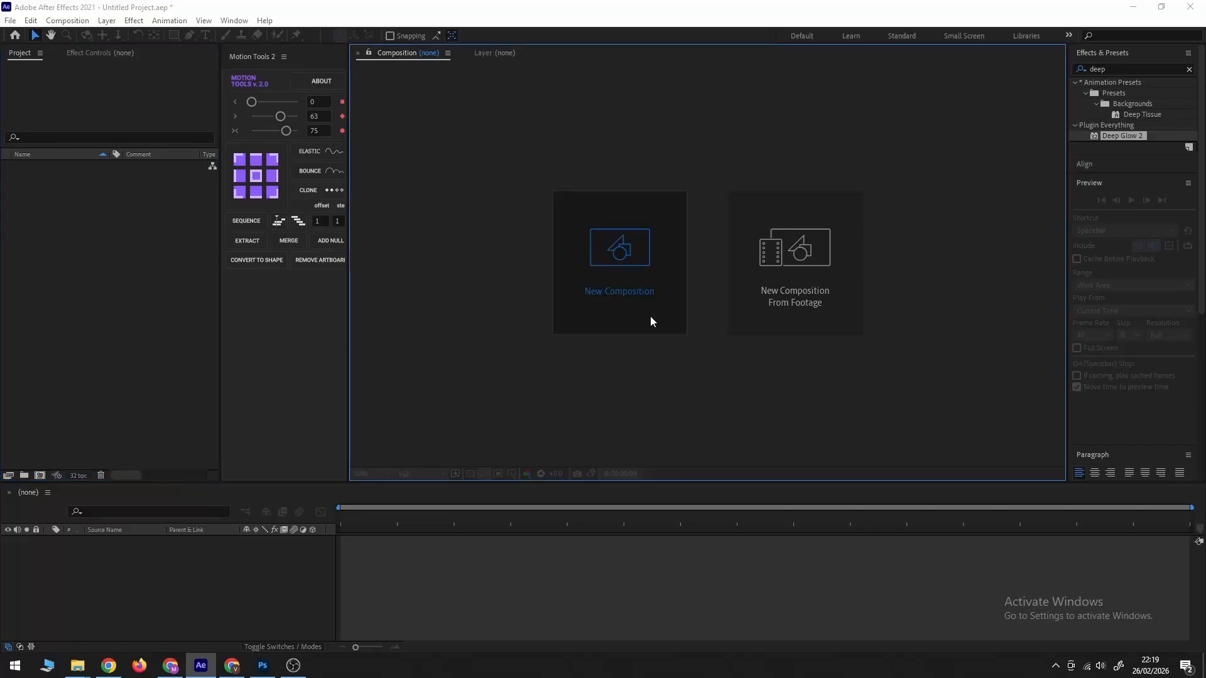
Create a 1920 x 1080 composition with the HDTV 1080 29.97 preset.
left_click(649, 314)
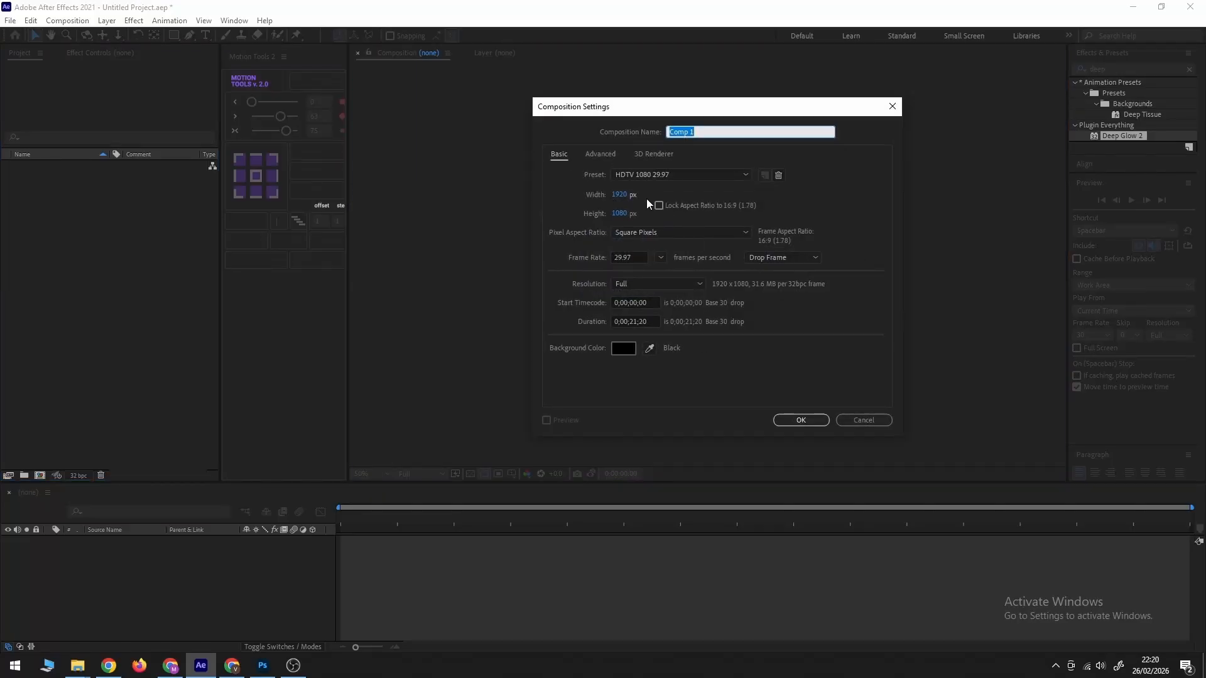
left_click(790, 421)
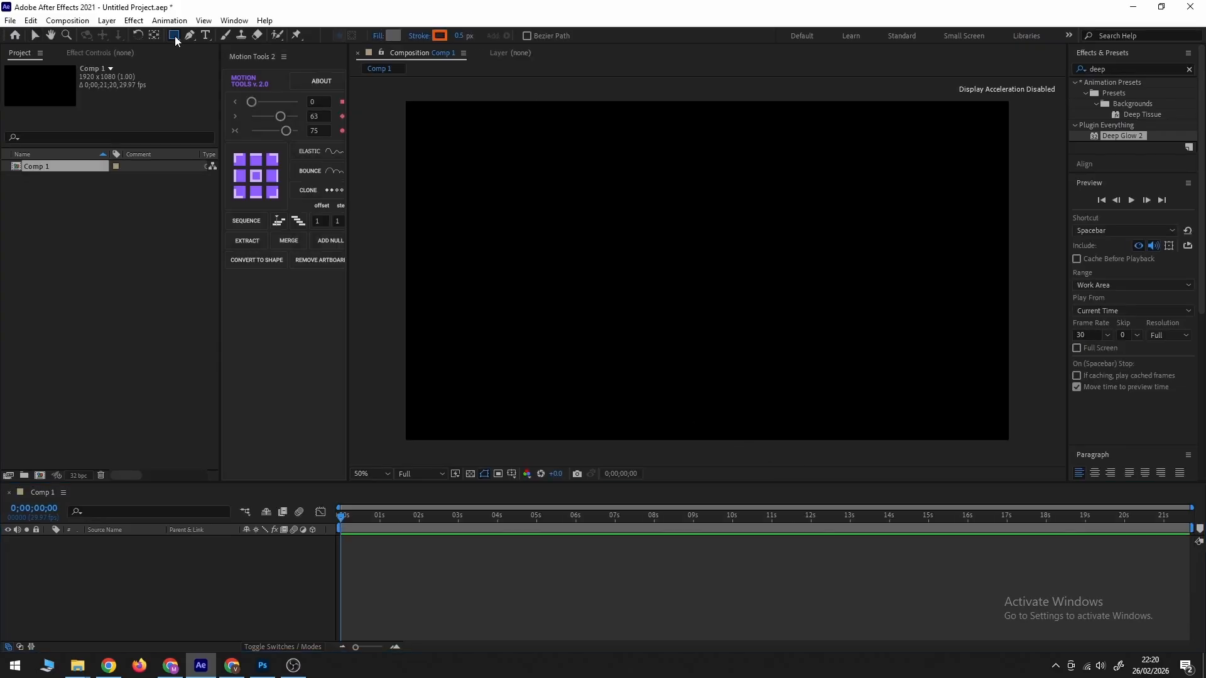
Draw a large rounded rectangle shape and center it horizontally and vertically in the composition.
left_click_drag(496, 123, 997, 436)
key("v")
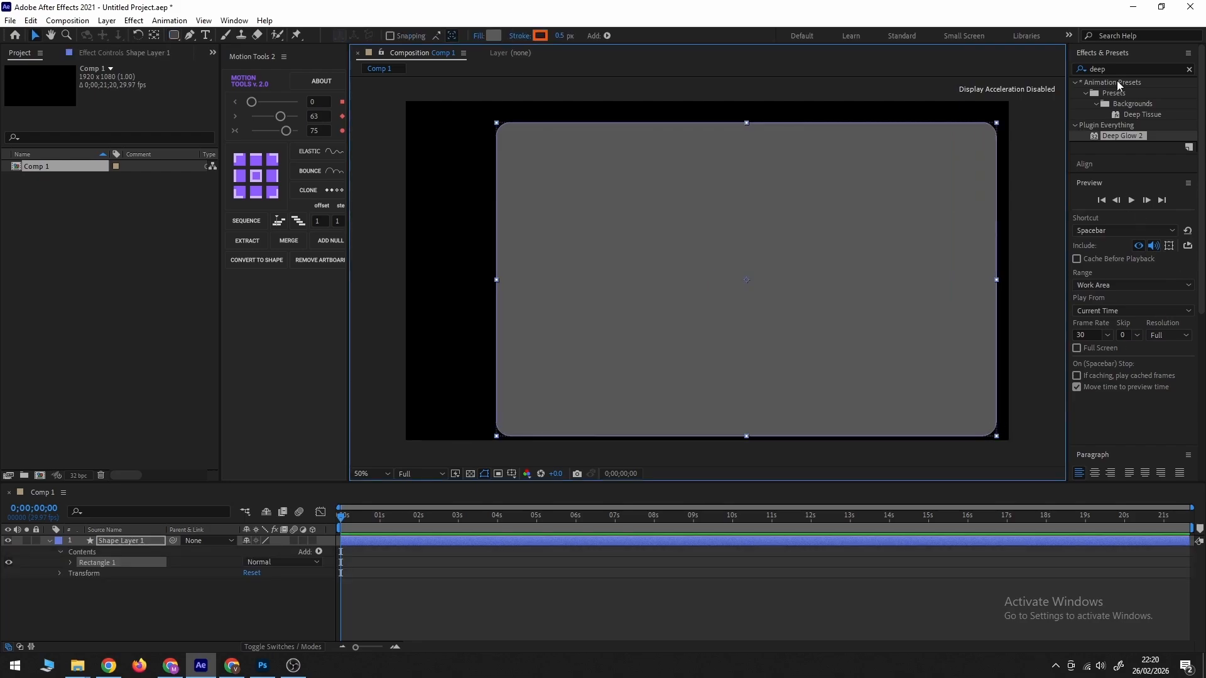
left_click(1106, 166)
left_click(1102, 195)
left_click(1165, 195)
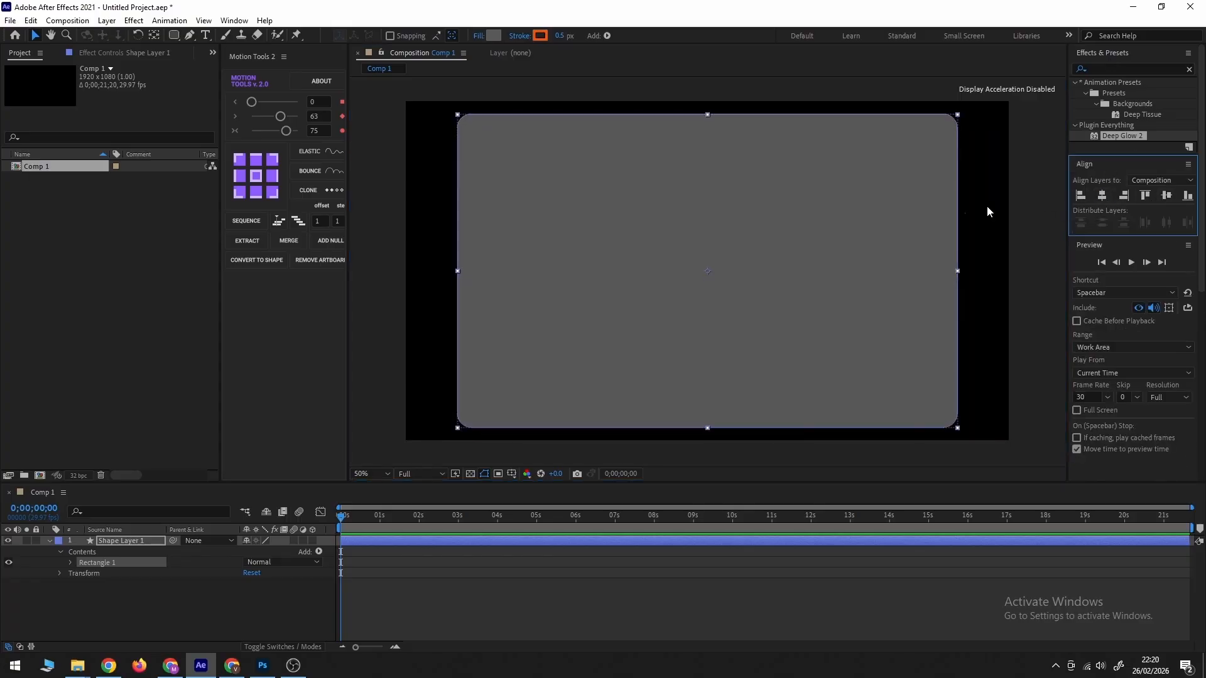
Set the rounded rectangle's fill color to near-black 0D0D0D.
left_click(493, 36)
left_click_drag(668, 563, 659, 590)
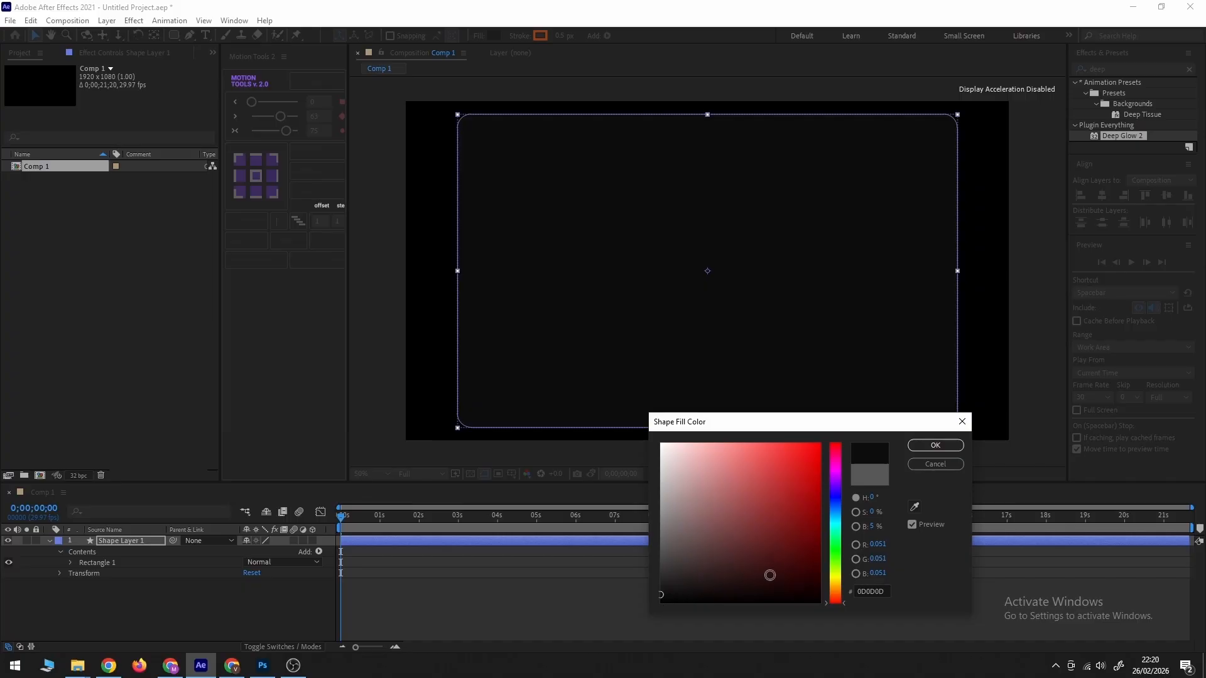
left_click(929, 448)
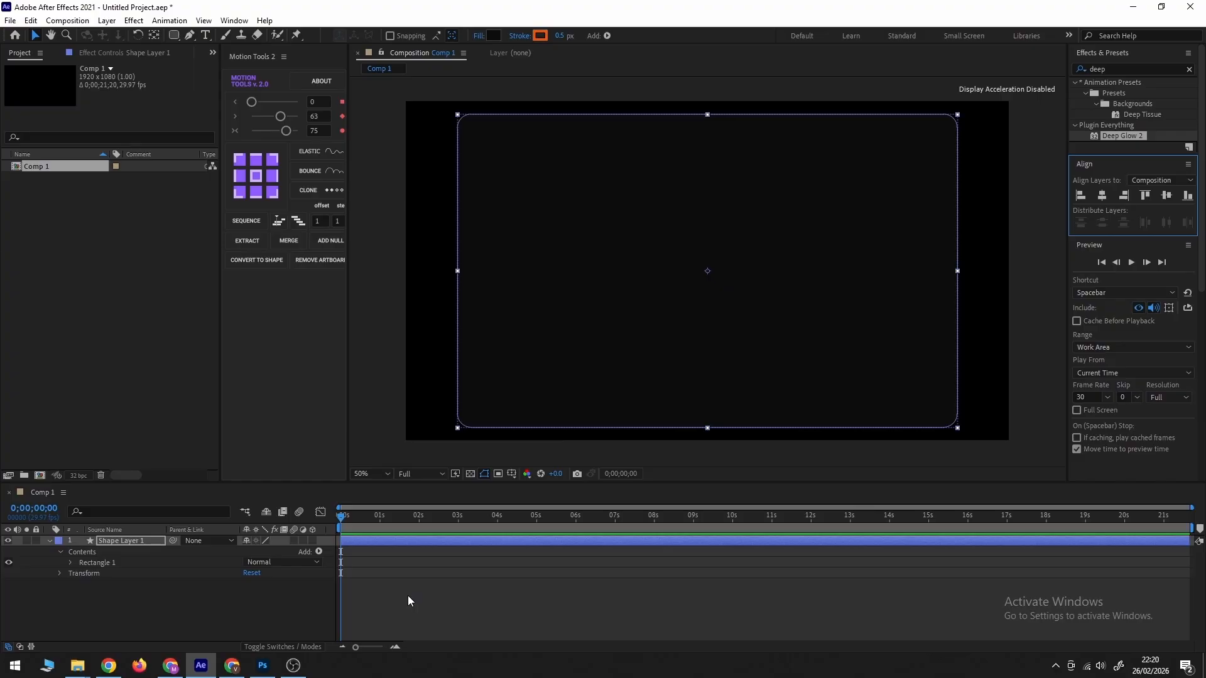
Change the composition's background color to a medium grey.
key("ctrl+k")
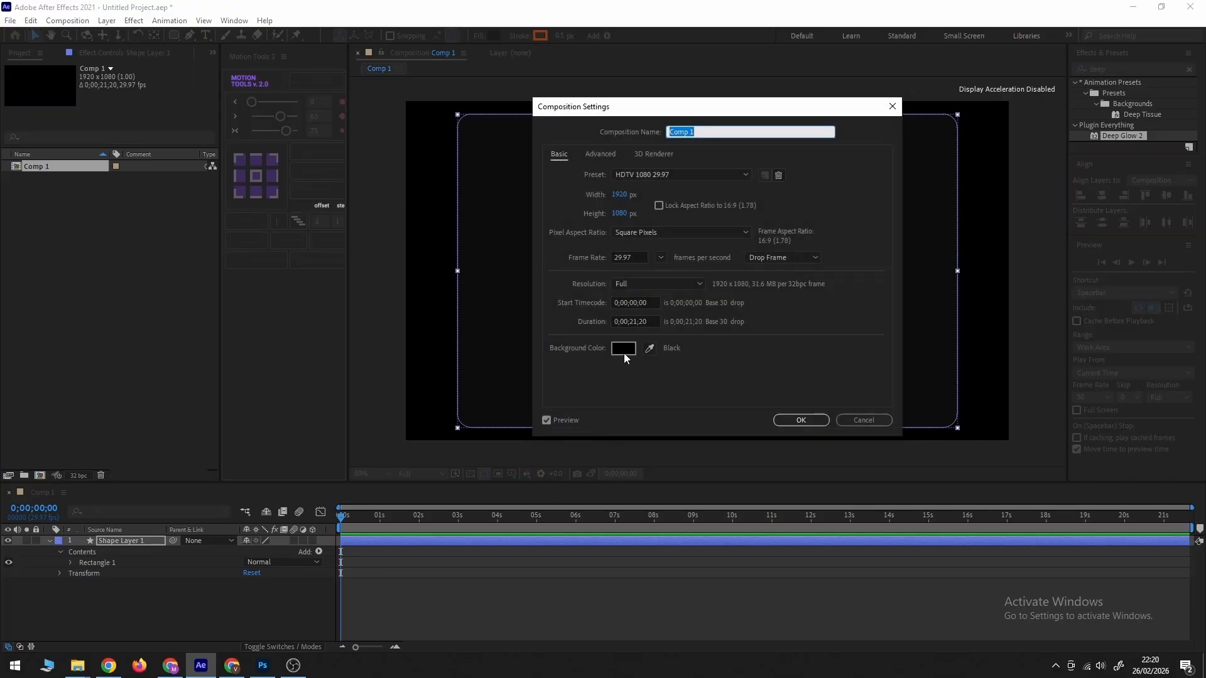
left_click(624, 348)
left_click_drag(740, 506, 655, 536)
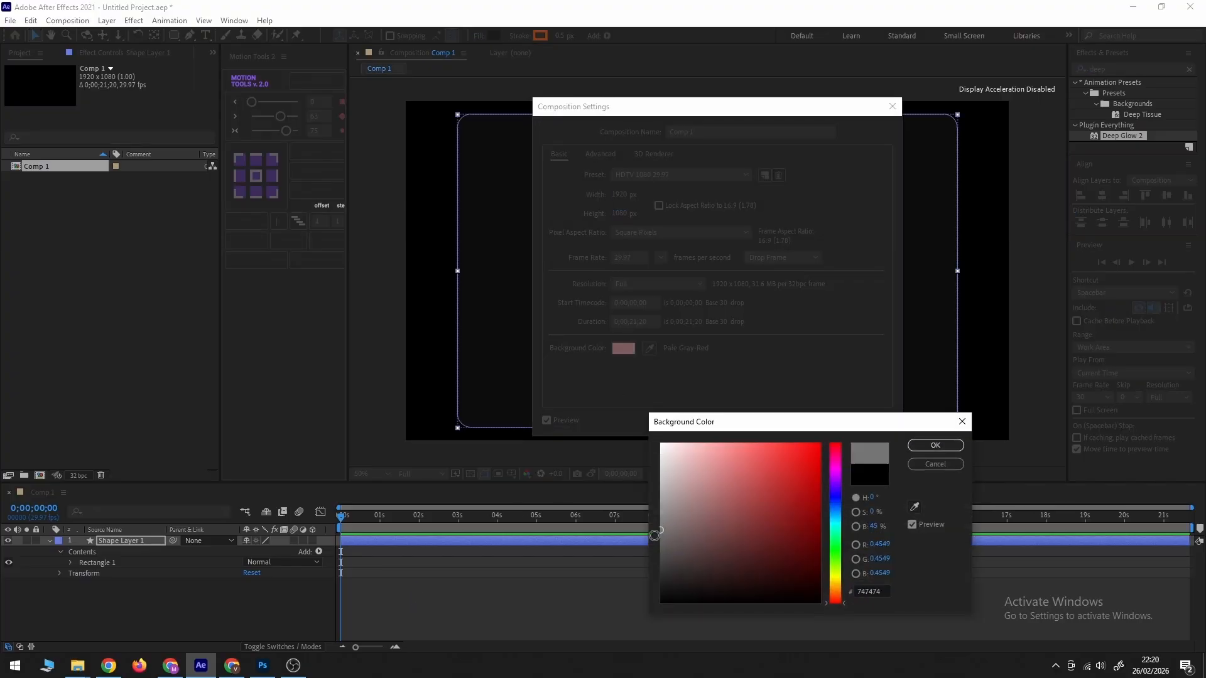
left_click(927, 447)
left_click(807, 425)
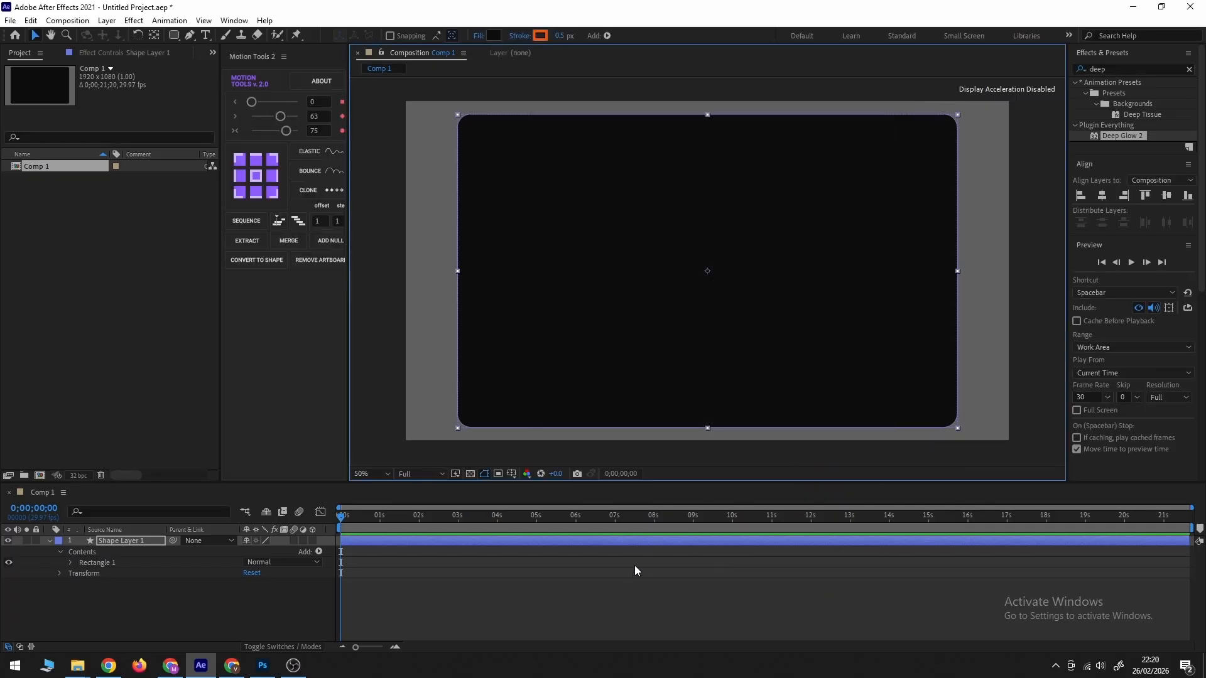
Set the rounded rectangle's stroke to None.
left_click(631, 591)
left_click(592, 318)
left_click(518, 36)
left_click(541, 296)
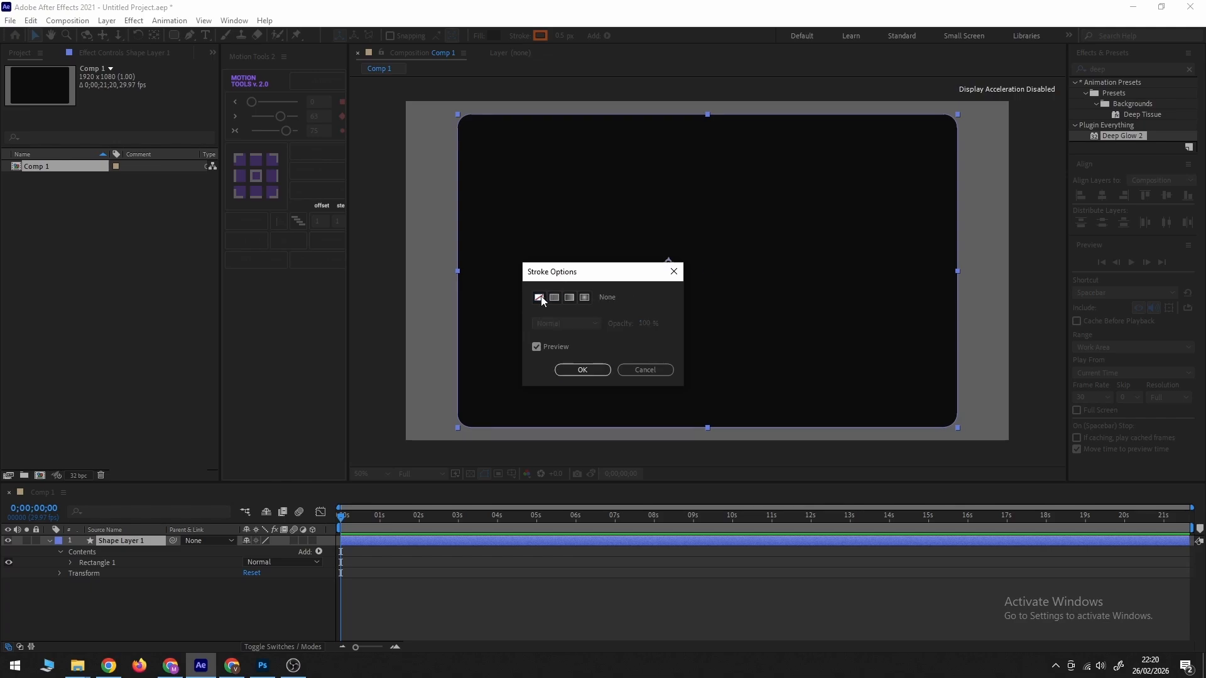
left_click(582, 370)
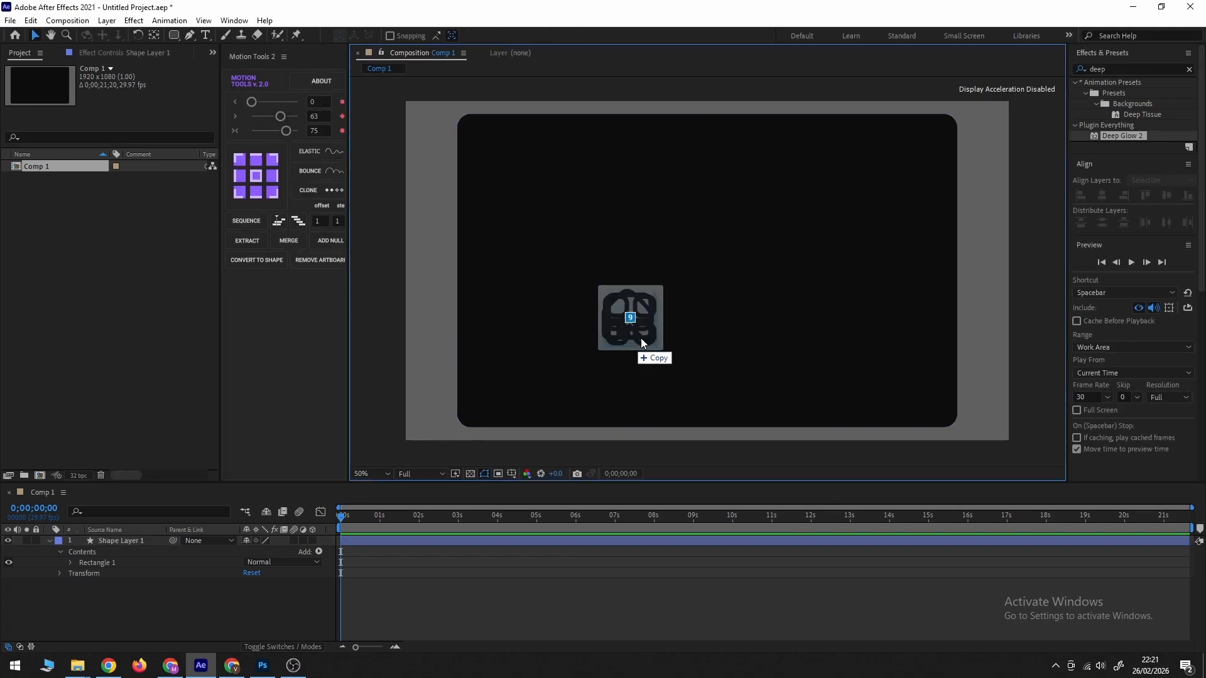
Add the nine PNG icon files to the composition and apply the Fill effect to all of them.
left_click_drag(641, 338, 588, 271)
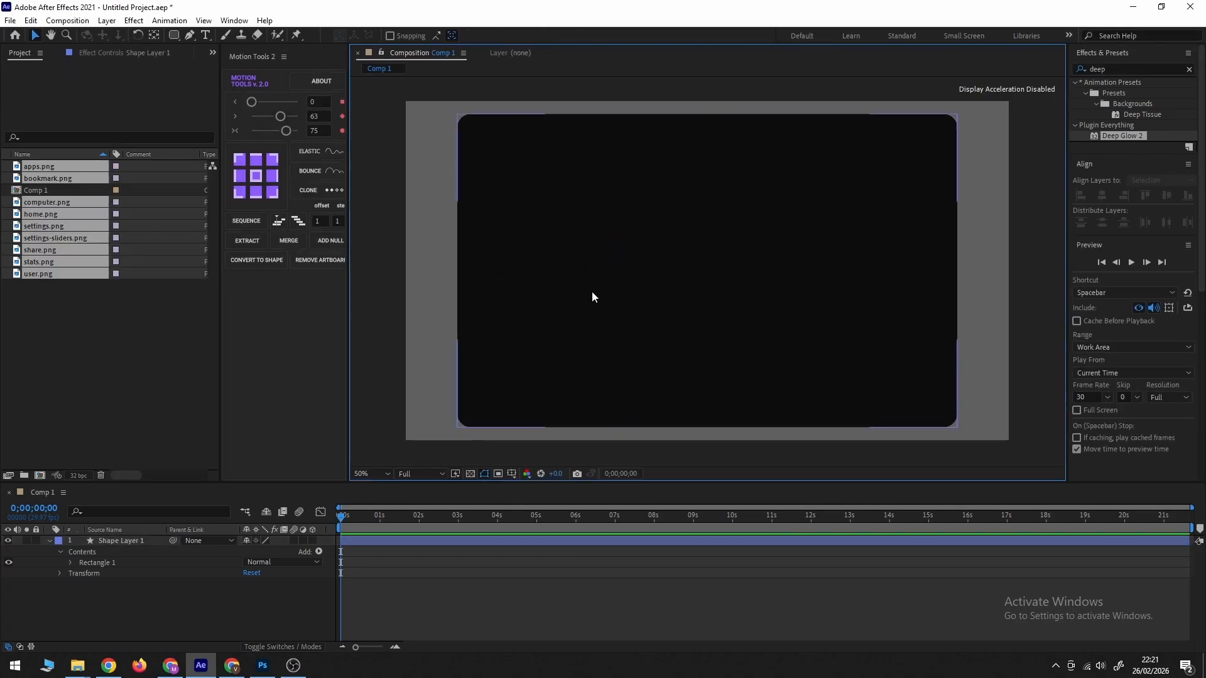
left_click(1120, 70)
type("fill")
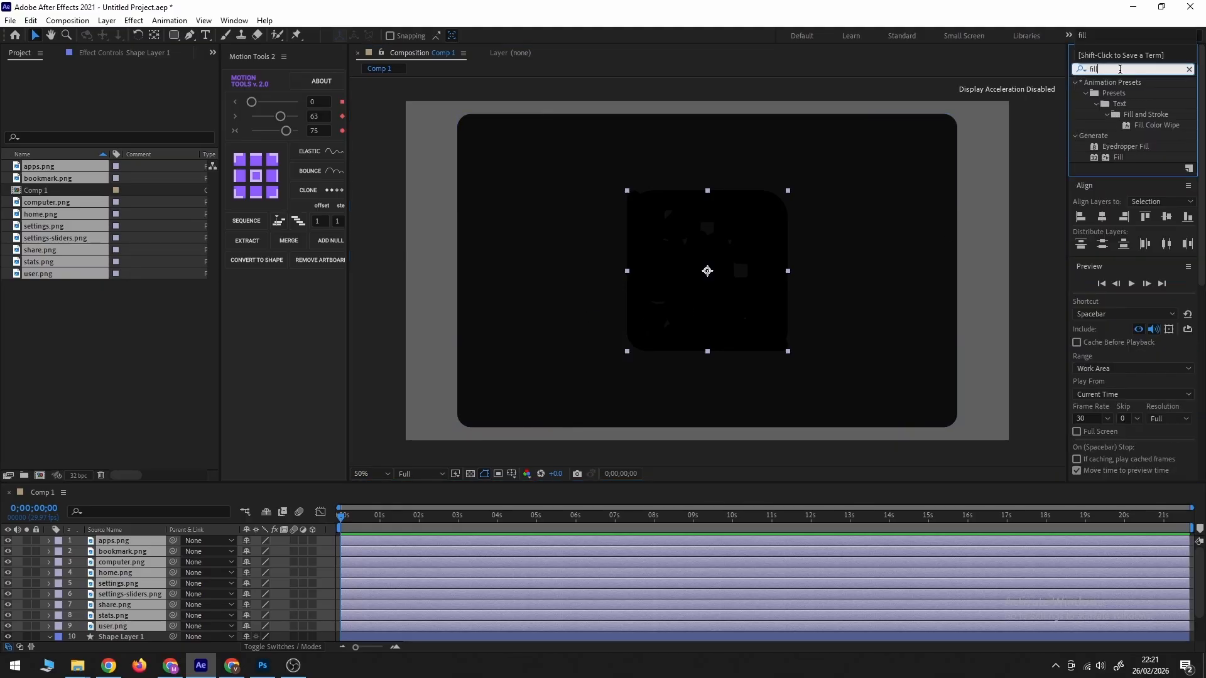
double_click(1118, 157)
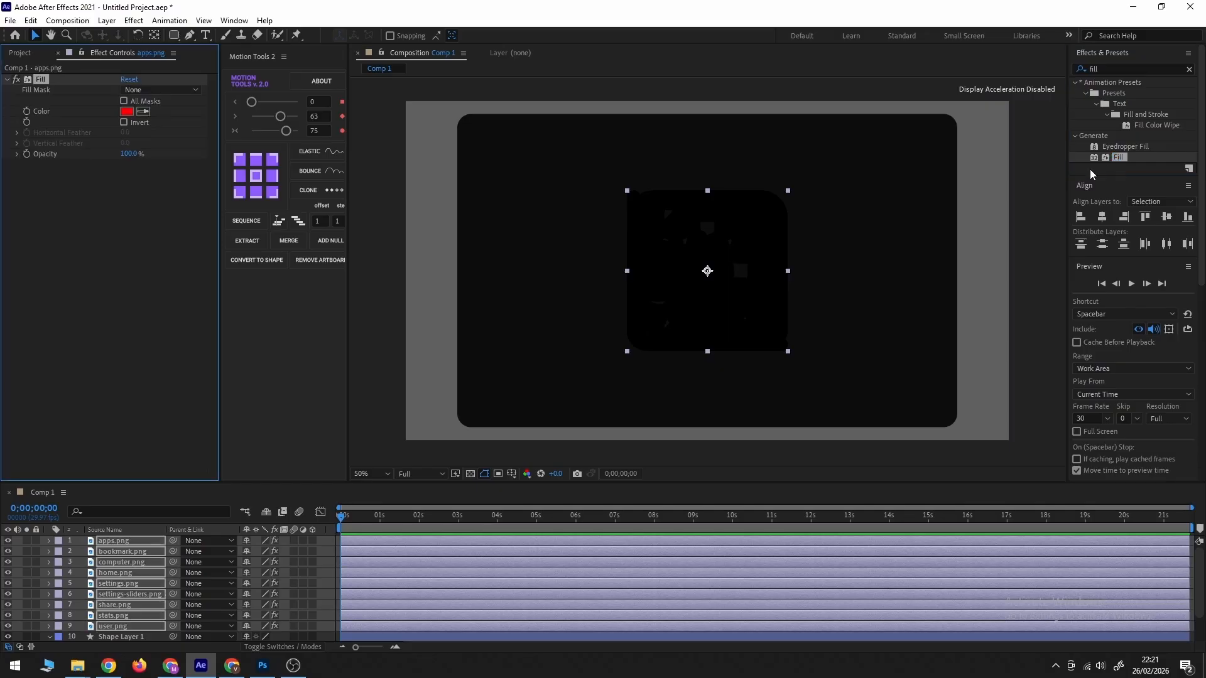
Set the Fill effect color of the nine icon layers to white.
left_click(127, 111)
left_click_drag(712, 468, 641, 423)
left_click(927, 447)
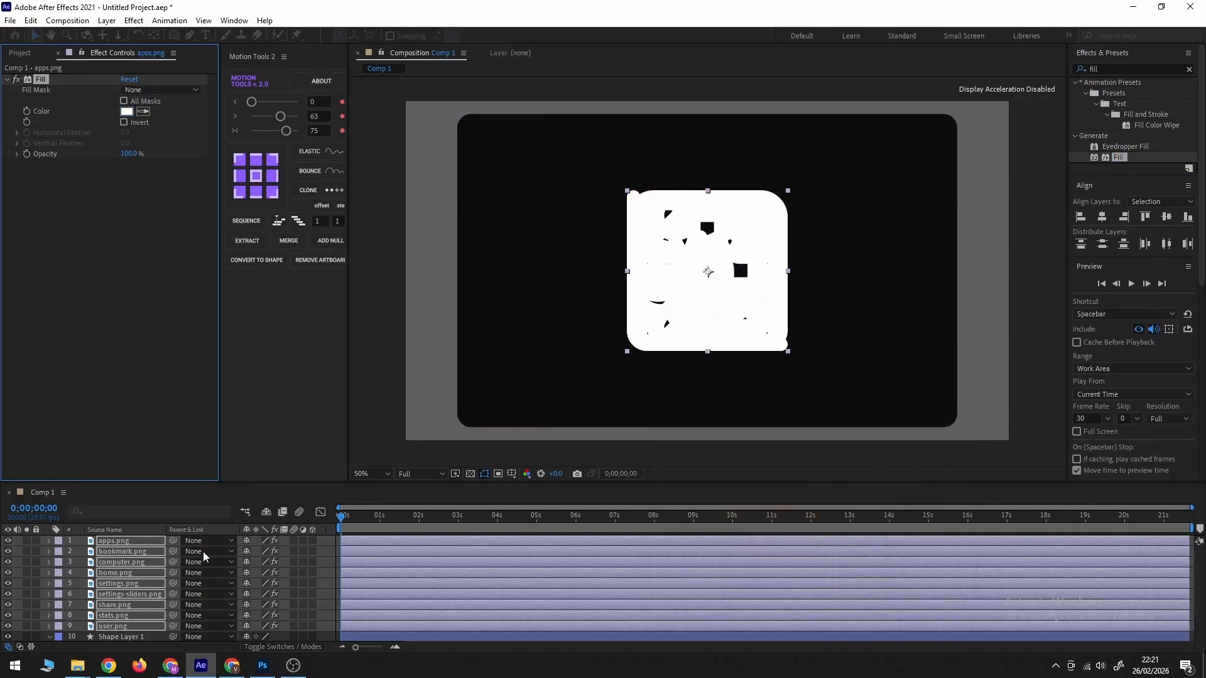
Scale all nine icon layers to 10%.
key("s")
left_click(260, 550)
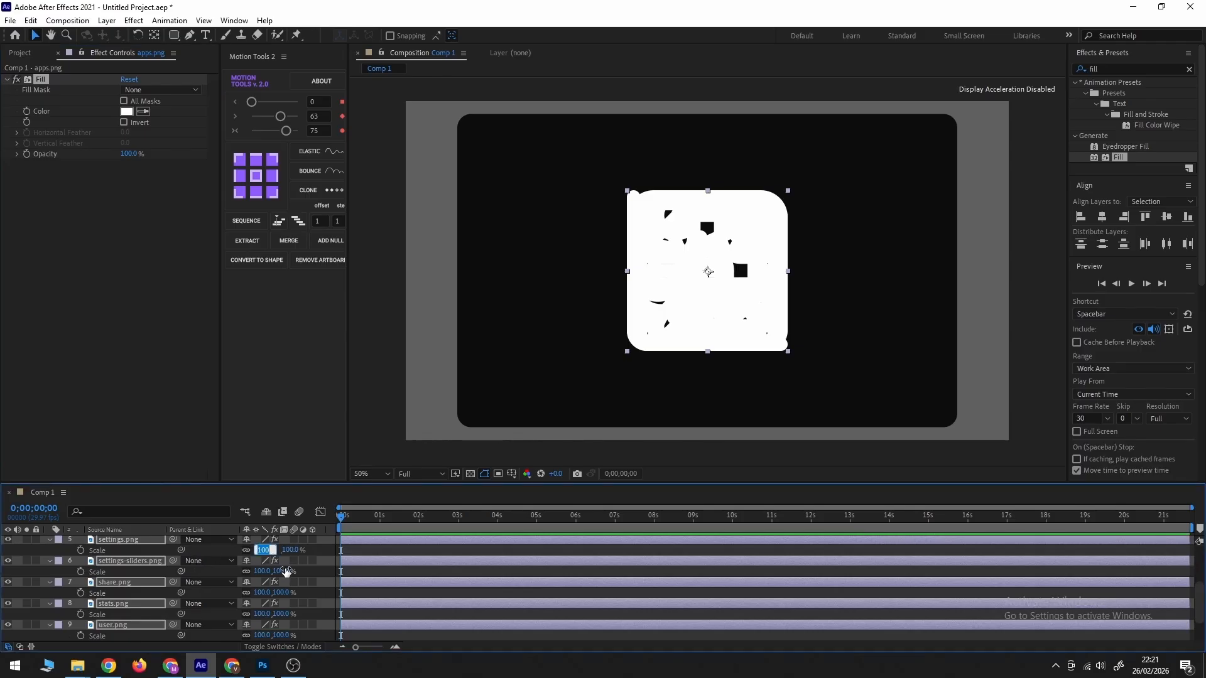
key("Return")
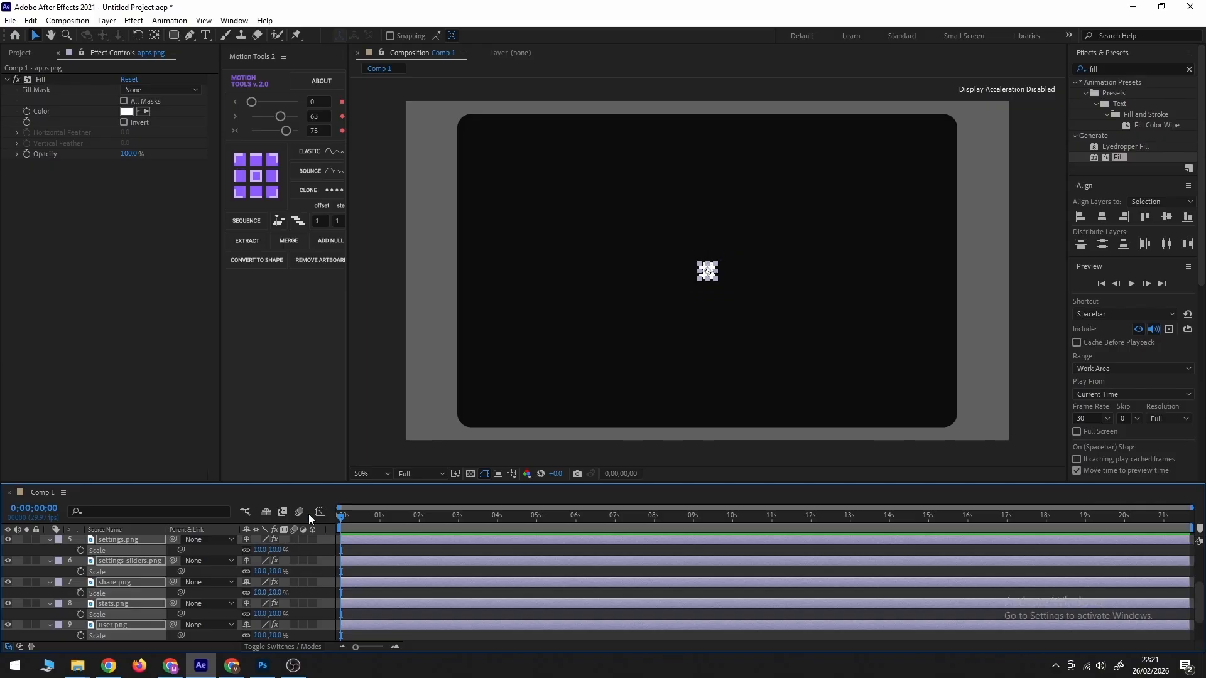
Move the stacked icons into the upper-left corner of the dark rounded rectangle.
left_click_drag(706, 272, 480, 149)
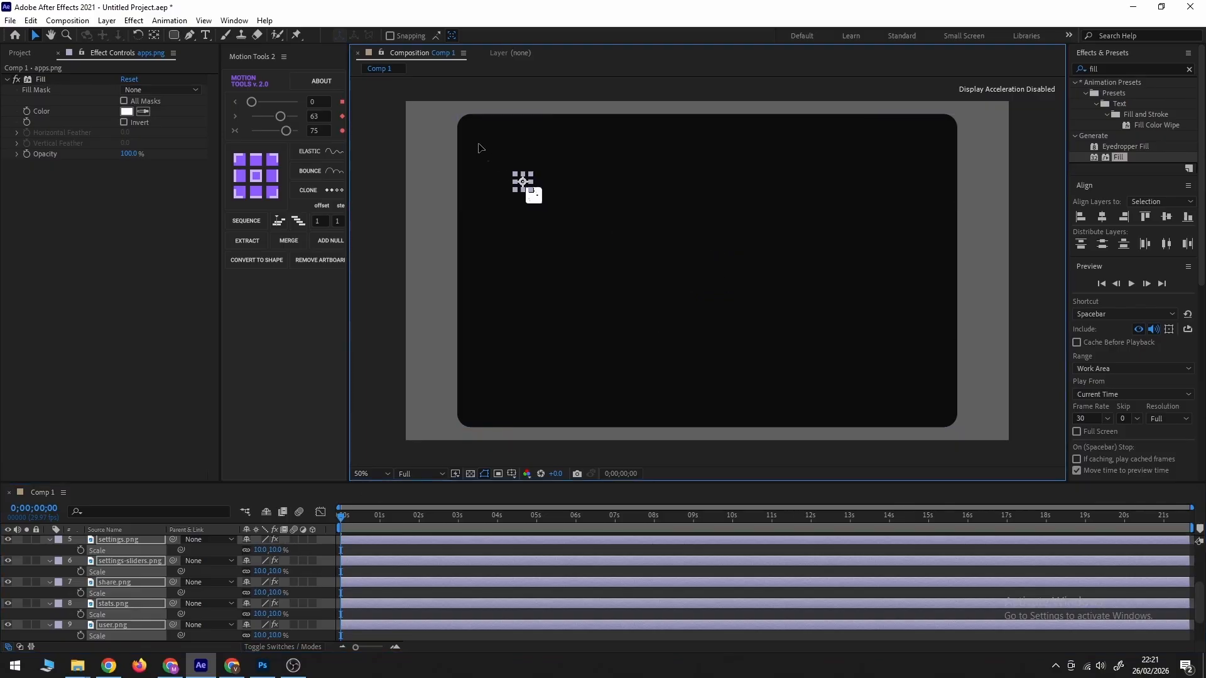
scroll(480, 150, "up", 2)
left_click_drag(701, 292, 839, 292)
left_click_drag(620, 145, 632, 170)
Try scaling the nine icon layers down to 8%.
left_click(261, 550)
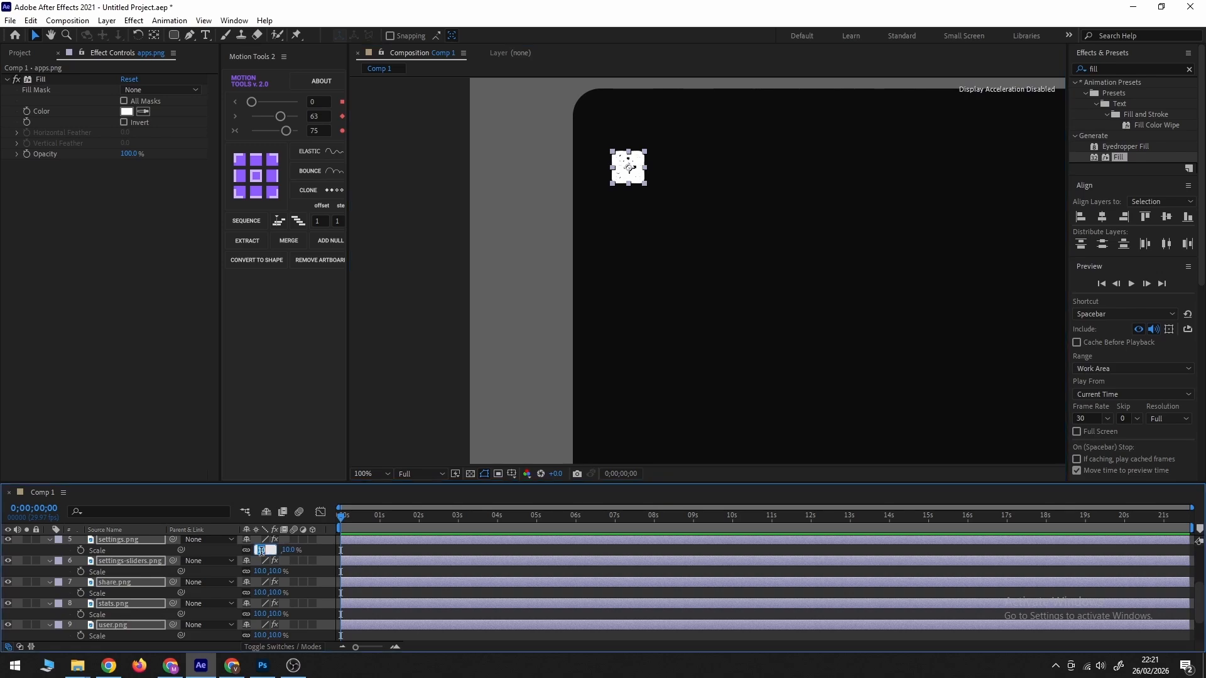
type("8")
key("Return")
key("ctrl+z")
Spread the settings, sliders, share, stats and user icons below the home icon by changing their vertical positions.
key("p")
left_click(49, 551)
left_click_drag(272, 550, 378, 571)
left_click_drag(274, 593, 499, 621)
scroll(628, 321, "down", 1)
left_click_drag(266, 635, 527, 659)
left_click(522, 132)
scroll(220, 590, "down", 2)
Lower the apps, bookmark and computer icons beneath the user icon to vertical positions 720, 820 and 925.
scroll(220, 590, "up", 5)
left_click_drag(272, 551, 620, 551)
left_click(522, 133)
left_click_drag(272, 572, 668, 572)
left_click(522, 132)
left_click_drag(272, 594, 762, 555)
scroll(527, 329, "up", 1)
left_click_drag(460, 333, 698, 255)
left_click_drag(273, 572, 286, 593)
left_click_drag(273, 572, 281, 571)
Nudge the apps, bookmark and computer icons down together by 8 pixels.
left_click(581, 267)
left_click_drag(592, 286, 584, 363)
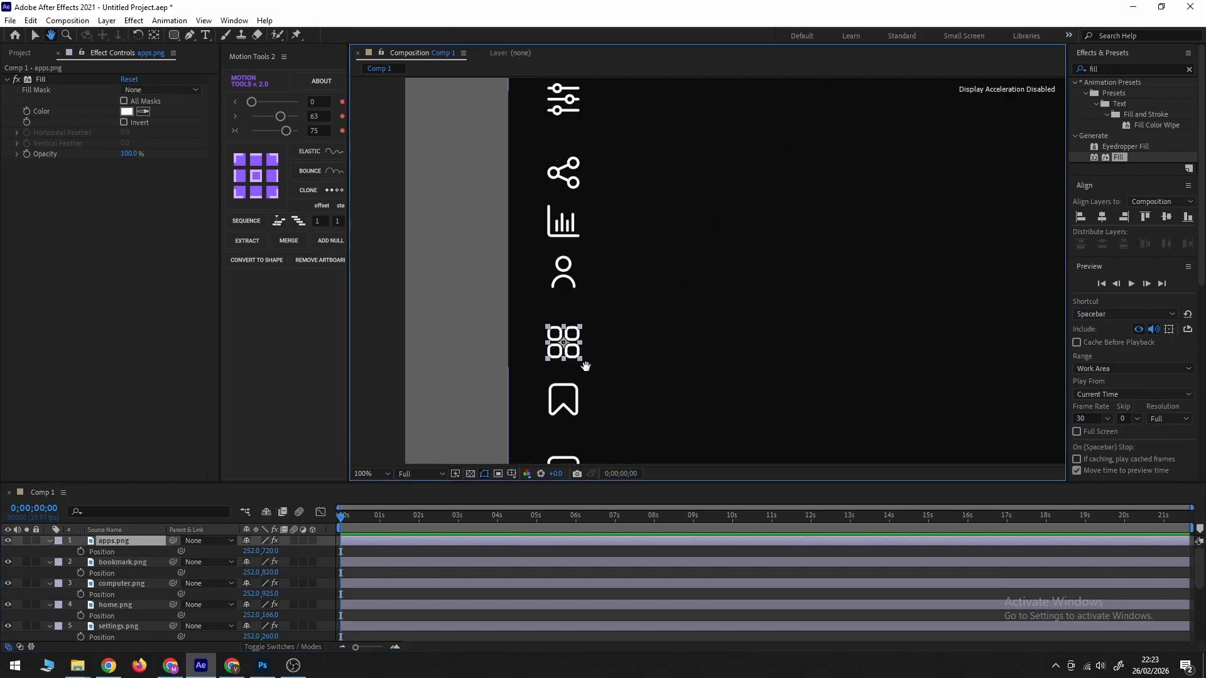
left_click(573, 342, "shift")
left_click(572, 405, "shift")
key("Down")
key("Down")
key("Down")
key("Down")
key("Down")
key("Down")
key("Down")
key("Down")
Scale all nine icon layers to 7%.
scroll(610, 342, "down", 1)
scroll(643, 440, "up", 1)
key("s")
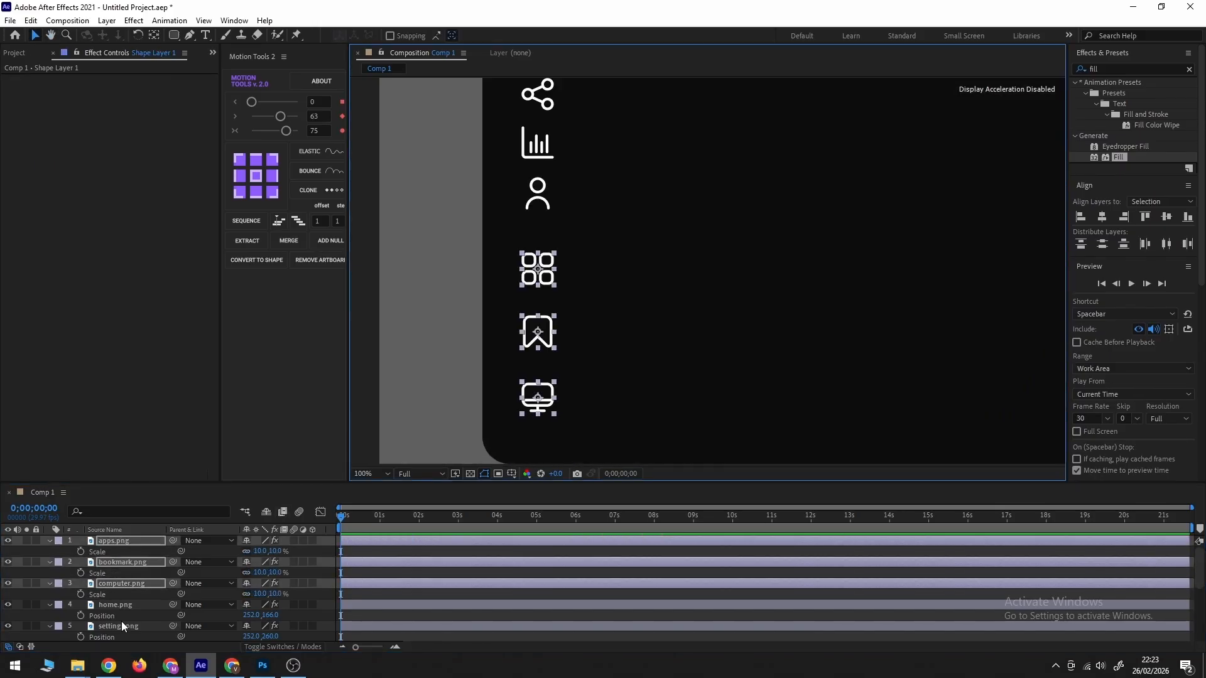
scroll(121, 620, "down", 5)
left_click(111, 584)
scroll(119, 594, "up", 5)
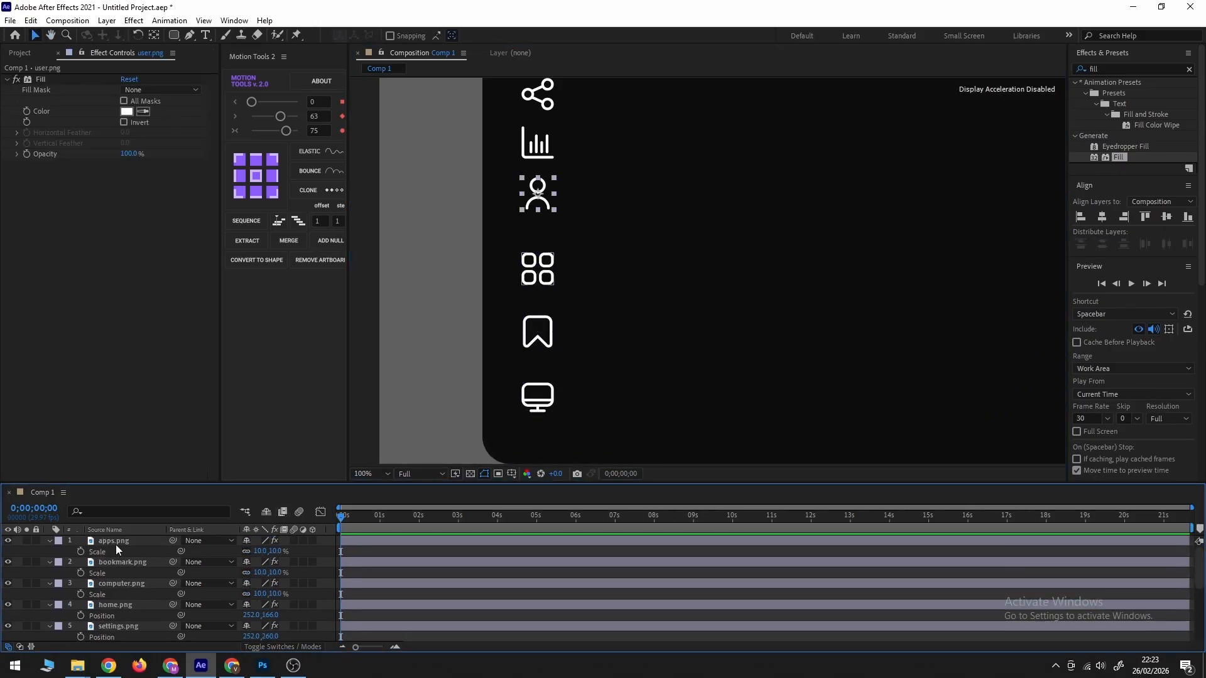
key("ctrl+a")
left_click(259, 551)
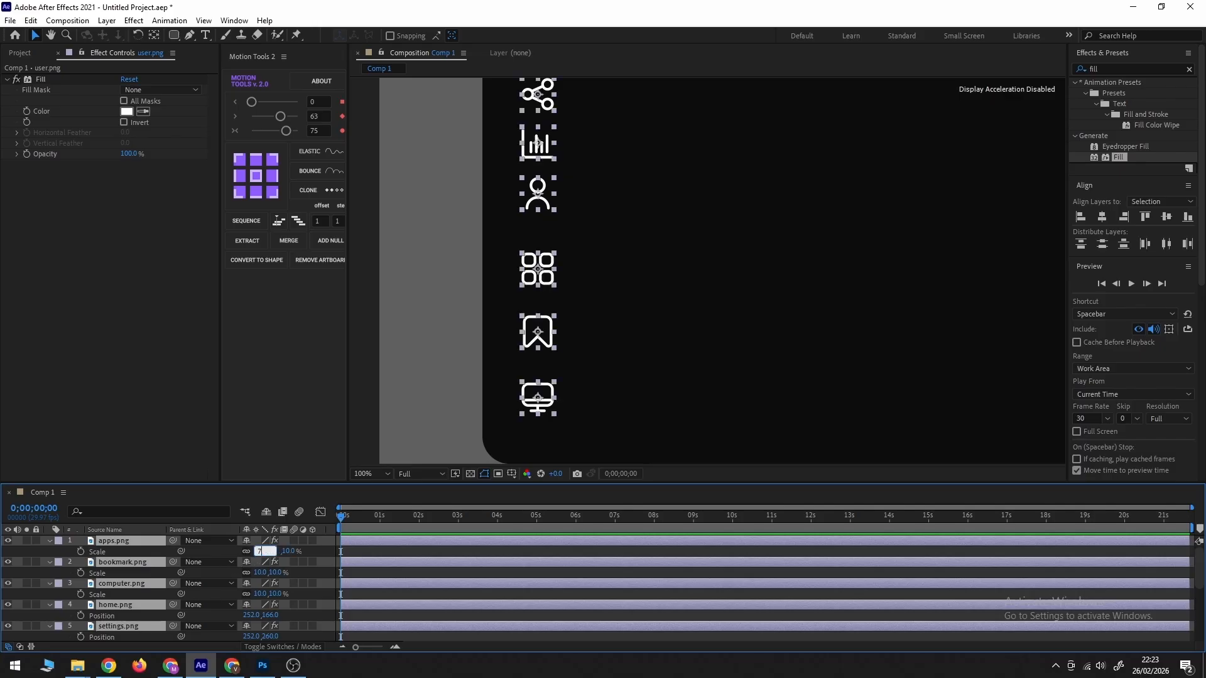
type("7")
key("Return")
Move the whole icon column straight down so the home icon sits at 252, 213, and deselect it.
scroll(666, 289, "down", 2)
left_click_drag(610, 287, 570, 364)
left_click(439, 300)
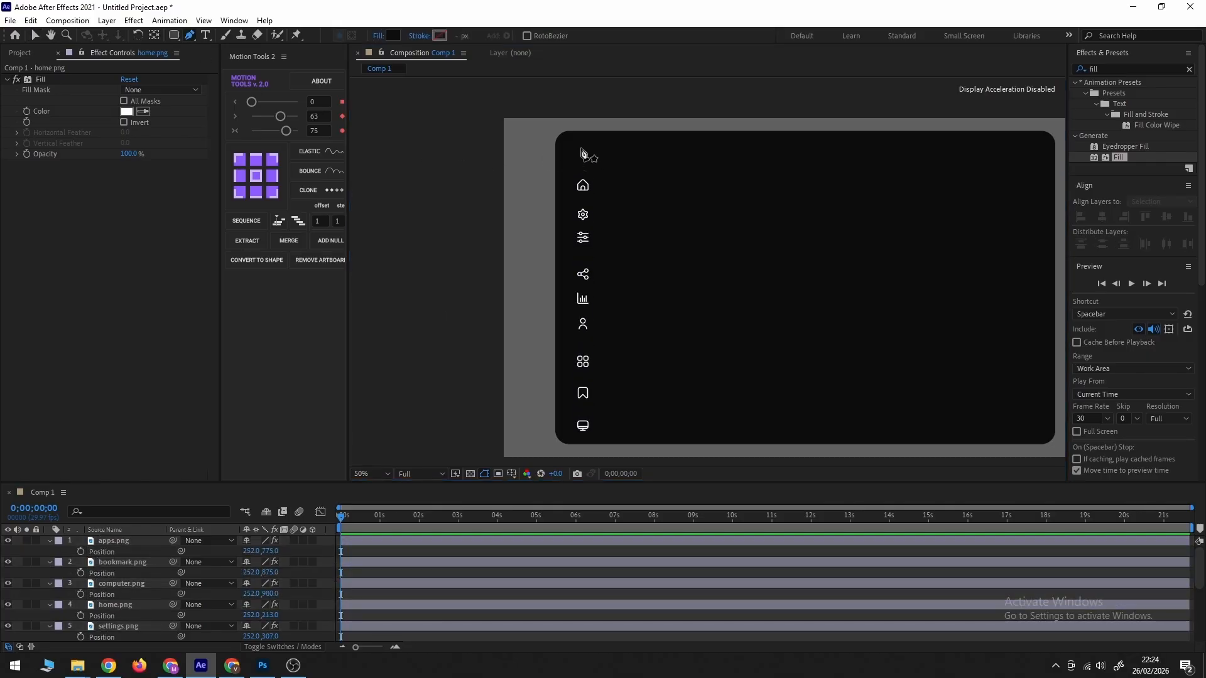
Draw a short vertical line above the home icon with the Pen tool, with no fill and a white FEFEFE stroke.
left_click_drag(581, 148, 581, 163)
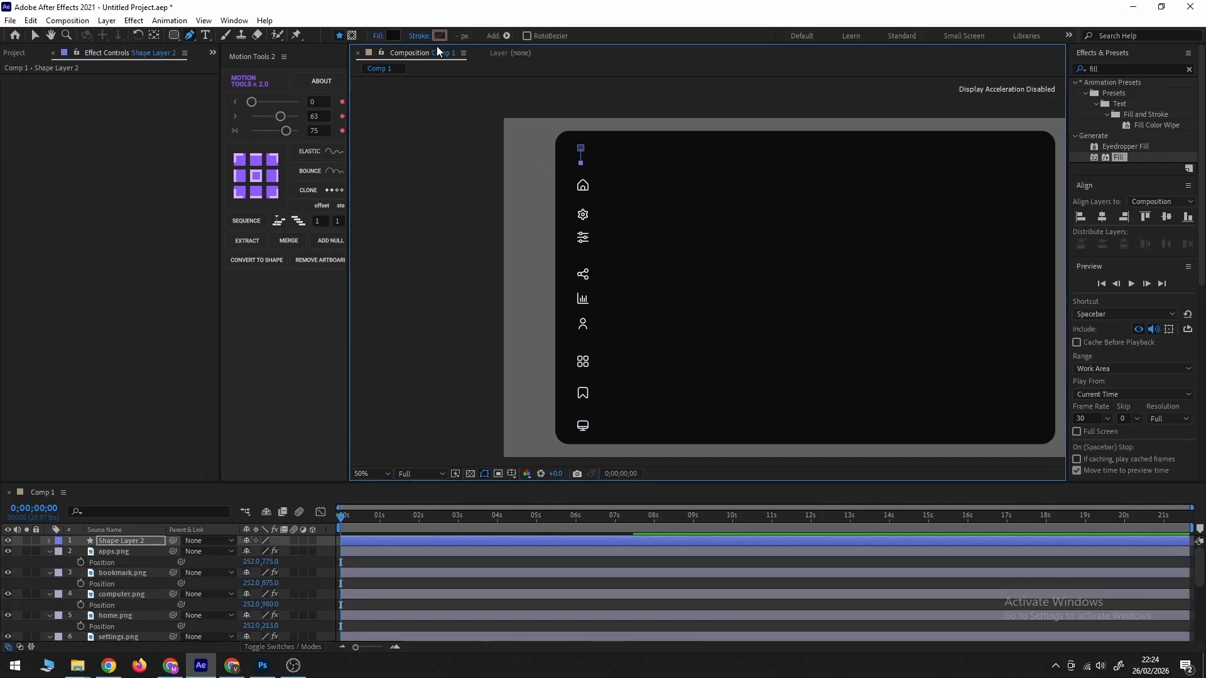
left_click(380, 35)
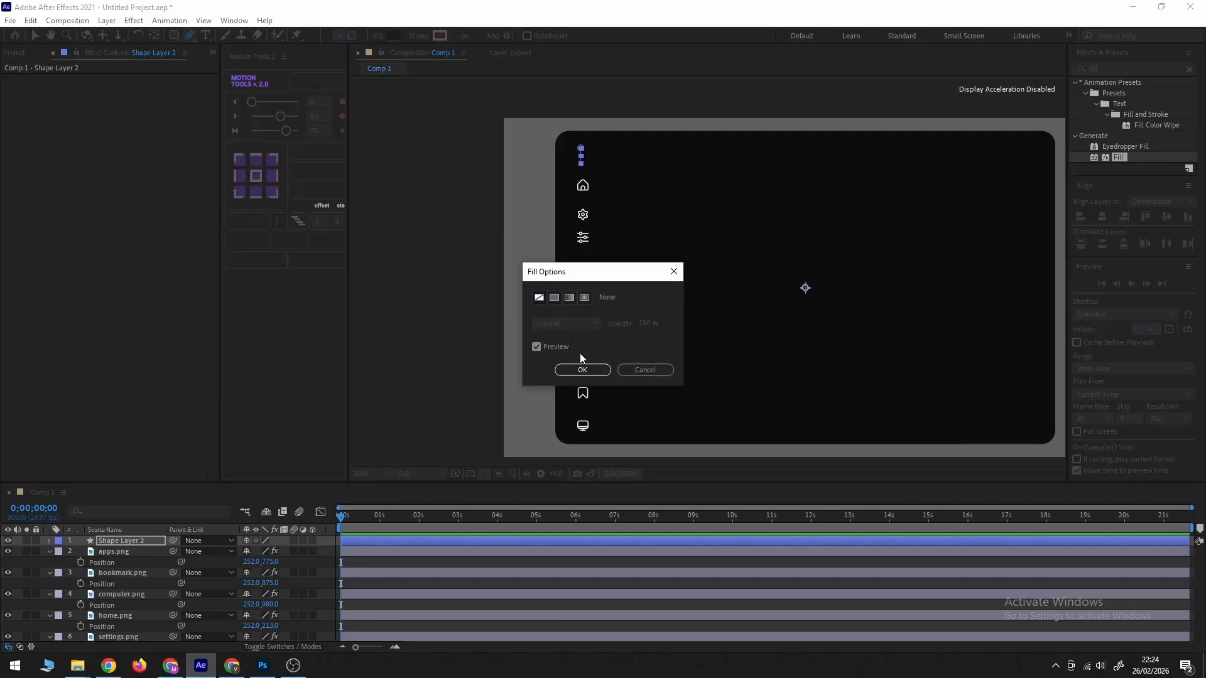
left_click(582, 369)
left_click(440, 35)
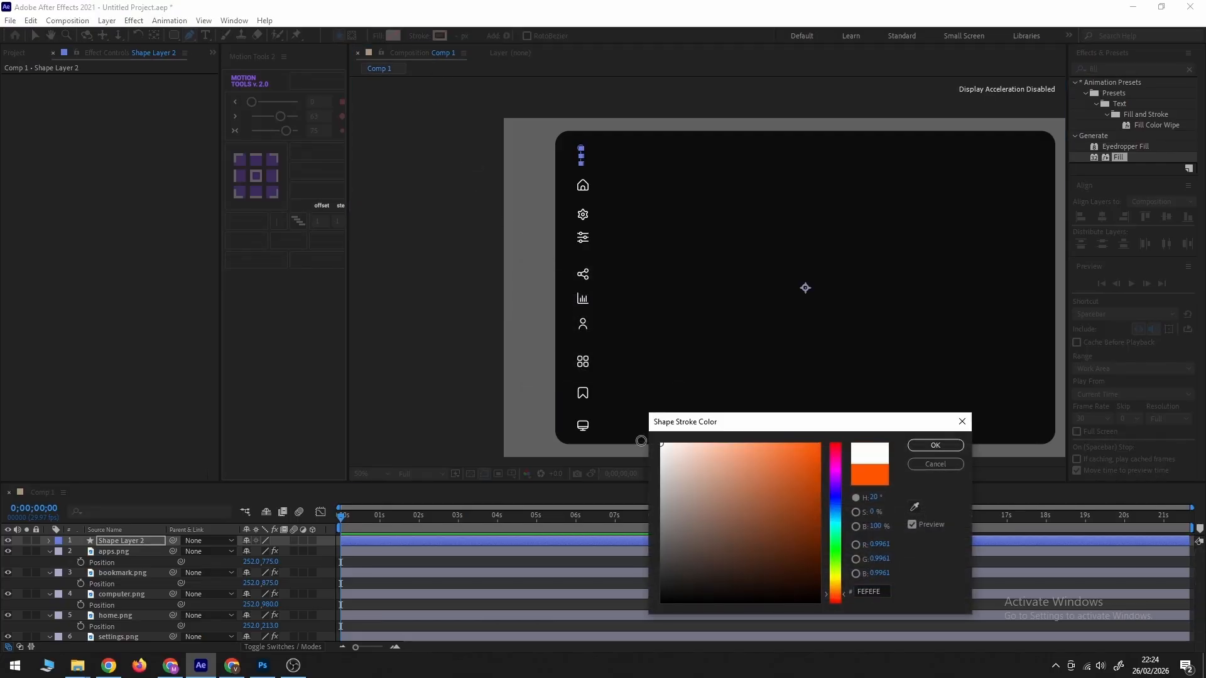
left_click(936, 445)
Center the anchor point on the vertical line and thicken its stroke to 11 px.
left_click(259, 178)
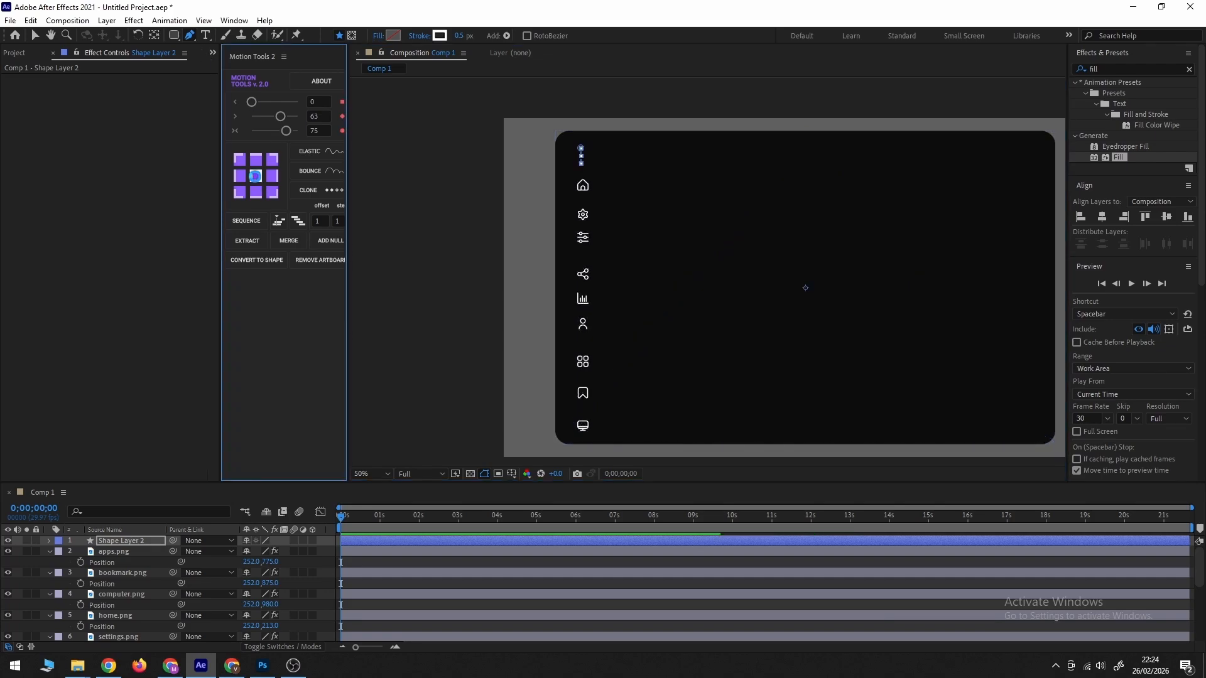
key("v")
left_click_drag(560, 39, 579, 35)
left_click(257, 177)
scroll(549, 160, "up", 1)
left_click_drag(526, 162, 682, 354)
scroll(579, 227, "up", 1)
mouse_move(561, 36)
left_mouse_down()
mouse_move(539, 39)
mouse_move(550, 40)
left_mouse_up()
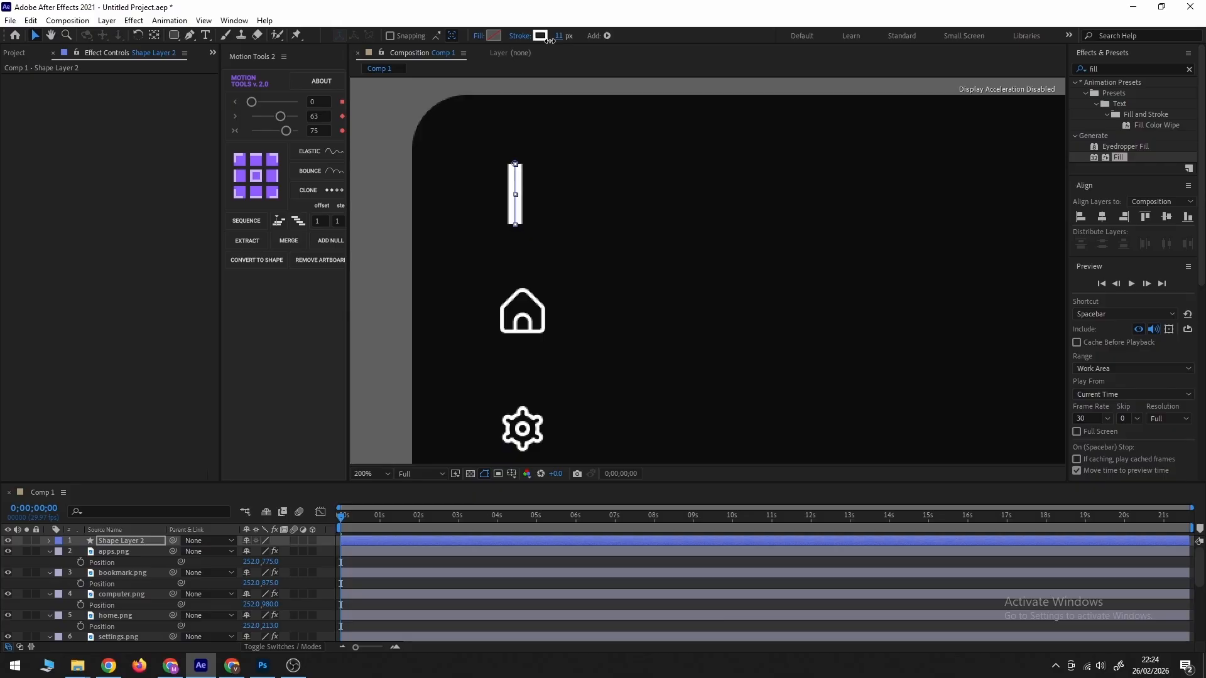
scroll(539, 215, "down", 1)
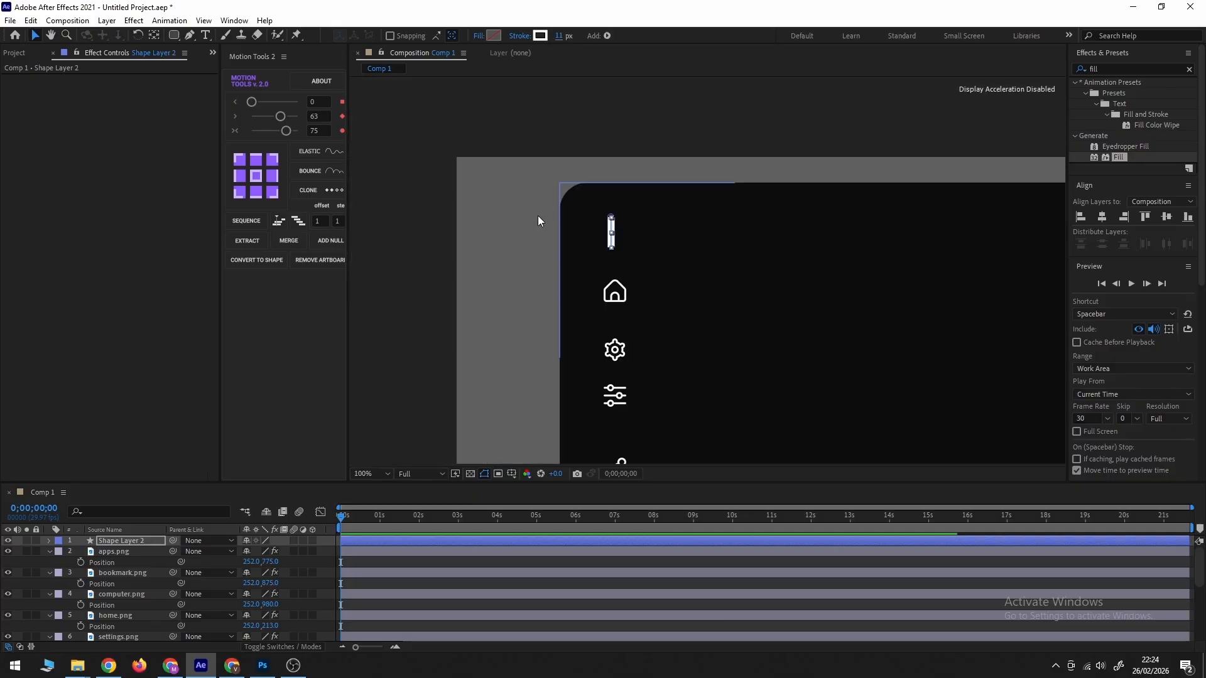
Set the vertical line's stroke width to 8 px.
left_click(416, 238)
left_click(611, 232)
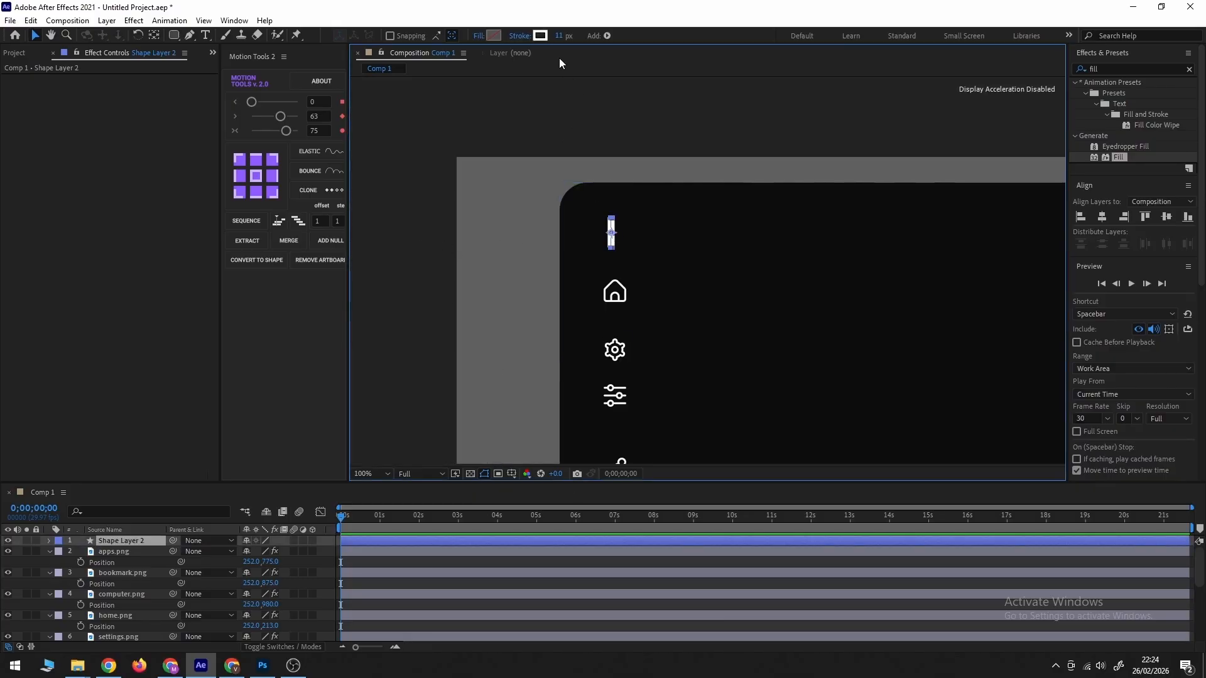
left_click(561, 36)
key("Return")
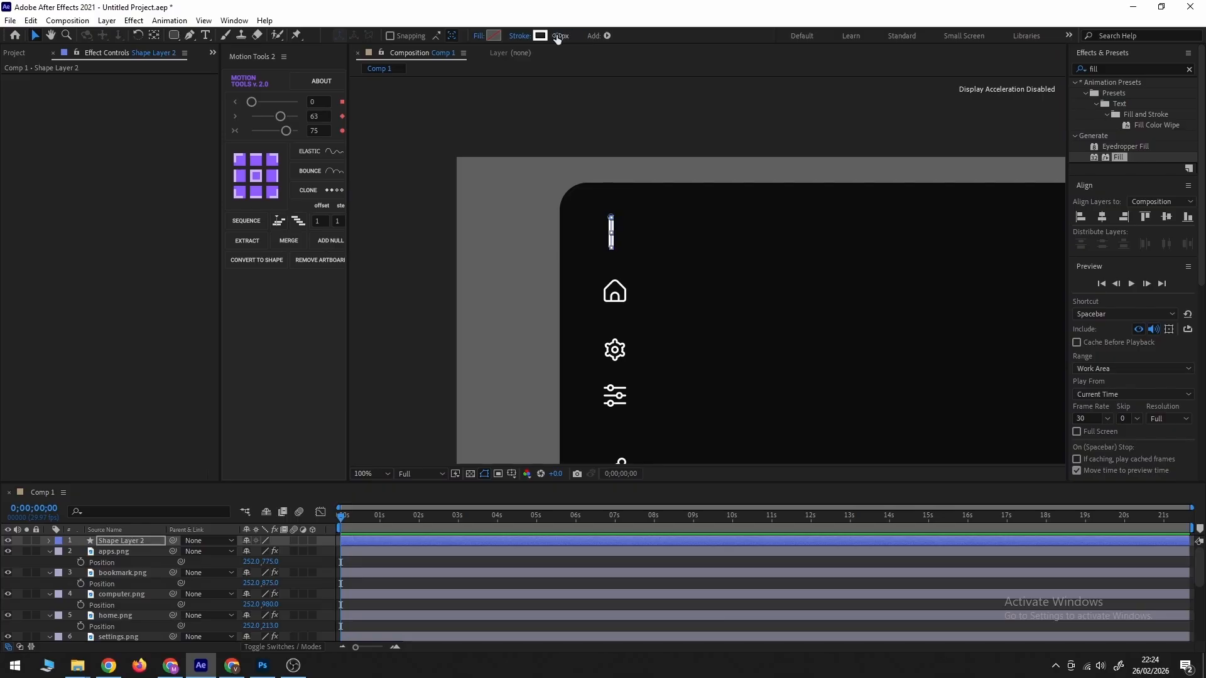
left_click(616, 129)
left_click(611, 236)
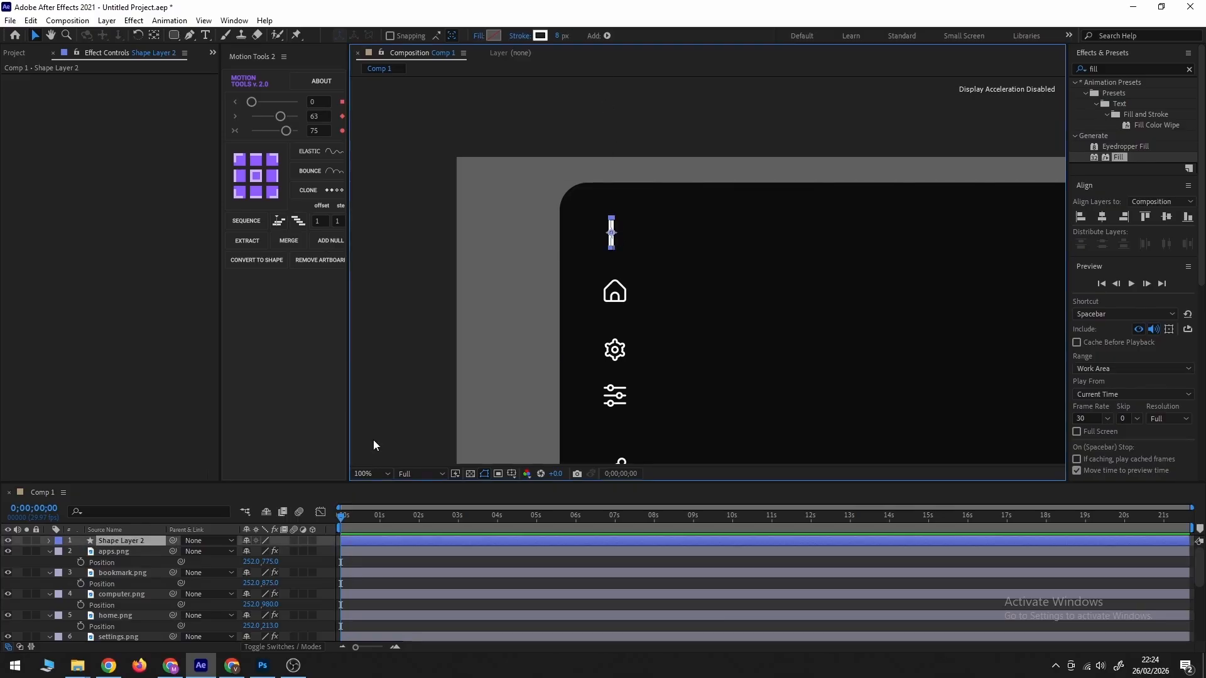
Duplicate the vertical line within its shape layer and offset one line horizontally to position 17, 0, forming two parallel bars.
left_click(49, 541)
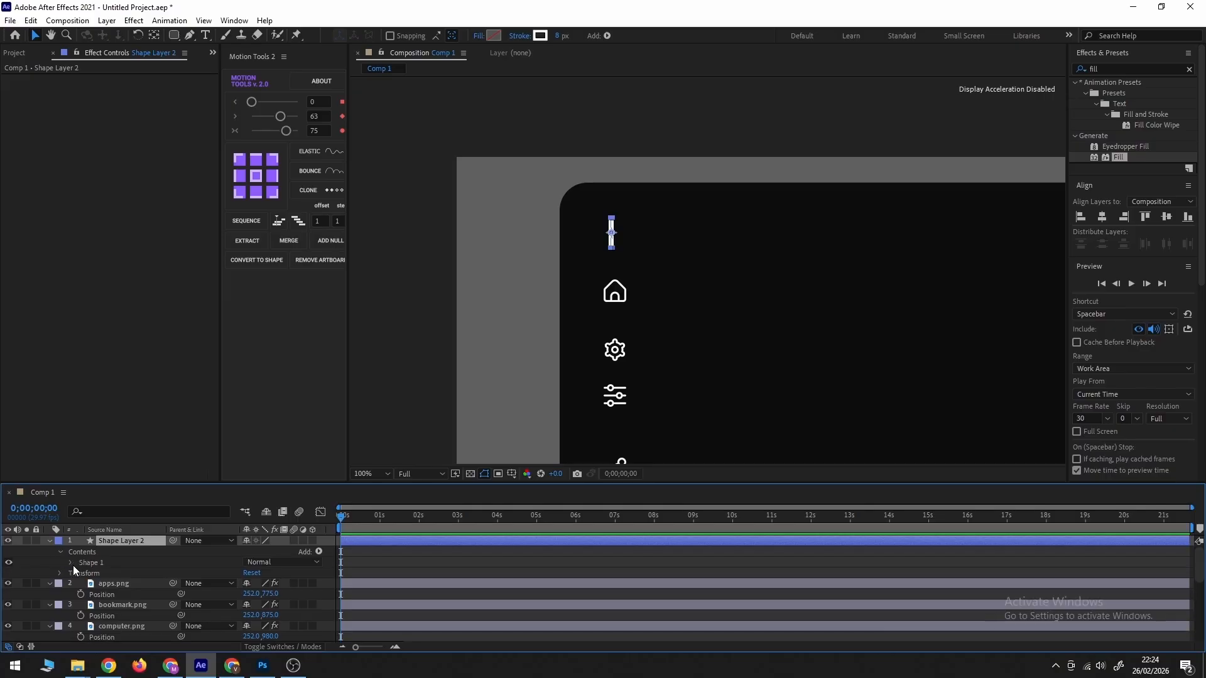
left_click(71, 564)
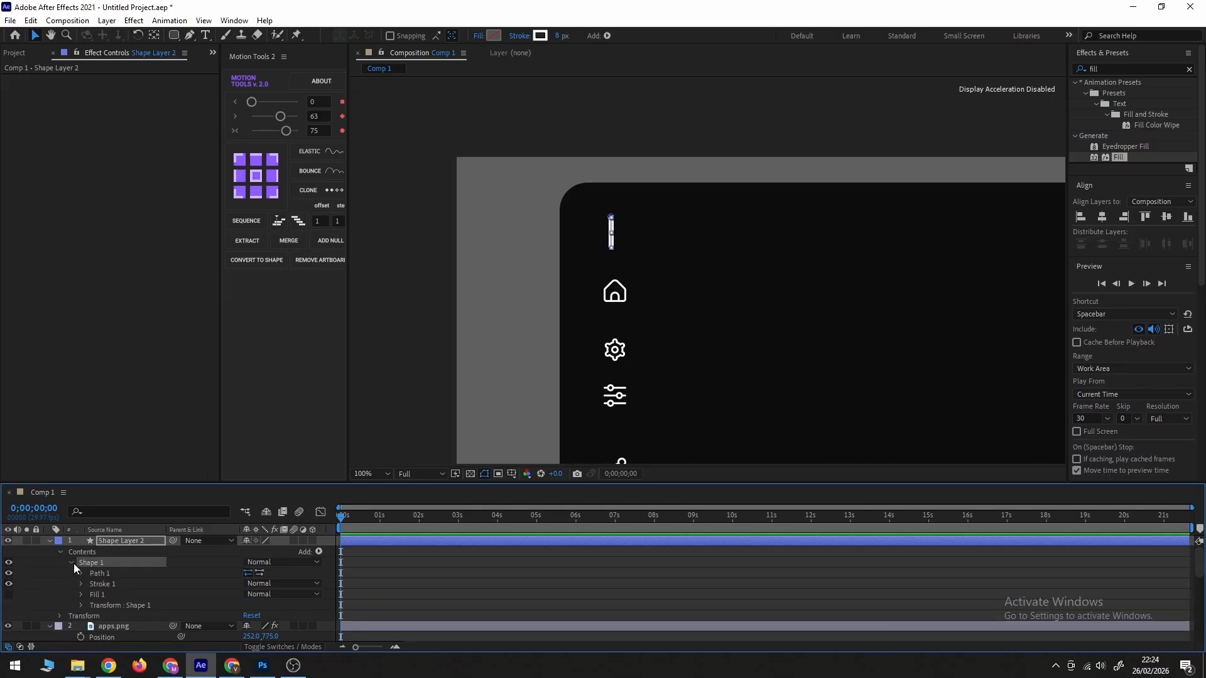
key("ctrl+d")
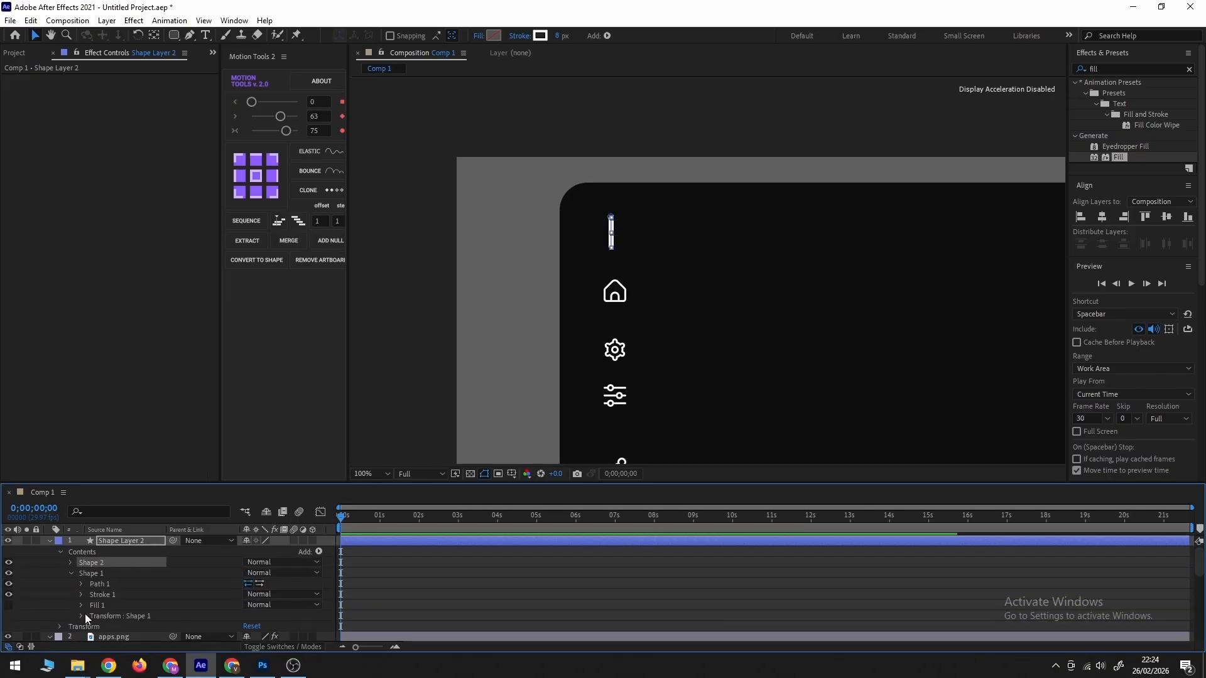
left_click(80, 616)
left_click_drag(249, 583, 262, 581)
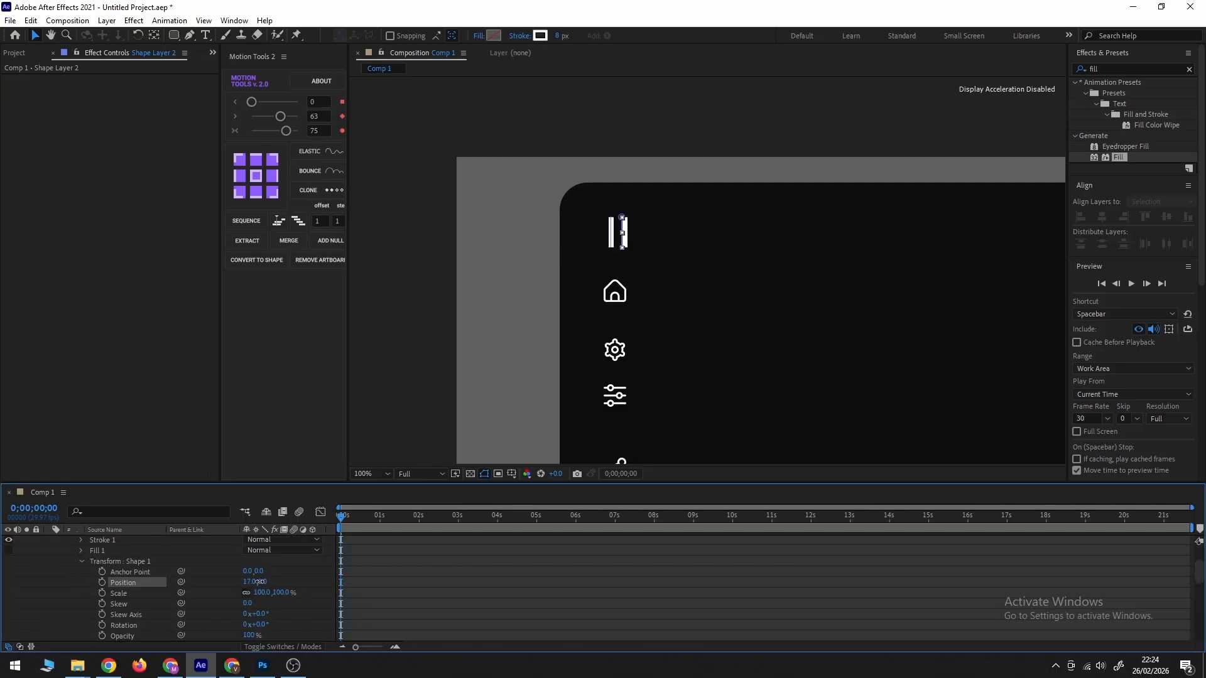
left_click(413, 597)
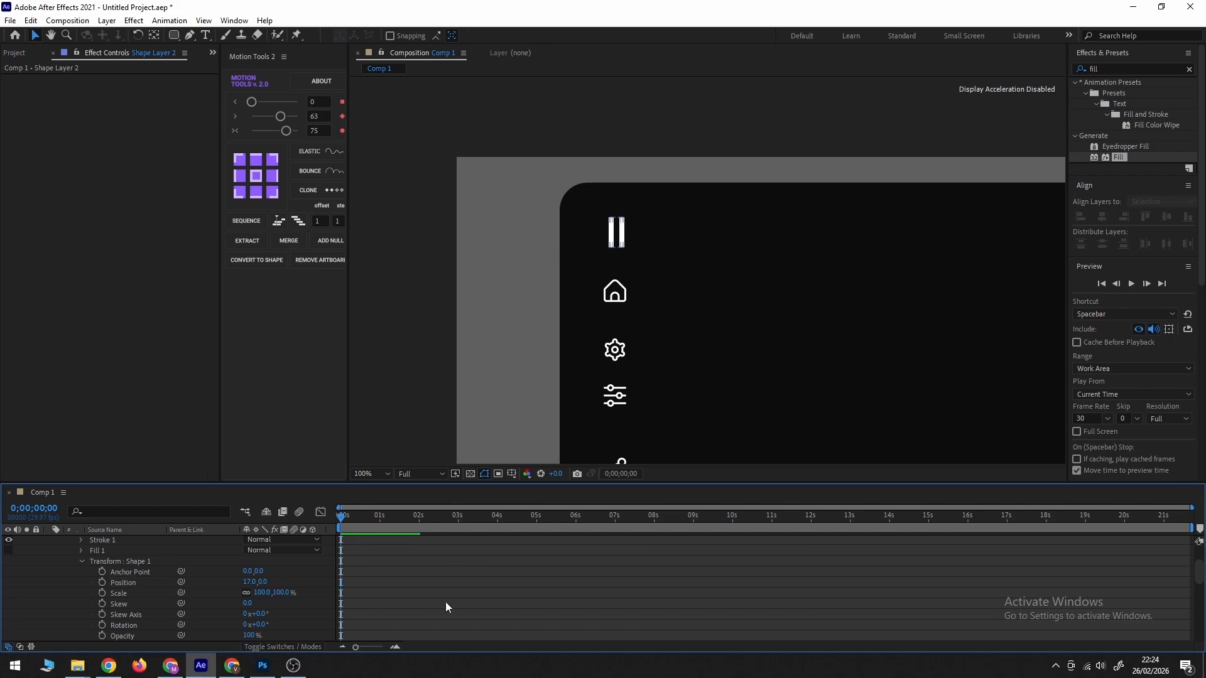
scroll(439, 590, "up", 2)
left_click(51, 541)
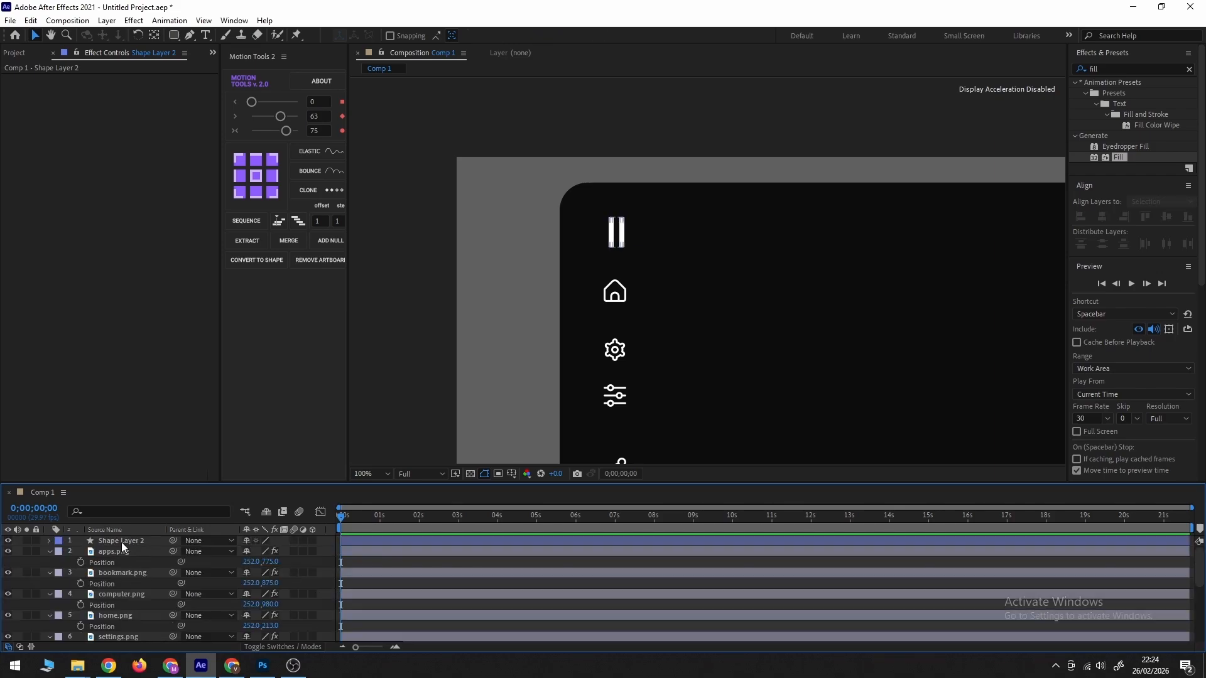
Set the stroke width of the double-bar logo to 9 px.
left_click(120, 541)
scroll(620, 236, "up", 1)
left_click(557, 36)
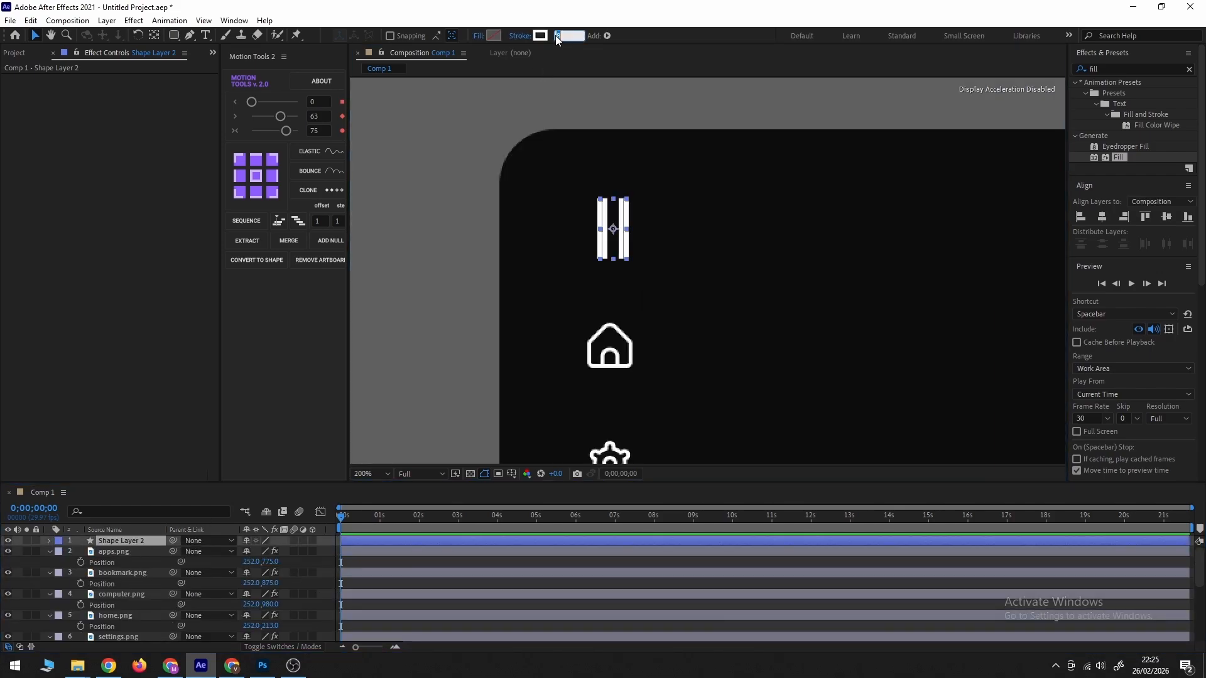
type("9")
key("Return")
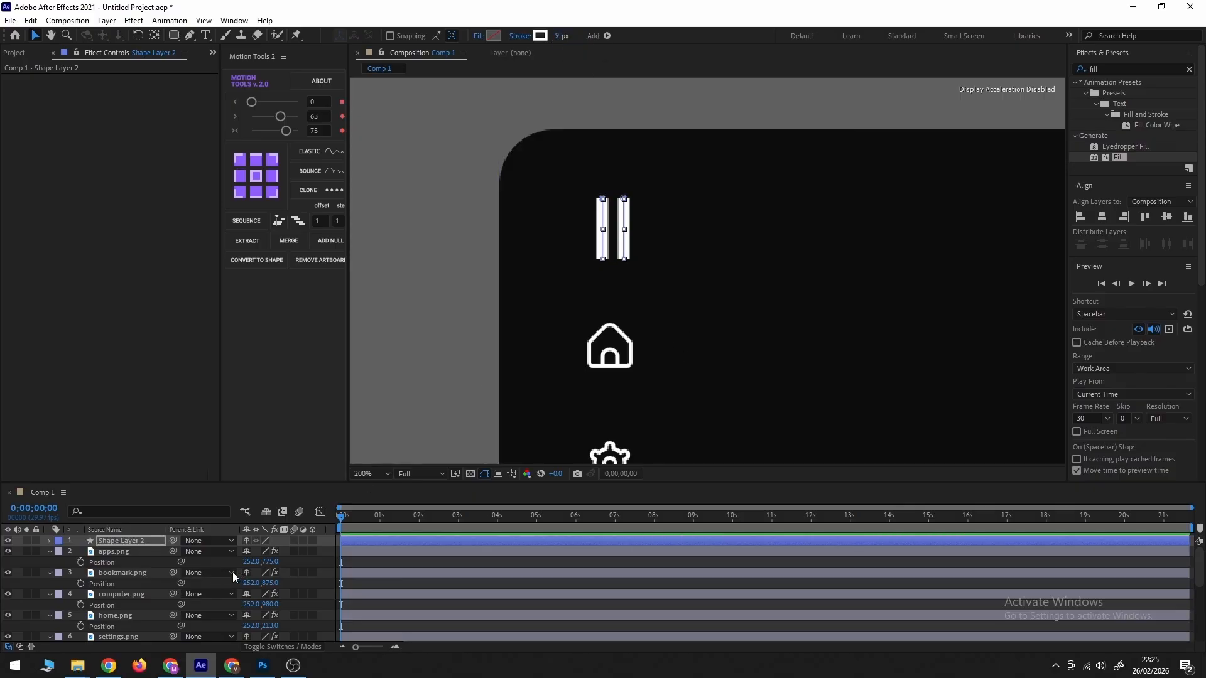
Move the double-bar logo straight up to position 254.5, 87 and deselect it.
key("p")
left_click_drag(269, 551, 252, 553)
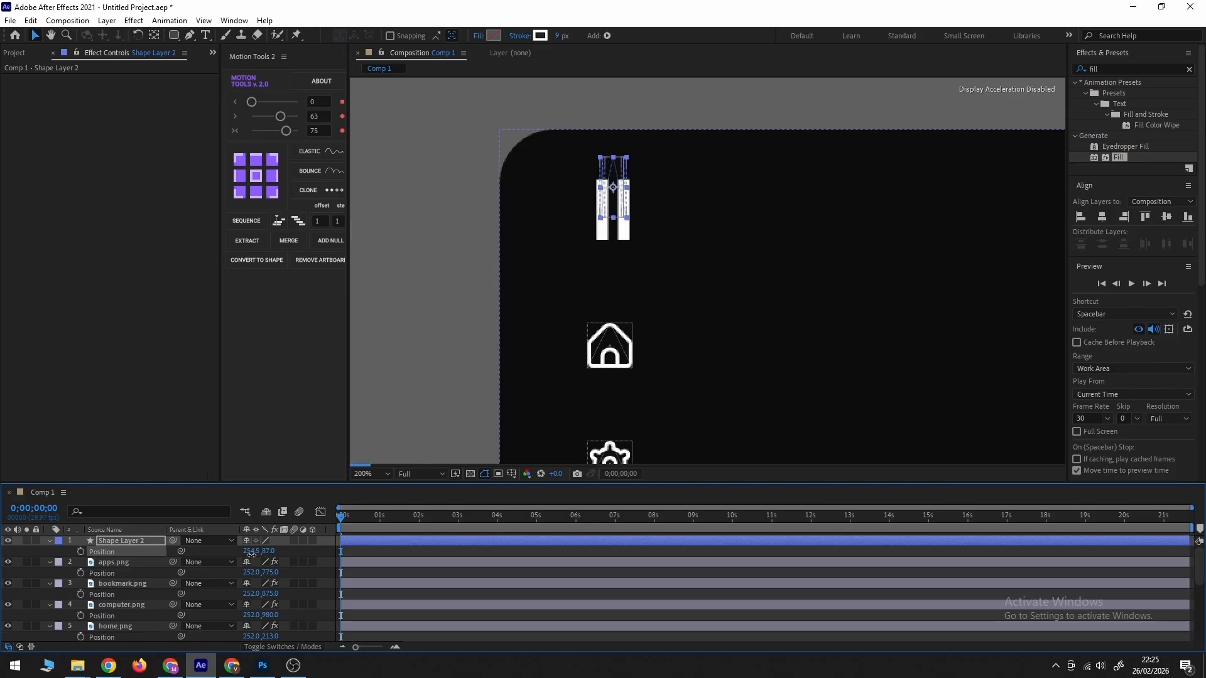
left_click(446, 288)
Draw a rounded square over the panel's upper-left corner as a new shape layer and set its stroke to none.
key("comma")
left_click_drag(533, 344, 510, 296)
left_click(175, 37)
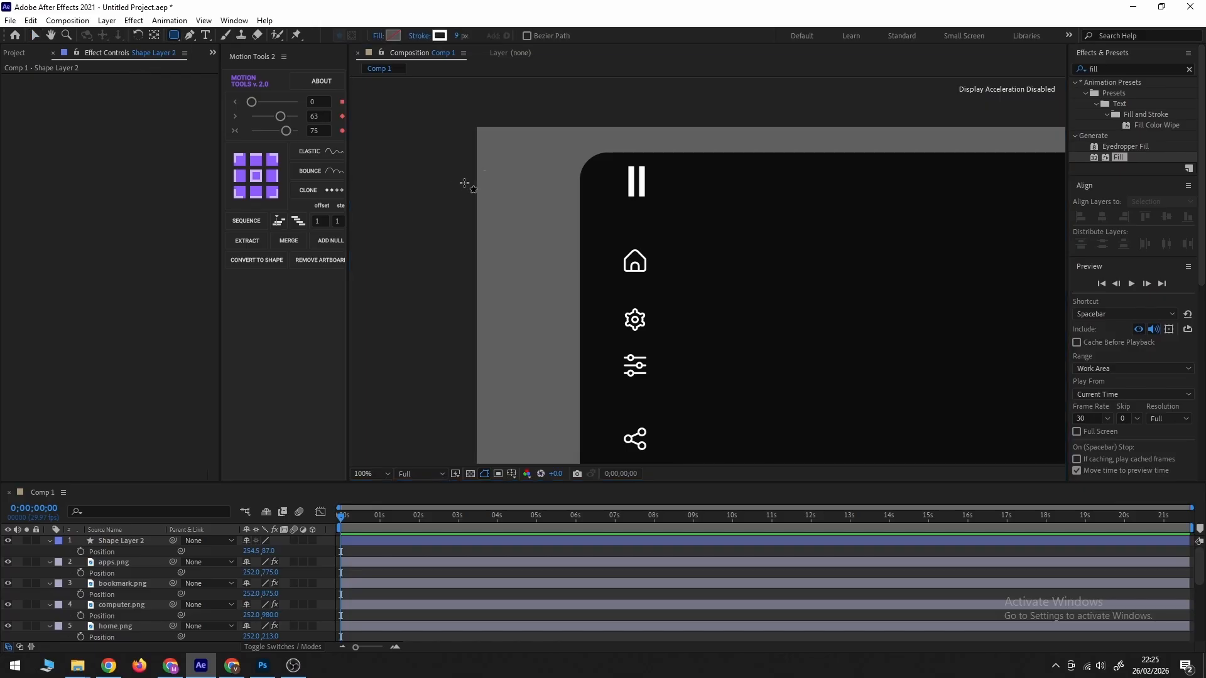
mouse_move(488, 163)
left_mouse_down()
mouse_move(569, 217)
mouse_move(568, 250)
mouse_move(601, 271)
left_mouse_up()
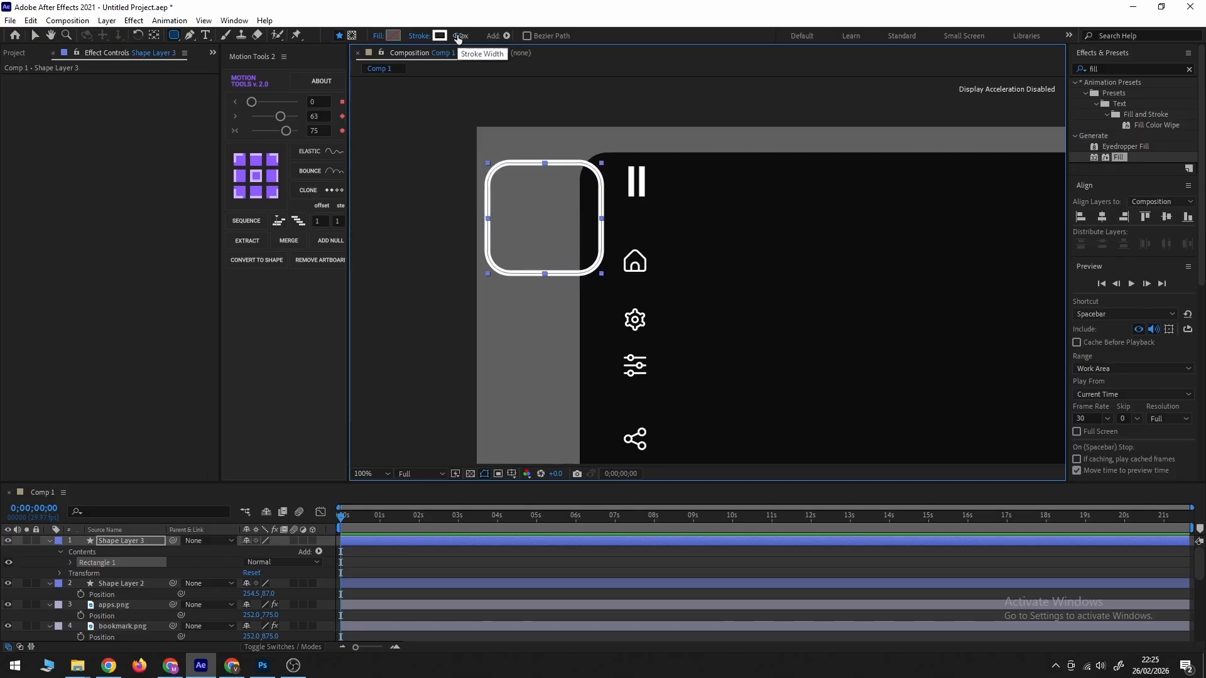
left_click(408, 36)
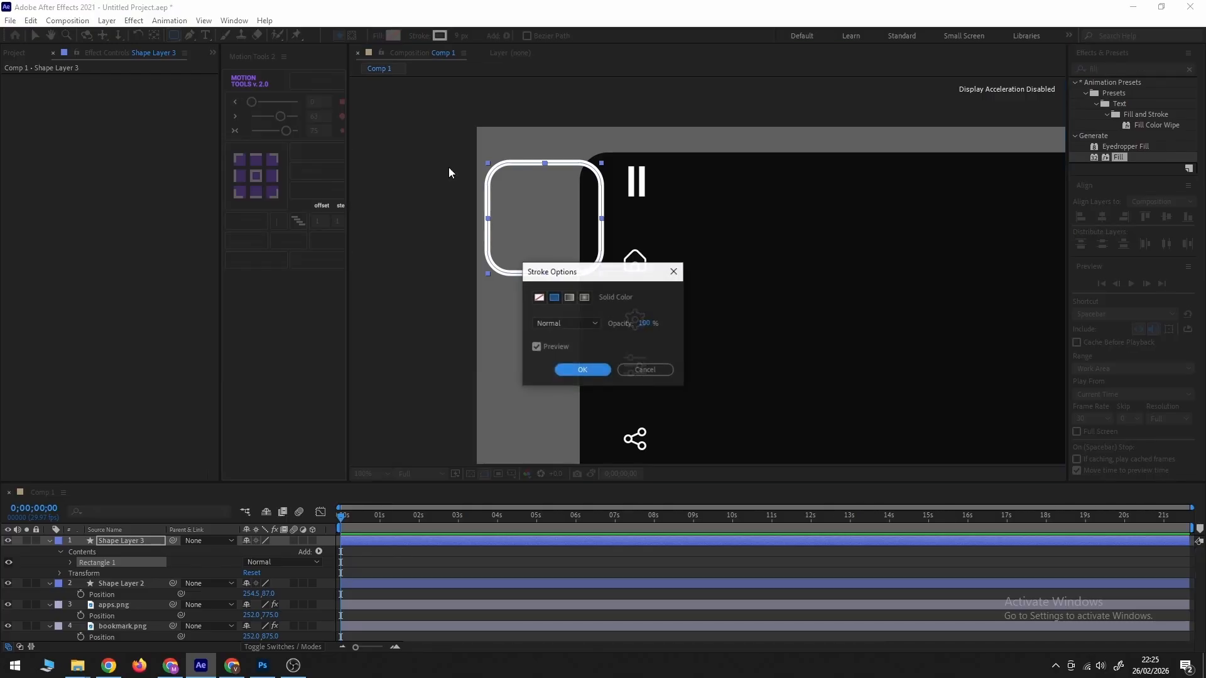
left_click(539, 297)
left_click(582, 370)
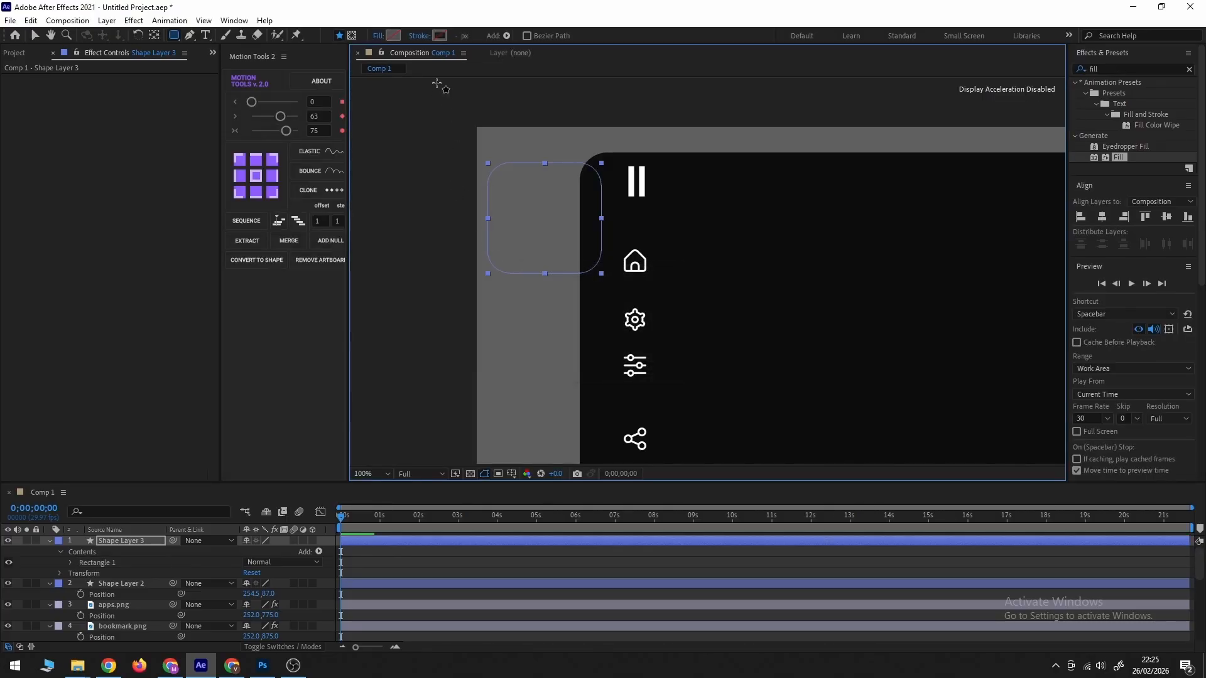
Give the rounded square a linear gradient fill and angle the gradient diagonally between its upper-right and lower-left corners.
left_click(379, 36)
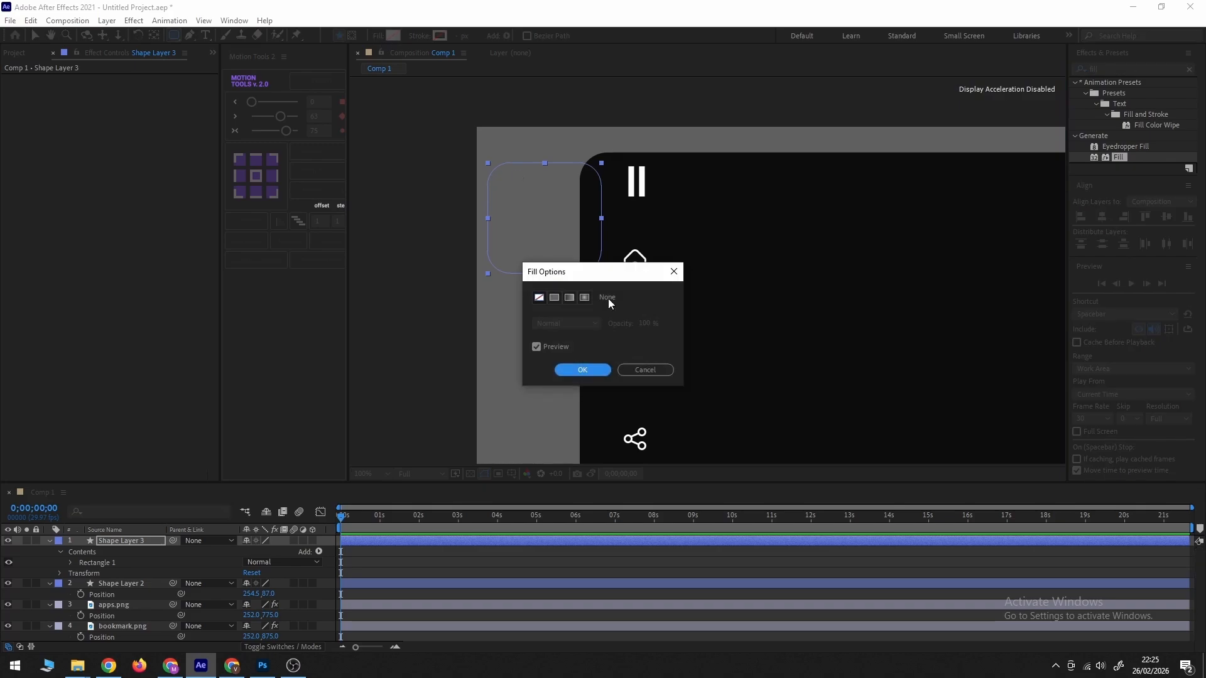
left_click(569, 297)
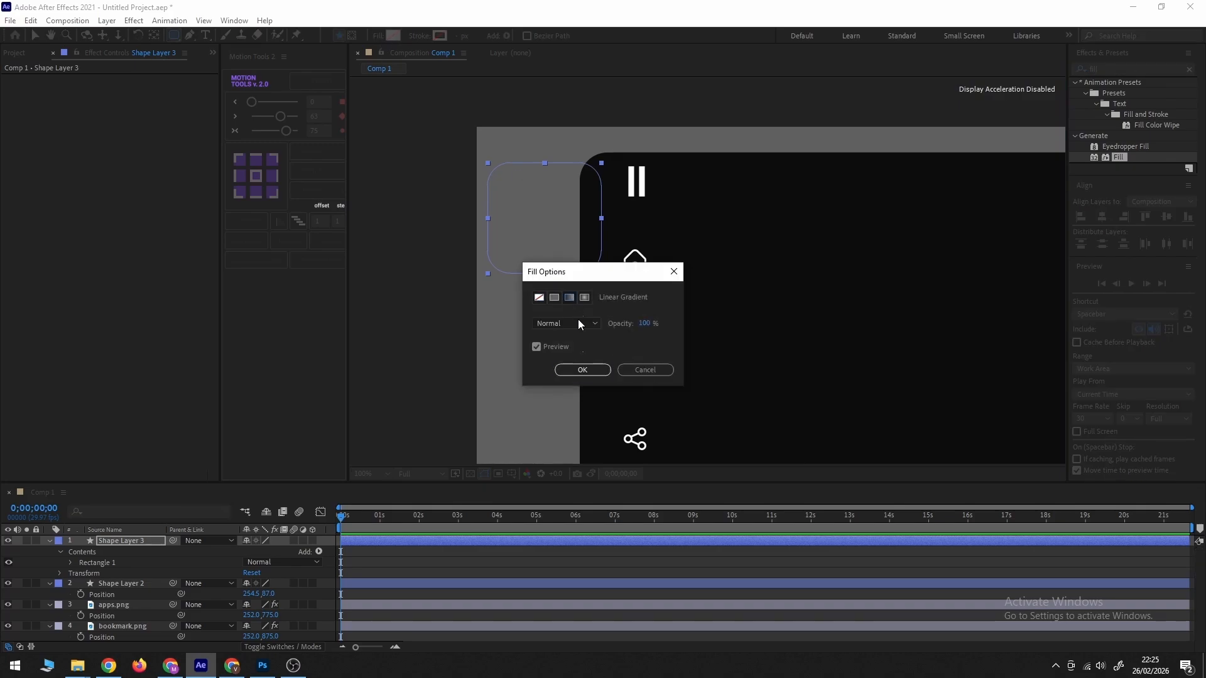
left_click(583, 370)
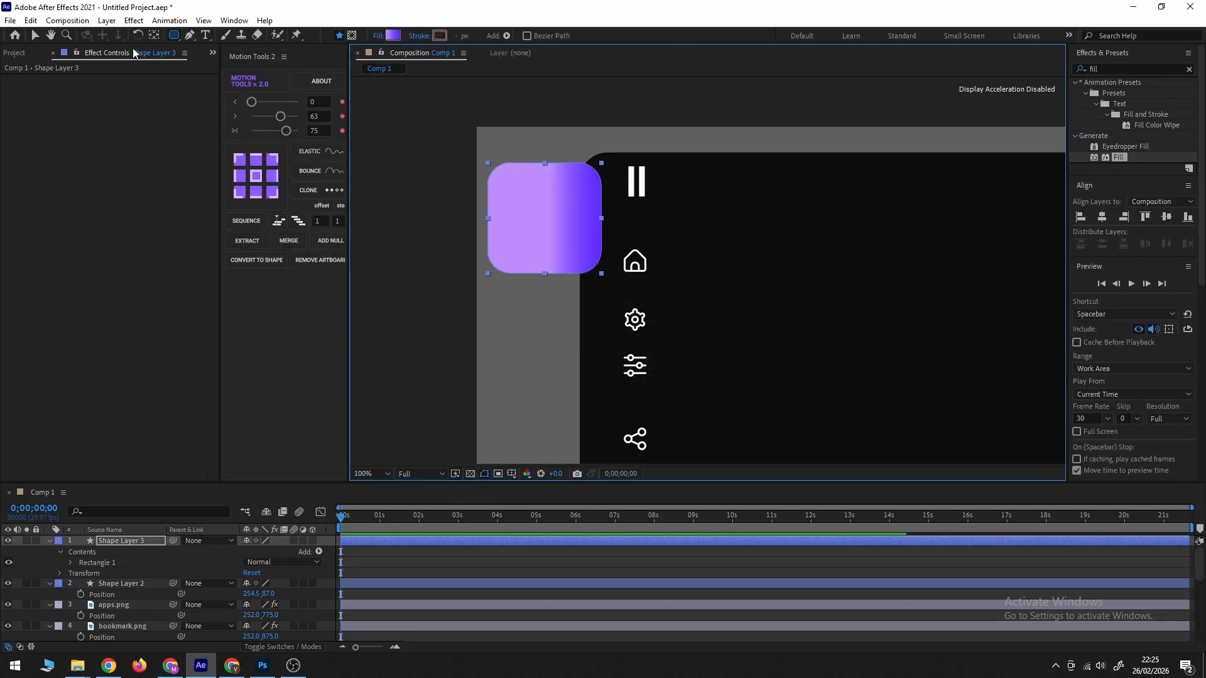
left_click(34, 35)
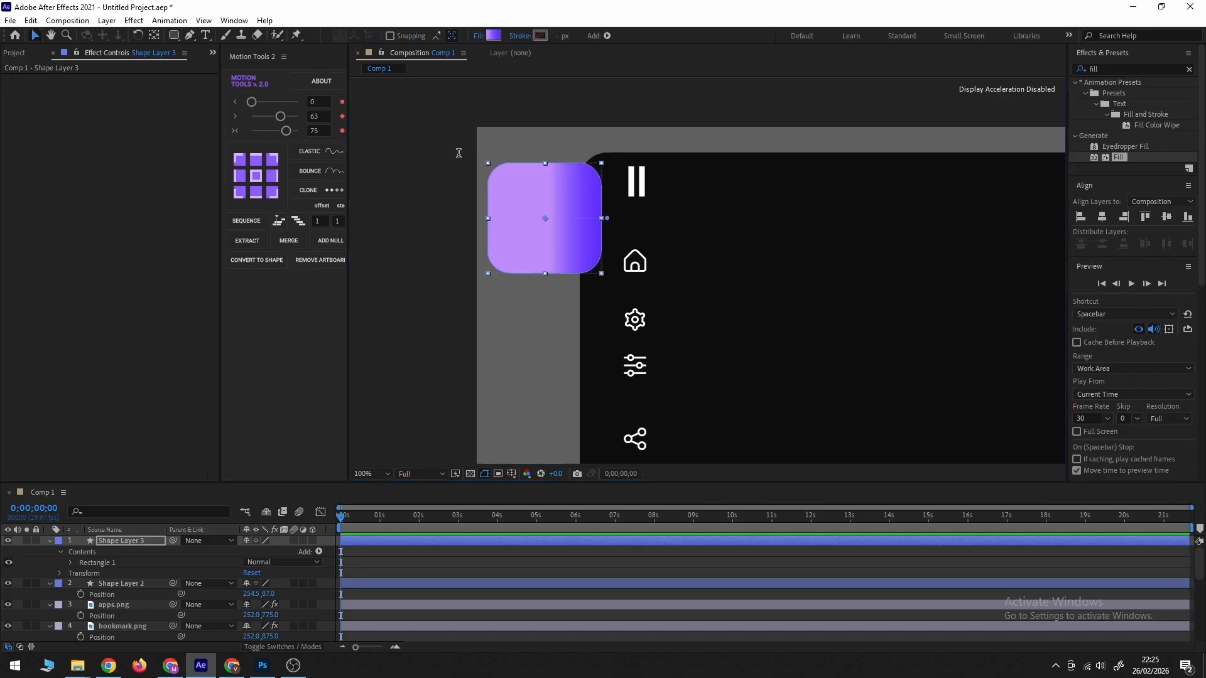
left_click(604, 216)
left_click_drag(593, 183, 496, 269)
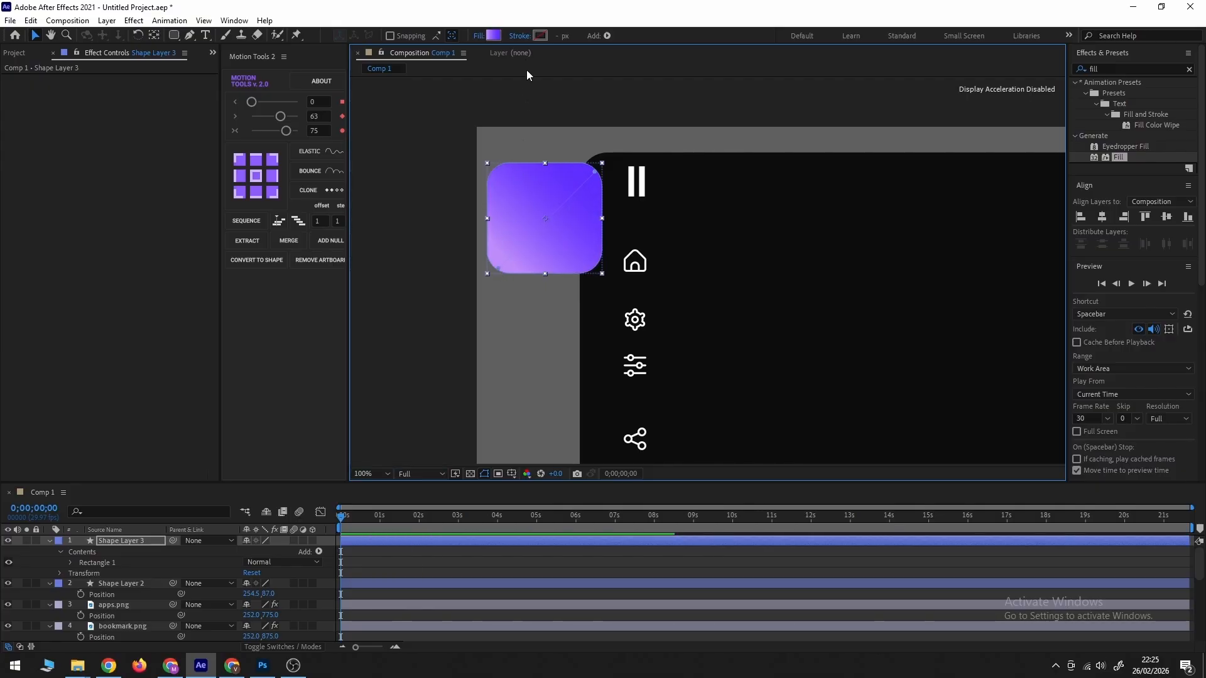
Recolor the square's gradient to run from purple A47BD8 to red FF2E2E.
left_click(495, 39)
left_click_drag(1015, 477, 1022, 597)
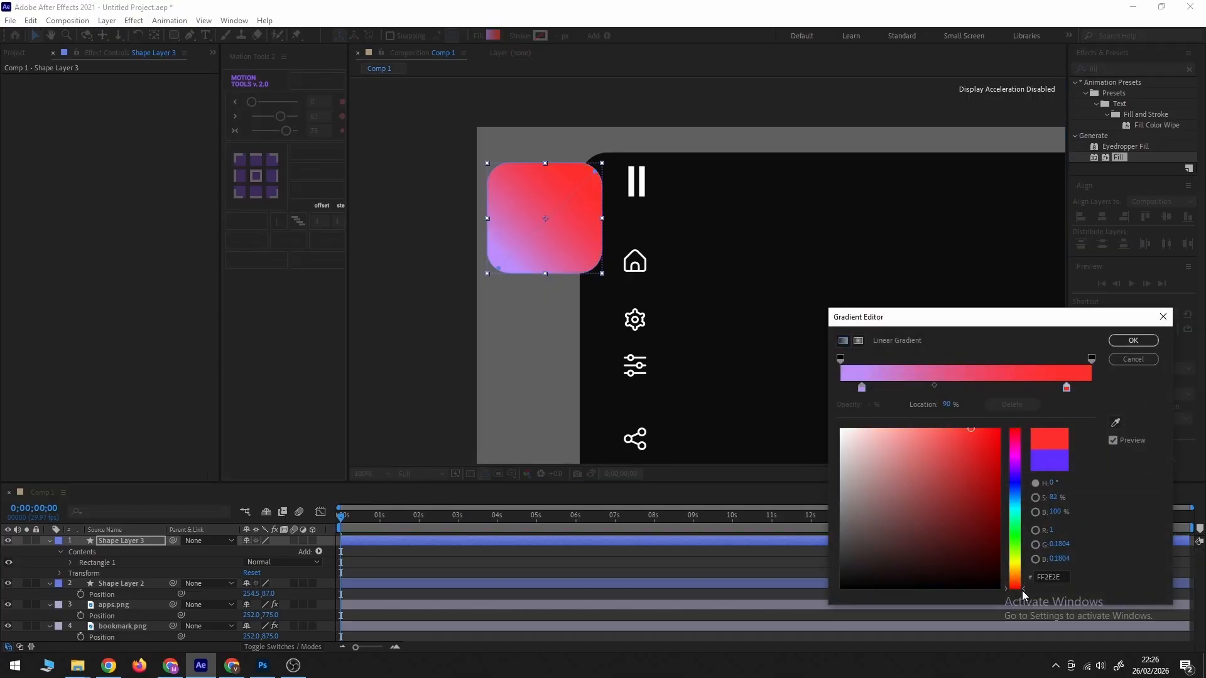
left_click(862, 388)
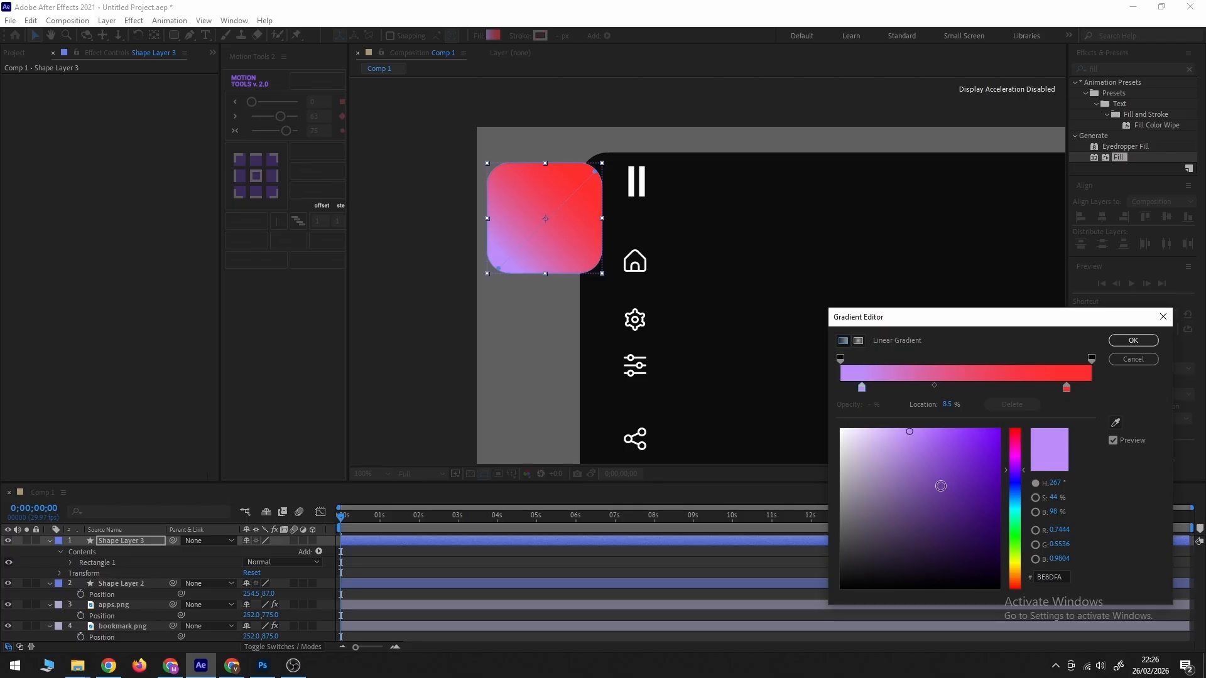
left_click(907, 455)
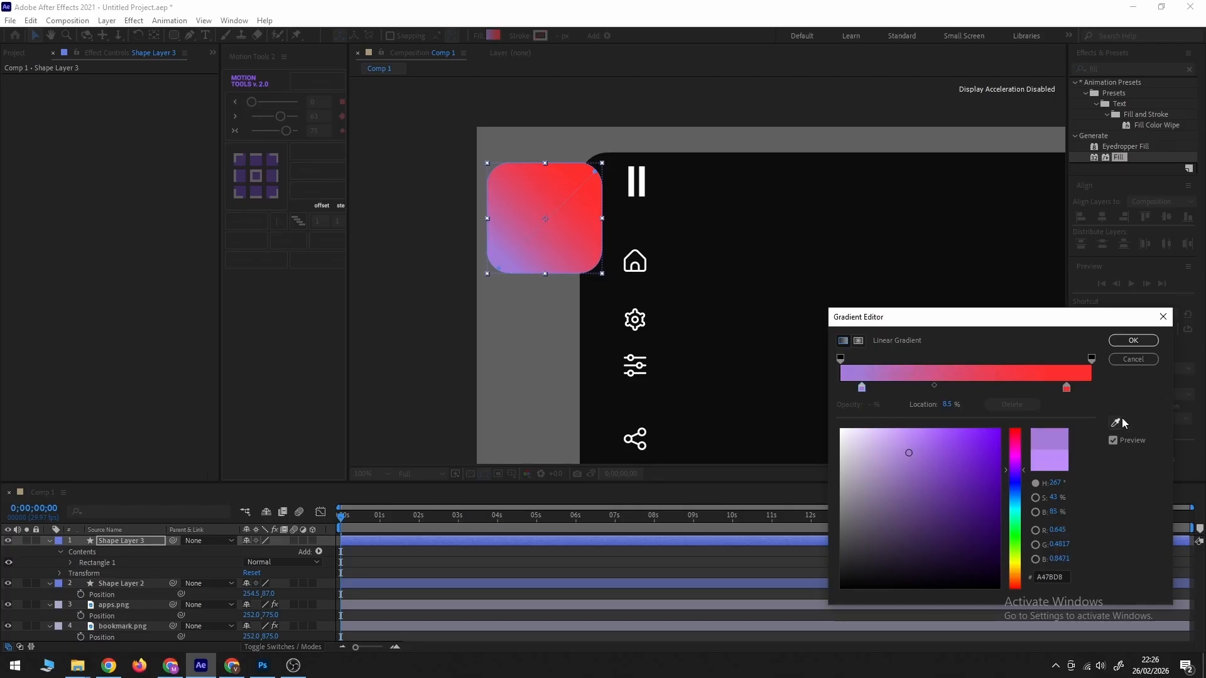
left_click(1129, 341)
Scale the gradient square down to 31% and place it between the double-bar logo and the home icon.
key("s")
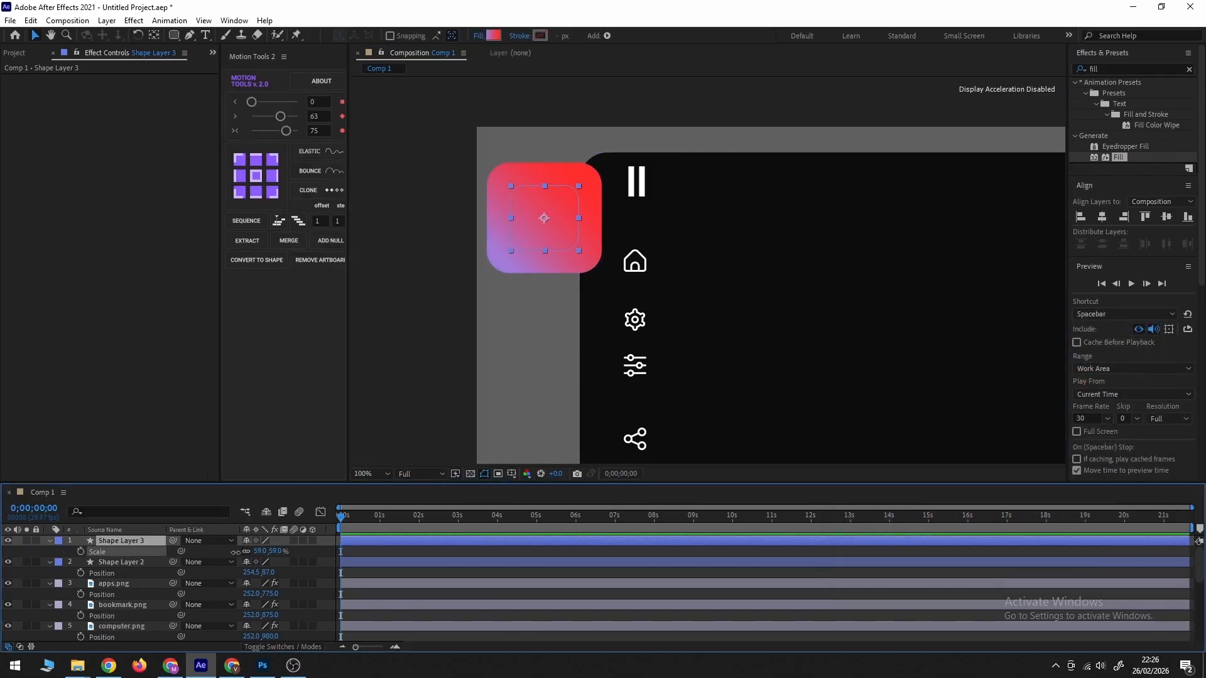
left_click_drag(259, 551, 245, 551)
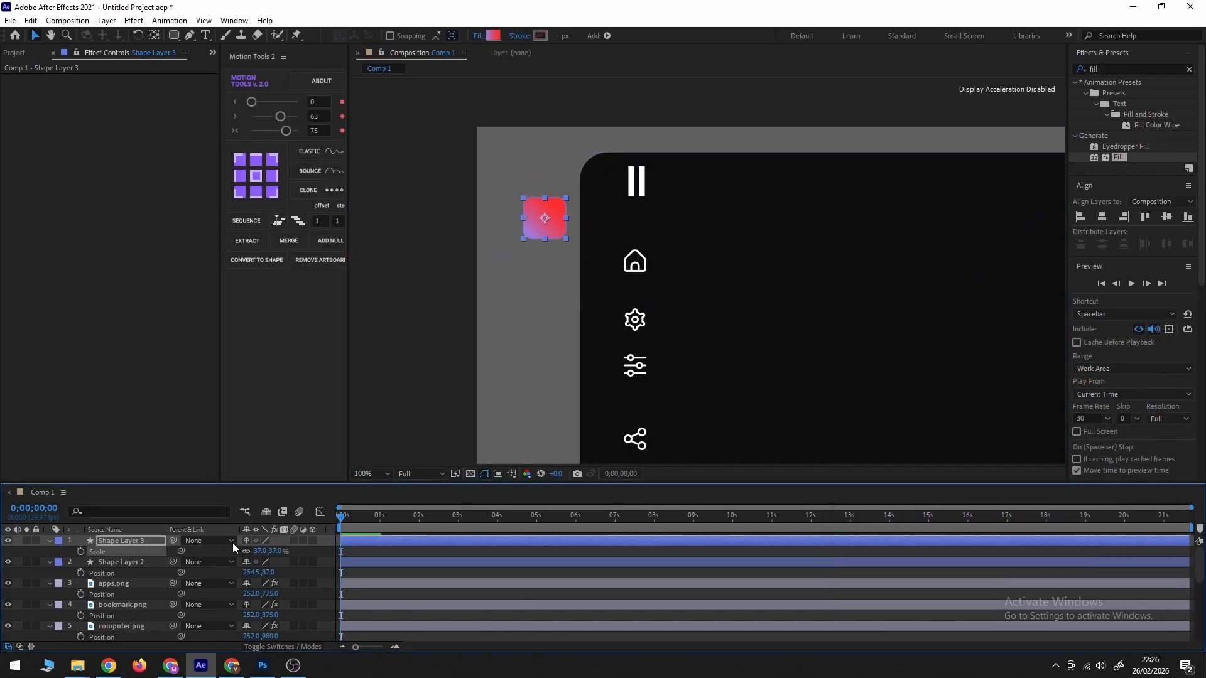
left_click(413, 474)
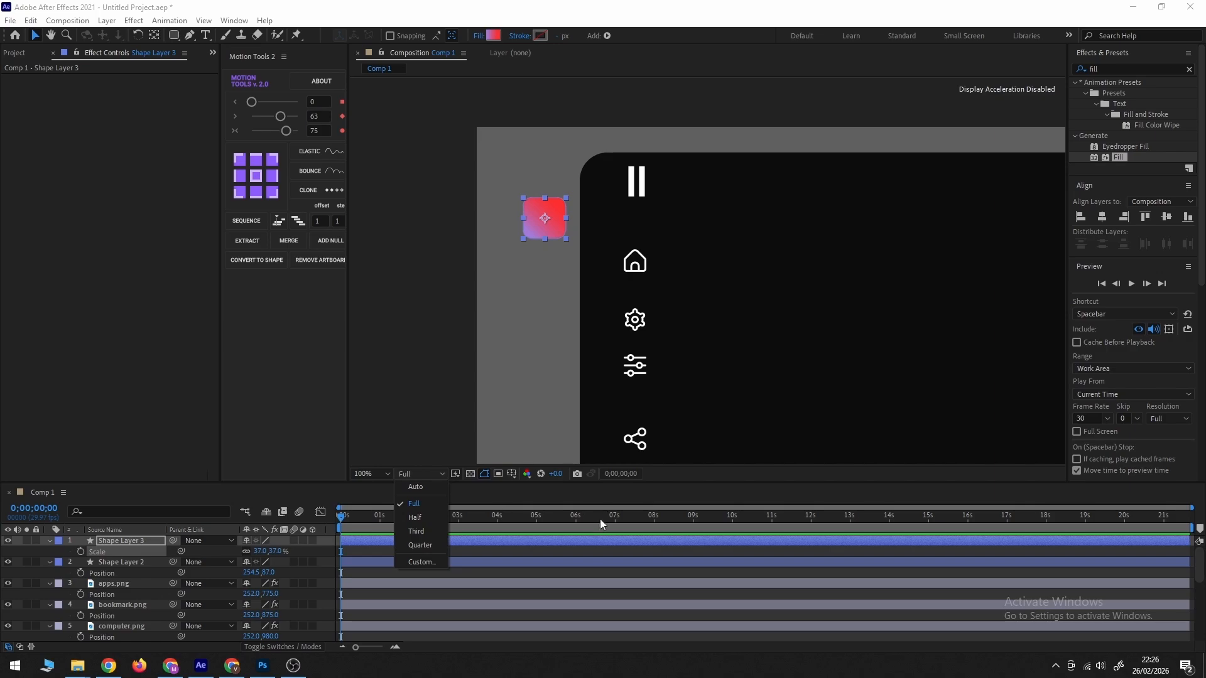
left_click(585, 552)
left_click_drag(546, 220, 638, 223)
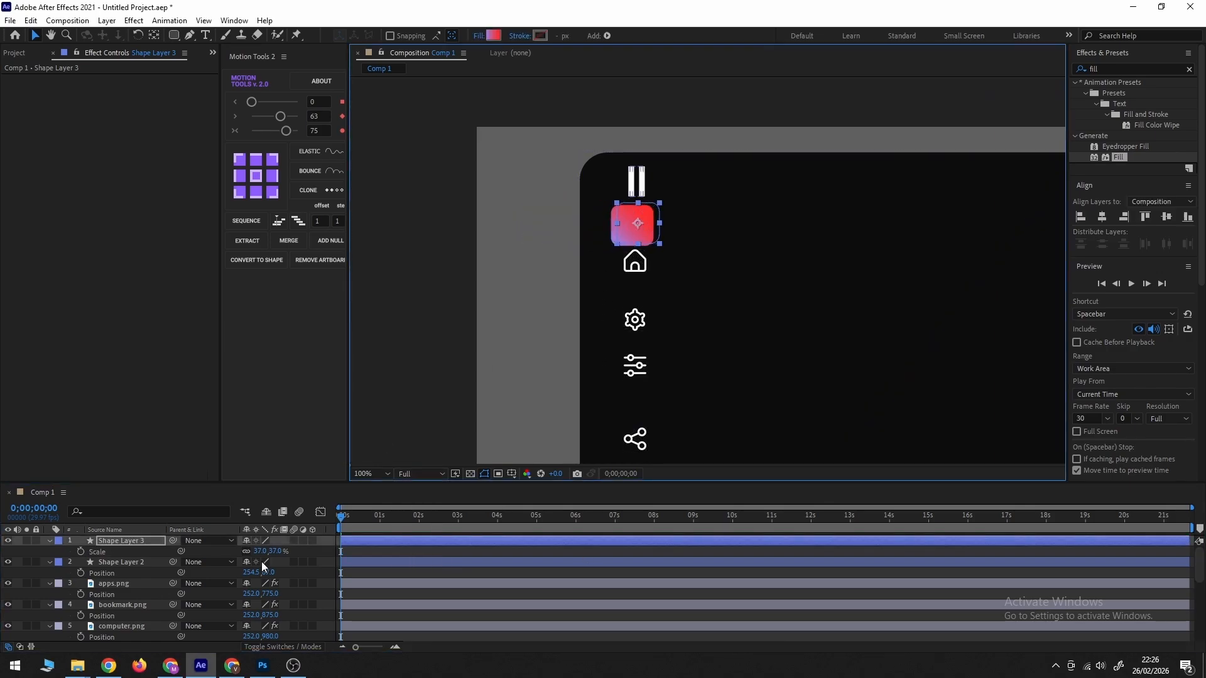
left_click_drag(260, 551, 250, 551)
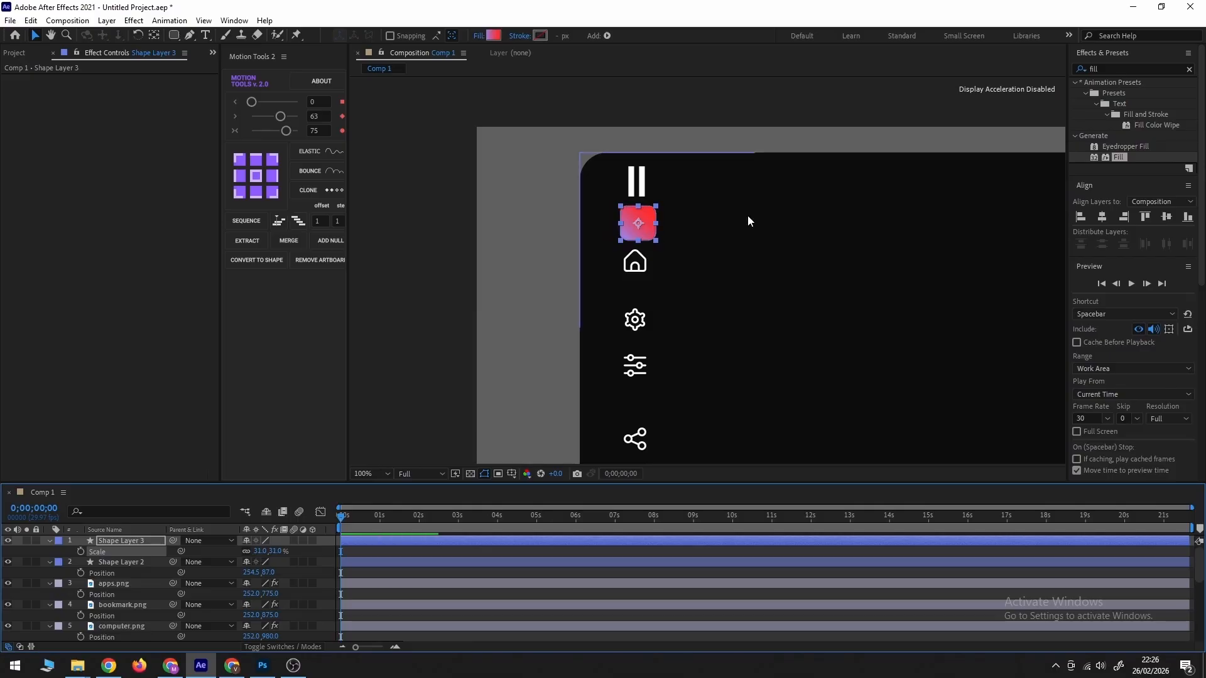
Respace the sidebar icons vertically, placing the apps icon at 252, 794, bookmark at 252, 867 and computer at 252, 945.
scroll(644, 232, "up", 2)
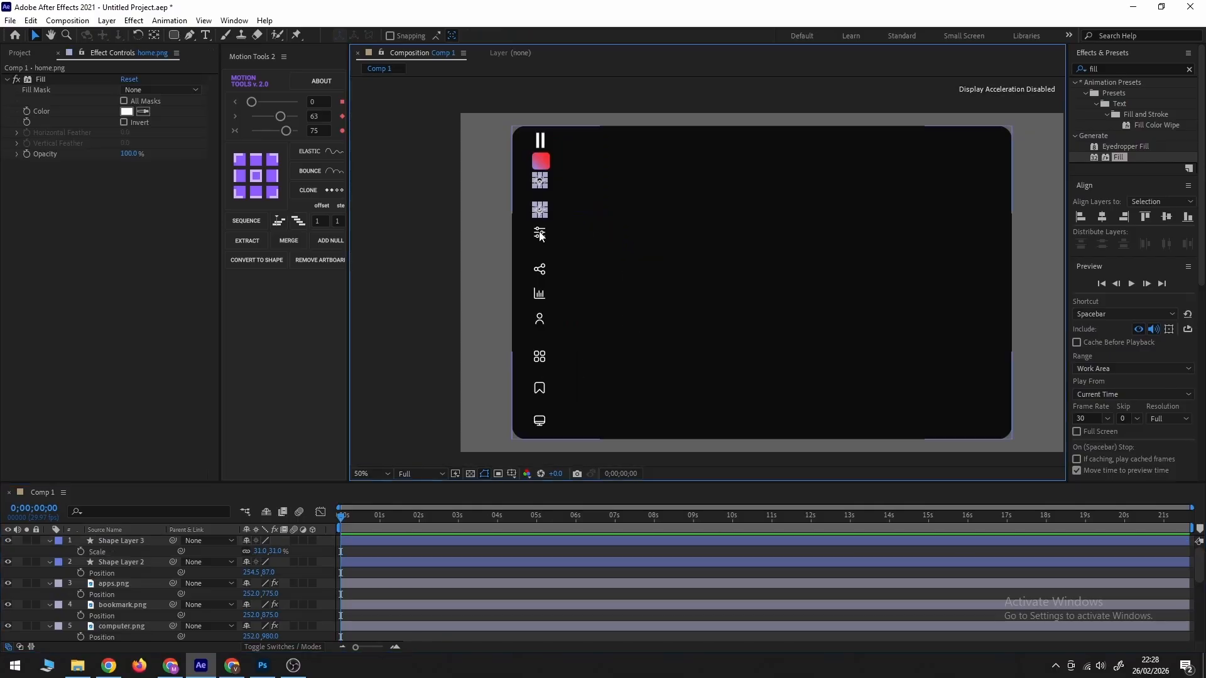
left_click(121, 583, "shift")
left_click_drag(269, 593, 236, 637)
left_click(436, 402)
left_click(539, 363)
left_click(540, 395, "shift")
left_click(539, 427)
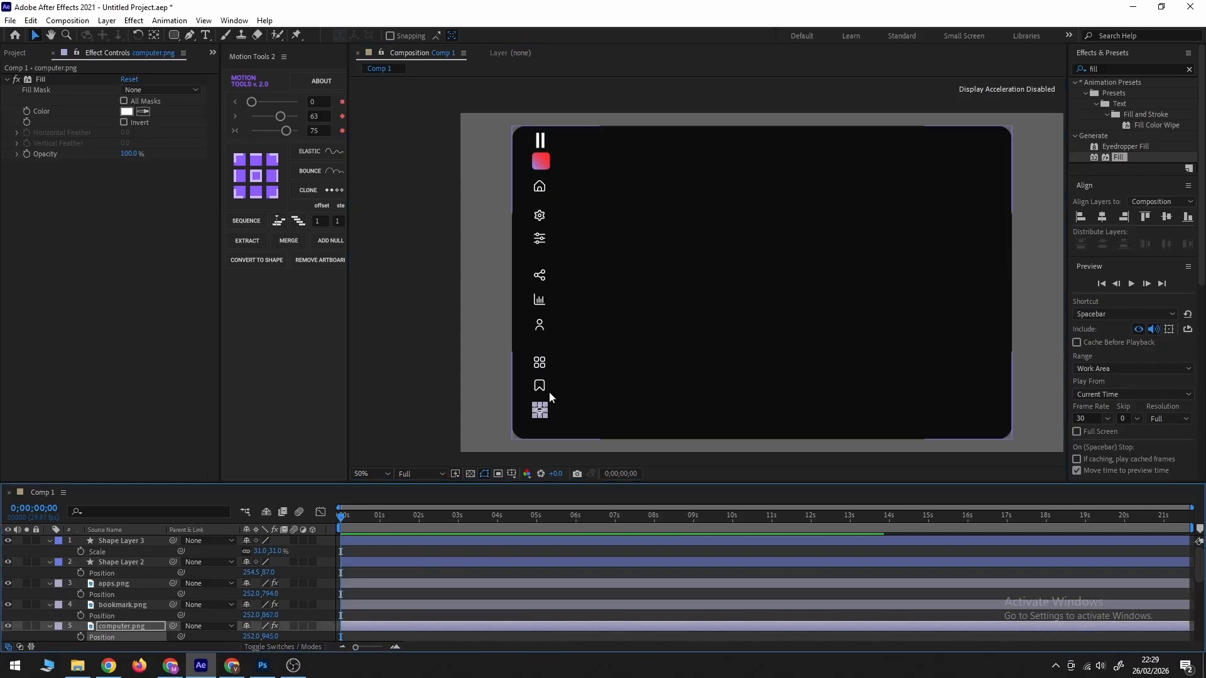
Shift the whole icon column down together until the apps icon sits at 252, 835 and the computer icon at 252, 986.
left_click(539, 385, "shift")
left_click(540, 362, "shift")
left_click(539, 187, "shift")
scroll(128, 613, "down", 4)
left_click(123, 626, "shift")
left_click_drag(272, 594, 304, 589)
left_click(428, 597)
Nudge the gradient square down slightly below the logo, try a scale of 20%, and set it to 25%.
scroll(525, 157, "up", 2)
left_click(602, 192)
key("Down")
key("Down")
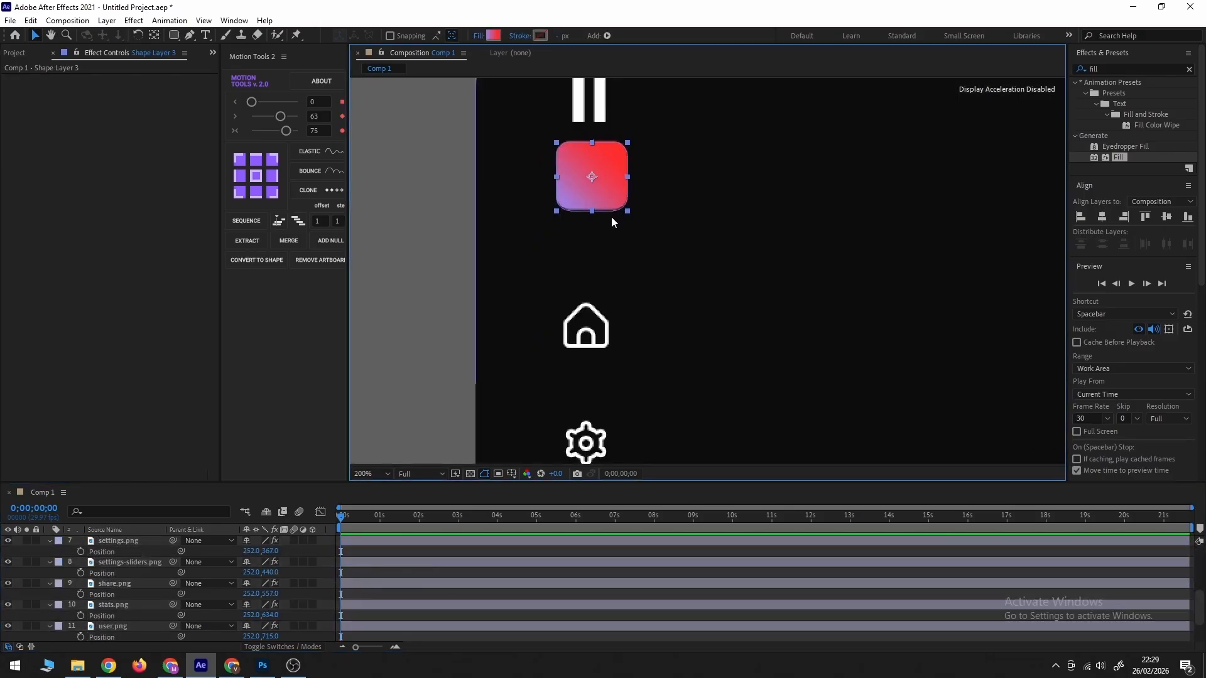
type("20")
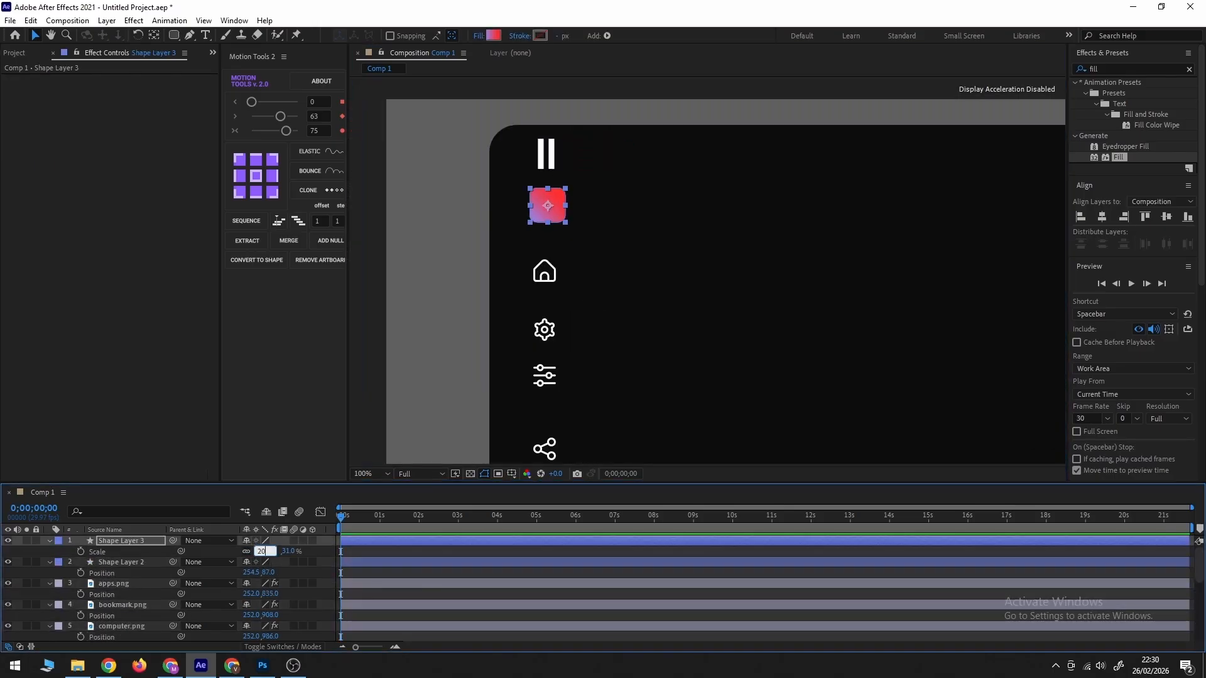
left_click(574, 588)
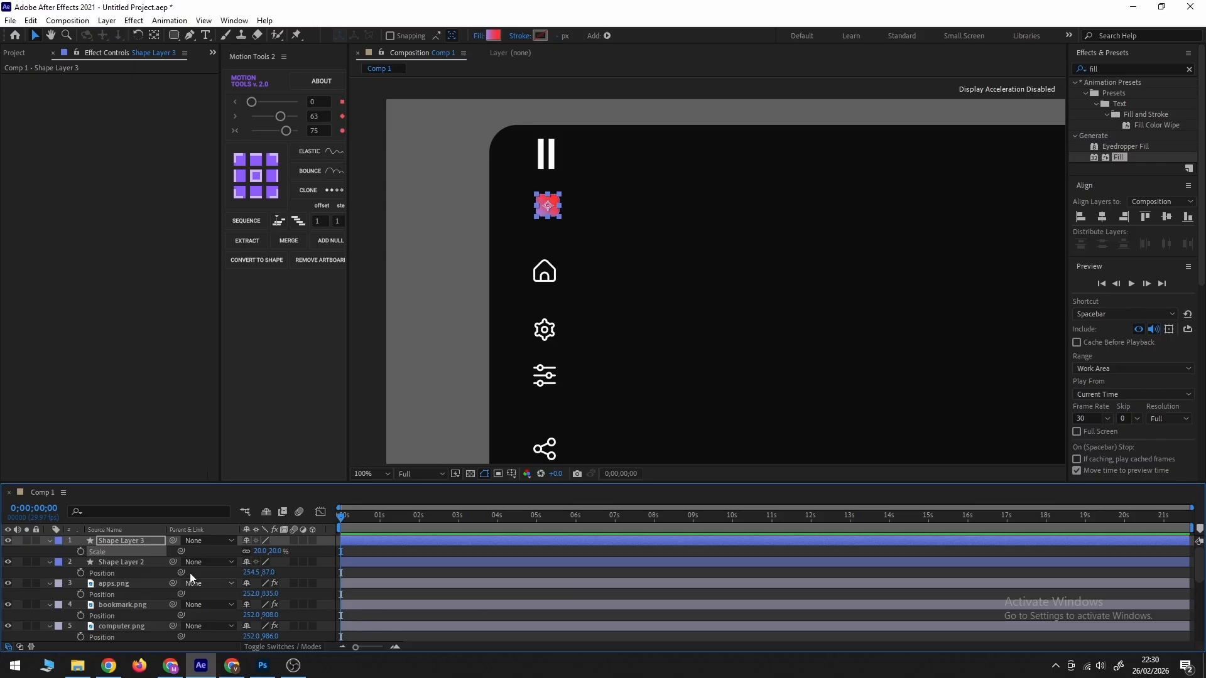
left_click(257, 553)
type("25")
key("Return")
Duplicate the gradient square and scale the copy to 34%.
key("ctrl+d")
left_click(261, 551)
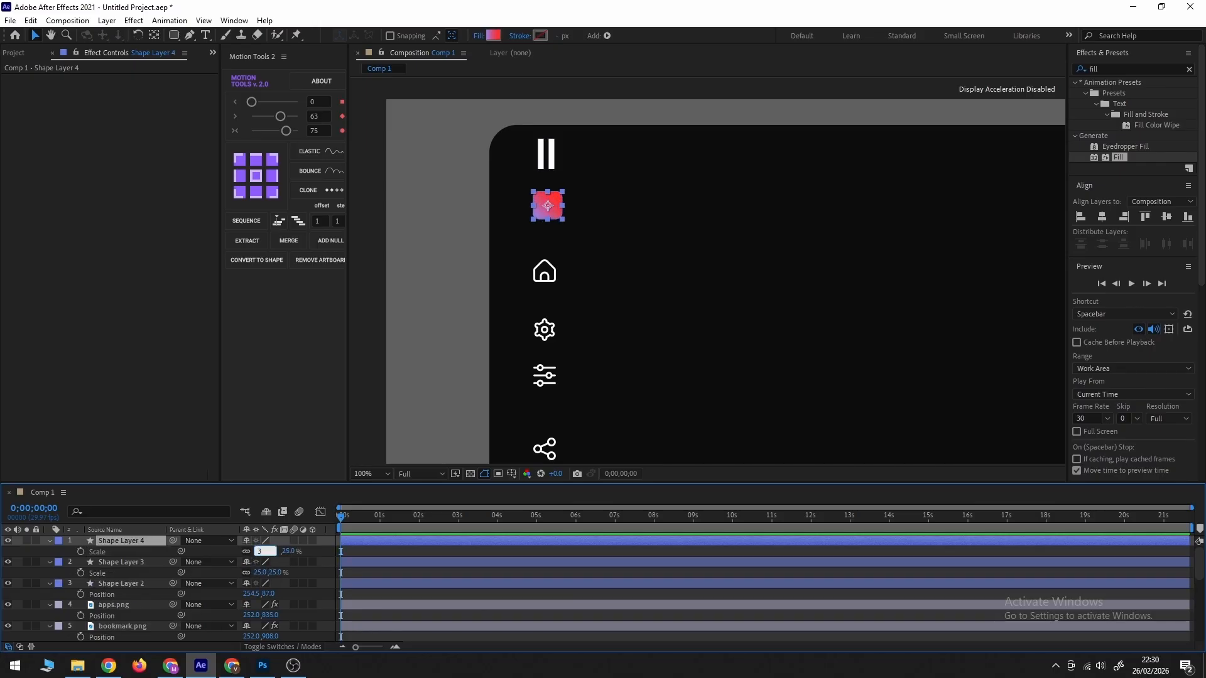
key("Return")
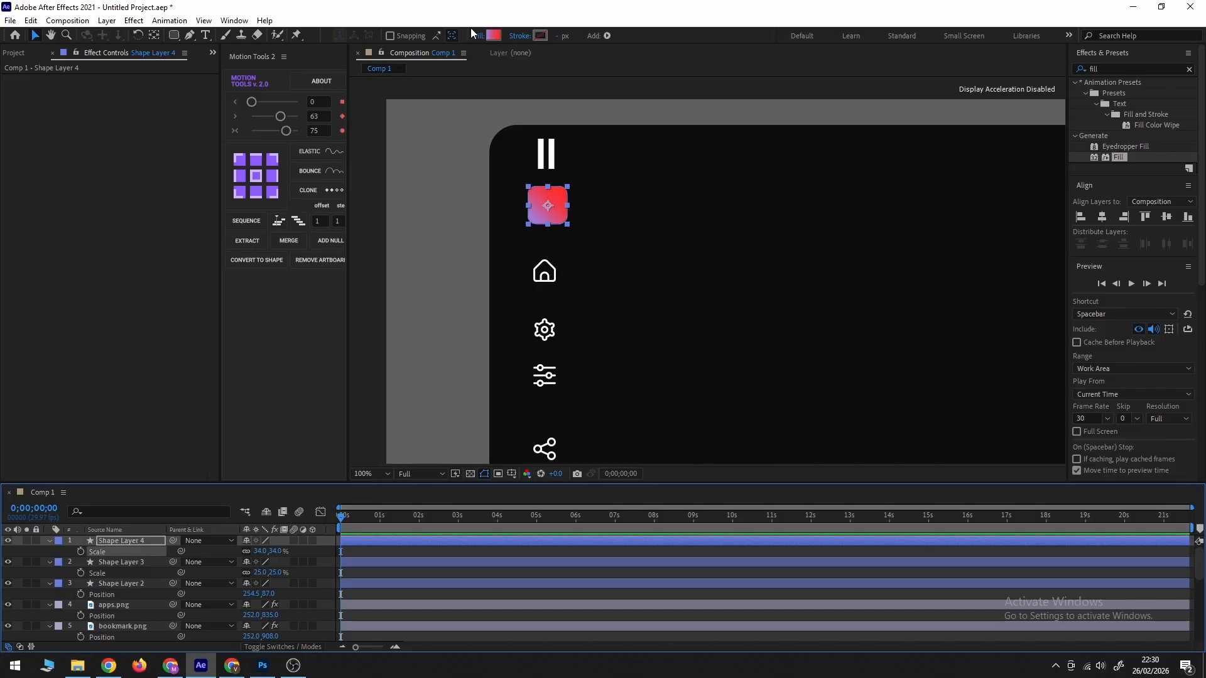
Remove the fill from the enlarged square copy and give it a 1 px grey 7B7B7B stroke.
left_click(479, 35)
left_click(539, 297)
left_click(581, 369)
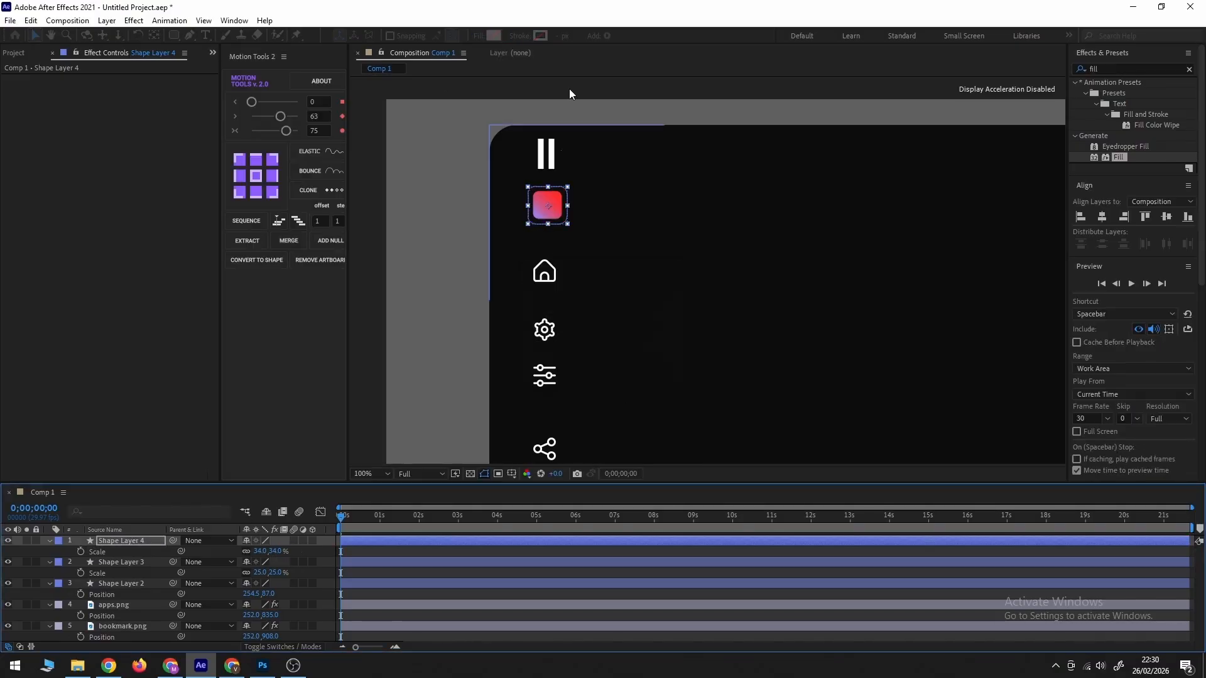
left_click(539, 35)
left_click(659, 468)
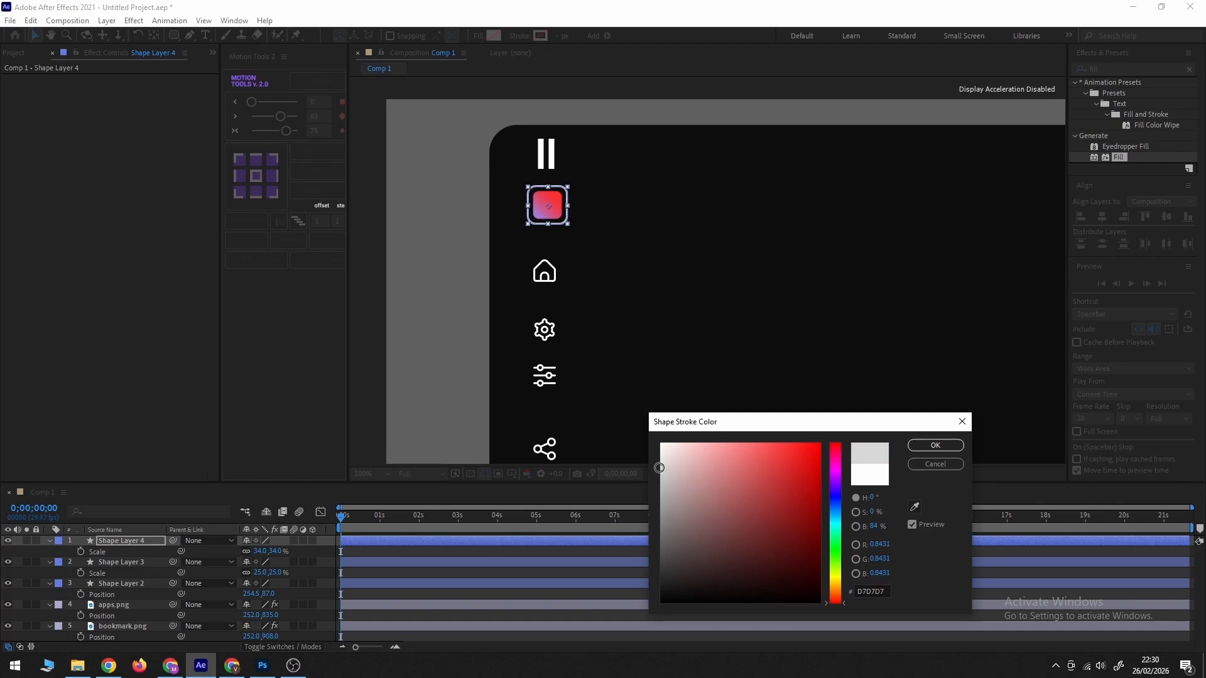
mouse_move(659, 468)
left_mouse_down()
mouse_move(657, 432)
mouse_move(652, 525)
left_mouse_up()
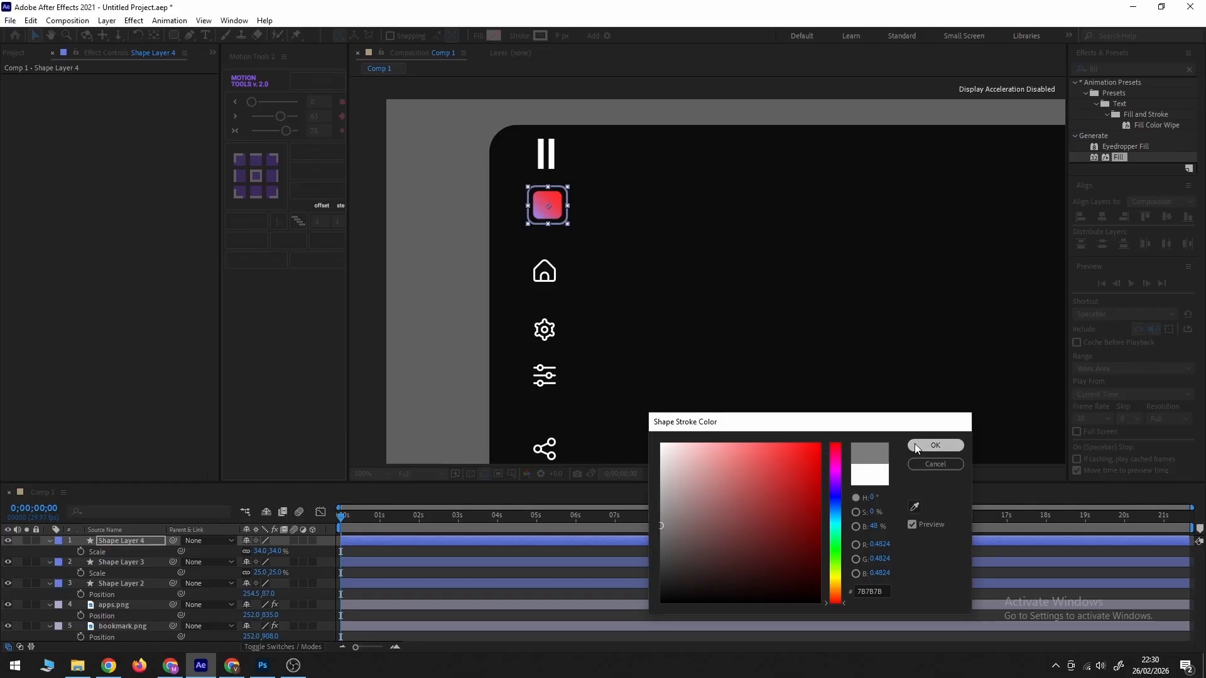
left_click(935, 445)
type("1")
key("Return")
Scale the outlined square and the gradient square down together to 26% and 17%.
left_click(573, 219)
scroll(573, 220, "up", 1)
left_click(519, 193)
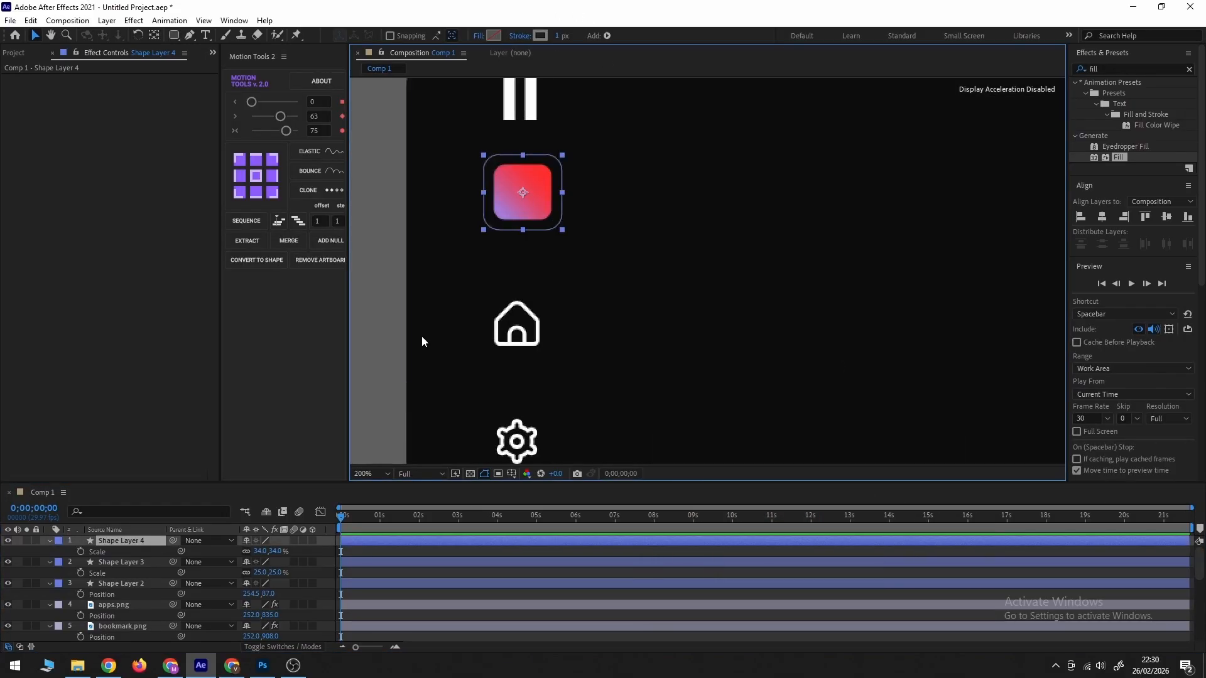
left_click(122, 563, "ctrl")
left_click_drag(257, 573, 255, 573)
key("ctrl+shift+a")
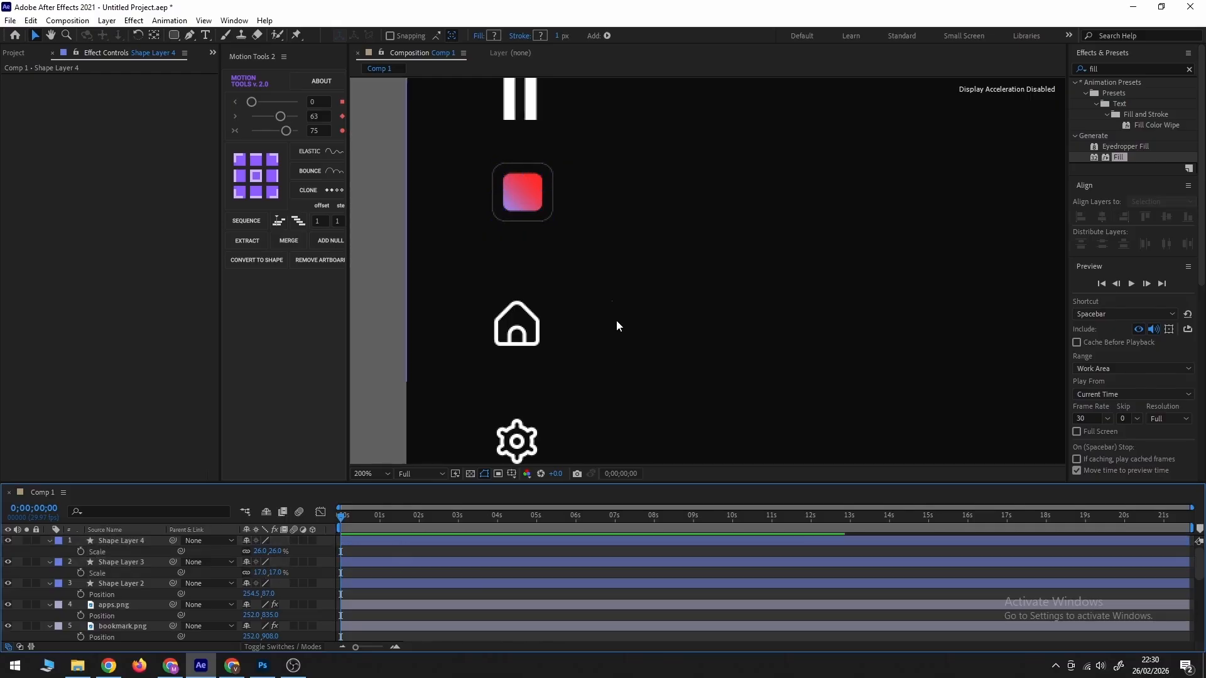
key("comma")
Duplicate the double-bar logo and scale the copy to 61%.
left_click(620, 182)
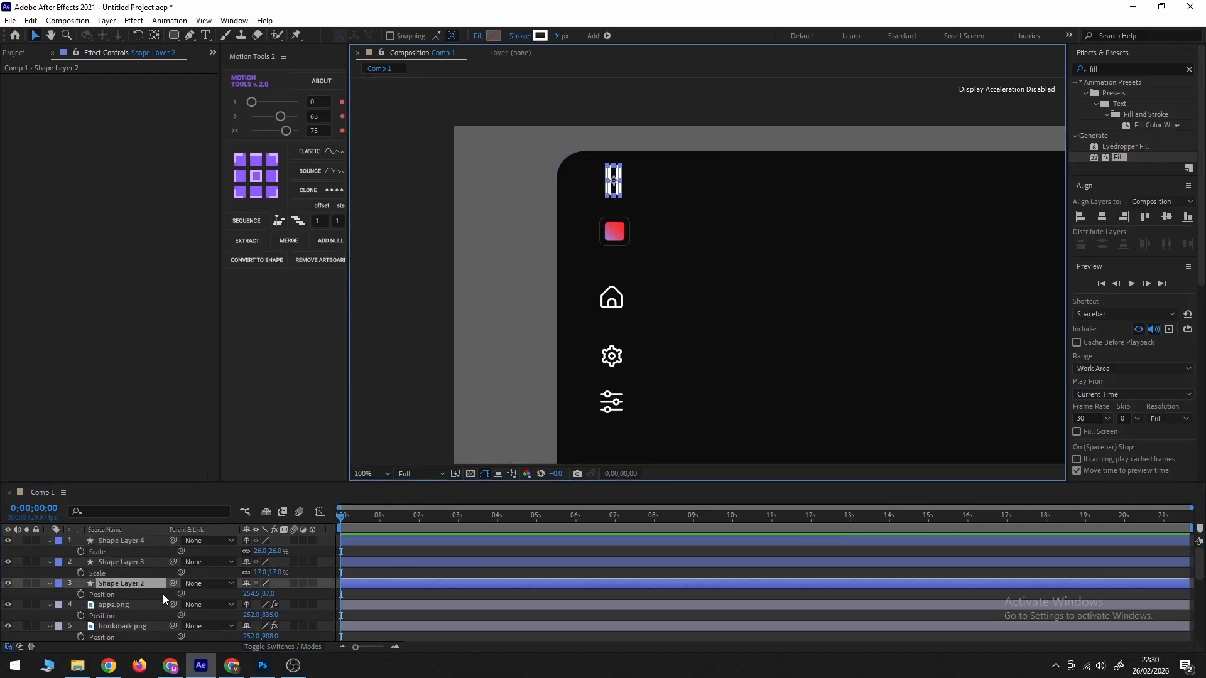
key("ctrl+d")
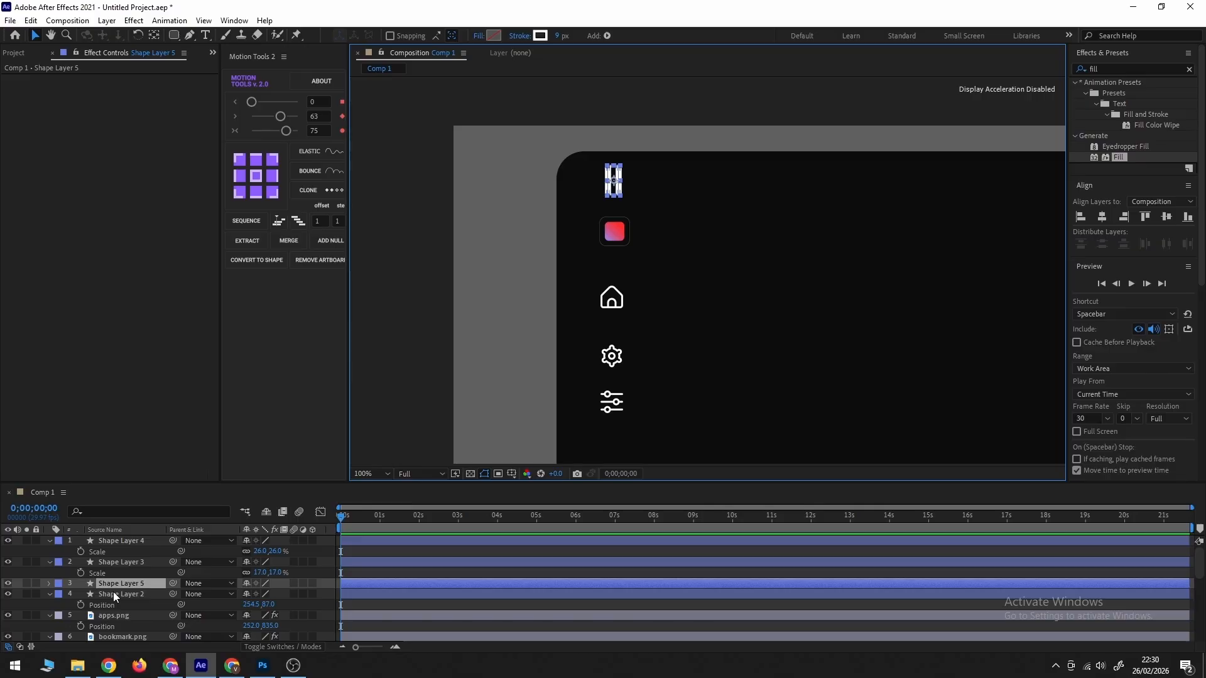
key("s")
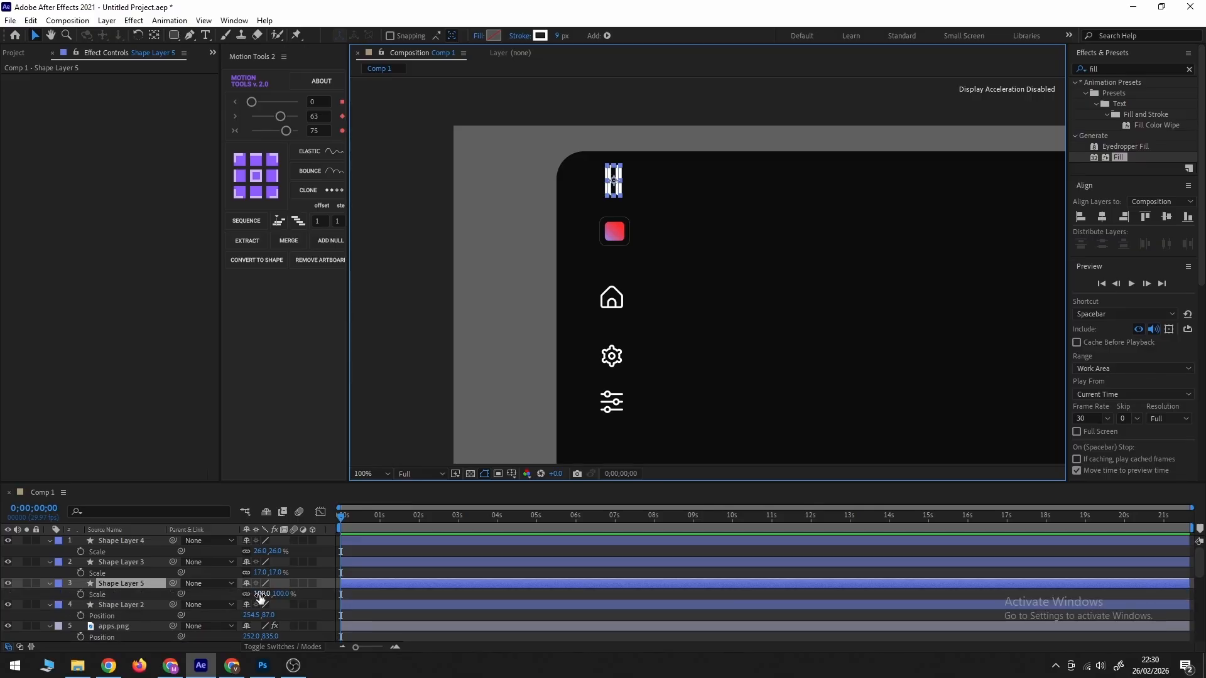
left_click_drag(261, 600, 236, 600)
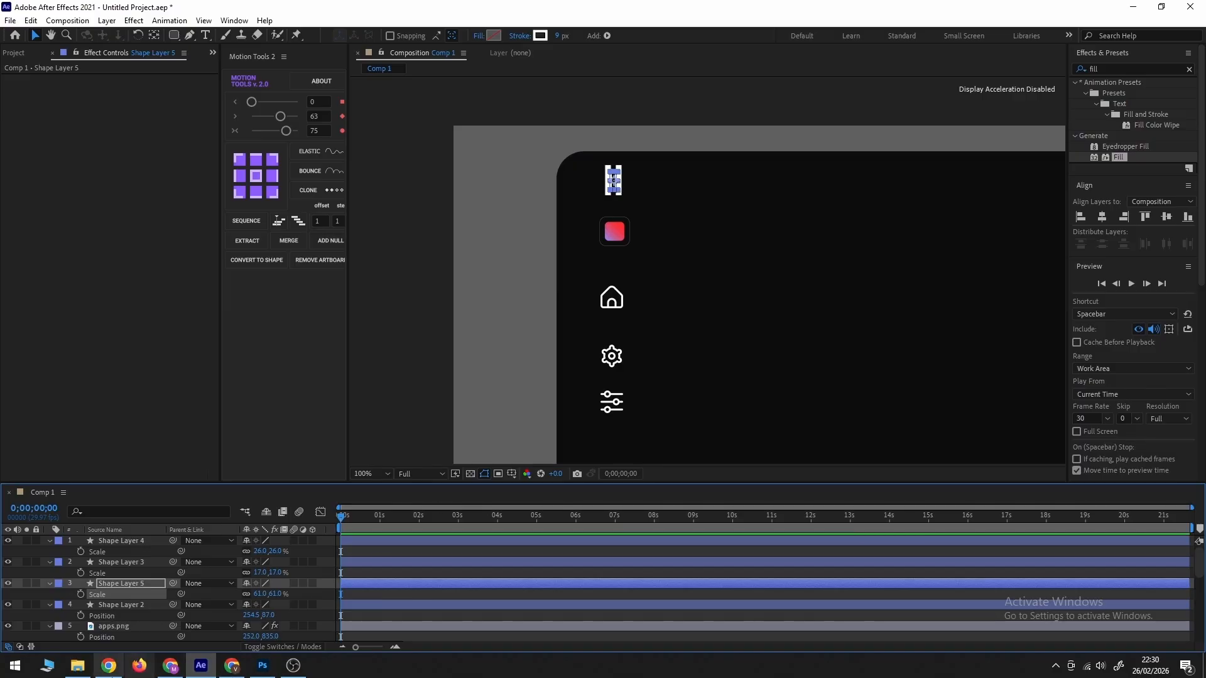
Place the small double-bar copy over the gradient square at 254.5, 168 and bring its layer above all others.
key("p")
left_click_drag(269, 594, 329, 584)
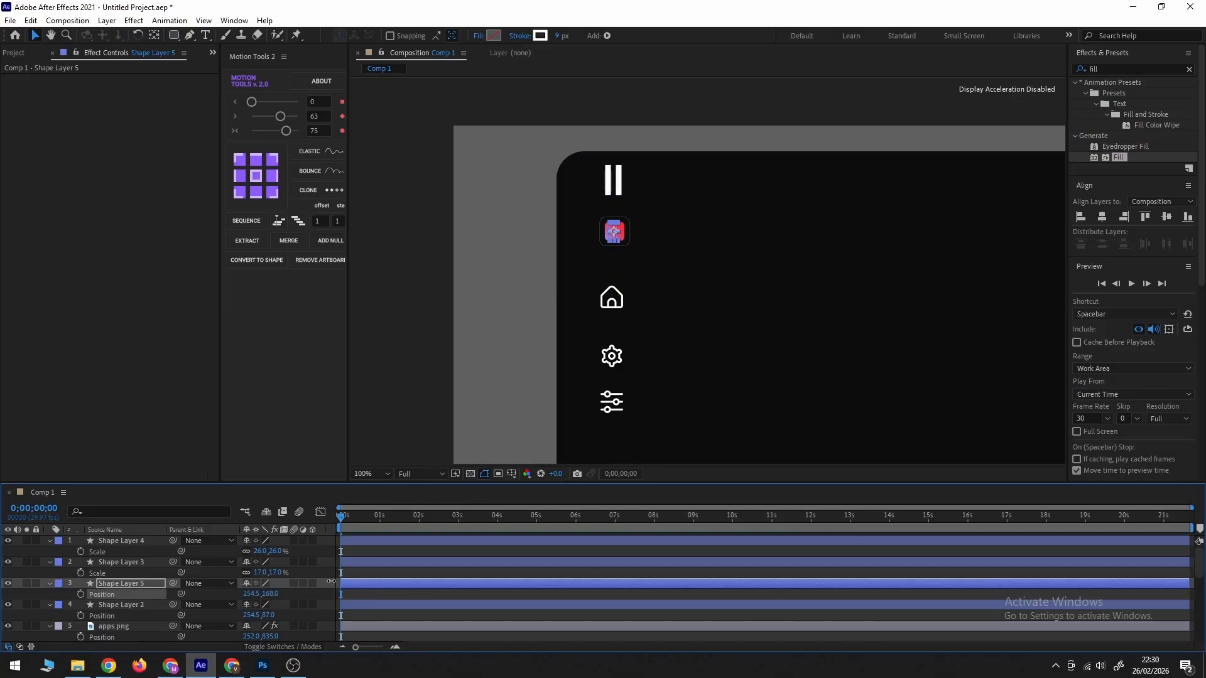
left_click_drag(123, 586, 134, 537)
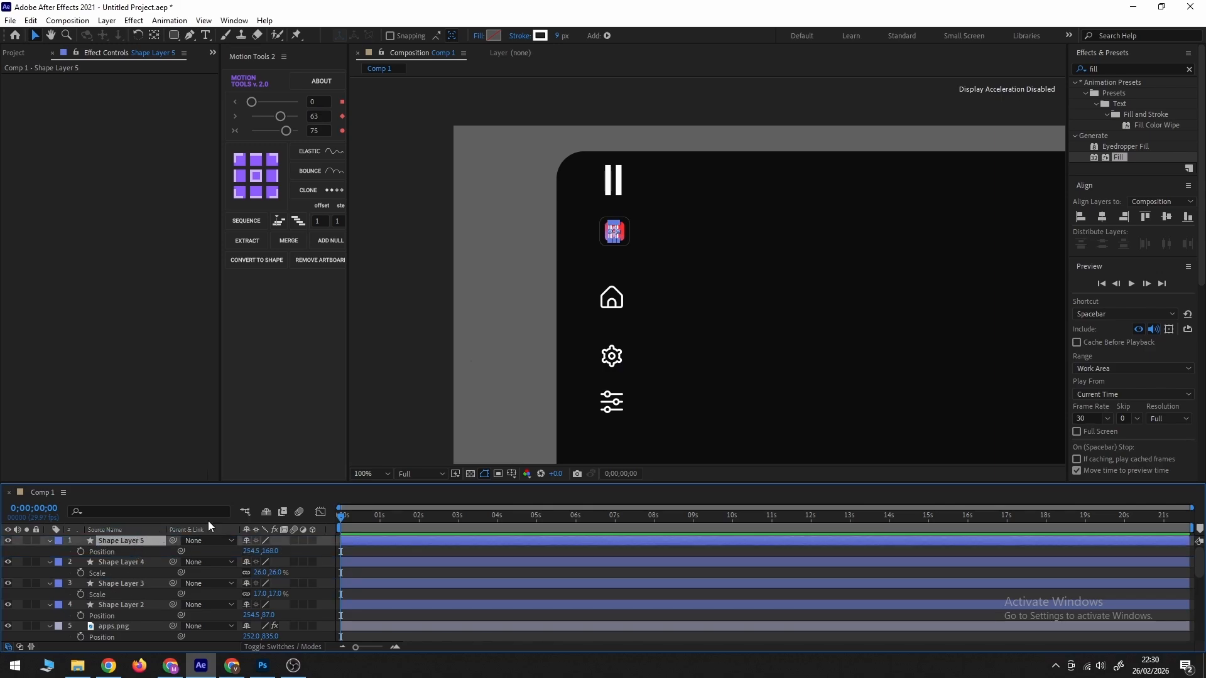
Reduce the small double bars to 41% scale and shift them slightly right to centre them on the gradient square.
scroll(630, 243, "up", 4)
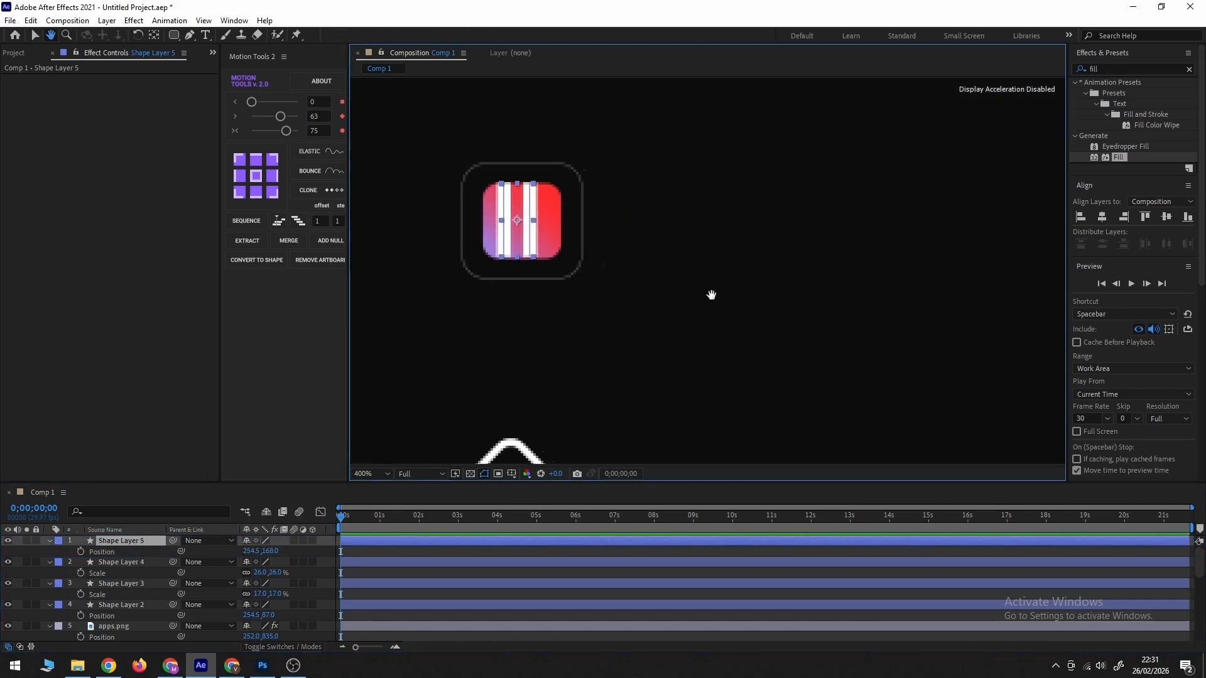
key("s")
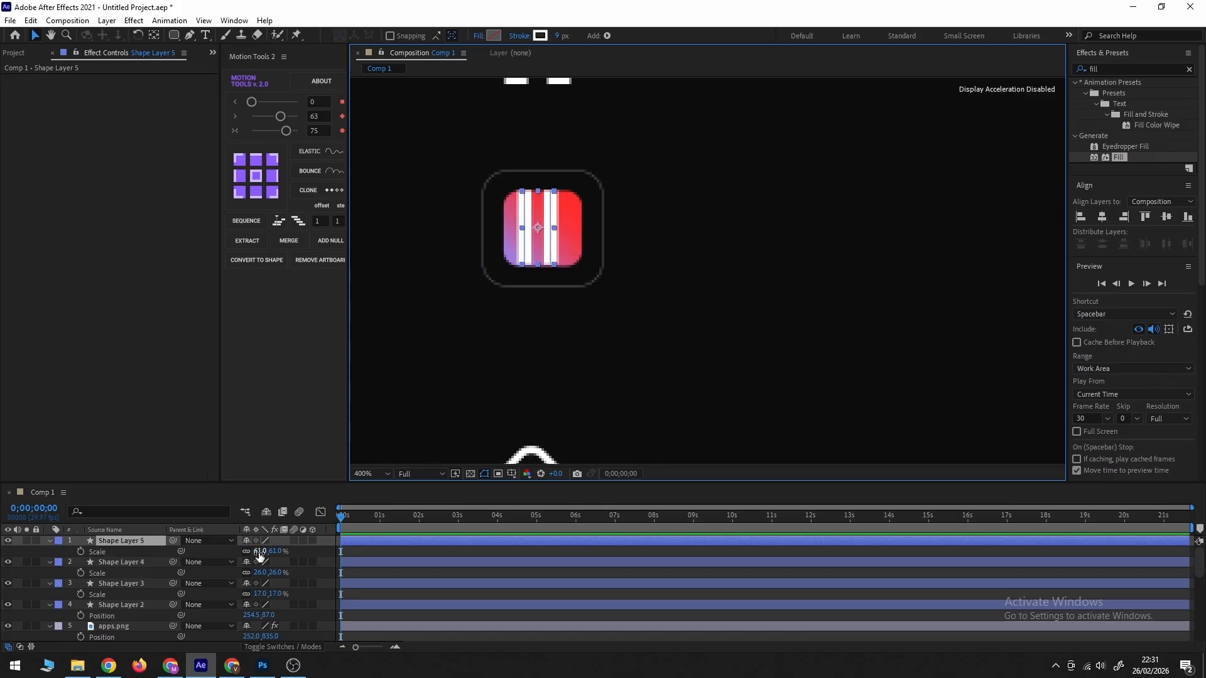
left_click_drag(260, 556, 247, 556)
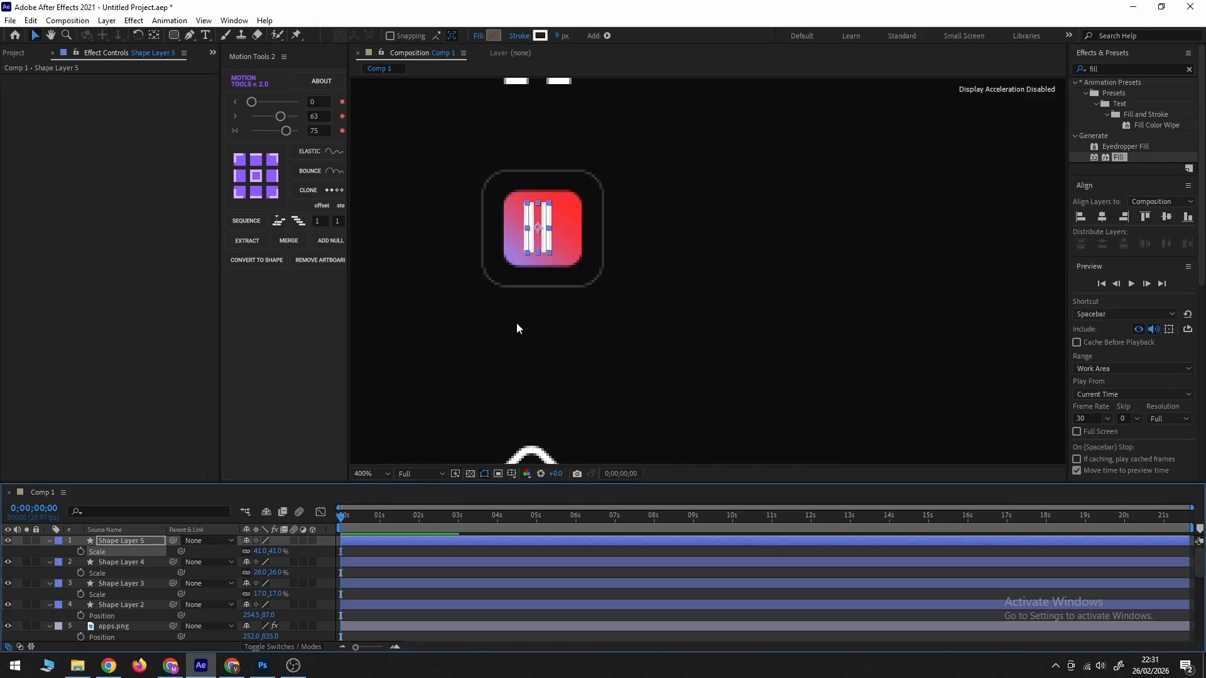
left_click_drag(537, 230, 544, 230)
scroll(544, 233, "down", 1)
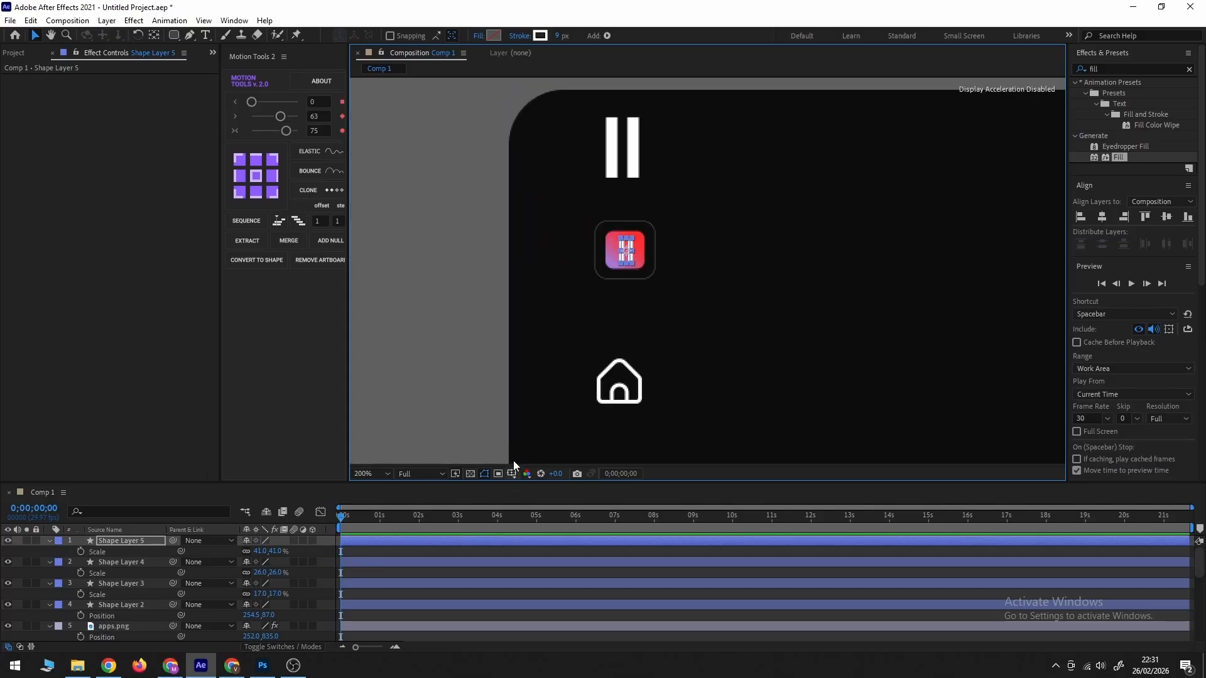
scroll(610, 315, "down", 2)
scroll(747, 326, "up", 2)
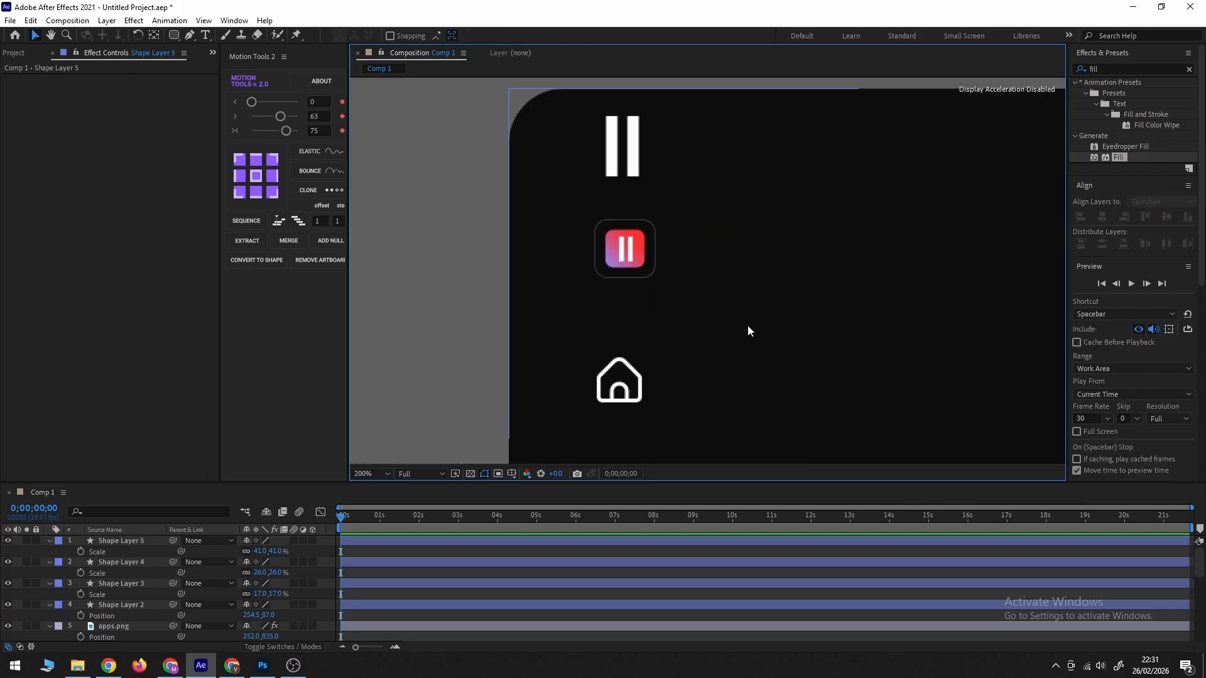
Set the small double bars' stroke to 5 px and their scale to 30%, and nudge them within the gradient square.
left_click(628, 254)
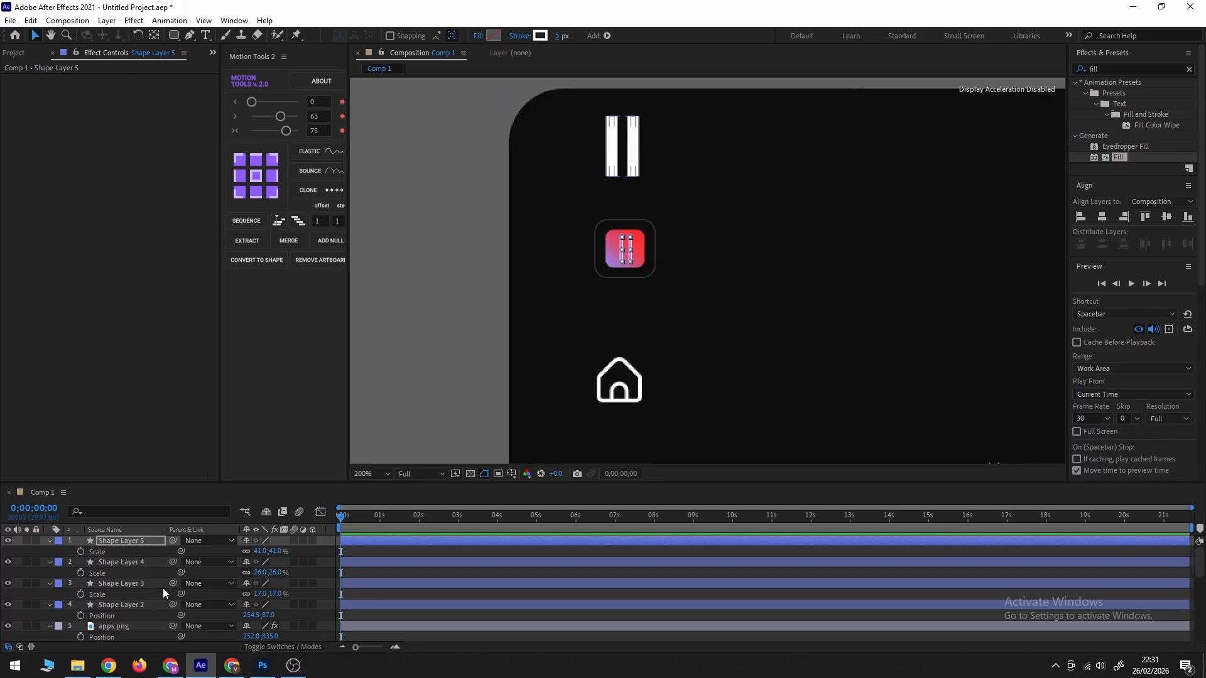
left_click(259, 551)
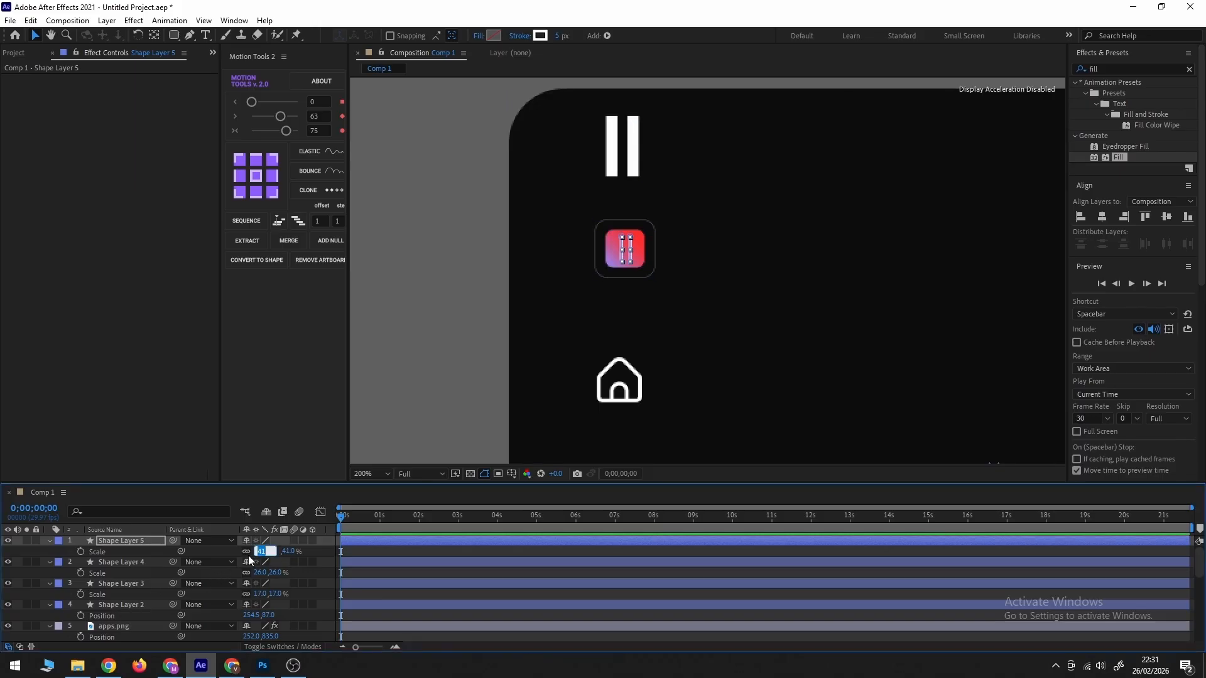
type("30")
key("Return")
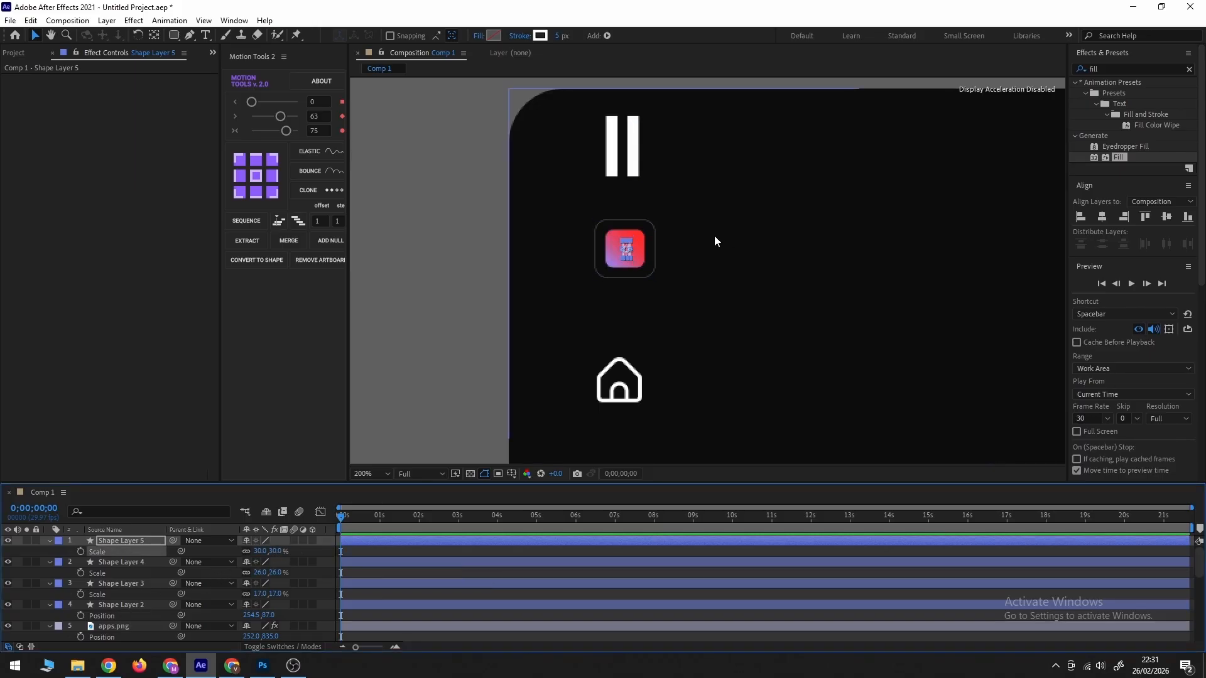
left_click(628, 250)
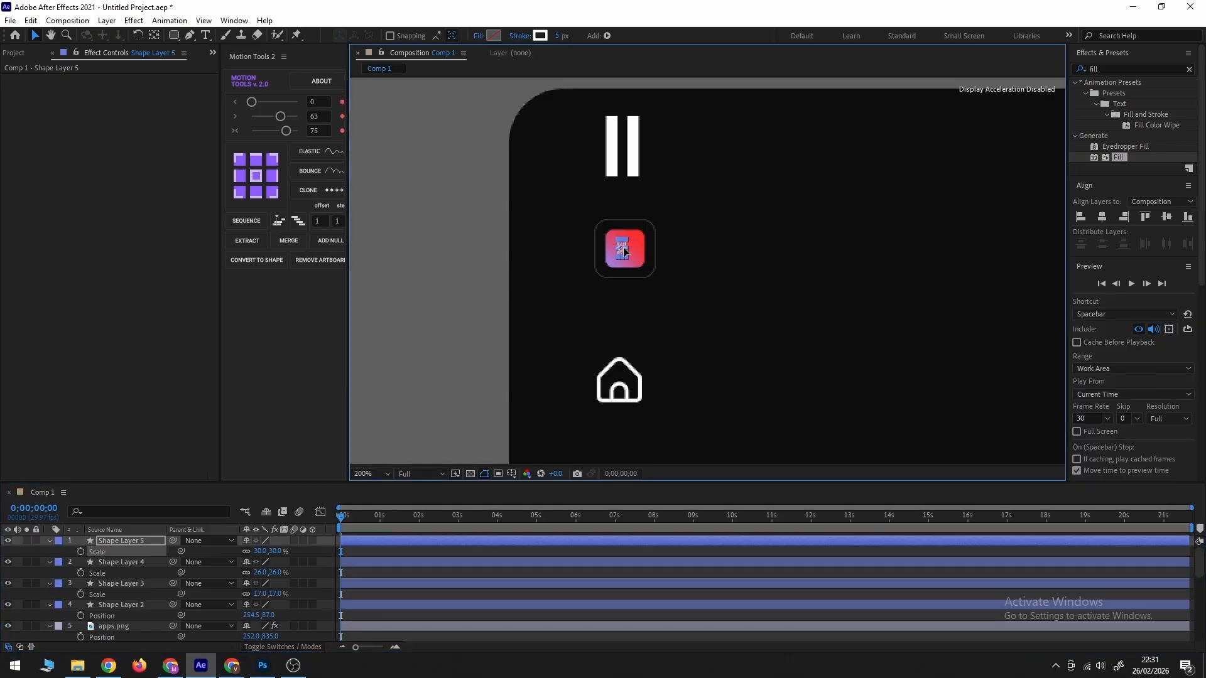
Unlink the scale proportions in the small bars' Shape 2 transform and try a smaller vertical scale.
left_click(49, 540)
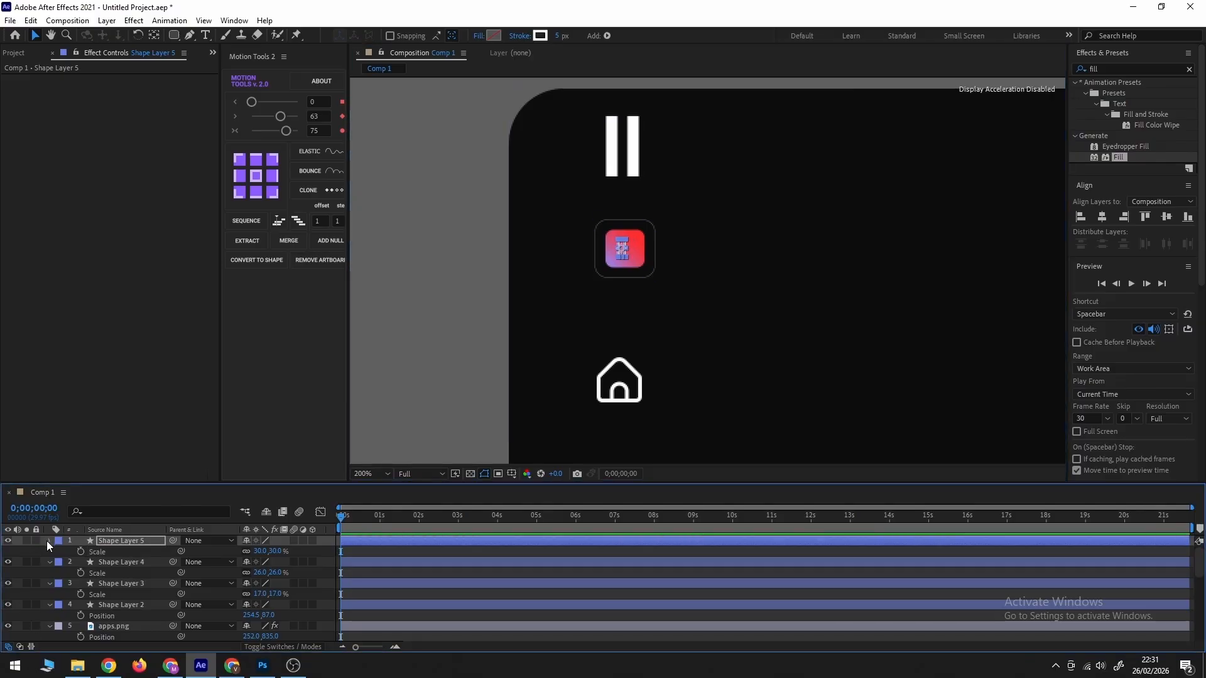
left_click(60, 552)
left_click(71, 563)
left_click(81, 605)
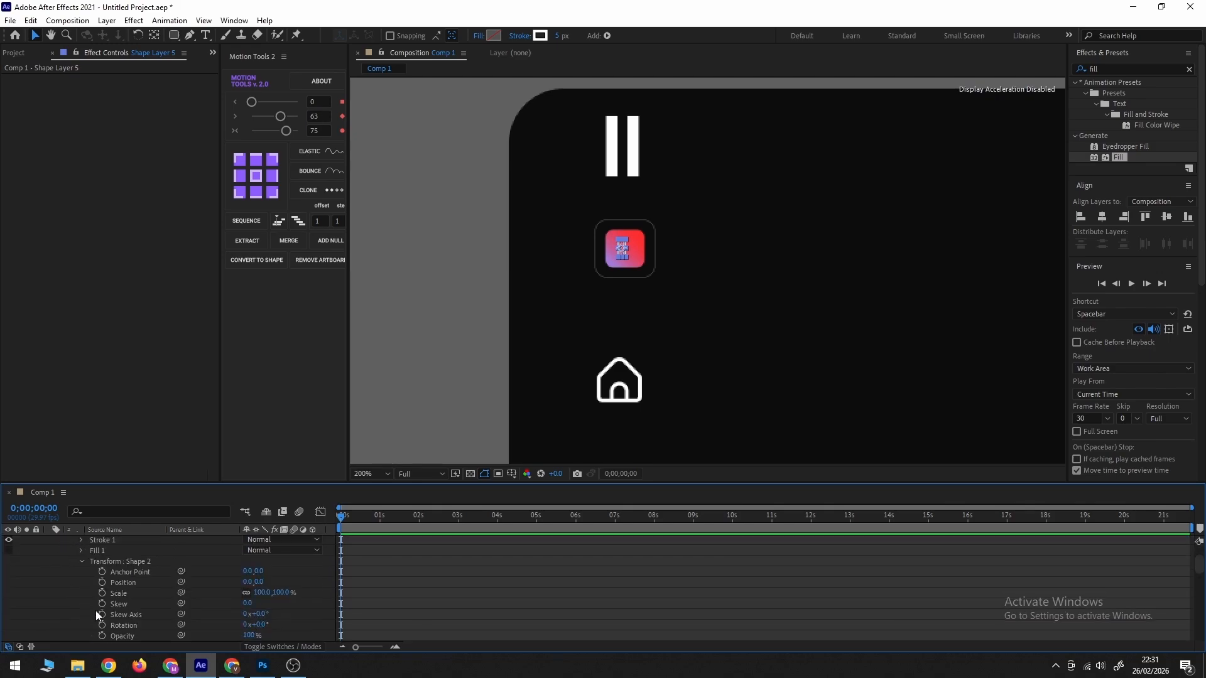
left_click(245, 593)
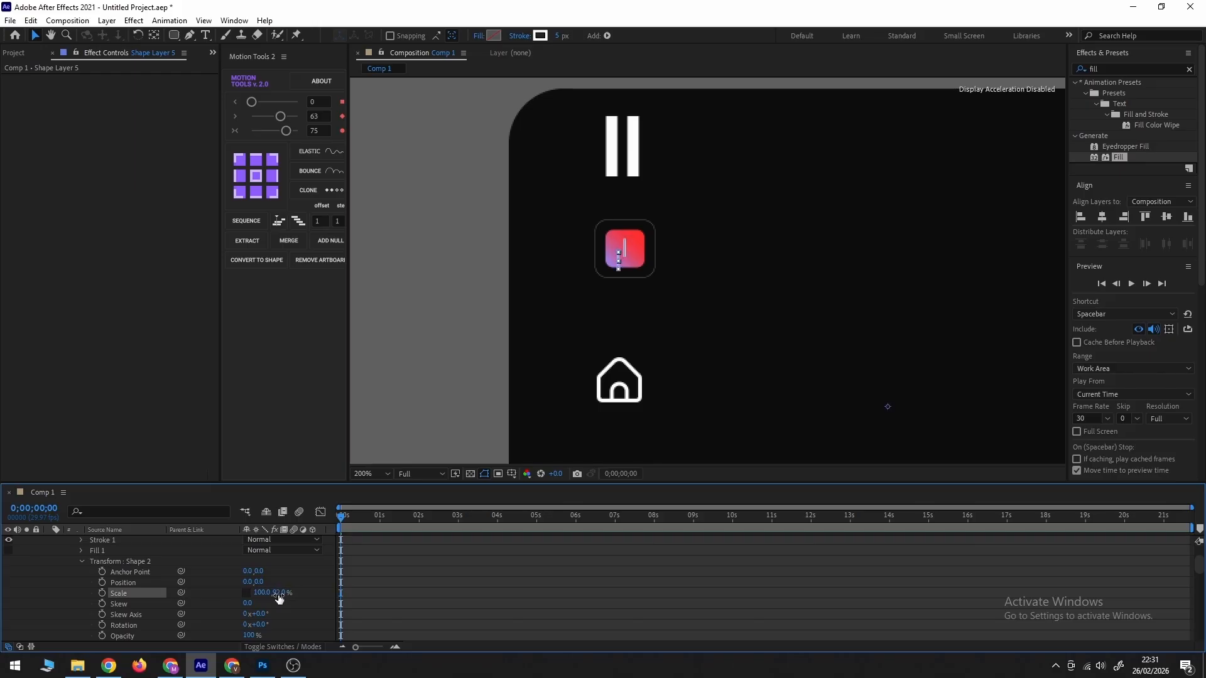
left_click(573, 147)
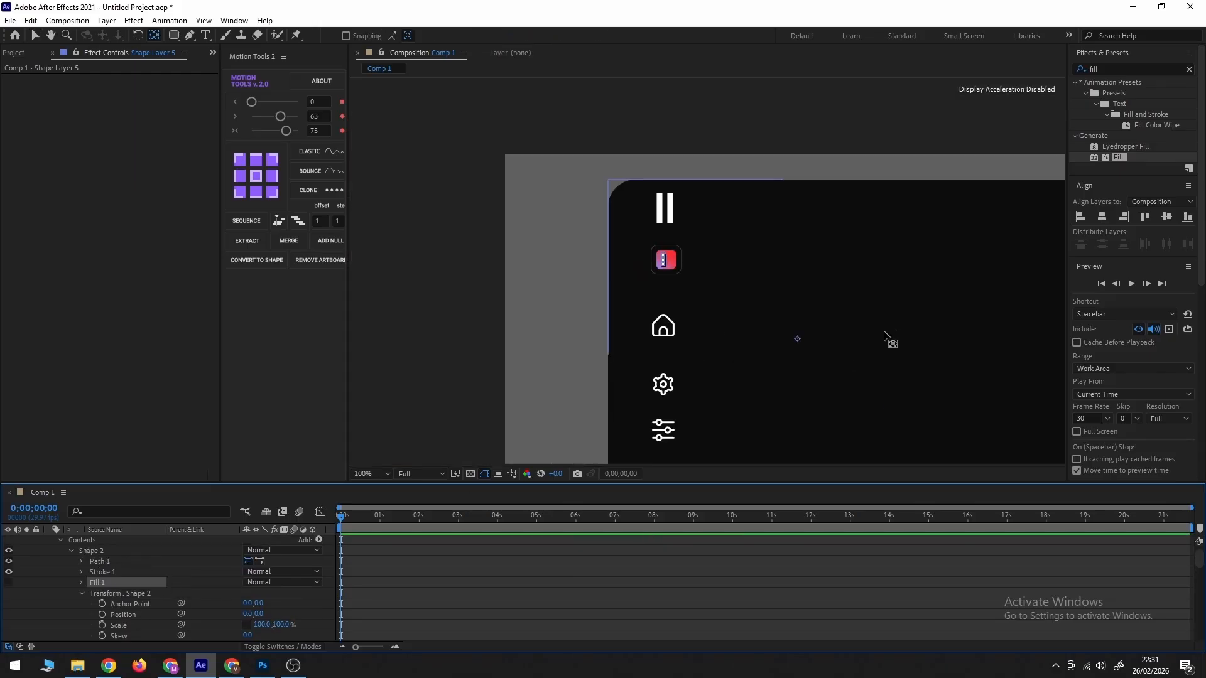
Move the anchor point of Shape 2 to the centre of its bar on the gradient square.
left_click_drag(796, 338, 1060, 336)
scroll(667, 265, "up", 1)
scroll(590, 259, "up", 2)
left_click_drag(801, 246, 803, 258)
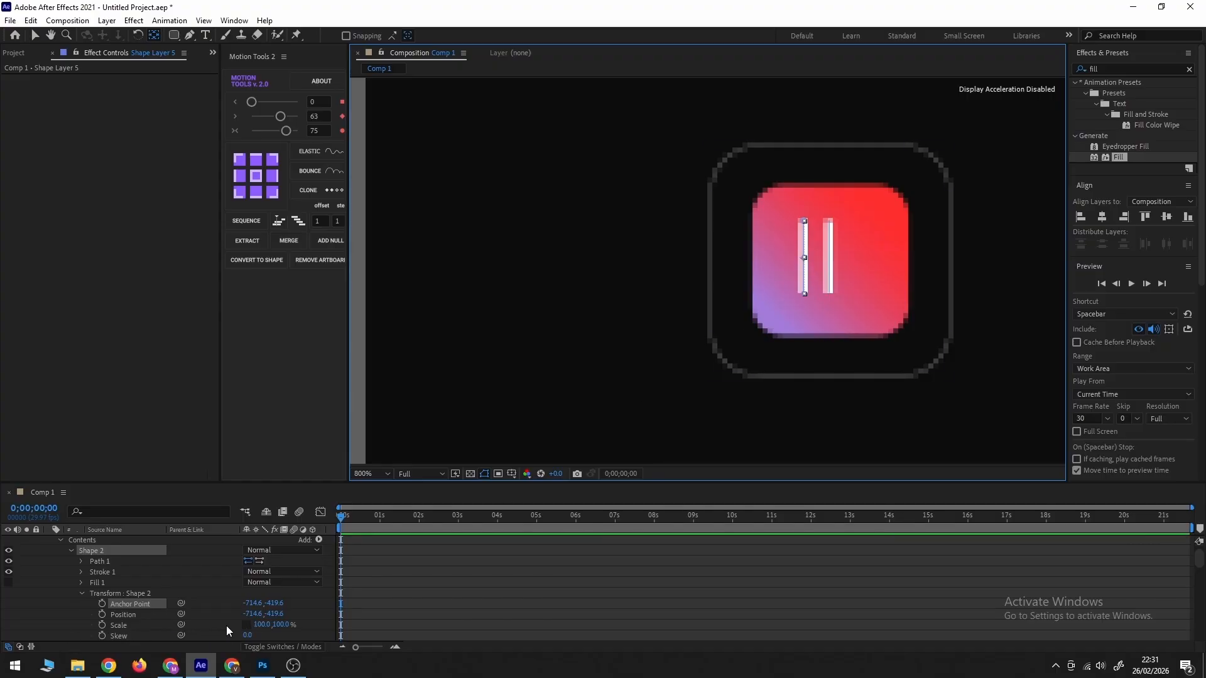
Keyframe Shape 2's scale at 0;00;00;00 and set its vertical scale to 68% at 0;00;00;10.
left_click(102, 625)
scroll(352, 555, "up", 1)
left_click(352, 564)
key("u")
key("u")
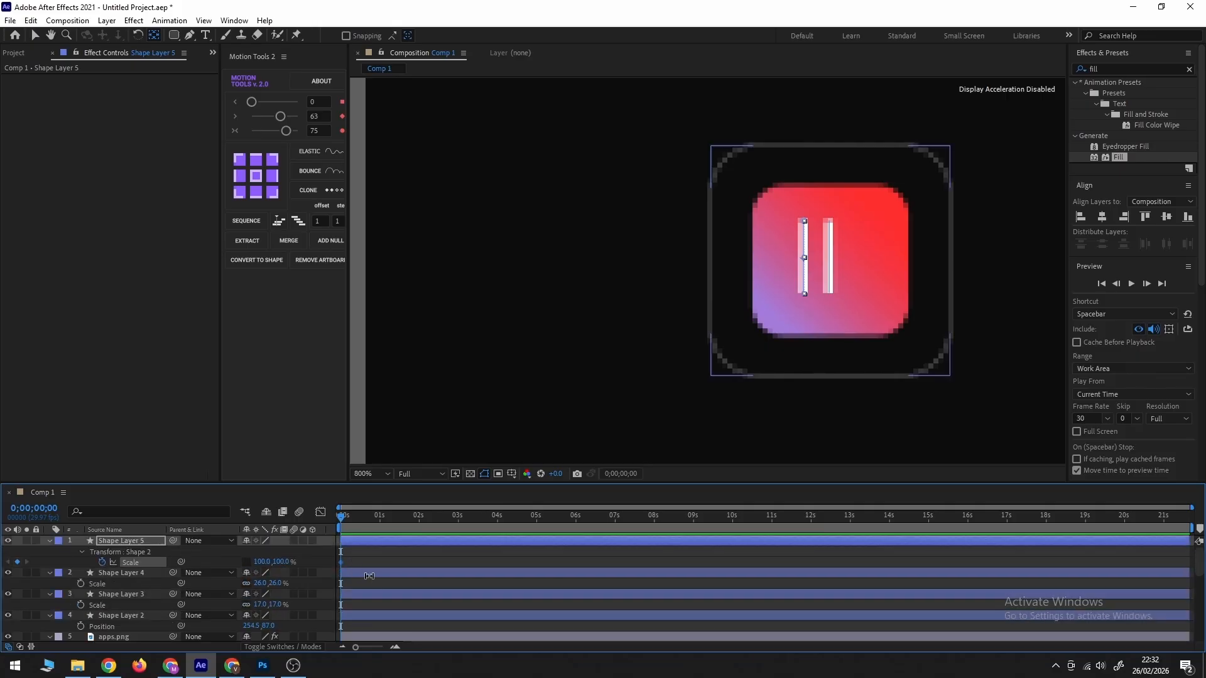
left_click(353, 514)
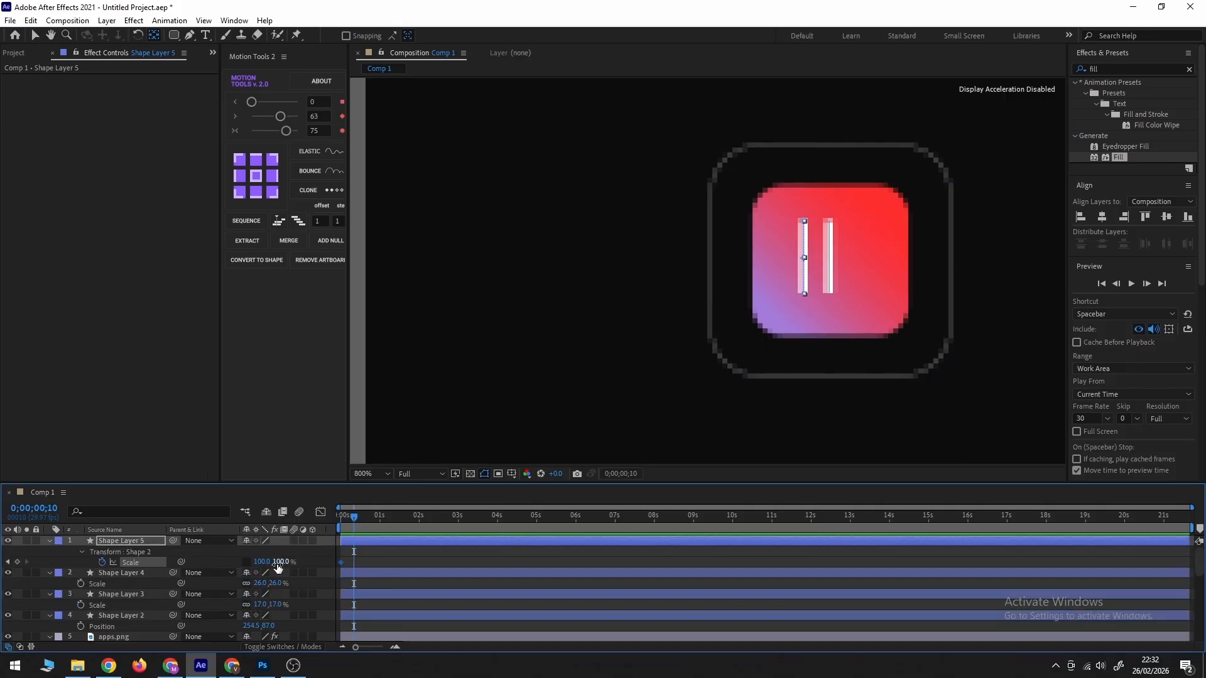
left_click_drag(282, 564, 267, 569)
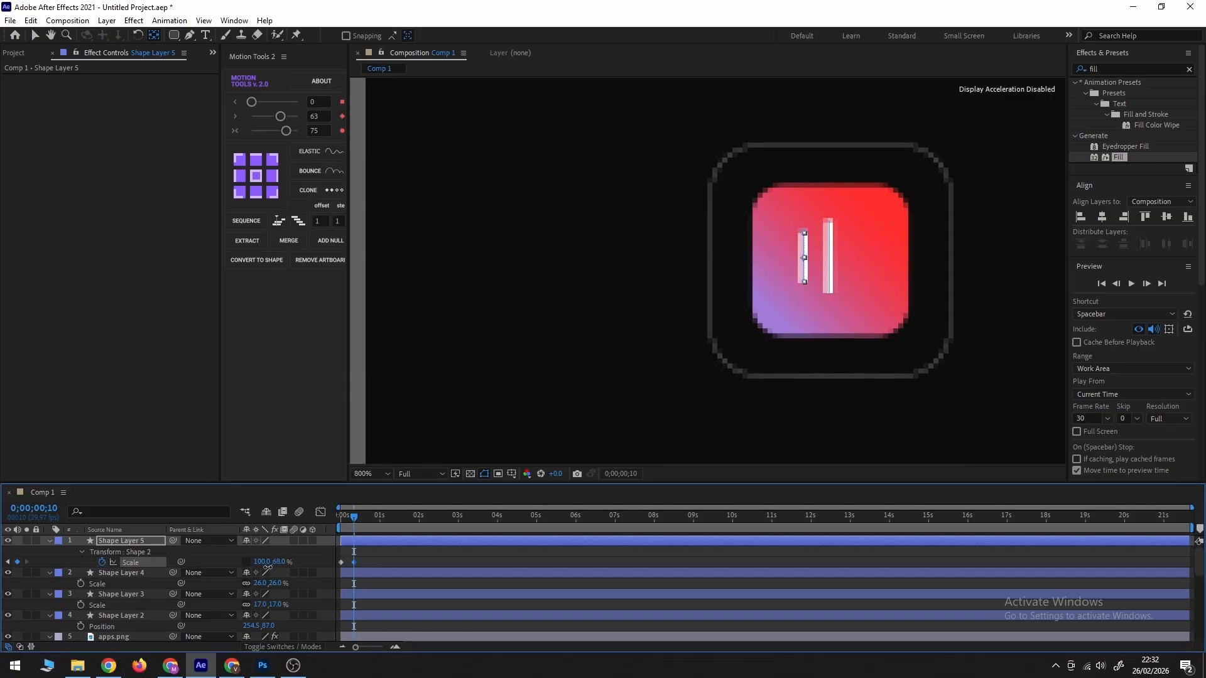
Copy the first scale keyframe to 0;00;00;21 and preview the bar's animation from the start.
left_click(368, 516)
left_click(341, 562)
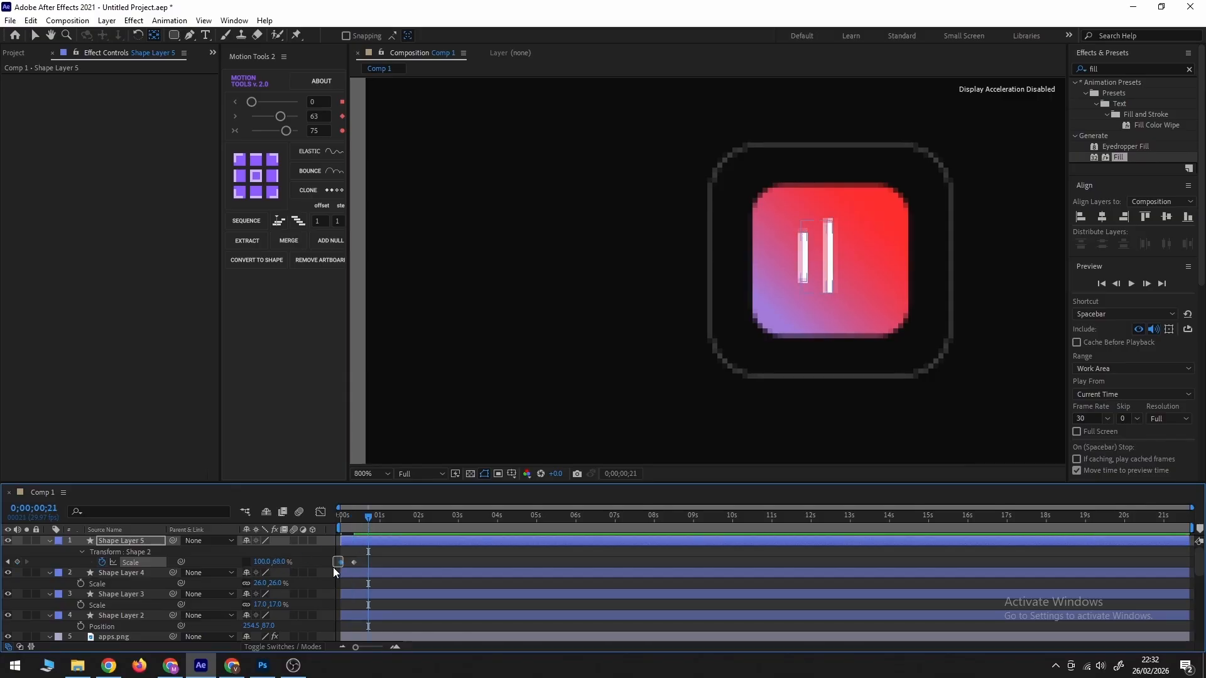
key("ctrl+c")
key("ctrl+v")
left_click_drag(368, 516, 345, 518)
key("space")
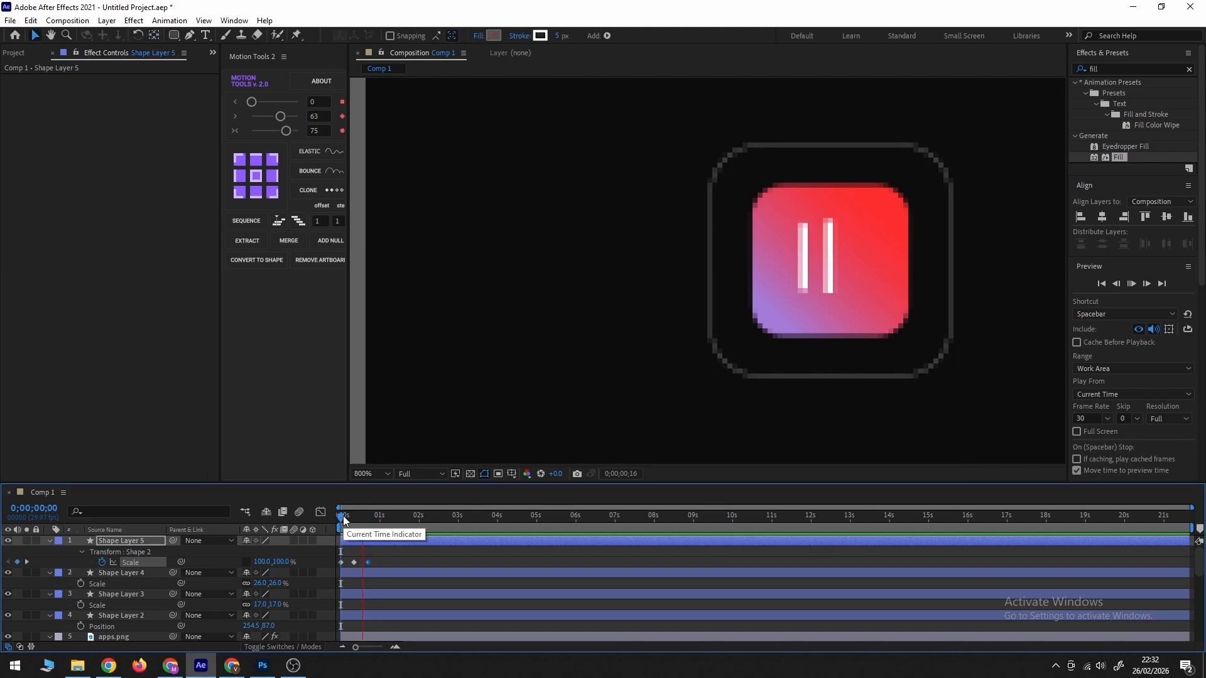
key("space")
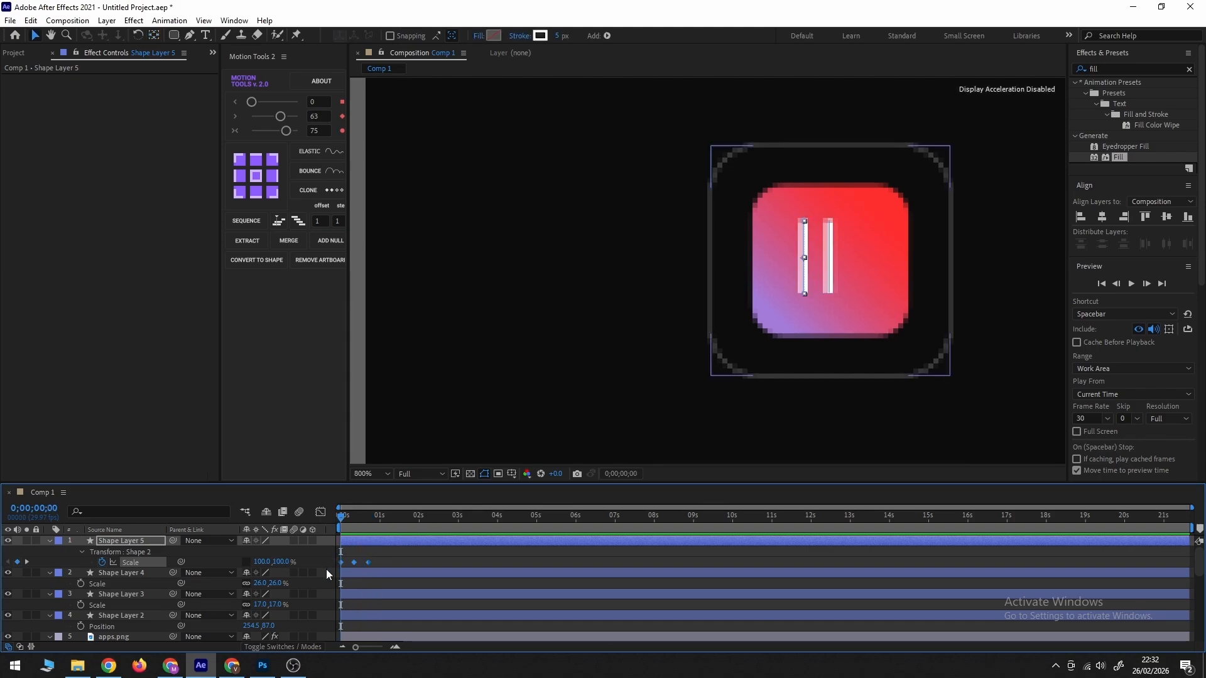
Apply Easy Ease to the bar's three scale keyframes and preview the motion.
left_click(353, 560)
key("space")
left_click(346, 521)
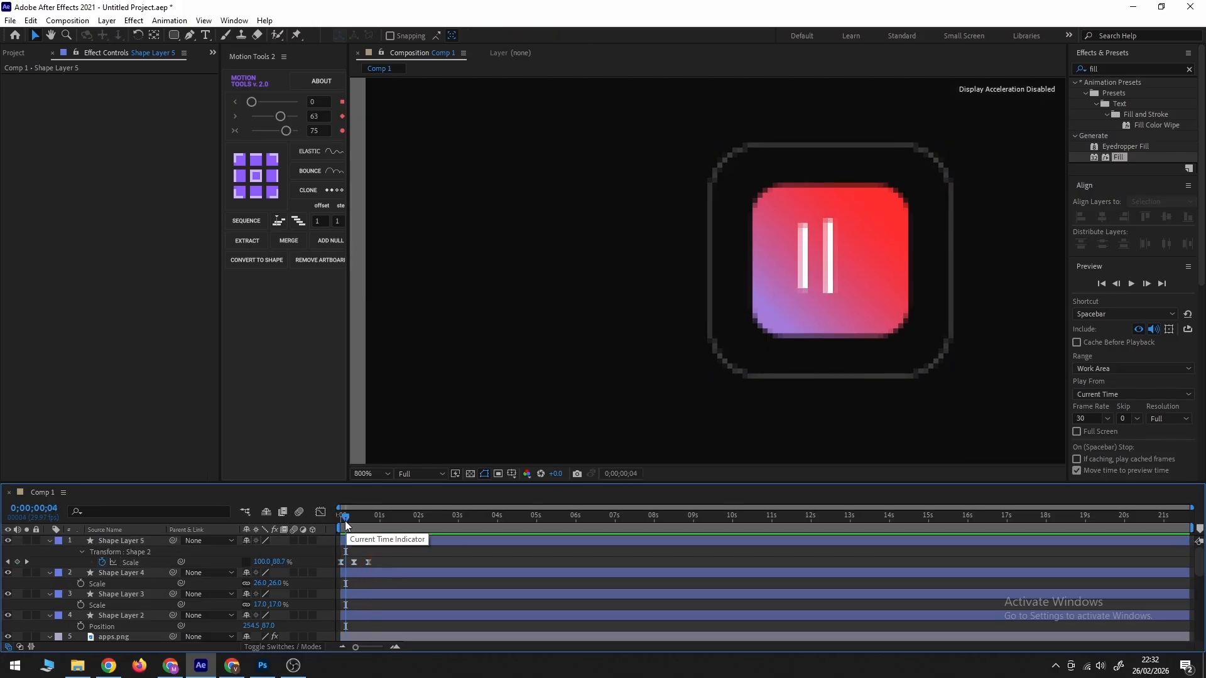
Add a loopOut() expression to Shape 2's scale and preview the looping bar.
left_click(104, 563, "alt")
key("BackSpace")
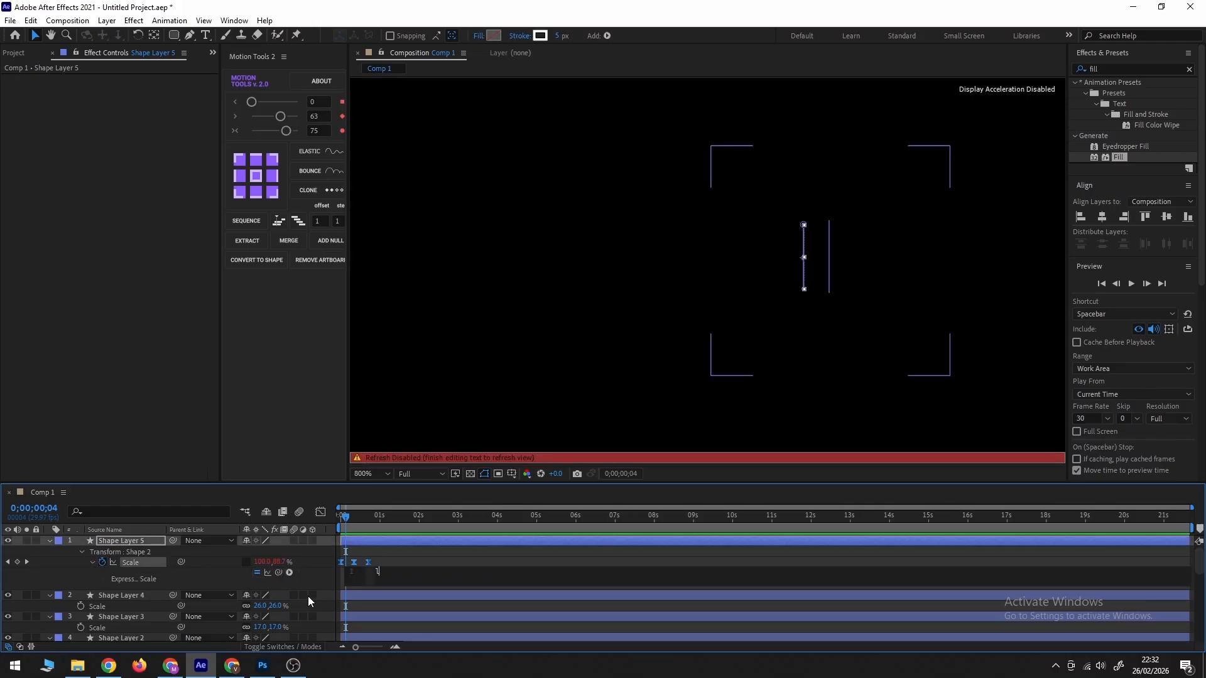
type("loopOut()")
left_click(101, 581)
key("space")
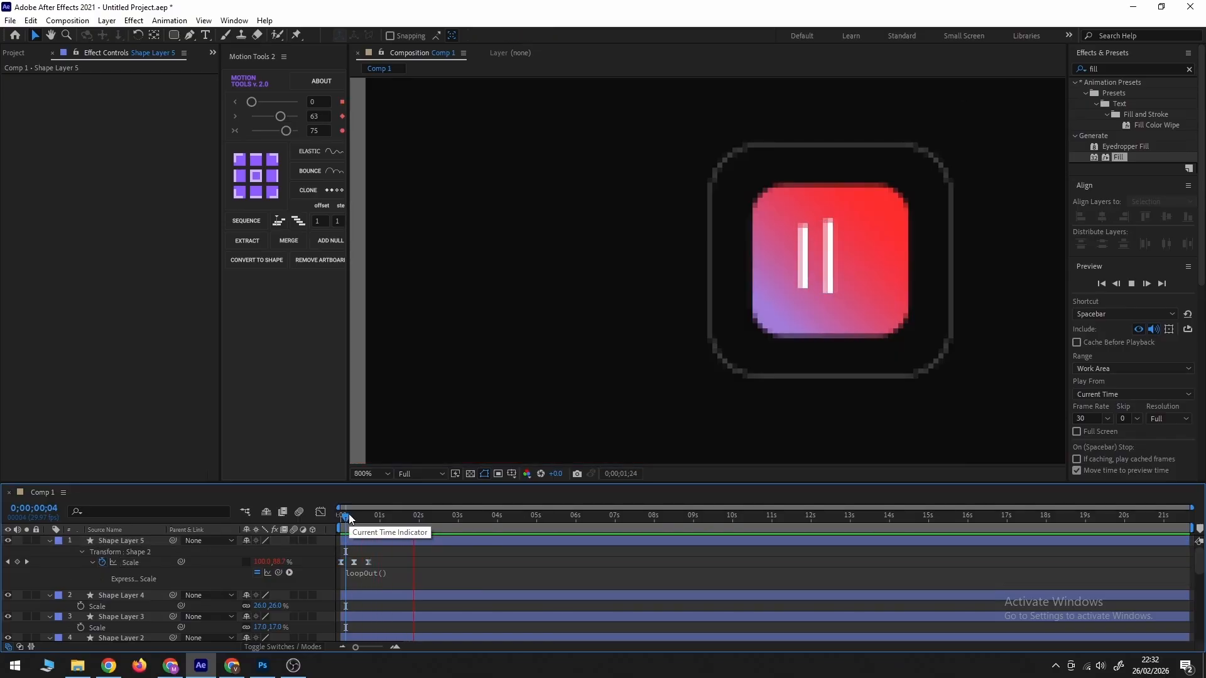
Return to the start of the timeline and duplicate the animated Shape 2 bar within Shape Layer 5.
left_click_drag(349, 515, 272, 521)
double_click(126, 541)
left_click(80, 605)
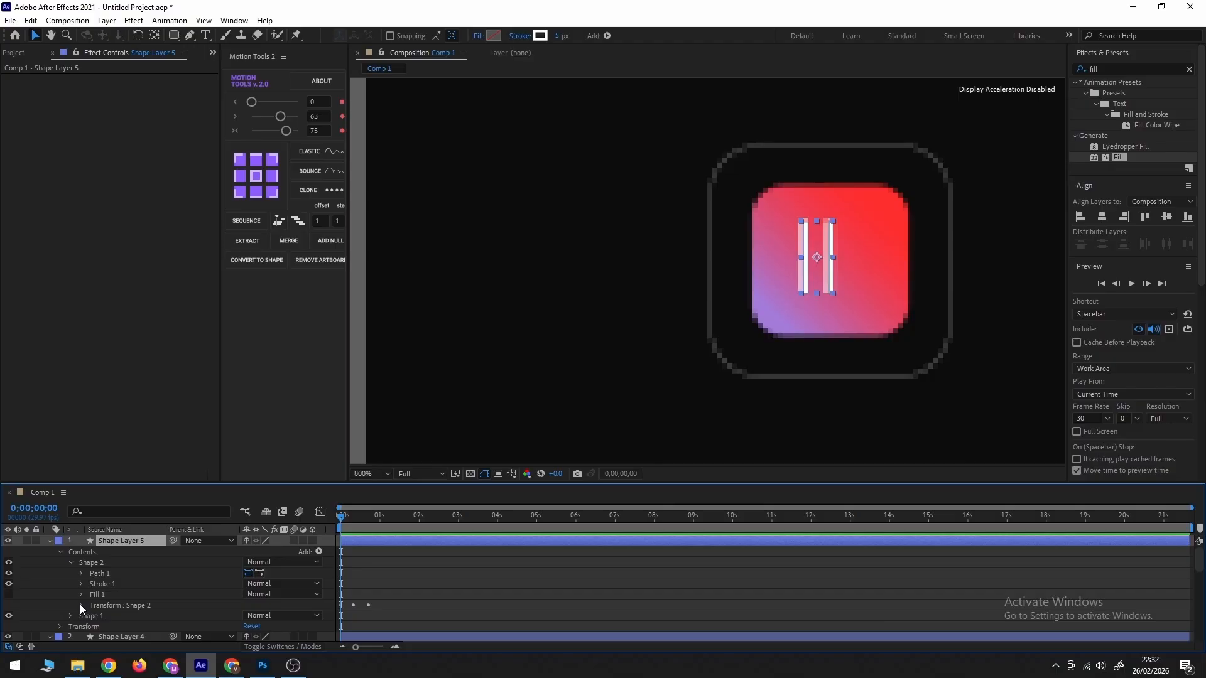
left_click(84, 564)
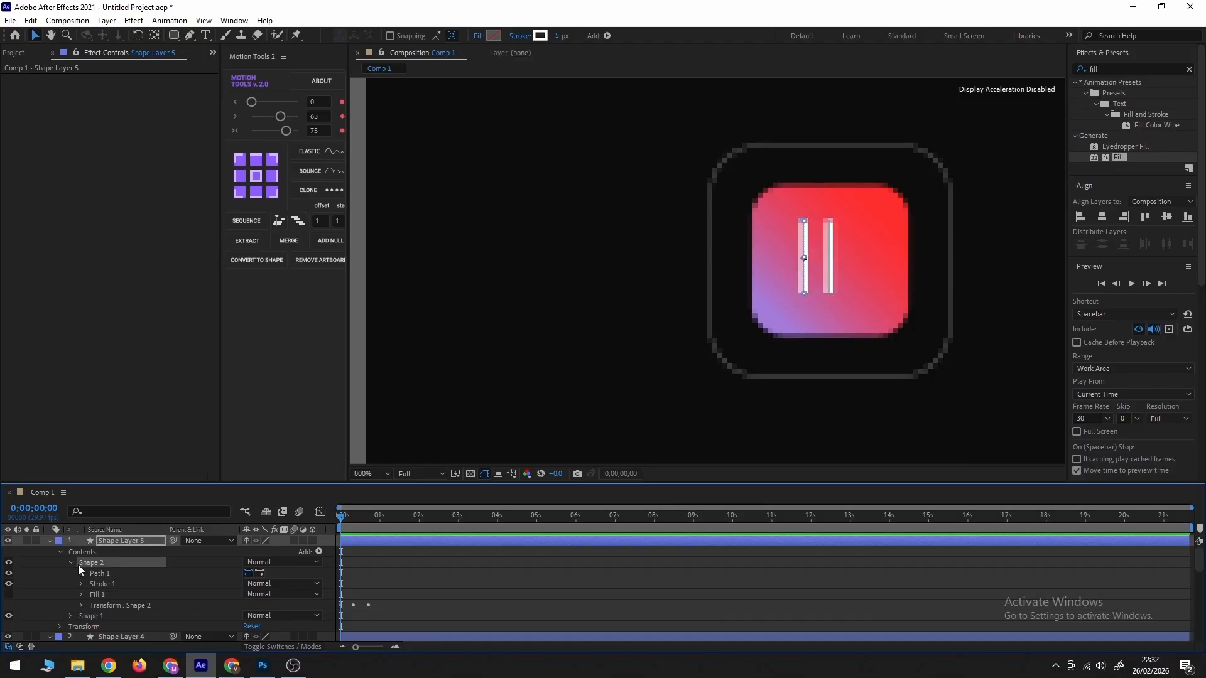
left_click(70, 563)
key("ctrl+d")
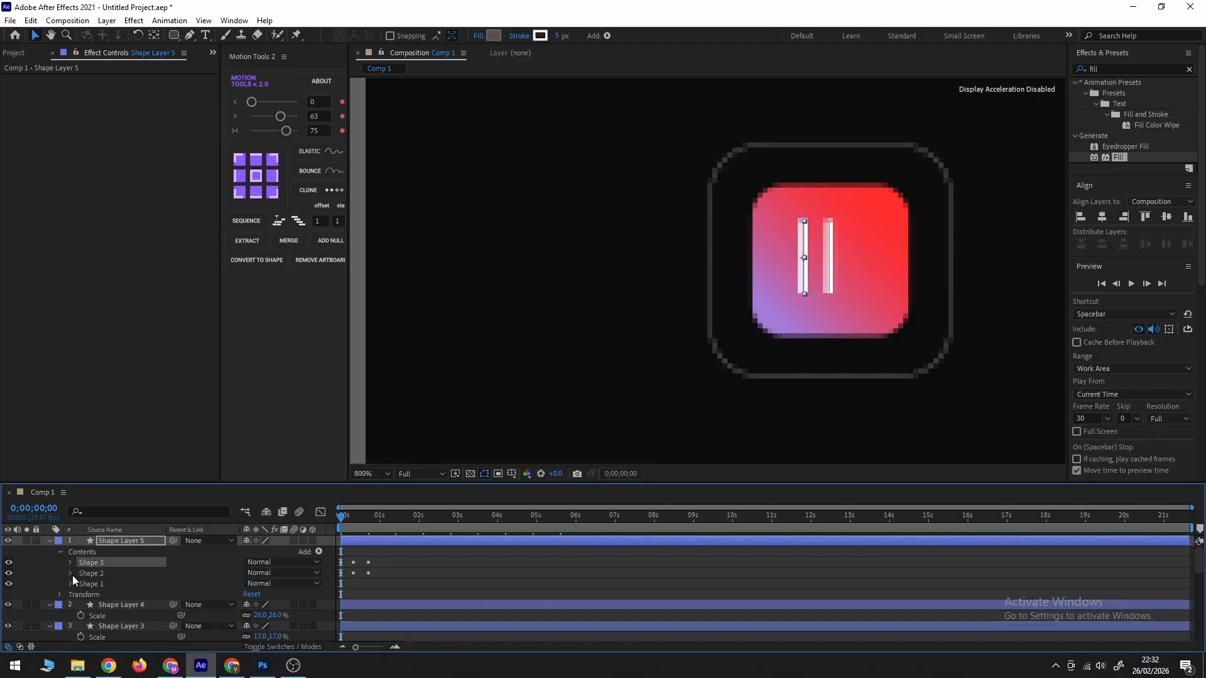
Set Shape 2's horizontal position to -677.6 to place a third bar on the gradient square, and preview the animation.
left_click(71, 573)
left_click(81, 616)
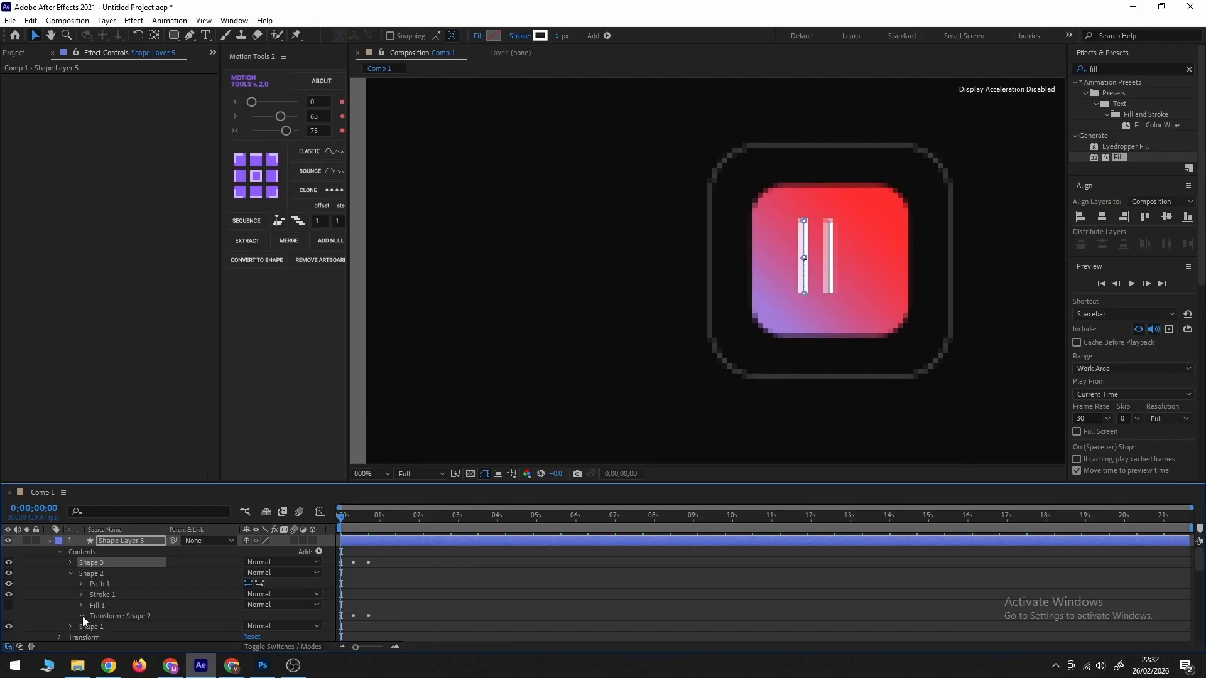
scroll(149, 621, "down", 3)
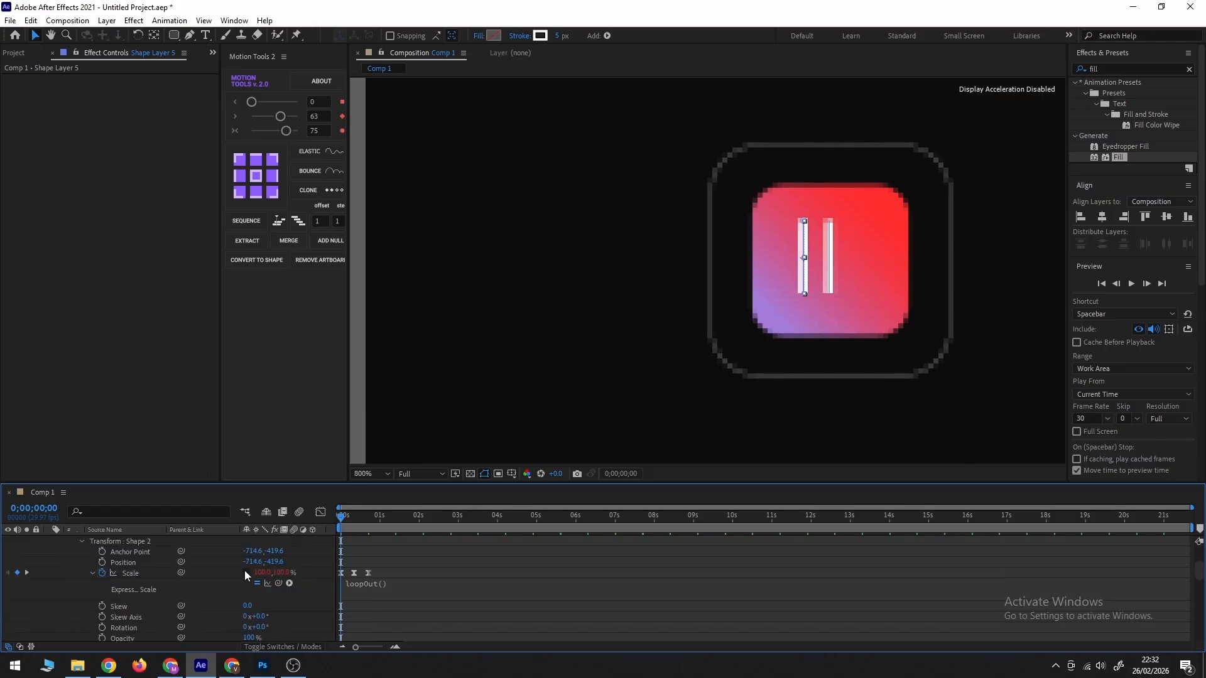
left_click_drag(251, 561, 295, 582)
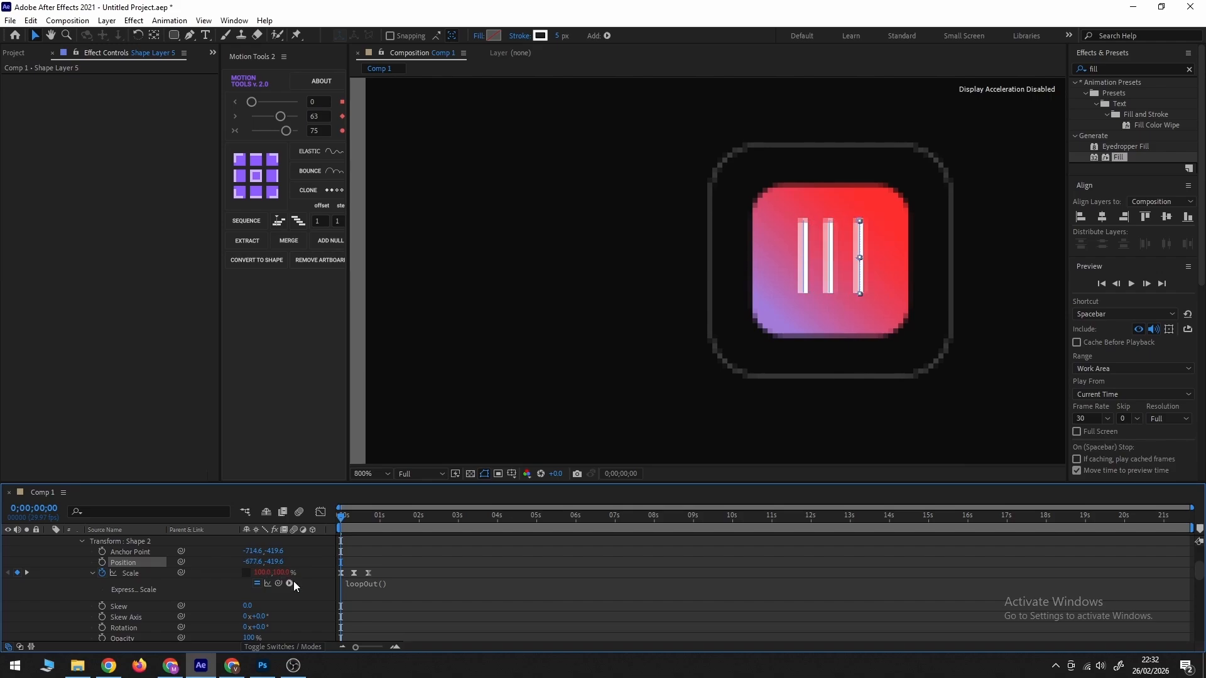
key("space")
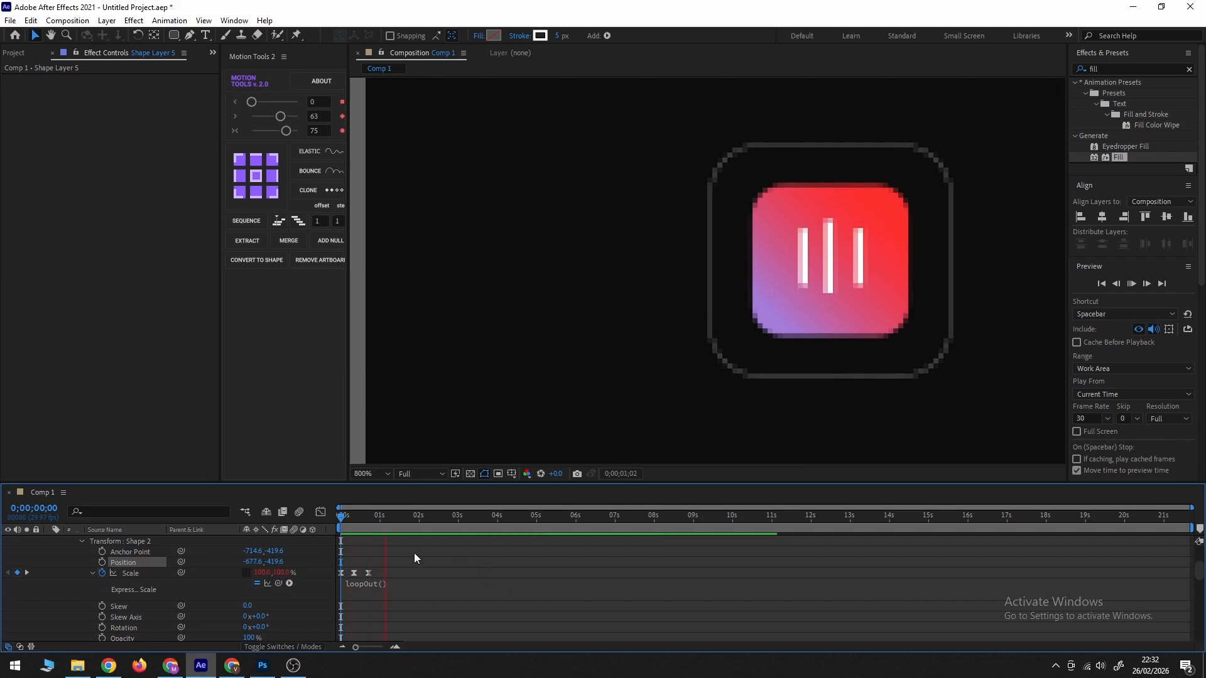
key("space")
Collapse Shape Layer 5 and draw a rectangle around the outlined gradient square on a new shape layer.
scroll(659, 352, "down", 4)
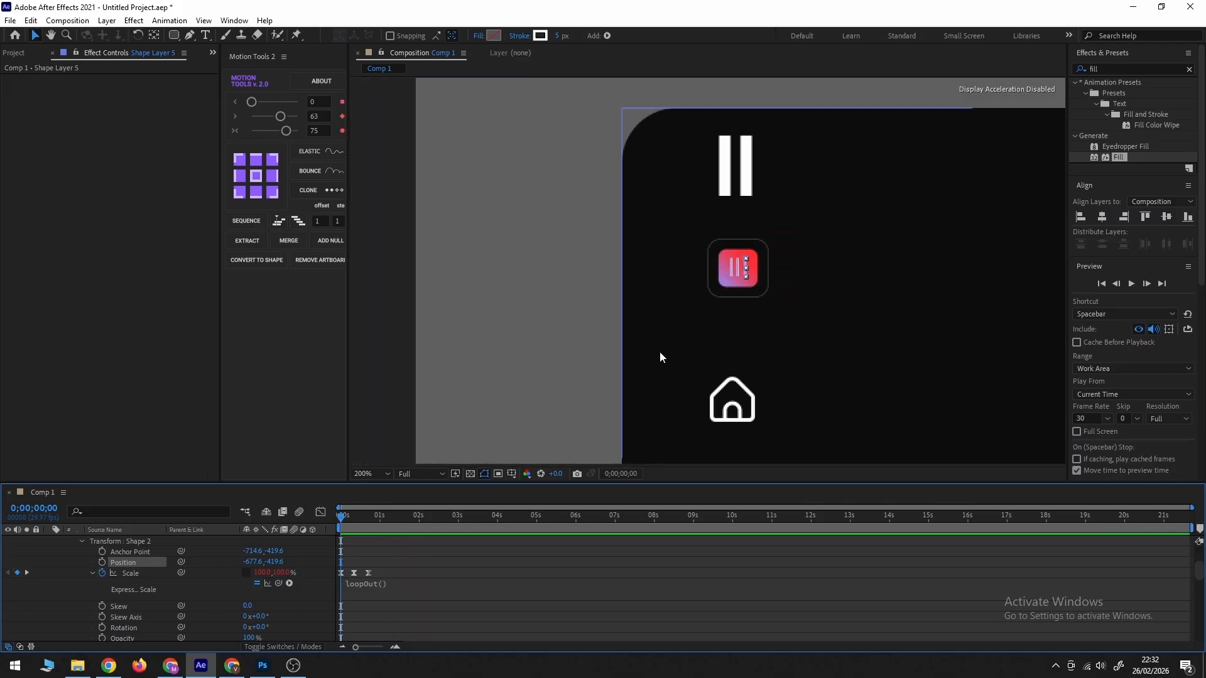
left_click_drag(749, 366, 576, 323)
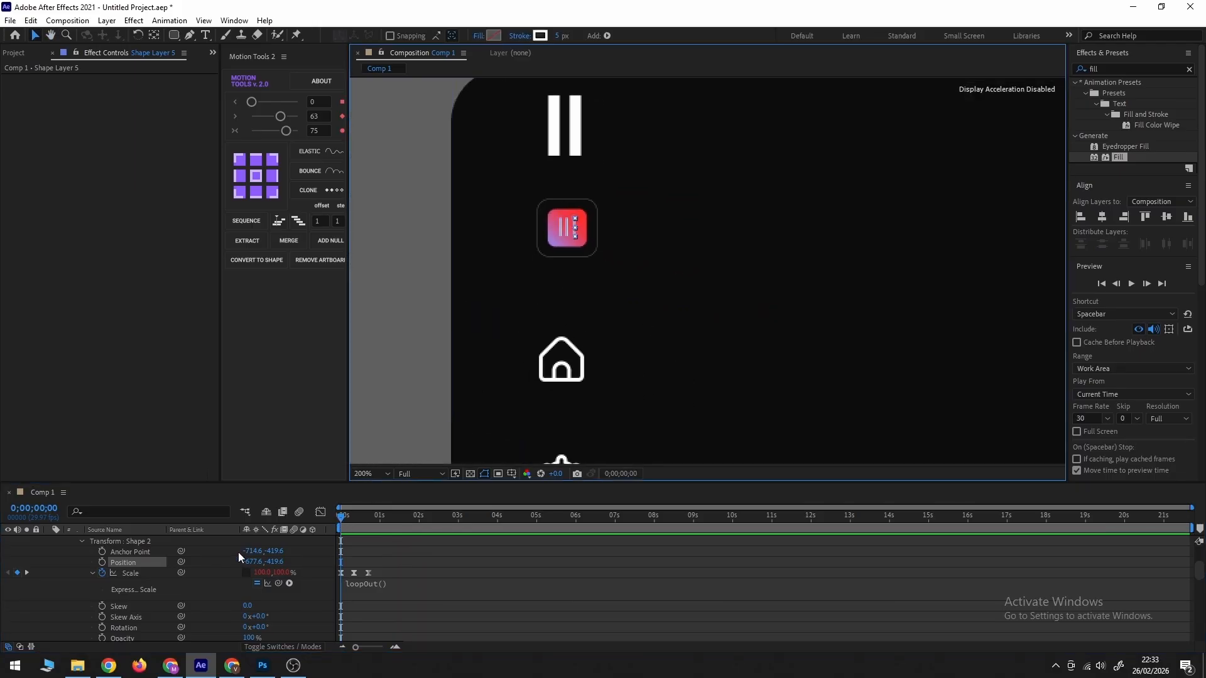
scroll(197, 592, "up", 3)
left_click(51, 542)
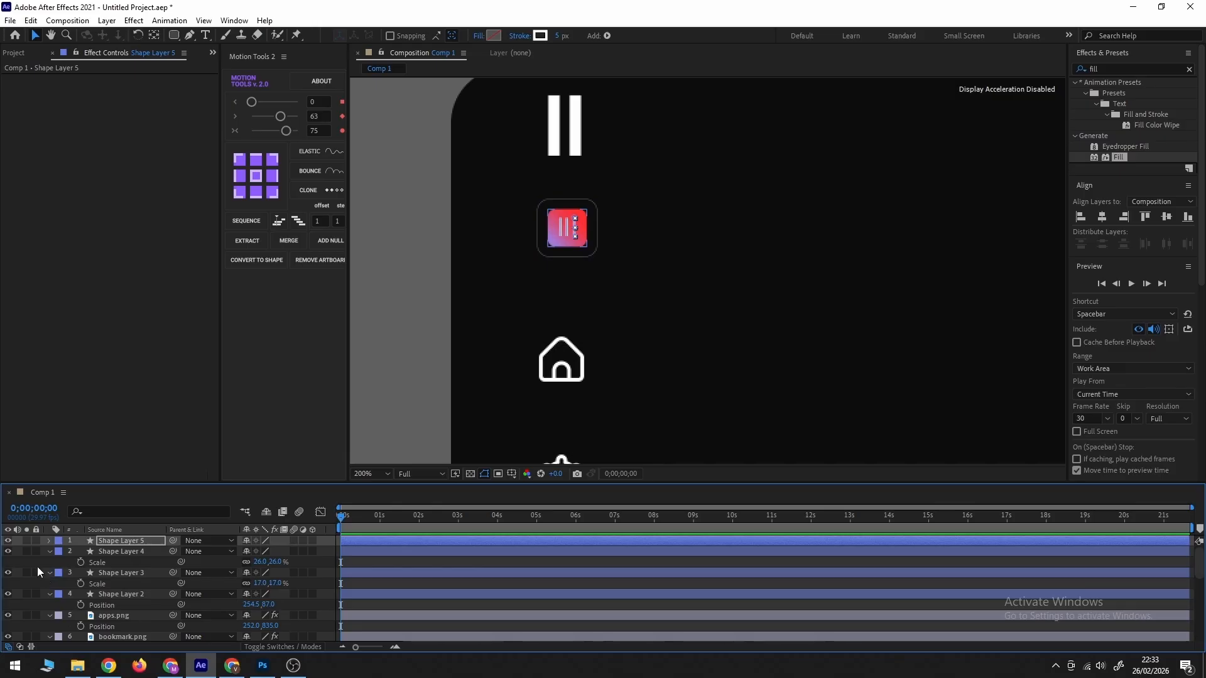
left_click(63, 601)
left_click(173, 38)
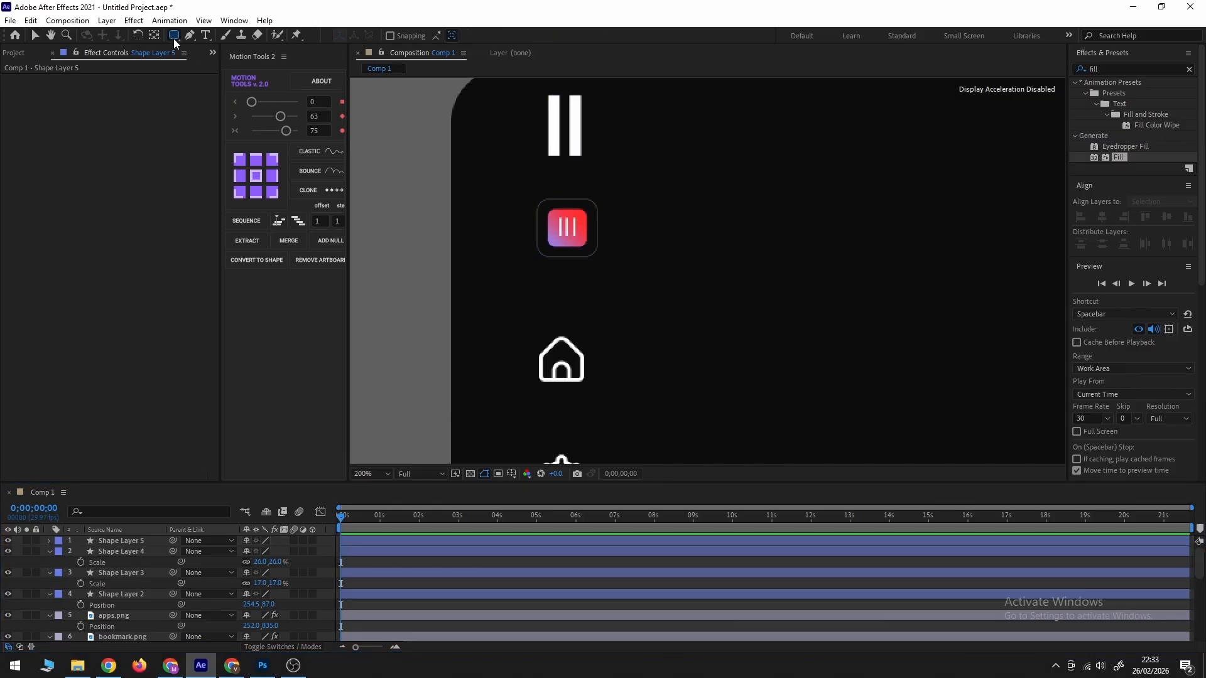
left_click(214, 49)
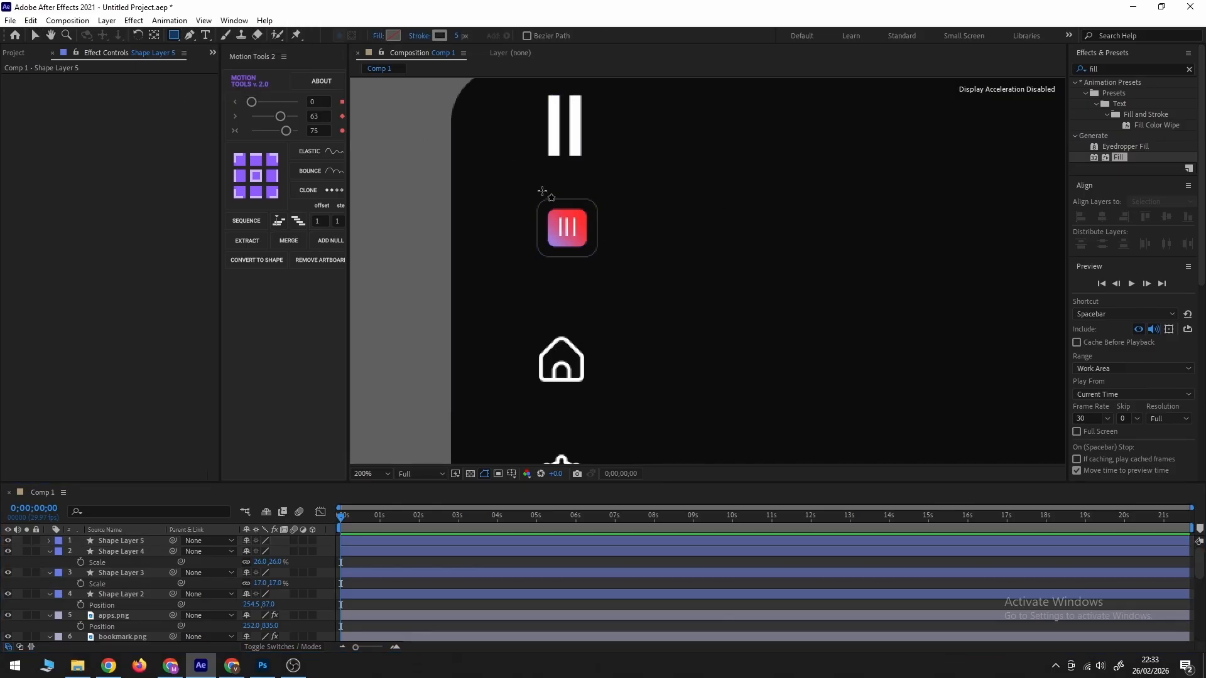
left_click_drag(529, 189, 608, 264)
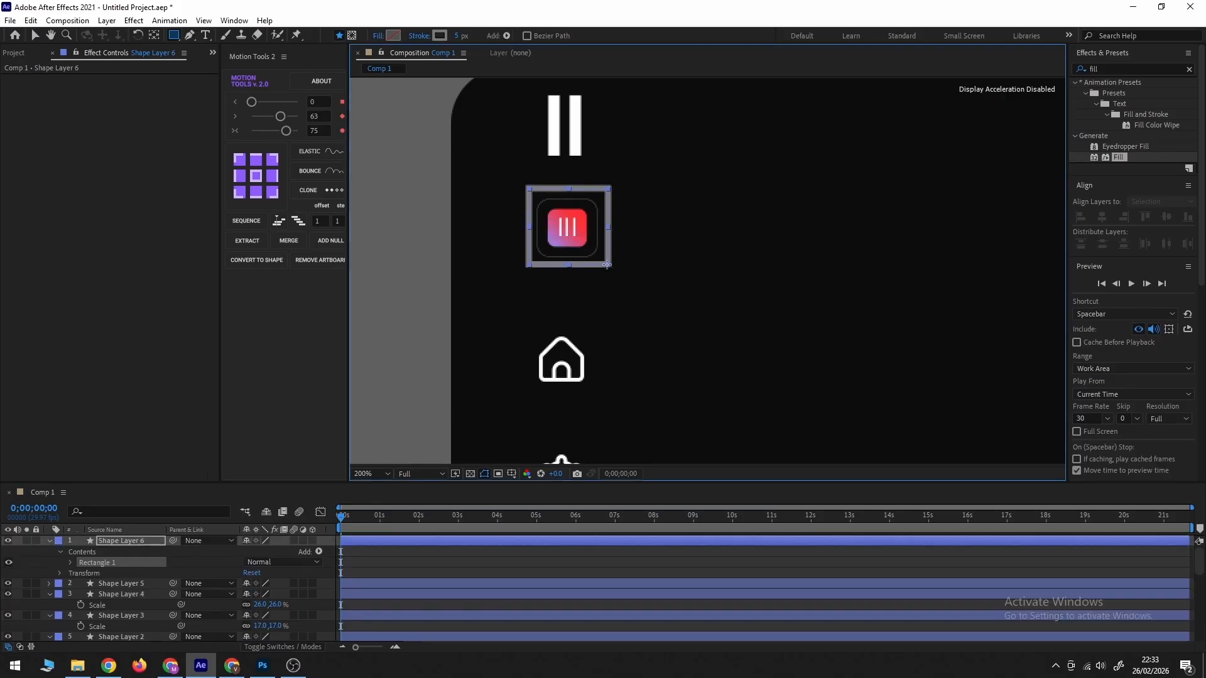
Remove the new rectangle's stroke and set its fill color to 080808.
left_click(419, 36)
left_click(541, 299)
left_click(577, 370)
left_click(390, 35)
left_click_drag(691, 552, 663, 598)
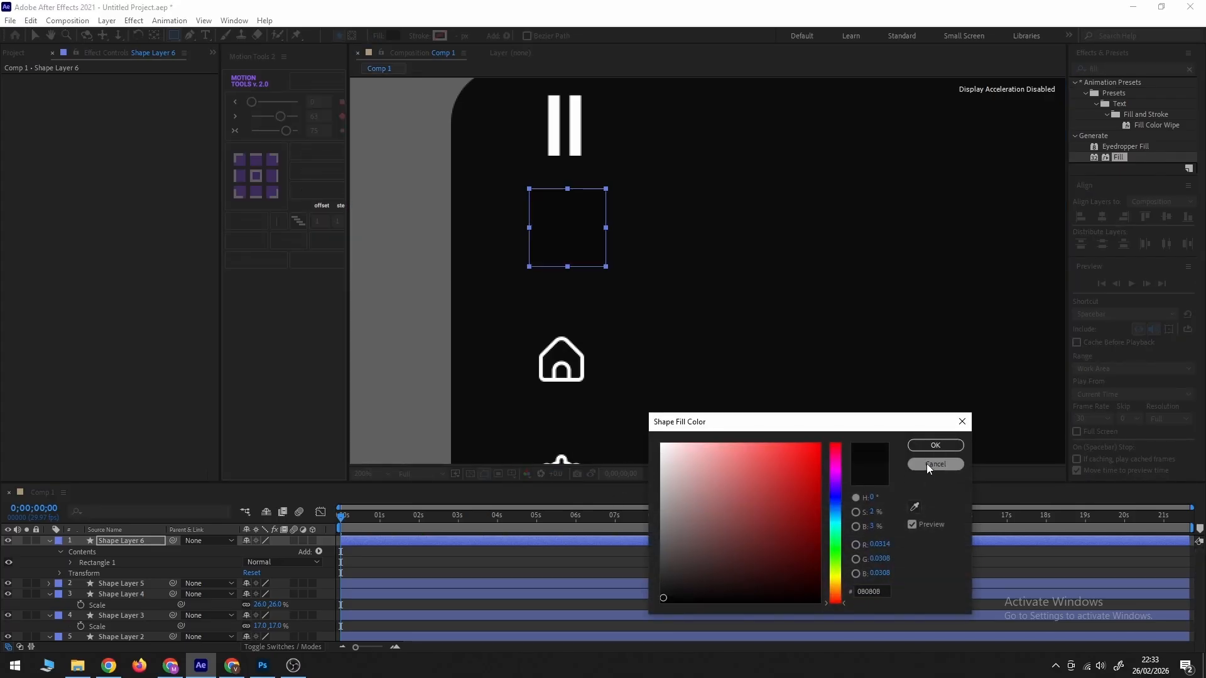
left_click(933, 446)
Move Shape Layer 6 below all icon layers, directly above Shape Layer 1.
left_click(571, 565)
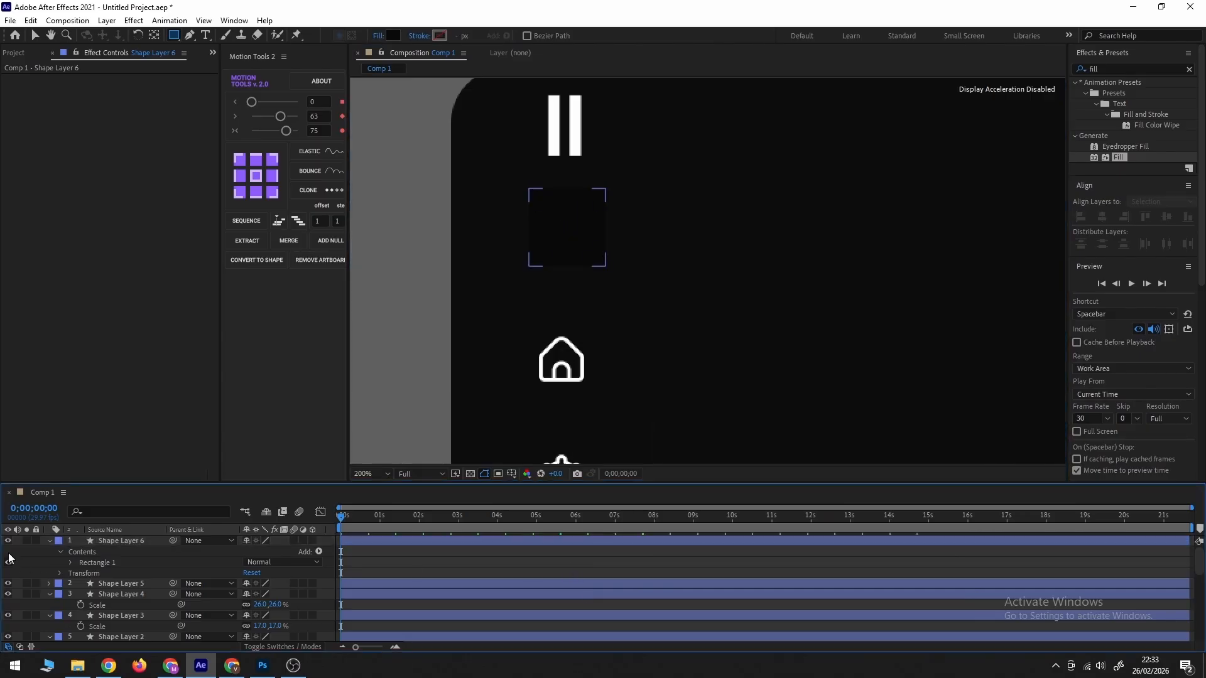
left_click(49, 541)
left_click_drag(108, 542, 151, 609)
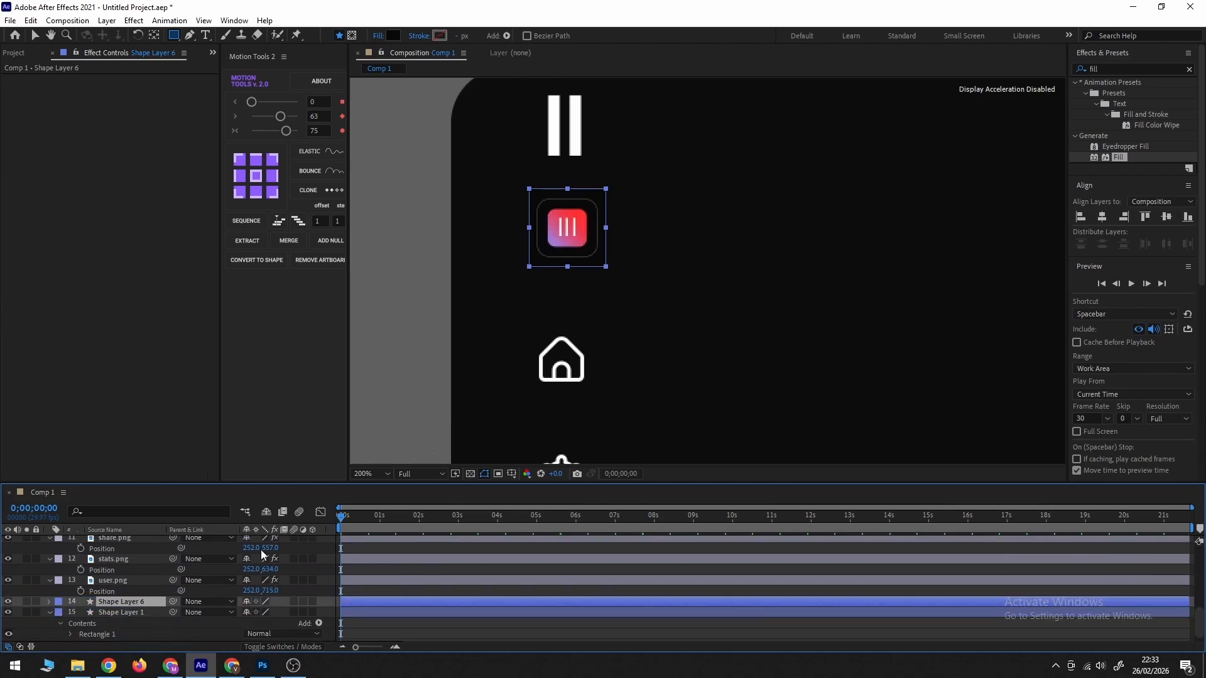
key("v")
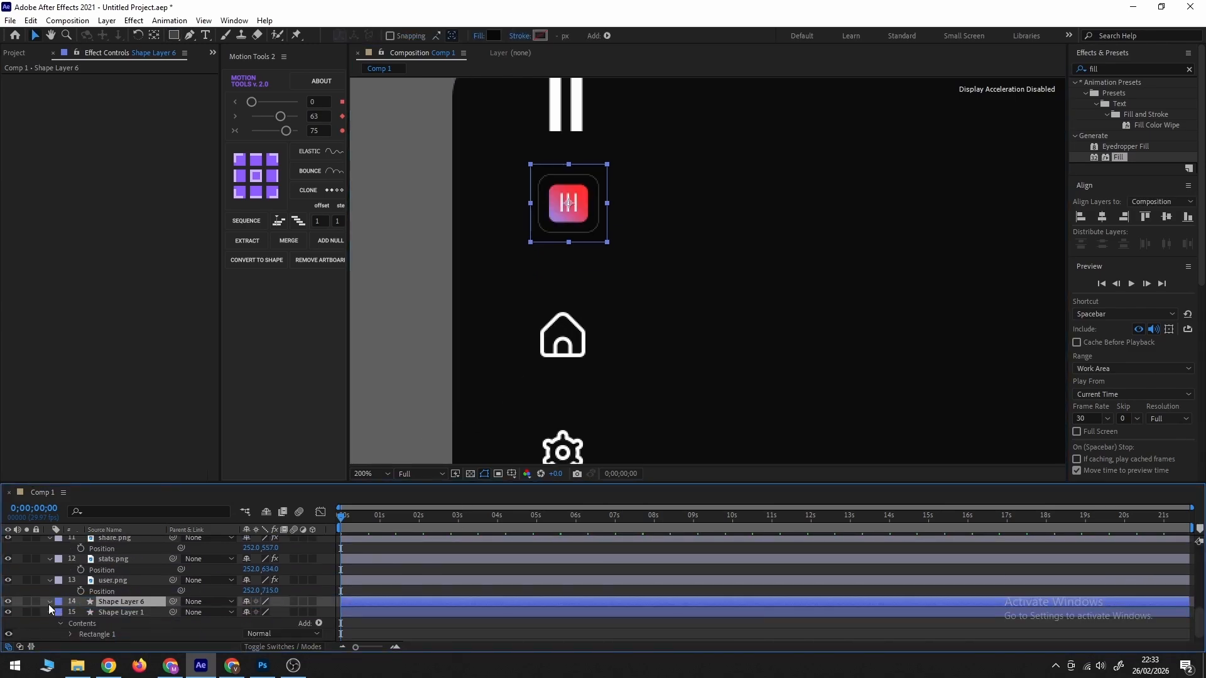
Duplicate the background rectangle in Shape Layer 6 and move Rectangle 1 behind the home icon at Y position -264.
left_click(49, 601)
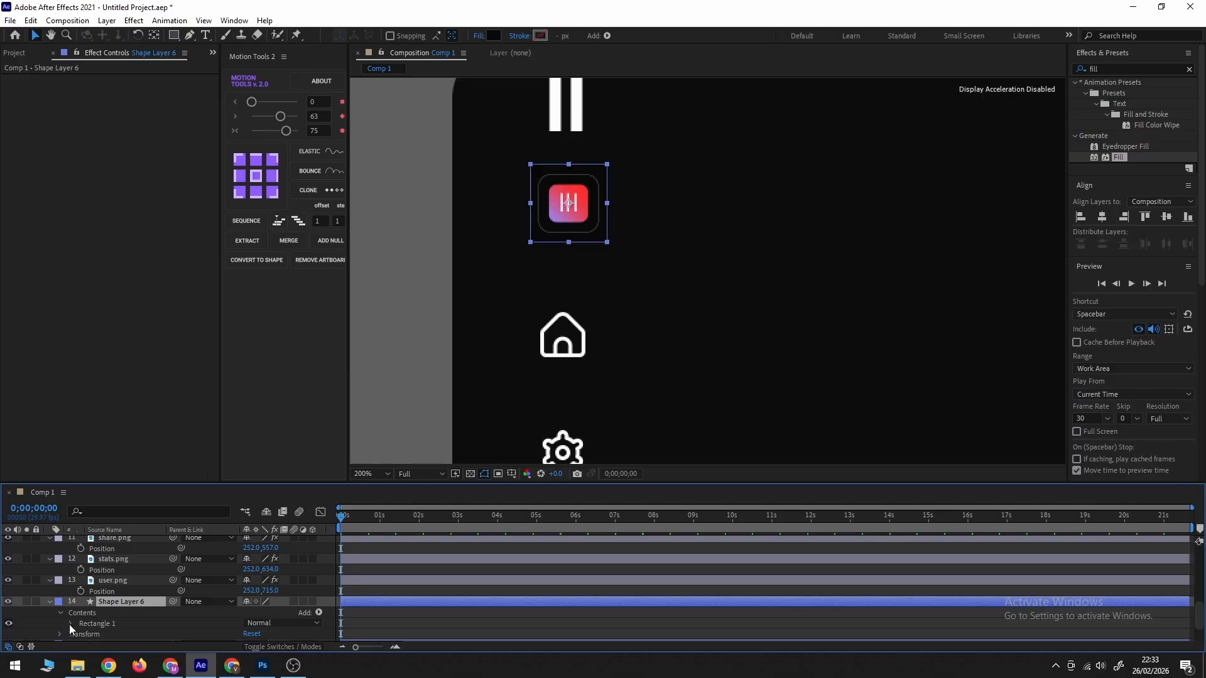
scroll(78, 617, "down", 1)
left_click(88, 592)
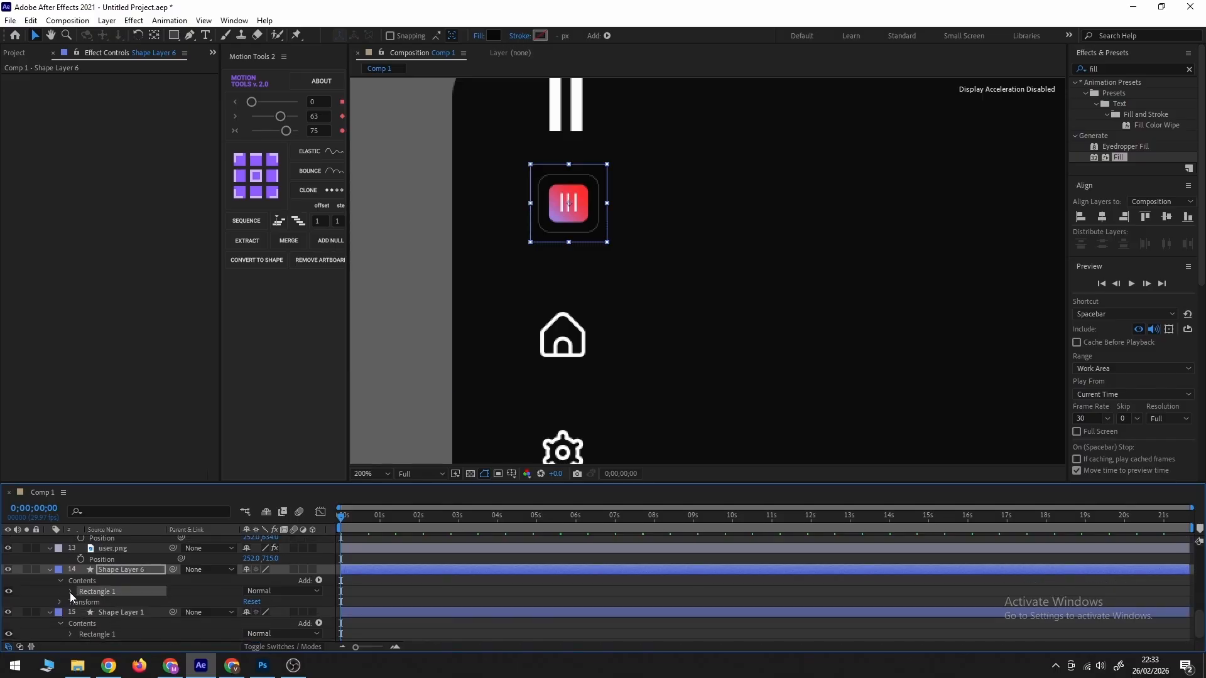
key("ctrl+d")
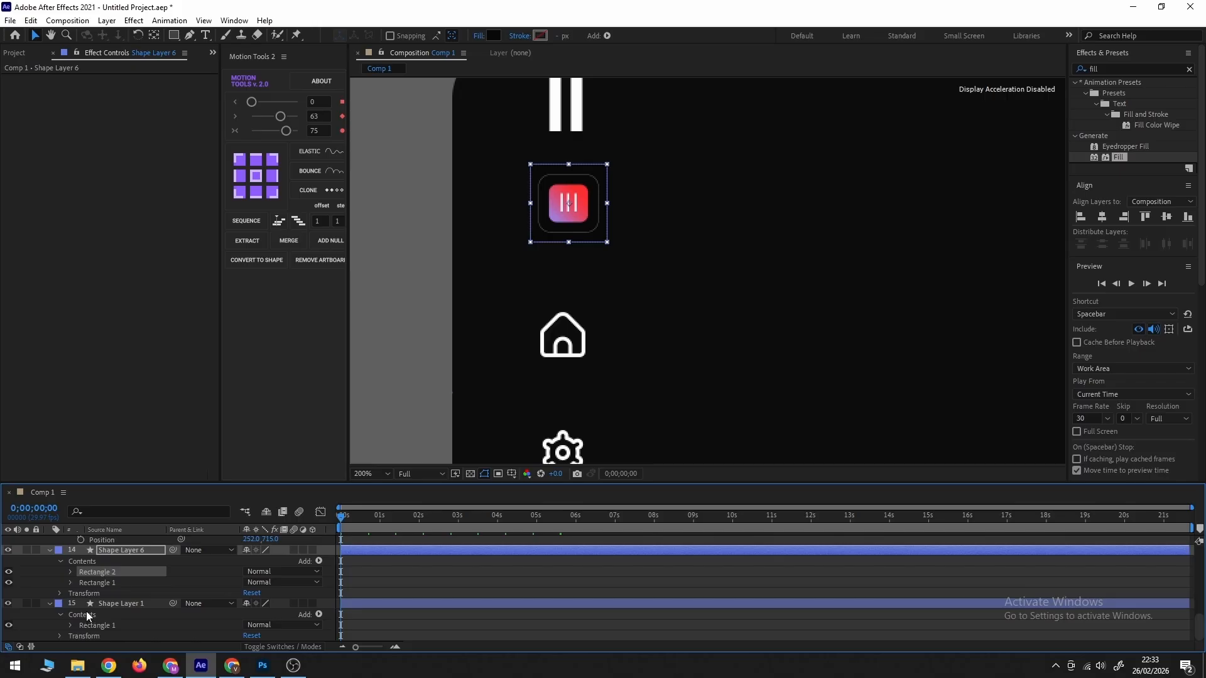
left_click(70, 582)
left_click(82, 626)
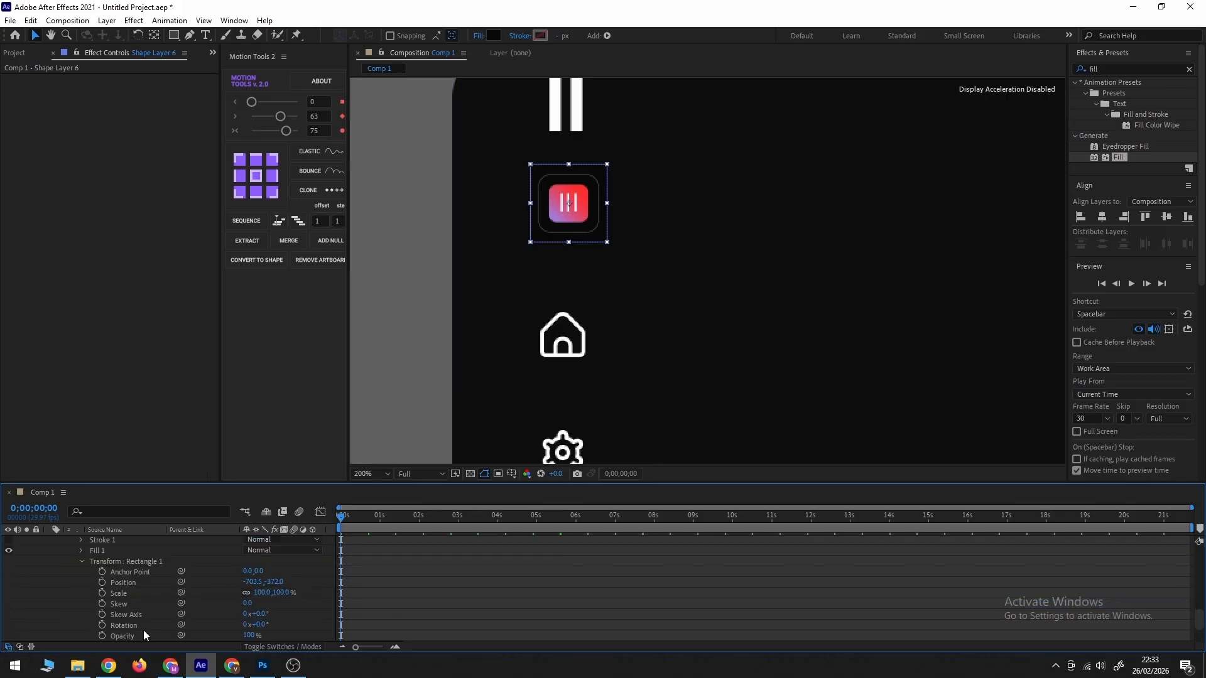
left_click_drag(277, 582, 349, 576)
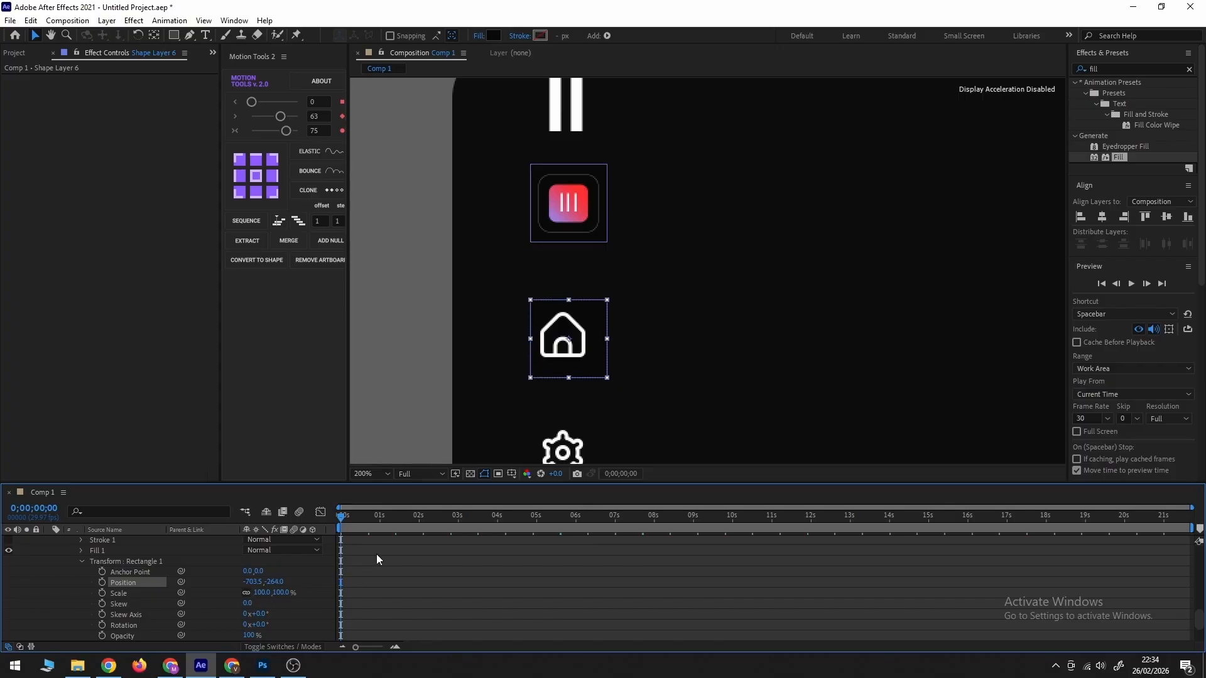
key("comma")
left_click(478, 370)
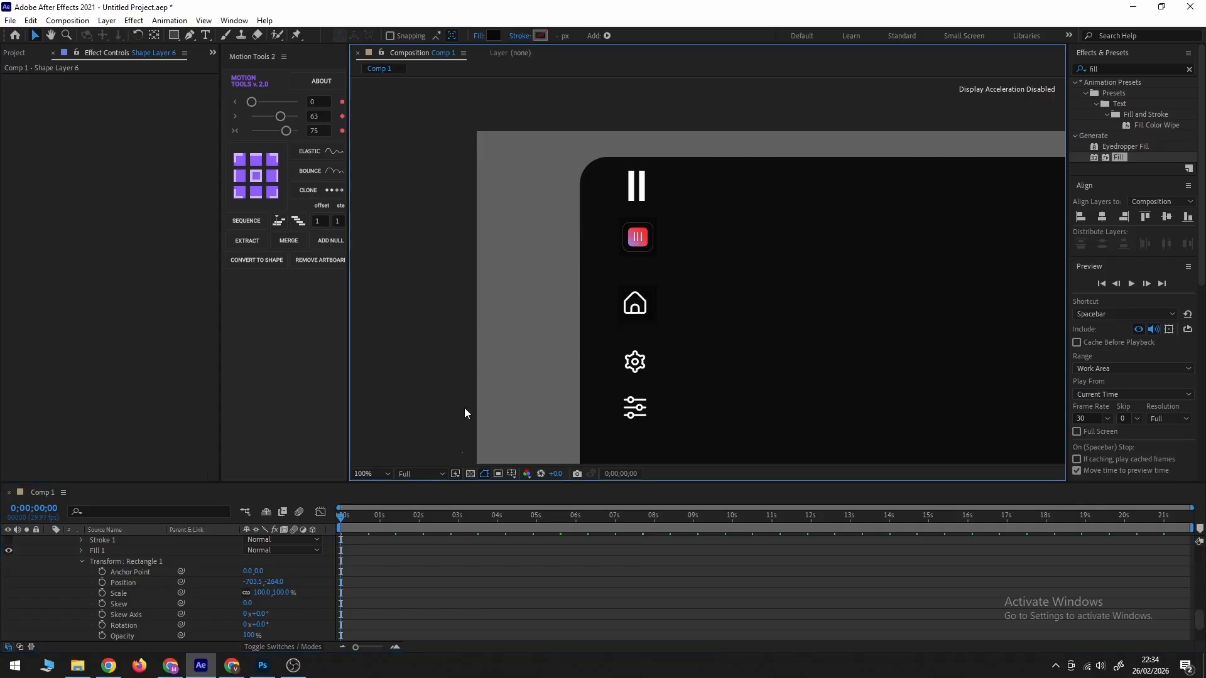
Select all sidebar icon layers from user.png to apps.png and shift them horizontally to X position 256.
key("period")
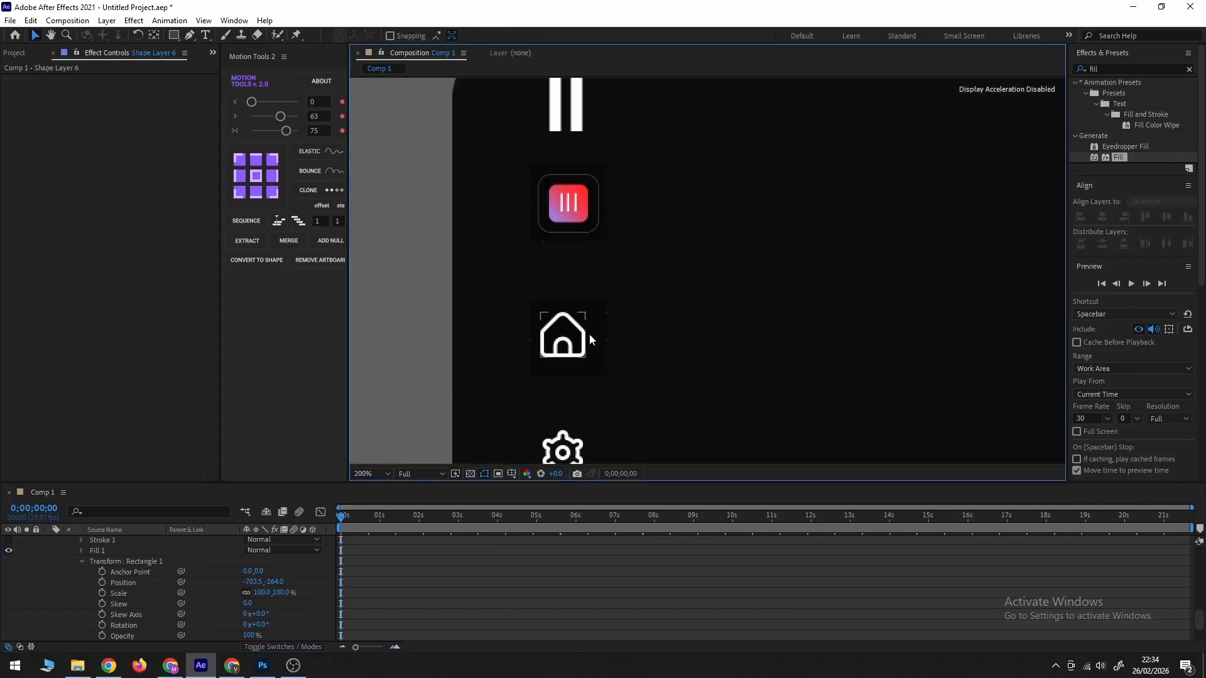
left_click(575, 348)
key("comma")
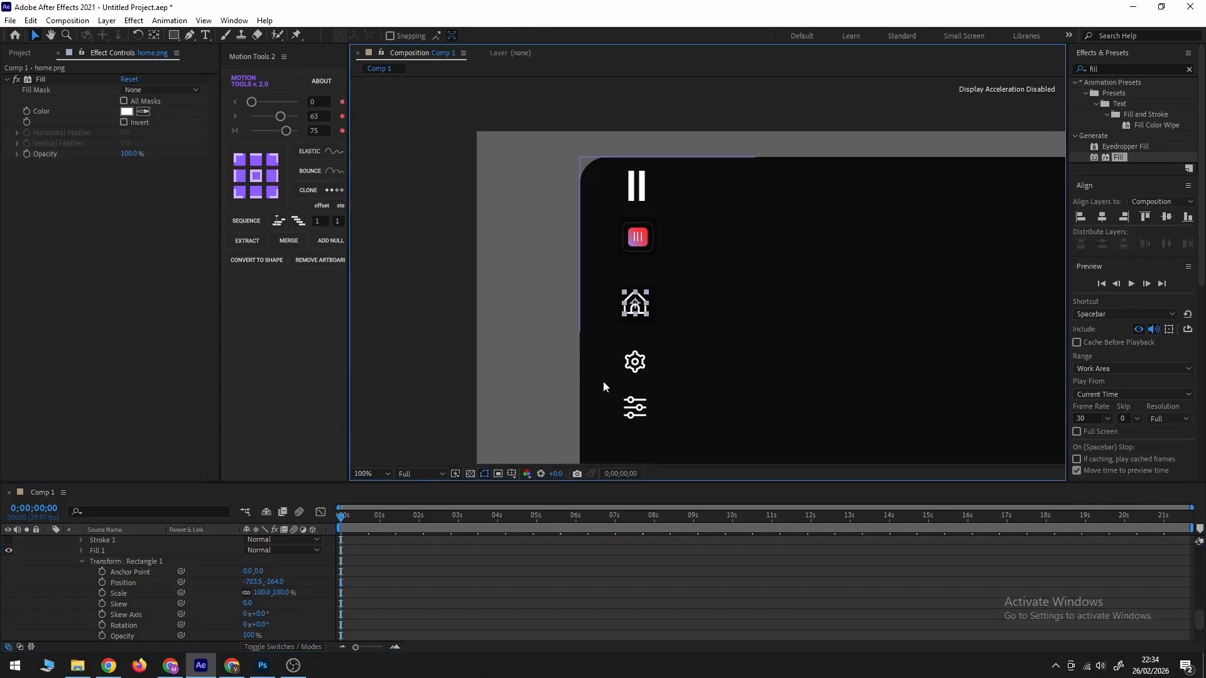
scroll(145, 583, "down", 2)
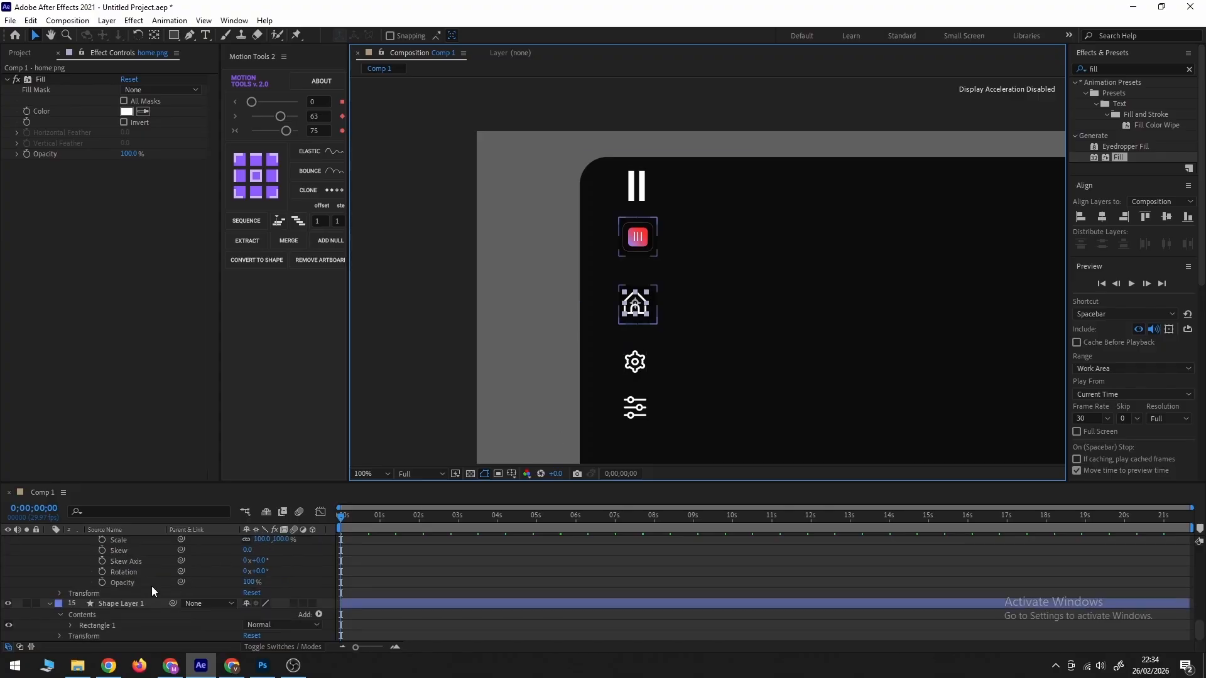
scroll(153, 589, "up", 5)
left_click(120, 571)
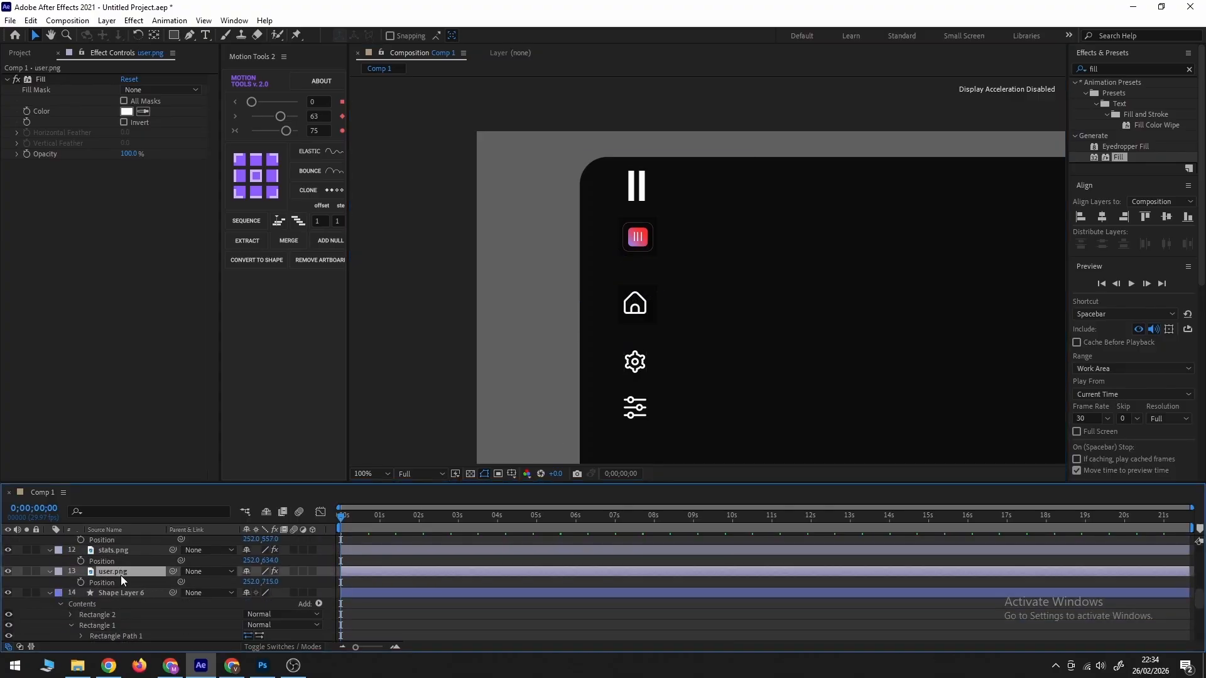
scroll(129, 580, "up", 5)
left_click(106, 614, "shift")
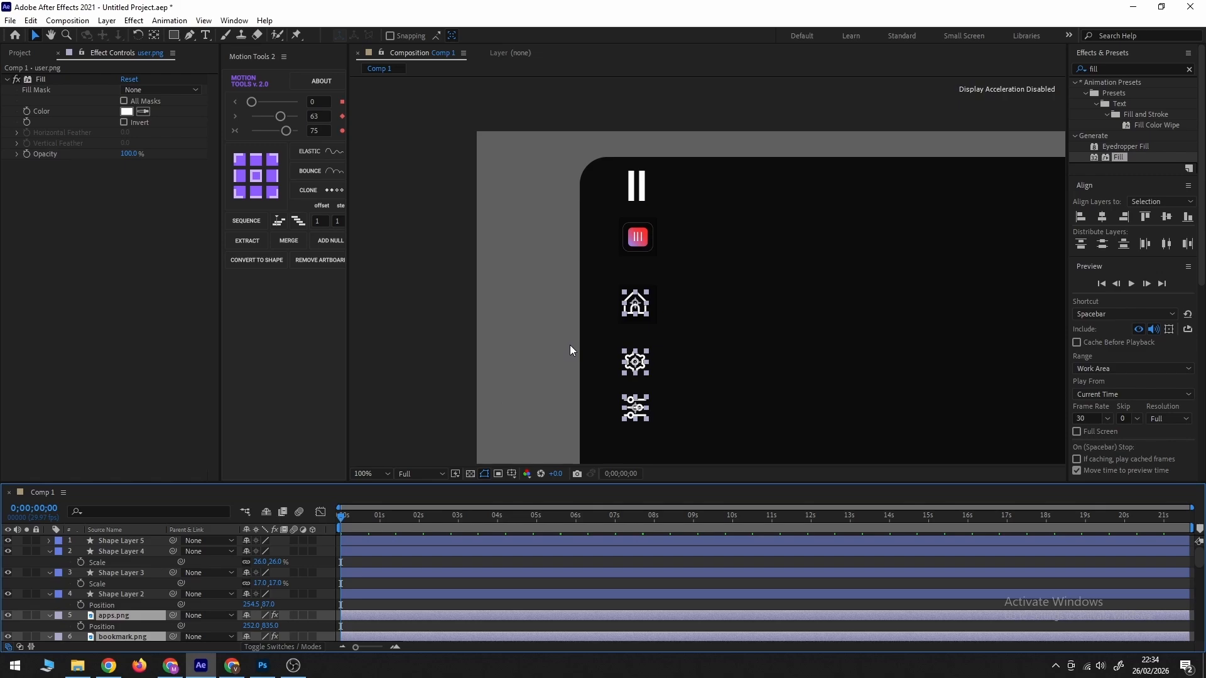
scroll(662, 317, "up", 1)
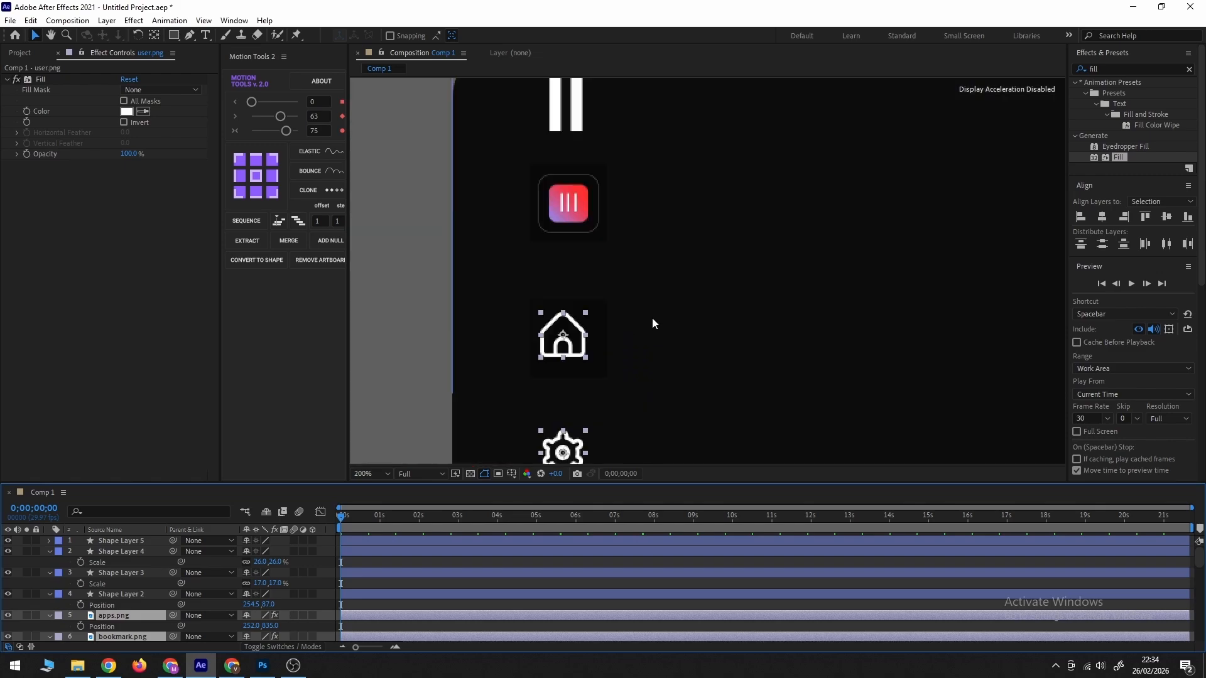
left_click_drag(564, 338, 575, 350)
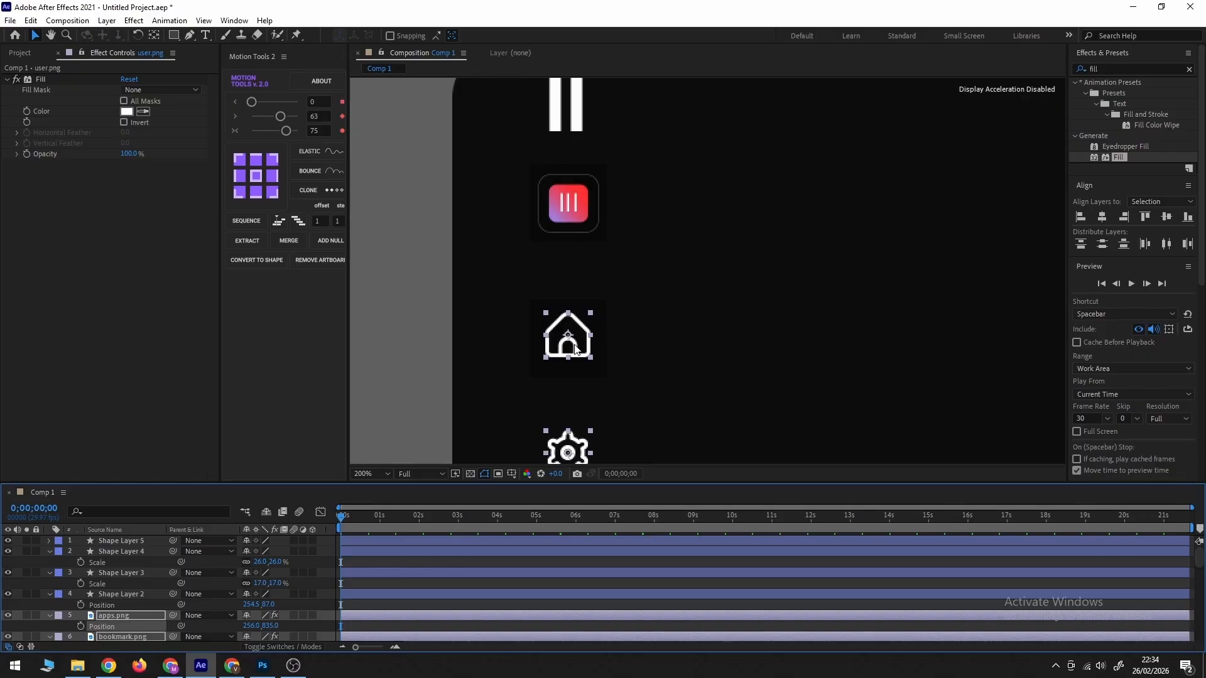
Move a background rectangle behind the settings icon at Y position -174 and duplicate it again.
left_click_drag(275, 592, 318, 573)
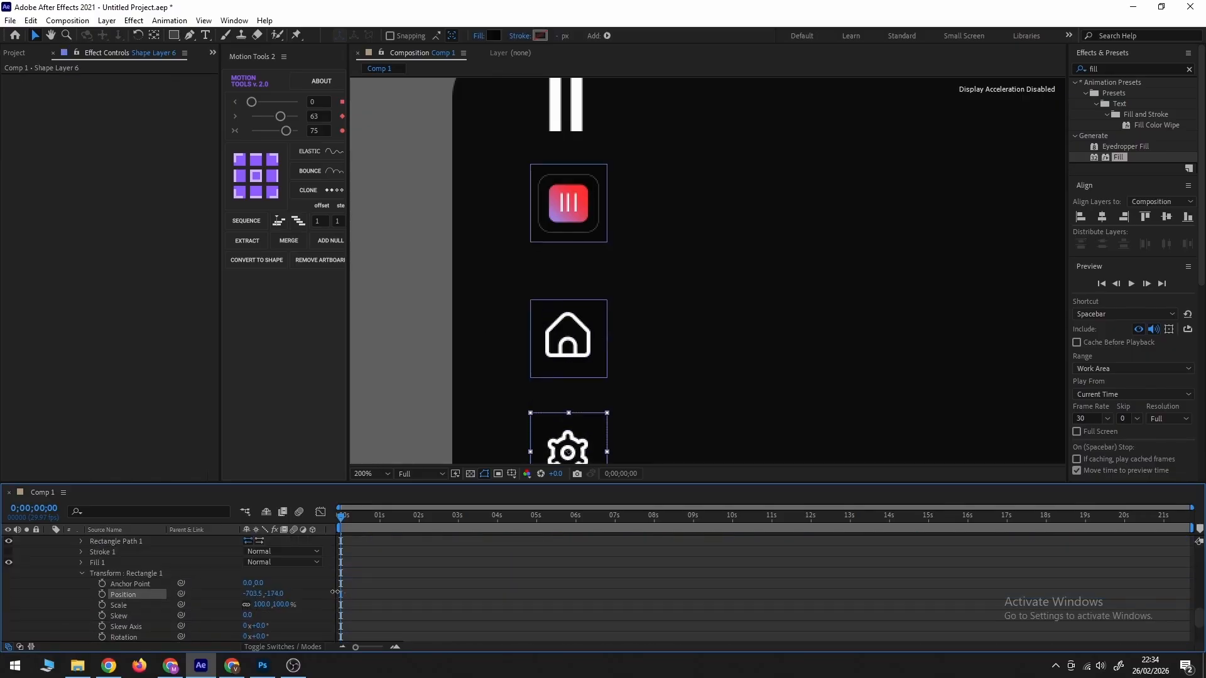
scroll(101, 563, "up", 1)
left_click(100, 563)
key("ctrl+d")
Position rectangle copies behind the sliders, share, stats and user icons, placing the user icon's rectangle at Y 176.
scroll(101, 563, "down", 2)
scroll(103, 565, "up", 1)
scroll(102, 562, "down", 1)
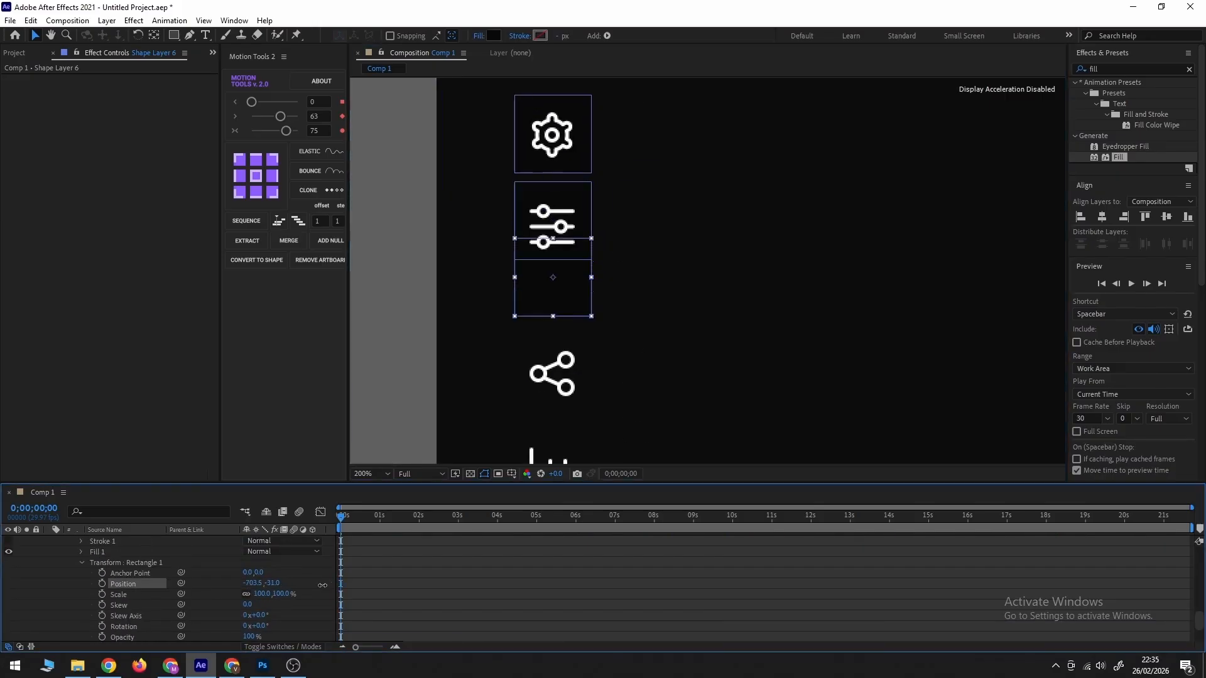
left_click_drag(270, 573, 275, 567)
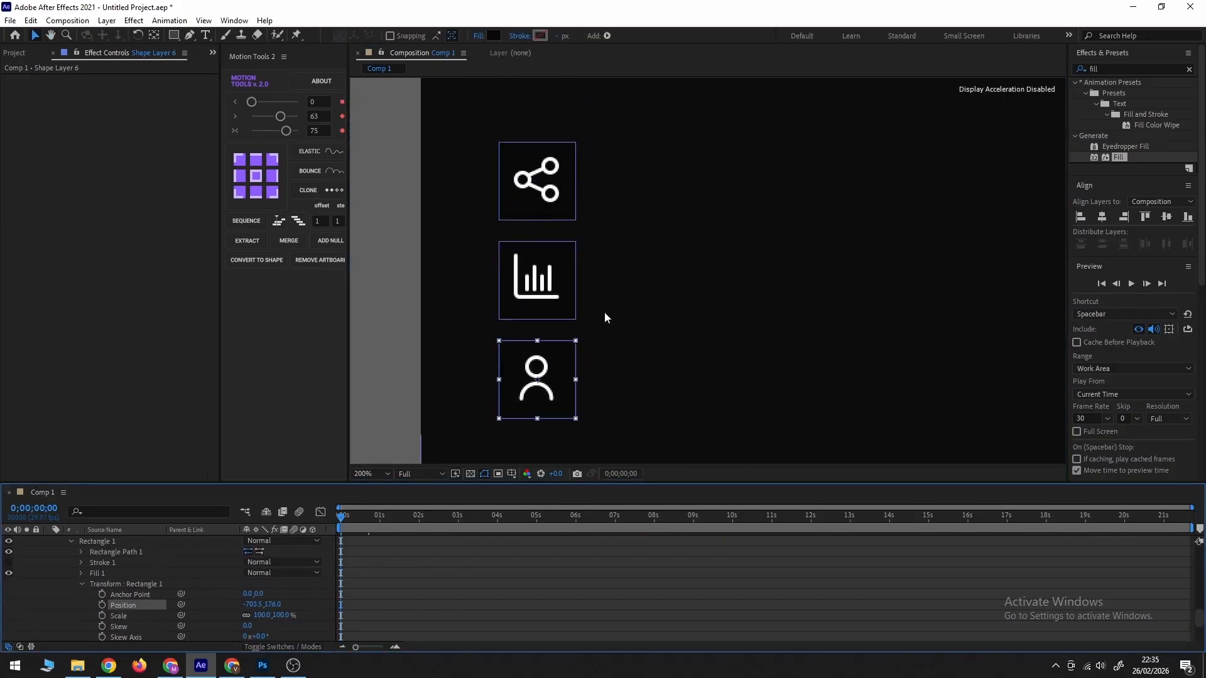
Draw a straight horizontal line with the Pen tool across the upper part of the dark panel, starting just beside the sidebar.
scroll(606, 318, "down", 3)
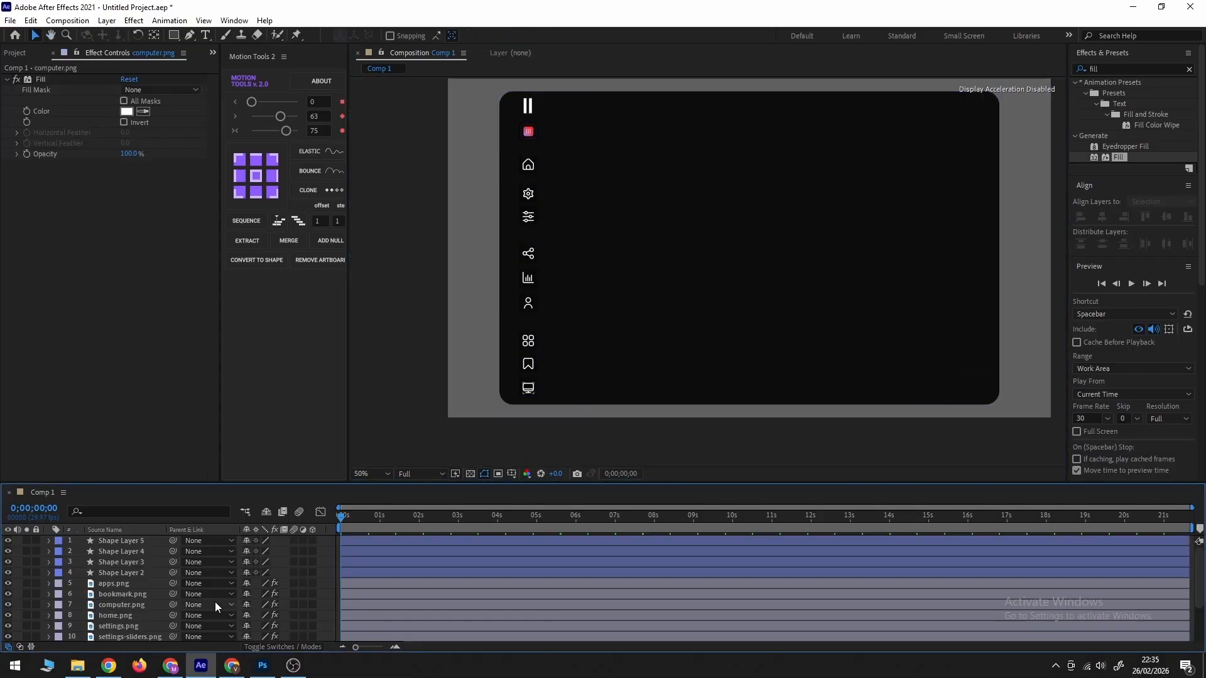
left_click(189, 36)
left_click(552, 188)
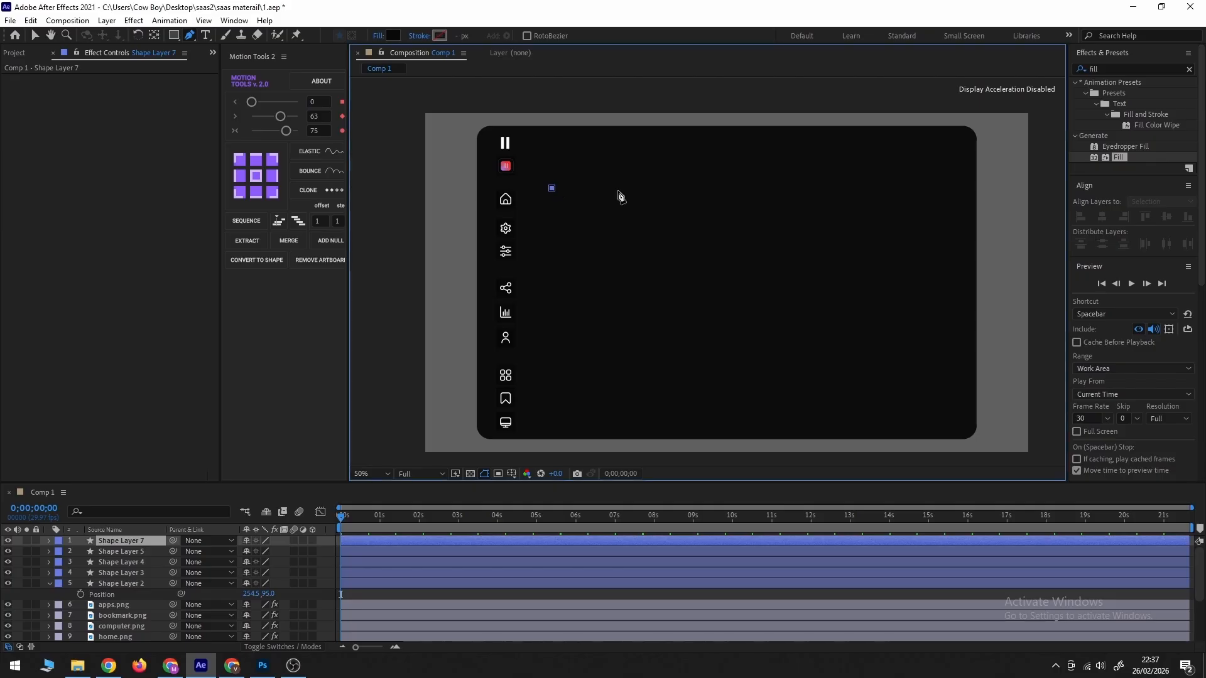
left_click(931, 188)
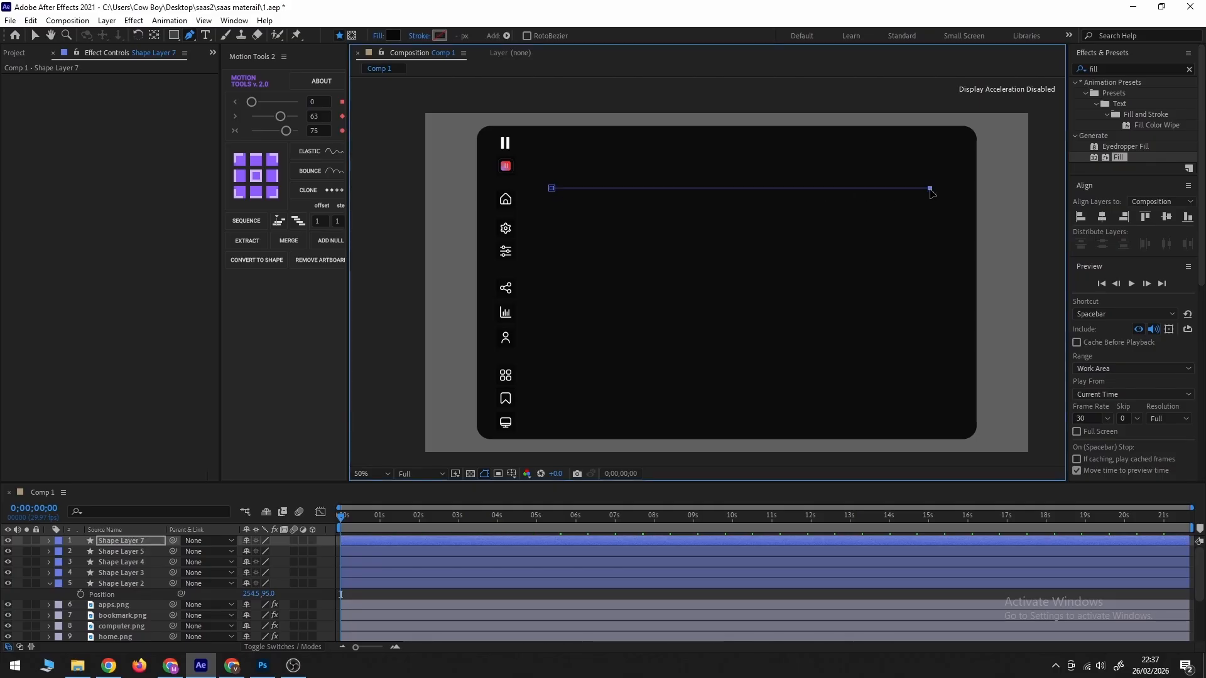
Set the new line's fill to None and its stroke colour to dark grey 353535.
left_click(377, 36)
left_click(539, 297)
left_click(569, 369)
left_click(441, 36)
mouse_move(681, 502)
left_mouse_down()
mouse_move(663, 508)
mouse_move(649, 565)
left_mouse_up()
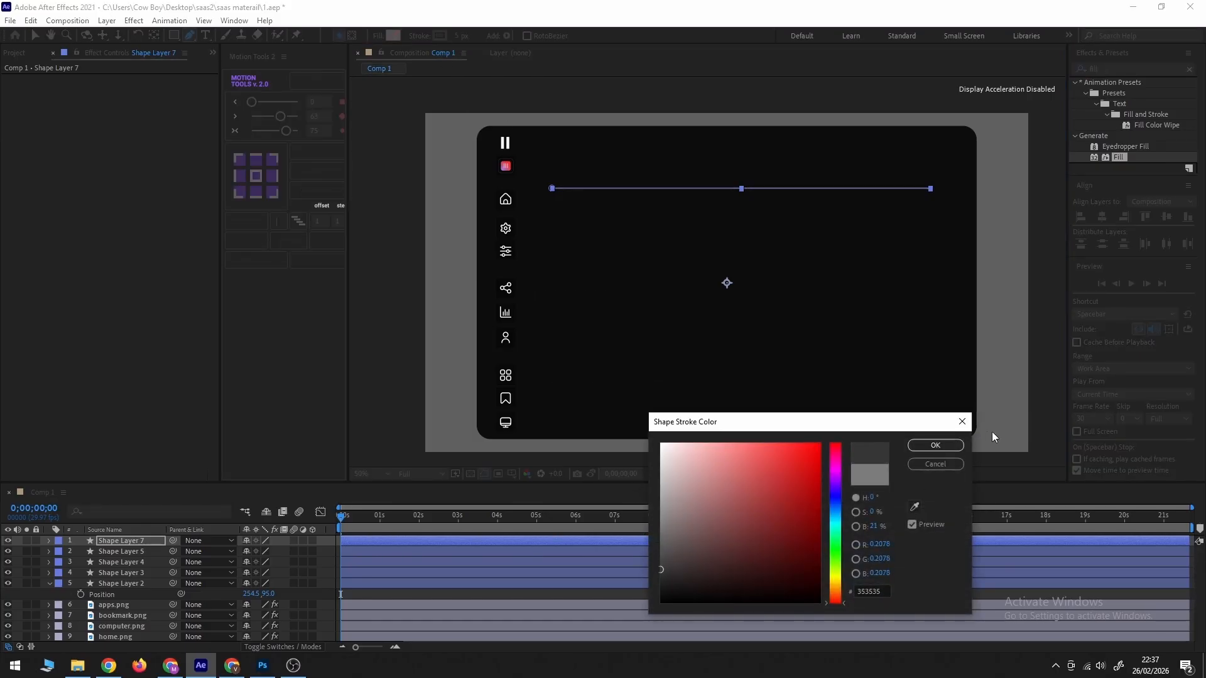
left_click(935, 446)
Set the divider line's stroke width to 1 px.
left_click(559, 35)
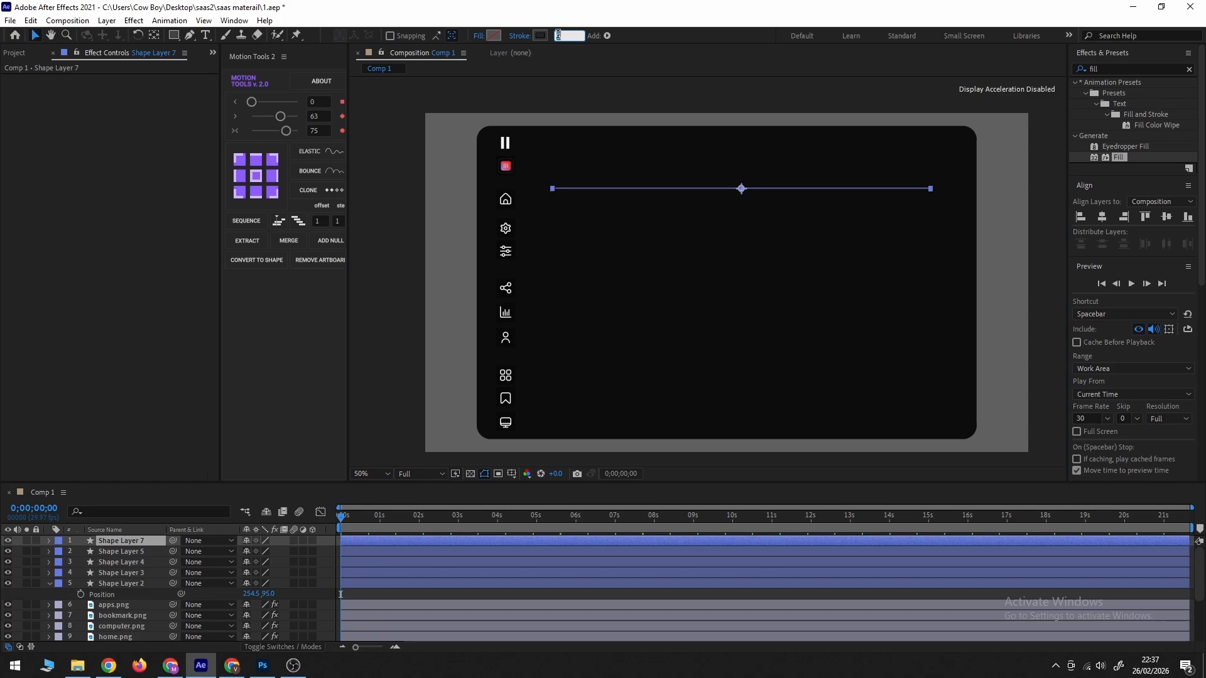
key("Up")
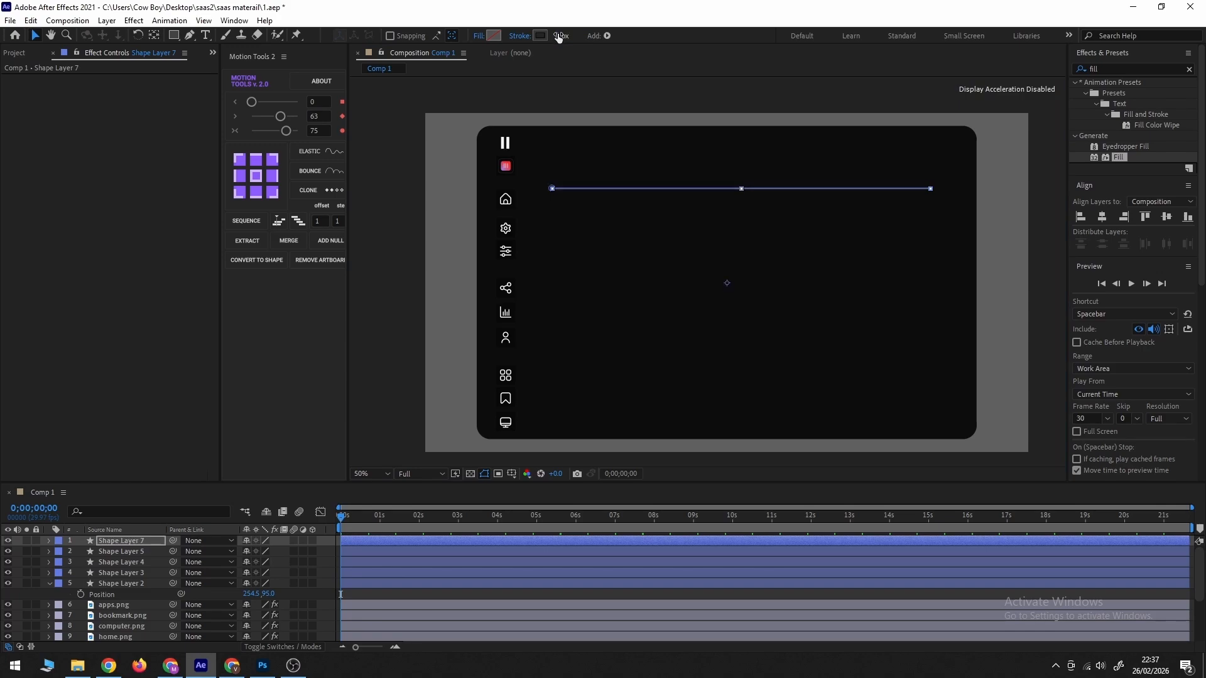
left_click(1036, 326)
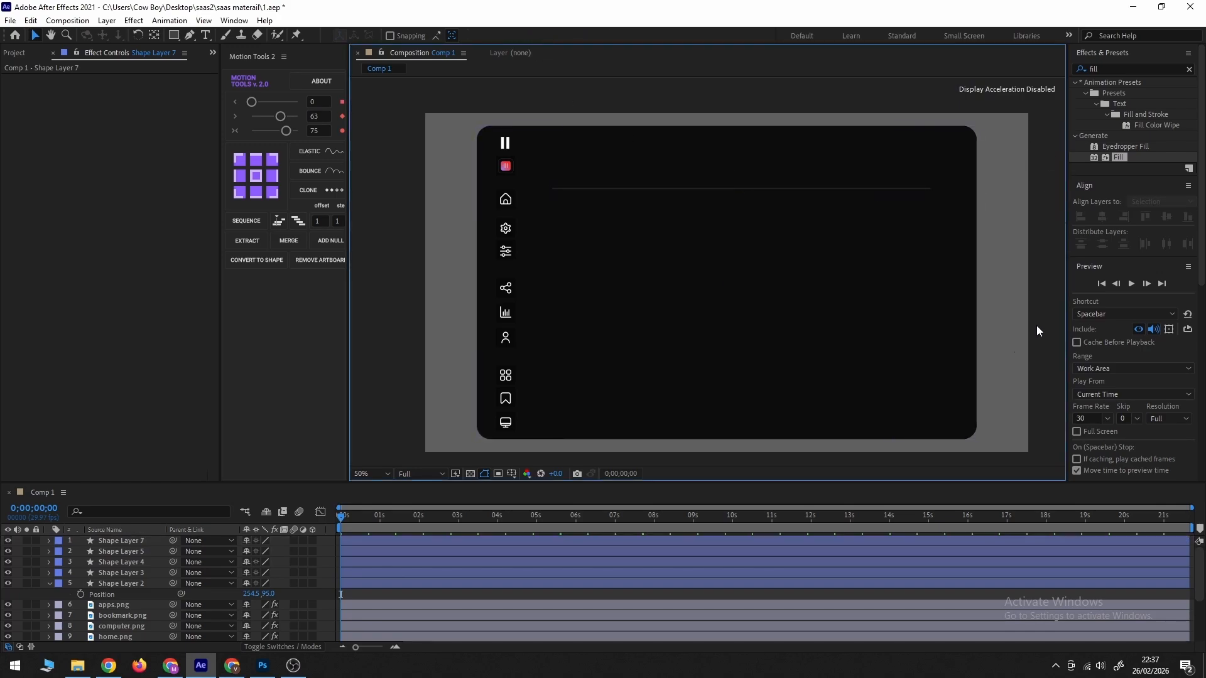
left_click(720, 188)
left_click(558, 38)
type("1")
key("Return")
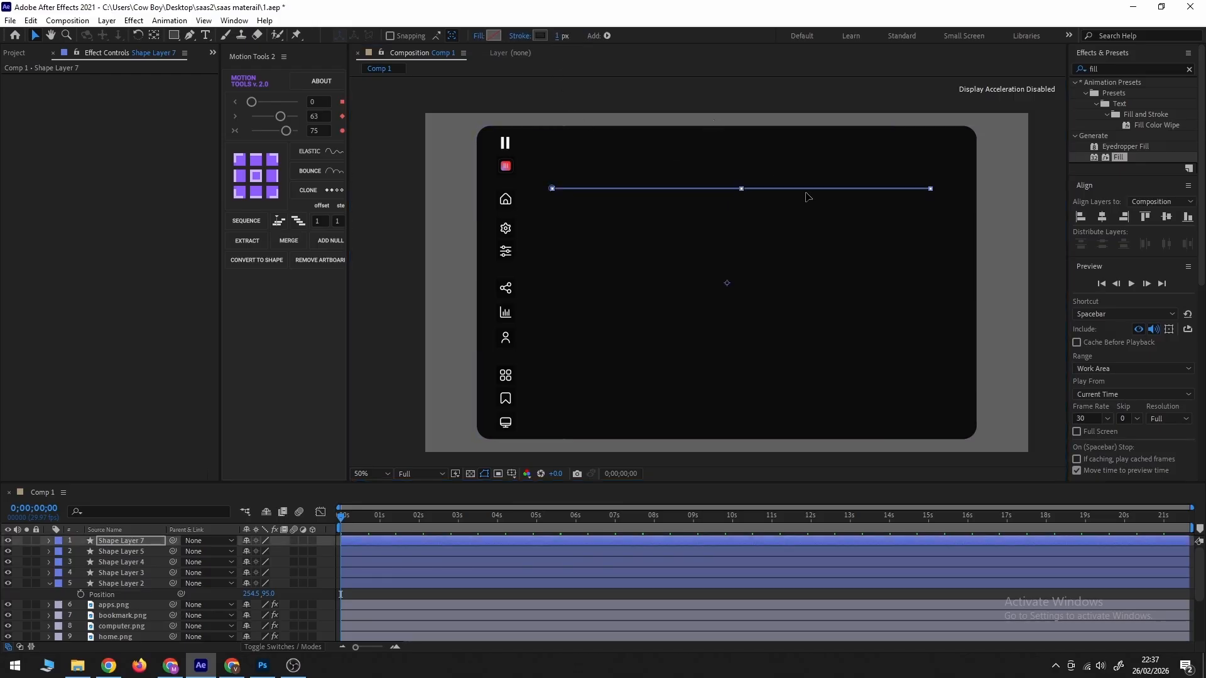
Duplicate the divider line and move the copy below the original, to position 1006, 490.
left_click(1033, 157)
key("ctrl+v")
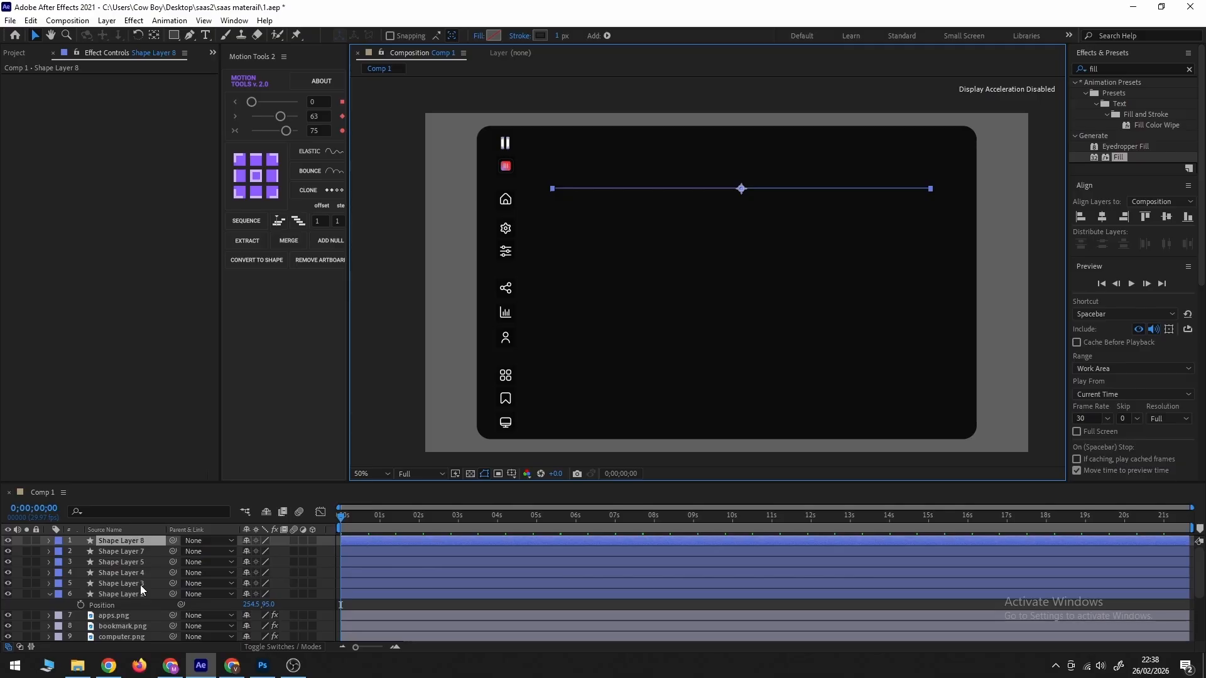
key("p")
left_click_drag(276, 551, 434, 558)
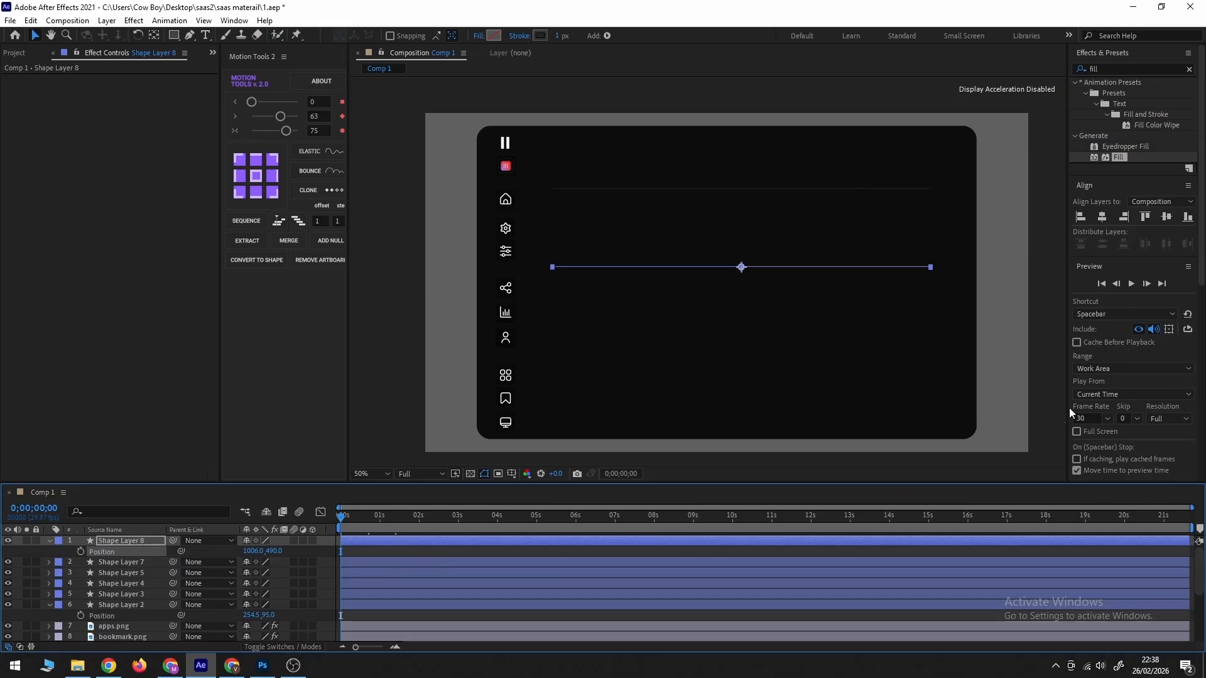
left_click(1054, 326)
left_click_drag(951, 402, 924, 399)
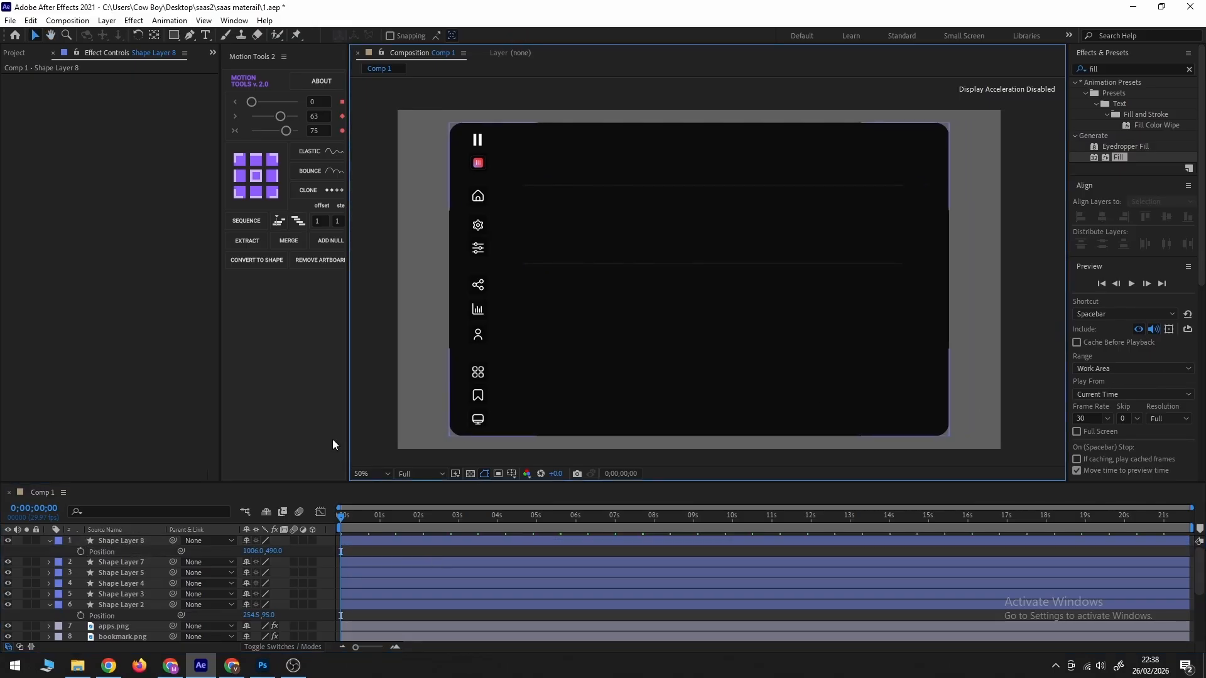
left_click(369, 557)
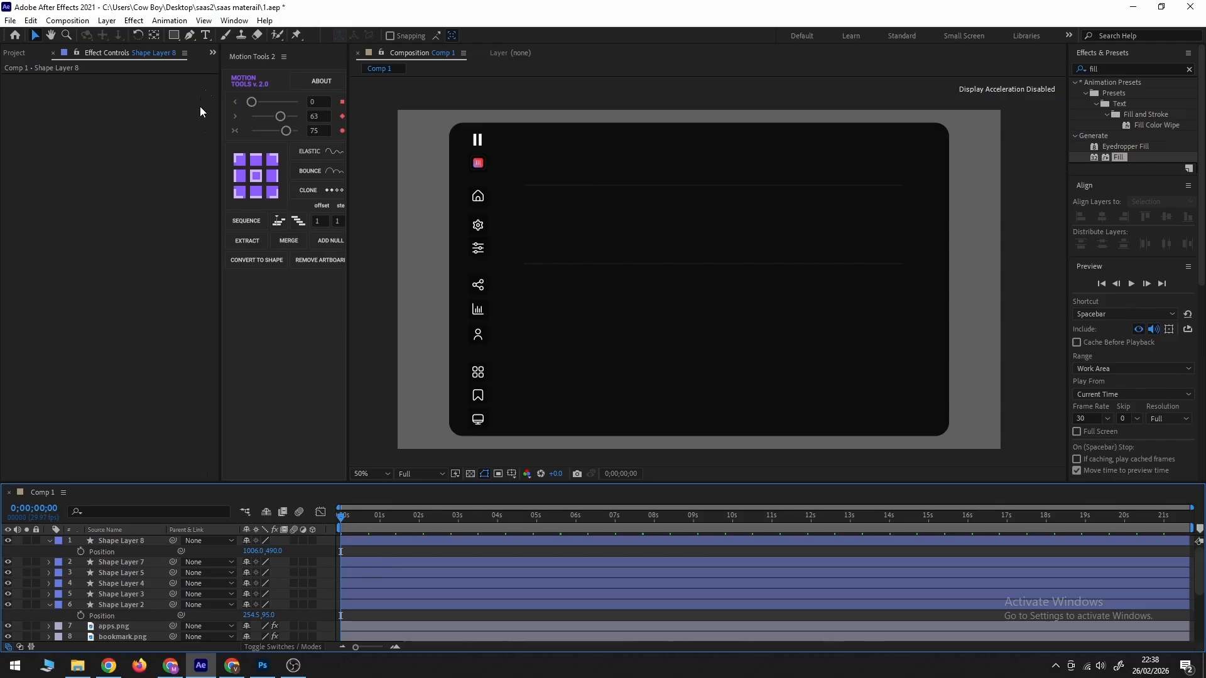
Add a first-name text label above the upper divider line and scale it to 644%.
left_click(205, 35)
left_click(532, 146)
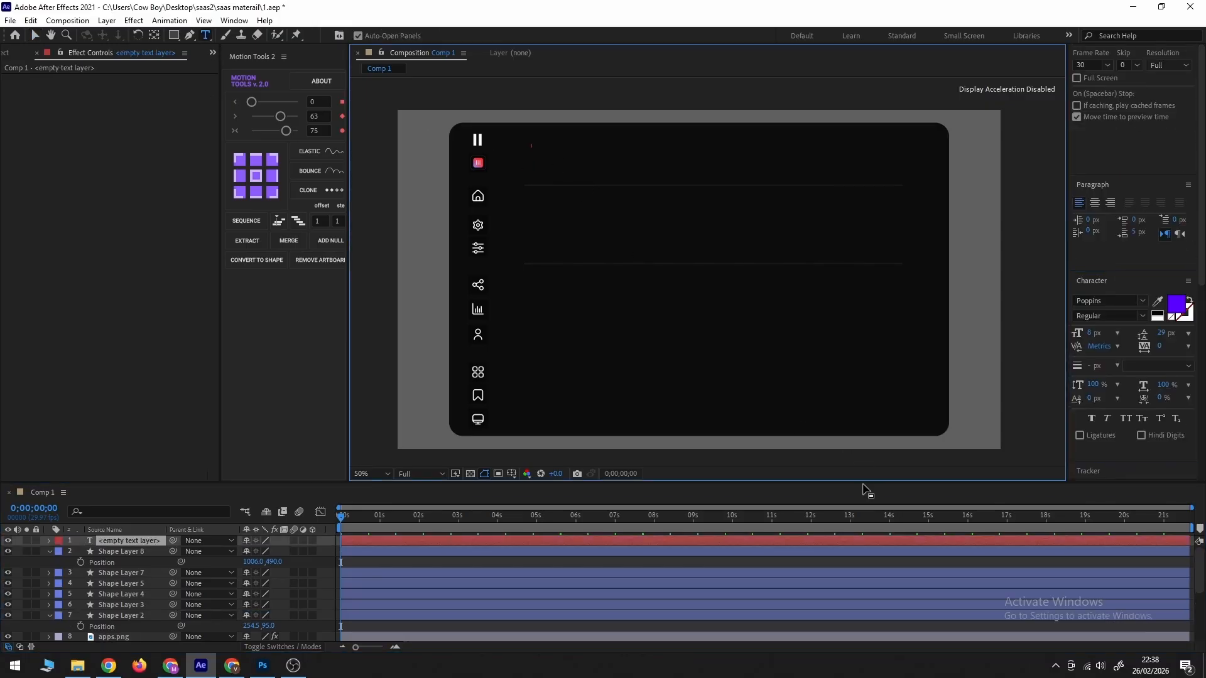
type("Mark")
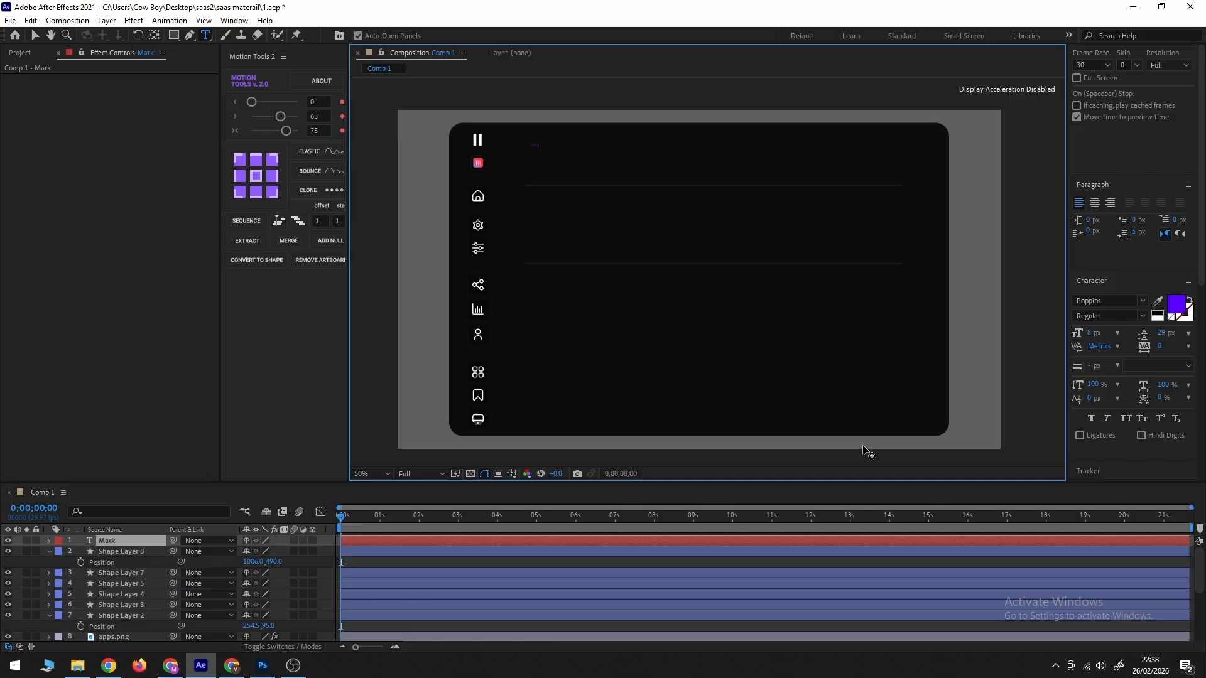
left_click(35, 36)
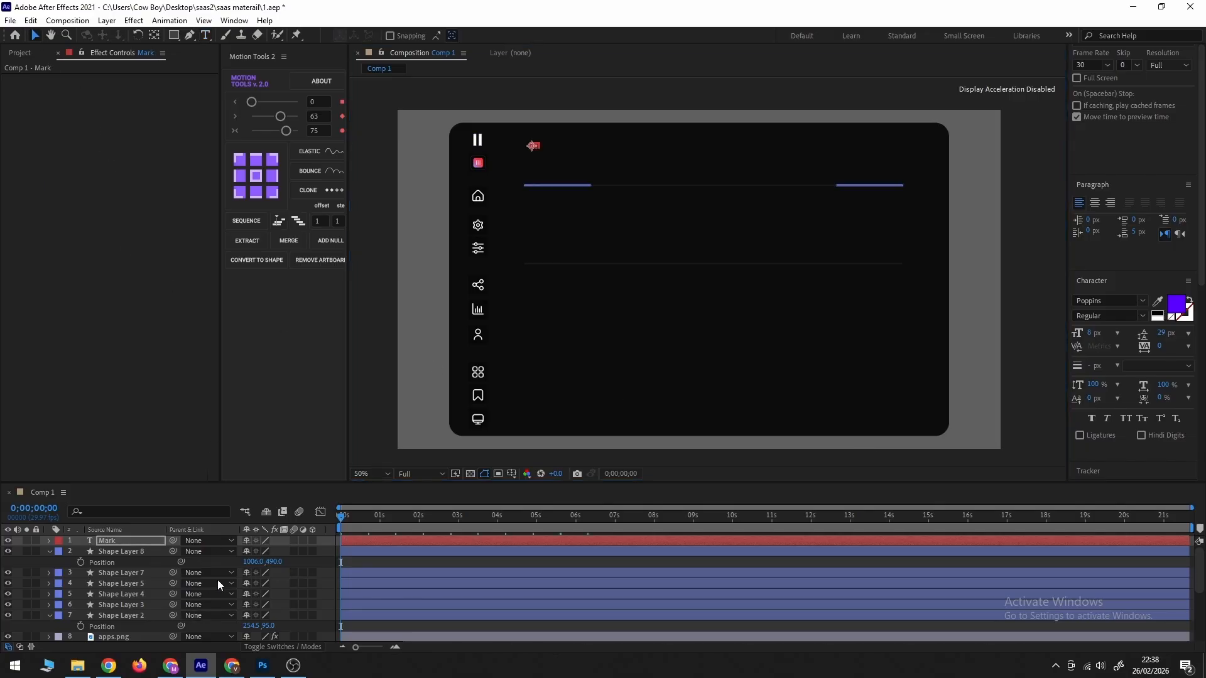
key("s")
left_click_drag(262, 551, 319, 554)
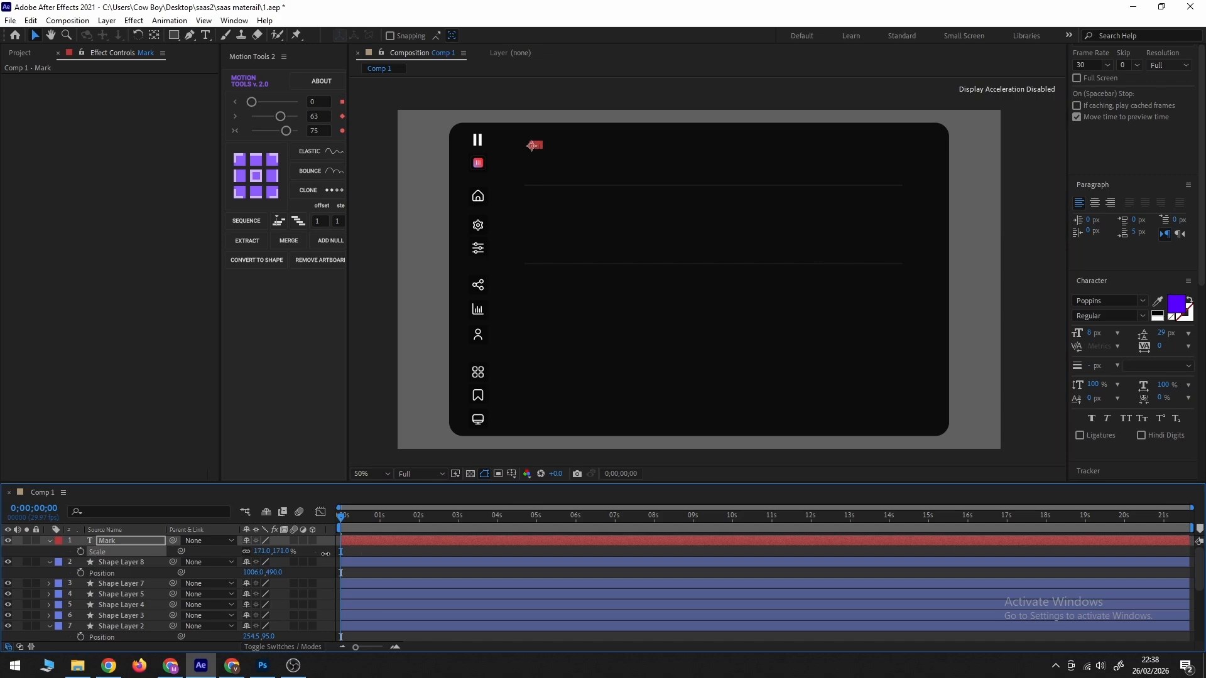
left_click_drag(535, 150, 536, 171)
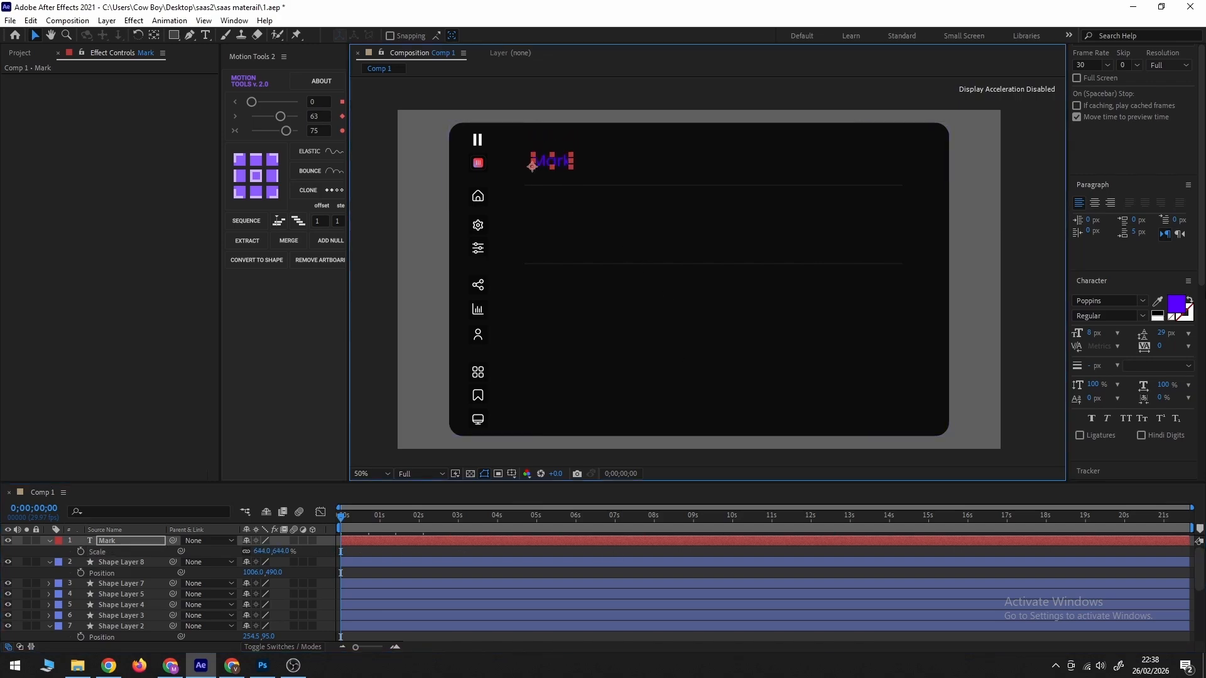
Colour the name label white (FFFFFF) and nudge it slightly upward above the divider.
left_click(1171, 309)
left_click_drag(705, 511, 576, 431)
left_click(909, 446)
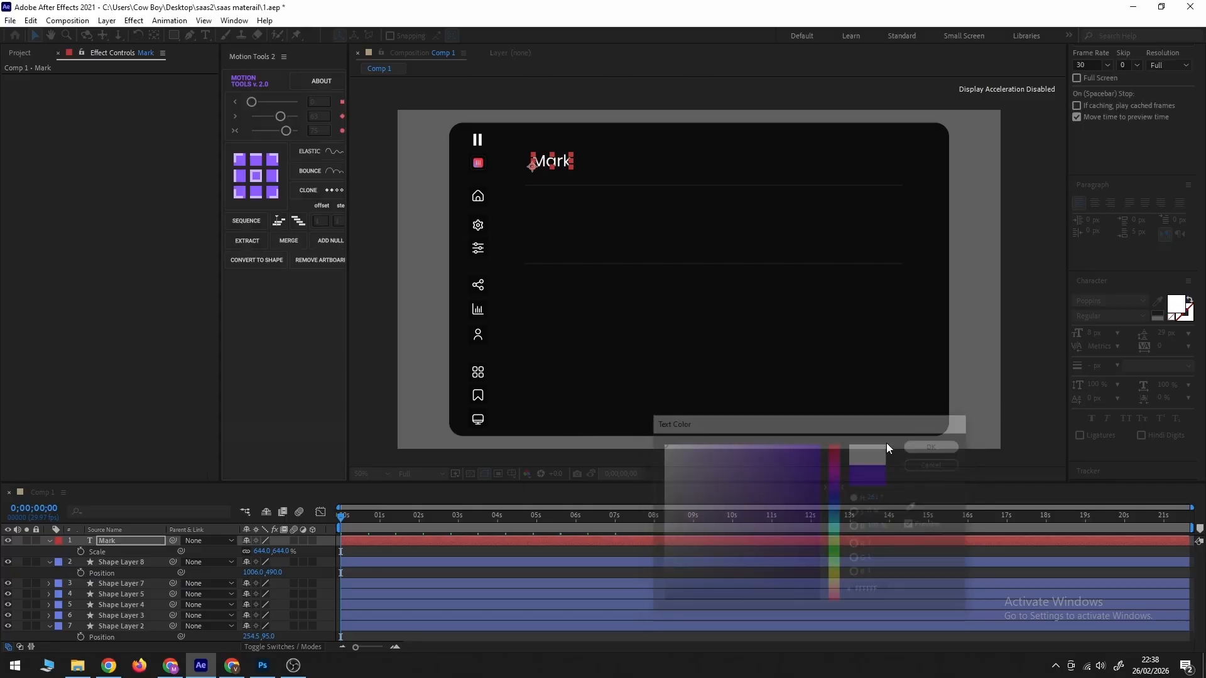
scroll(489, 247, "up", 1)
left_click_drag(489, 247, 743, 455)
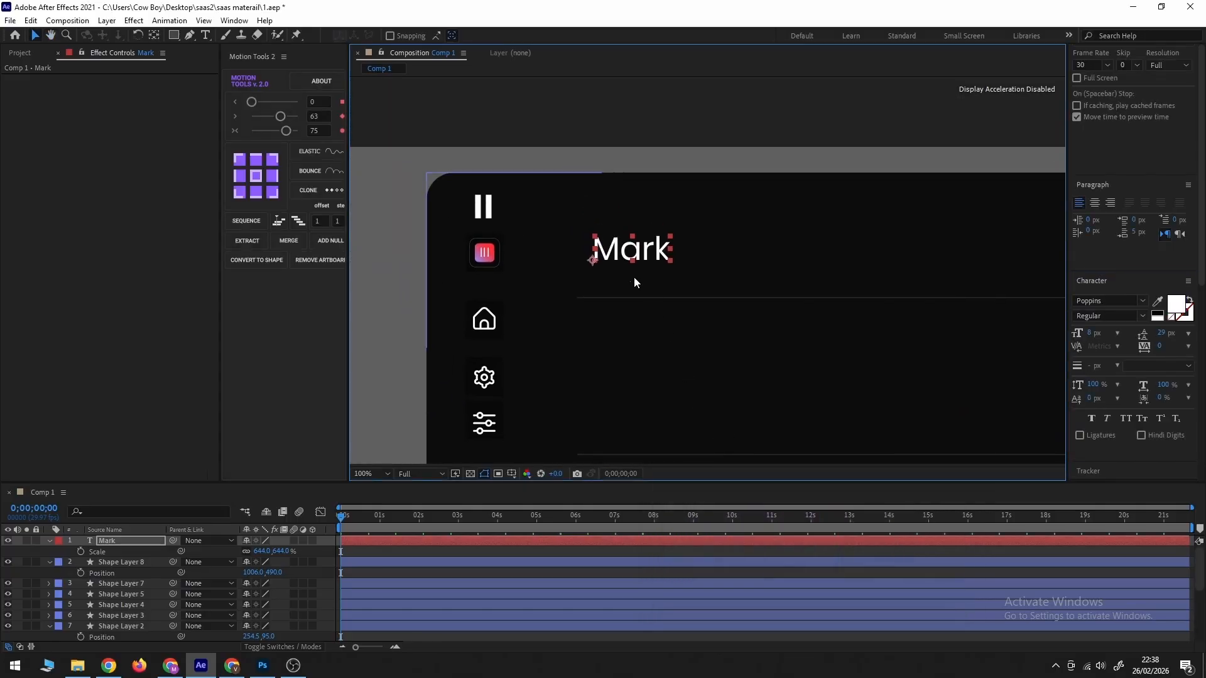
left_click_drag(593, 258, 595, 249)
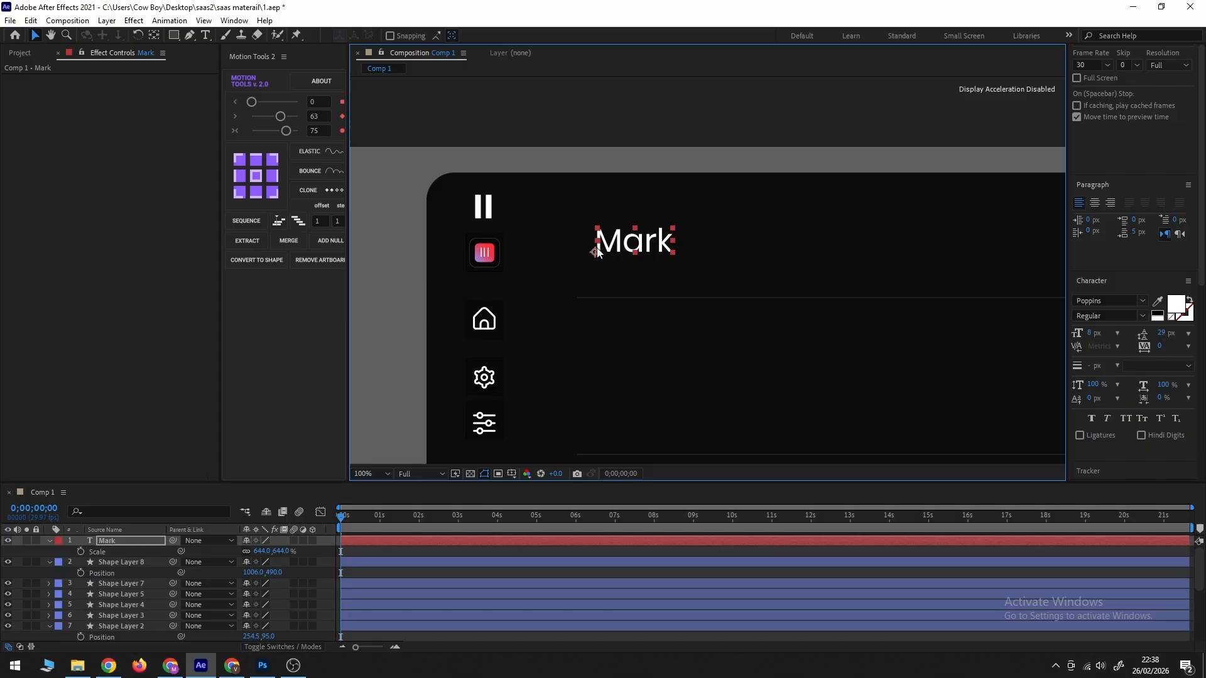
Set the name label's font style to Medium, scale it down to 528% and adjust its placement.
left_click(1141, 315)
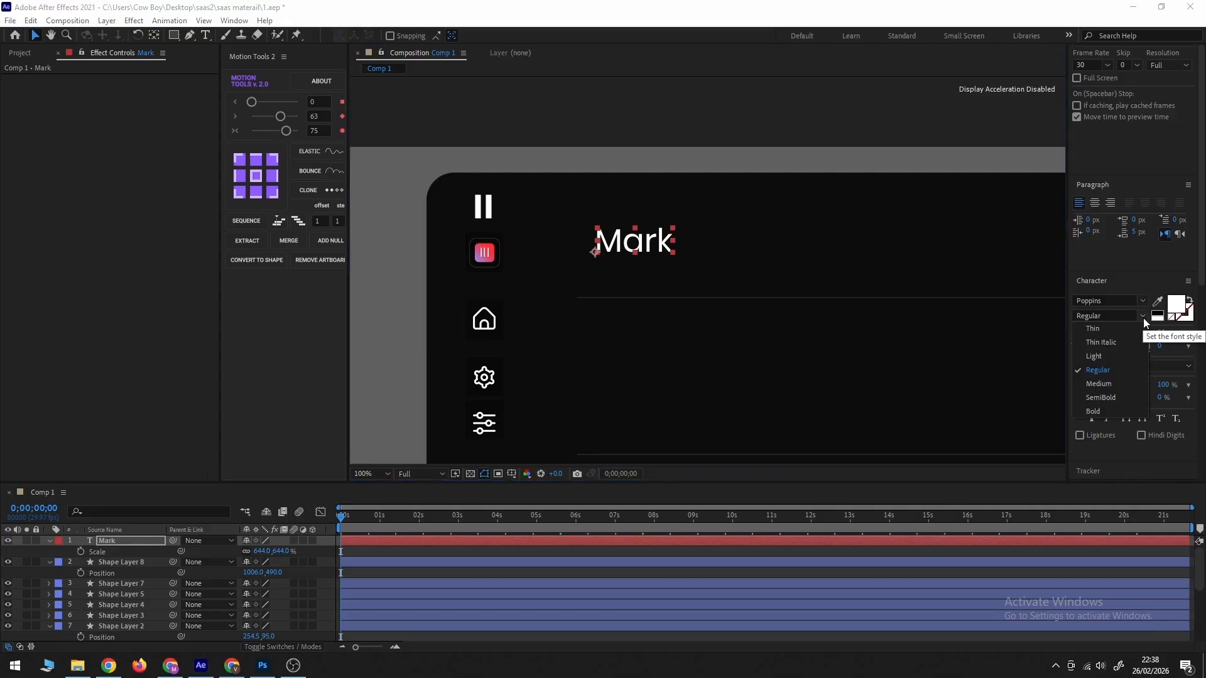
left_click(1106, 383)
middle_click(629, 299)
key("ctrl+z")
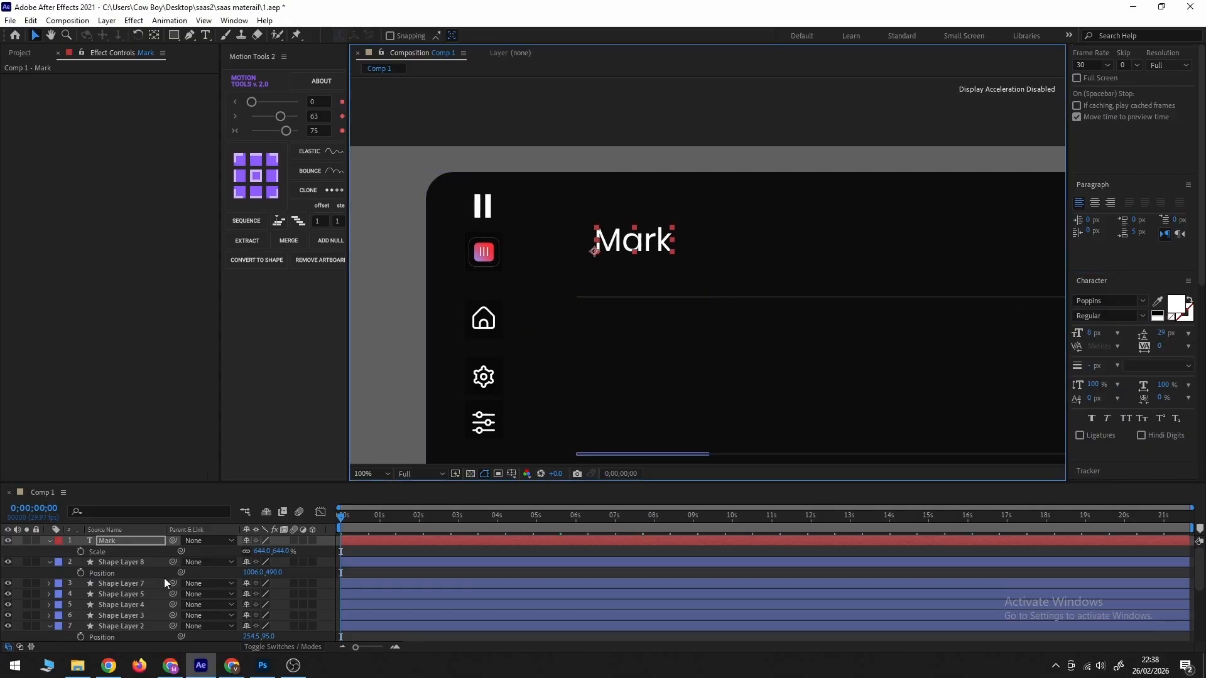
left_click_drag(260, 556, 201, 573)
left_click_drag(663, 231, 610, 177)
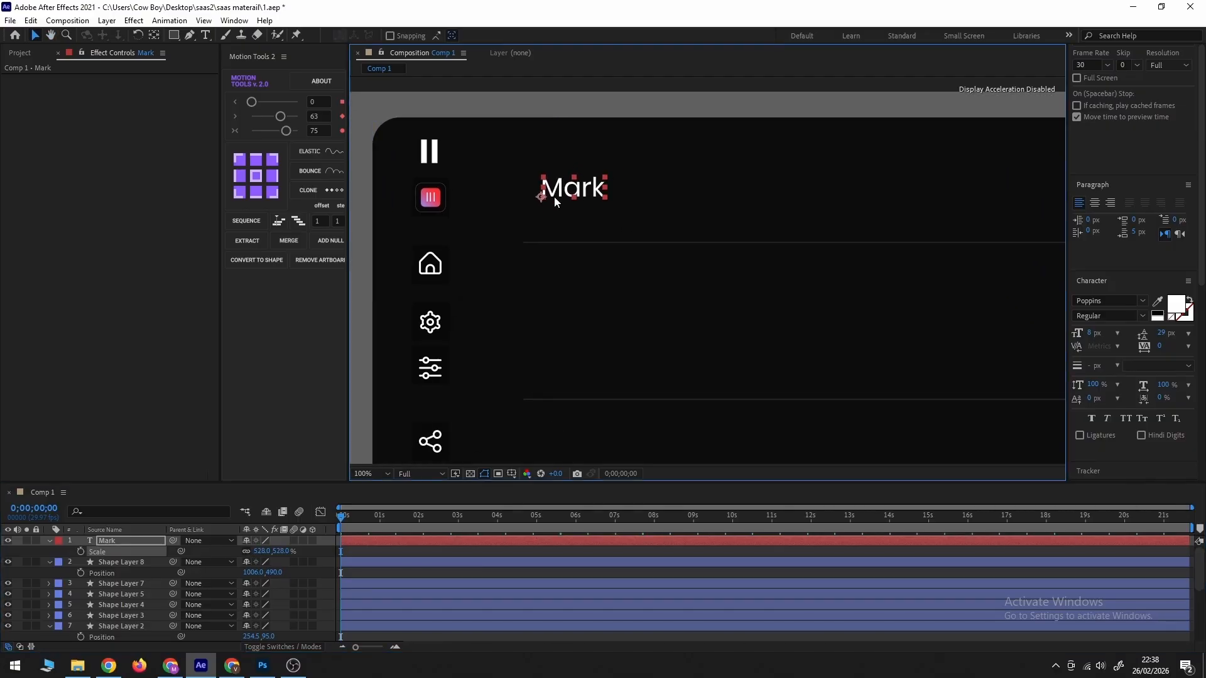
left_click_drag(541, 193, 547, 188)
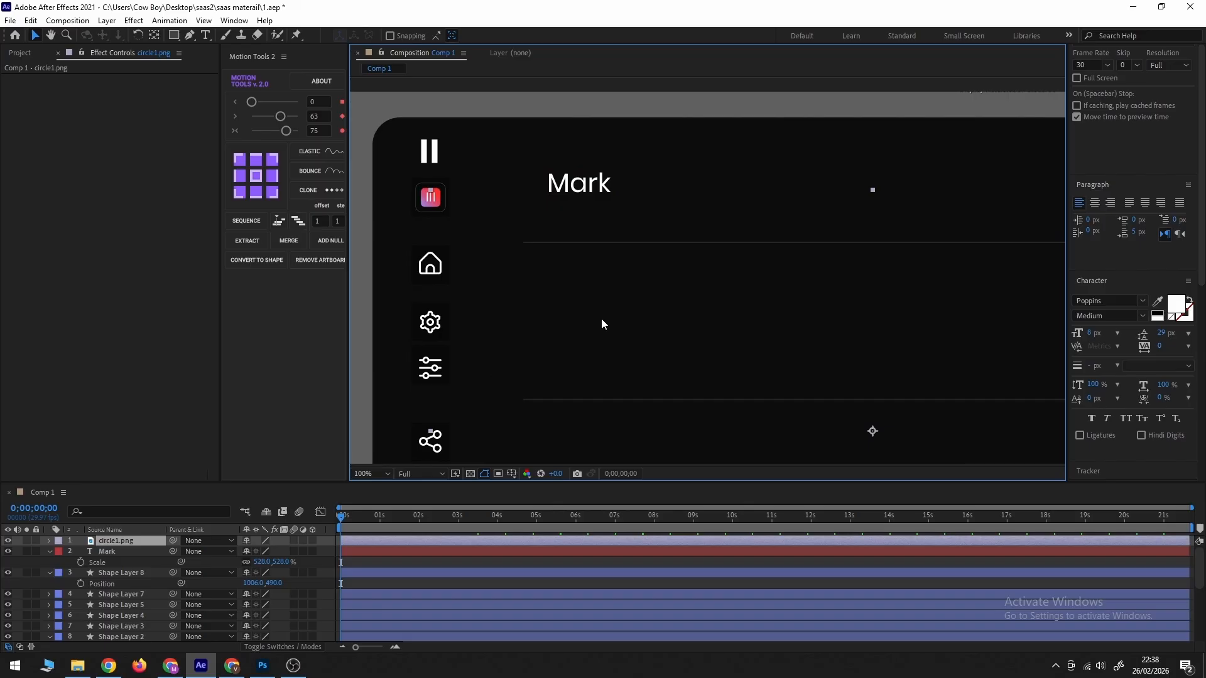
Add circle1.png to the composition over the panel and set its scale to 10%.
left_click_drag(837, 384, 746, 218)
key("s")
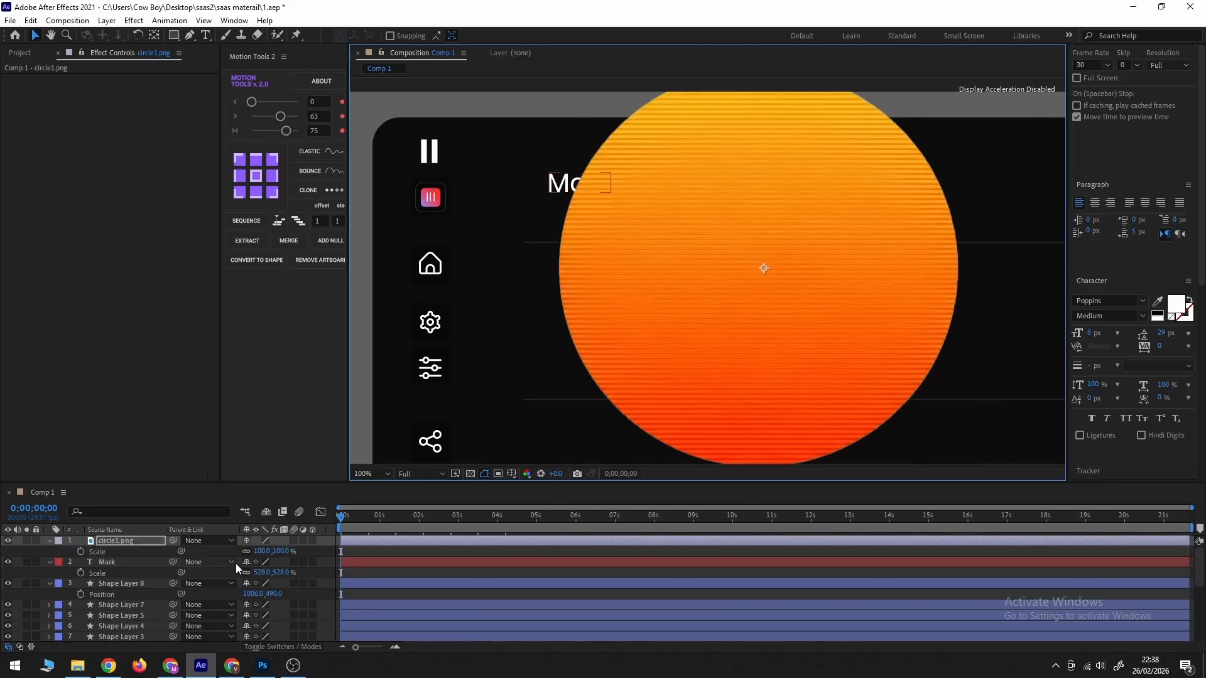
type("10")
key("Return")
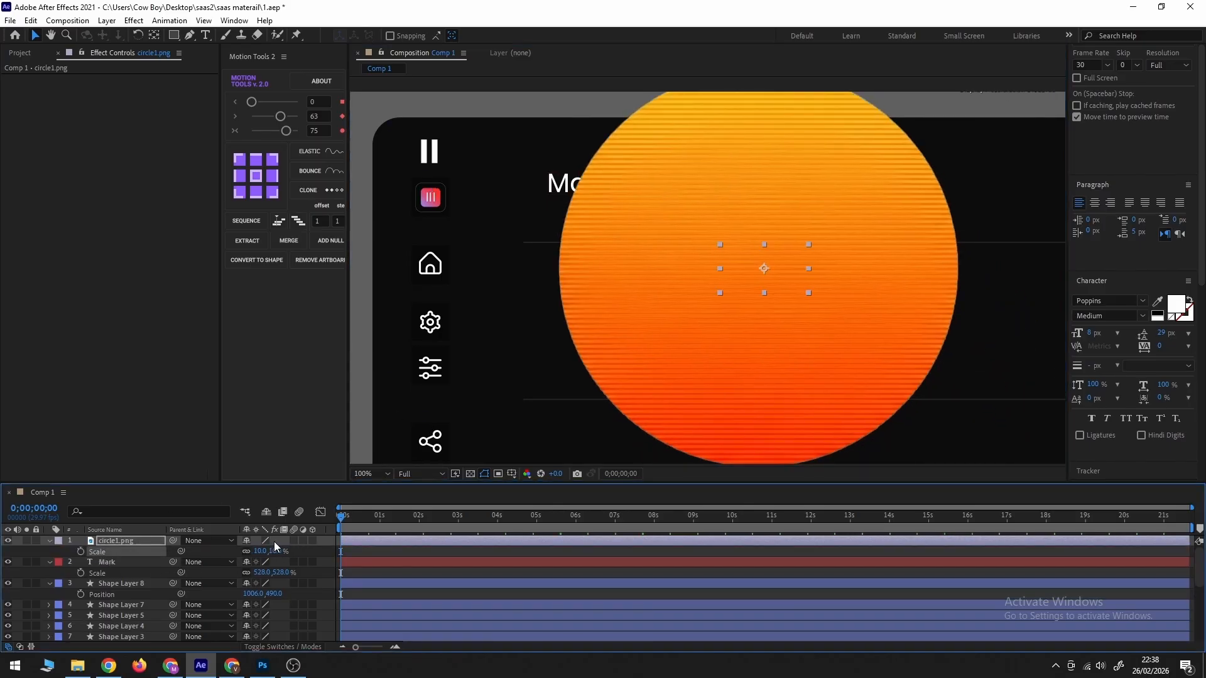
Place the orange circle in front of the name label above the upper divider, scale it to 7% and close the gap between them.
left_click_drag(759, 269, 585, 221)
left_click(540, 233)
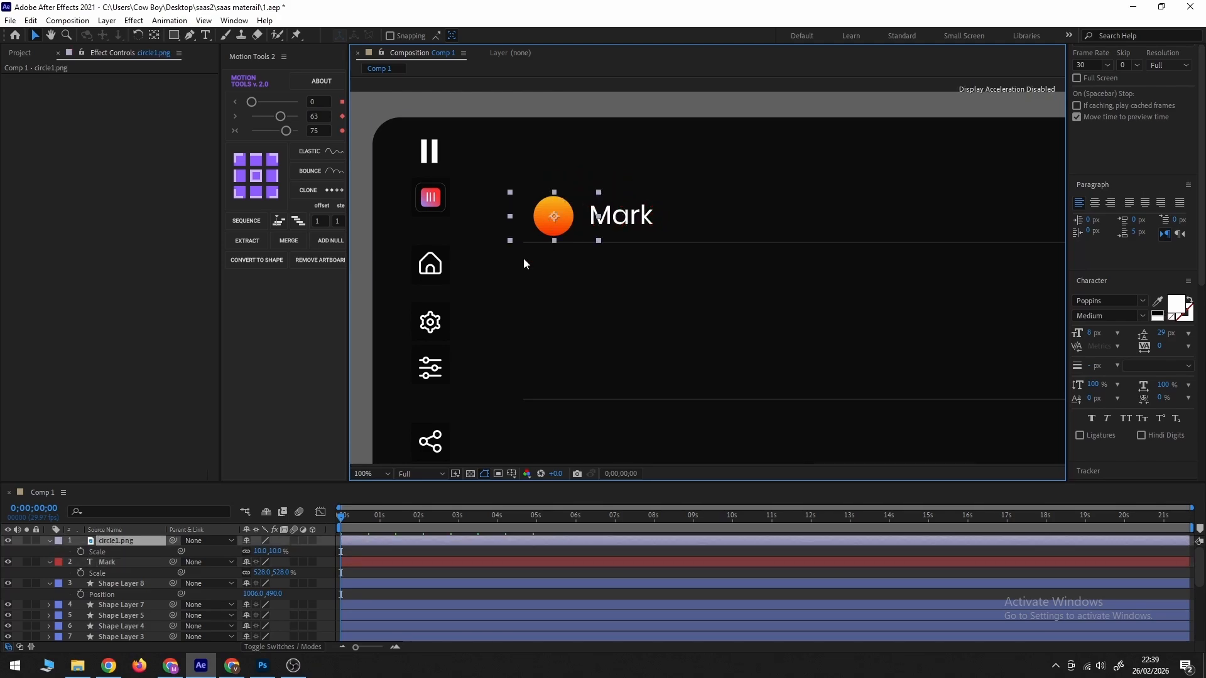
mouse_move(256, 552)
left_mouse_down()
mouse_move(236, 551)
mouse_move(255, 551)
left_mouse_up()
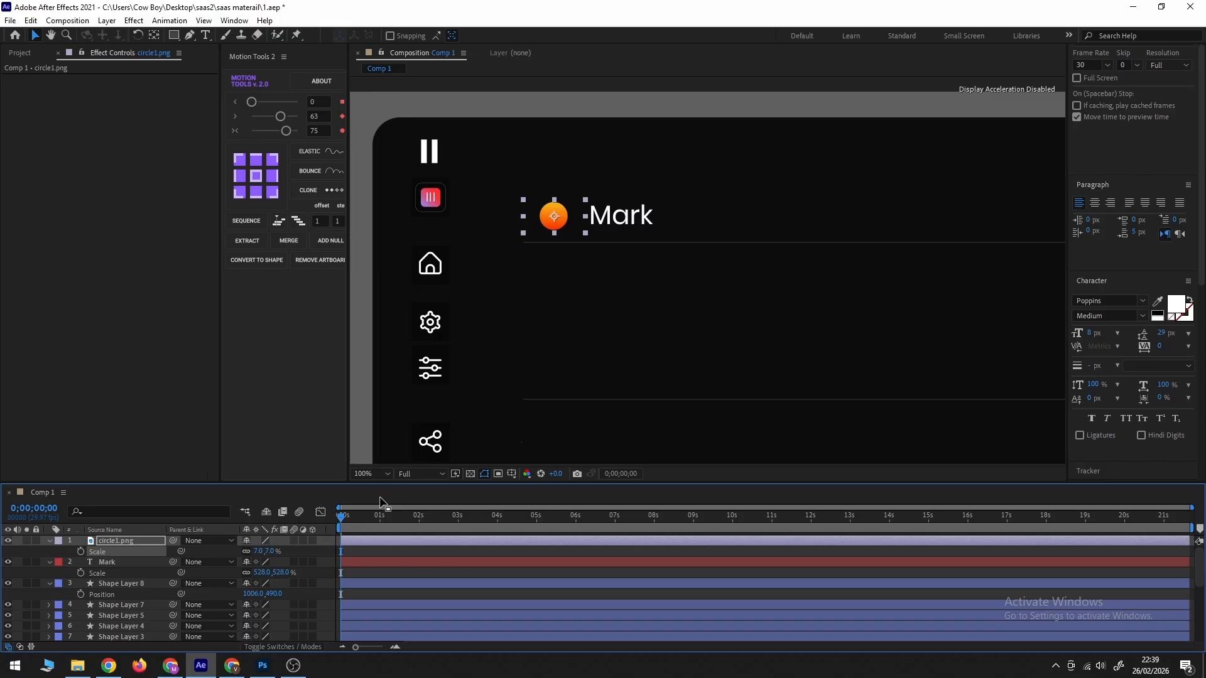
left_click(612, 221)
left_click_drag(614, 221, 600, 221)
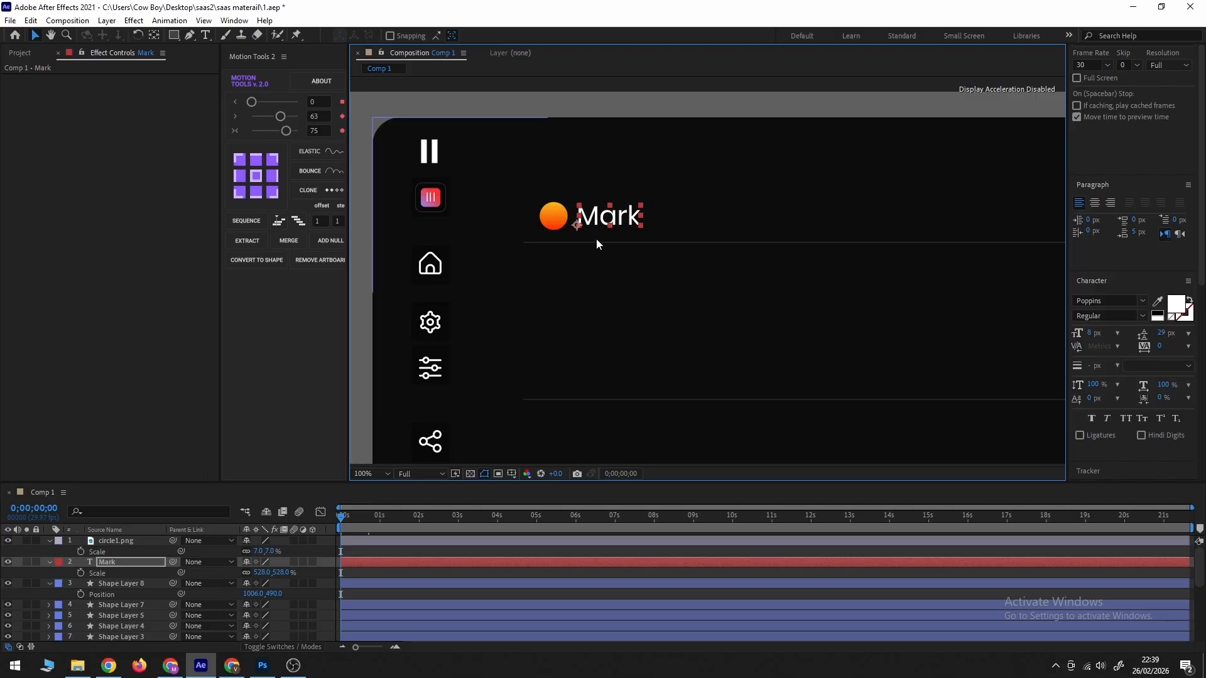
Duplicate the name label and move the copy down between the two dividers, to Y position 407.
key("ctrl+d")
key("p")
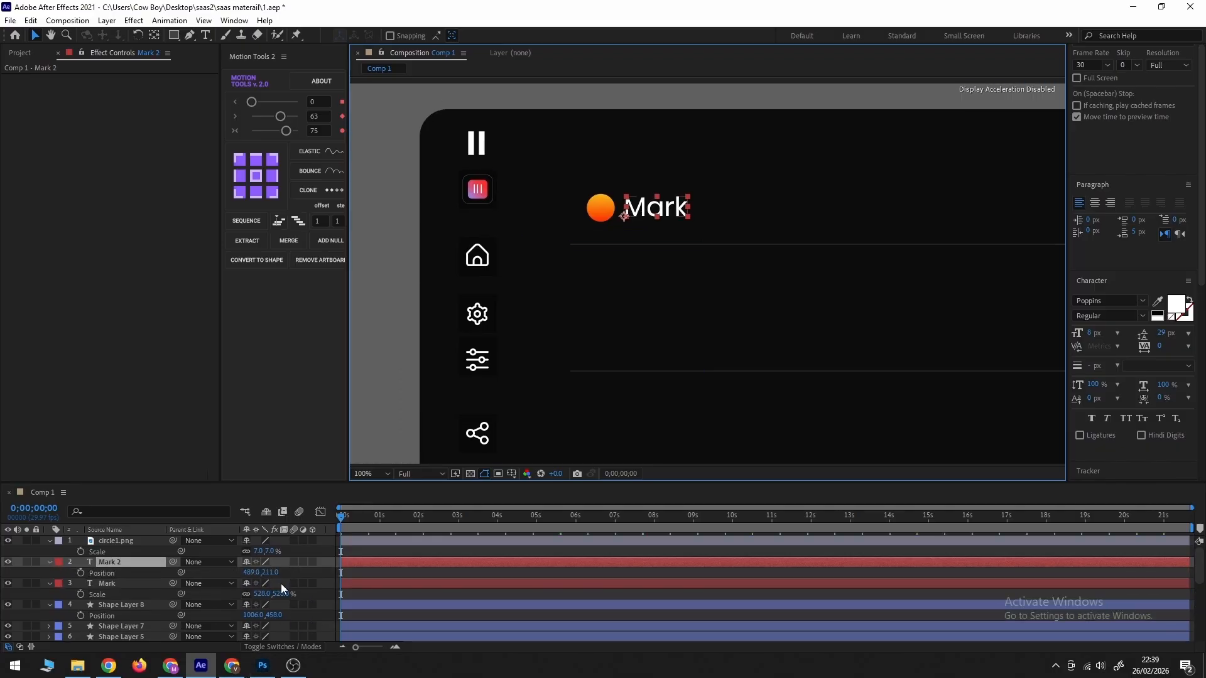
left_click_drag(274, 573, 550, 419)
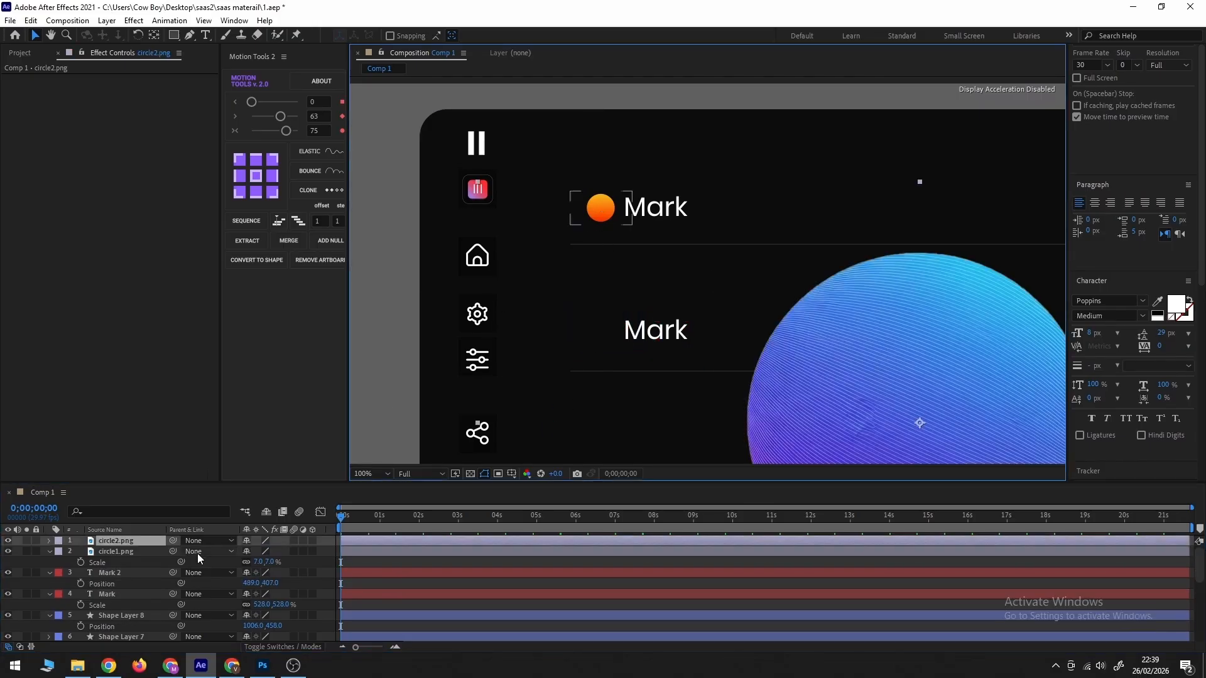
Scale circle2.png to 7% and place it in front of the lower name label.
key("s")
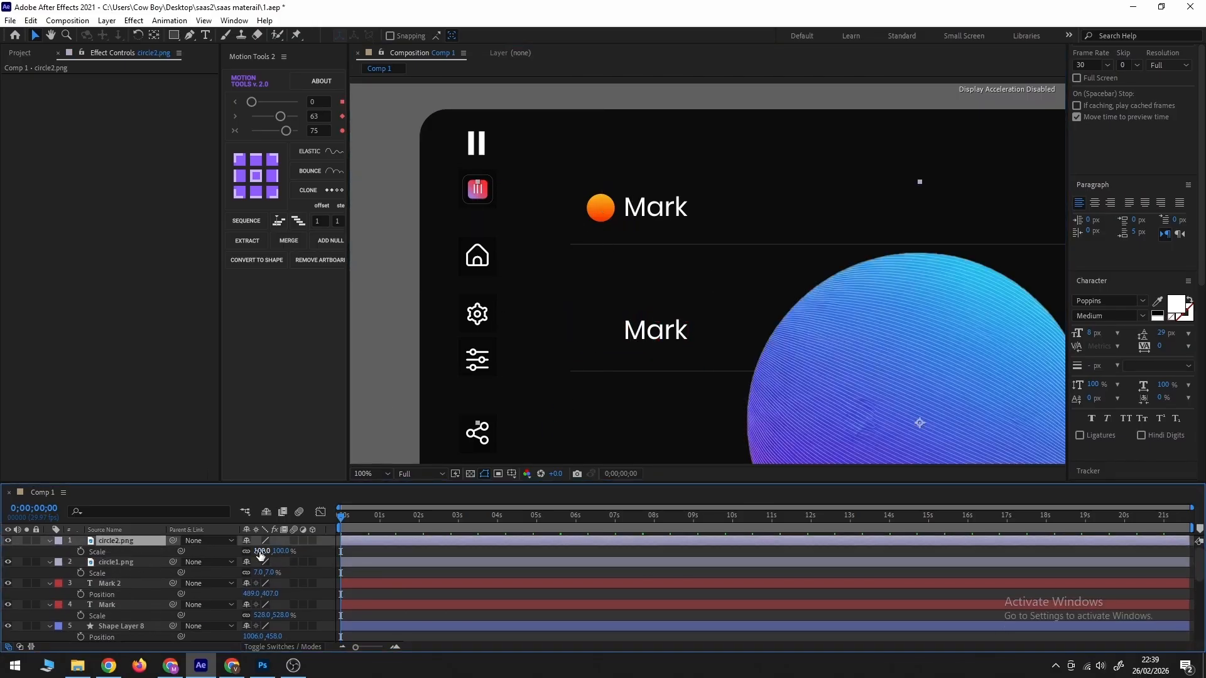
type("7")
key("Return")
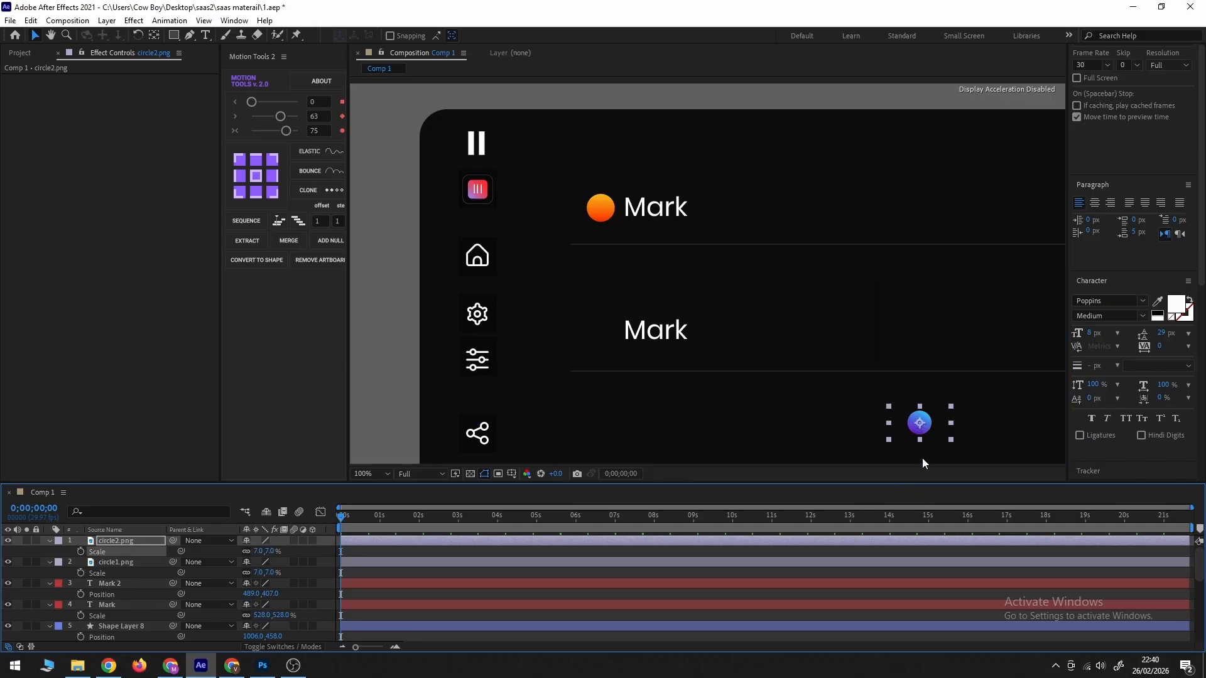
left_click_drag(930, 430, 606, 336)
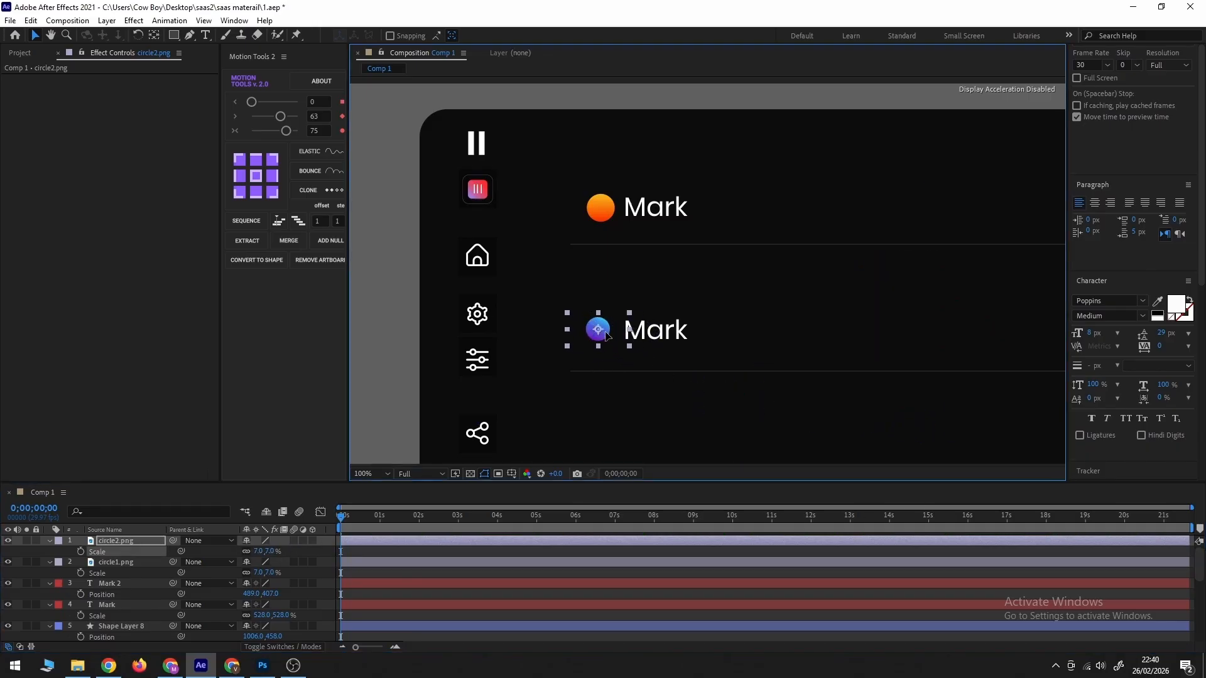
Add a vertical guide at the orange circle's left edge, scale the blue circle to 8% and nudge it into line.
key("ctrl+r")
left_click_drag(355, 180, 590, 228)
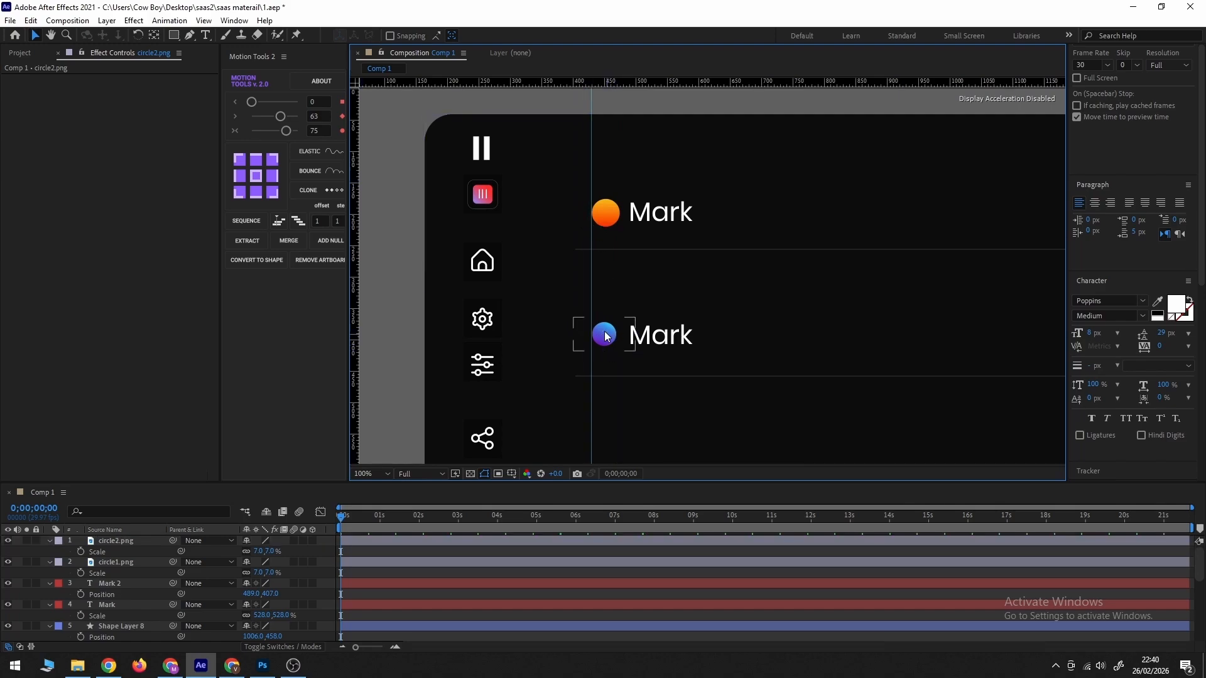
left_click(258, 551)
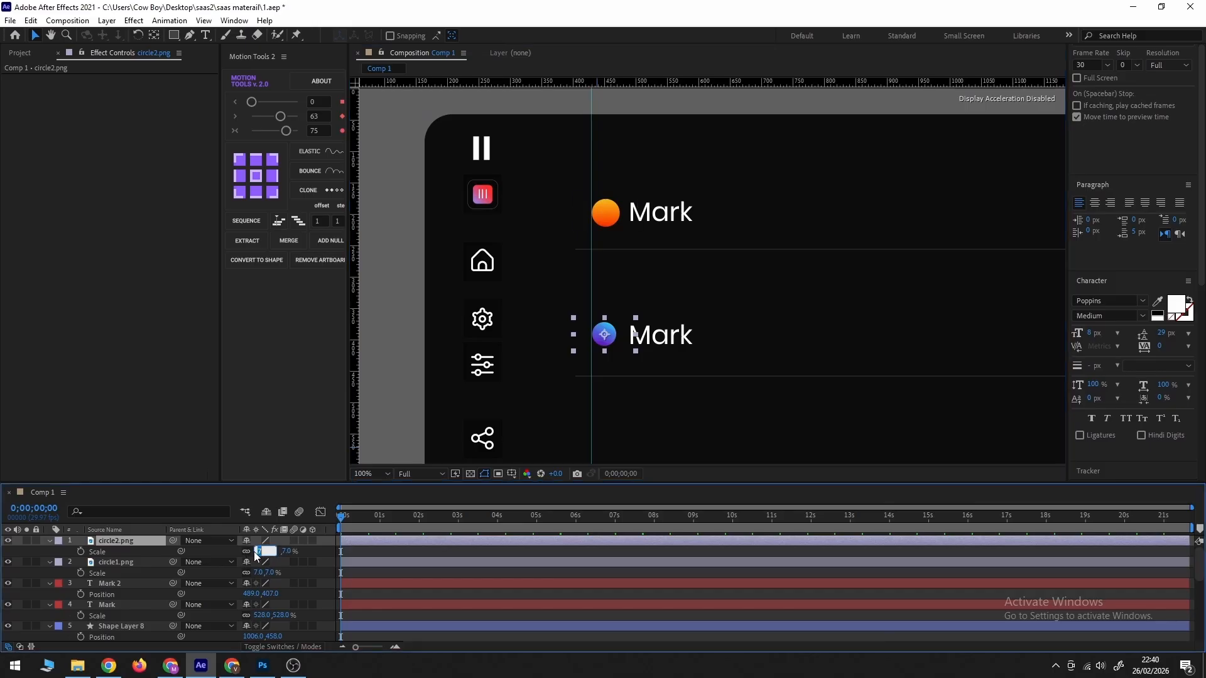
key("Return")
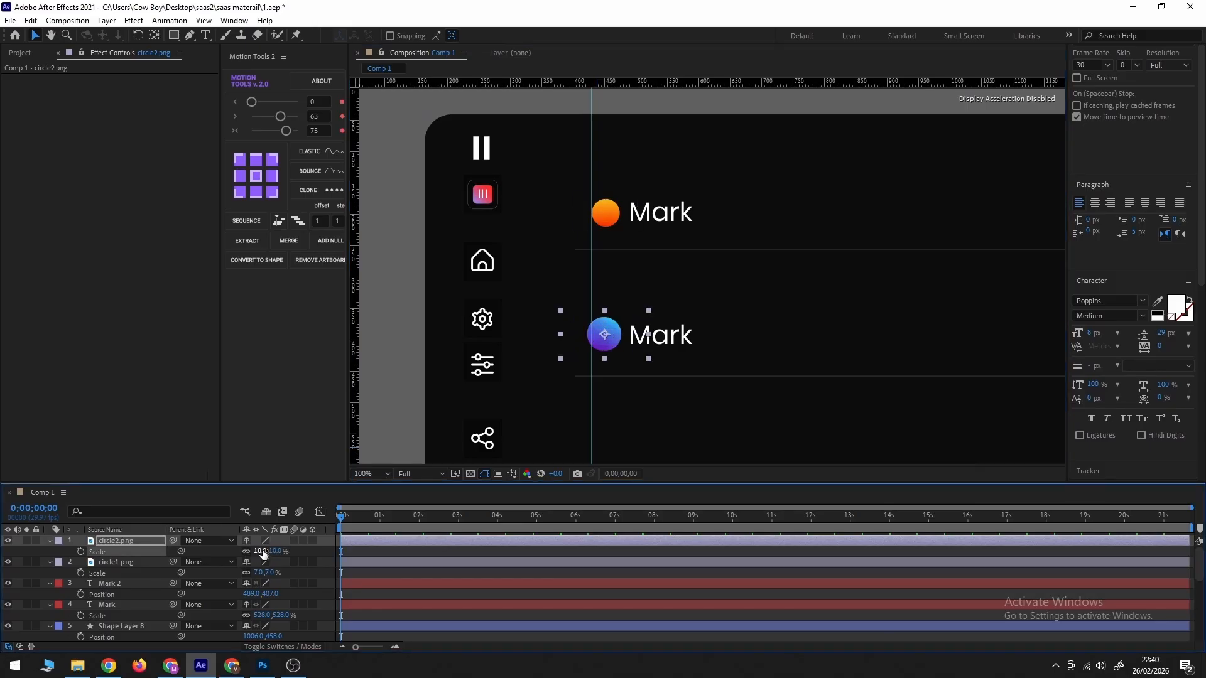
key("Return")
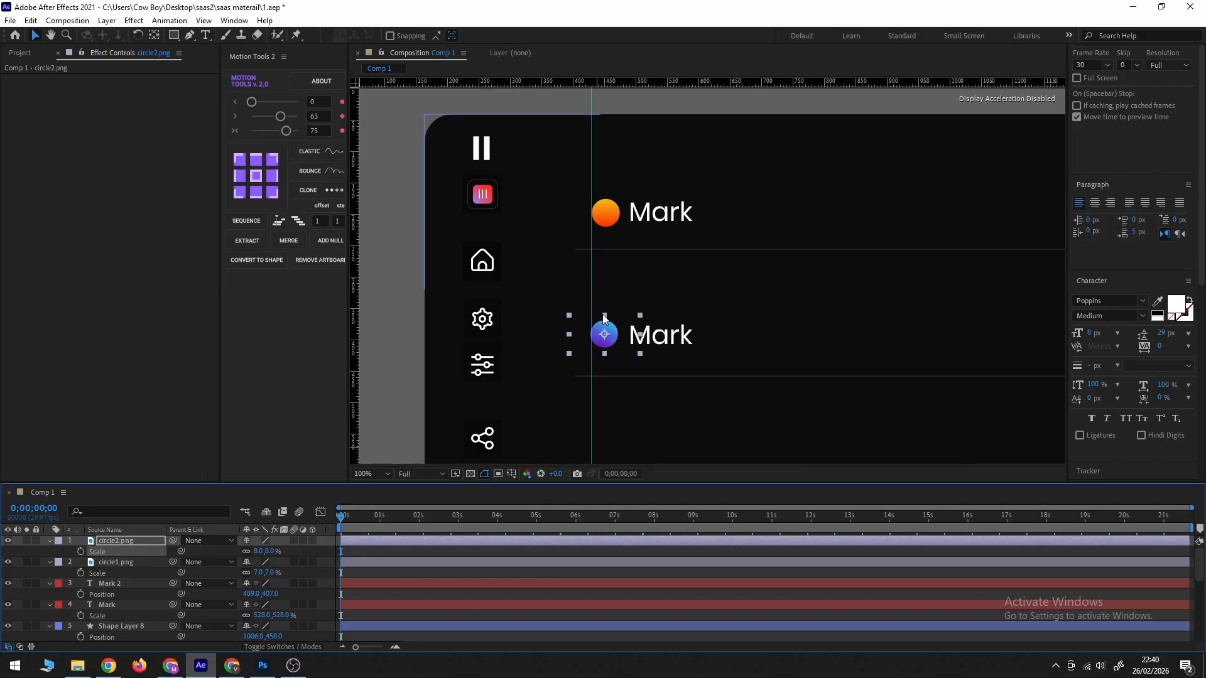
key("Right")
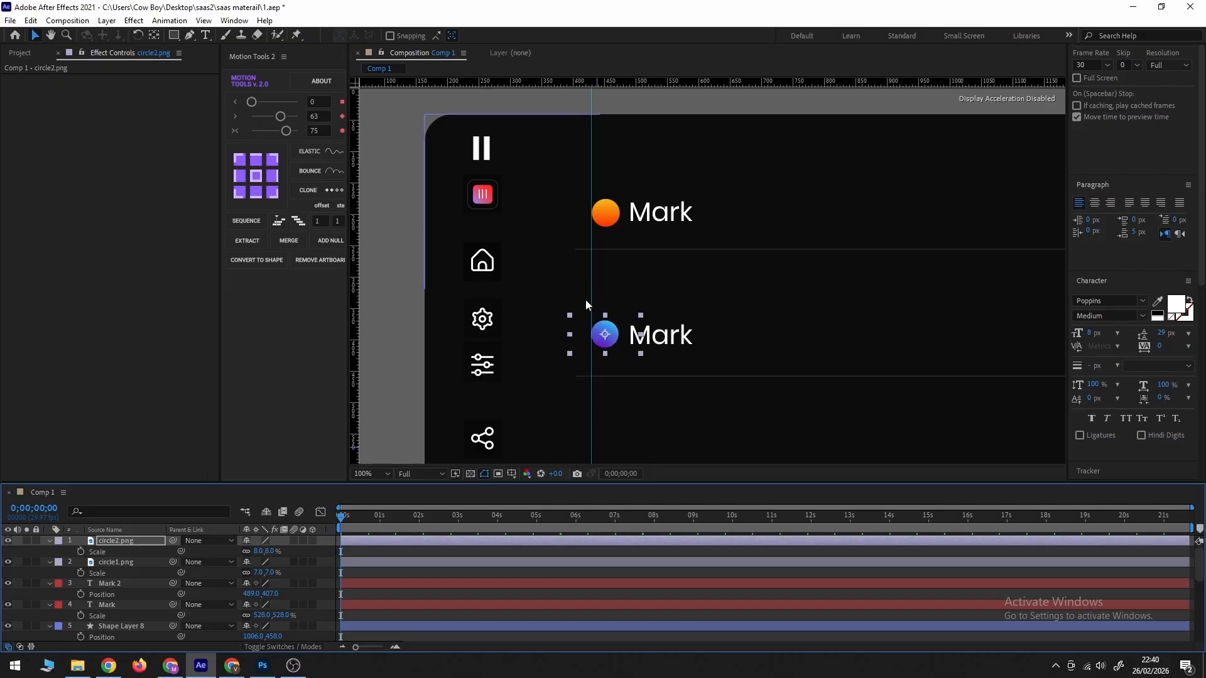
left_click_drag(355, 118, 619, 151)
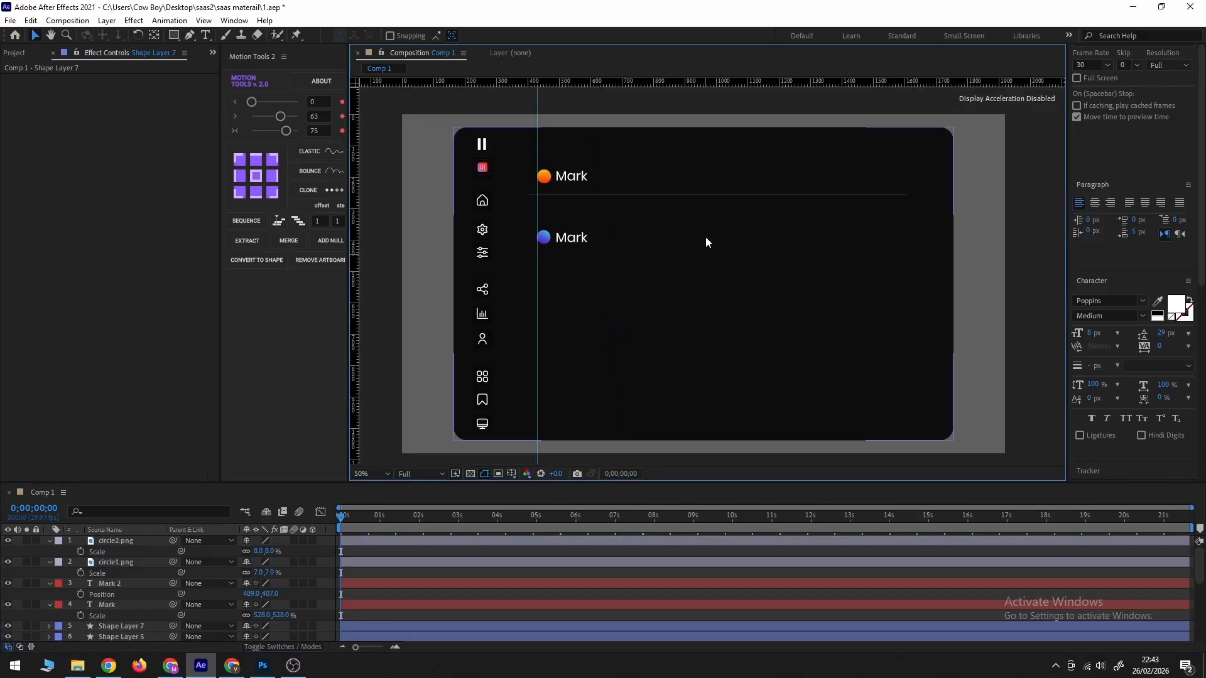
Move the upper divider line down to Y position 390.
left_click(710, 196)
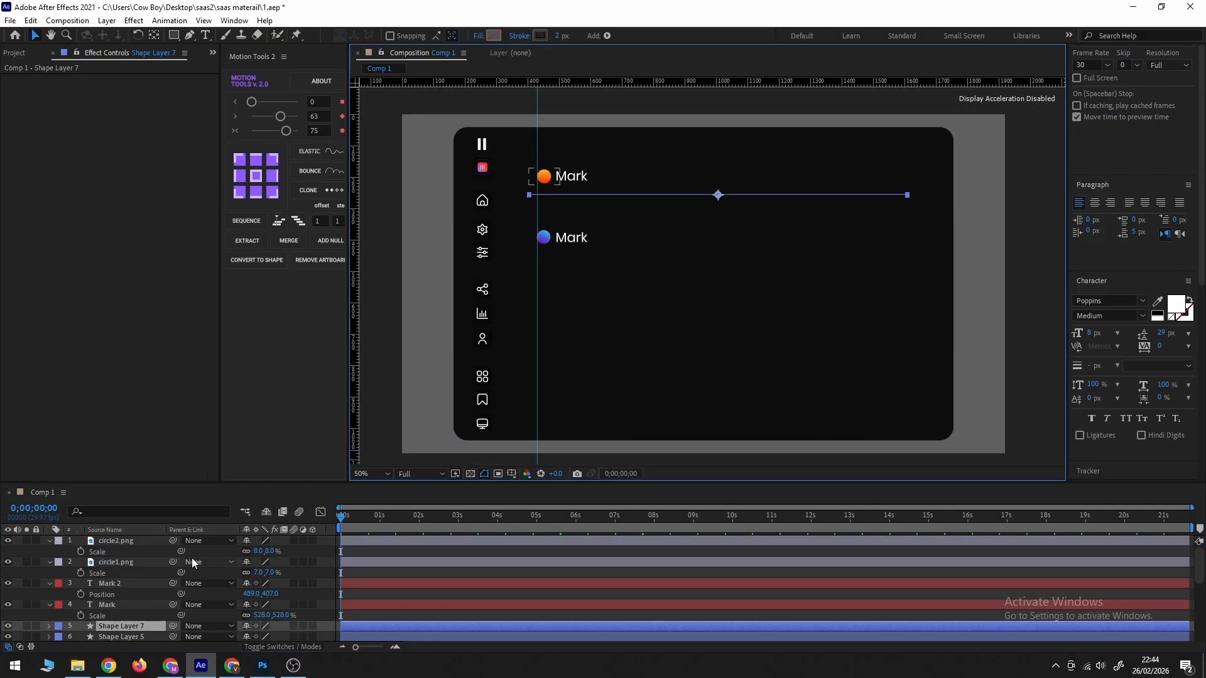
key("p")
left_click_drag(285, 634, 357, 640)
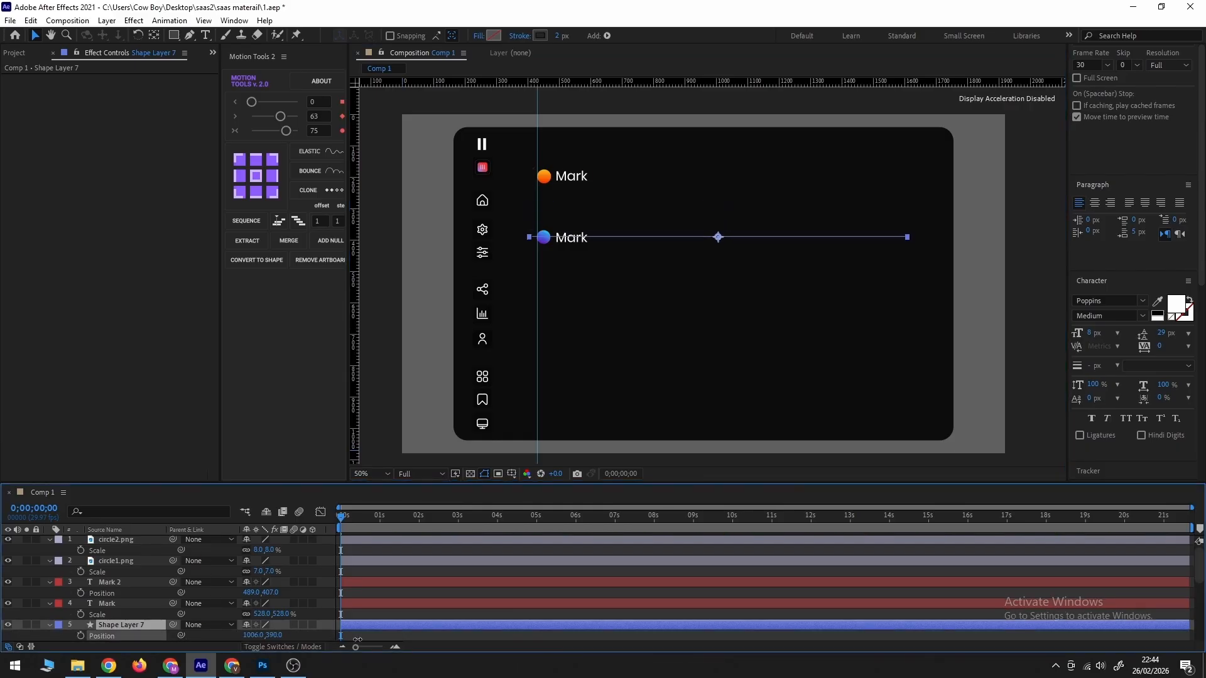
Duplicate the upper name label and place the copy beneath it at position 439, 292.
left_click(582, 179)
key("ctrl+d")
key("p")
left_click_drag(267, 618, 219, 614)
Replace the duplicated label's text with "[Whispering] Hey. Have you heard the big news ?".
scroll(560, 213, "up", 2)
double_click(496, 282)
type("Whispering]")
key("Home")
type("[")
key("End")
scroll(571, 266, "down", 2)
type("Hey. Have you heard")
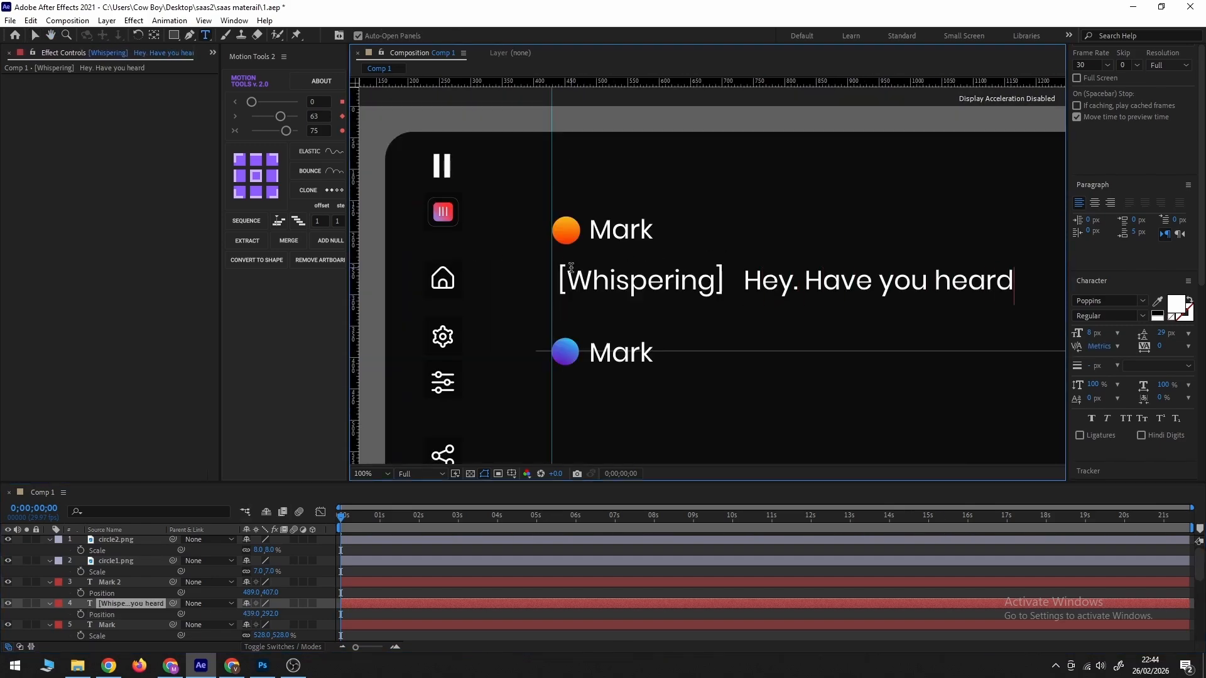
type(" the")
scroll(737, 289, "down", 2)
type("big news ?")
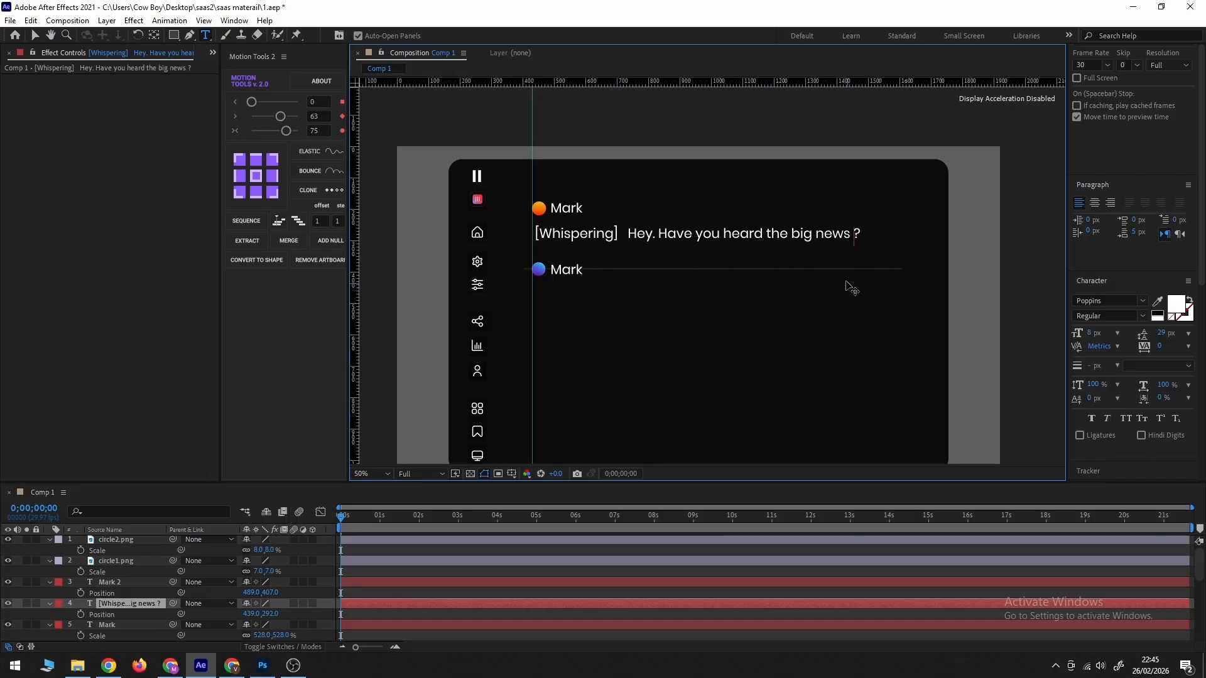
Scale the message line to 395% and align its start with the name label above, using the vertical guide.
left_click(35, 36)
key("s")
left_click_drag(263, 615, 179, 614)
scroll(578, 232, "up", 1)
left_click_drag(674, 238, 706, 238)
scroll(597, 231, "down", 1)
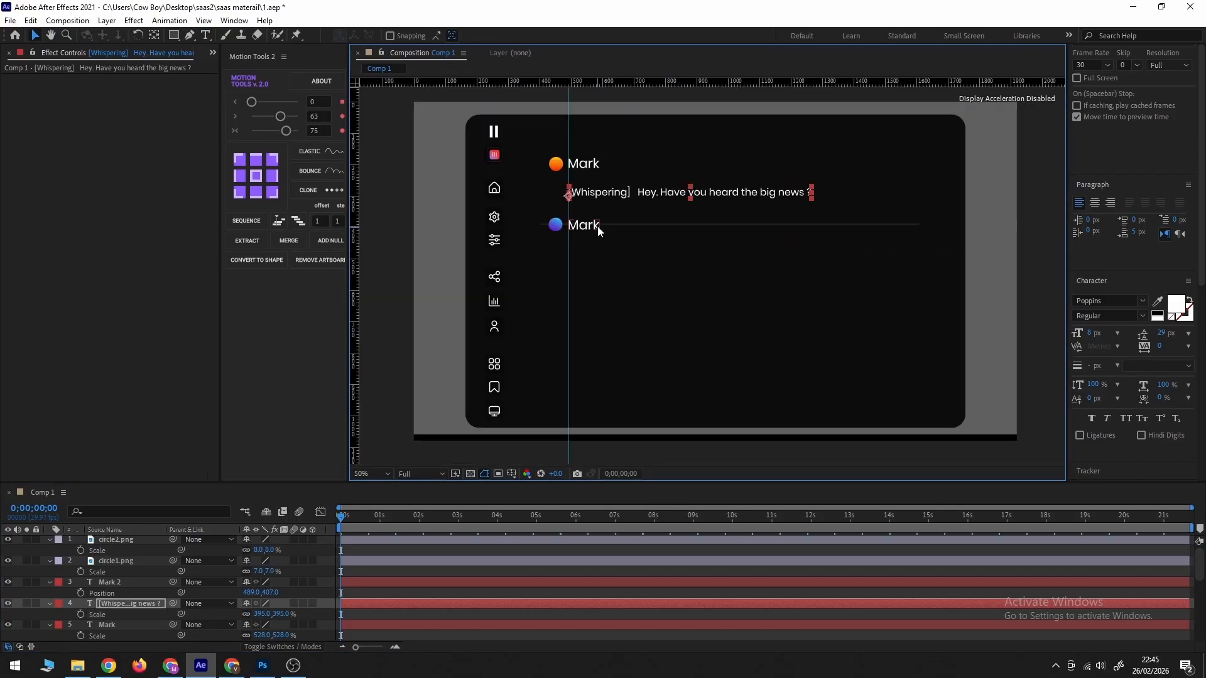
Move the lower name label and its blue circle down together below the divider, with the label at Y position 467.
left_click(598, 227)
left_click(153, 546, "ctrl")
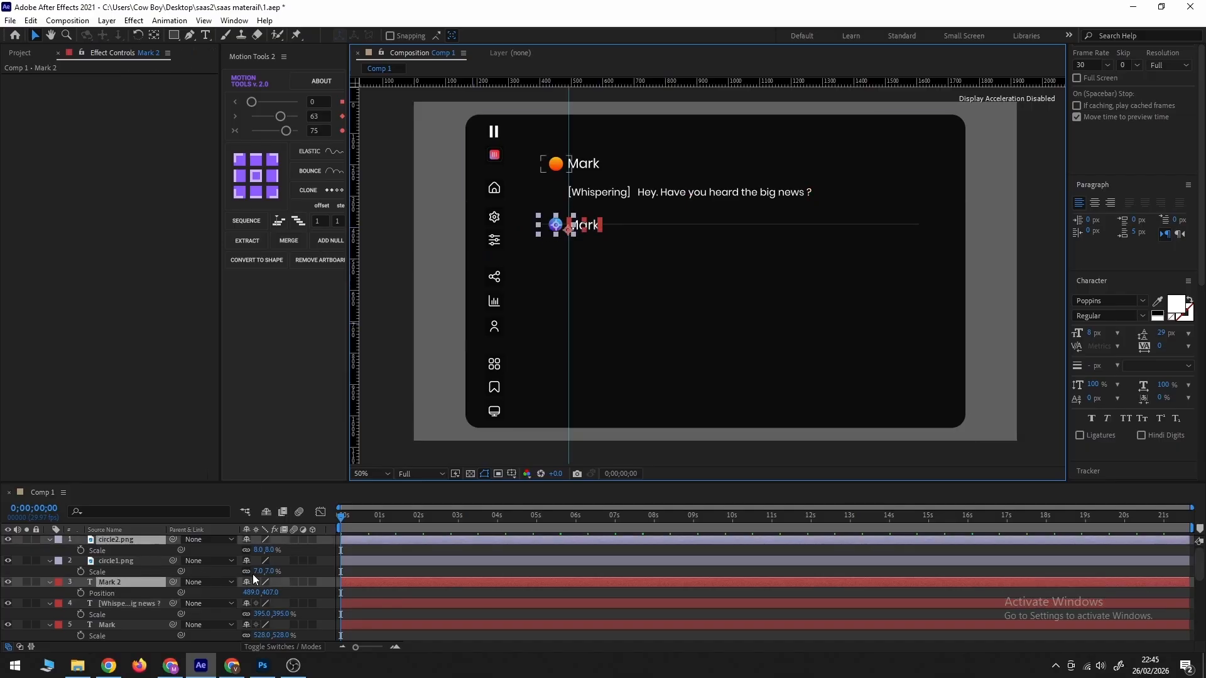
left_click_drag(277, 594, 304, 593)
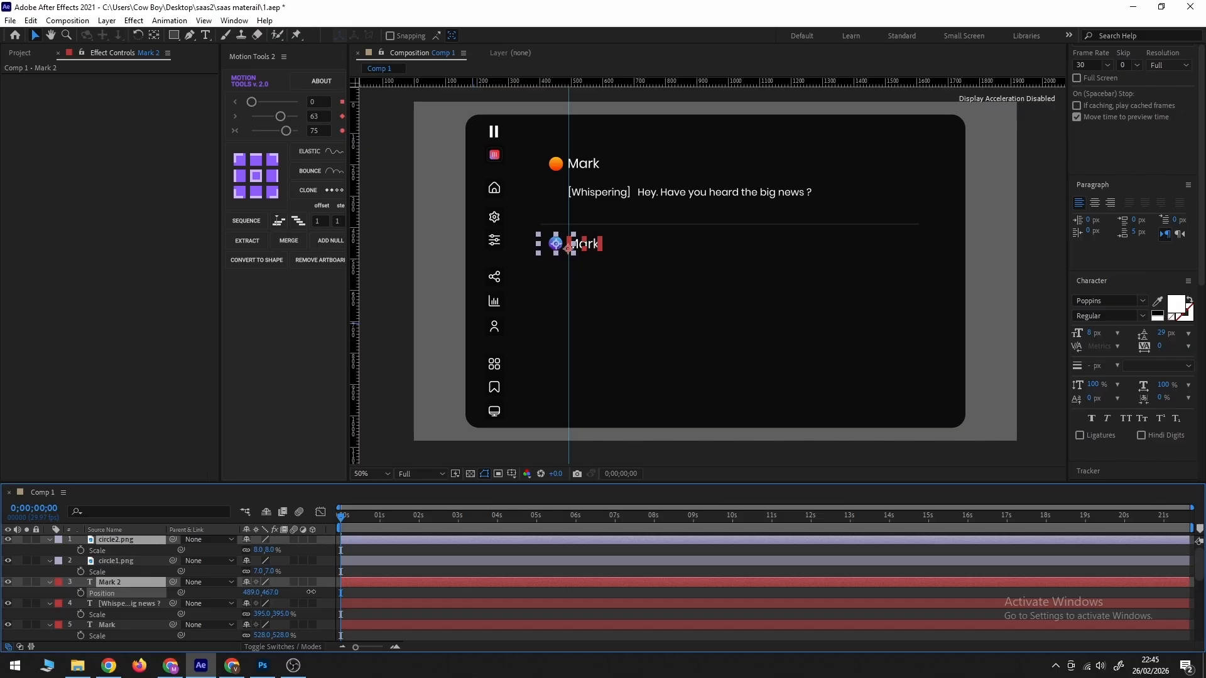
Replace the lower label's text with the second speaker's first name.
type("M")
type("ar")
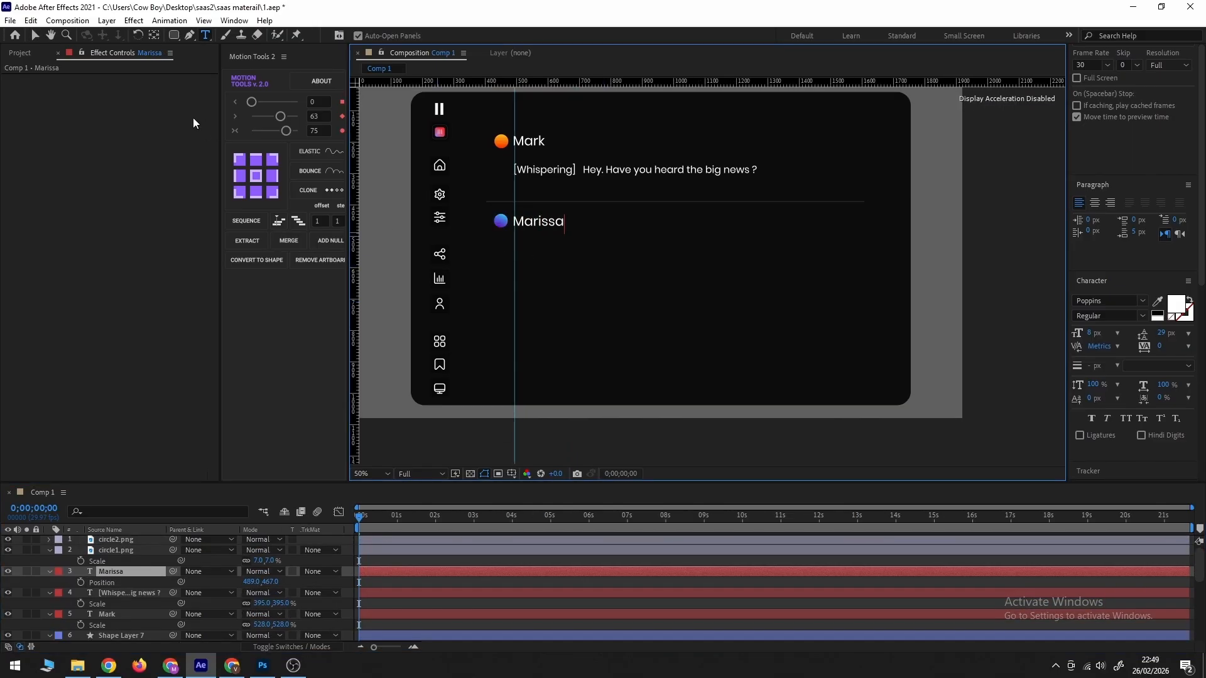
left_click(35, 35)
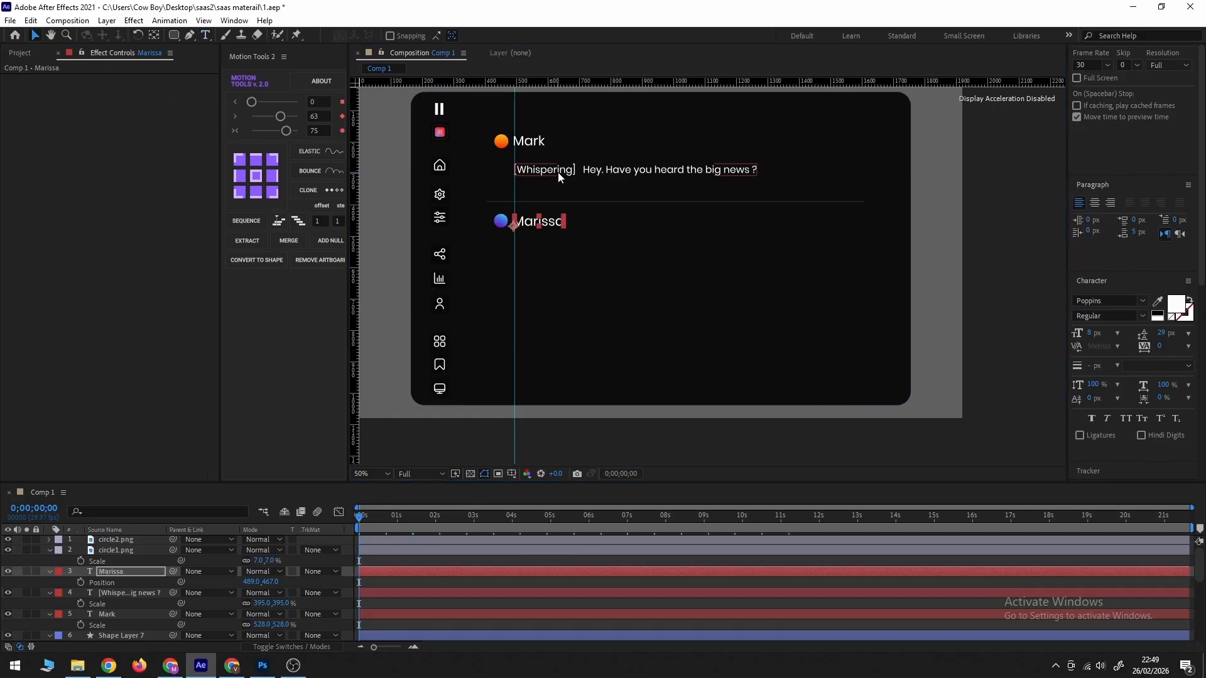
Draw a filled rounded rectangle over the word "[Whispering]" in the first message and center its anchor point.
left_click(1010, 201)
left_click(174, 37)
scroll(518, 175, "up", 1)
mouse_move(471, 152)
left_mouse_down()
mouse_move(813, 345)
mouse_move(844, 383)
mouse_move(770, 332)
left_mouse_up()
mouse_move(607, 225)
left_mouse_down()
mouse_move(673, 261)
mouse_move(746, 260)
left_mouse_up()
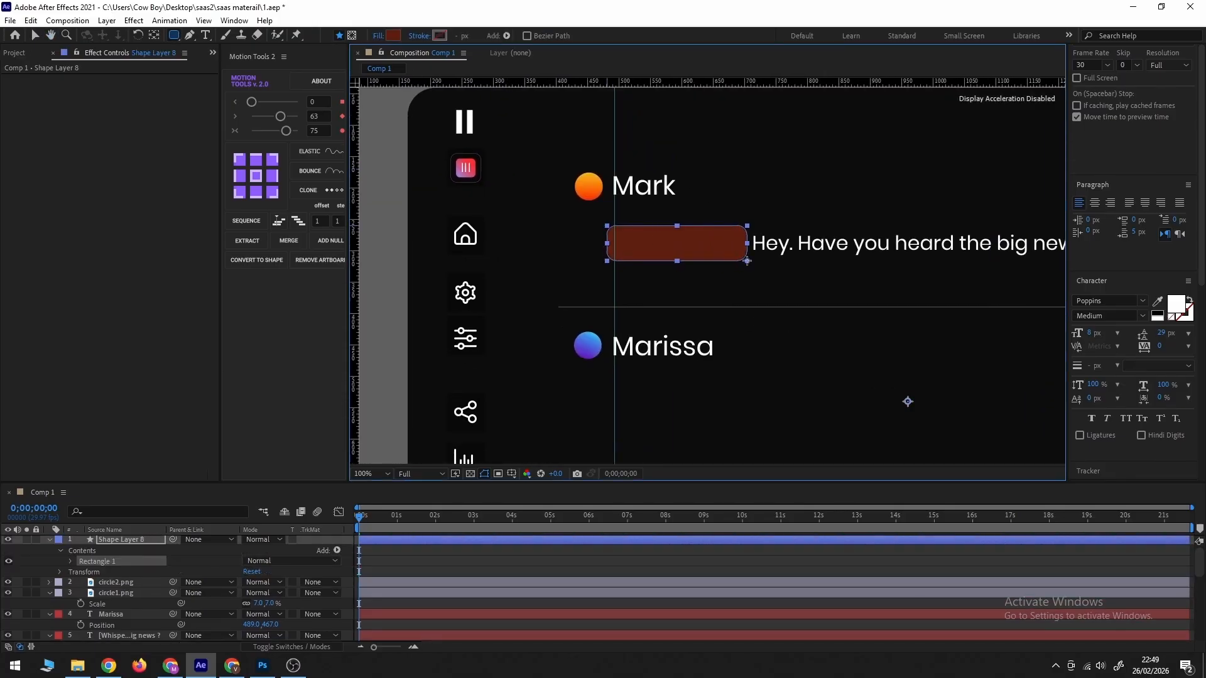
left_click(260, 182)
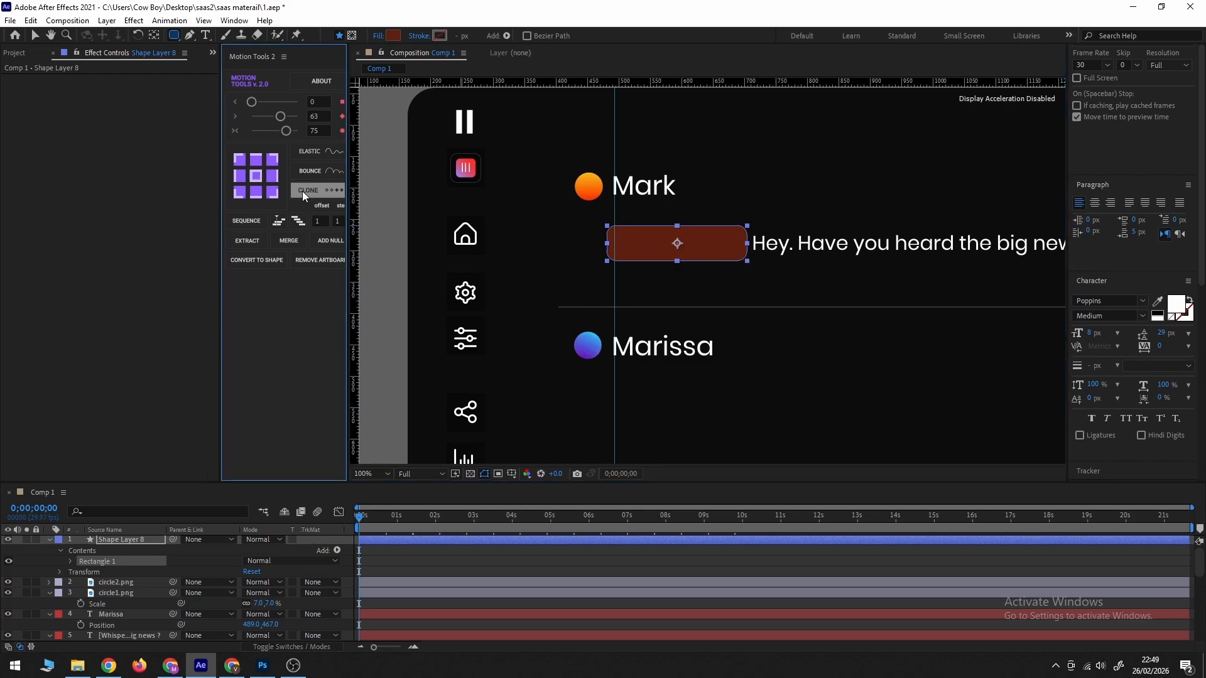
Keep the rounded rectangle's fill color at 5E1D0E and set its blending mode to Add.
left_click(392, 36)
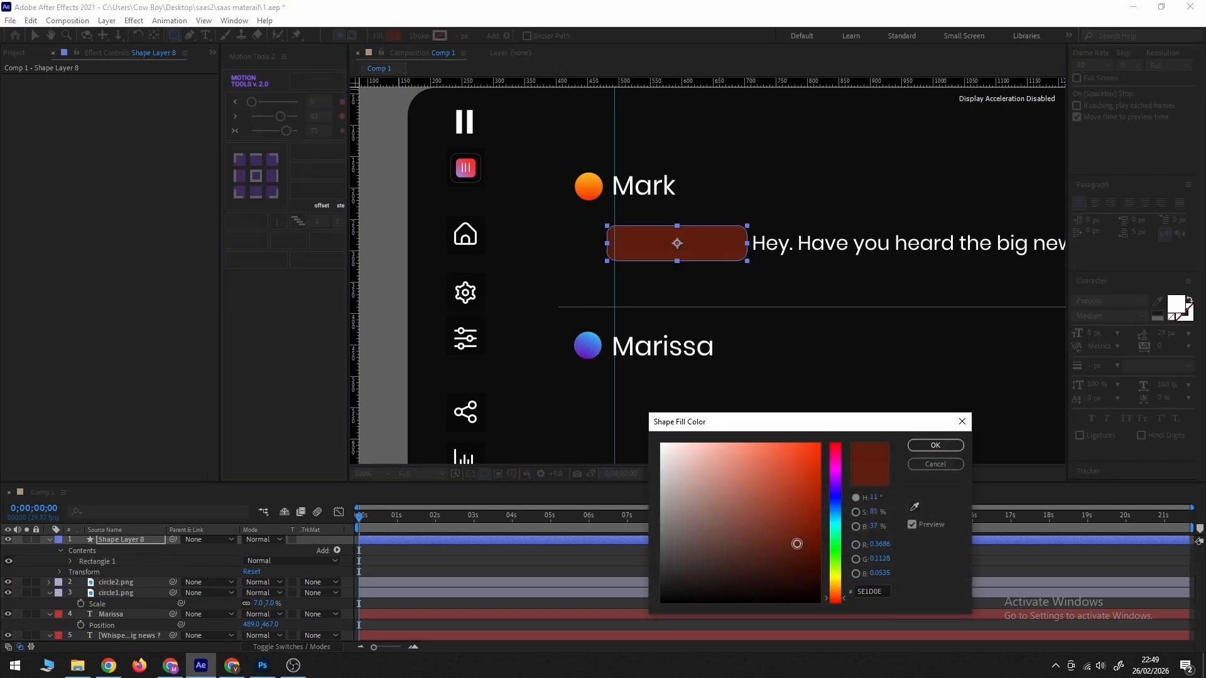
left_click(935, 445)
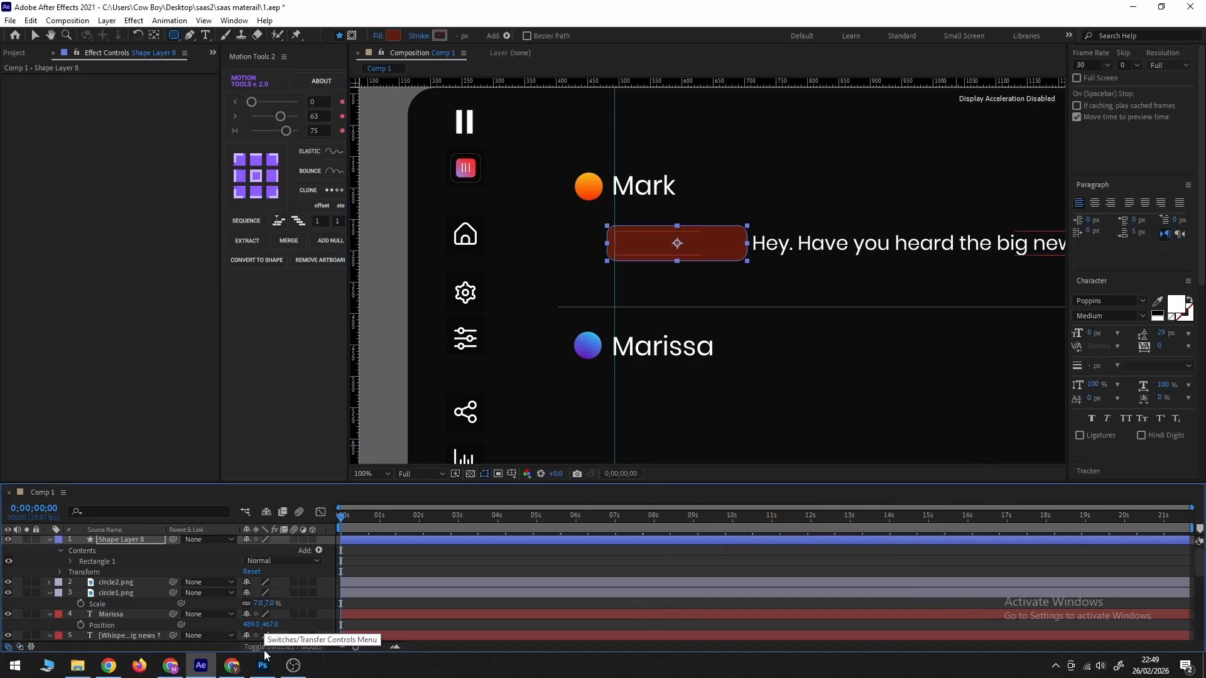
left_click(249, 544)
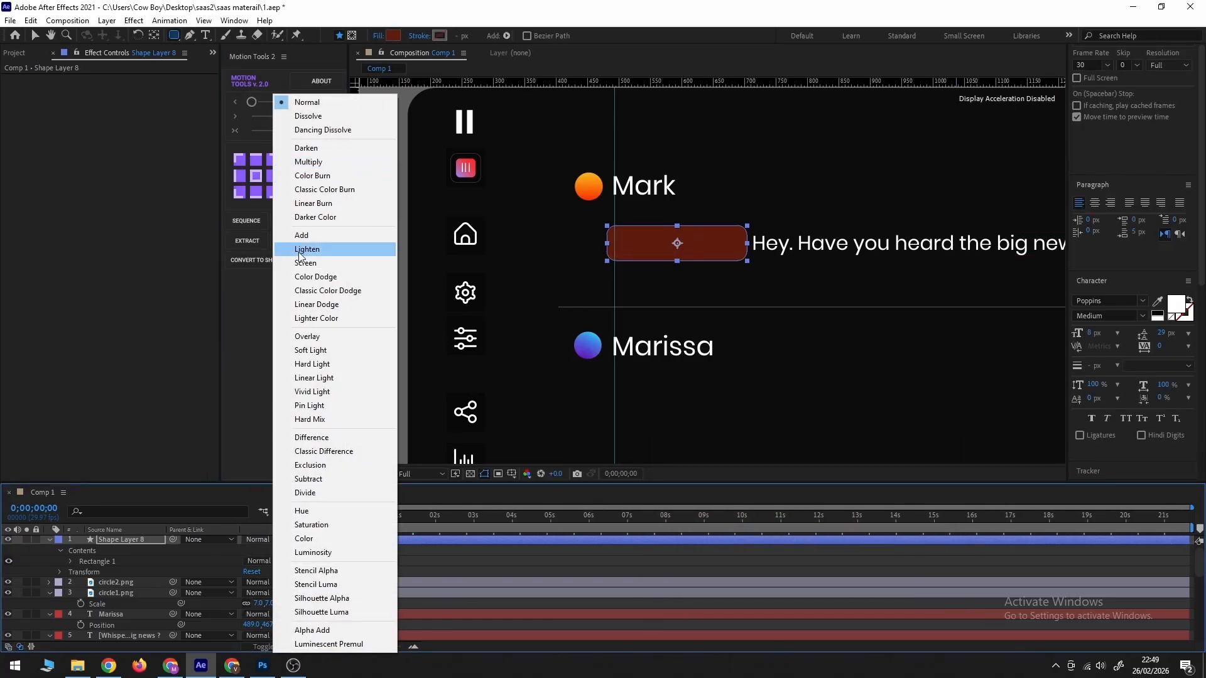
left_click(303, 237)
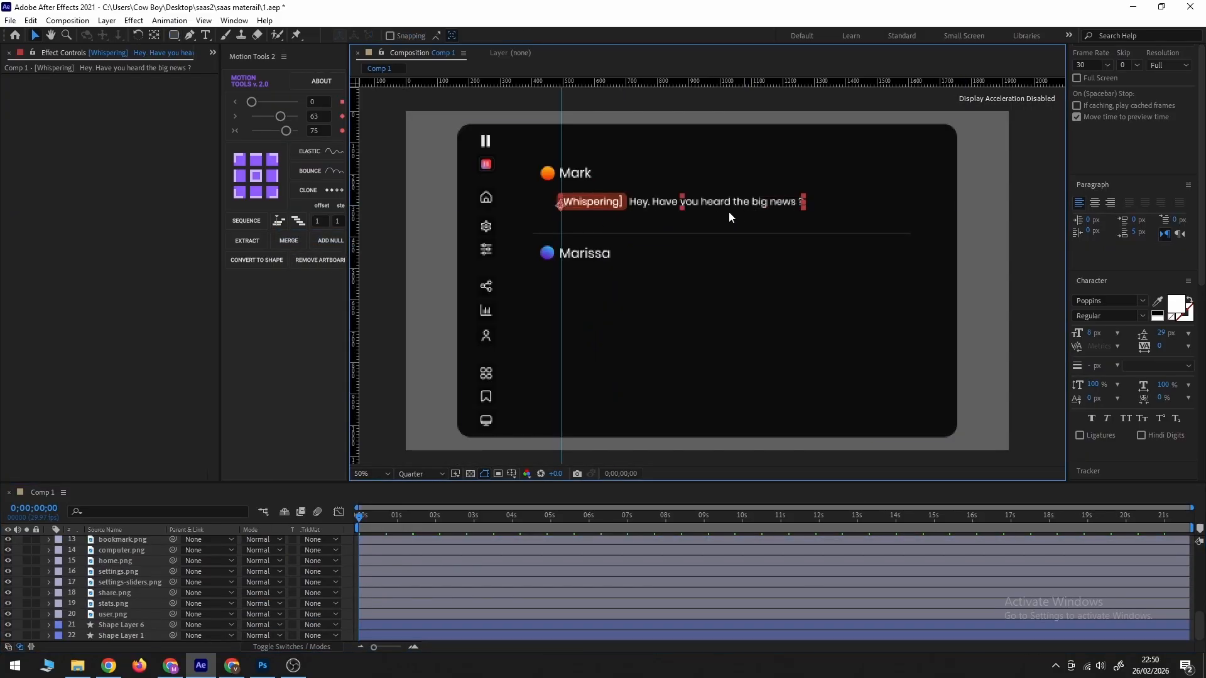
Duplicate the message line and move the copy below the second name label to Y position 556.
key("ctrl+d")
key("u")
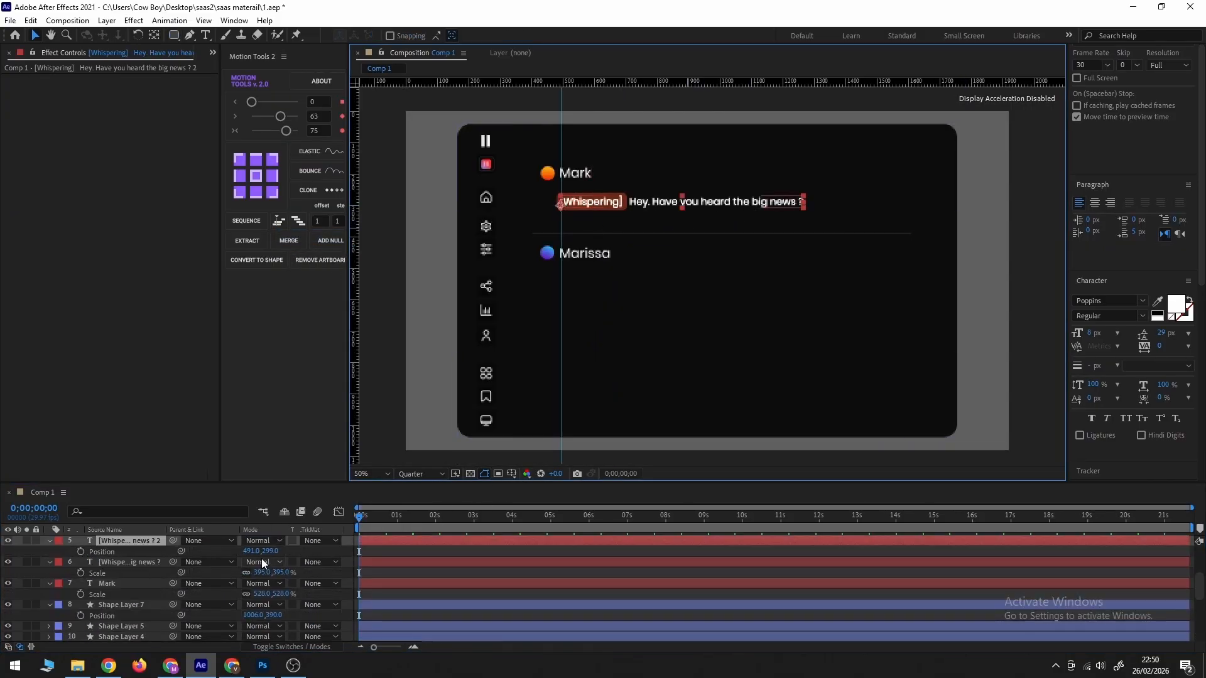
left_click_drag(270, 551, 434, 550)
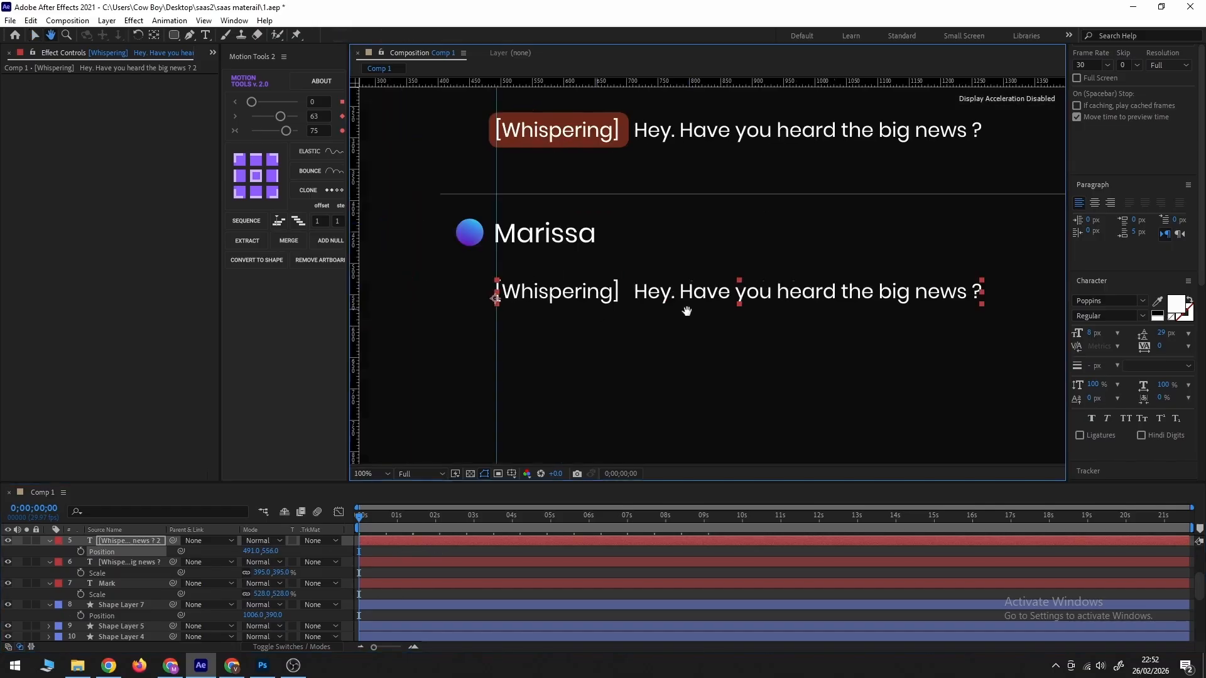
Replace the copied message with "Hey! Wait... Why are we whispering" and open a gap before "Why".
key("ctrl+a")
type("Hey\"!")
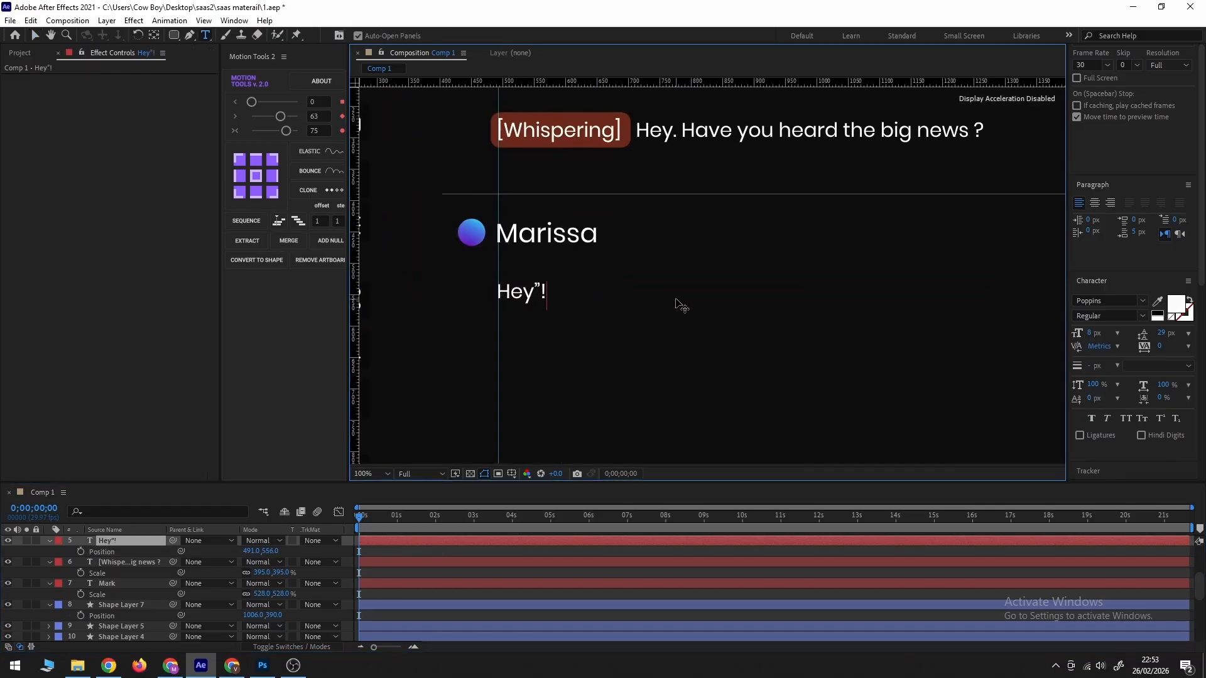
type(" Wait...  Why")
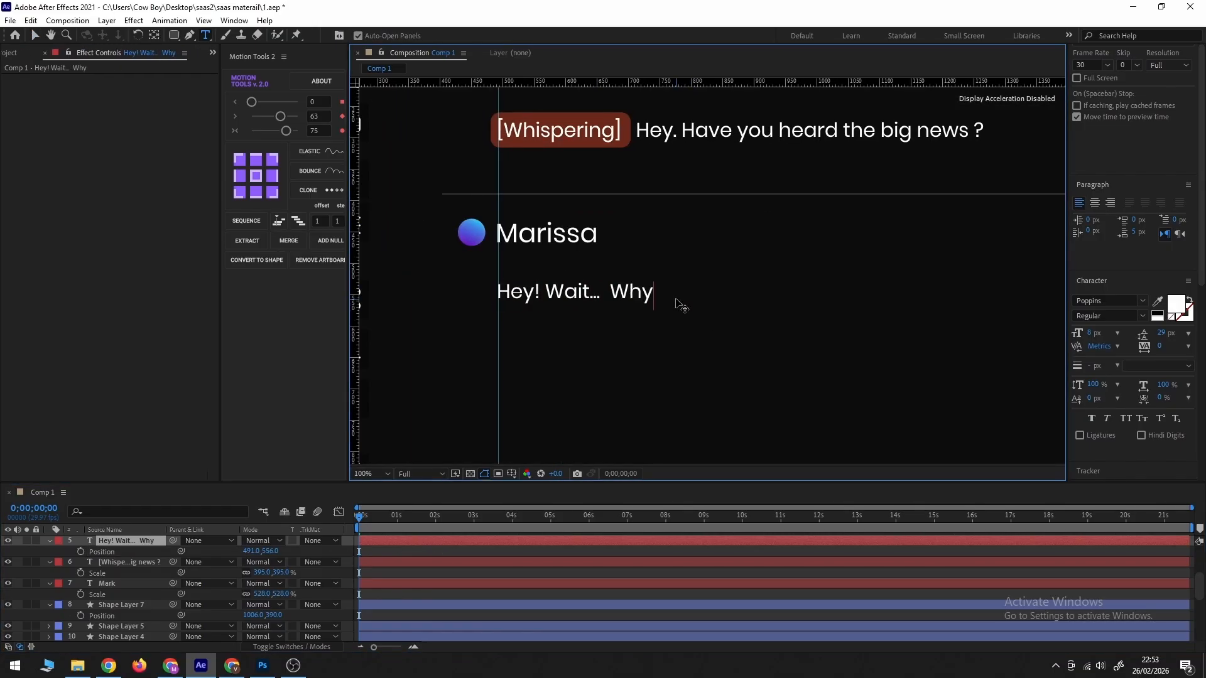
type("  are  we ")
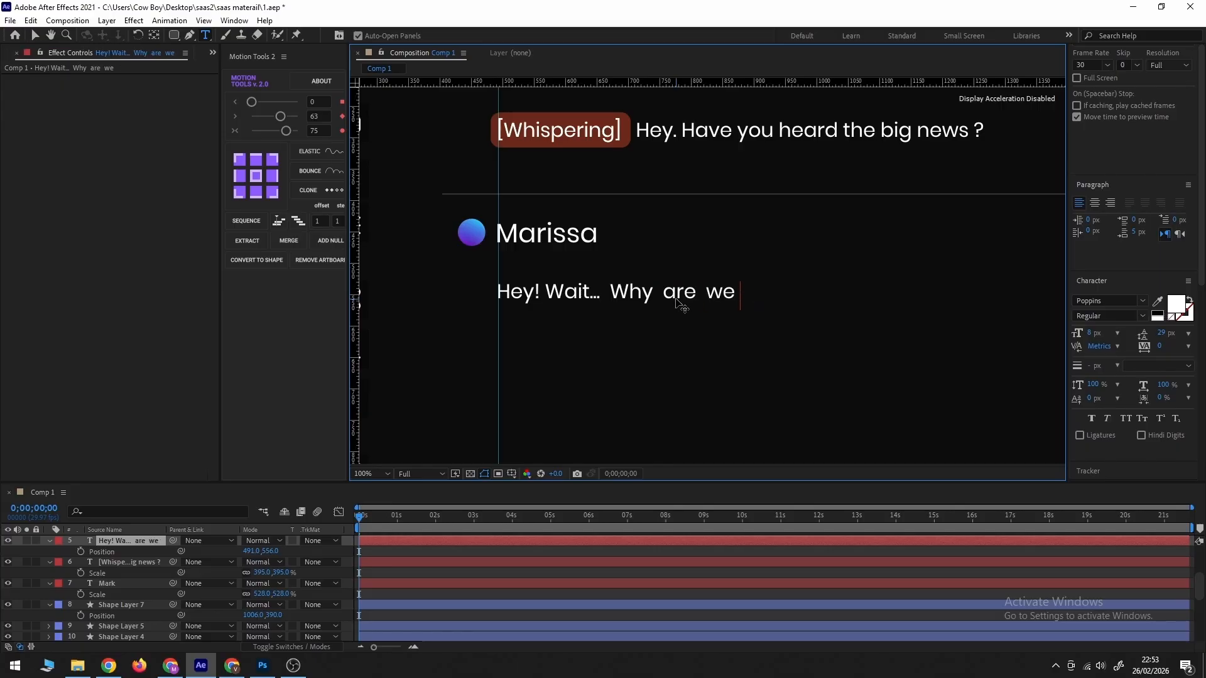
type(" whispering")
left_click(610, 293)
Duplicate the second message line and replace the copy's text with "[Whispering]".
key("Escape")
key("v")
key("ctrl+d")
double_click(726, 293)
type("[")
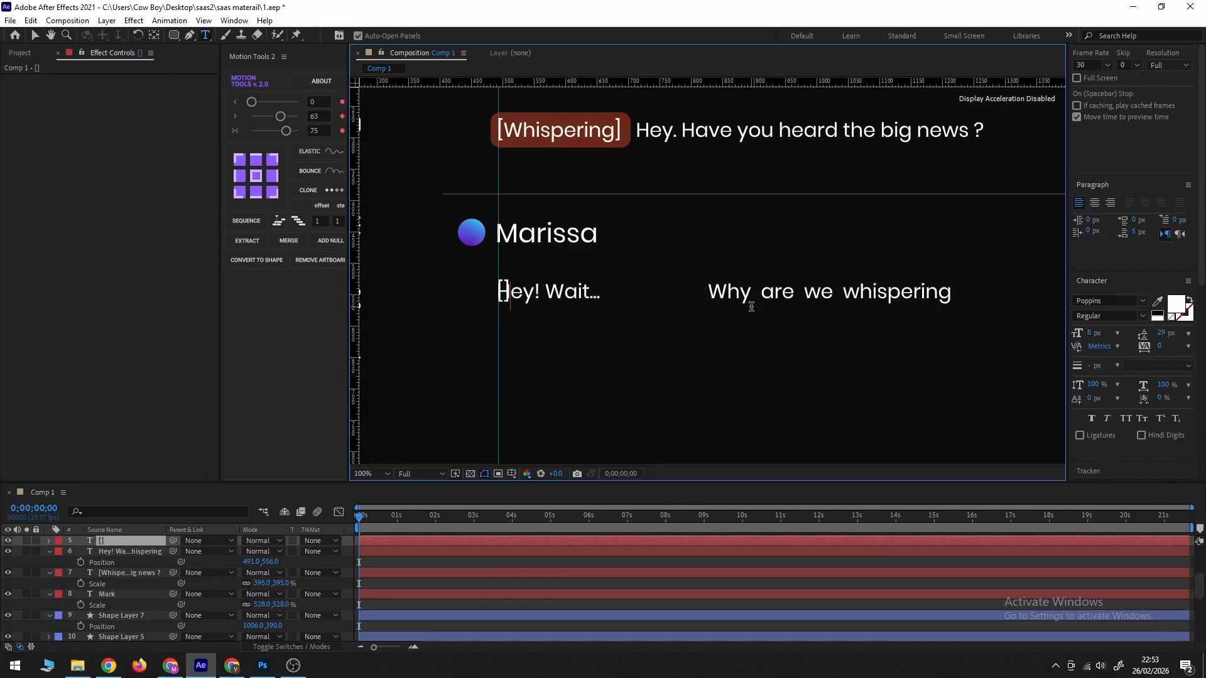
type("Whispering]")
key("Escape")
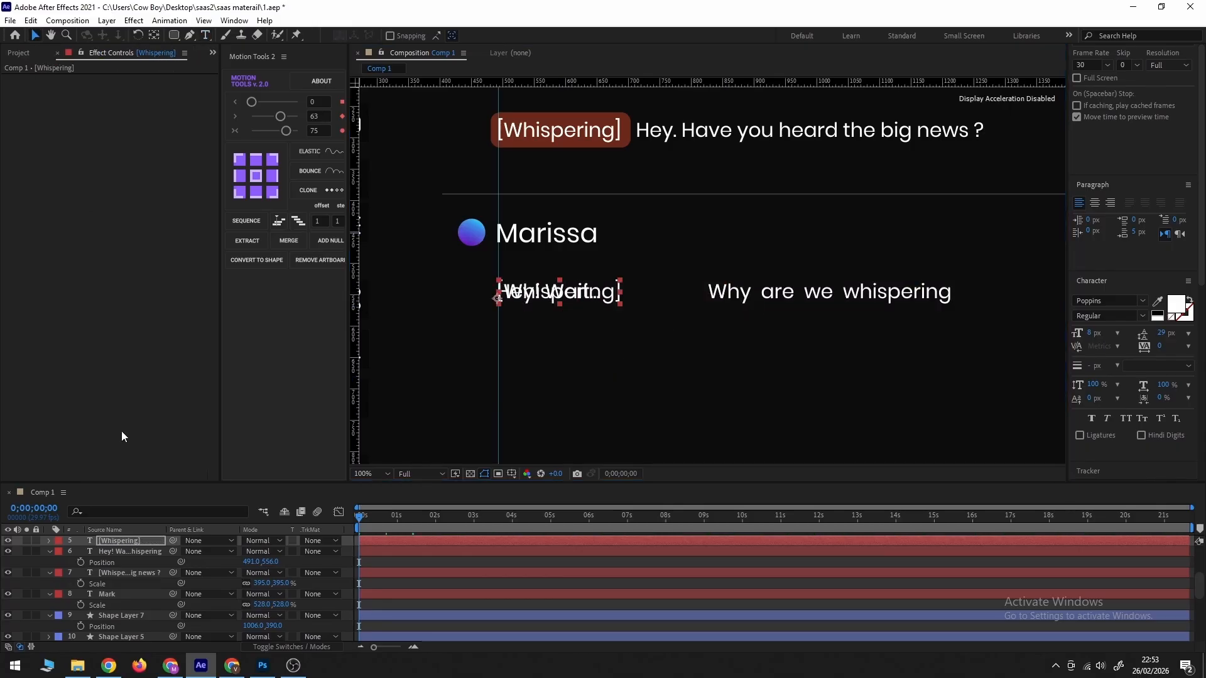
Move the separate "[Whispering]" text to X position 662, just after "Wait..." in the second message.
key("v")
key("p")
left_click_drag(247, 551, 764, 433)
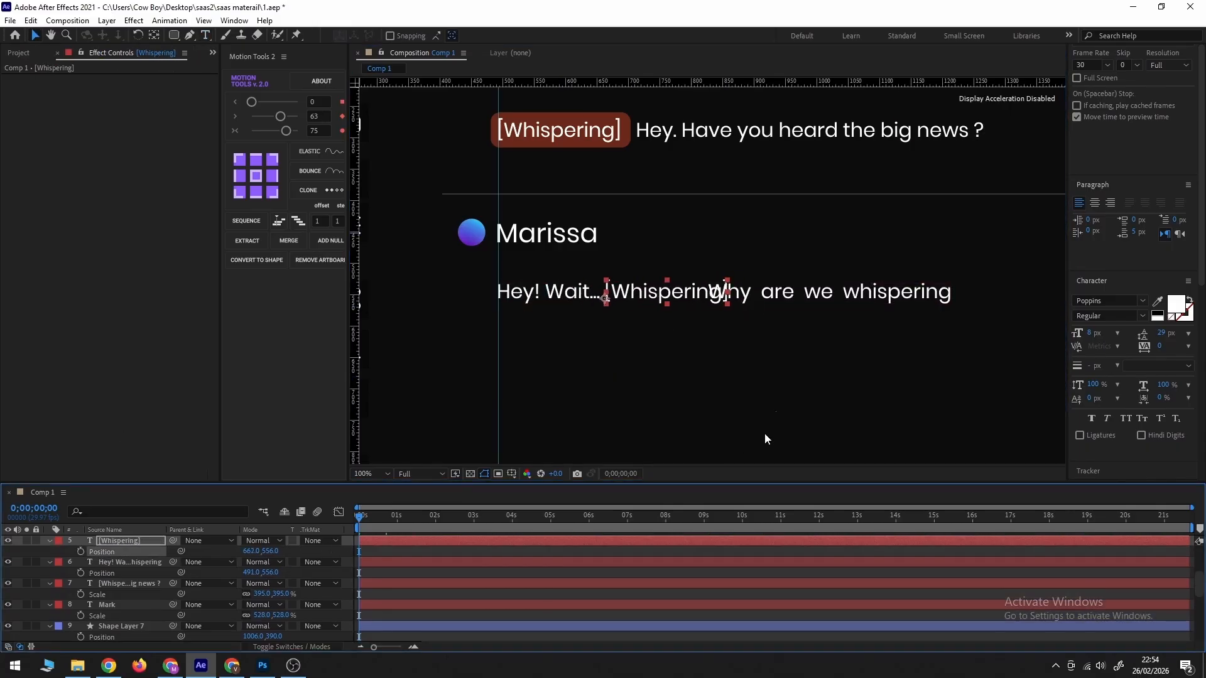
Adjust the gap before "Why" to fit the bracketed word and shift "[Whispering]" to X position 665.
double_click(787, 294)
left_click(713, 292)
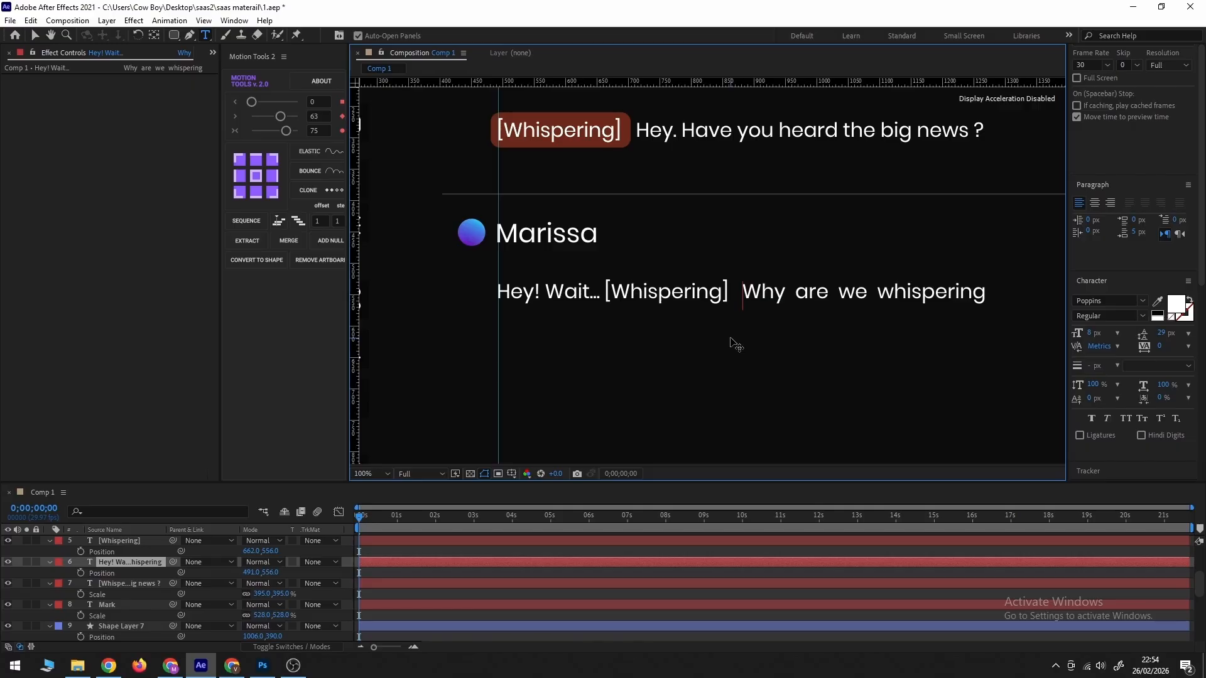
key("BackSpace")
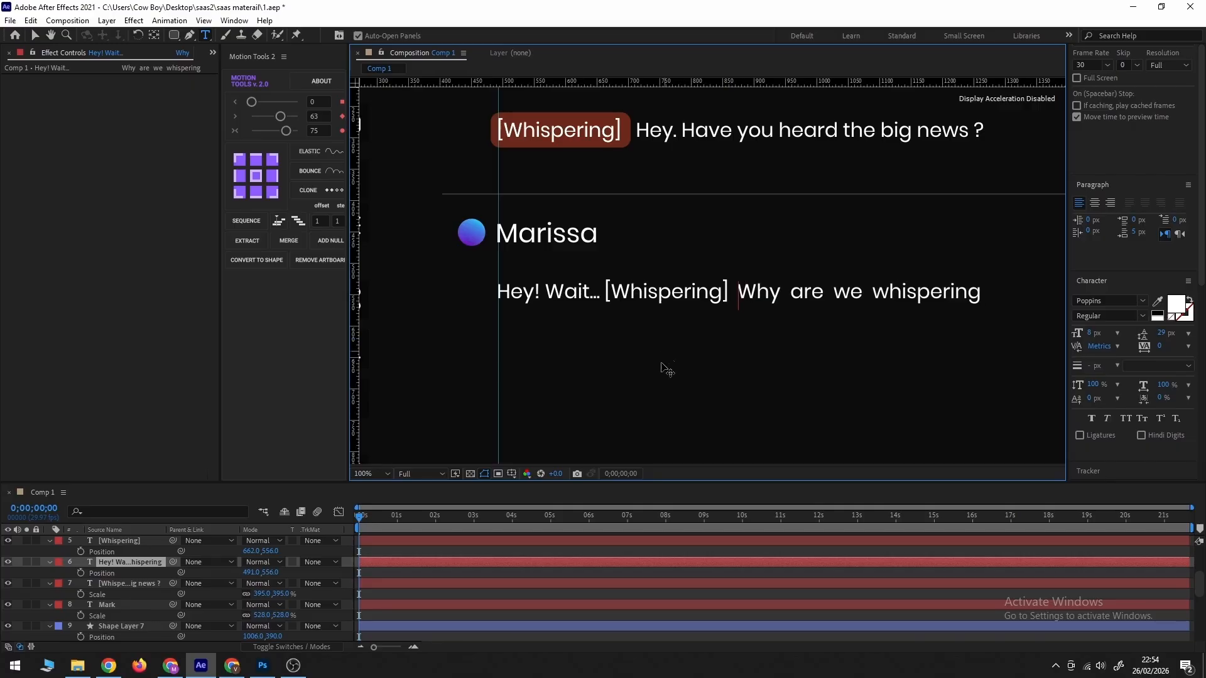
left_click_drag(661, 363, 616, 335)
key("v")
left_click_drag(622, 267, 623, 266)
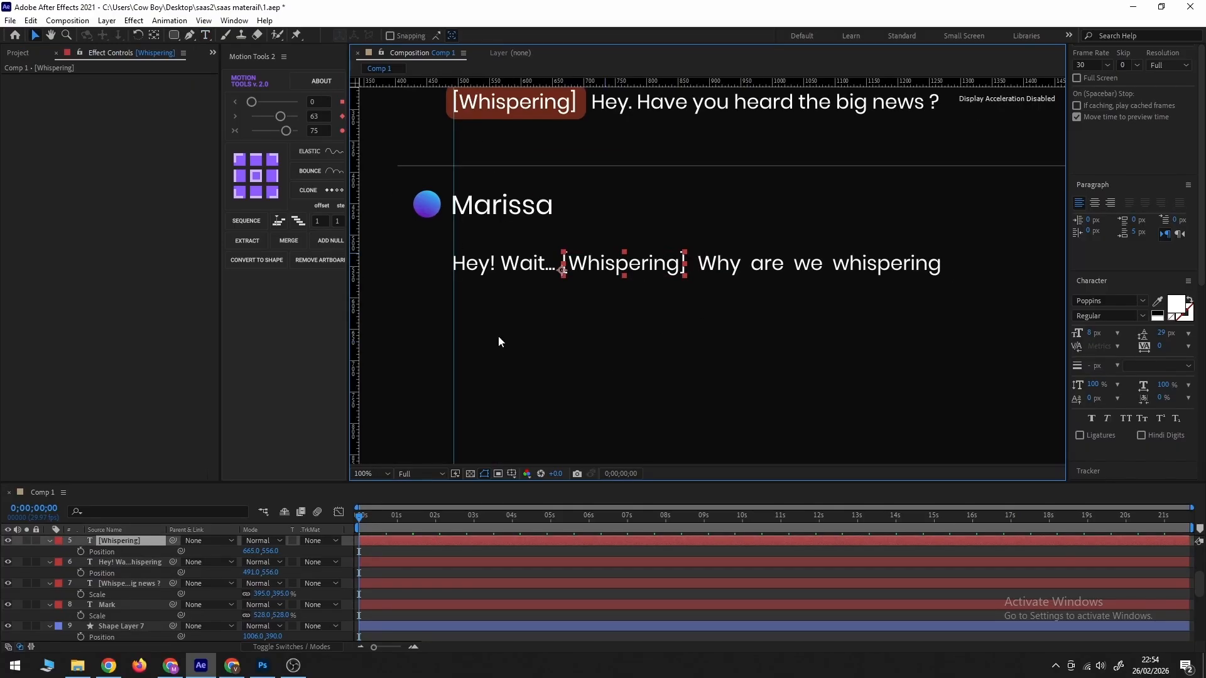
Change the text color of "[Whispering]" in the second message to light purple.
left_click(1177, 304)
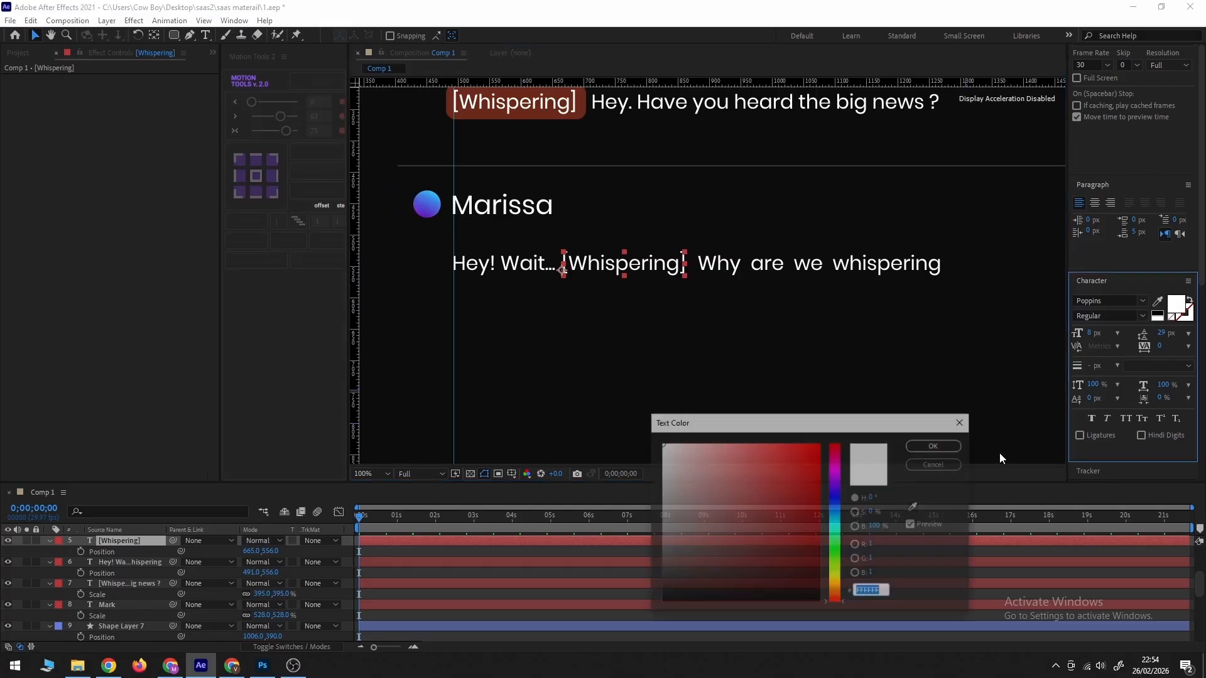
left_click(836, 491)
left_click(810, 446)
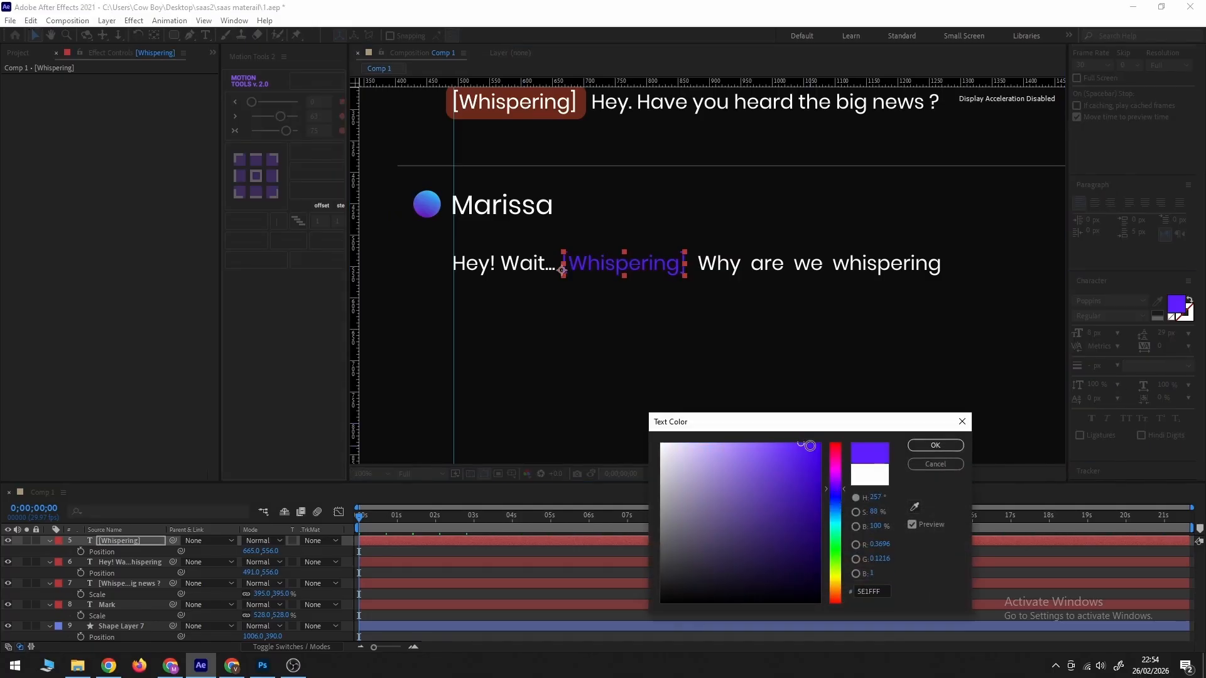
left_click(935, 446)
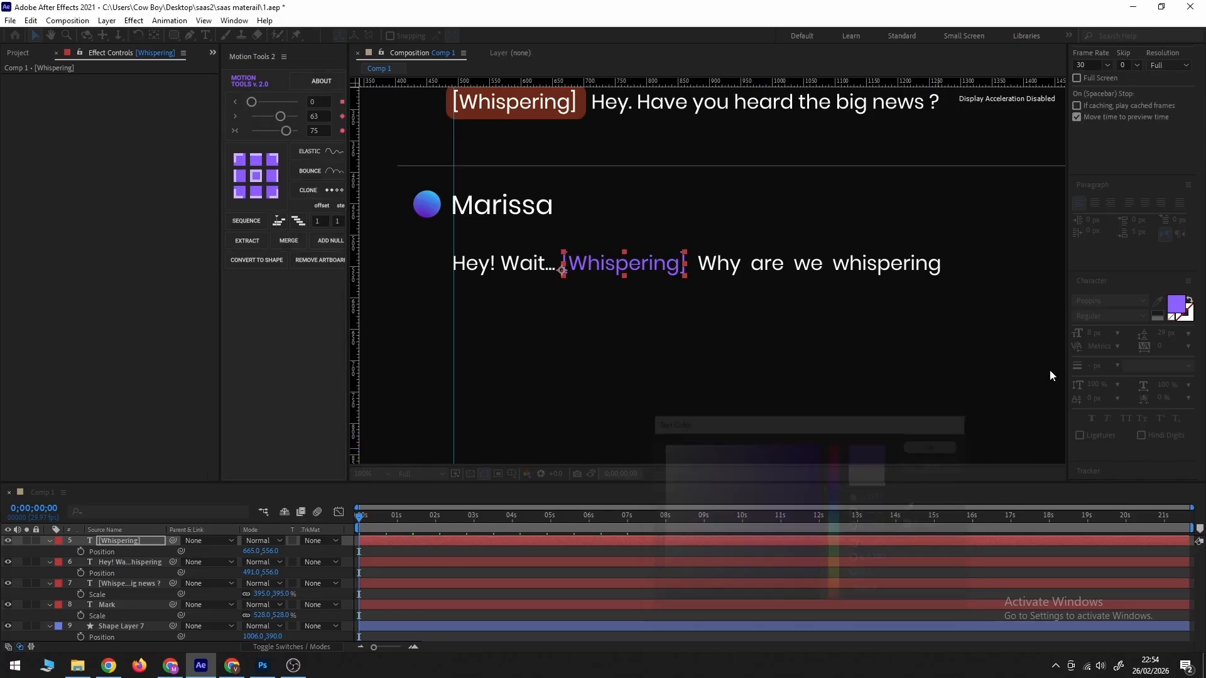
Duplicate the first message's red tag highlight and place the copy behind "[Whispering]" in the second message.
left_click(548, 118)
key("ctrl+d")
left_click_drag(505, 119, 614, 275)
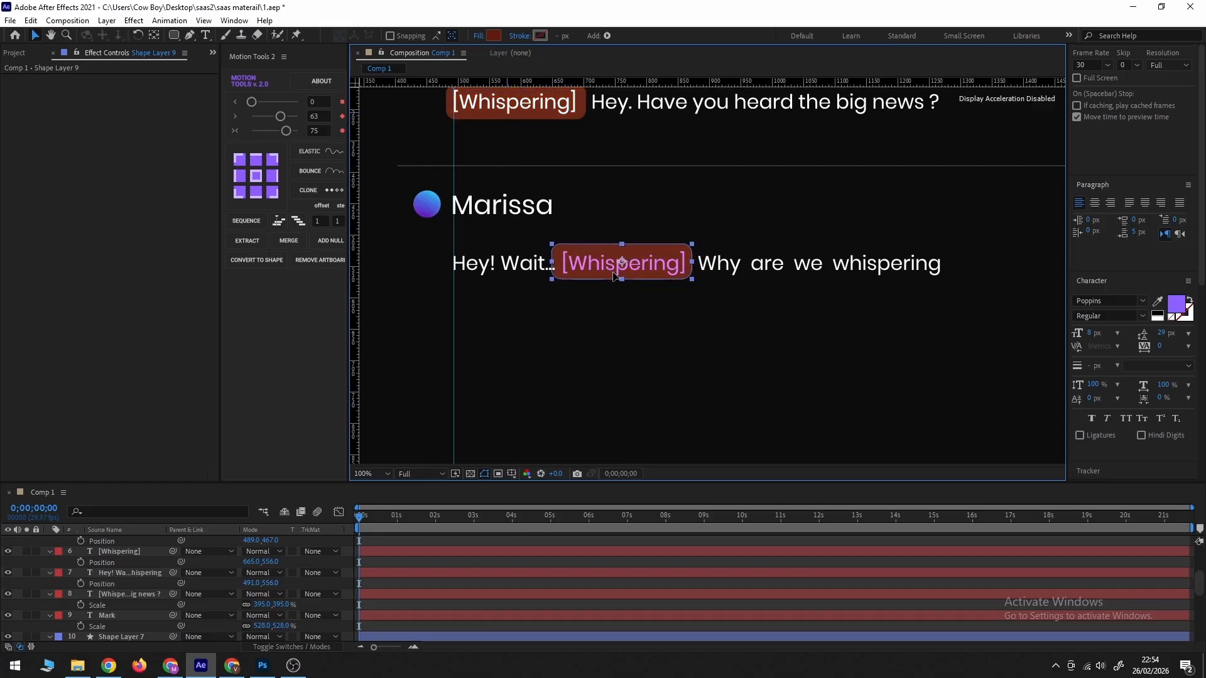
Change the fill of the second message's tag highlight to a violet-blue.
left_click(494, 35)
left_click_drag(835, 445, 839, 496)
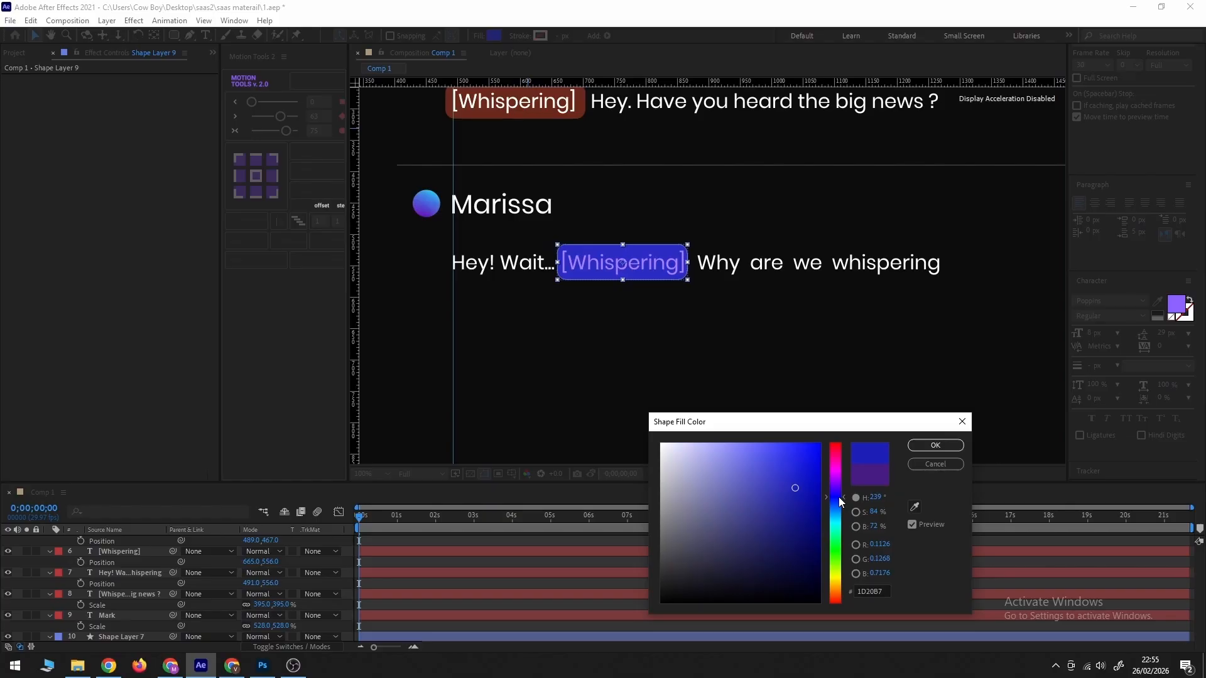
left_click_drag(756, 481, 765, 456)
left_click(936, 445)
Duplicate the first speaker's orange circle and name, and move the copies below the second message, with the name at Y position 696.
scroll(955, 428, "down", 2)
left_click(570, 160)
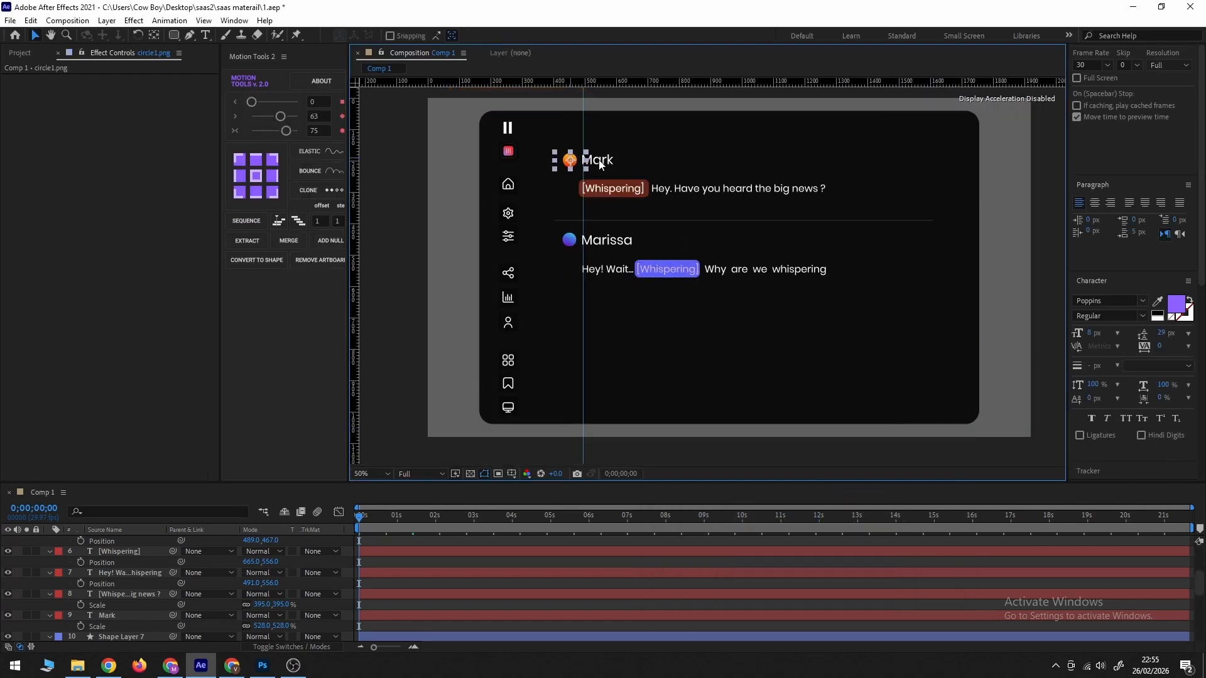
left_click(609, 163)
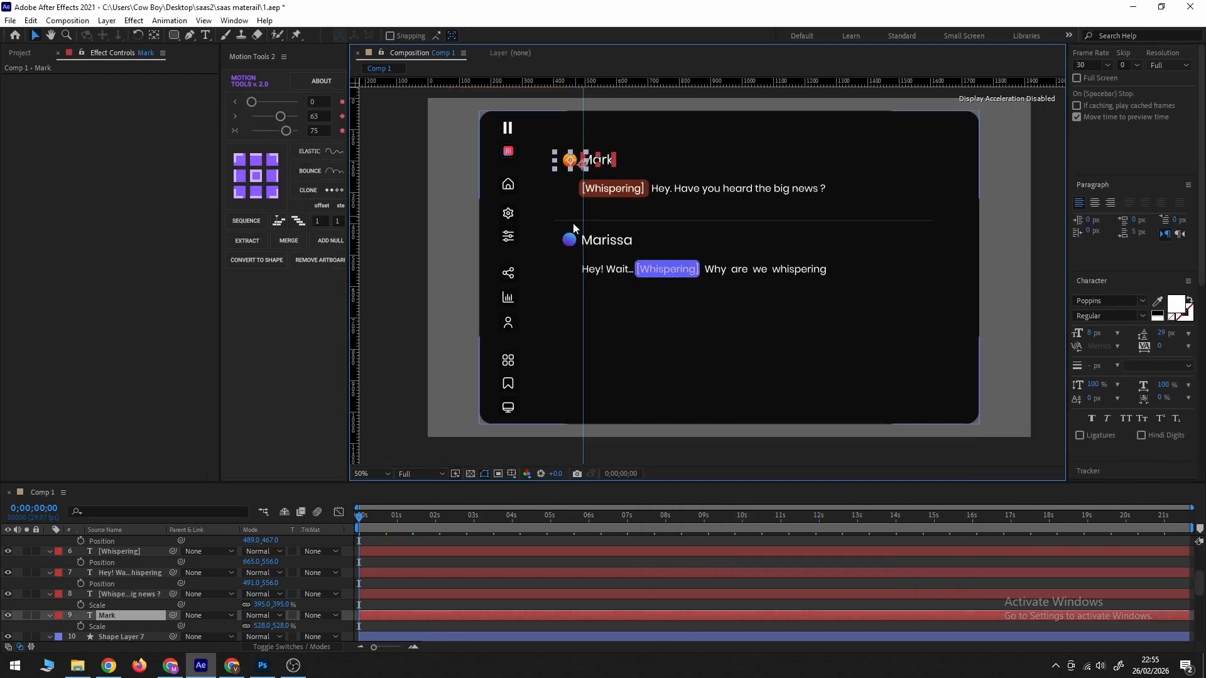
key("ctrl+d")
key("p")
left_click_drag(385, 606, 604, 565)
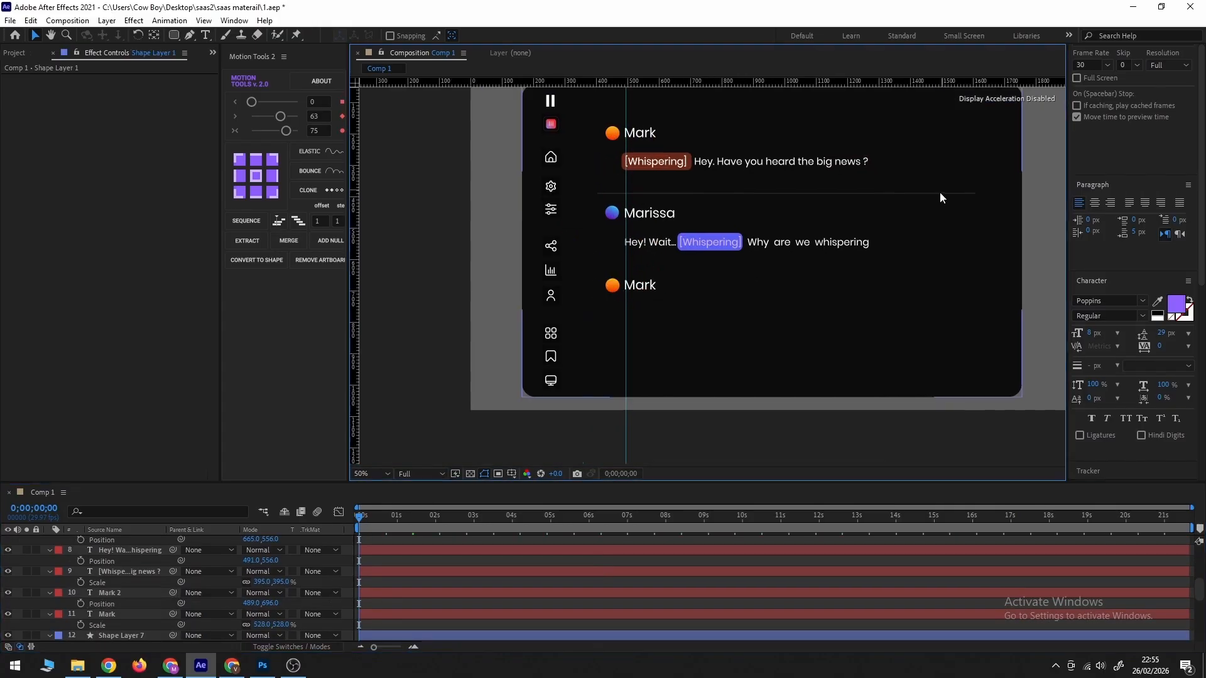
Duplicate the divider line and set the copy's Y position to 624, between the second and third dialogue rows.
left_click(940, 193)
scroll(179, 608, "down", 1)
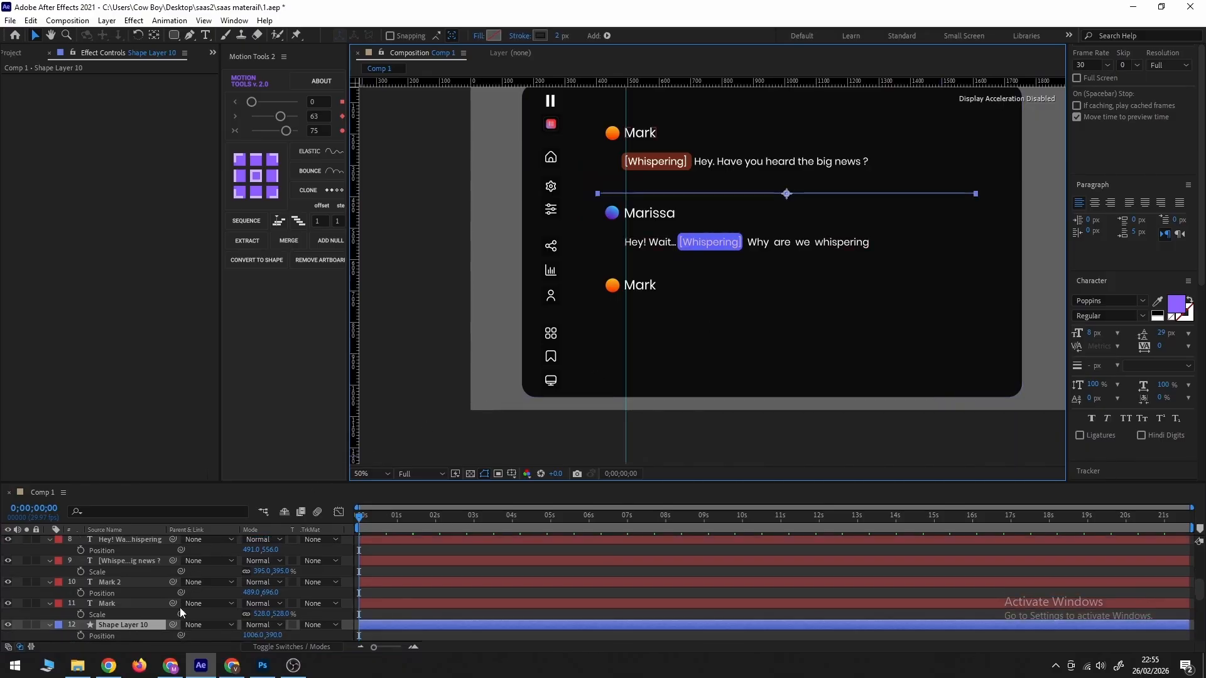
left_click_drag(274, 637, 421, 633)
left_click_drag(771, 307, 746, 272)
Duplicate the first message text, move it into the third row and replace its wording with "Actually I am trying to make some drama.".
left_click(746, 206)
left_click(745, 130)
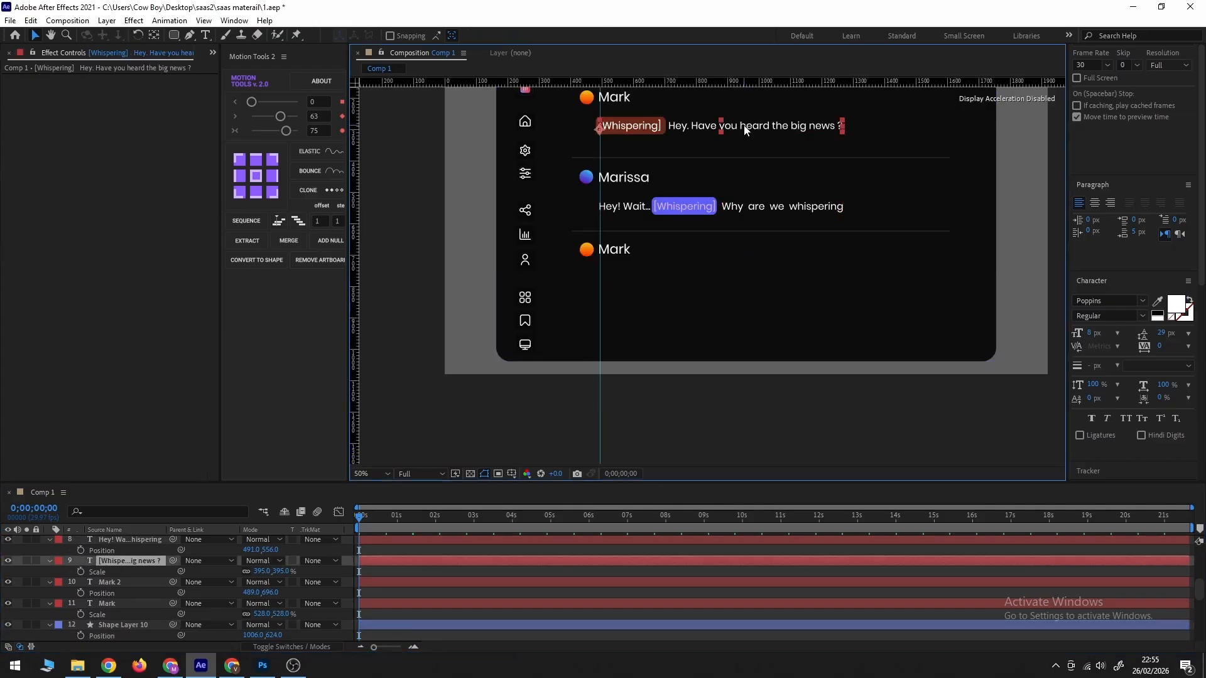
key("ctrl+d")
key("p")
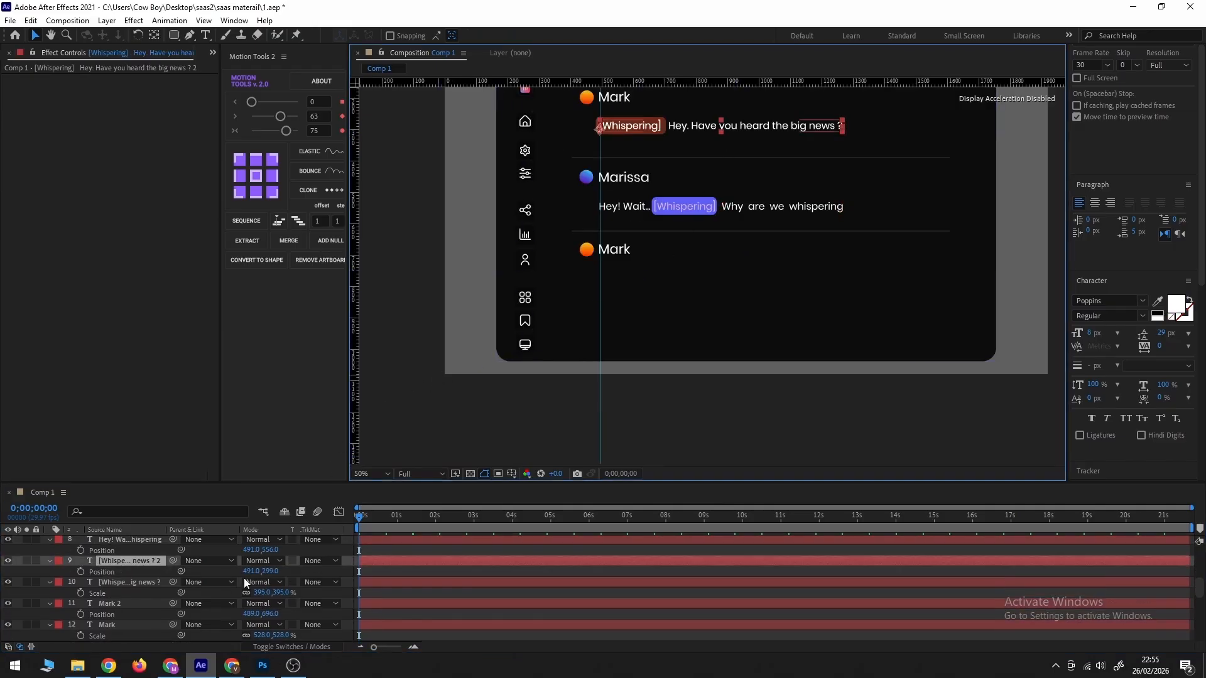
left_click_drag(273, 572, 604, 543)
type("am")
Position the third message at 689, 789 and add a duplicate reading "[Laughing]" before it at 503, 787.
left_click_drag(729, 276, 784, 279)
key("ctrl+d")
left_click_drag(651, 285, 558, 284)
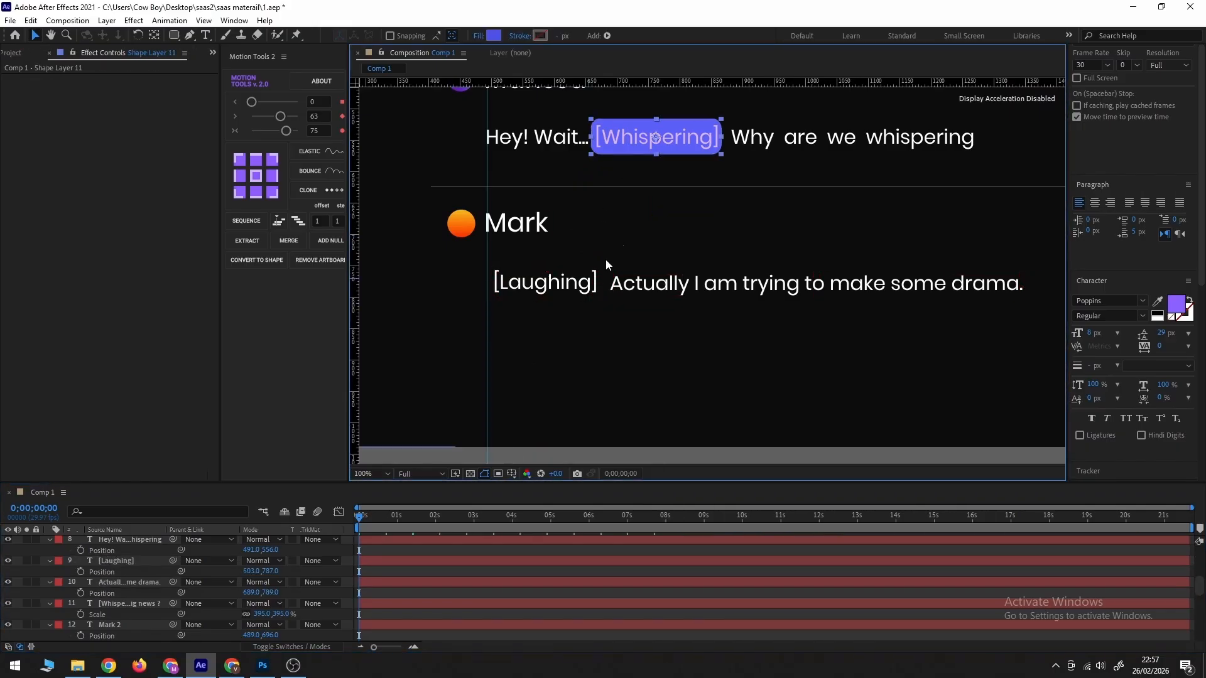
Duplicate the violet tag highlight behind "[Laughing]" and change the copy's fill to the dark red of the first tag.
key("ctrl+d")
left_click_drag(637, 126, 529, 264)
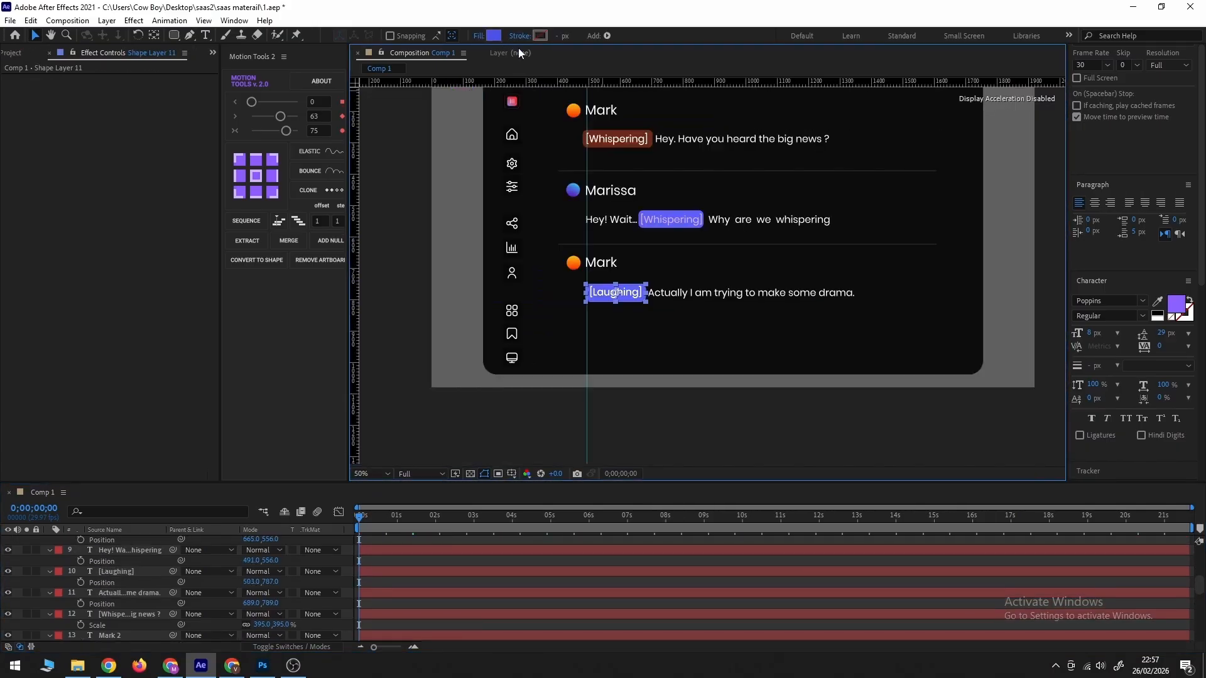
left_click(495, 36)
left_click(915, 507)
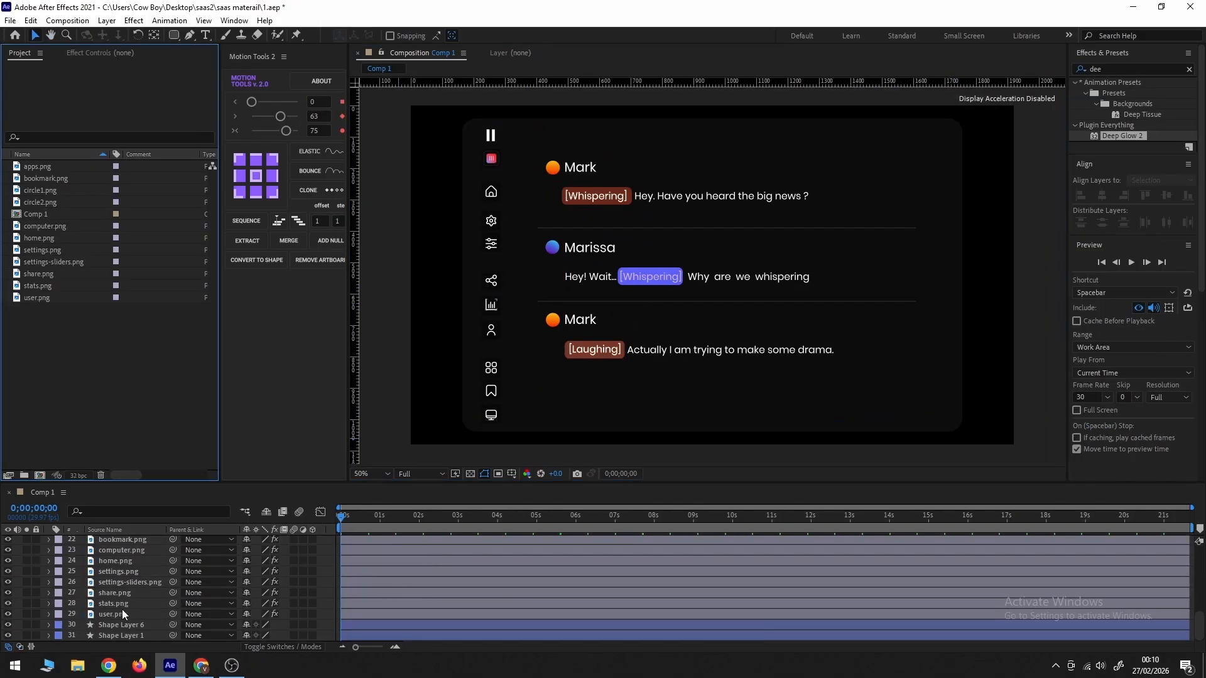
Duplicate the panel background shape and set the copy's fill to None.
left_click(108, 635)
key("ctrl+d")
left_click(477, 36)
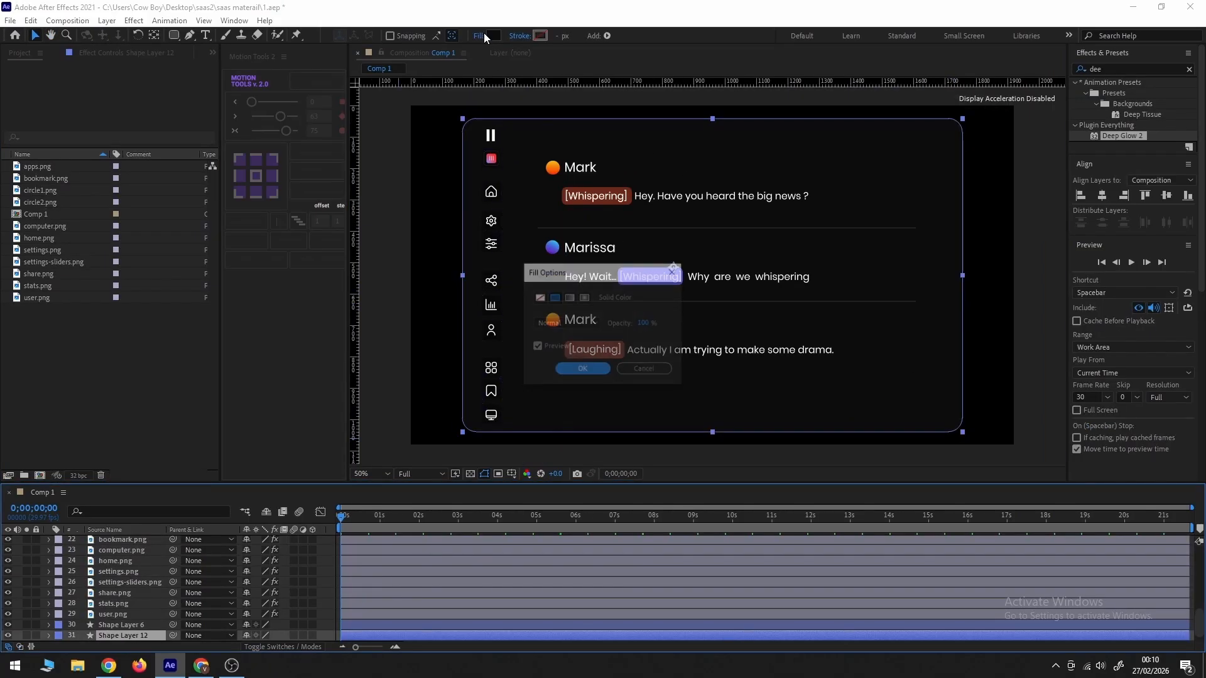
left_click(540, 297)
left_click(582, 368)
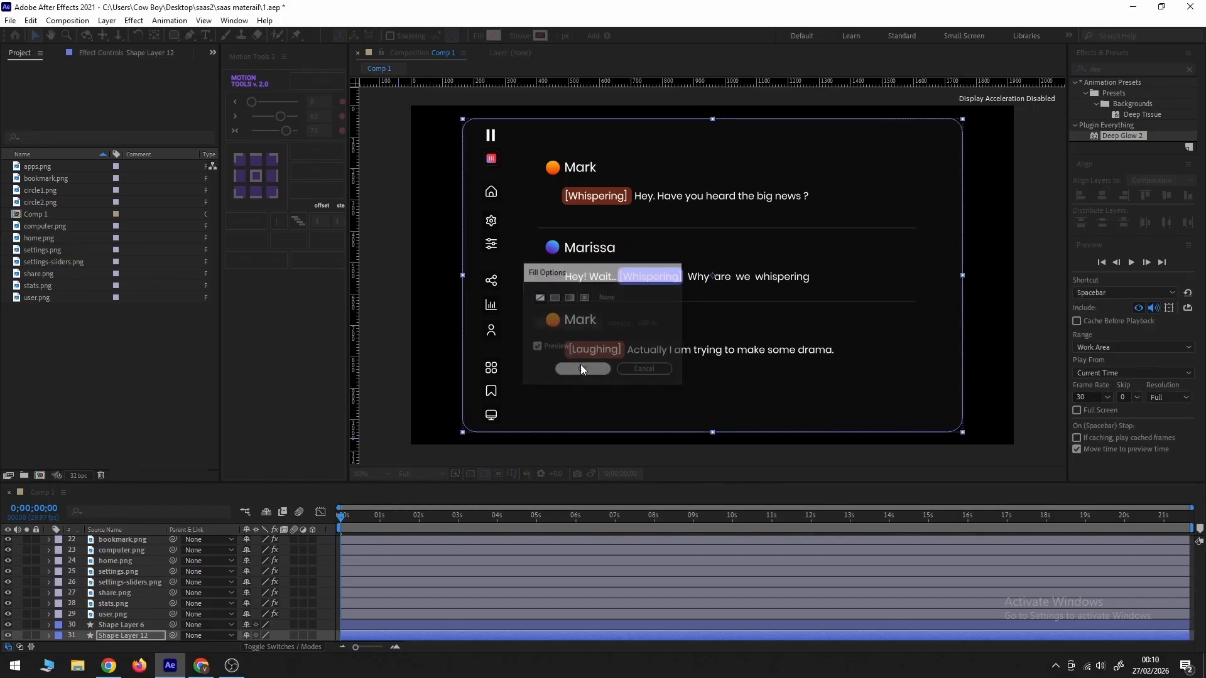
Give the duplicated panel shape an orange FE5A00 stroke, 2 px wide.
left_click(540, 35)
left_click_drag(837, 570, 842, 598)
left_click_drag(779, 449, 825, 443)
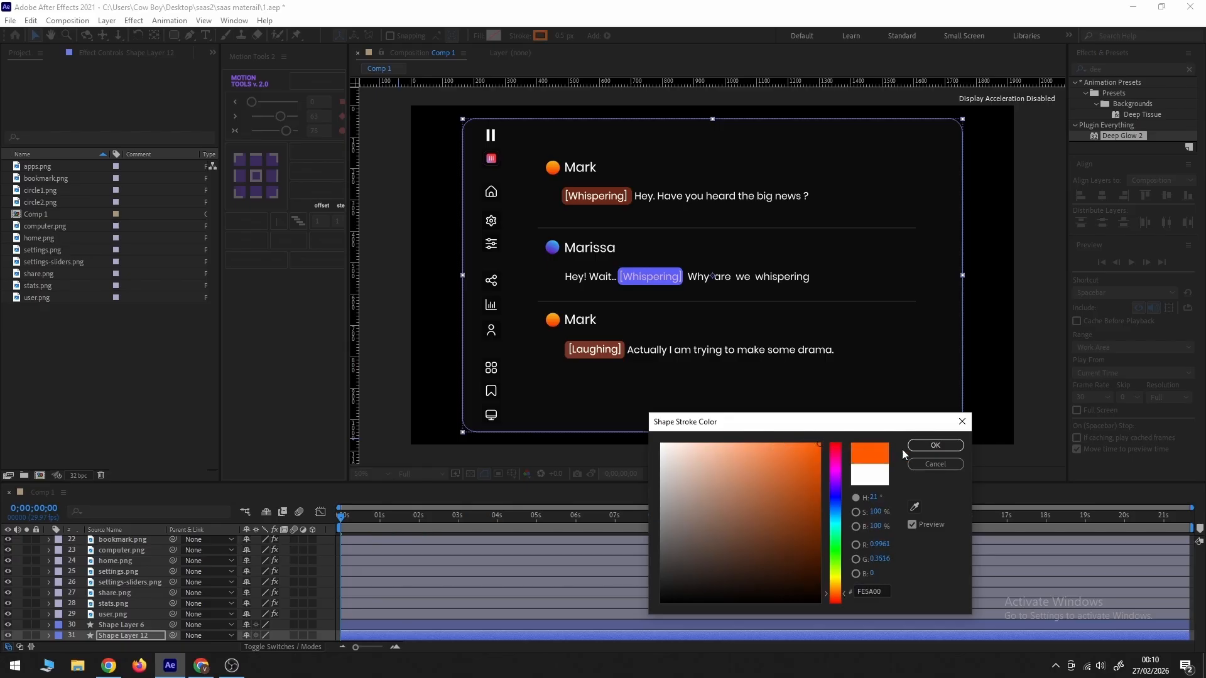
left_click(912, 445)
left_click(564, 36)
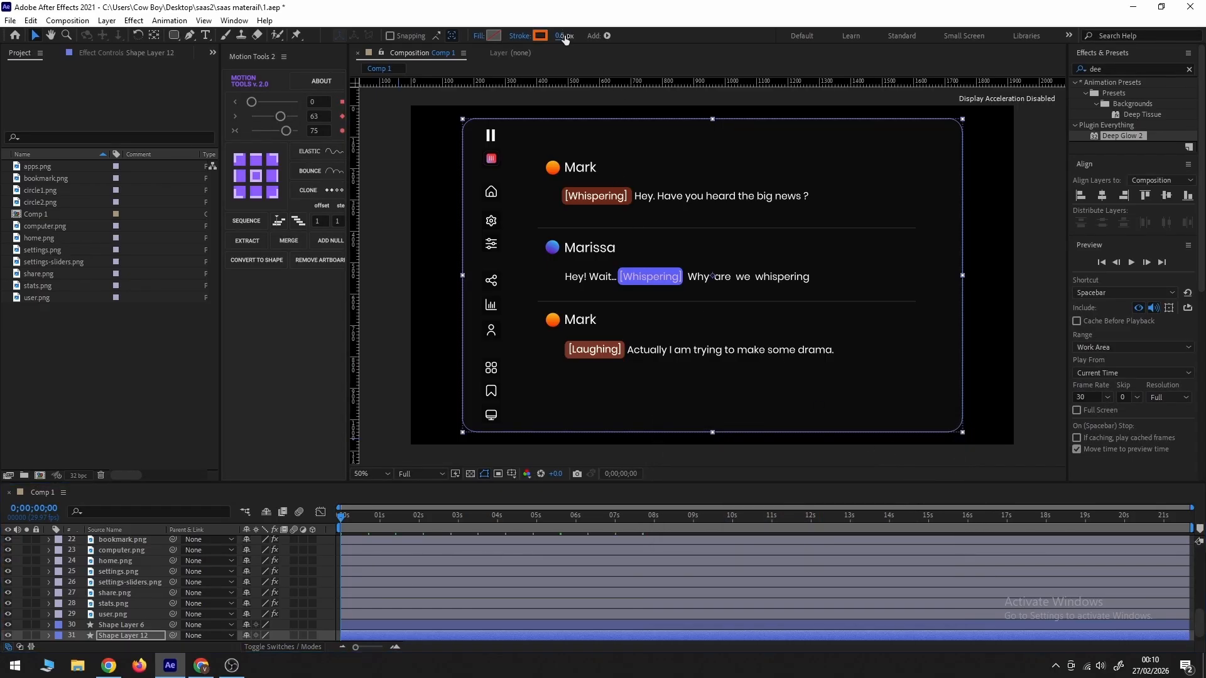
type("2")
key("Return")
left_click(972, 213)
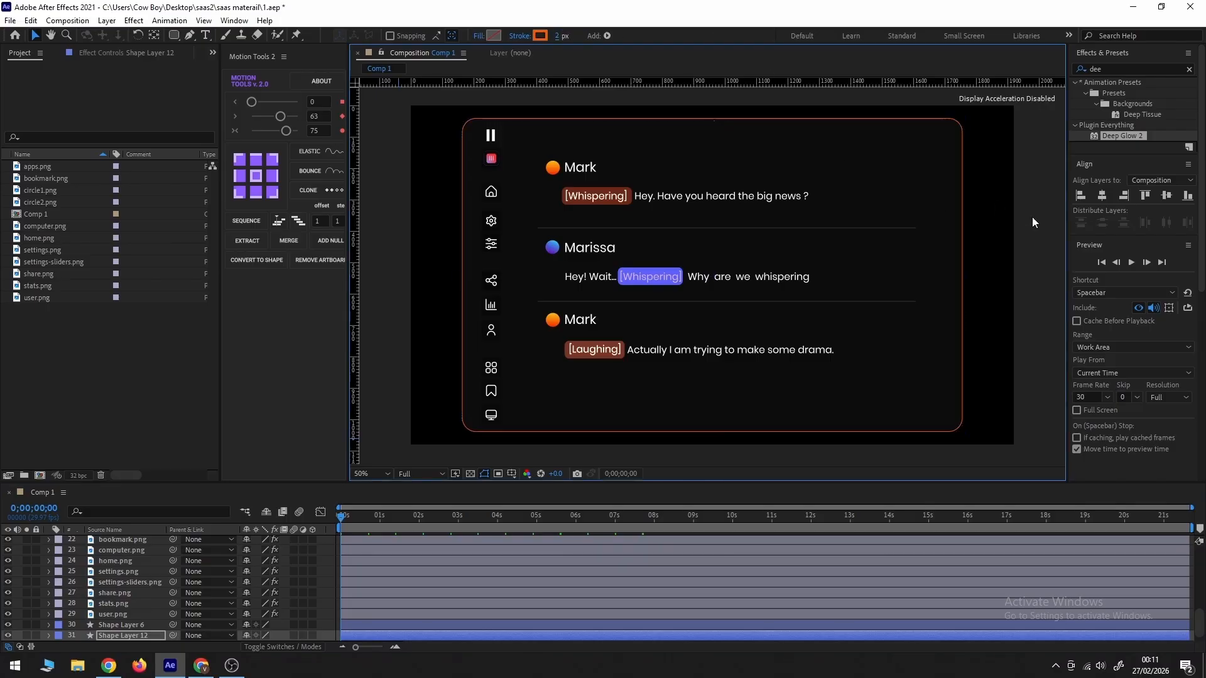
Add Trim Paths to the orange panel outline layer.
left_click(116, 631)
scroll(122, 634, "down", 1)
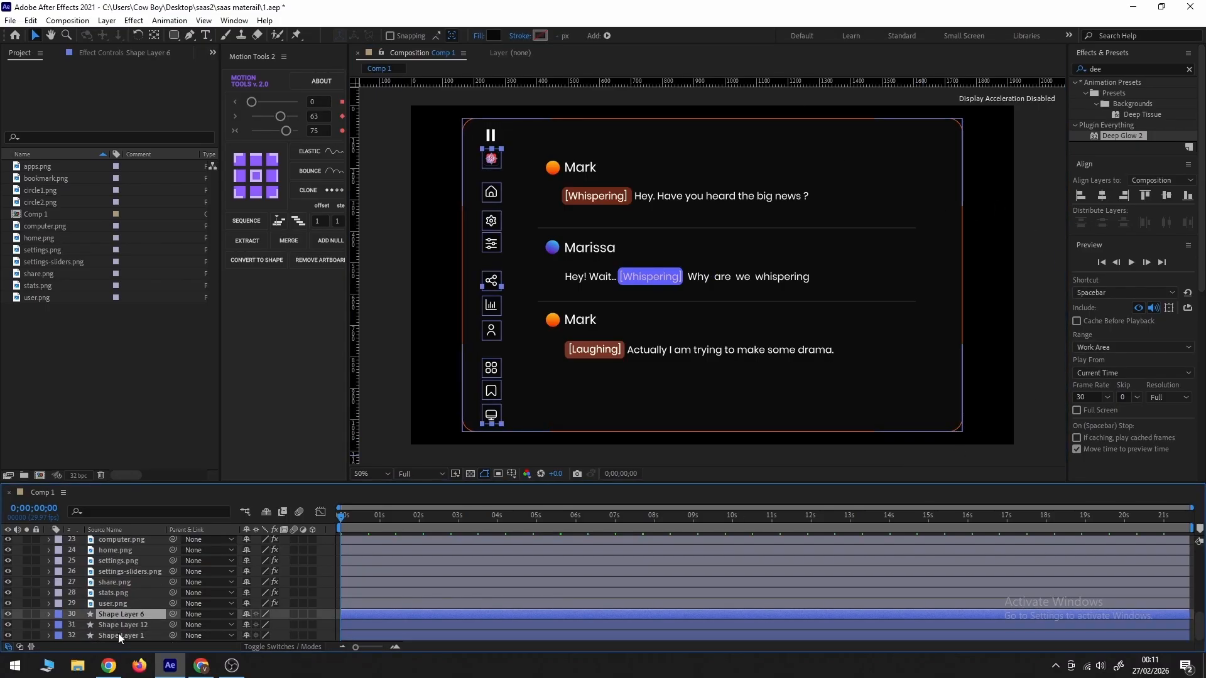
left_click(48, 626)
left_click(319, 625)
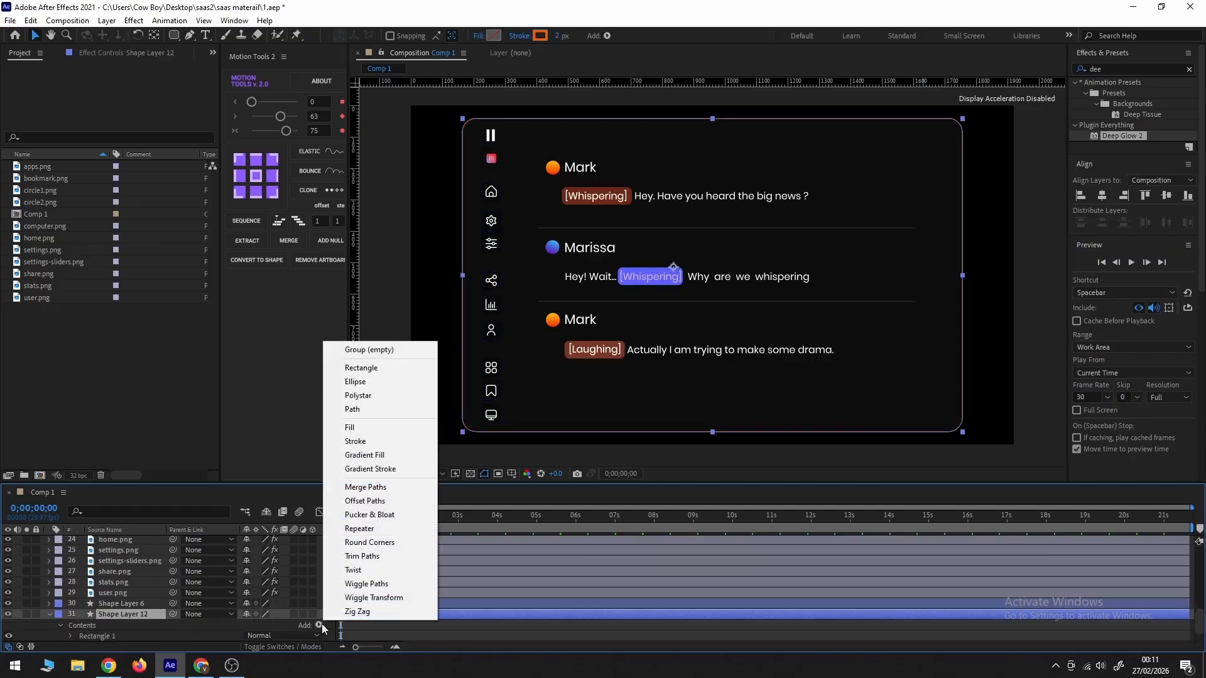
left_click(361, 556)
scroll(52, 622, "down", 3)
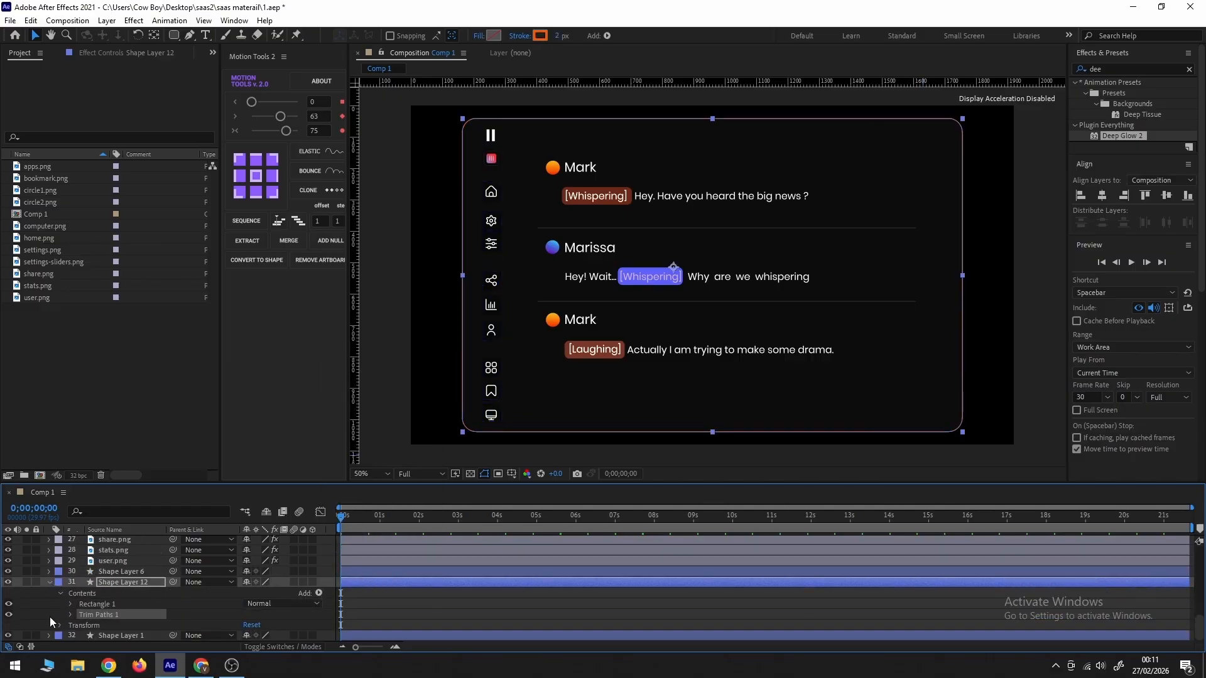
Set the outline's Trim Paths End to 15% and Offset to 130°.
left_click(71, 615)
scroll(77, 616, "down", 2)
left_click_drag(247, 613, 207, 621)
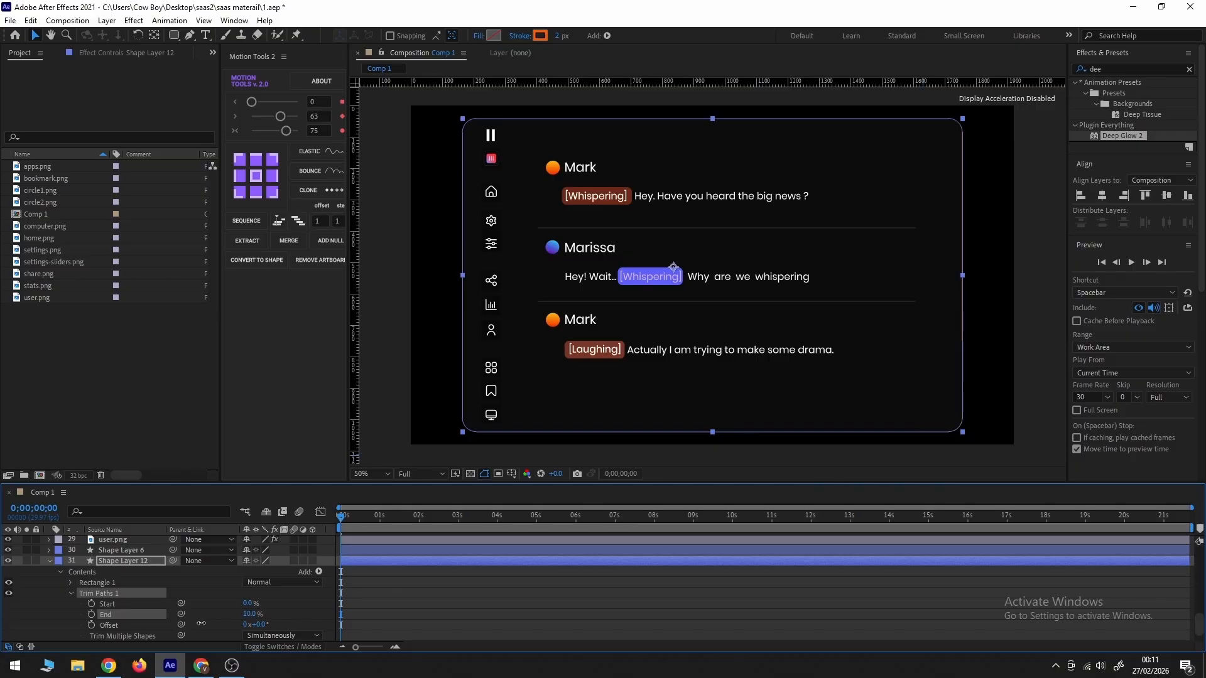
left_click(249, 615)
type("15")
key("Return")
left_click_drag(255, 625, 341, 627)
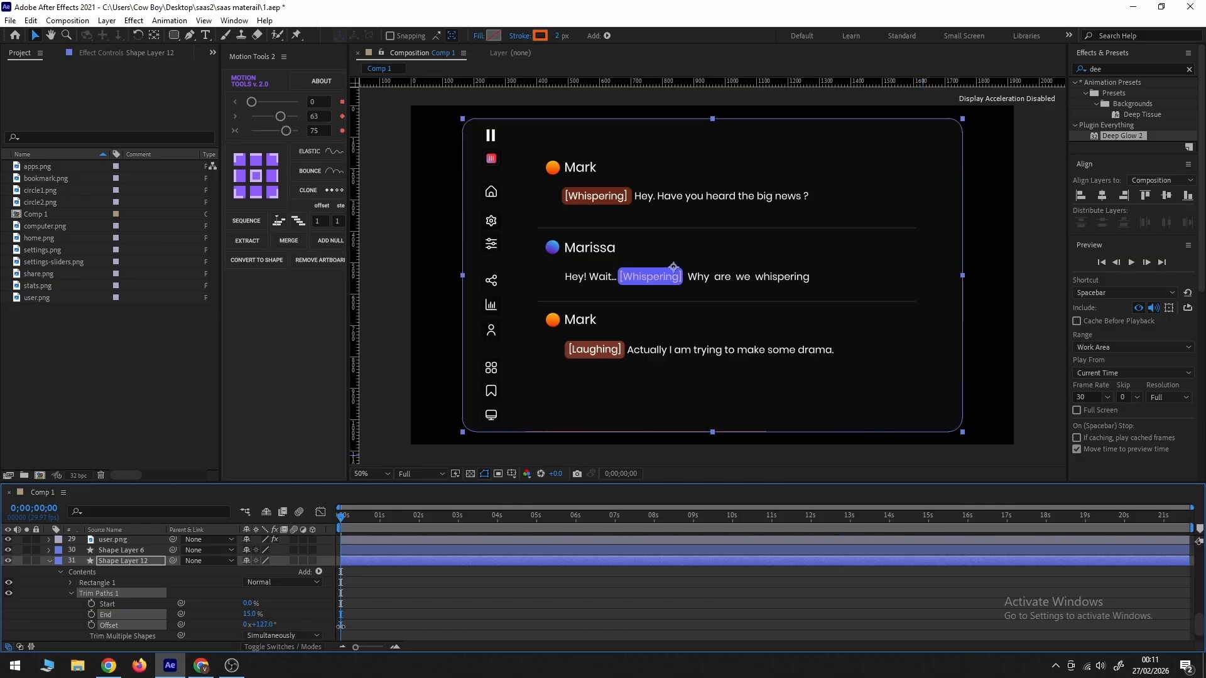
left_click(348, 627)
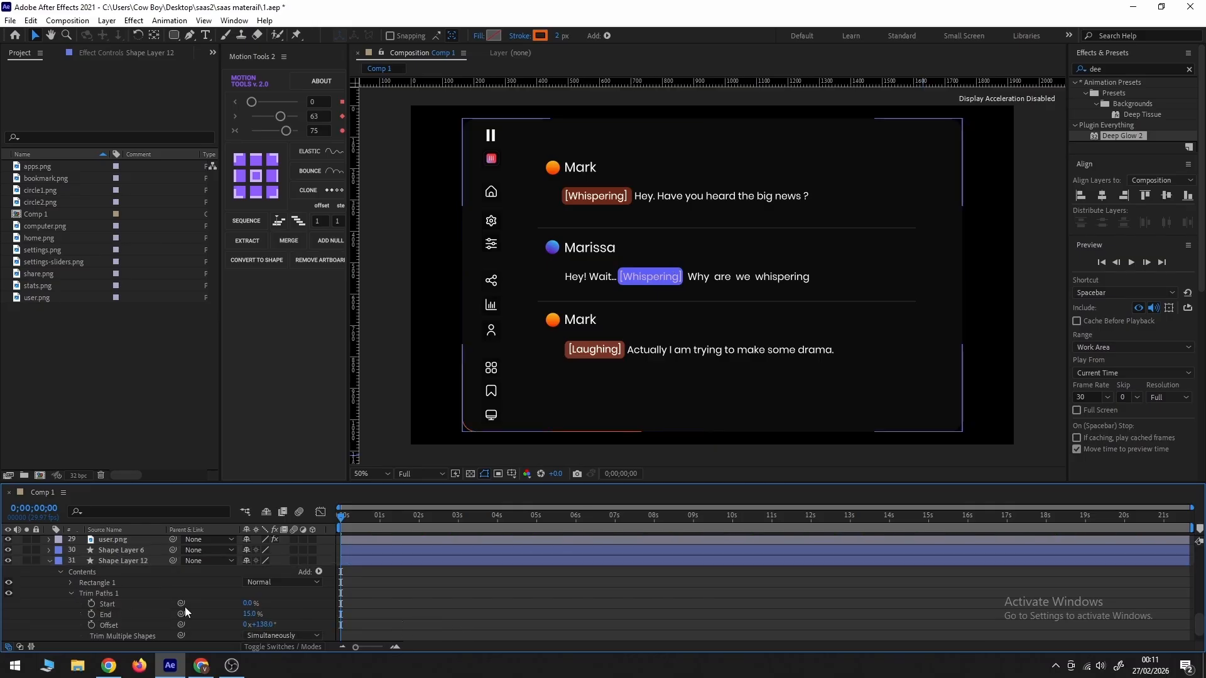
Taper the orange outline's stroke with Start Length and End Length both at 13%.
scroll(54, 609, "down", 1)
left_click(70, 561)
scroll(79, 586, "down", 2)
left_click(92, 636)
scroll(165, 611, "down", 2)
left_click_drag(245, 585, 255, 601)
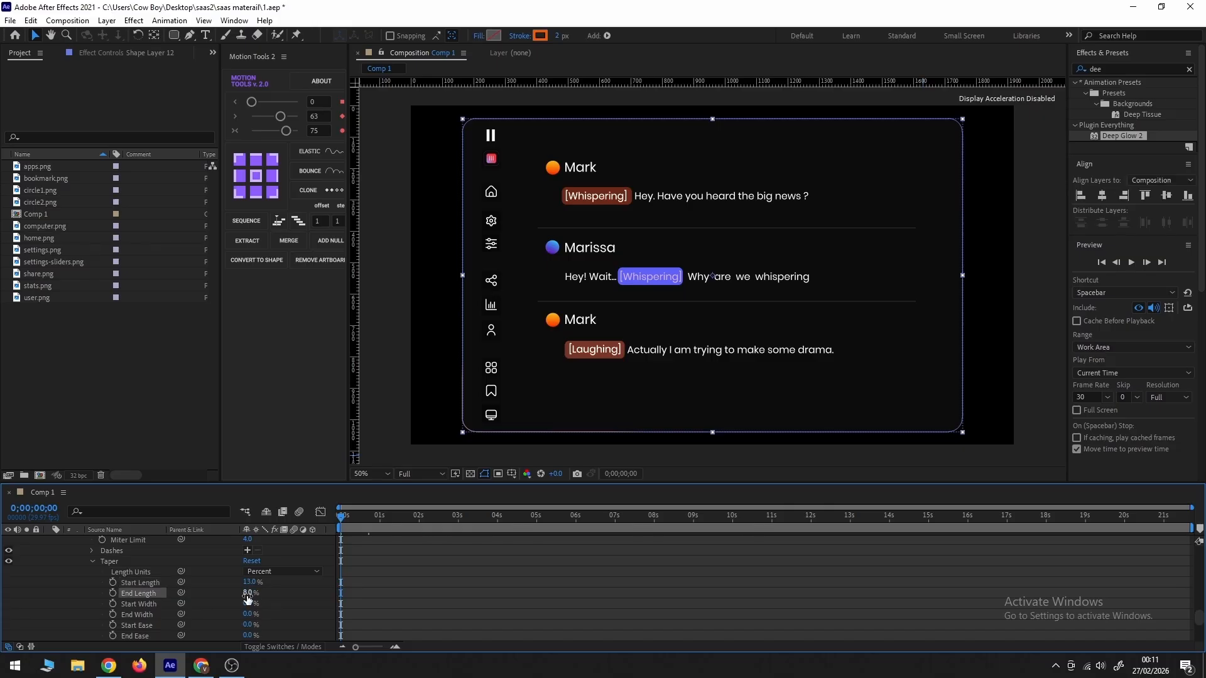
left_click(345, 605)
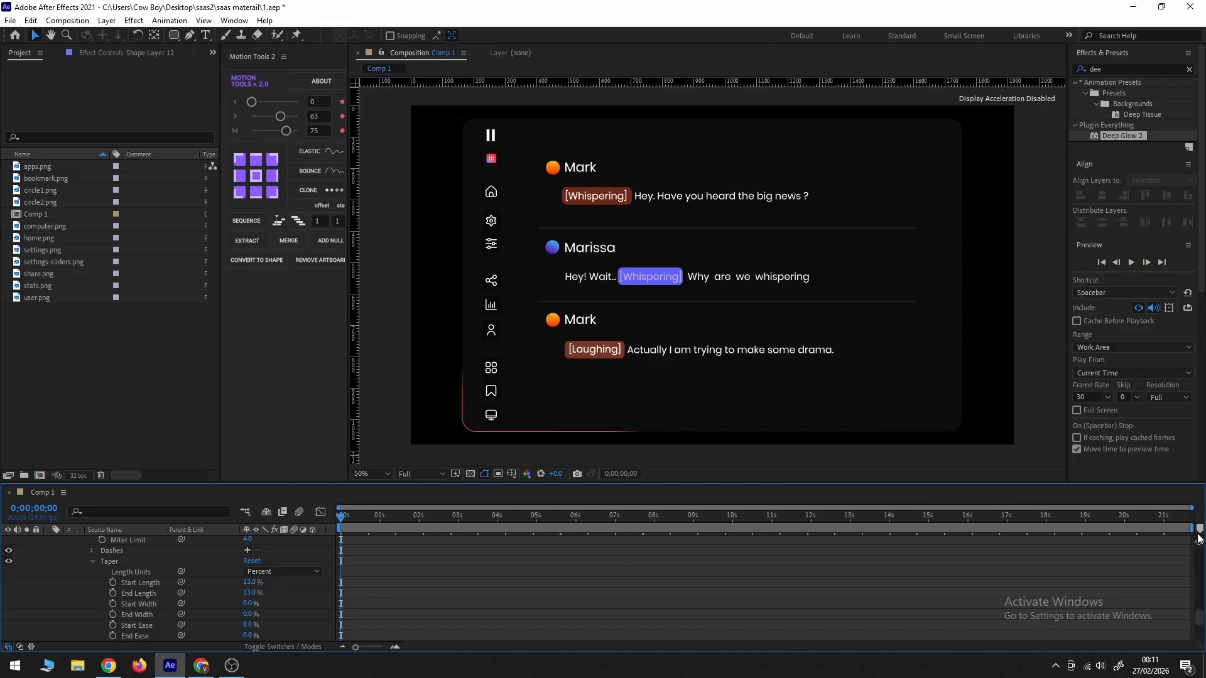
Apply the Deep Glow 2 effect to Shape Layer 12 and set its glow radius to 500.
scroll(156, 588, "up", 5)
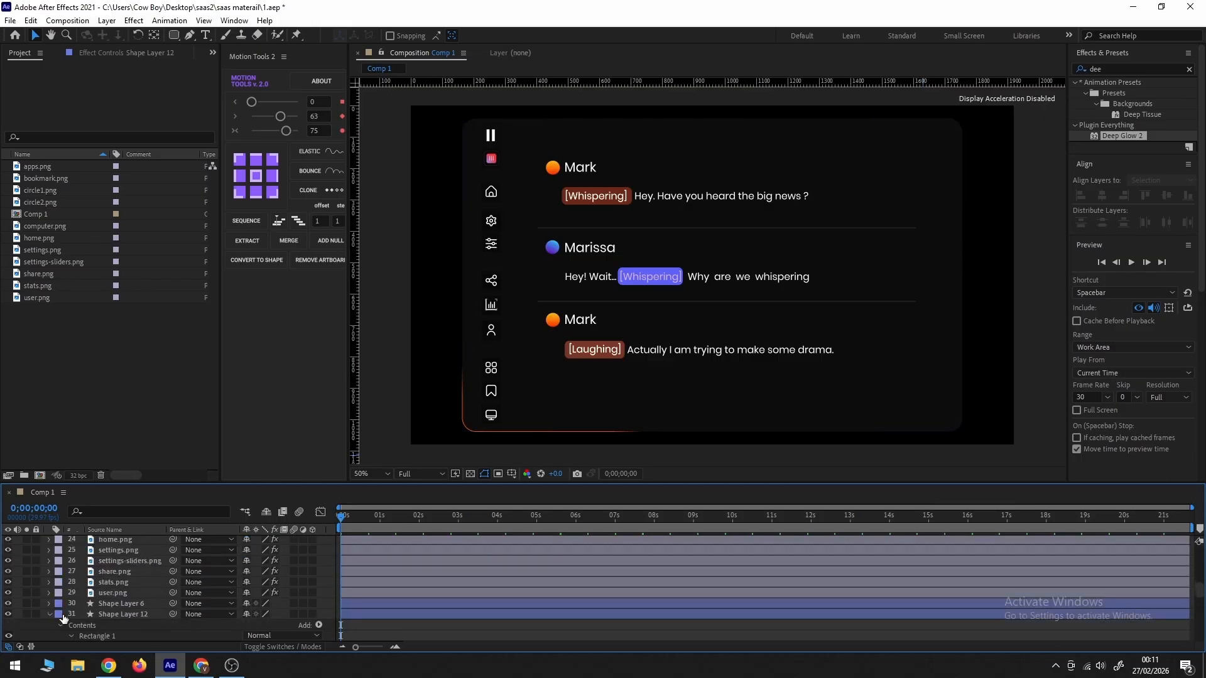
left_click(49, 583)
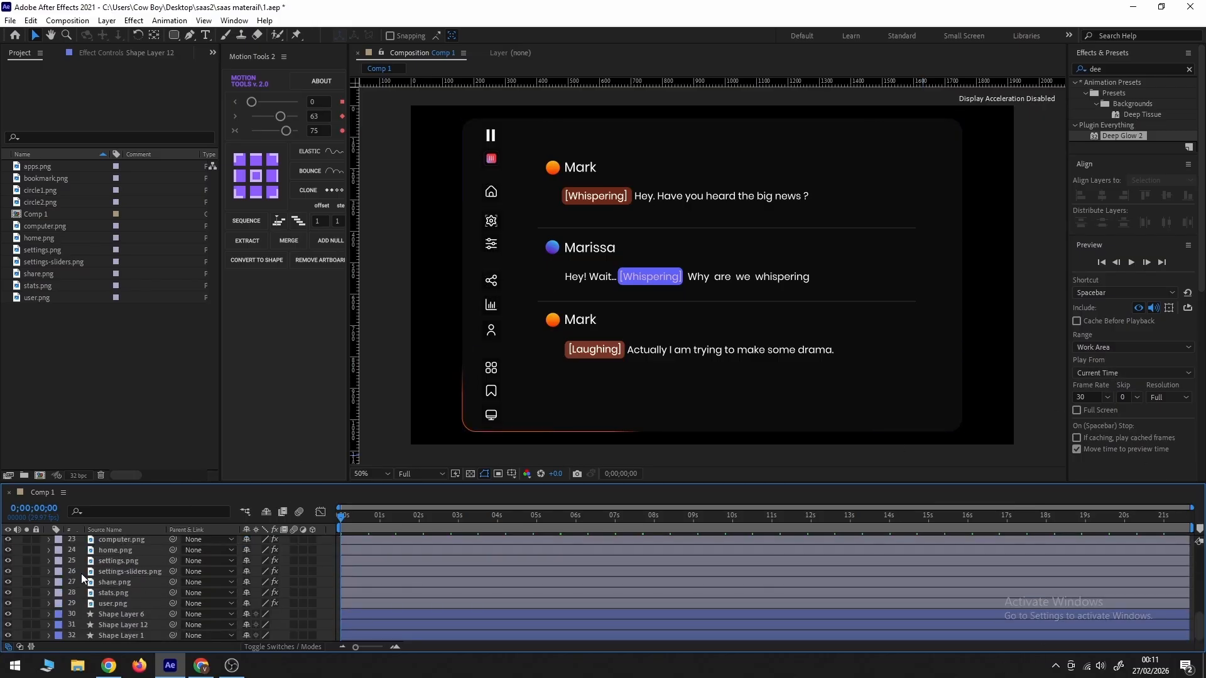
left_click(122, 624)
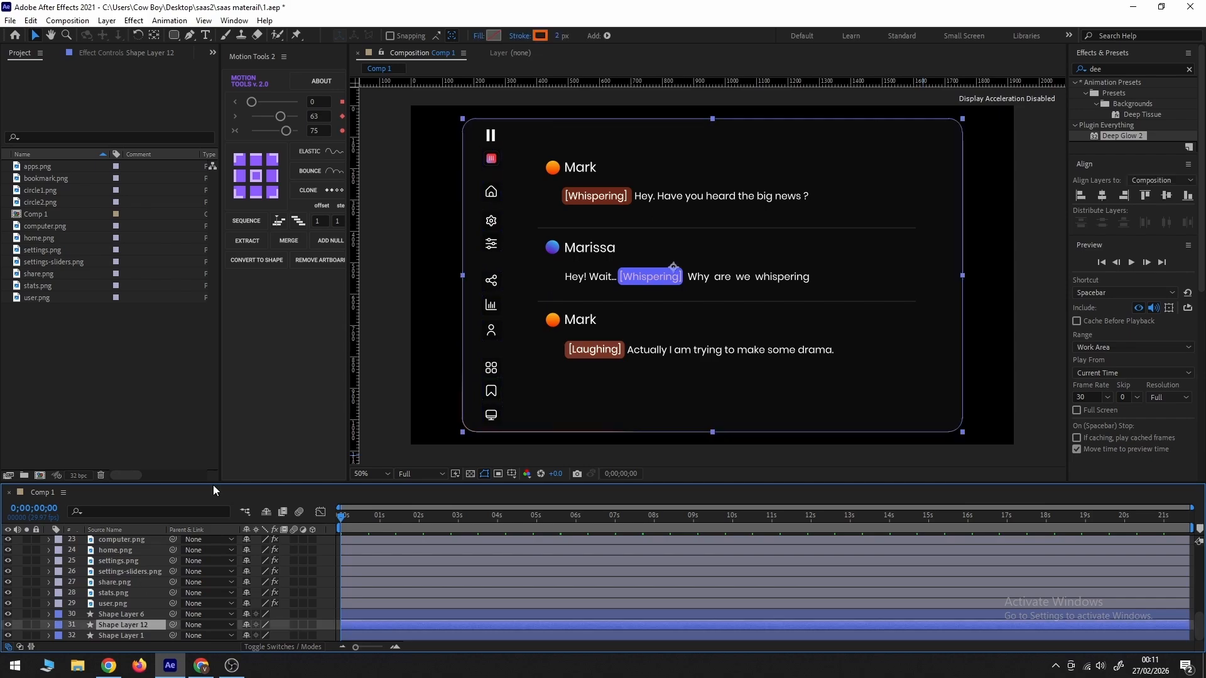
double_click(1116, 134)
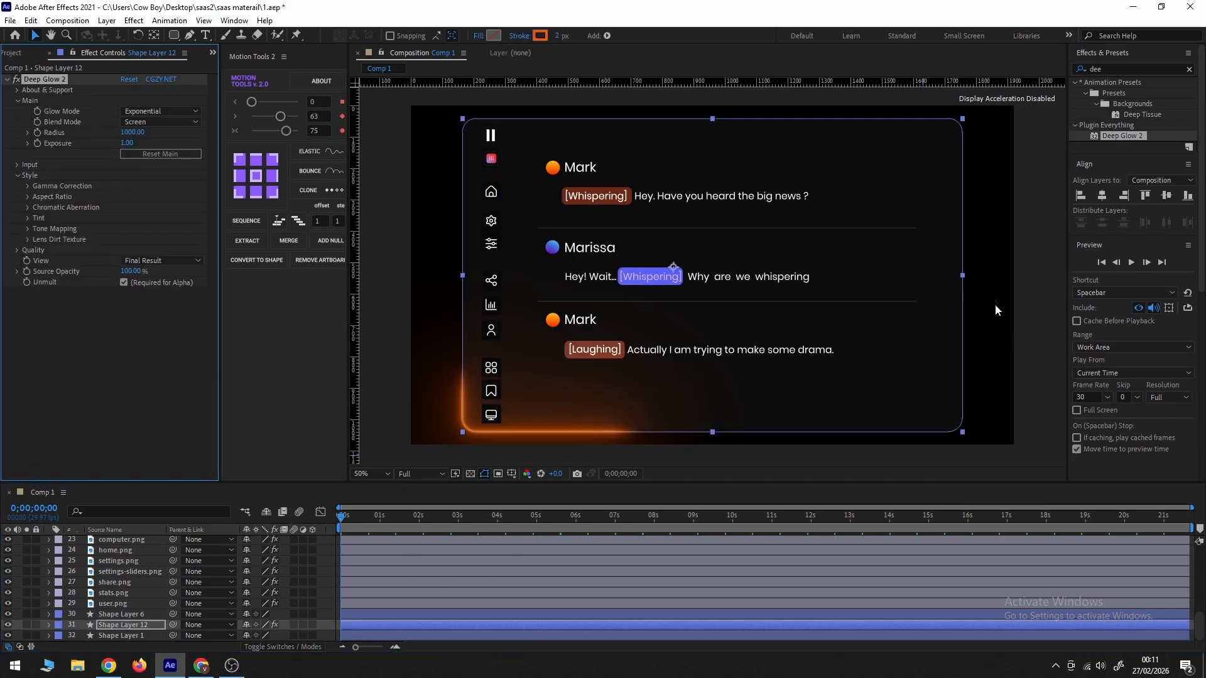
left_click(127, 132)
key("Return")
Tint Shape Layer 12's glow with the Monocolor mode and an orange FF5A00 color.
left_click(29, 218)
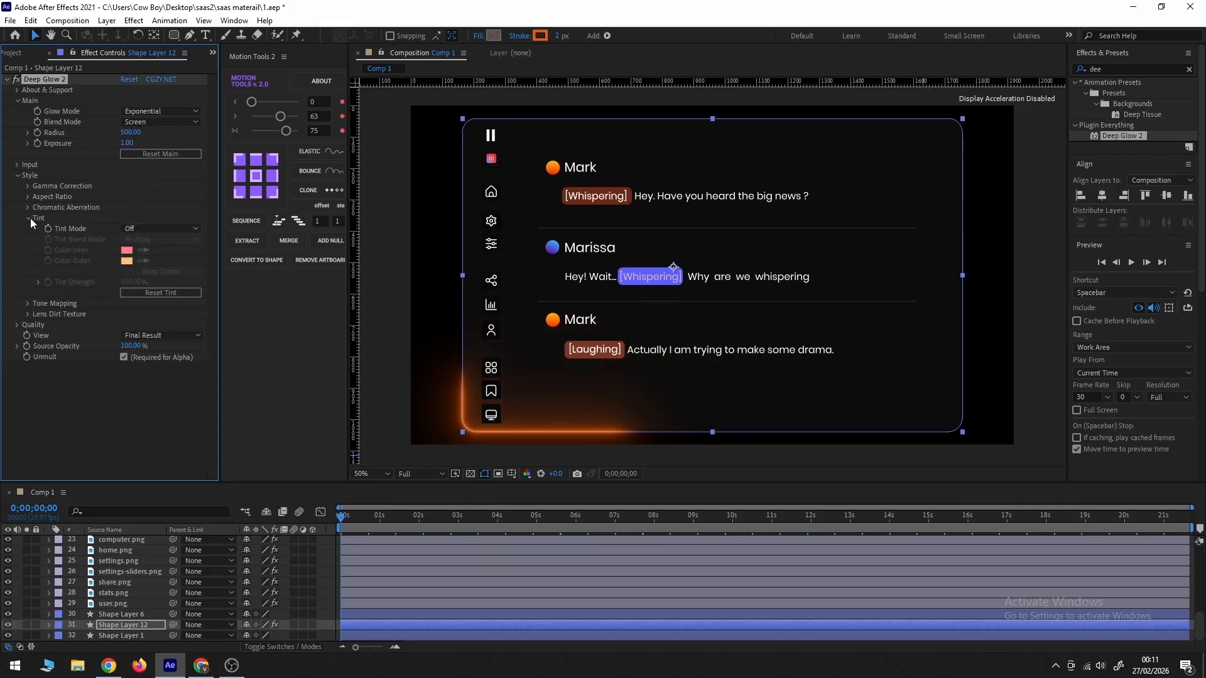
left_click(143, 230)
left_click(160, 261)
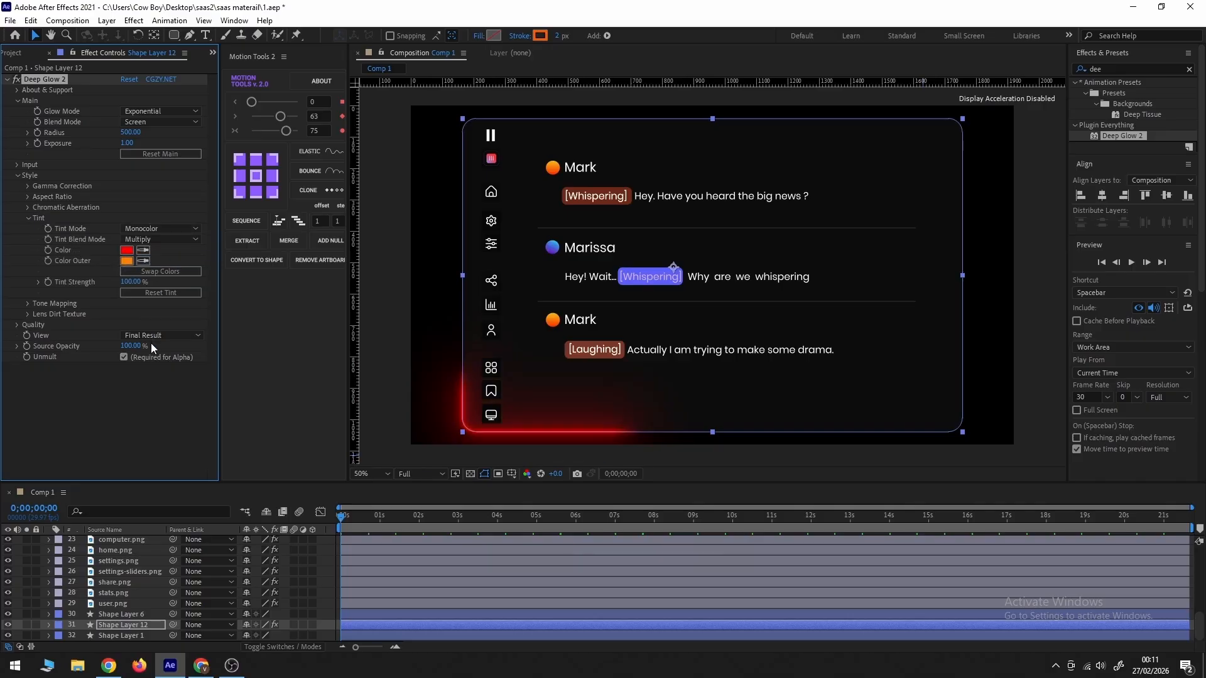
left_click(501, 148)
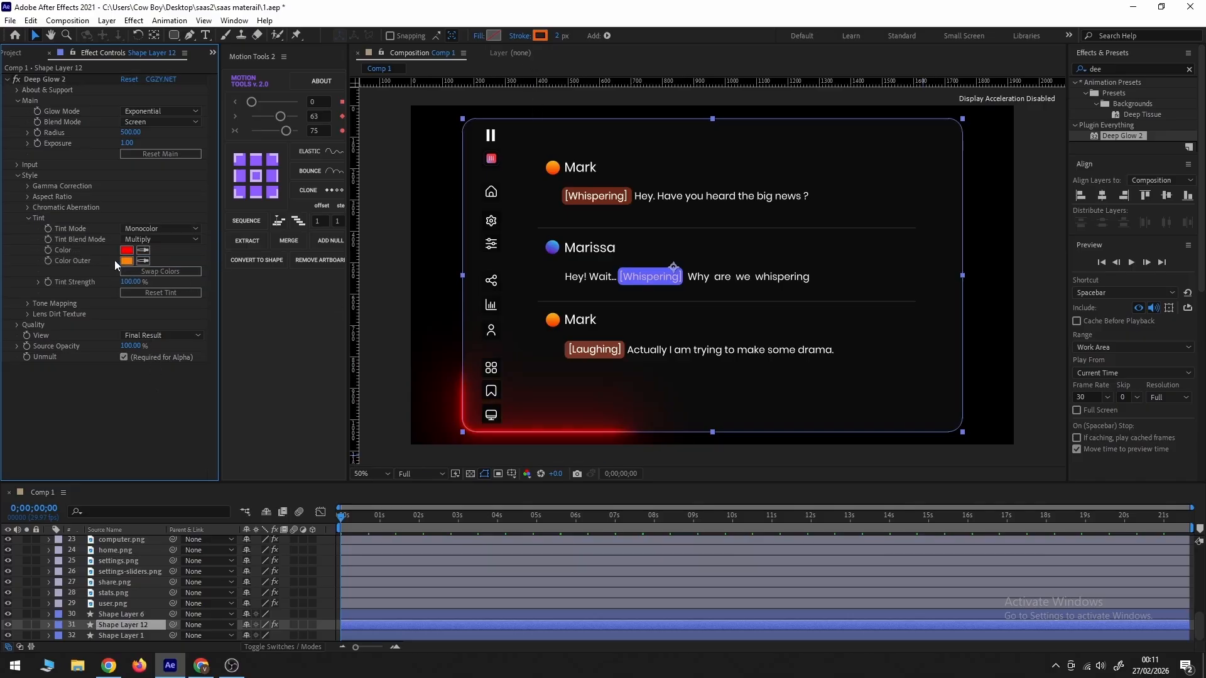
left_click(127, 250)
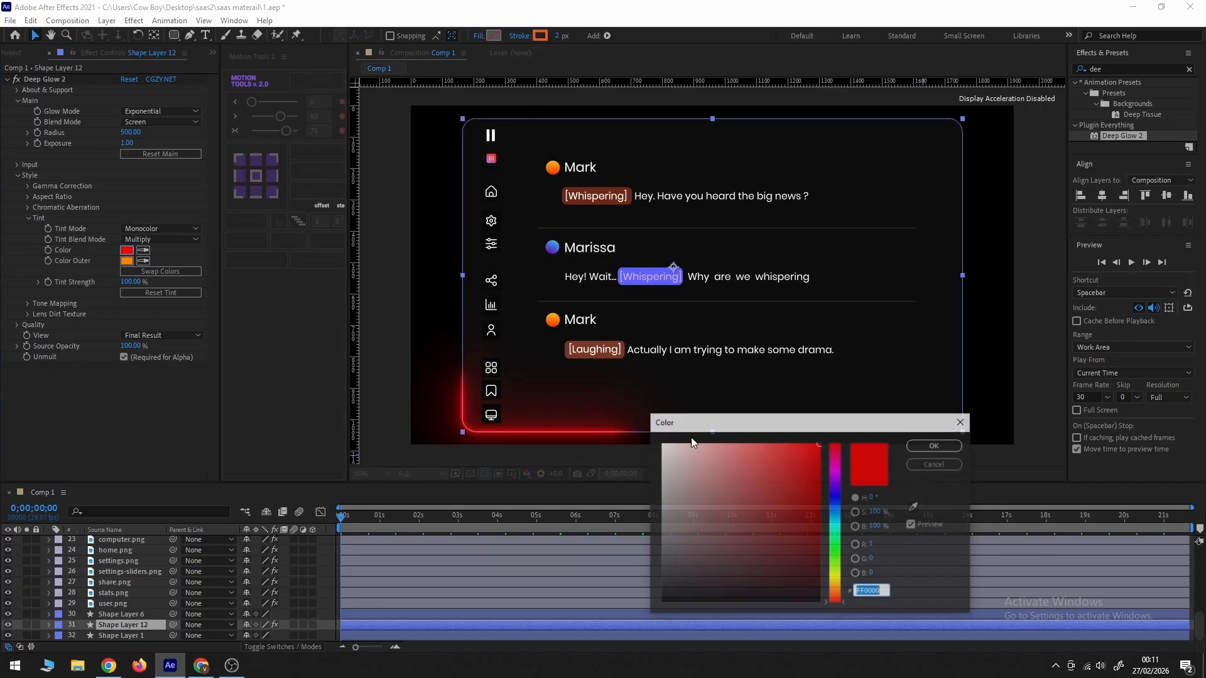
left_click(842, 598)
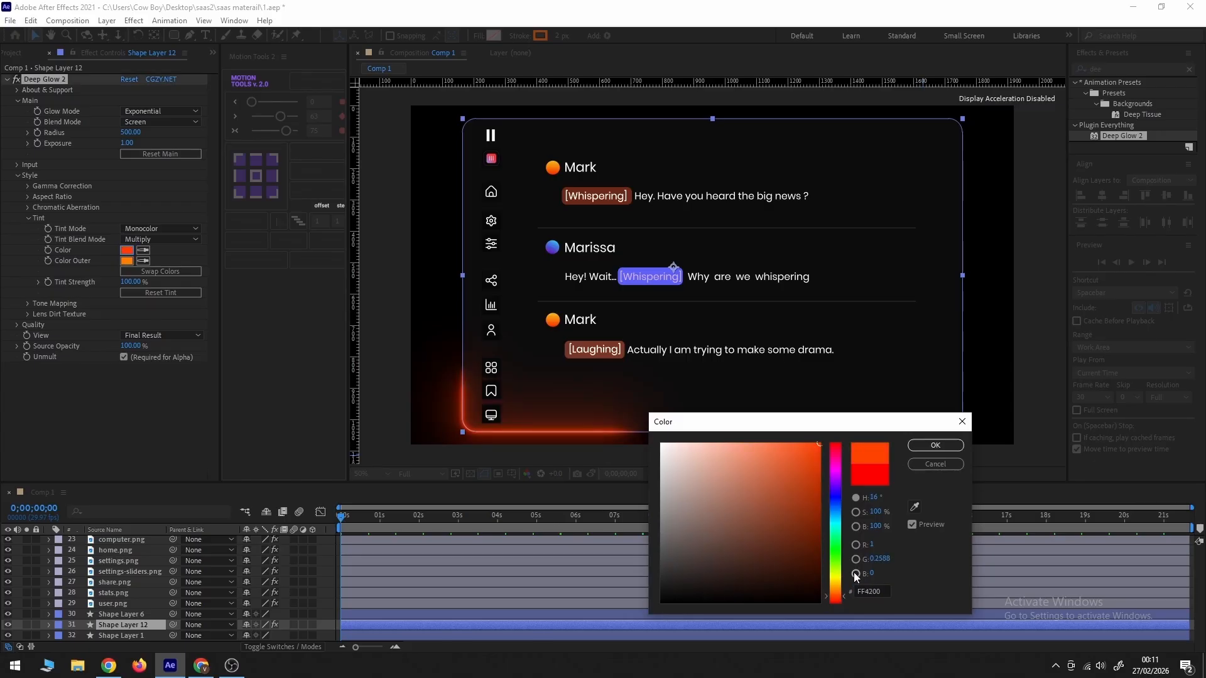
left_click_drag(836, 597, 837, 594)
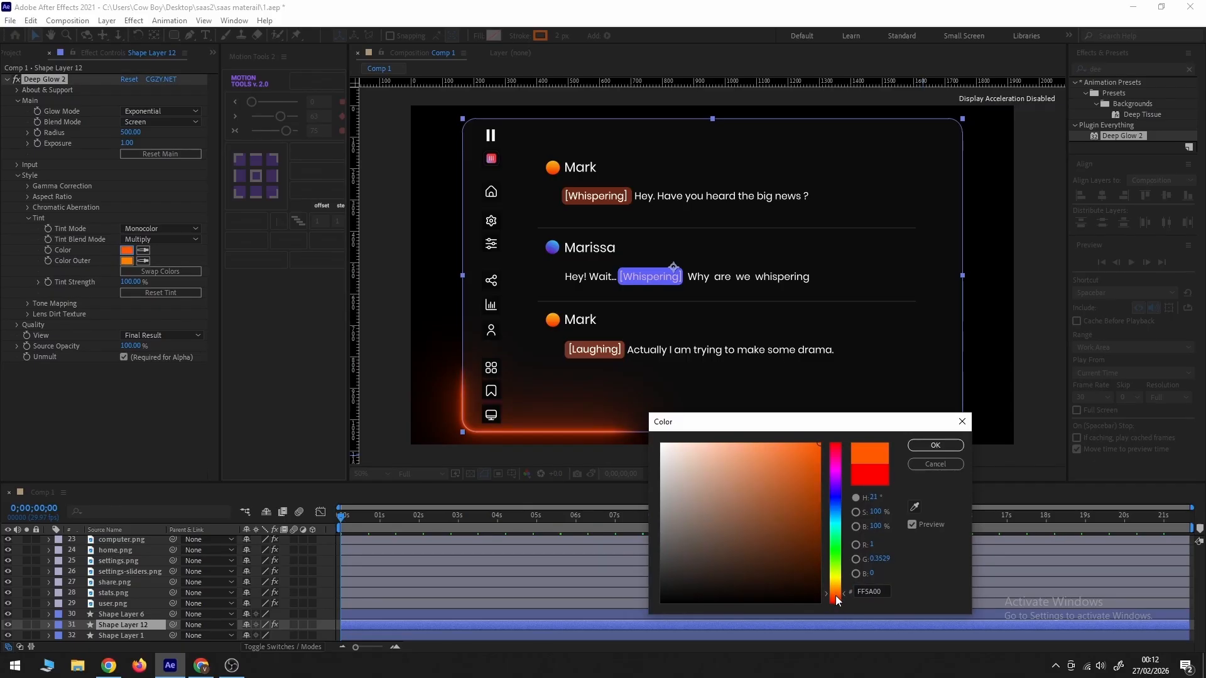
left_click(935, 446)
Set Shape Layer 12's stroke width to 1.5 px and check the thinner glowing border.
scroll(416, 456, "up", 2)
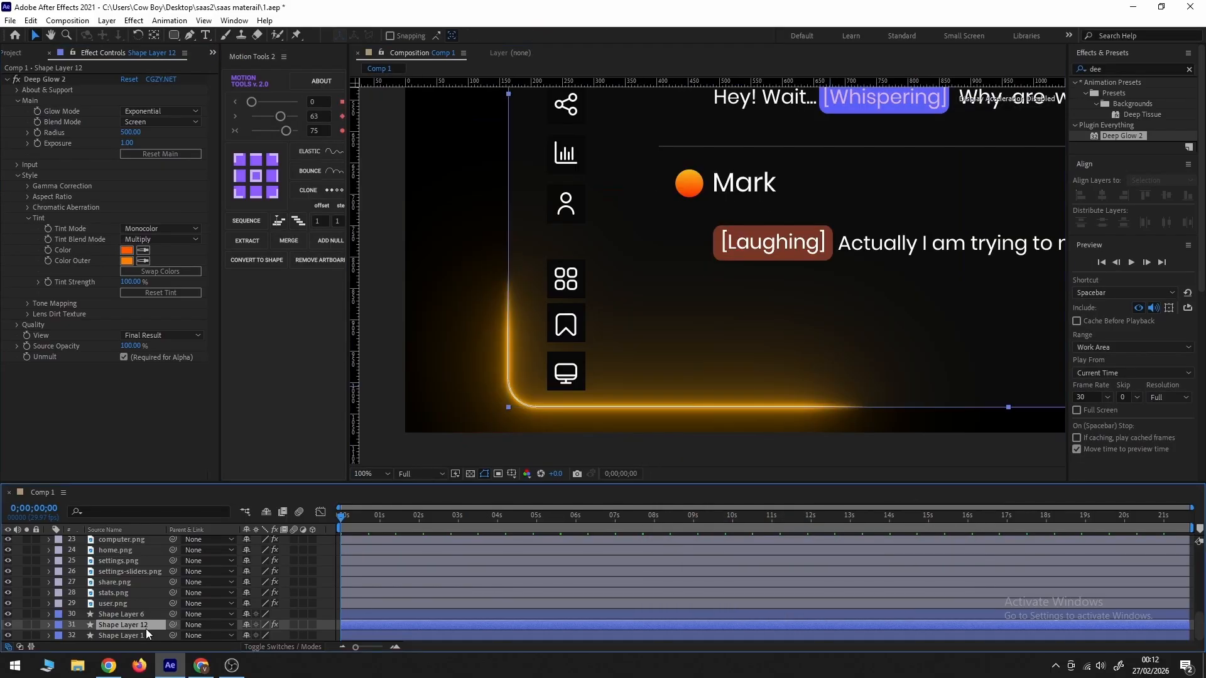
left_click(556, 36)
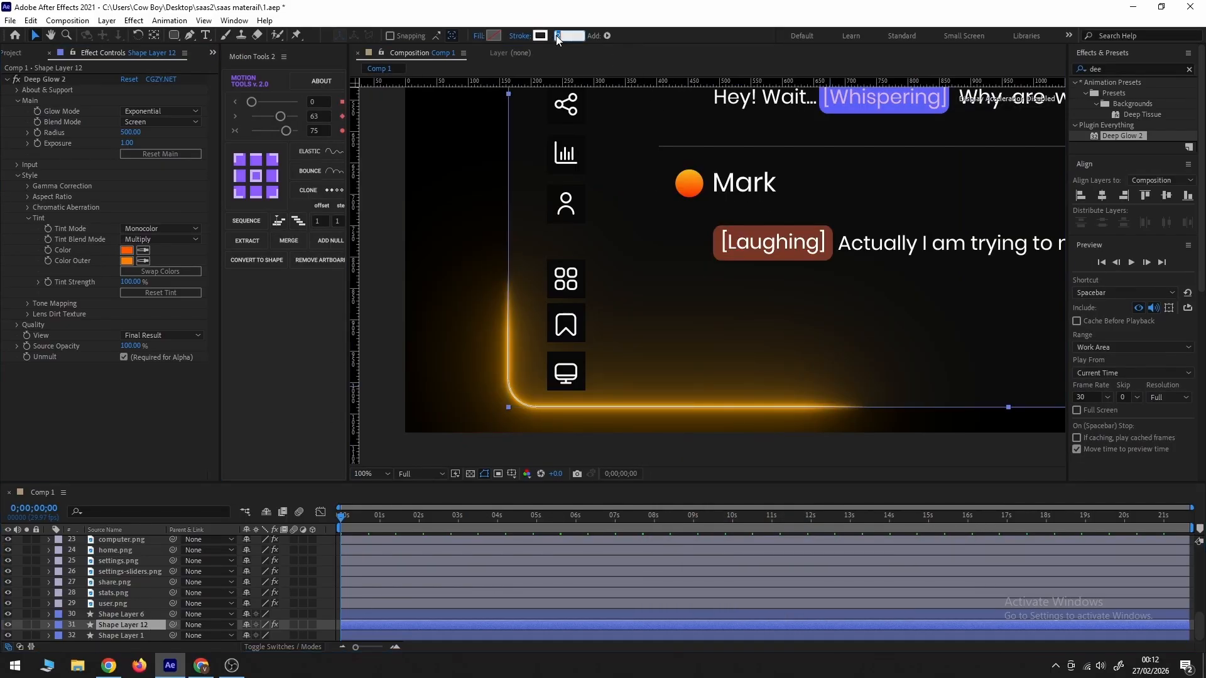
type("0.5")
key("Return")
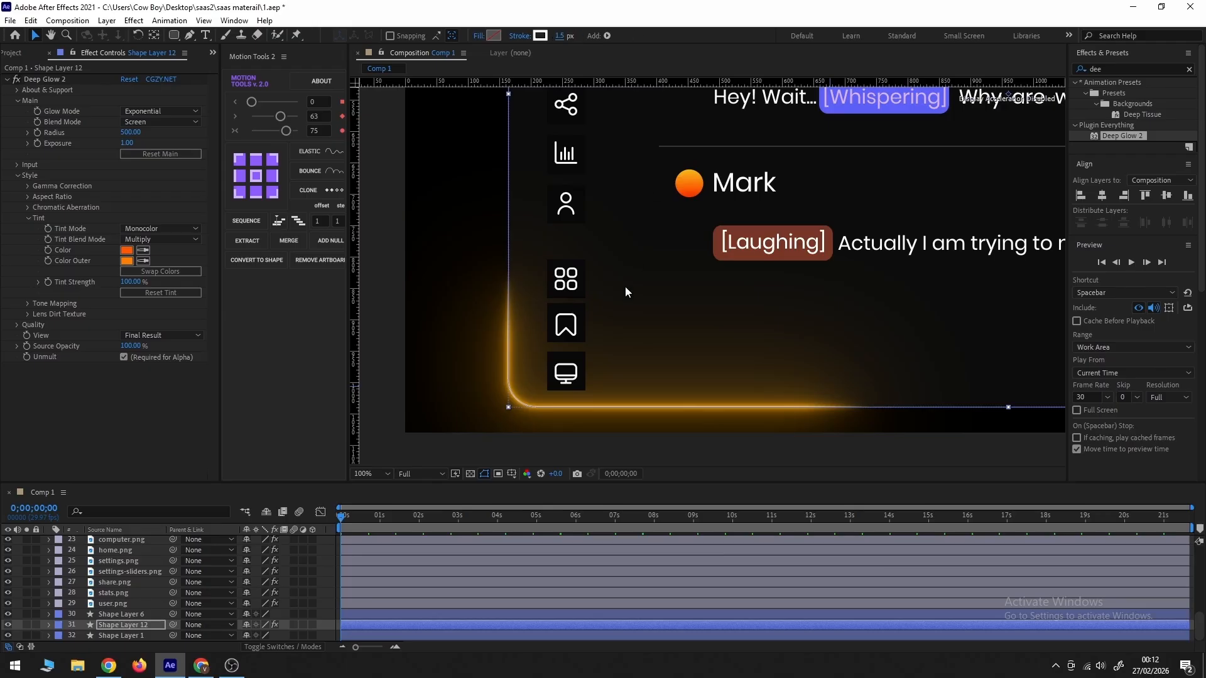
scroll(625, 287, "down", 4)
left_click(549, 292)
scroll(673, 346, "up", 2)
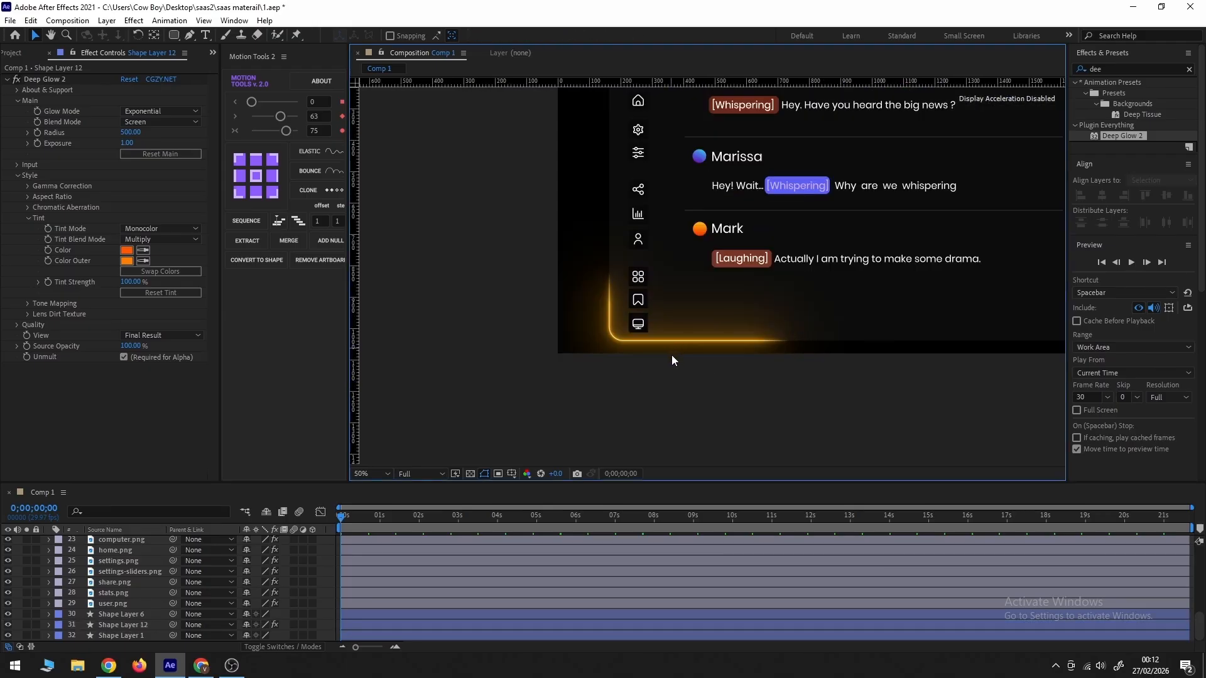
Set the stroke taper's start length and end length on Shape Layer 12 to 40%.
left_click(115, 625)
left_click(49, 624)
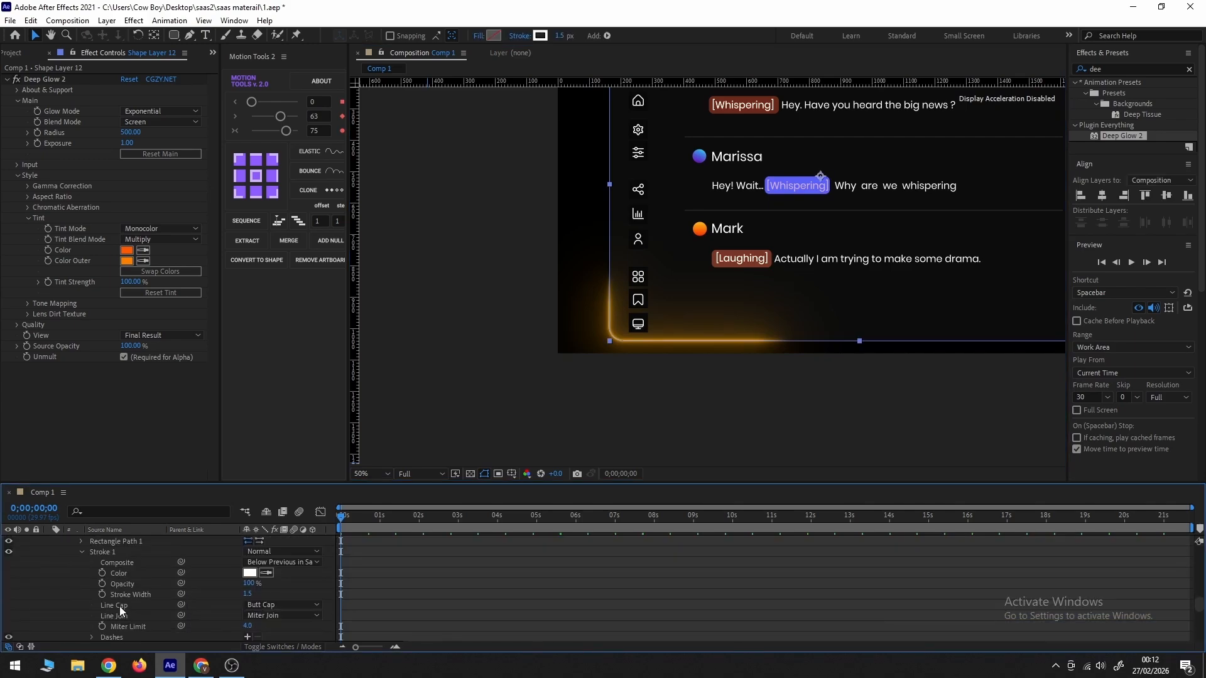
scroll(138, 619, "down", 3)
left_click(249, 605)
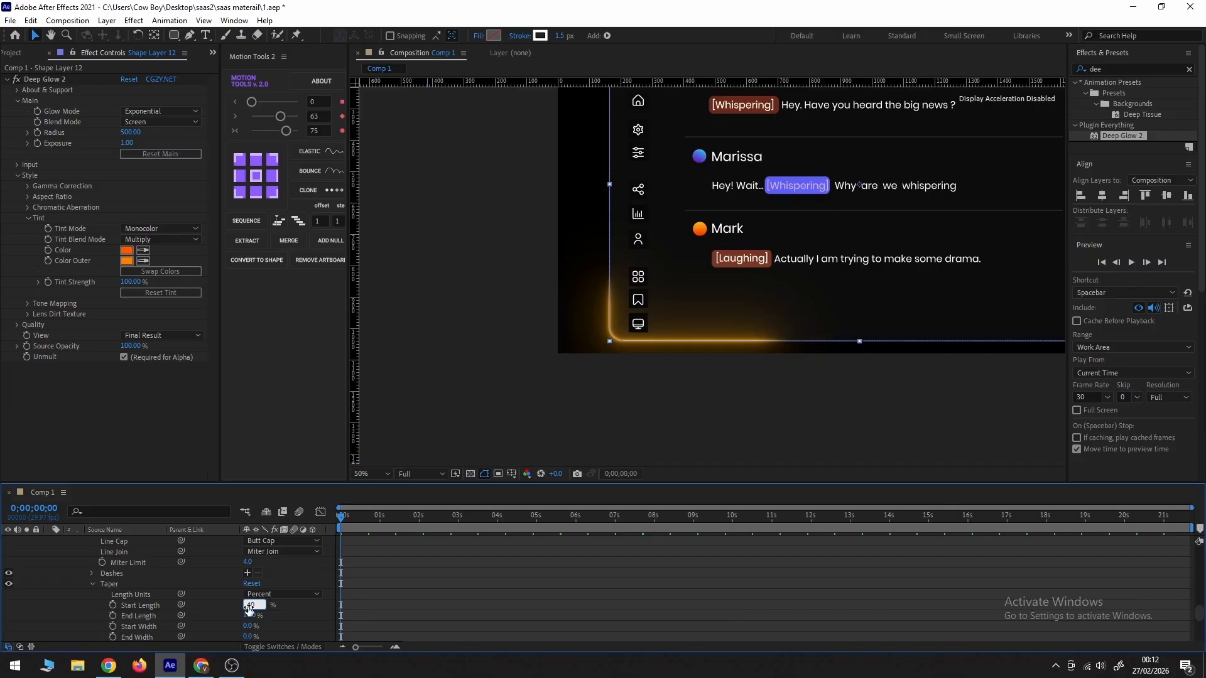
key("Return")
left_click(251, 615)
left_click(251, 615)
type("40")
key("Return")
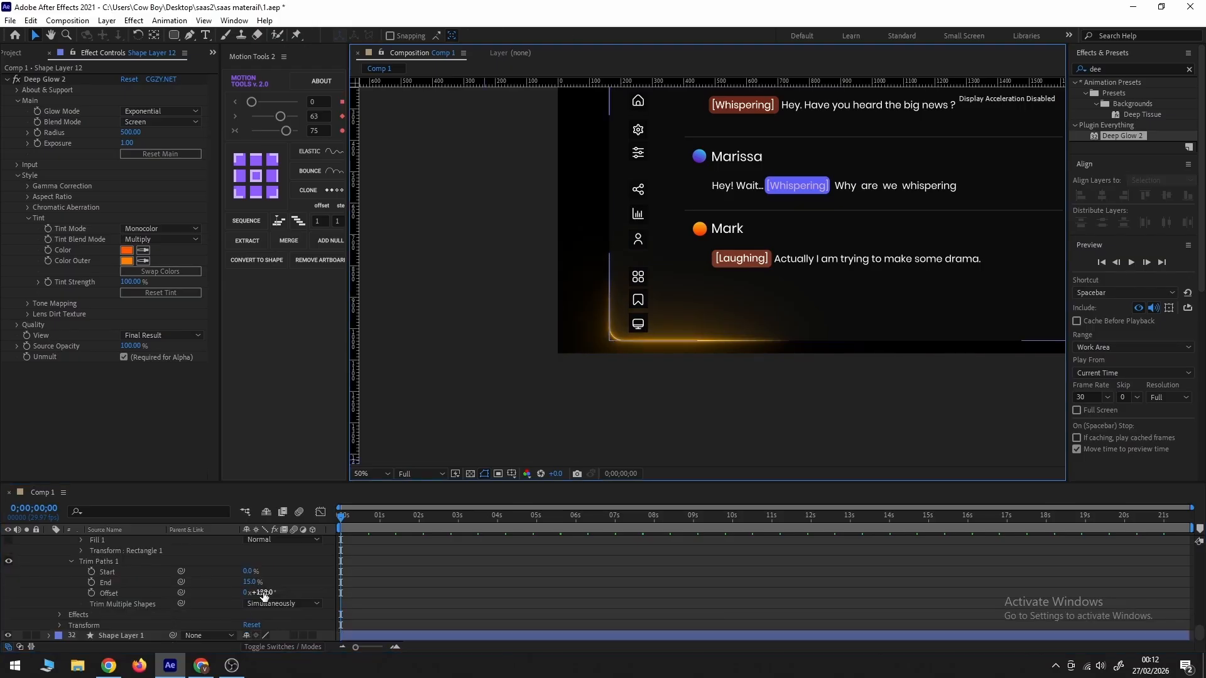
Shift Shape Layer 12's Trim Paths offset to about 222° and set its end to 20%.
left_click_drag(263, 595, 322, 595)
key("h")
left_click_drag(766, 239, 742, 321)
key("v")
left_click_drag(267, 596, 263, 592)
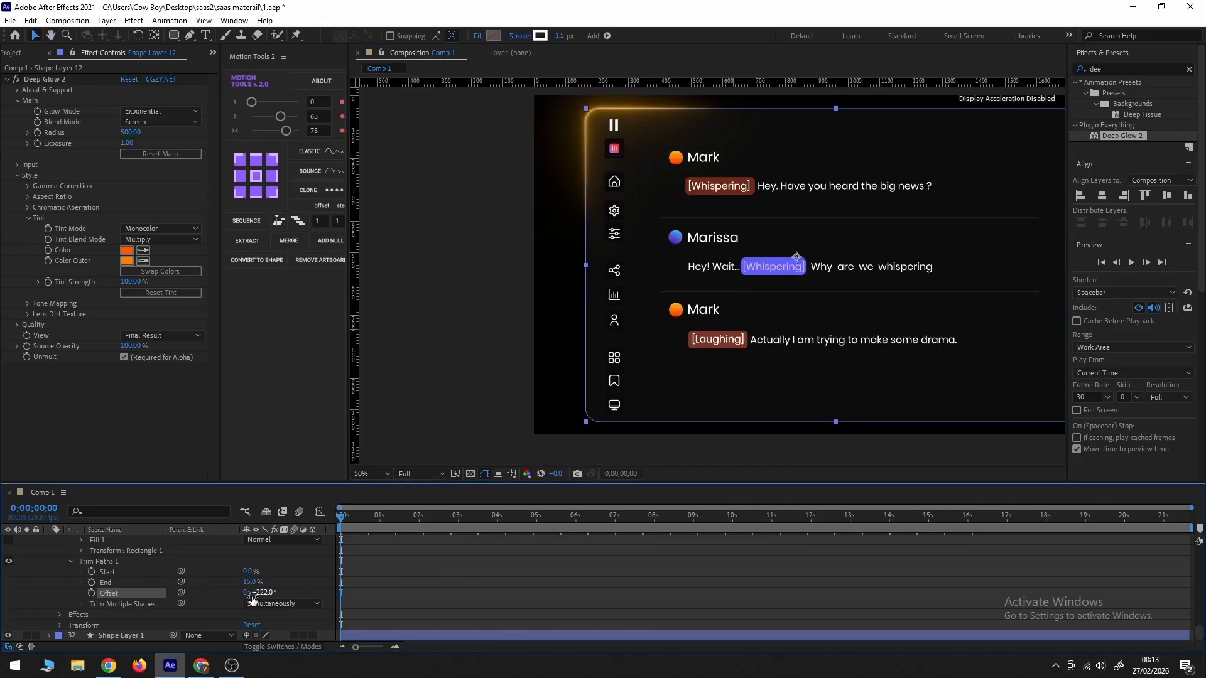
left_click(248, 582)
key("Return")
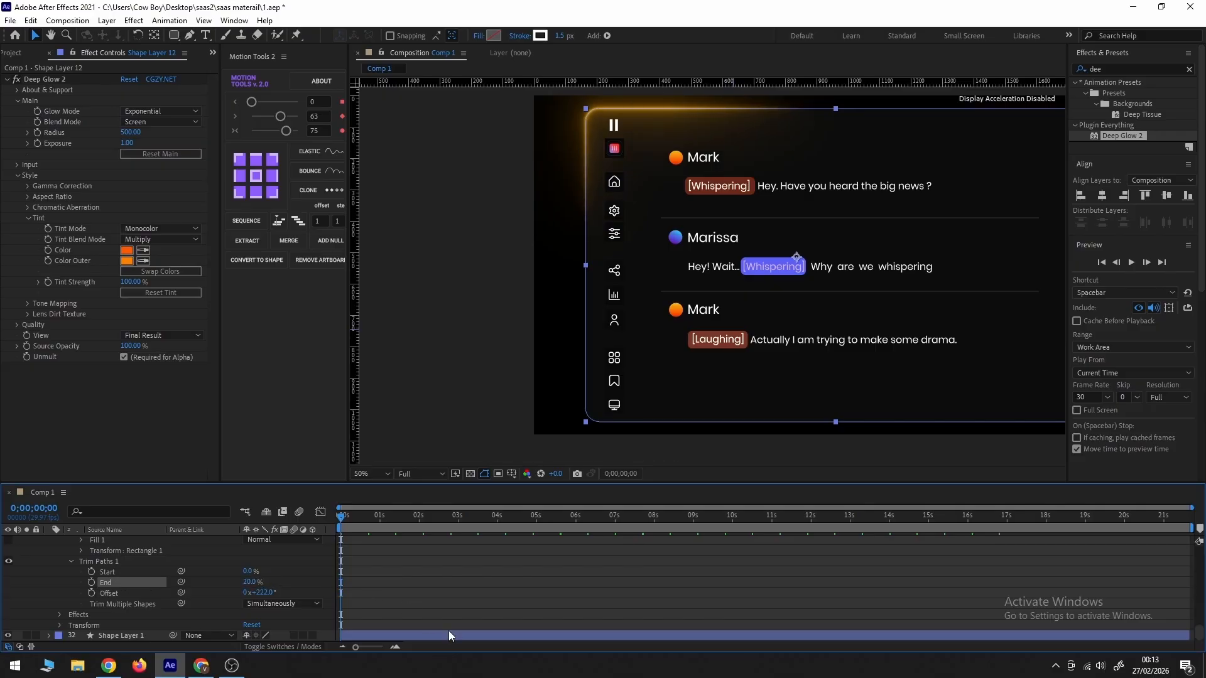
Change the Deep Glow 2 tint color to a slightly redder orange.
left_click(127, 250)
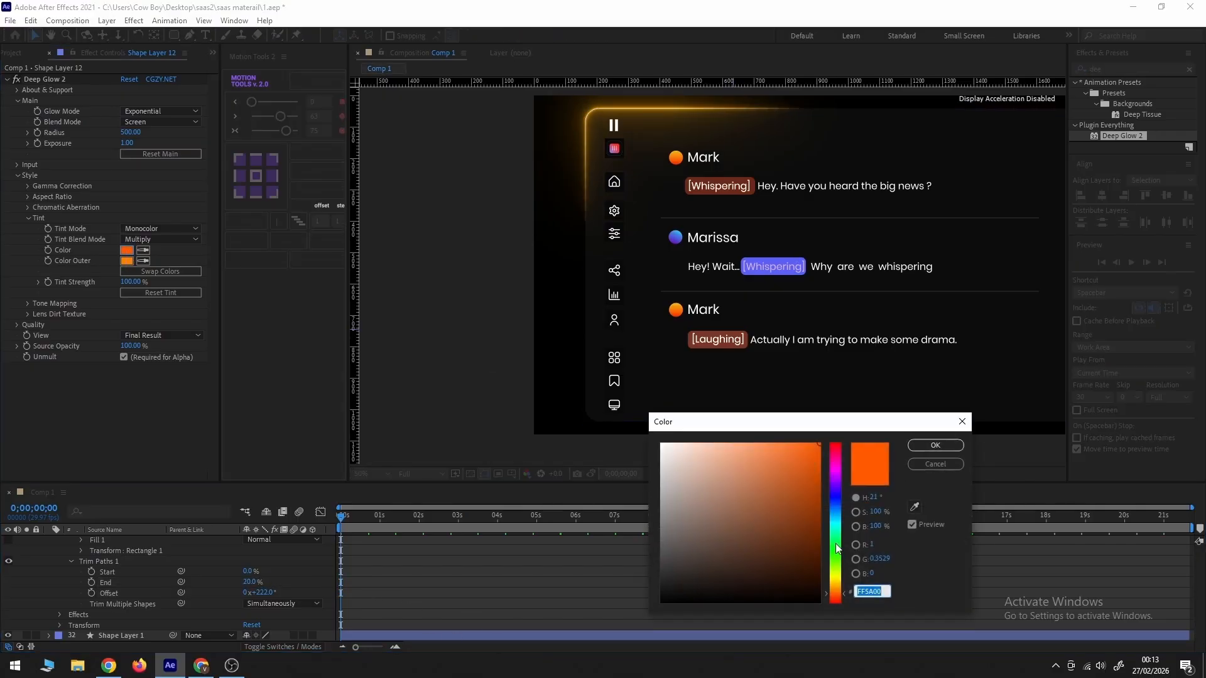
left_click(840, 595)
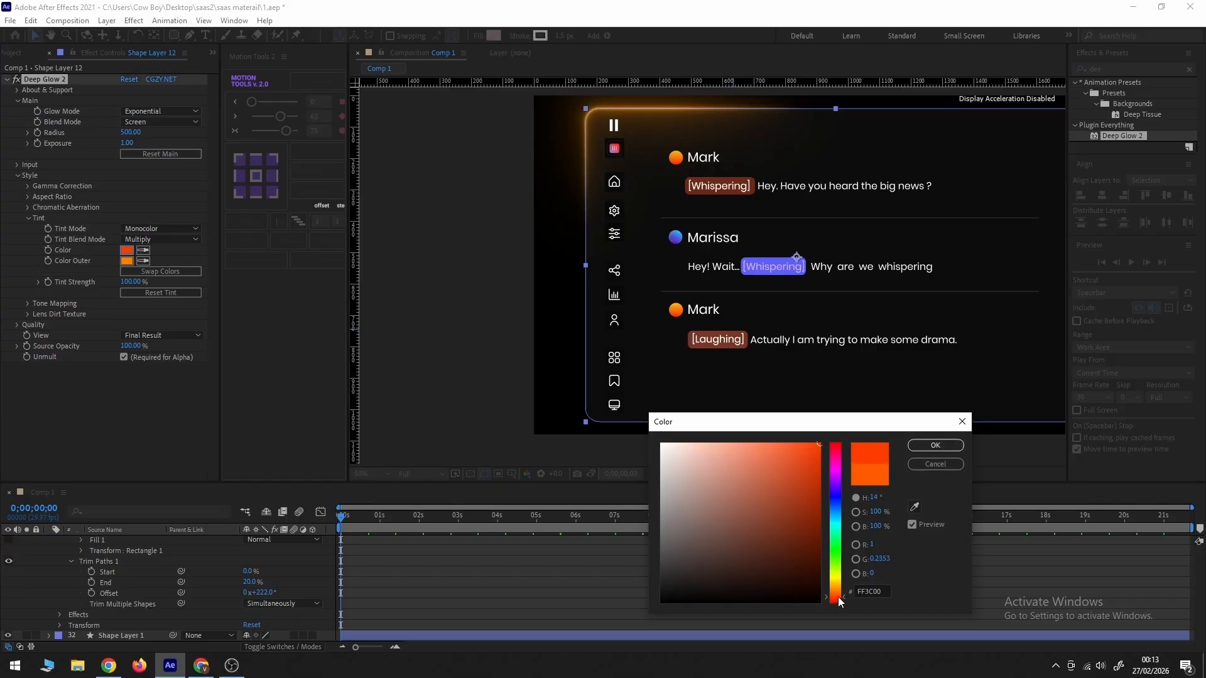
left_click(838, 597)
left_click_drag(839, 596, 839, 599)
left_click(935, 464)
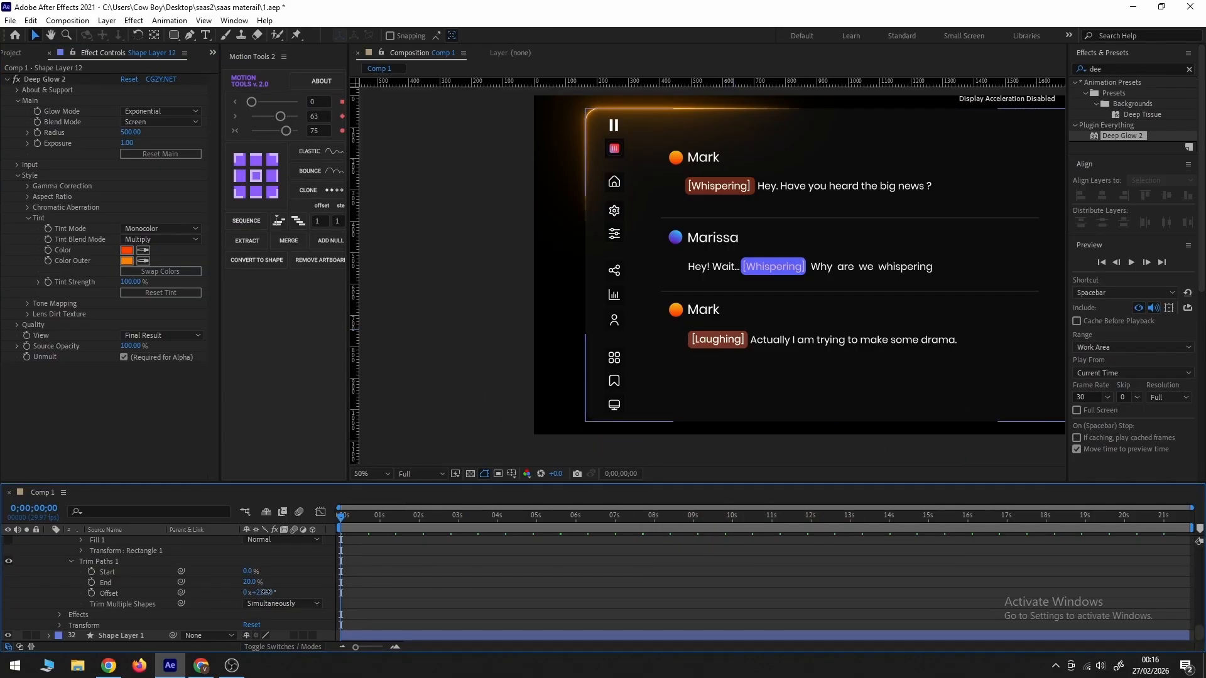
Keyframe the Trim Paths offset from about 120° at the start to a larger angle, with the second keyframe at about 14 s.
left_click_drag(265, 593, 100, 595)
left_click(93, 593)
left_click(465, 517)
left_click_drag(265, 593, 405, 590)
left_click_drag(606, 375, 503, 381)
left_click_drag(262, 593, 338, 607)
left_click_drag(473, 593, 900, 605)
Preview the traveling border glow and speed it up by moving the last offset keyframe to about 11.5 s.
left_click(341, 517)
key("space")
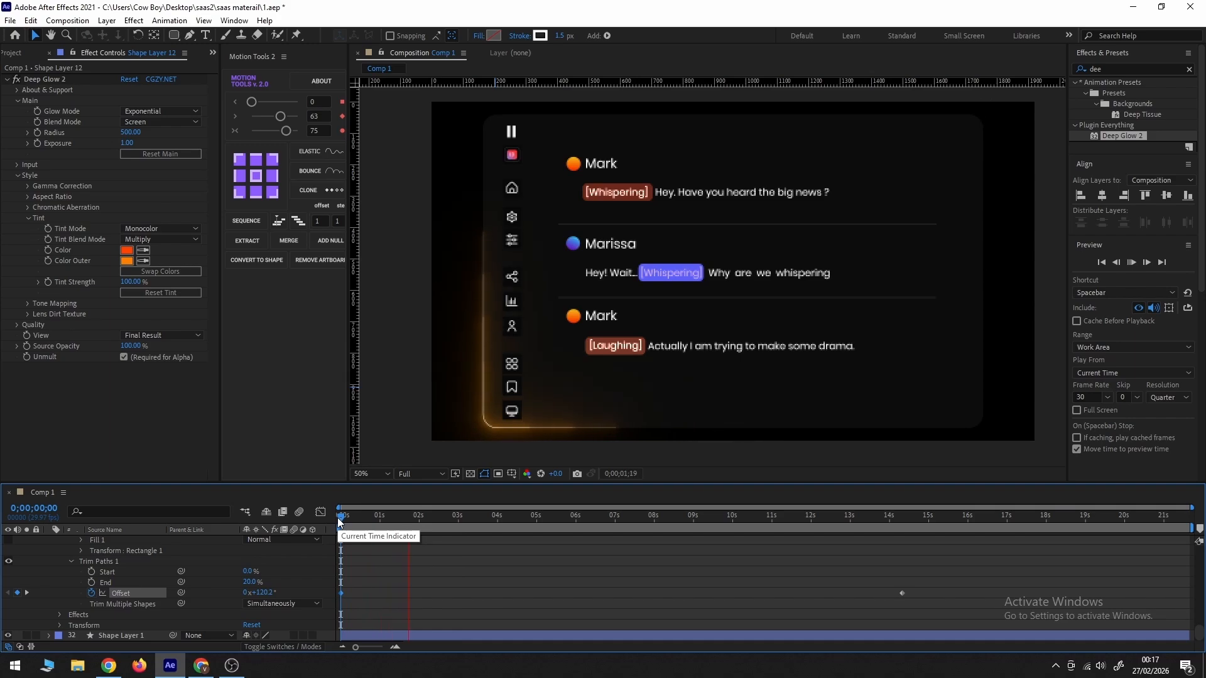
key("space")
left_click_drag(849, 605, 785, 605)
key("space")
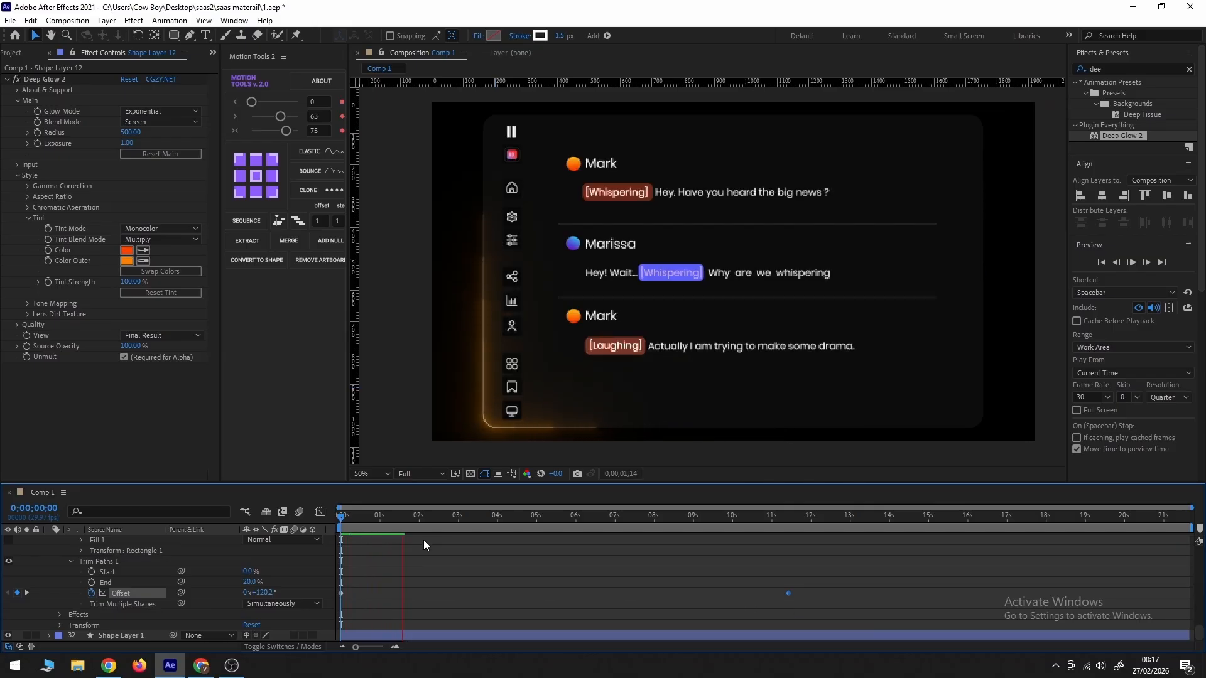
key("space")
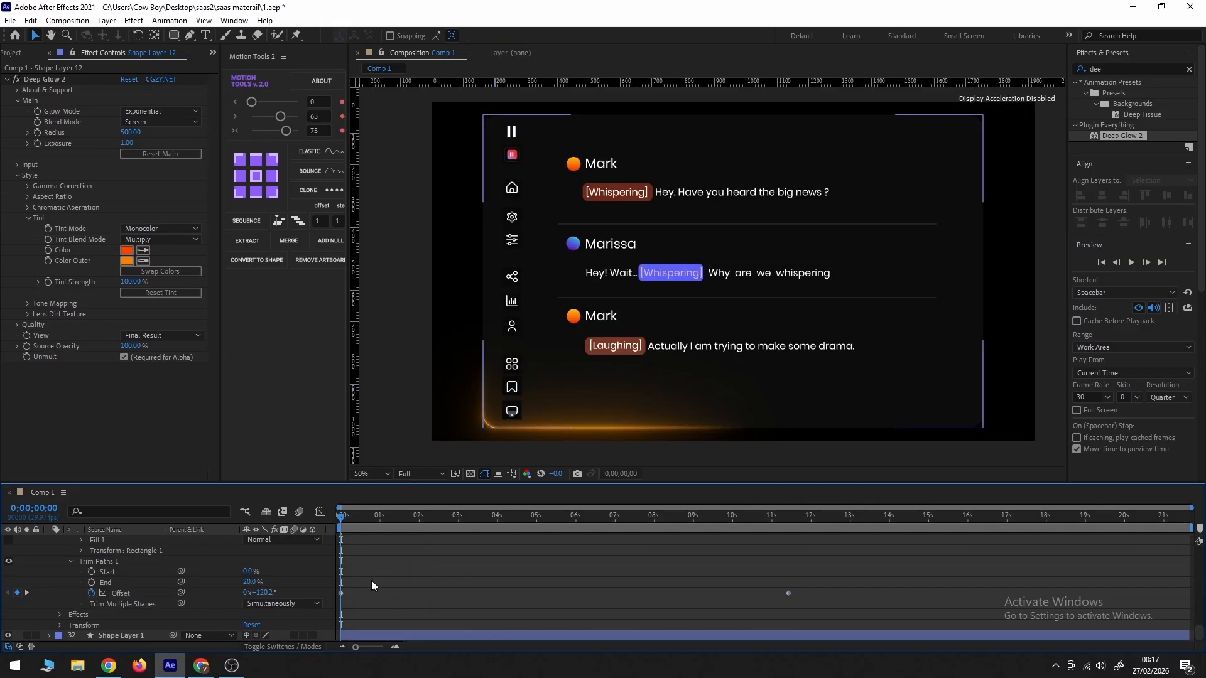
Add a spot light with light color FFBAA8, 150% intensity, 95° cone angle and 55% cone feather.
scroll(367, 592, "up", 2)
right_click(348, 602)
mouse_move(398, 471)
left_click(549, 507)
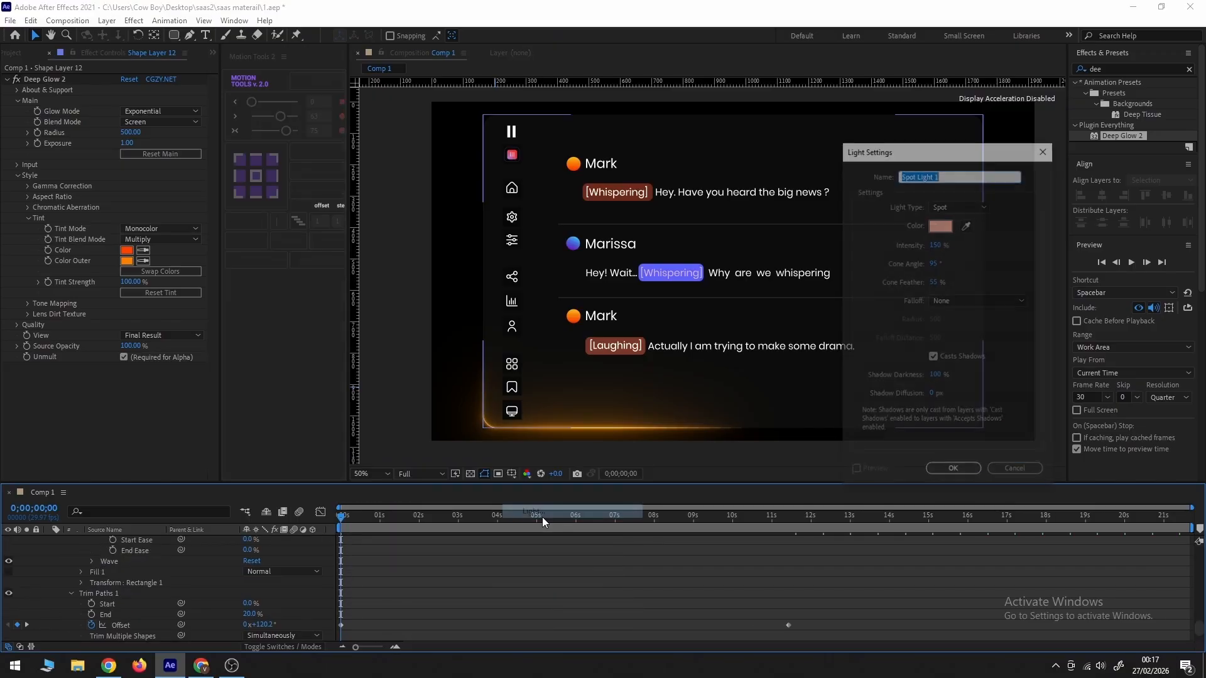
left_click(958, 206)
left_click(1015, 229)
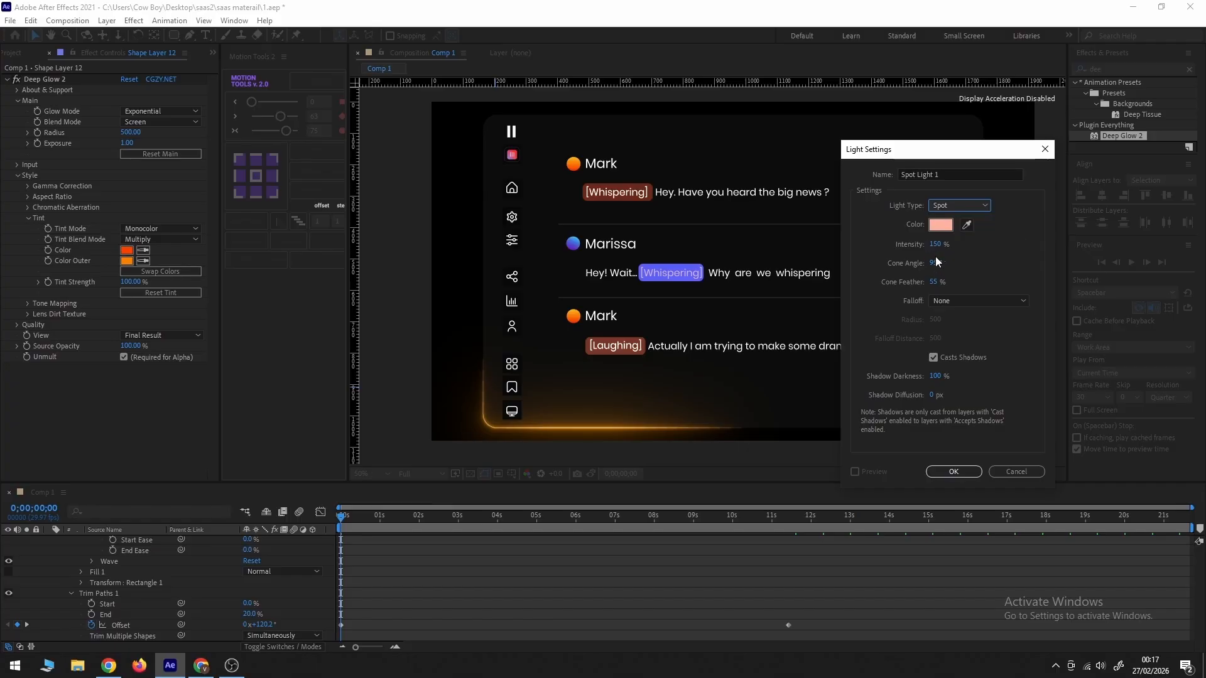
left_click(941, 225)
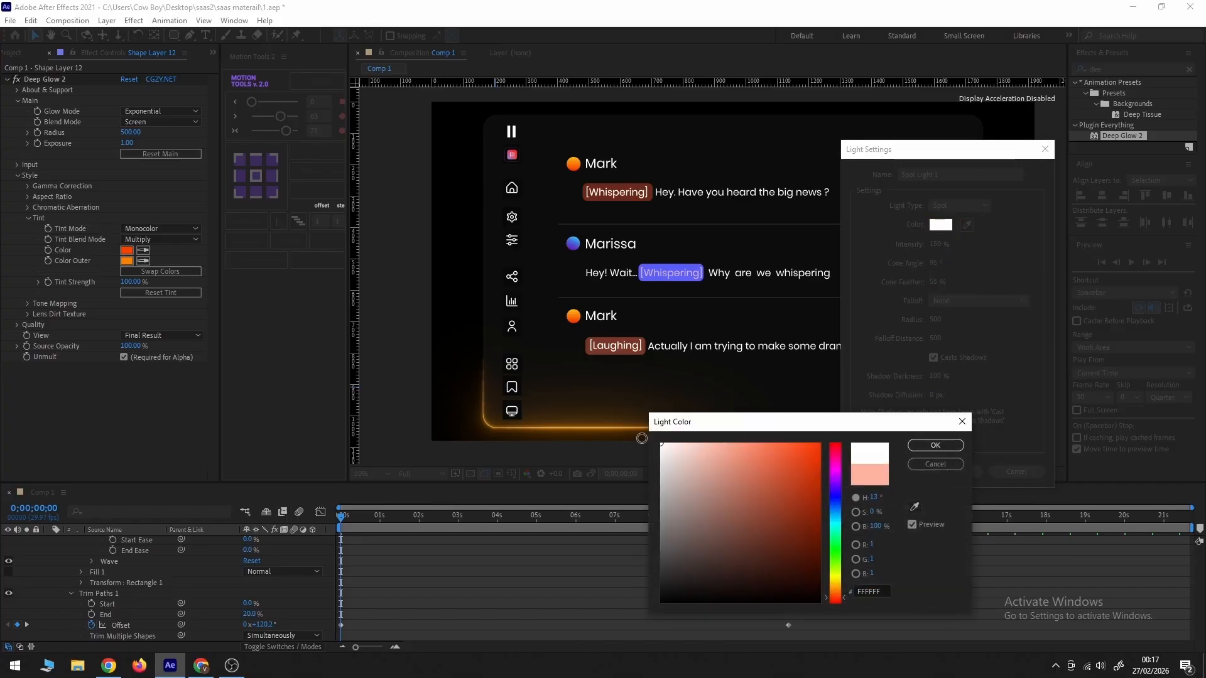
left_click_drag(710, 436, 714, 437)
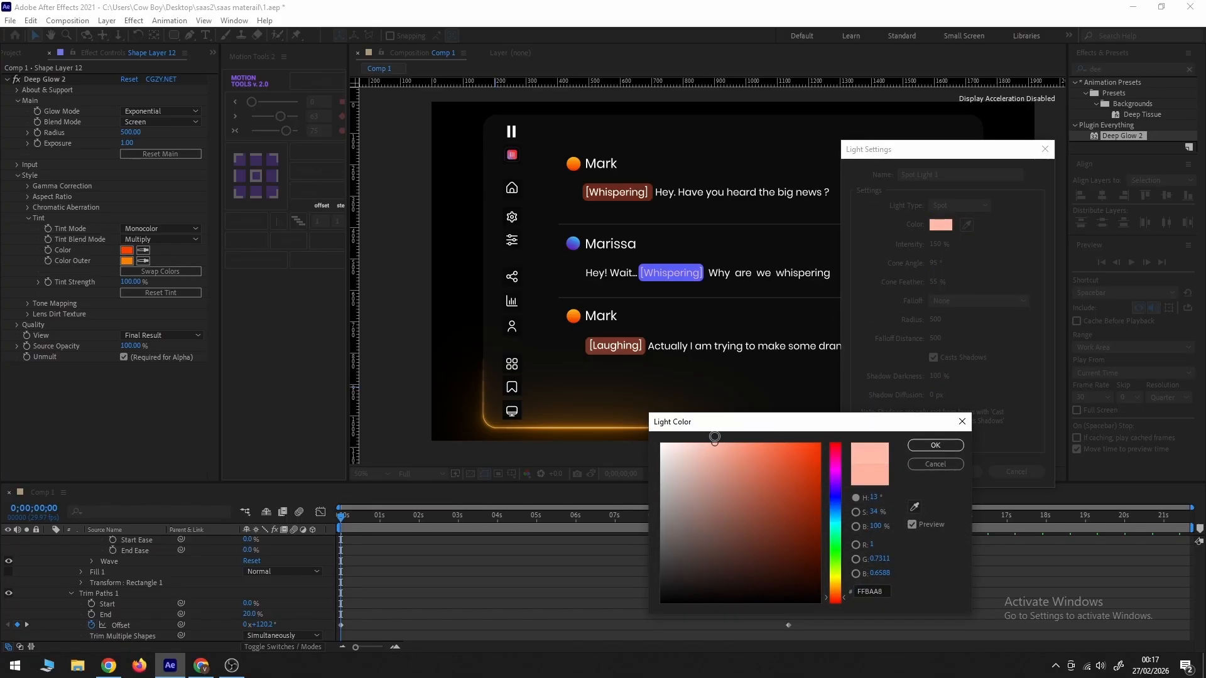
left_click(922, 446)
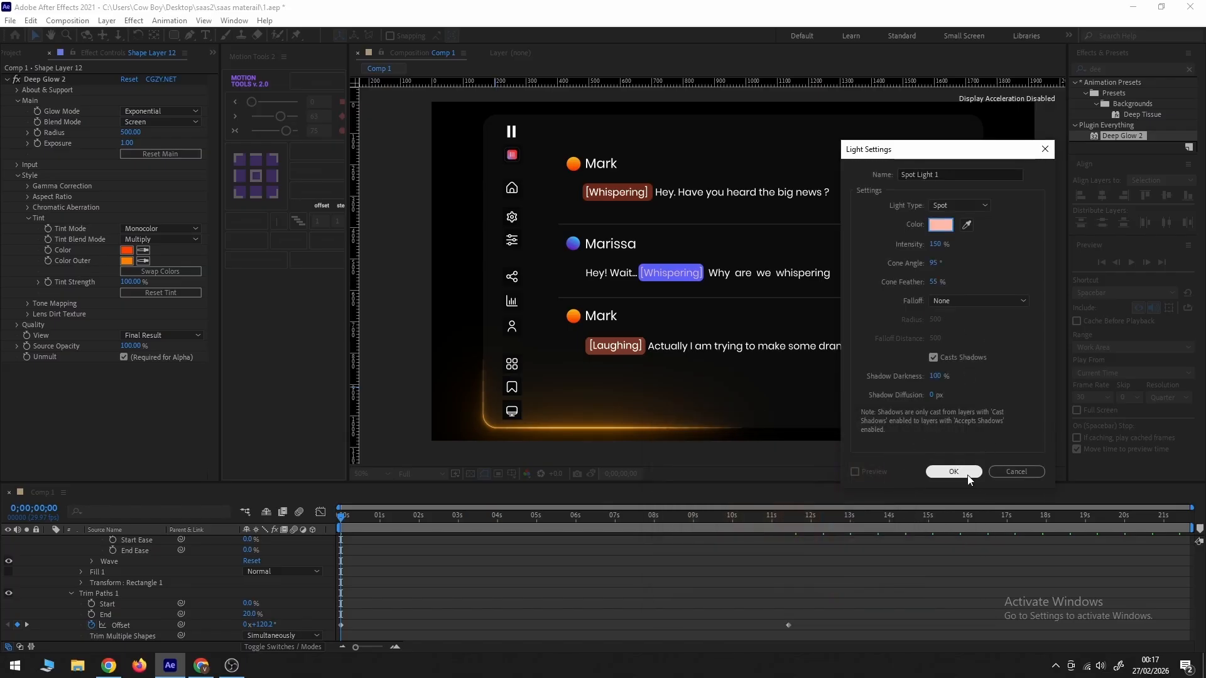
left_click(967, 475)
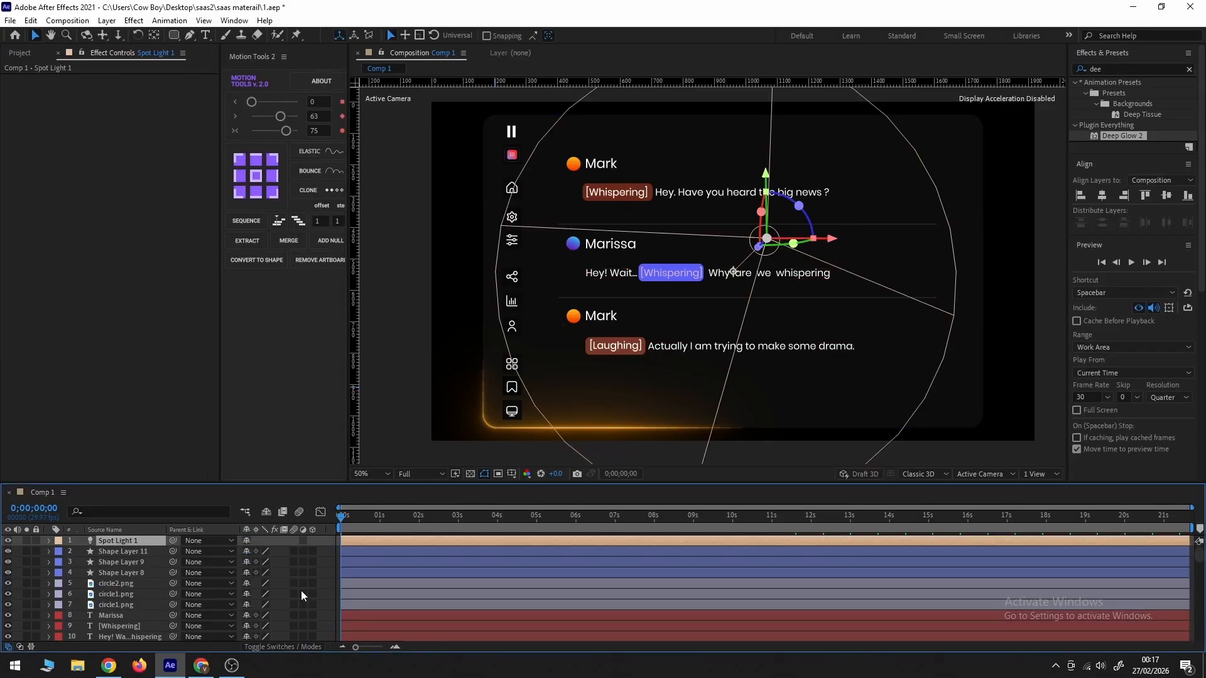
Make all layers below Spot Light 1 3D and move the light down to the panel's lower edge, left of center.
left_click_drag(314, 551, 322, 648)
scroll(275, 618, "up", 8)
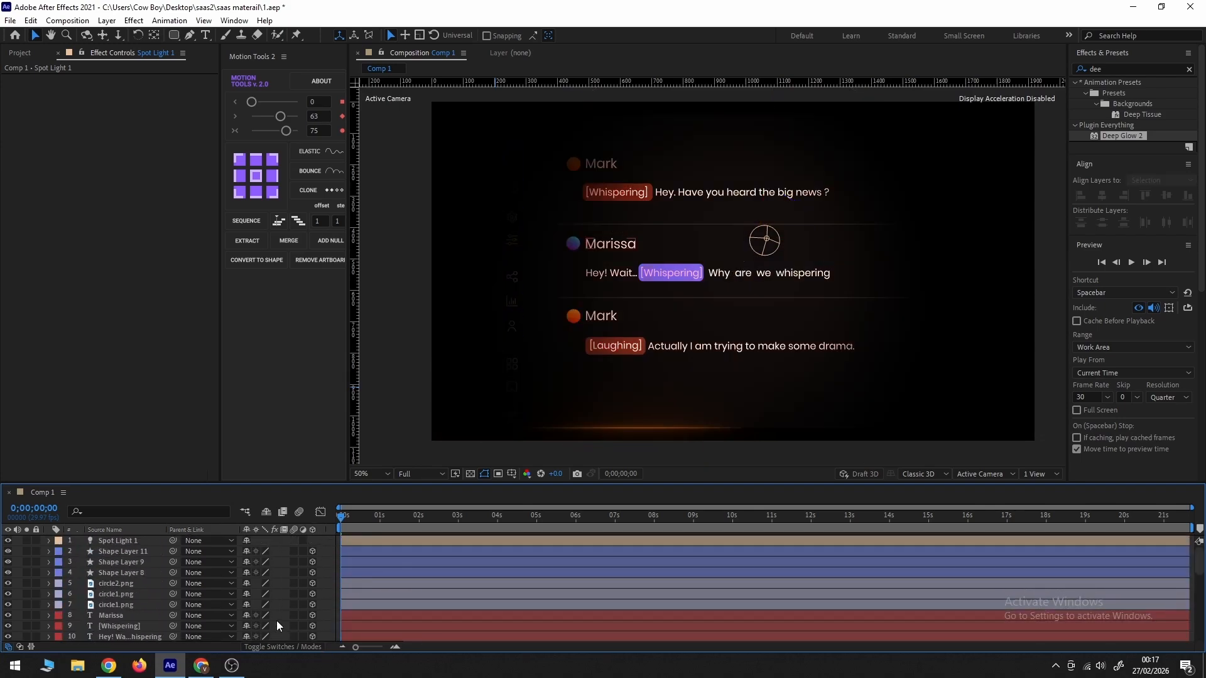
left_click(123, 544)
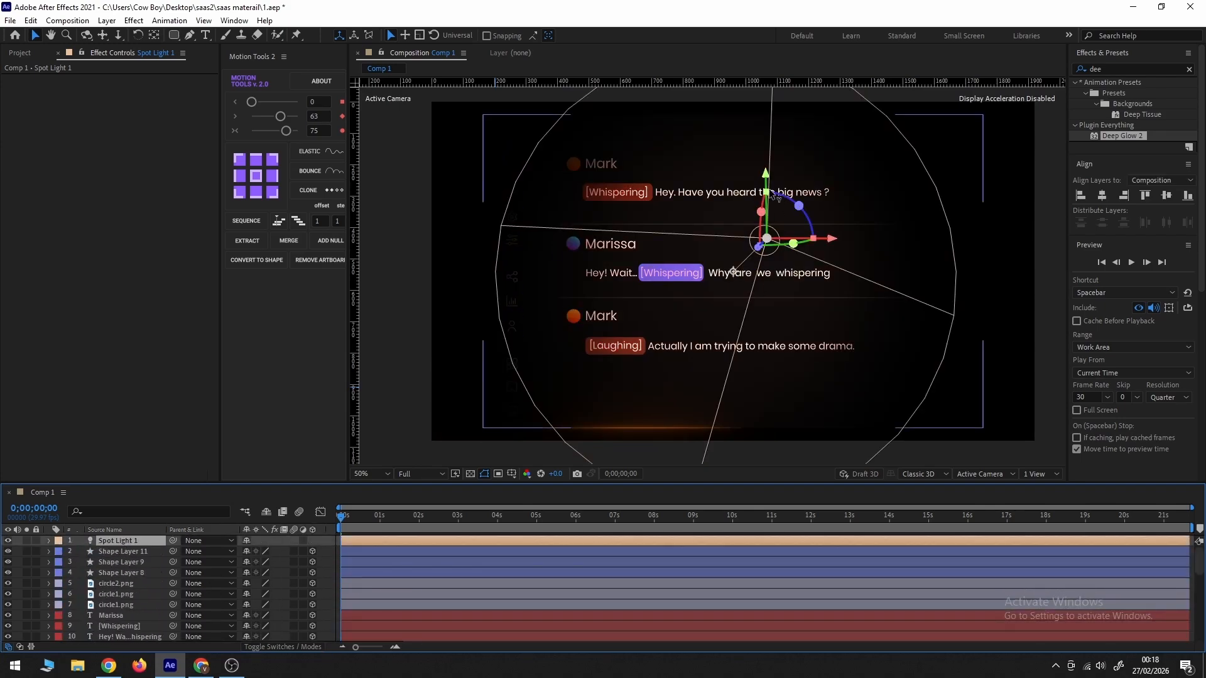
left_click_drag(770, 196, 757, 317)
left_click_drag(836, 417, 744, 414)
Keyframe Spot Light 1's position at the start, and move it over the panel's lower-left corner at 0;00;00;27.
key("p")
left_click(80, 553)
left_click_drag(360, 516, 376, 519)
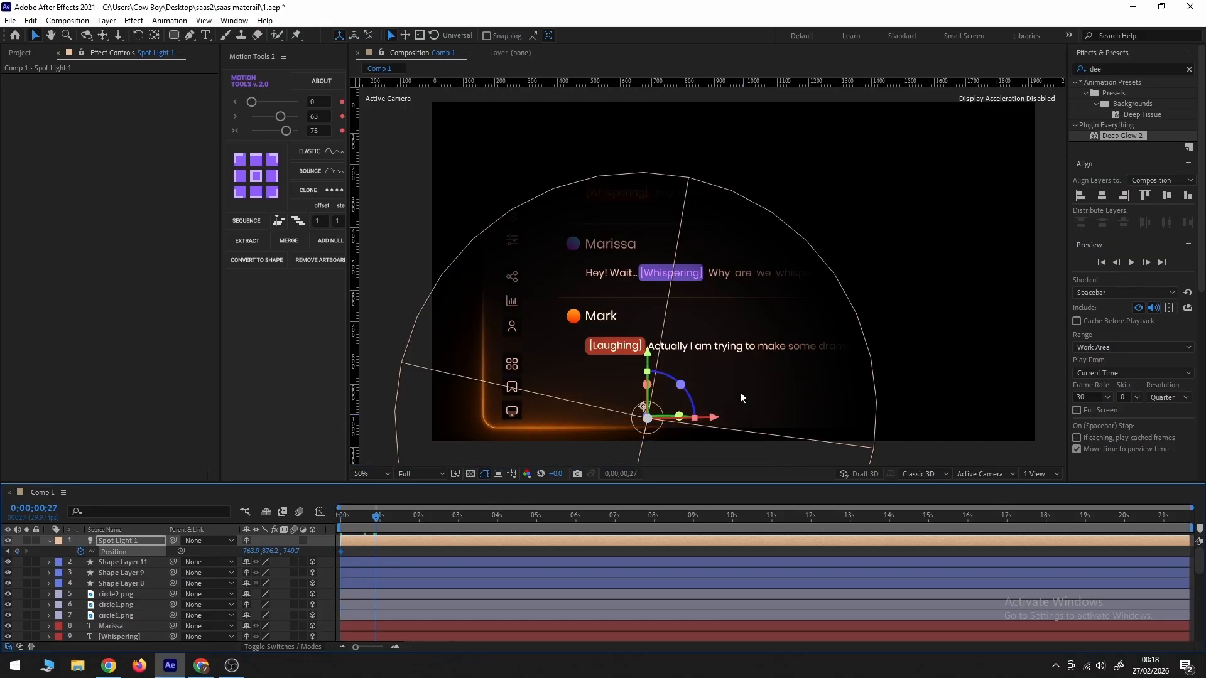
left_click_drag(709, 418, 619, 422)
Go to 0;00;02;09 in the timeline and set the composition viewer's resolution to Quarter.
left_click_drag(378, 519, 431, 520)
left_click(424, 478)
left_click(431, 542)
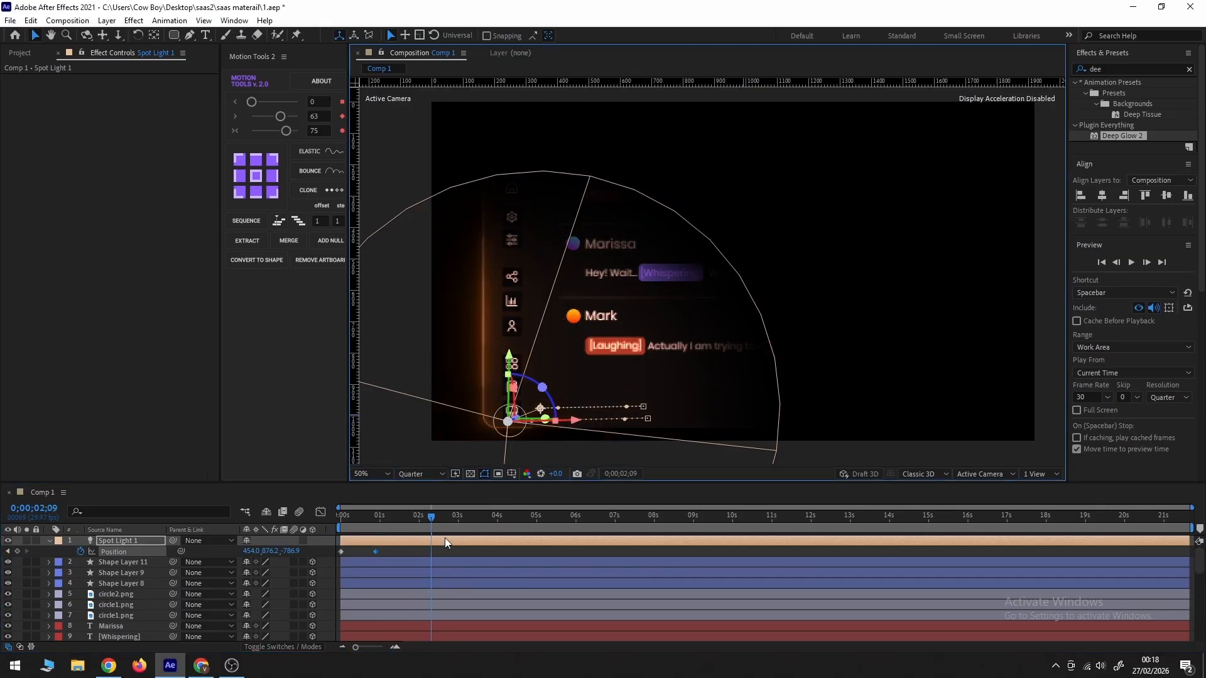
Keyframe Spot Light 1 partway up the panel's left edge at 0;00;02;09 and straighten its position path at the lower-left corner.
left_click_drag(515, 375, 515, 277)
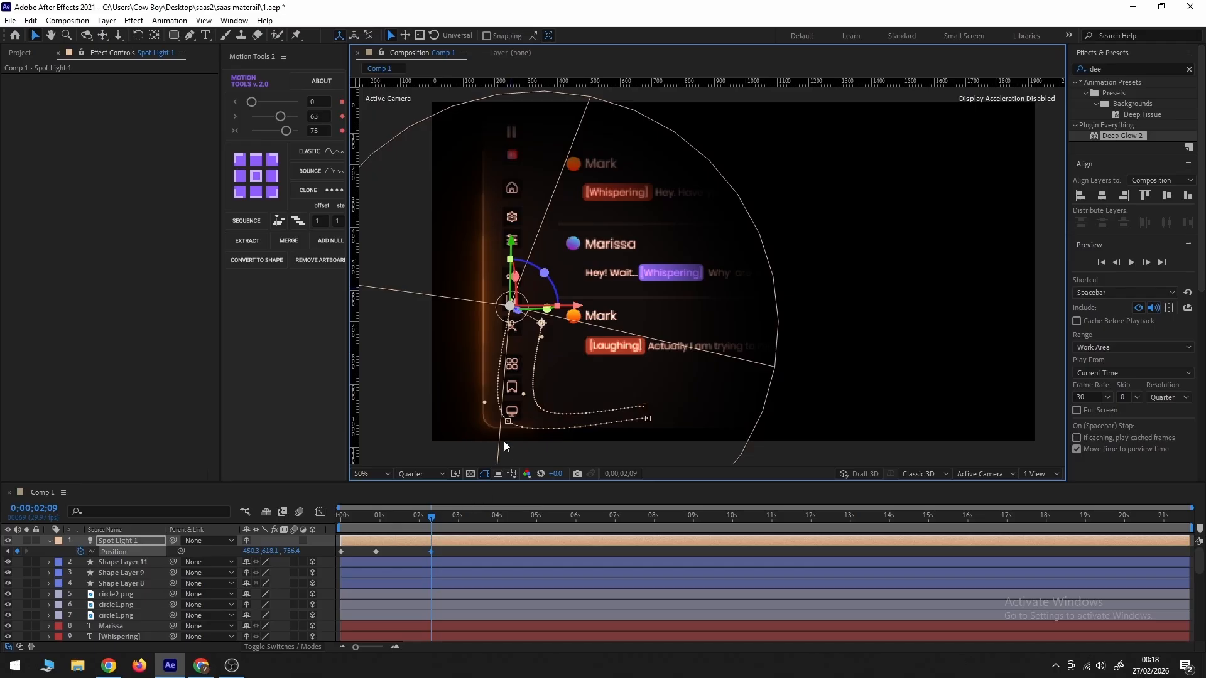
left_click(508, 420)
left_click_drag(530, 440, 509, 422)
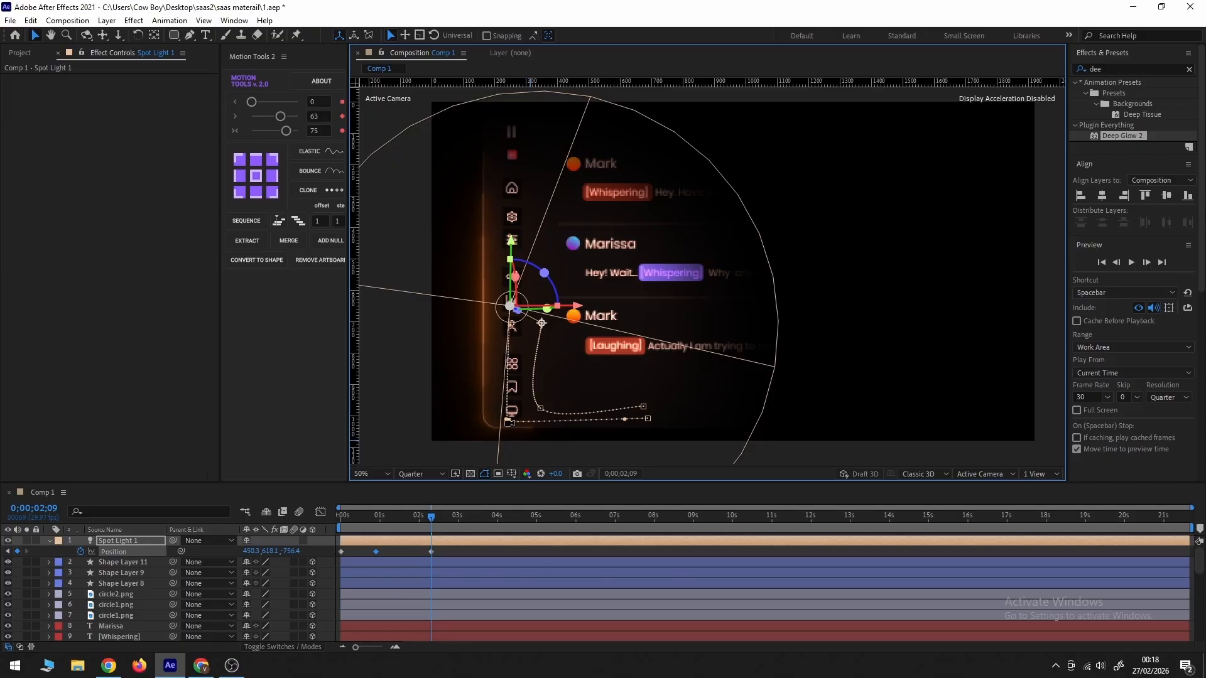
Straighten the light's point-of-interest path at the lower-left corner and nudge the light slightly higher along the left edge.
left_click(540, 409)
left_click_drag(558, 422, 538, 391)
left_click(544, 391)
key("ctrl+z")
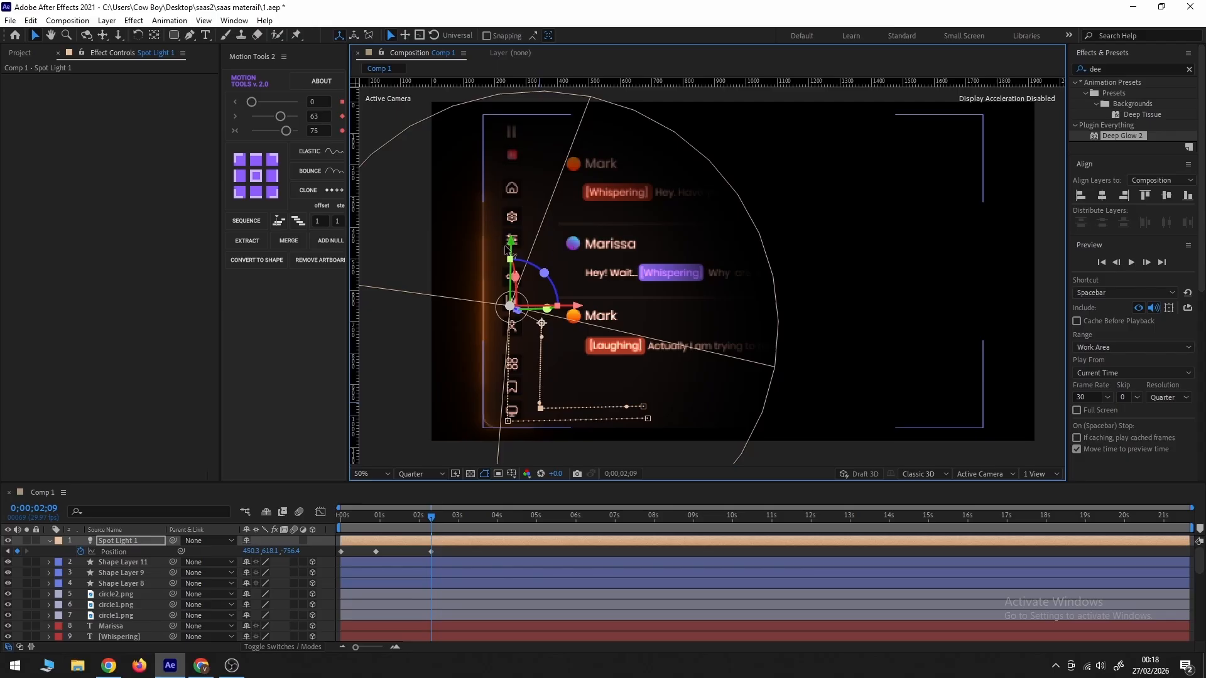
left_click_drag(506, 251, 510, 234)
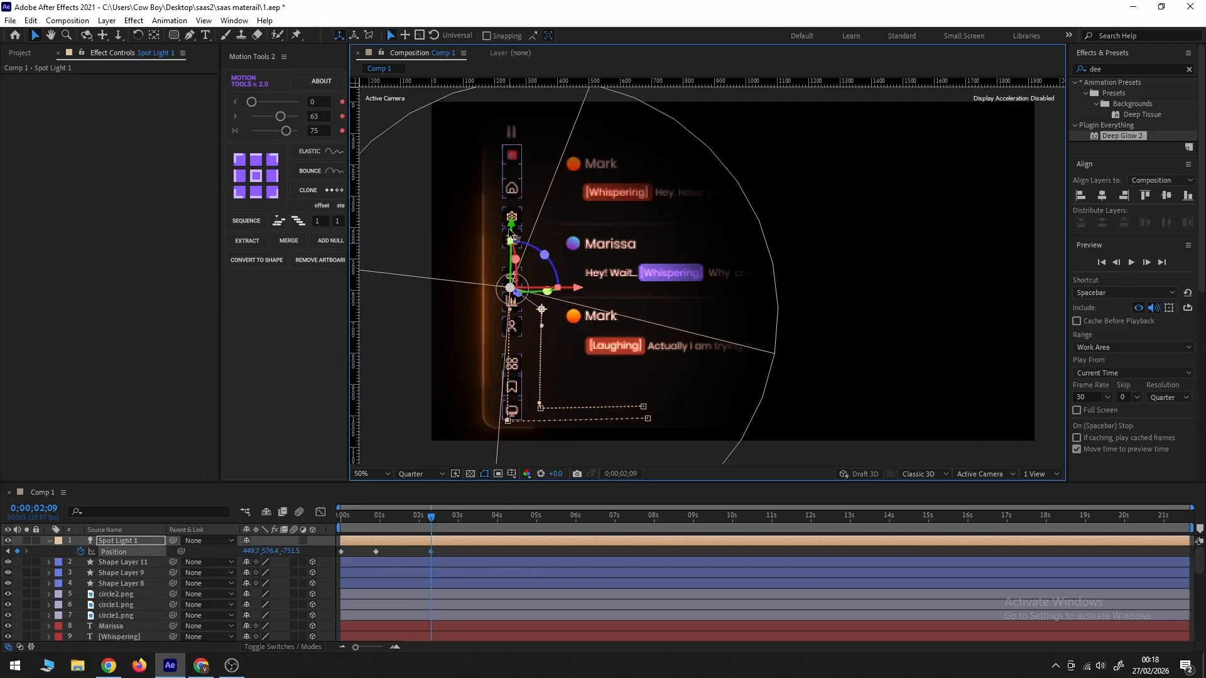
Keyframe Spot Light 1 just above the panel's upper-left corner at 0;00;04;14.
left_click(450, 517)
left_click_drag(477, 515, 515, 510)
left_click_drag(518, 234, 504, 125)
left_click_drag(522, 210, 574, 295)
left_click_drag(562, 159, 556, 133)
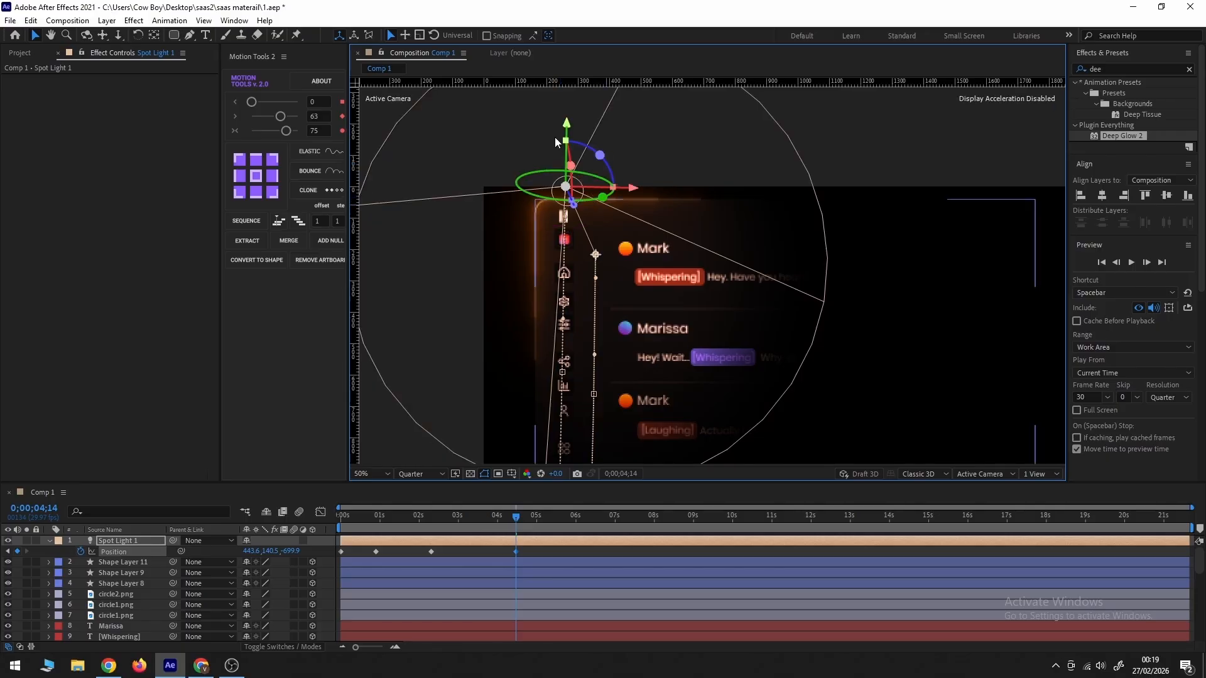
left_click_drag(556, 139, 565, 117)
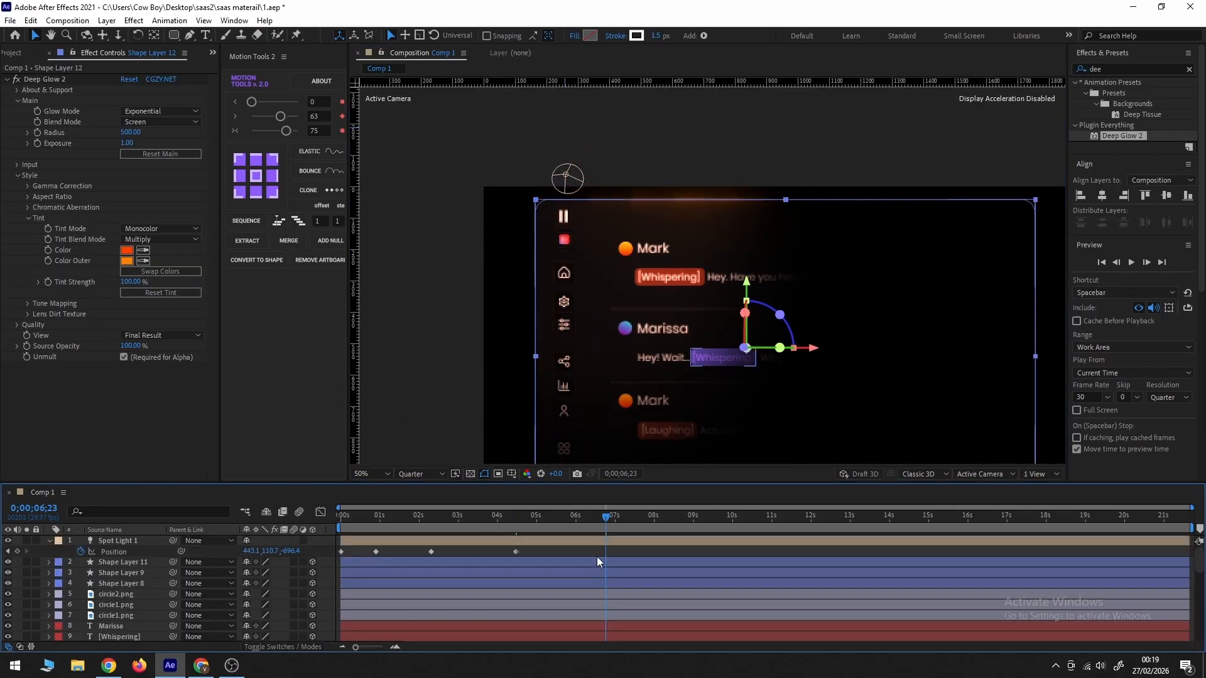
Keyframe Spot Light 1 above the middle of the panel's top edge at 0;00;06;23 and straighten both motion paths at the upper-left corner.
left_click(598, 543)
left_click_drag(633, 184, 773, 181)
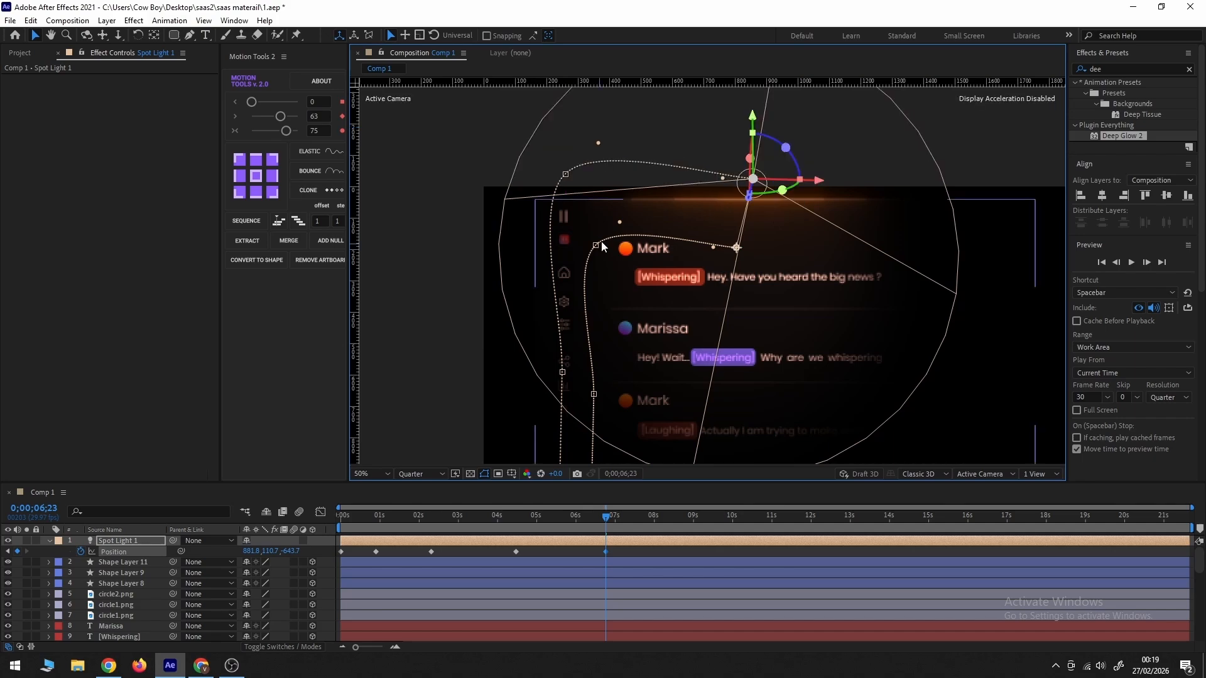
left_click_drag(617, 223, 594, 254)
left_click(563, 179)
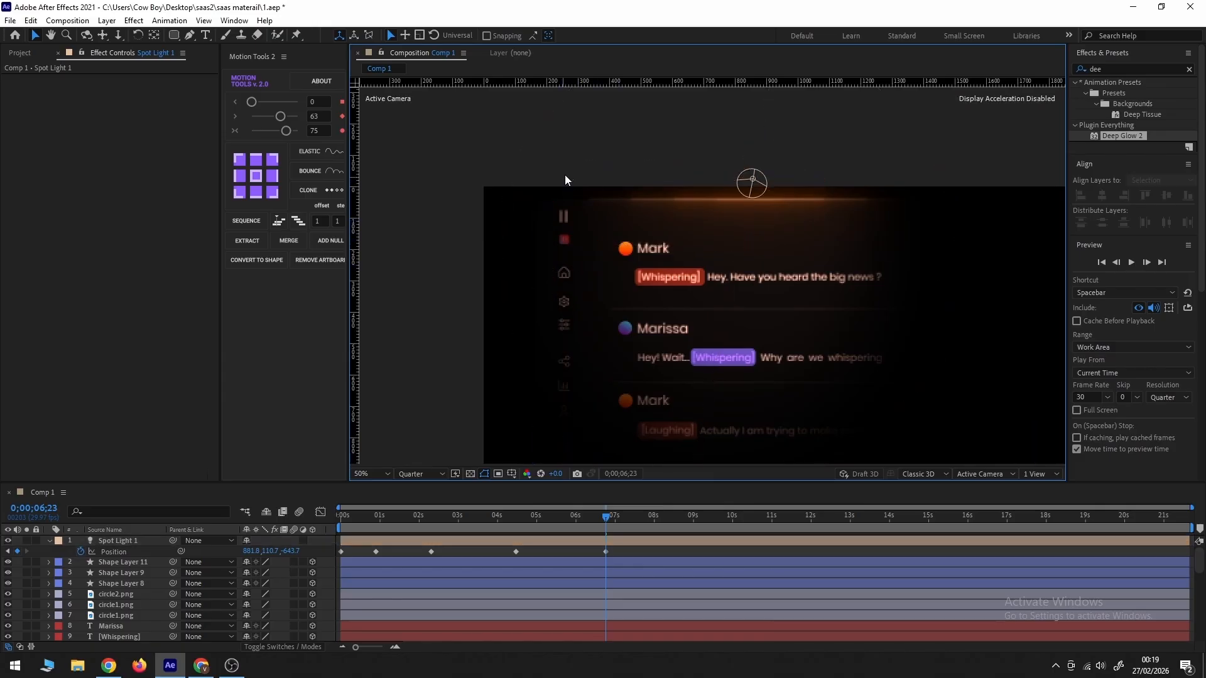
left_click(560, 540)
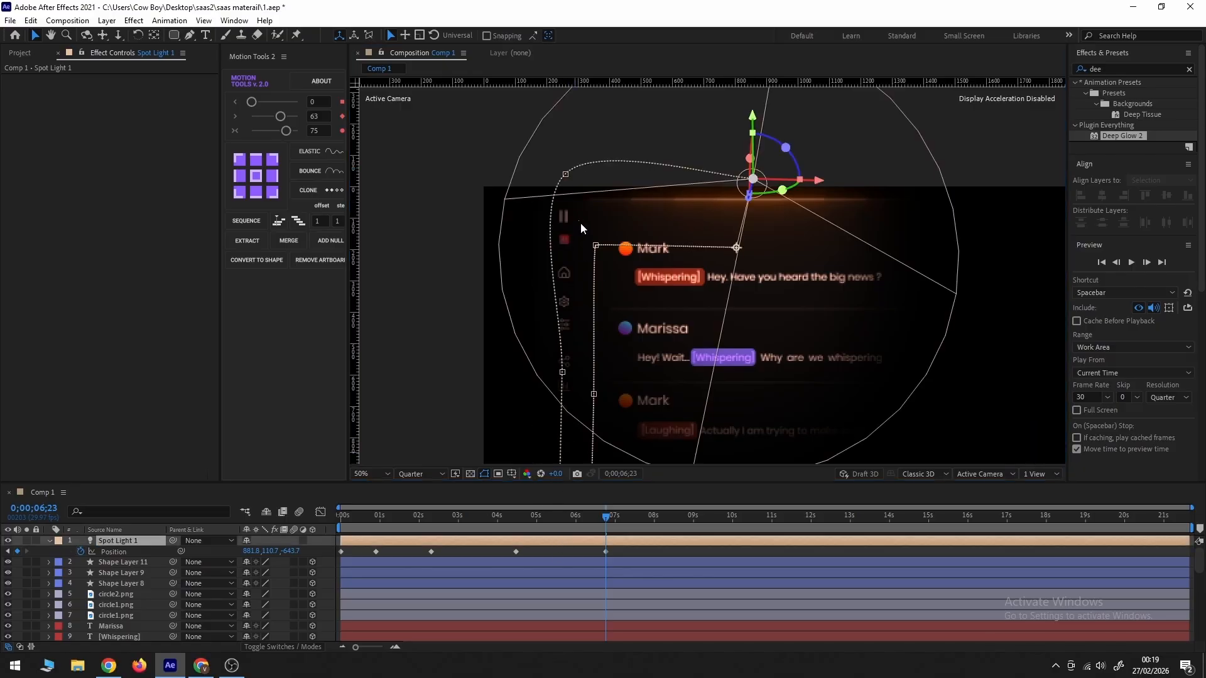
left_click(566, 175)
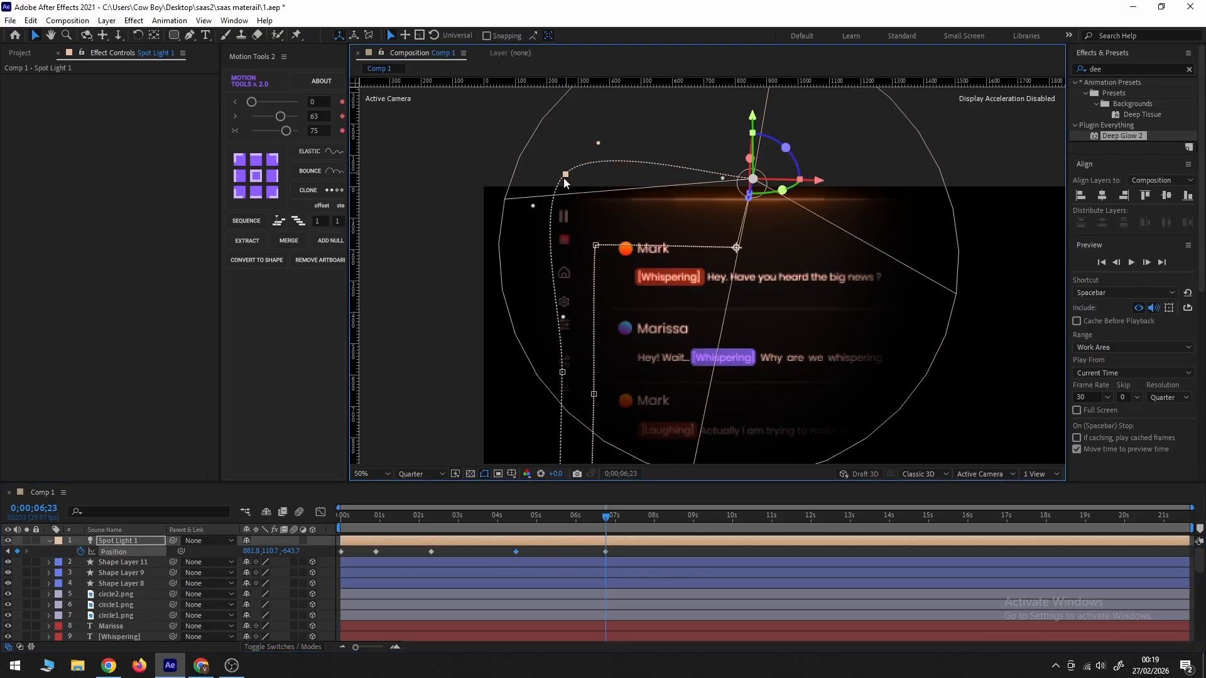
left_click_drag(532, 208, 570, 172)
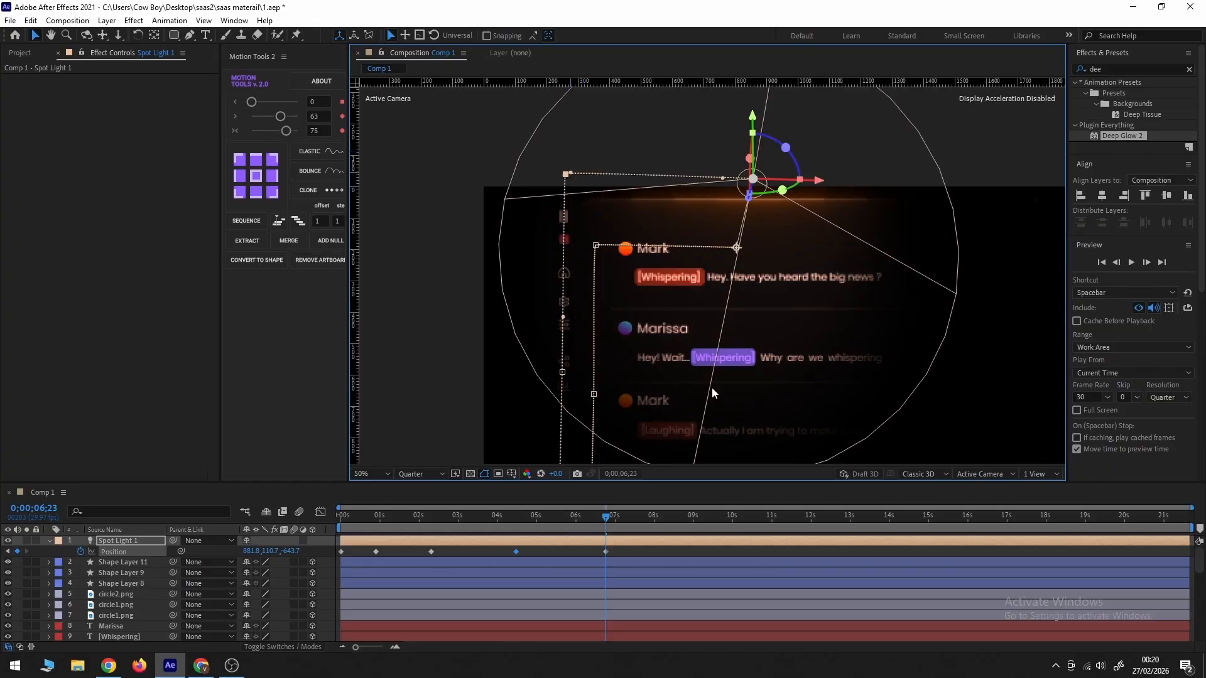
Advance past 0;00;10;01 and move Spot Light 1 horizontally to the panel's upper-right corner with a new position keyframe.
left_click_drag(638, 522, 733, 517)
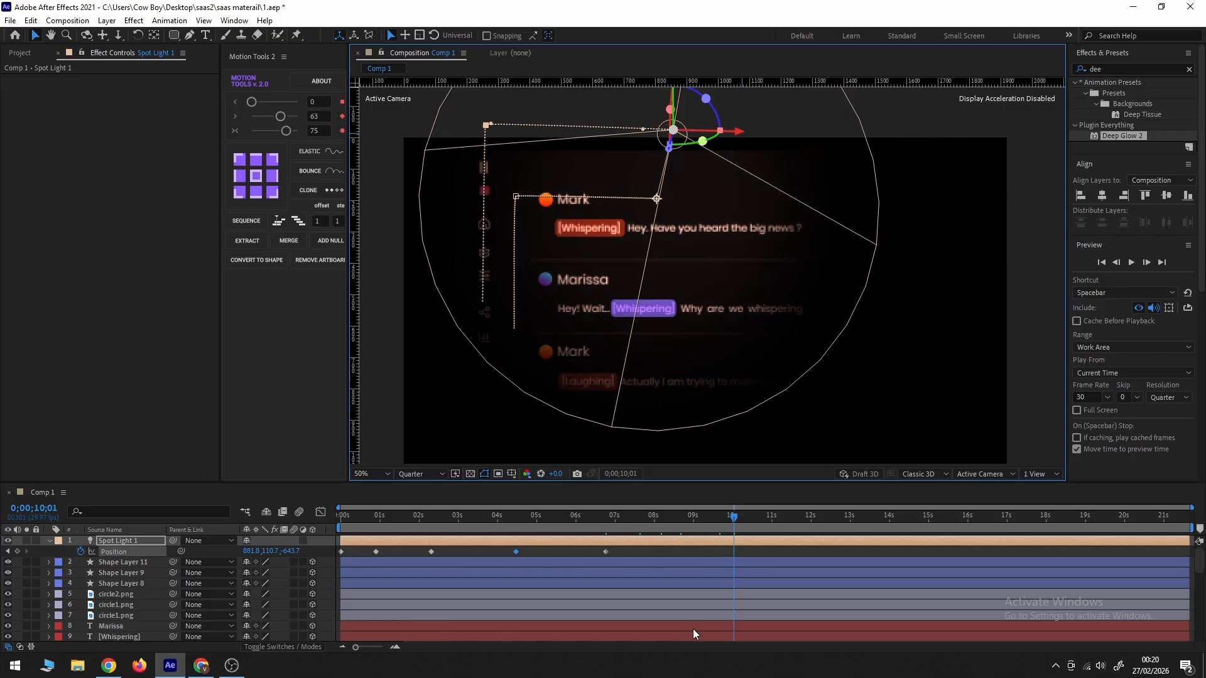
scroll(692, 601, "down", 8)
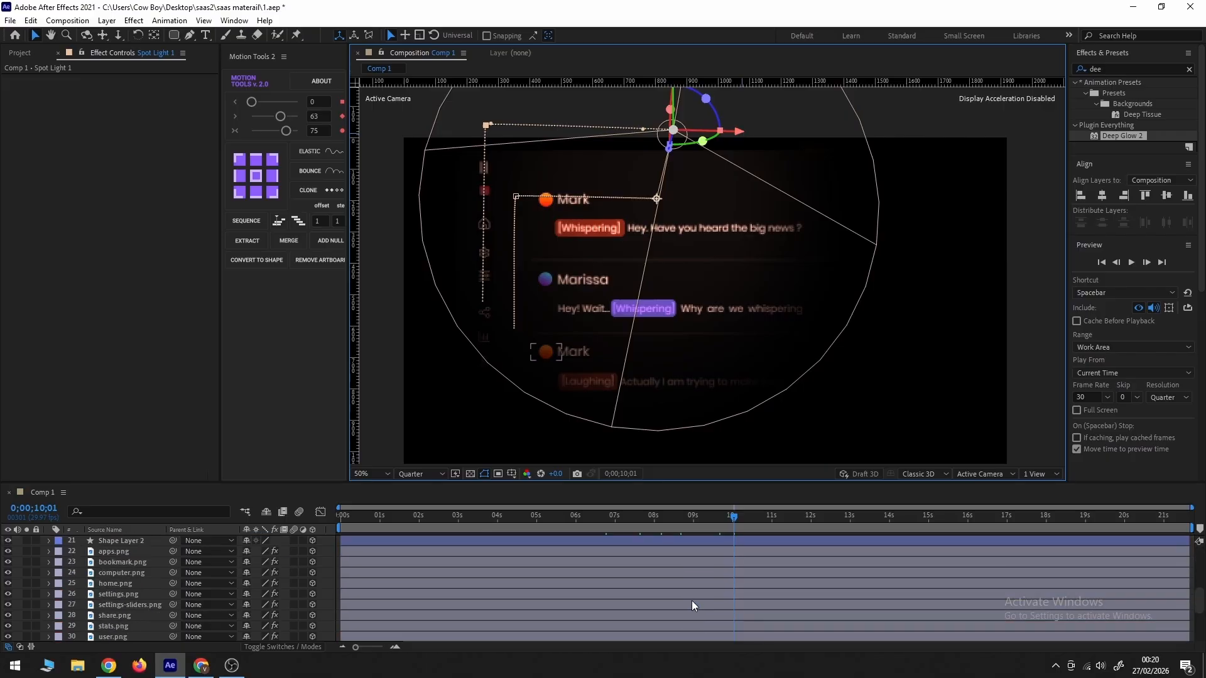
left_click(783, 516)
left_click(790, 517)
scroll(760, 596, "up", 6)
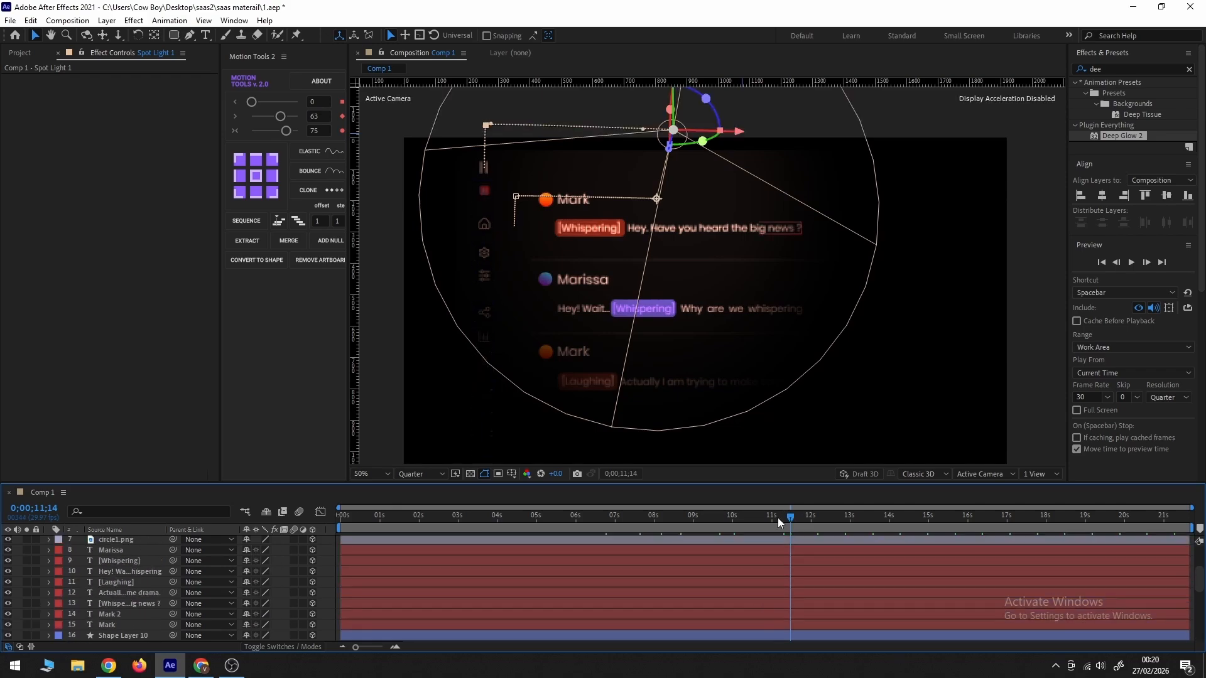
left_click_drag(736, 132, 965, 124)
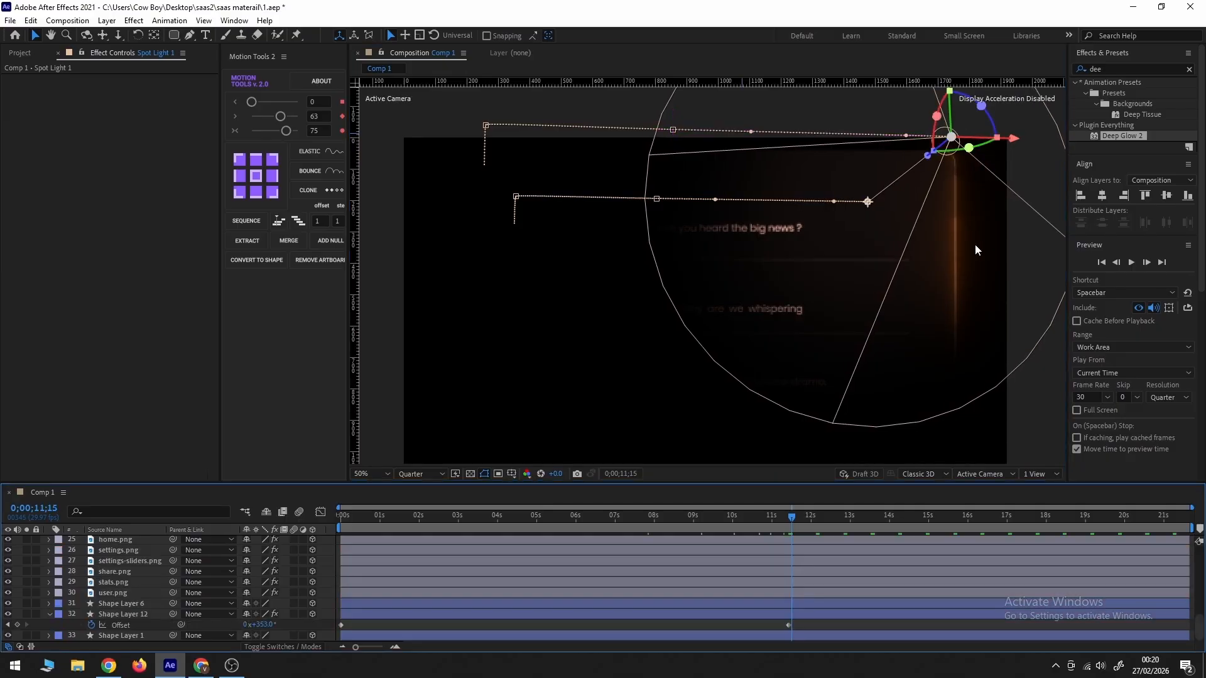
Keyframe Spot Light 1 partway down the panel's right edge at 0;00;11;15.
key("comma")
left_click_drag(831, 180, 839, 227)
key("period")
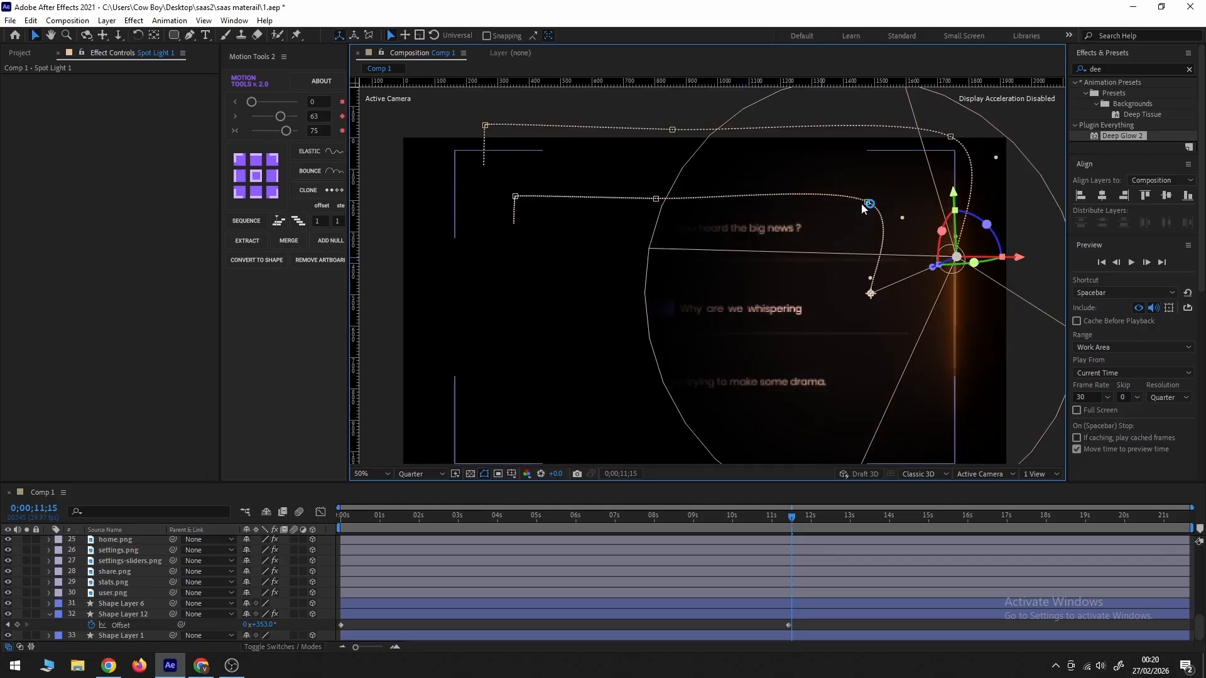
Straighten the light's point-of-interest and position paths at the panel's upper-right corner.
left_click_drag(901, 218, 863, 203)
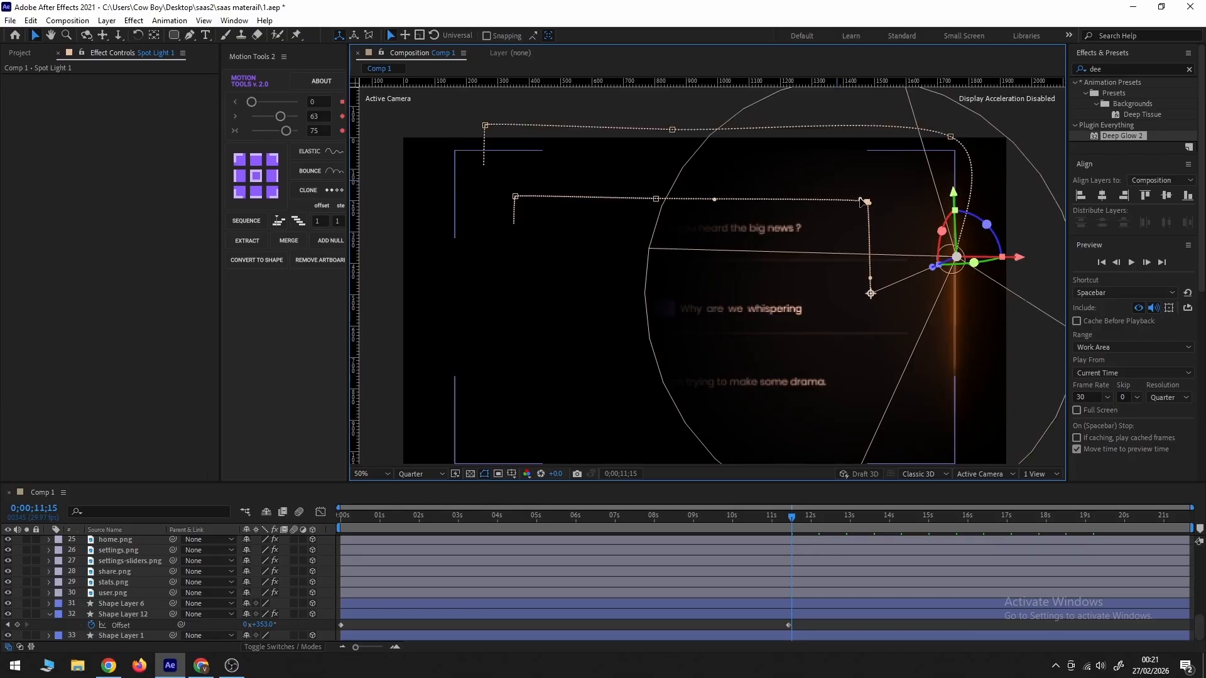
left_click(949, 137)
left_click_drag(996, 158, 944, 131)
scroll(914, 294, "down", 2)
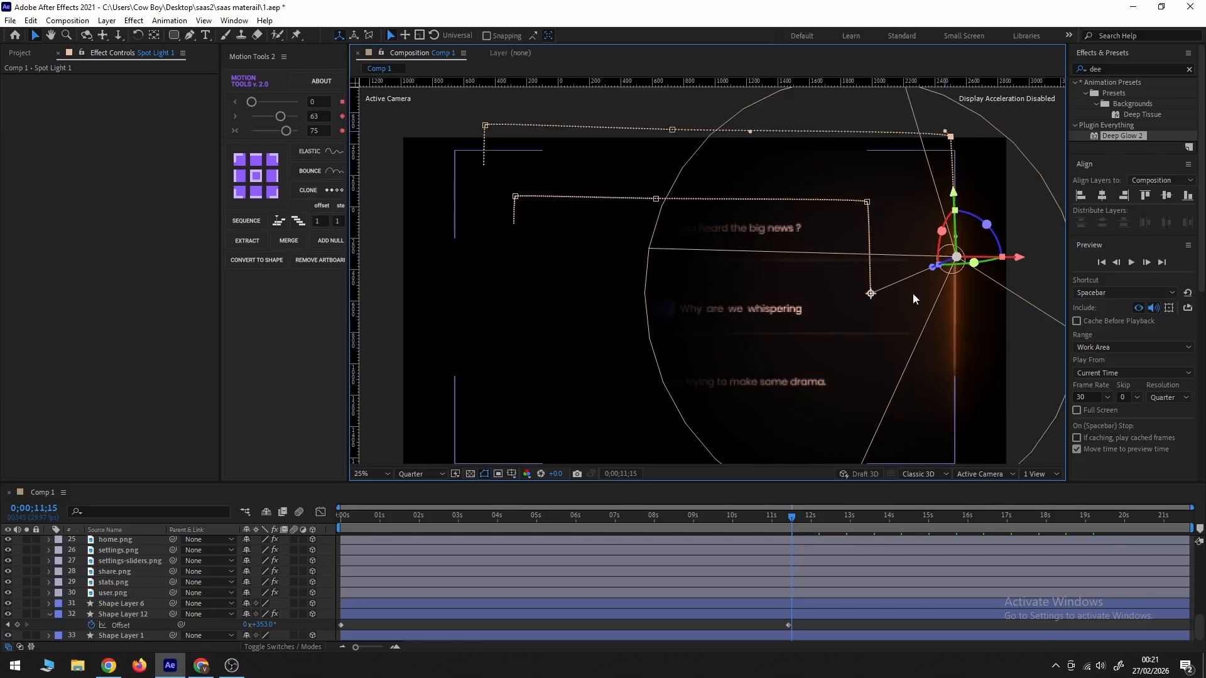
scroll(913, 292, "down", 2)
scroll(776, 605, "up", 5)
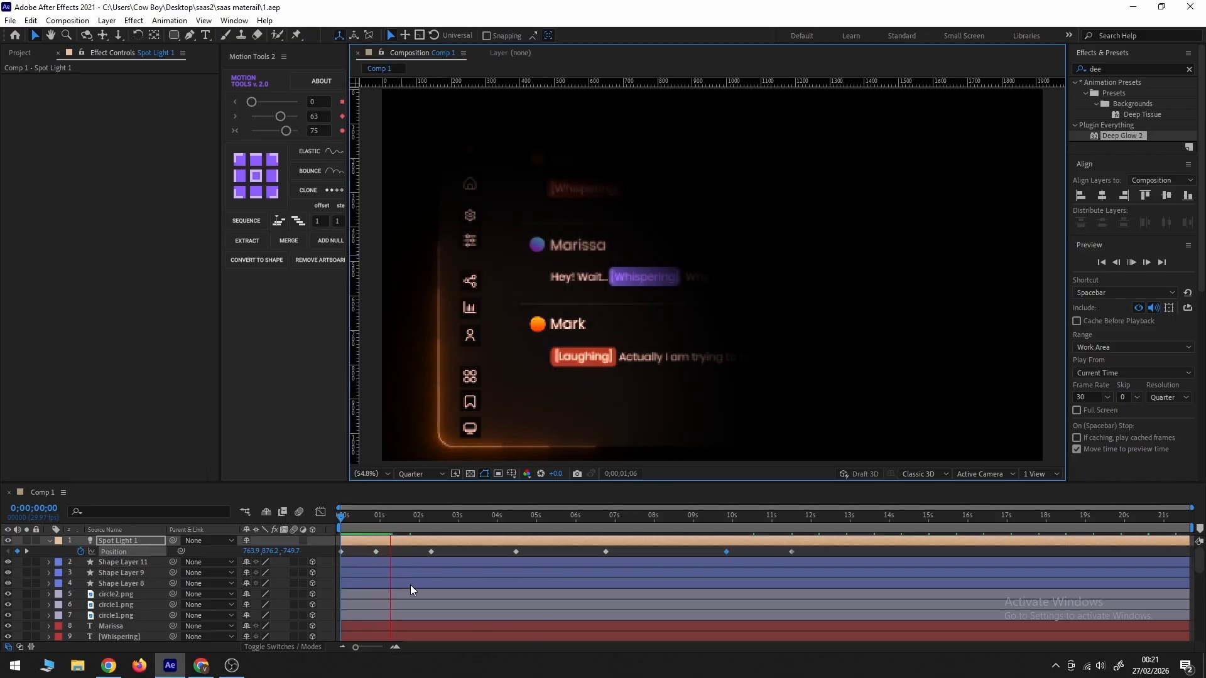
Keyframe Spot Light 1's light color at the start of the timeline and shift that keyframe to 0;00;00;23.
left_click(340, 516)
left_click(48, 541)
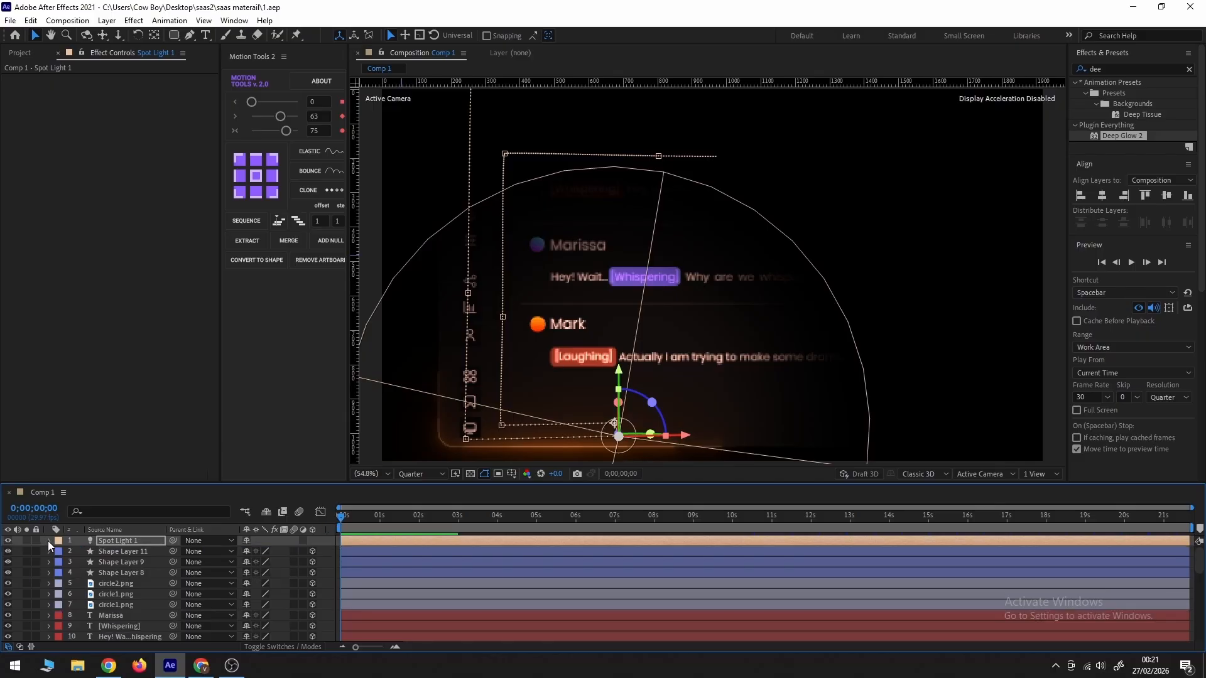
left_click(48, 541)
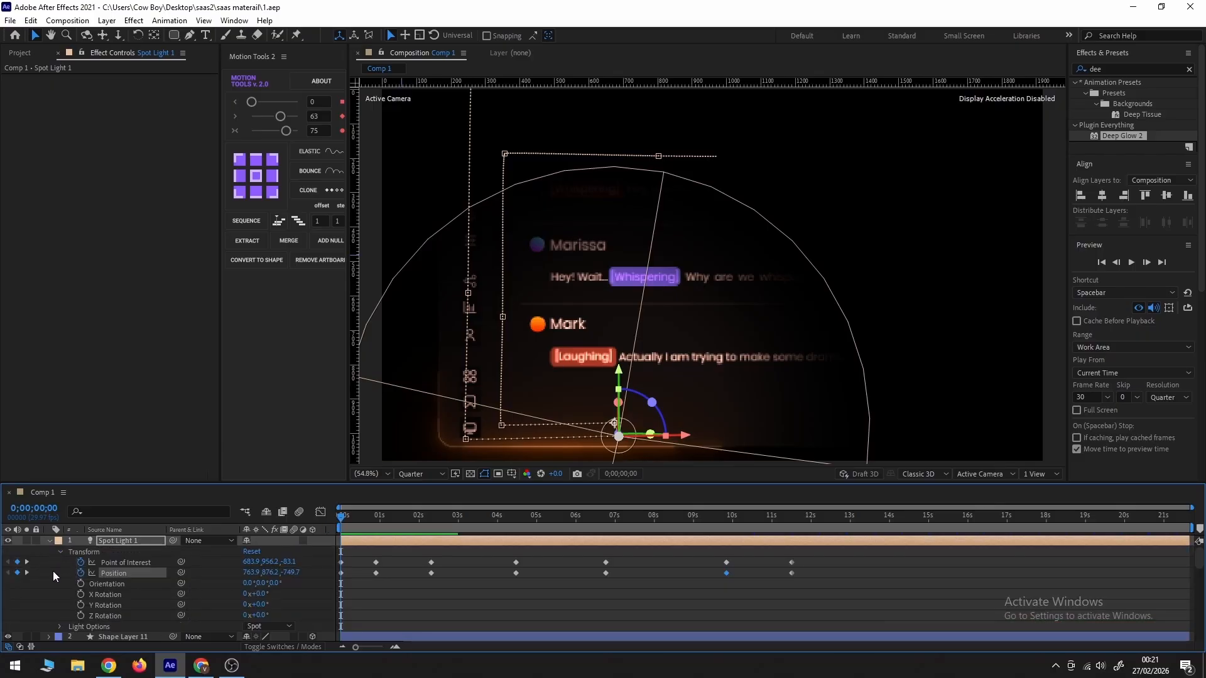
left_click(60, 626)
scroll(115, 616, "down", 3)
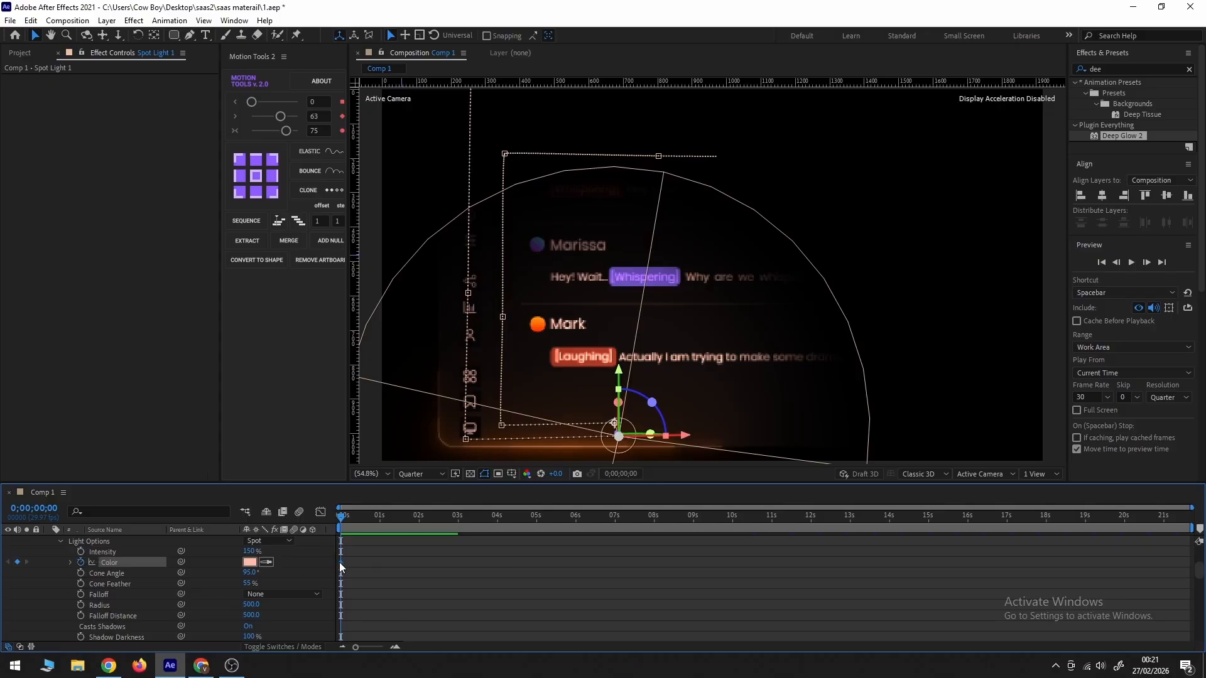
left_click_drag(341, 562, 371, 564)
Set Spot Light 1's intensity to 0% and keyframe it at the start of the timeline.
left_click_drag(250, 551, 152, 563)
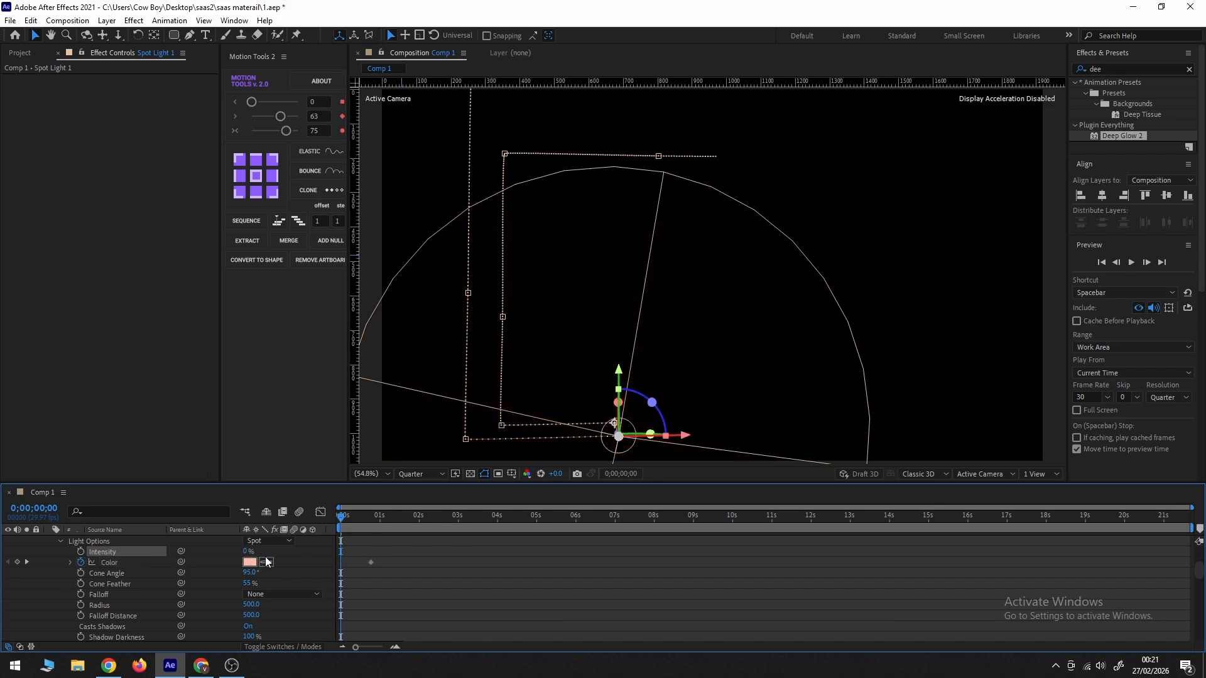
left_click(167, 561)
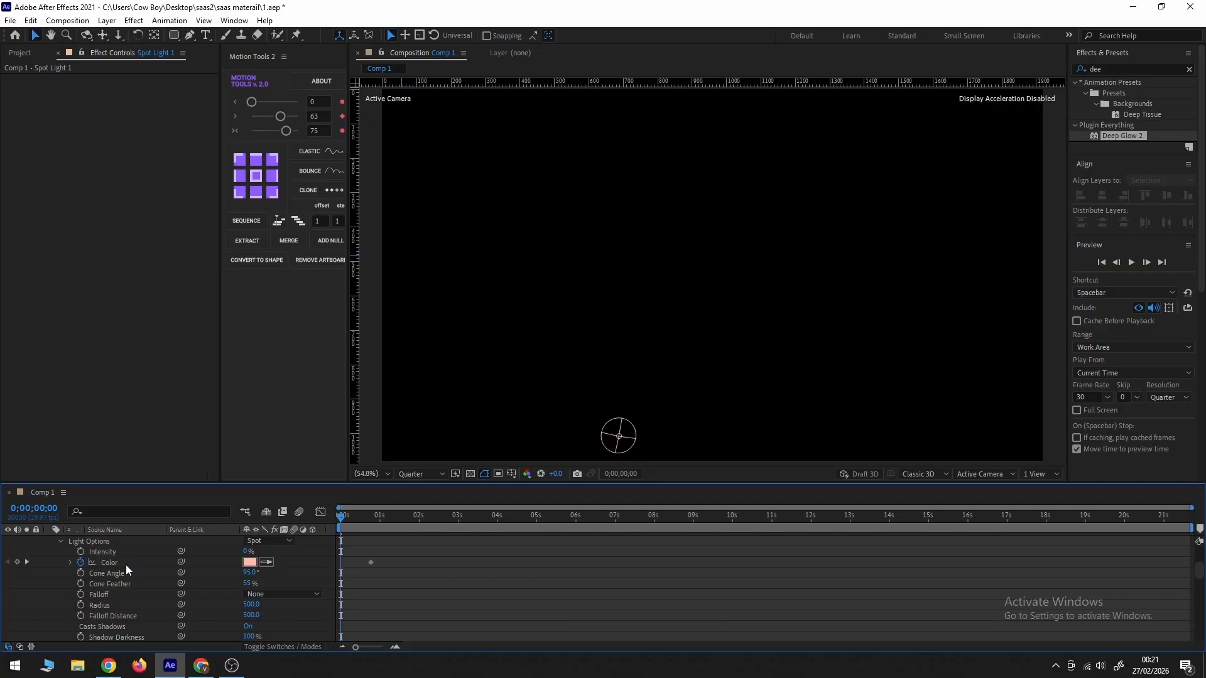
left_click(81, 553)
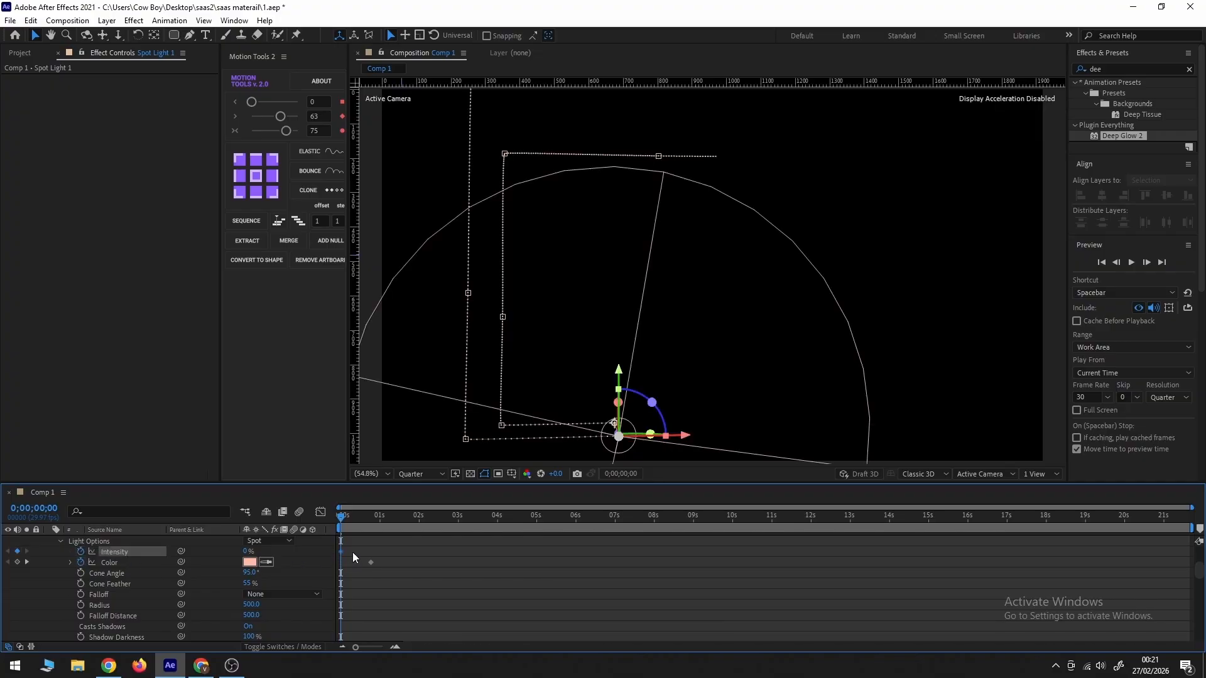
Go to 0;00;00;23 and keyframe Spot Light 1's intensity at 150%.
left_click(371, 520)
left_click(247, 552)
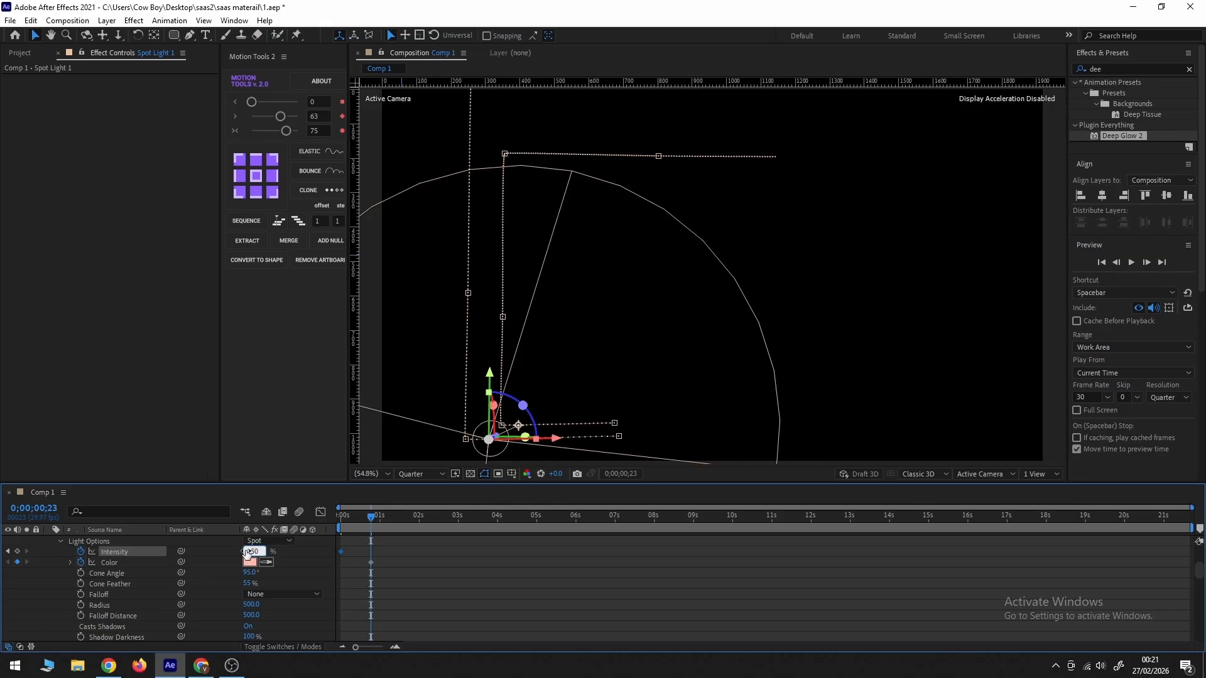
type("150")
key("Return")
Shift both intensity keyframes so the light's fade-in starts at about 0;00;00;23, and preview the animation.
left_click_drag(387, 519, 372, 550)
left_click(418, 521)
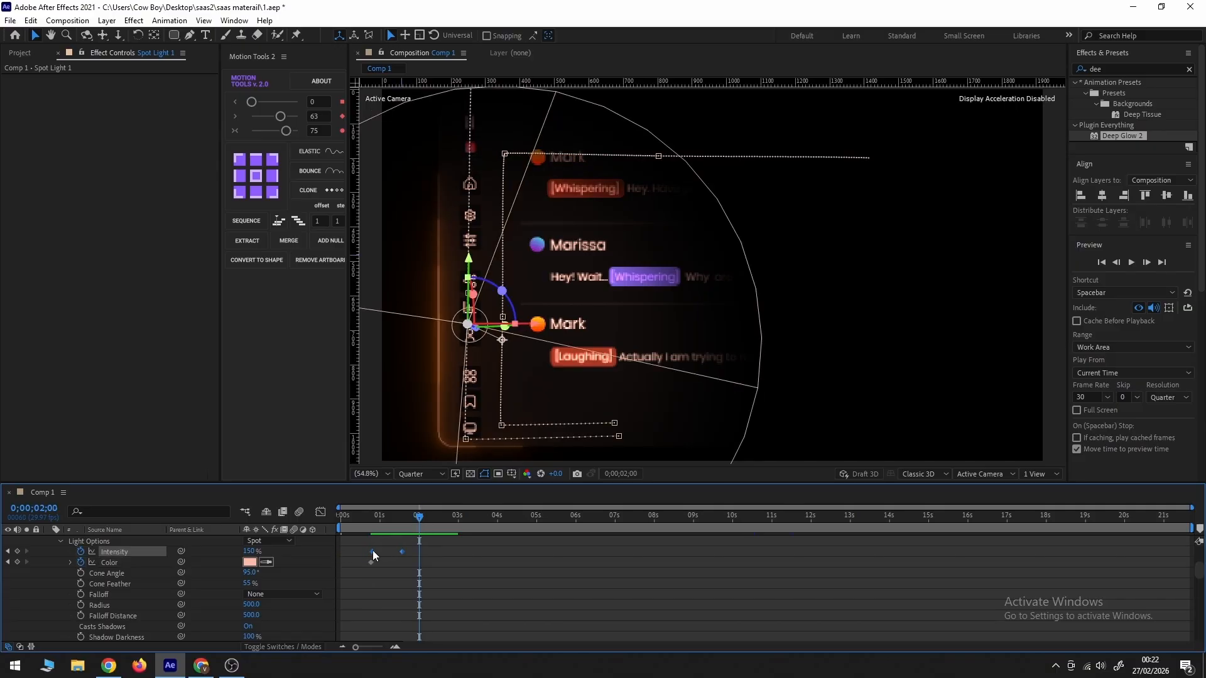
left_click(371, 518)
key("space")
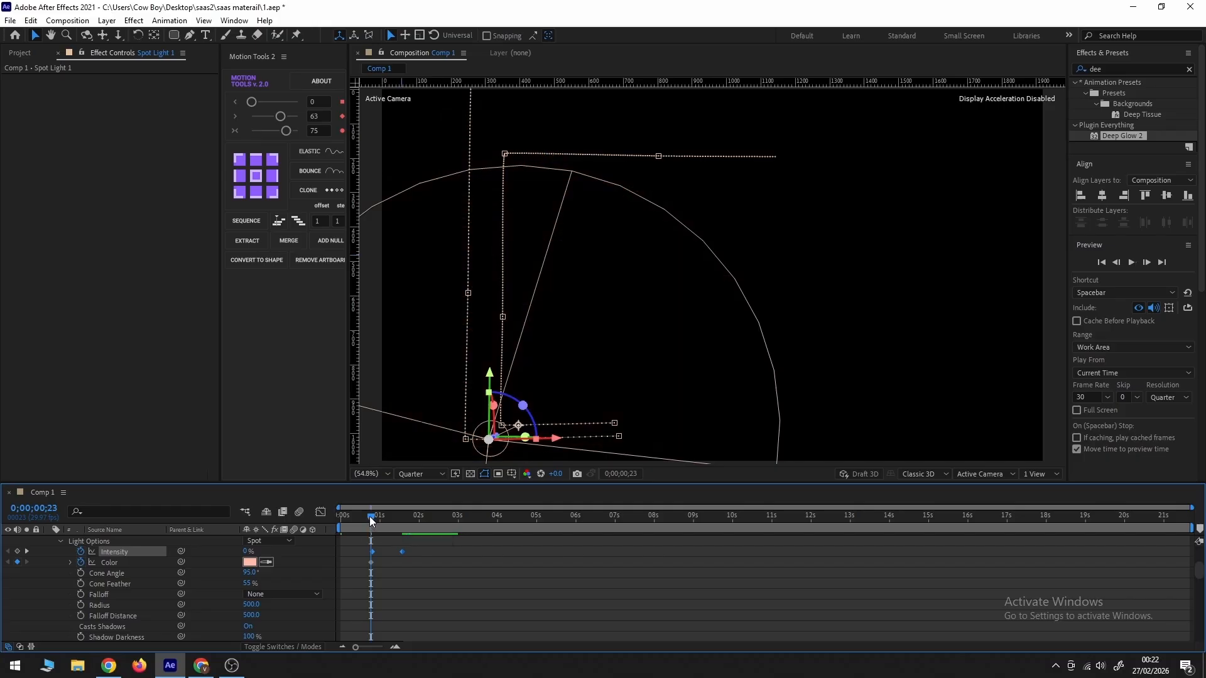
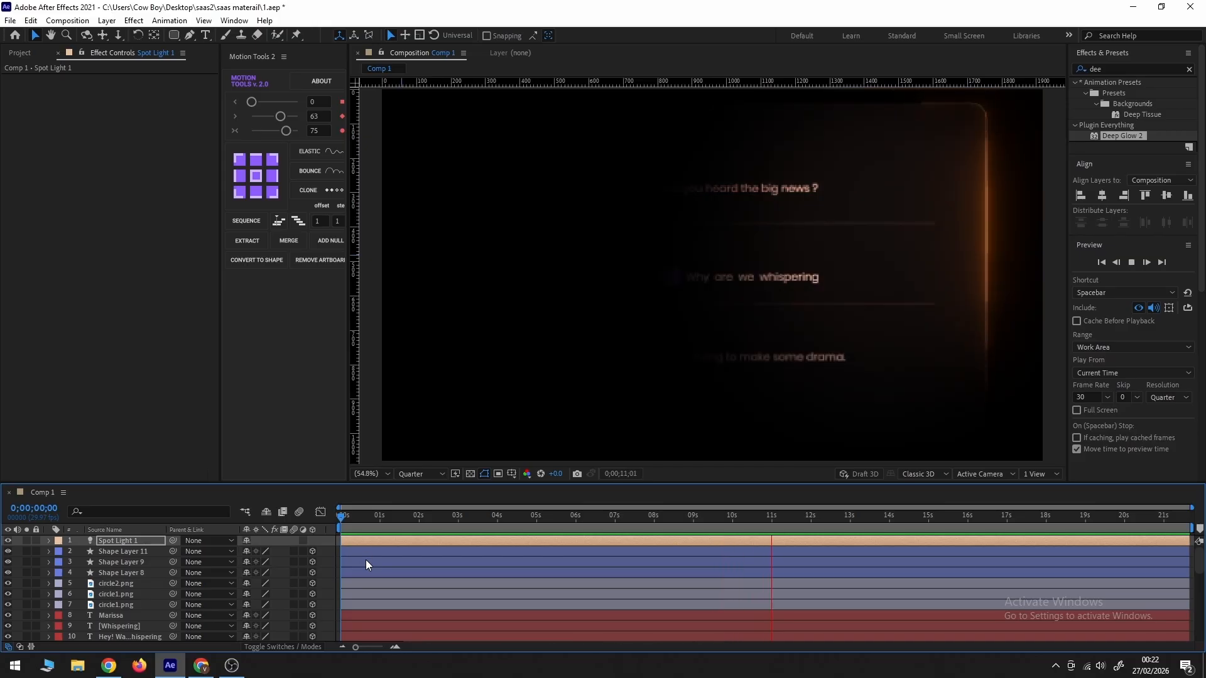
Add a two-node camera named Camera 1 with the 35mm preset and depth of field enabled.
right_click(41, 613)
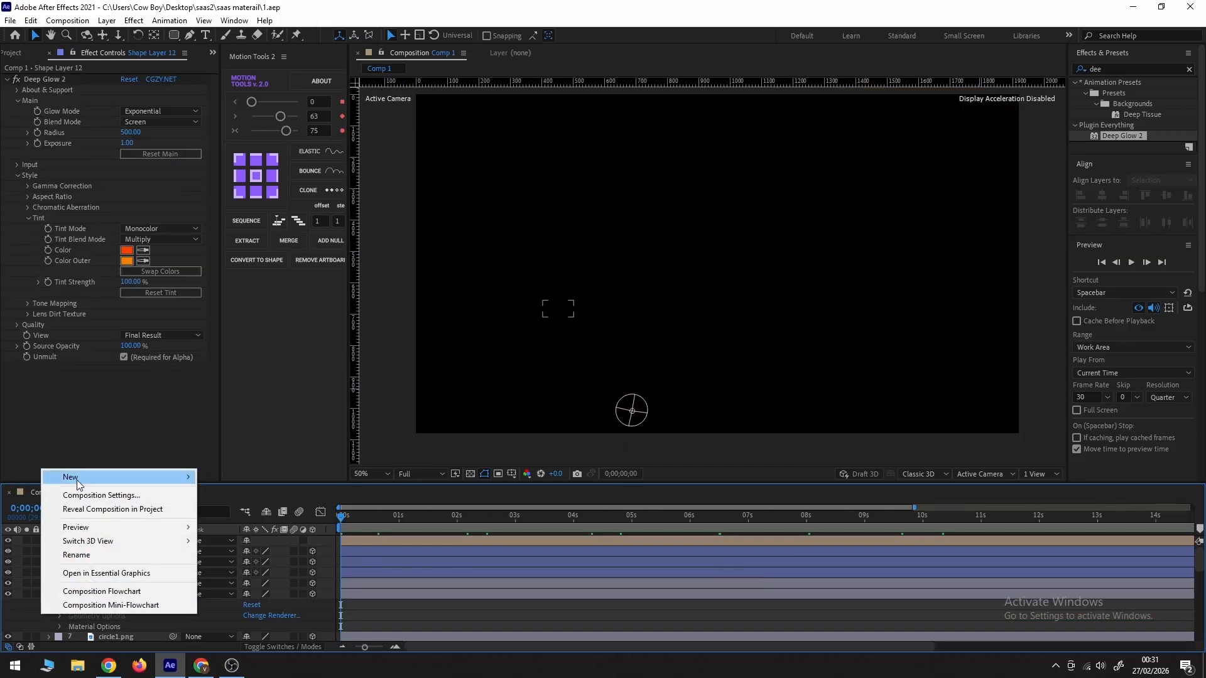
mouse_move(77, 484)
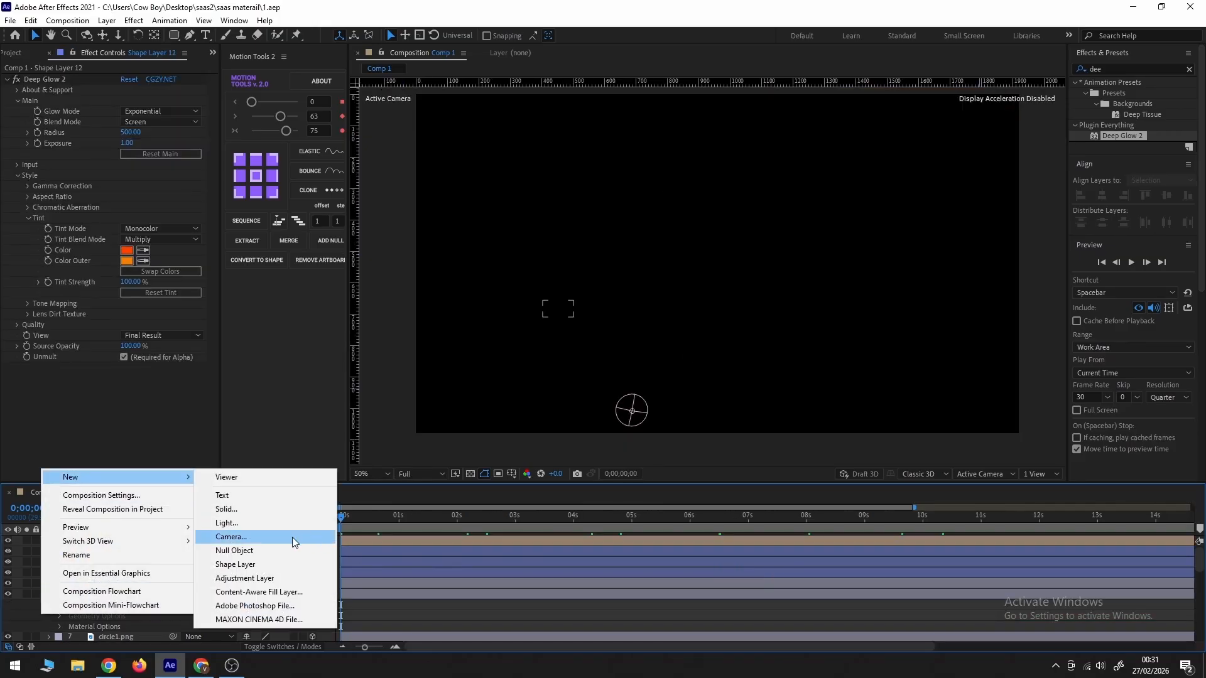
left_click(260, 539)
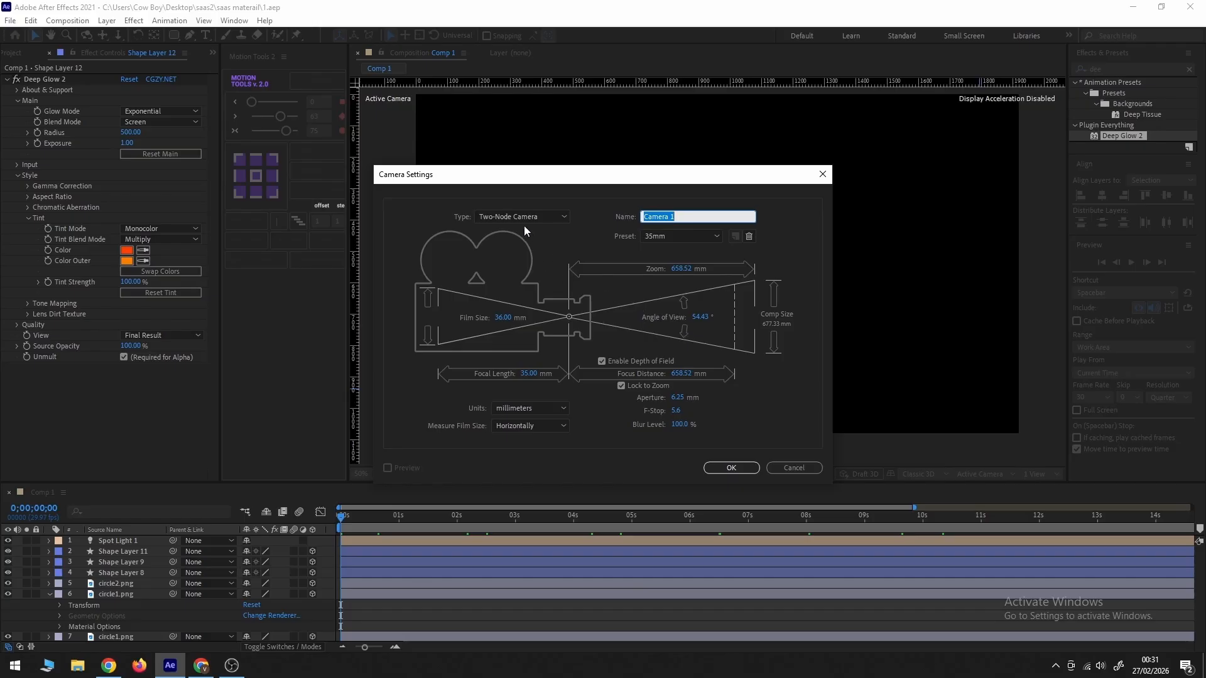
left_click(731, 468)
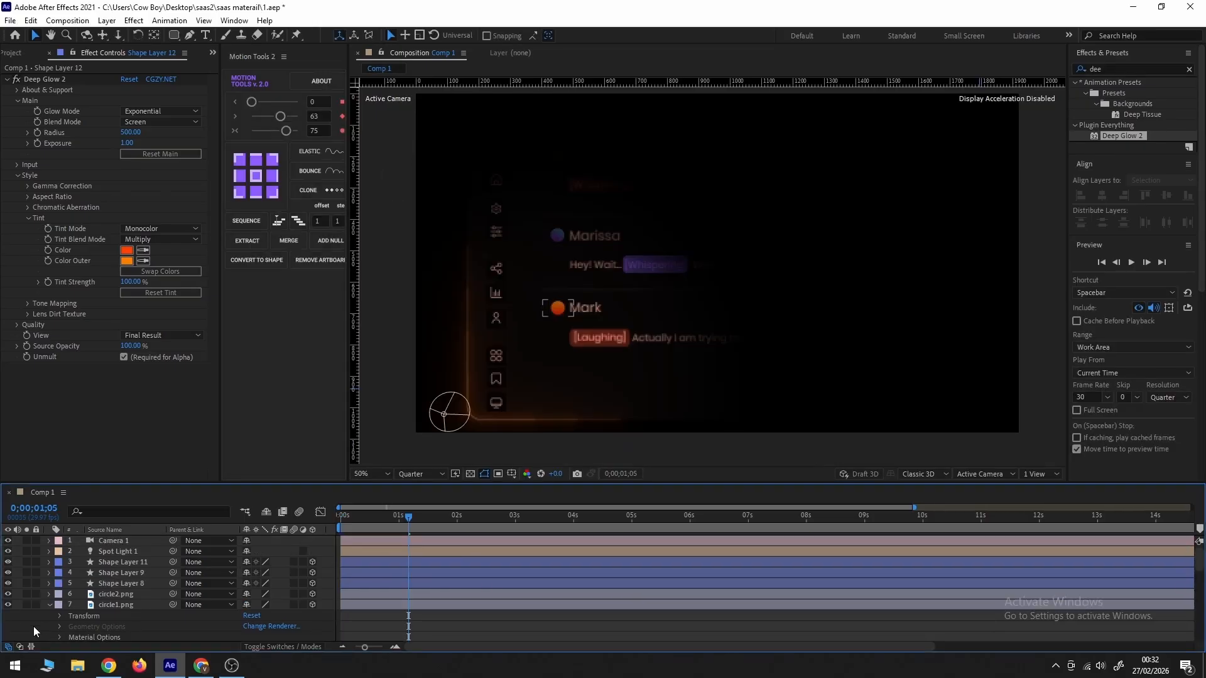
Add a 3D null object above Camera 1 in Comp 1.
right_click(35, 632)
mouse_move(63, 487)
left_click(232, 563)
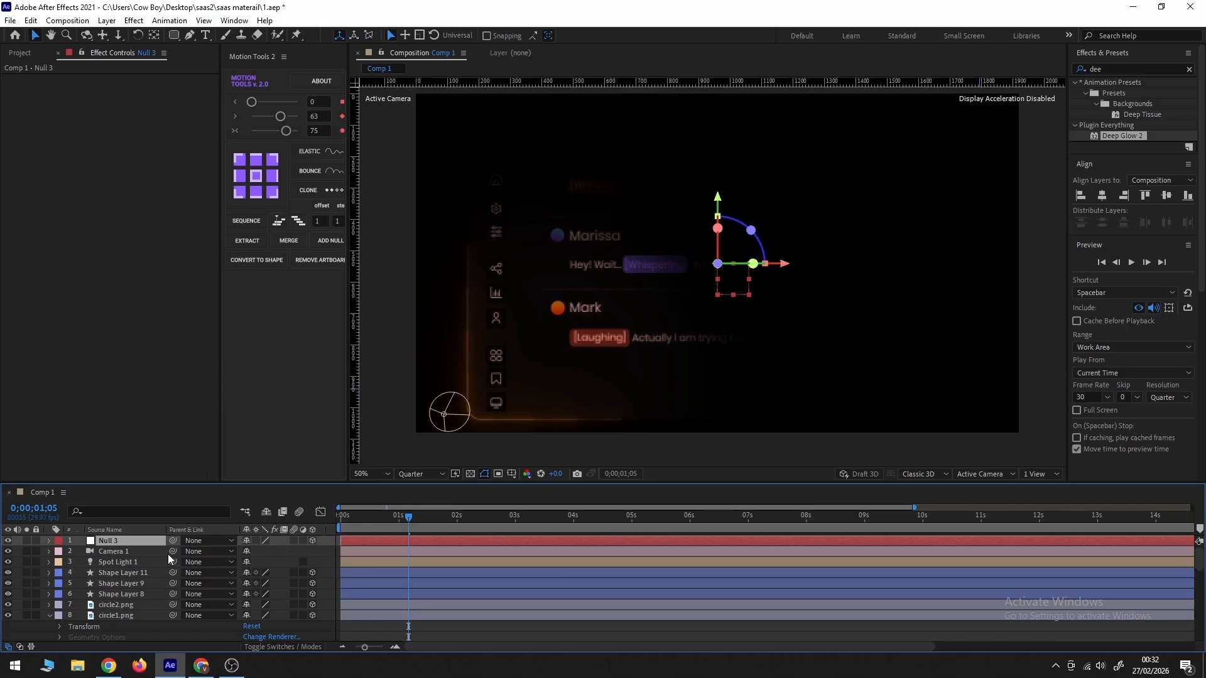
Parent Camera 1 to Null 3 and keyframe the null's position at 0;00;01;05.
left_click_drag(151, 553, 113, 547)
key("p")
left_click(81, 552)
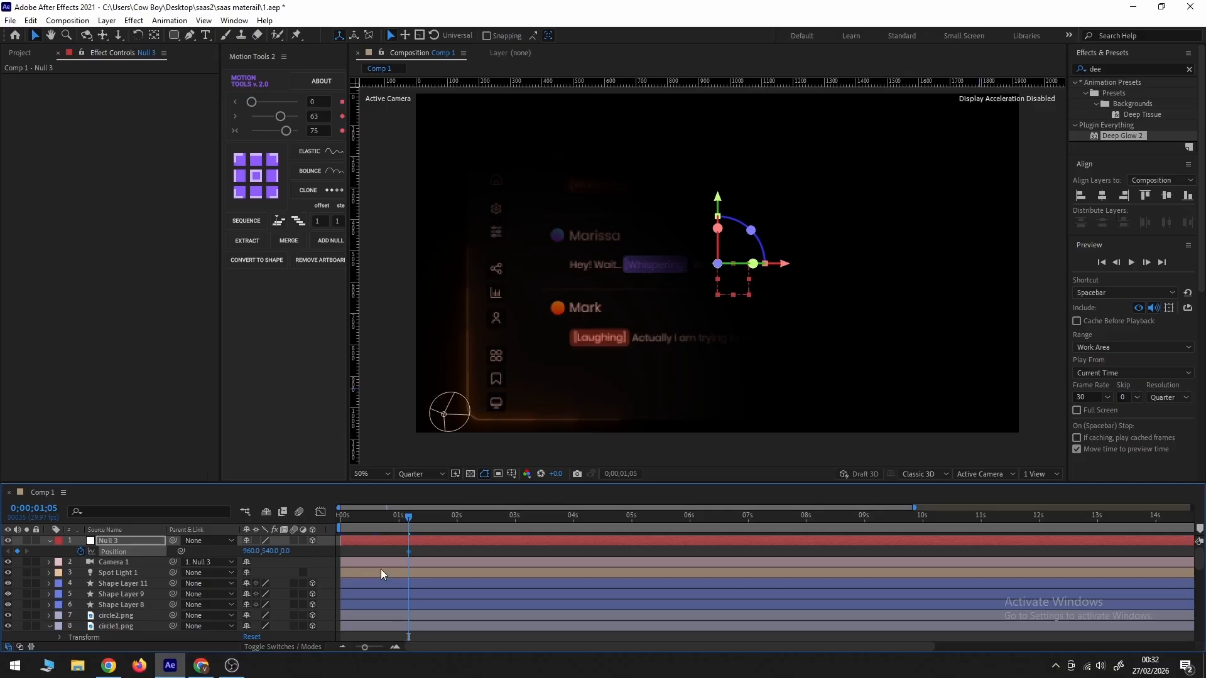
Reposition Null 3 to about 638, 542, 0 so the camera reframes the chat panel's left part at 0;00;01;05.
left_click_drag(718, 210, 702, 180)
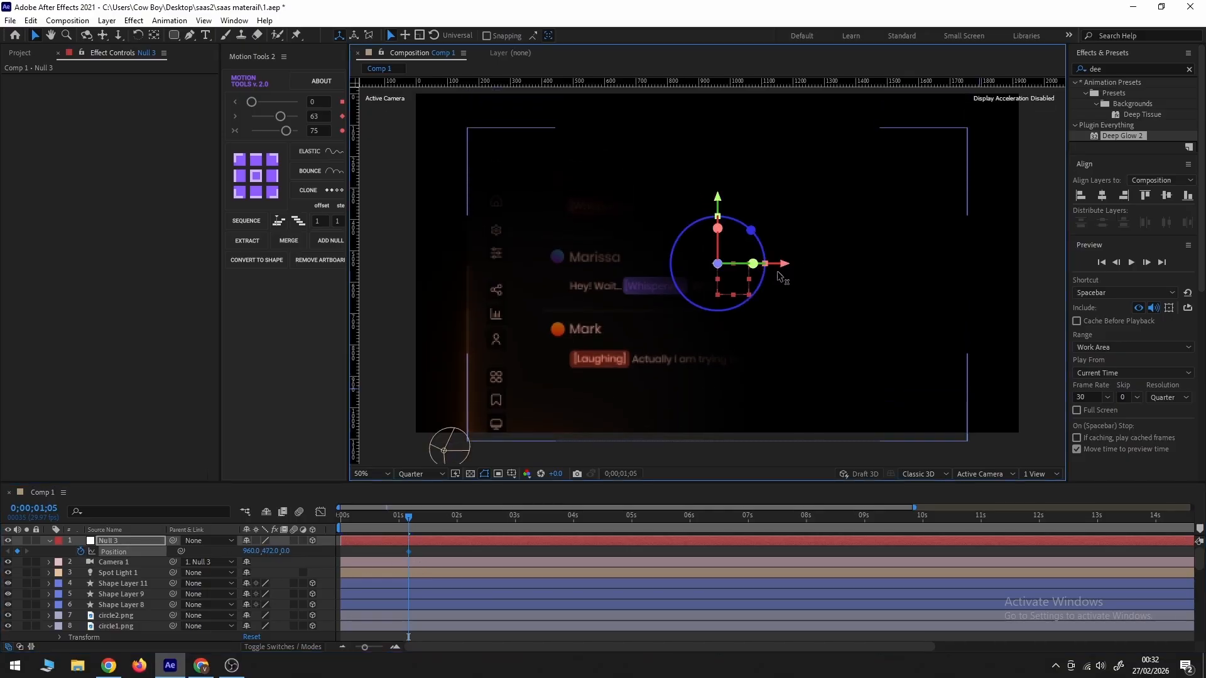
left_click_drag(784, 264, 689, 270)
left_click_drag(718, 200, 718, 231)
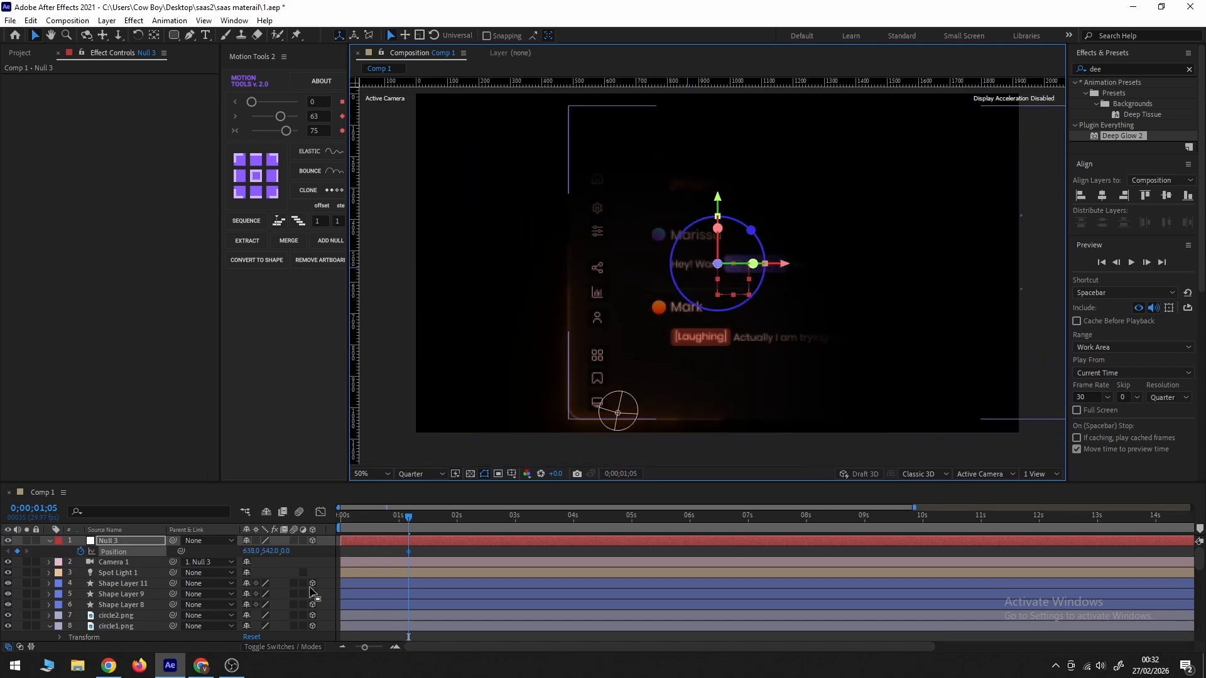
Tilt the view by setting Null 3's orientation to about 18° on X and 10° on Y.
left_click(49, 542)
left_click(49, 541)
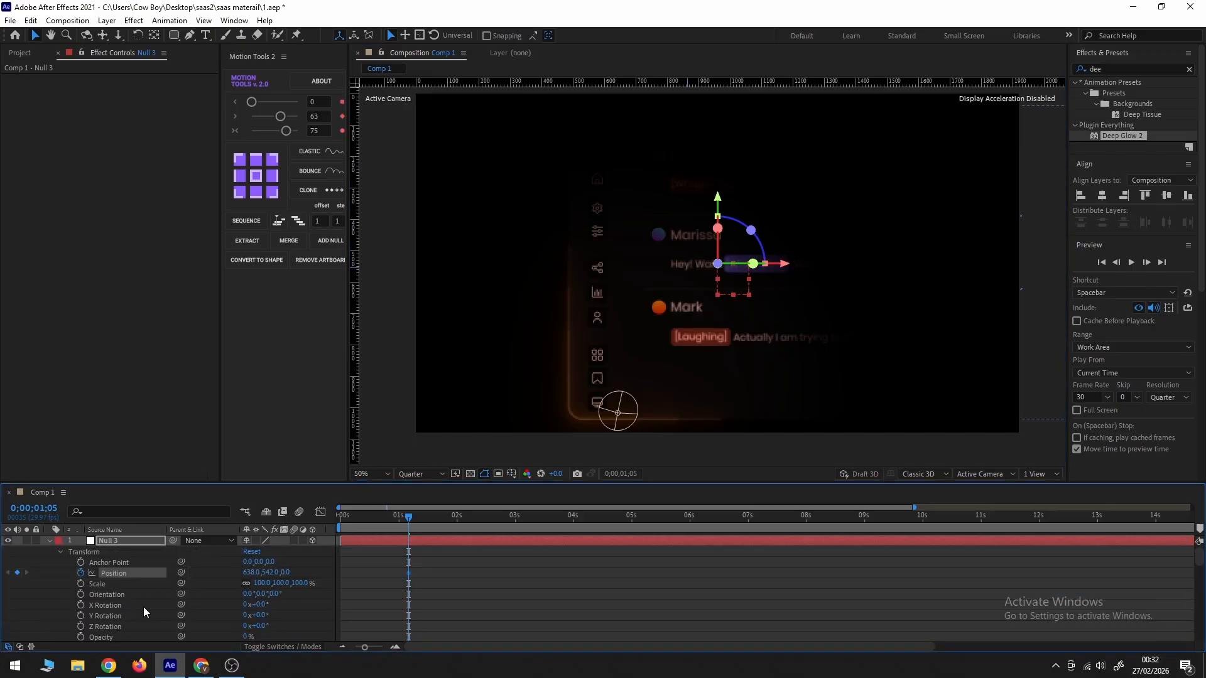
left_click_drag(250, 597, 273, 597)
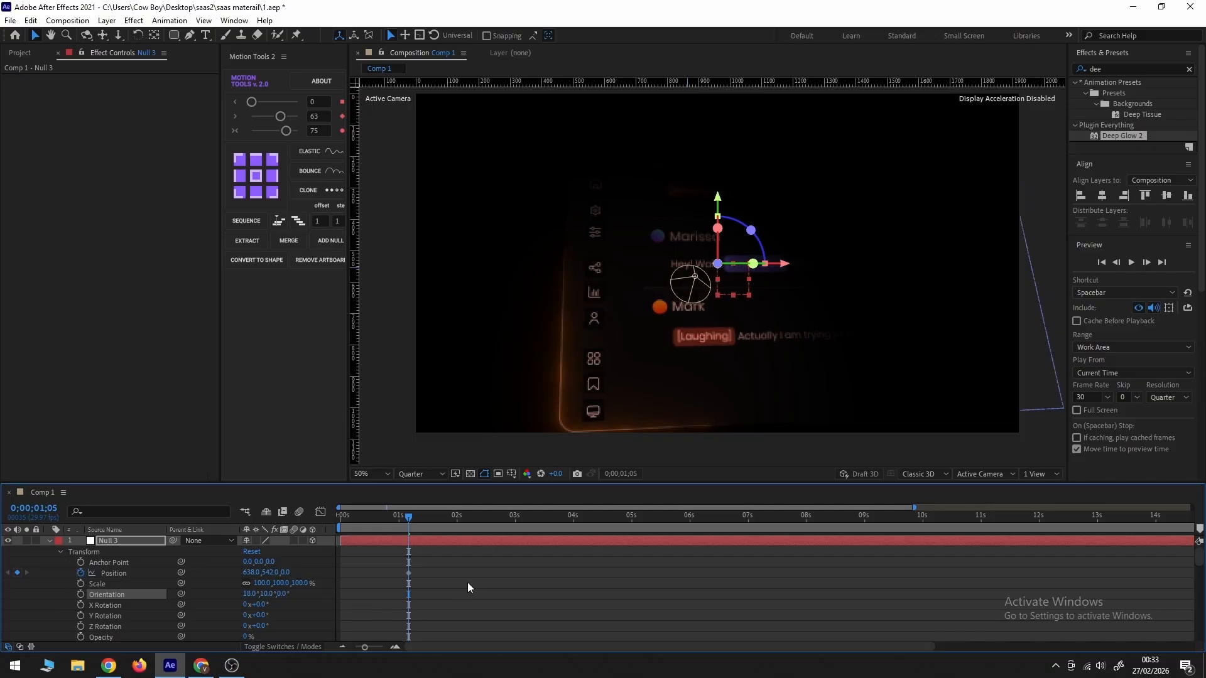
left_click(438, 585)
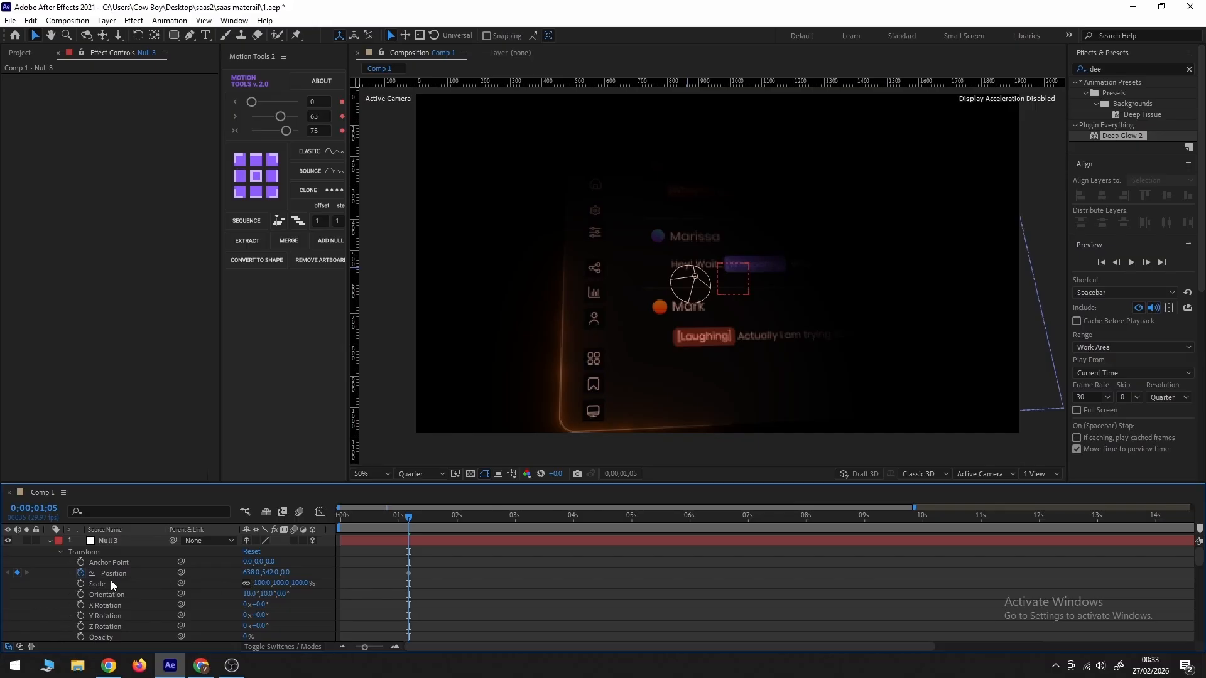
Move Null 3's position keyframe to the composition start and keyframe a position of about 415, 530, -396 at 0;00;01;05.
left_click(408, 574)
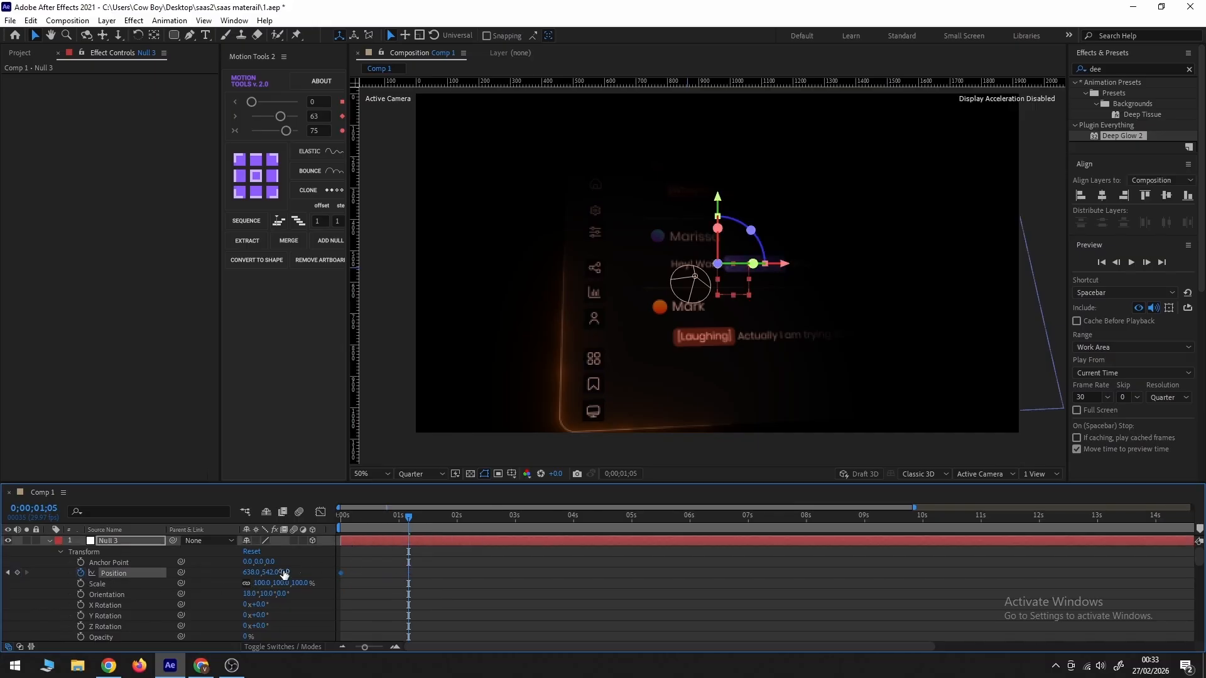
left_click_drag(276, 574, 16, 573)
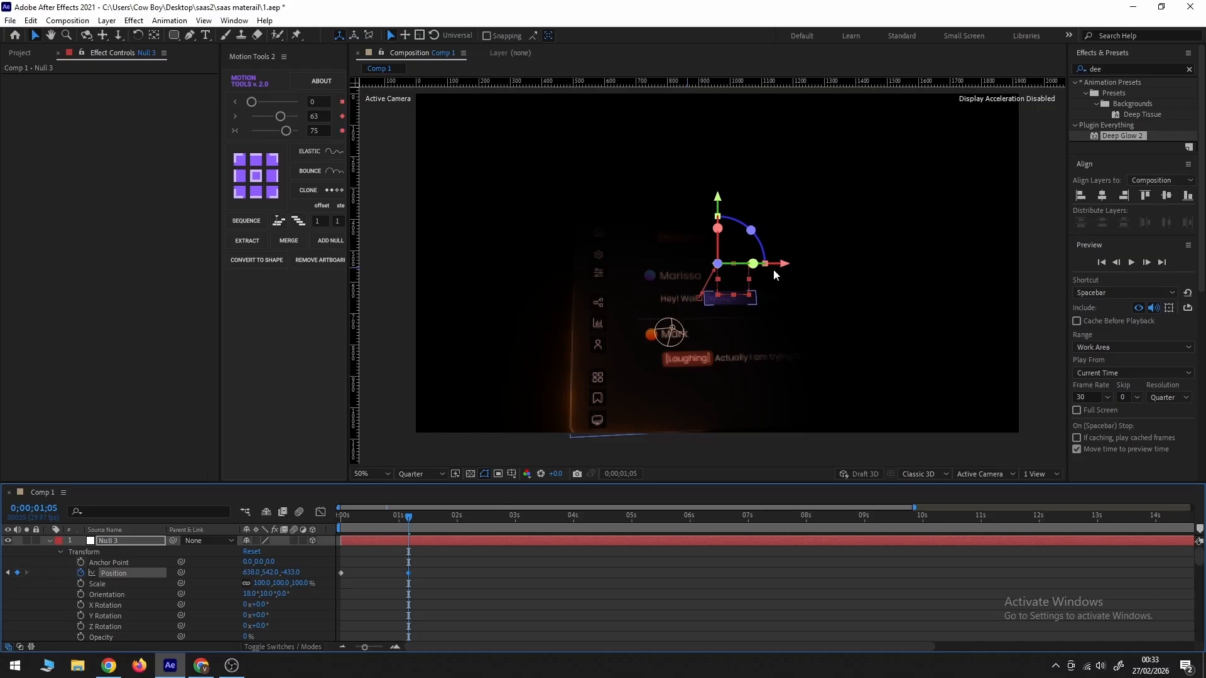
left_click_drag(785, 265, 718, 271)
left_click(457, 566)
Ease Null 3's two position keyframes and shift them to about 0;00;00;18 and 0;00;02;15.
left_click_drag(430, 567, 402, 581)
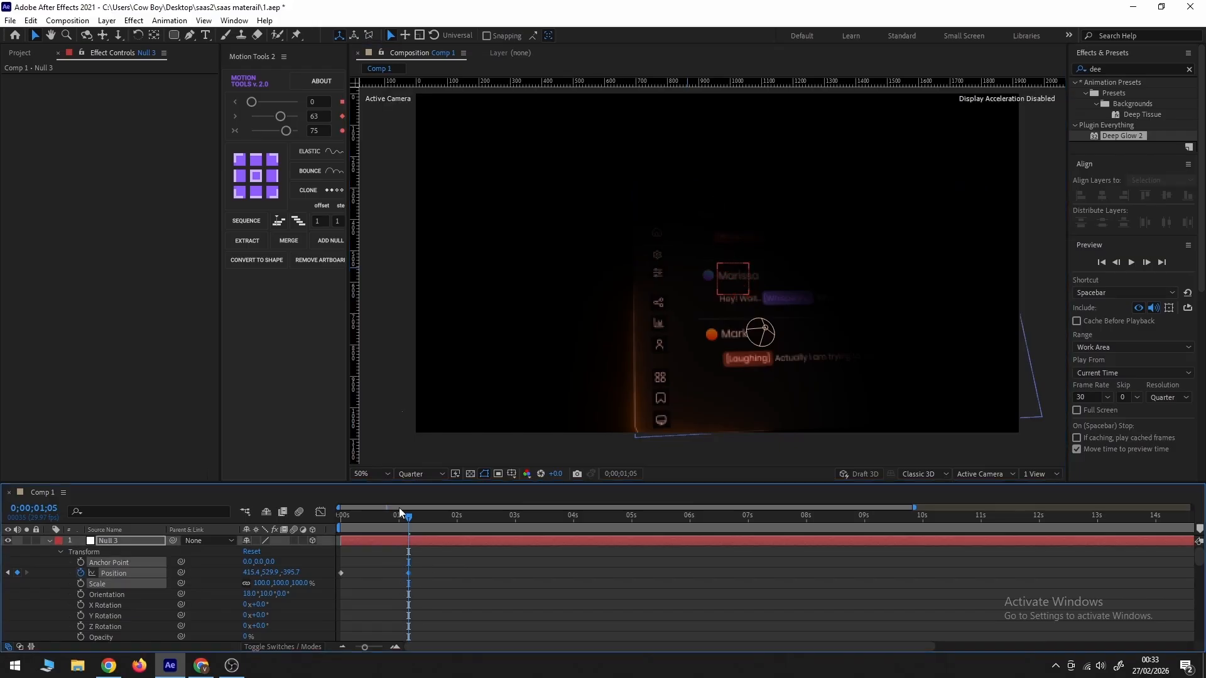
left_click(318, 598)
left_click(341, 573)
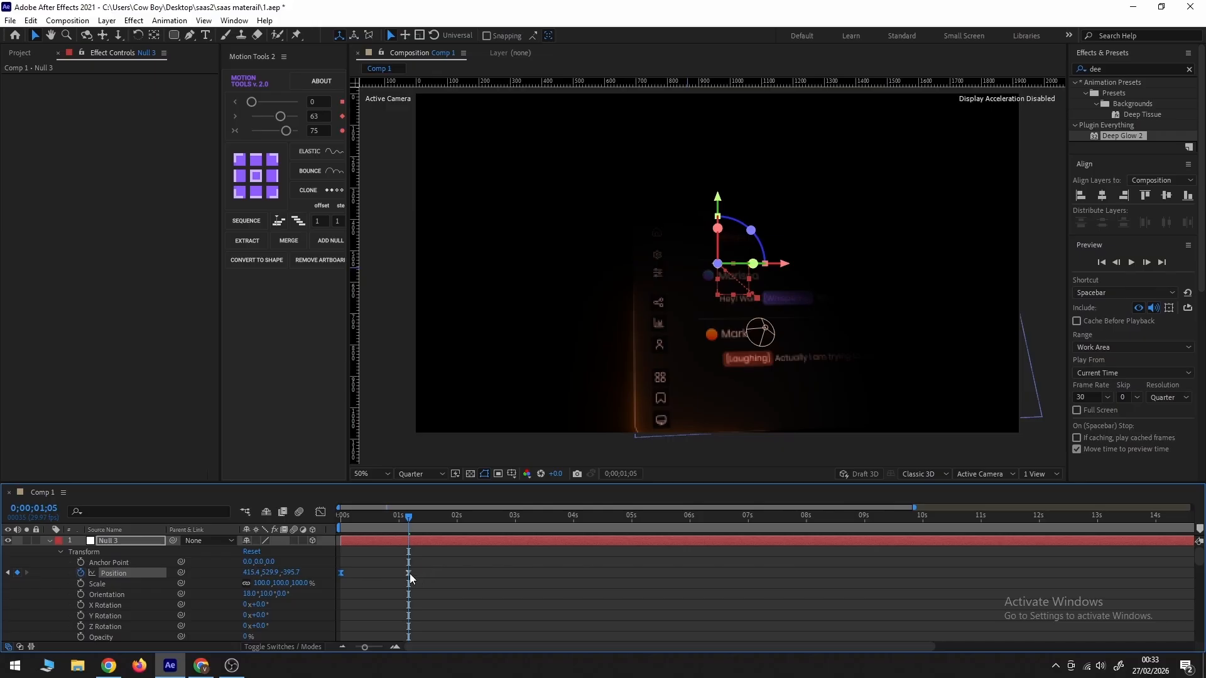
left_click_drag(408, 573, 453, 573)
key("Home")
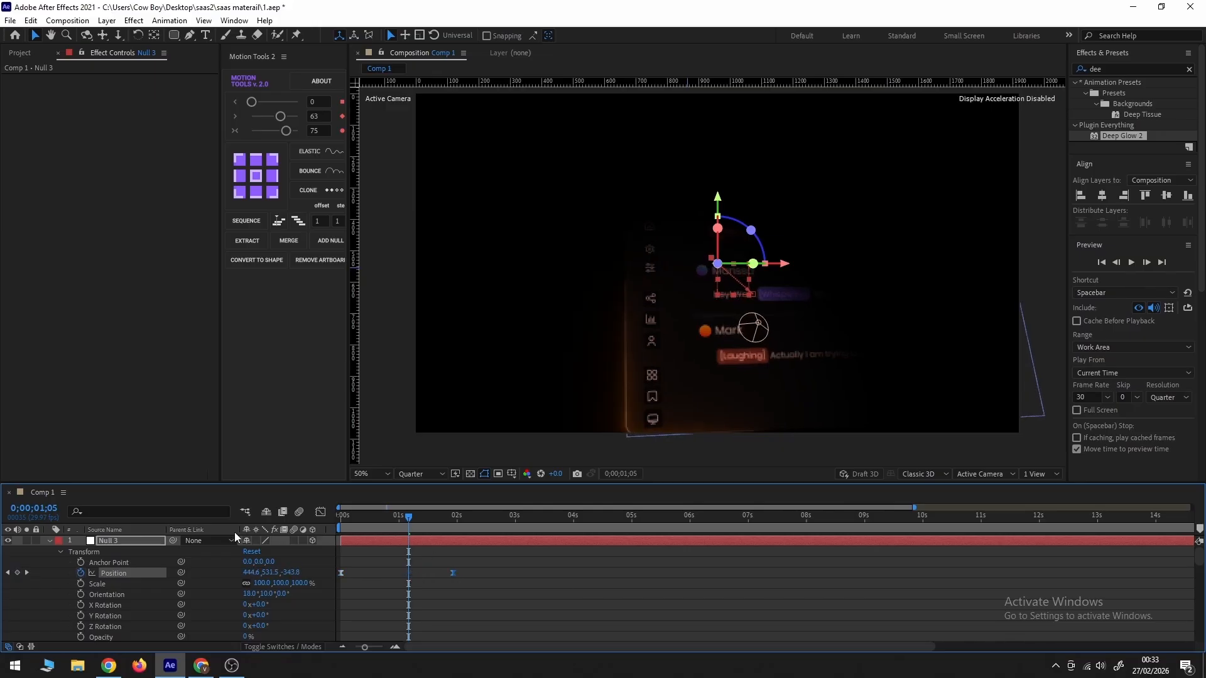
left_click_drag(337, 571, 486, 575)
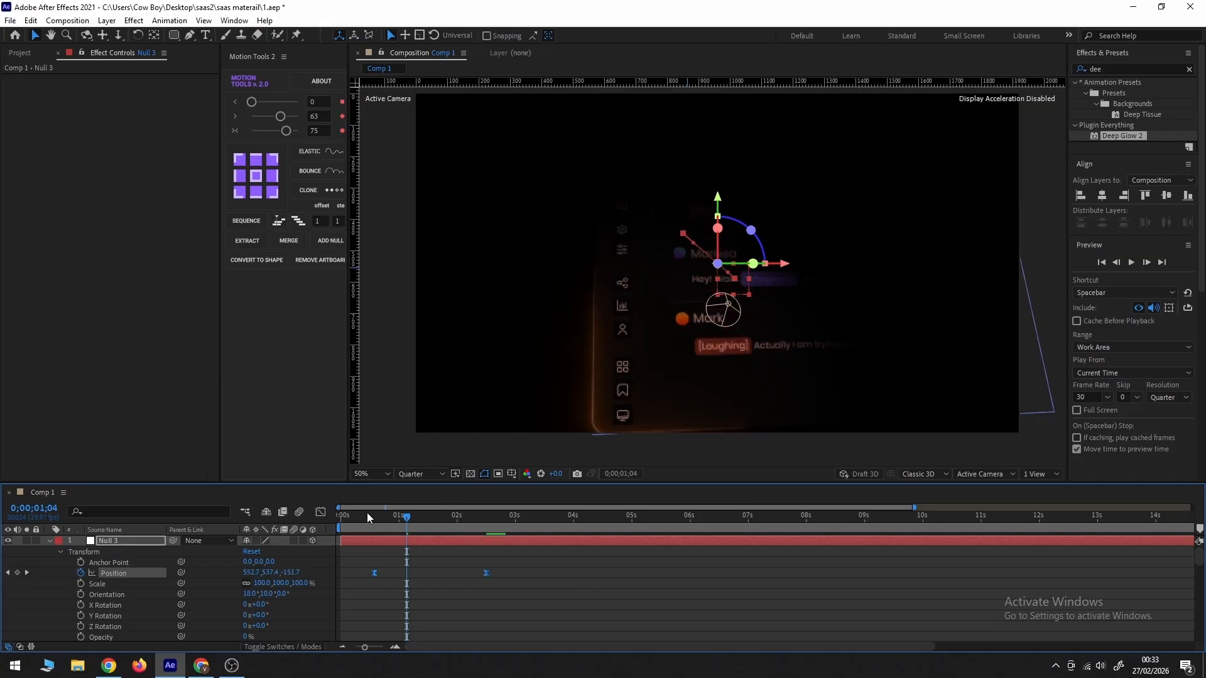
Preview the camera move from 0;00;00;14.
left_click(369, 518)
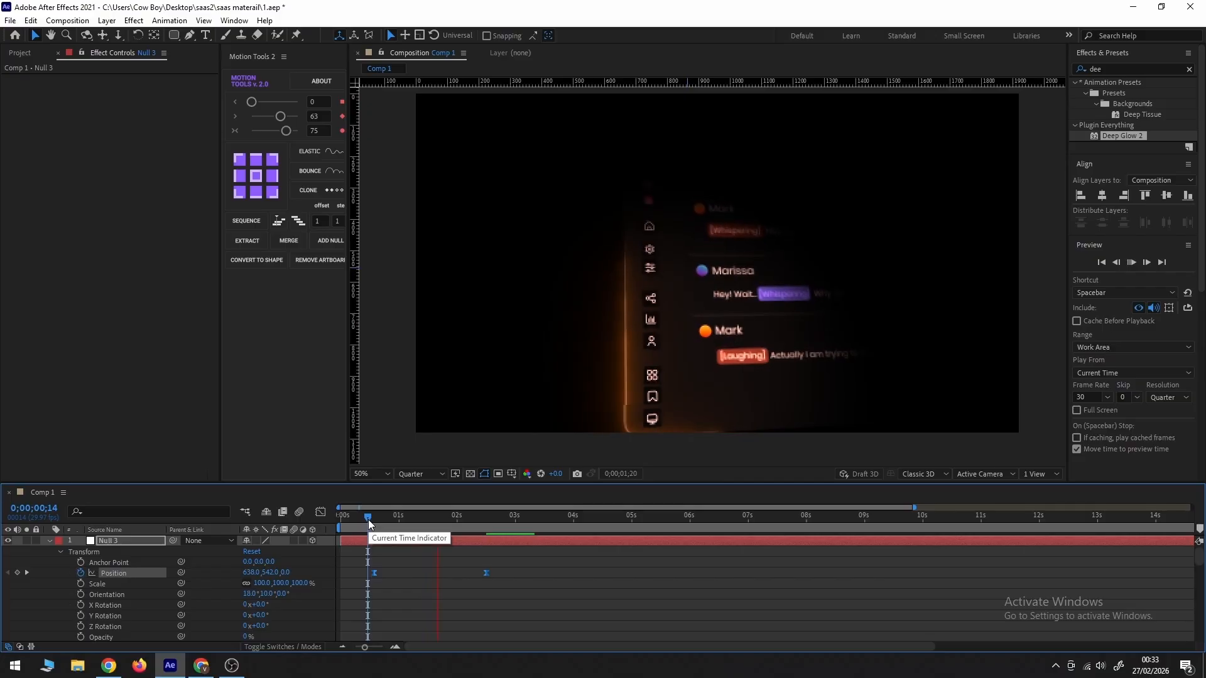
key("space")
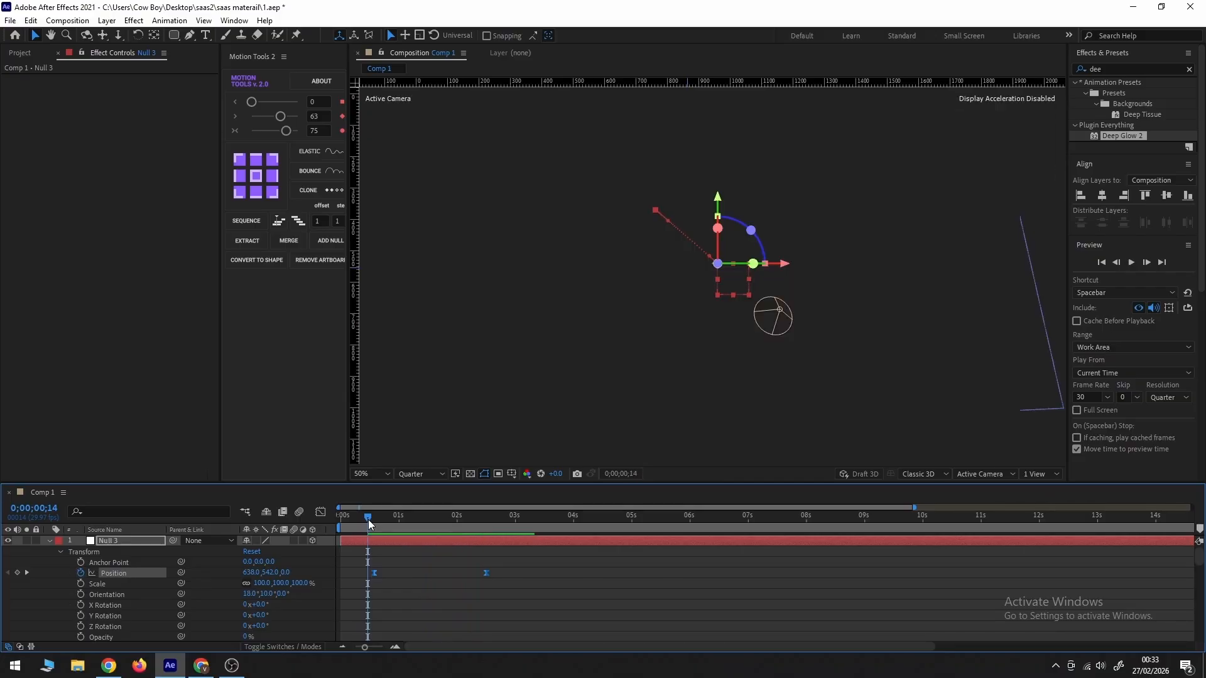
key("space")
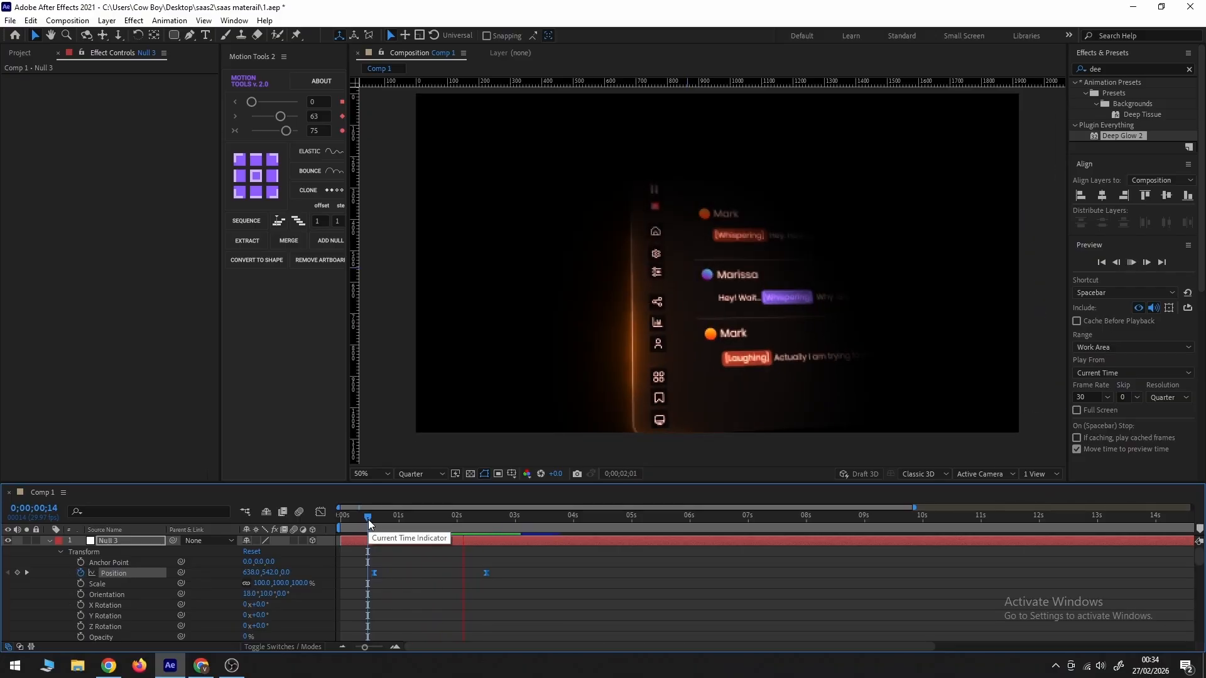
Duplicate Null 3 without its position keyframes, start the copy at 0;00;02;10, and parent the original null to it.
left_click(497, 583)
left_click(469, 540)
key("u")
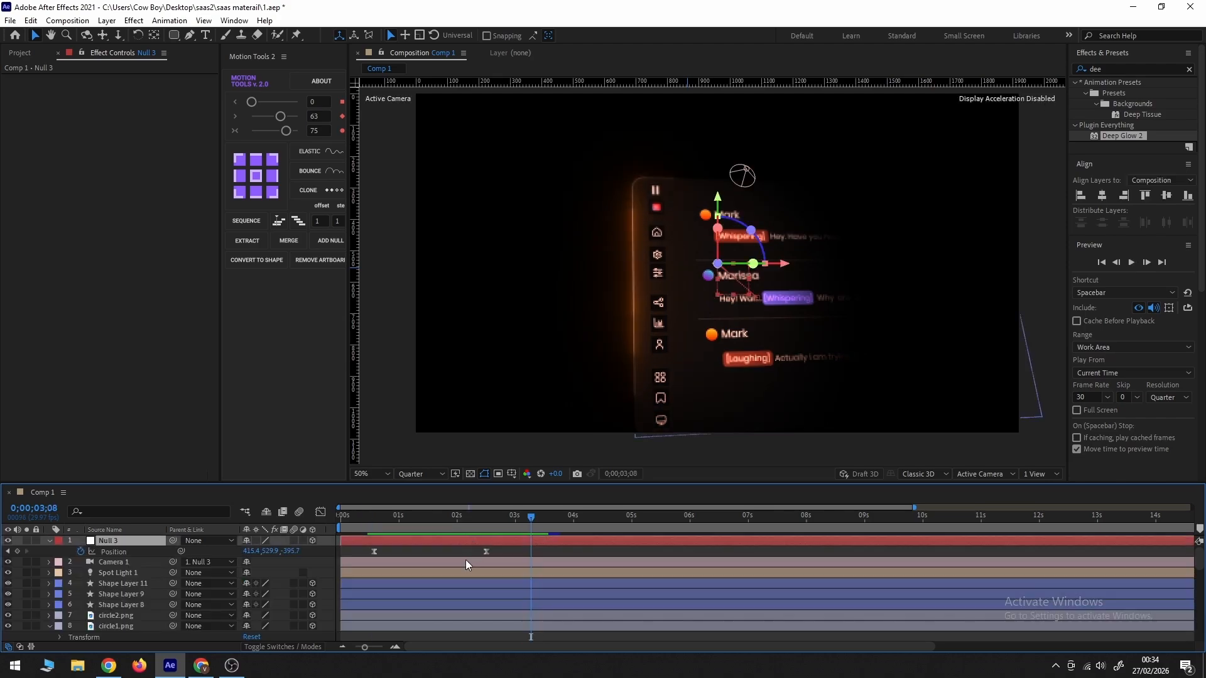
key("ctrl+d")
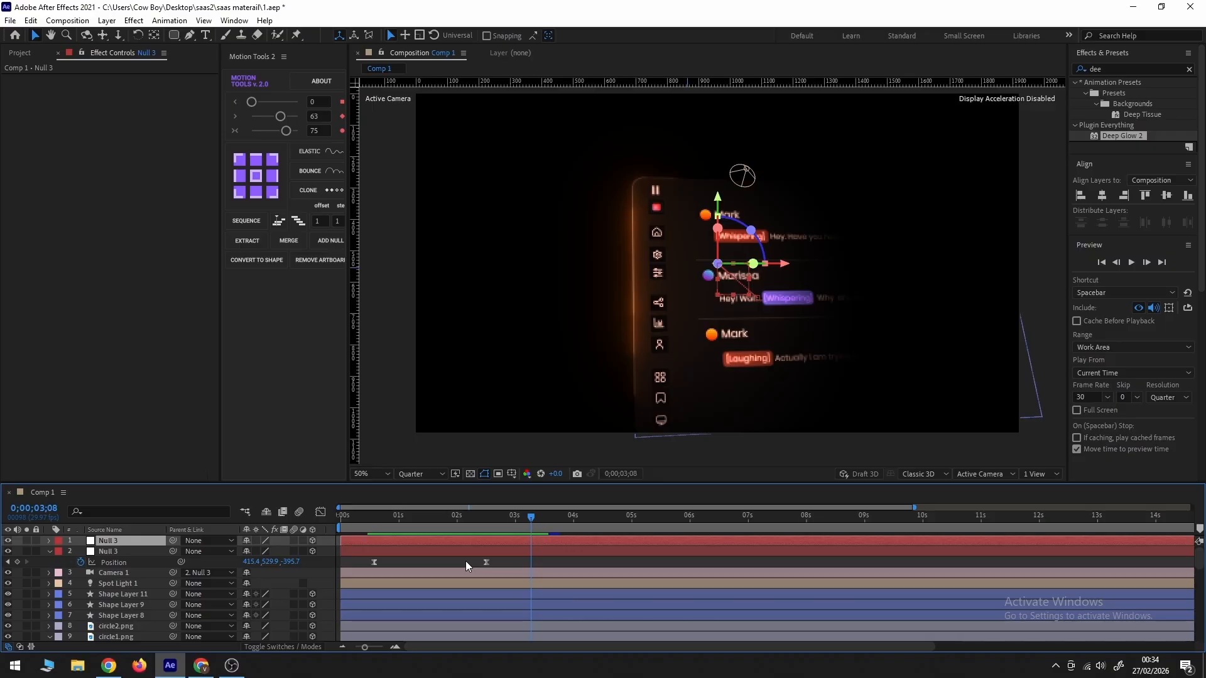
left_click(476, 523)
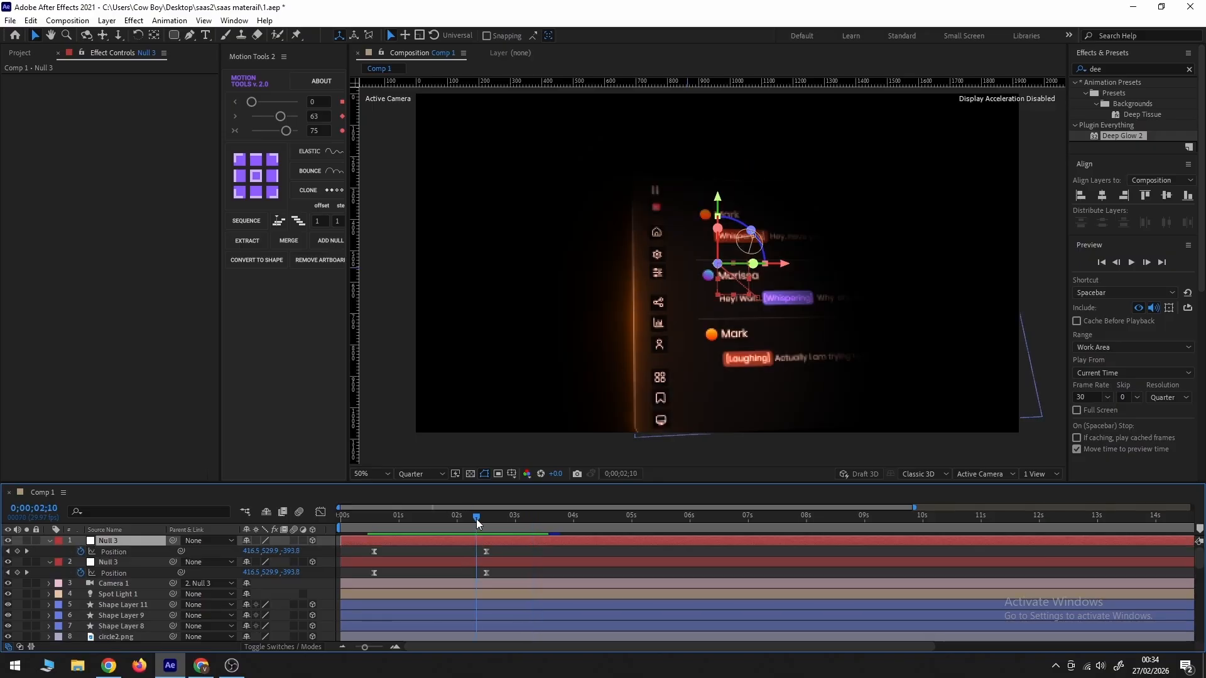
left_click(81, 553)
key("alt+bracketleft")
left_click_drag(111, 556, 81, 556)
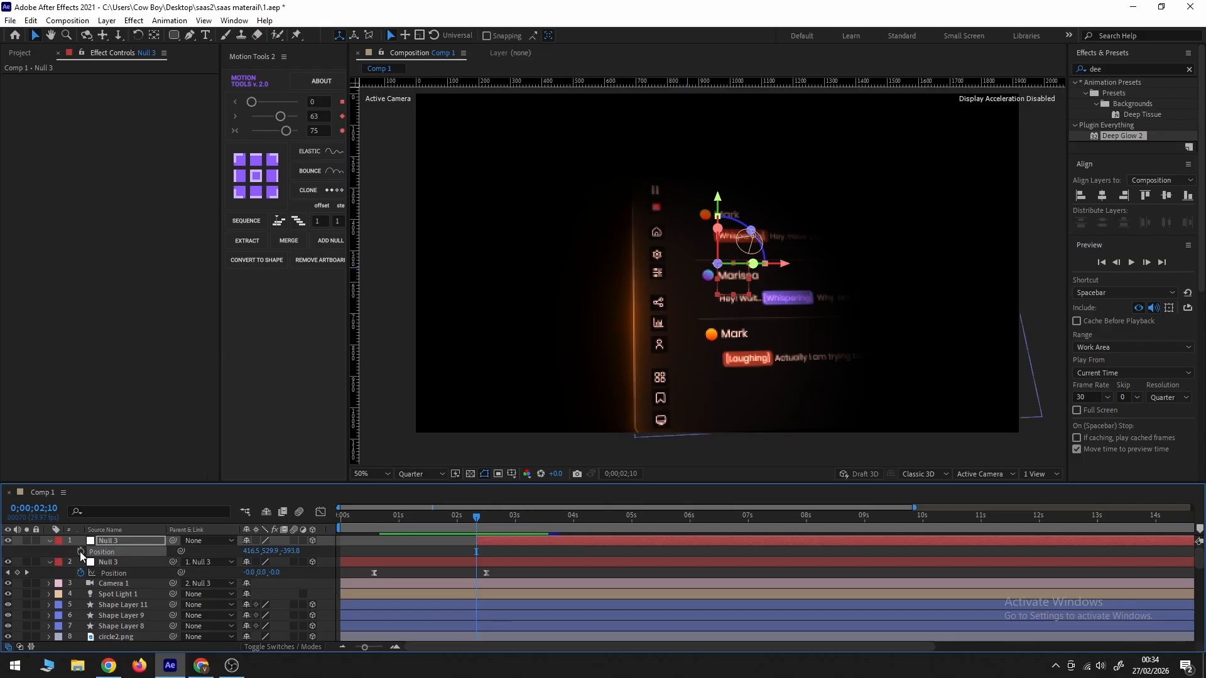
Show the safe-area guides and keyframe the duplicate null's position to about 539.5, 259, 155 at 0;00;03;20.
left_click(554, 522)
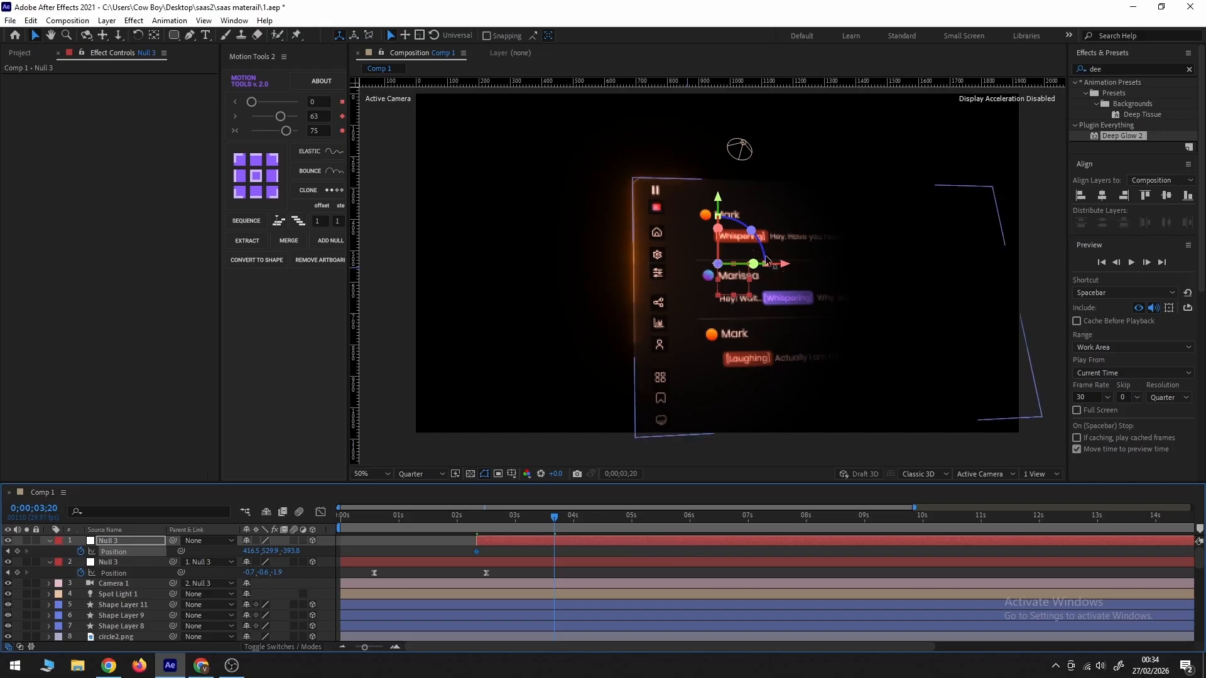
left_click_drag(719, 267, 502, 71)
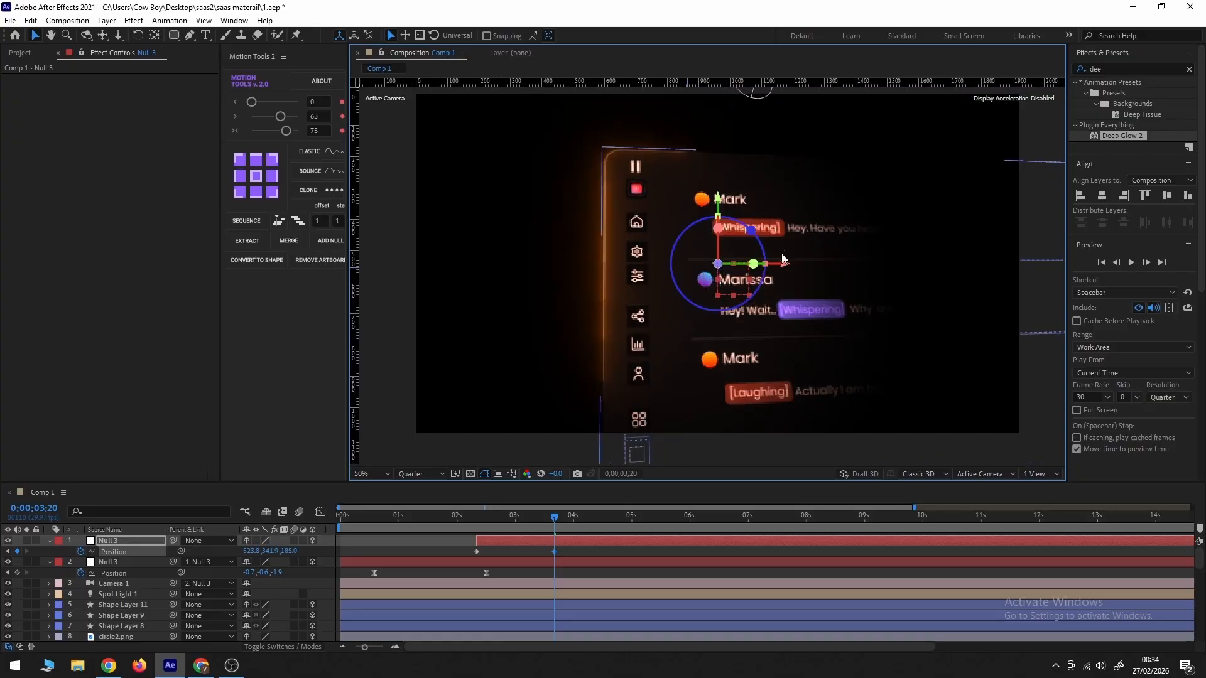
left_click(513, 475)
left_click(540, 488)
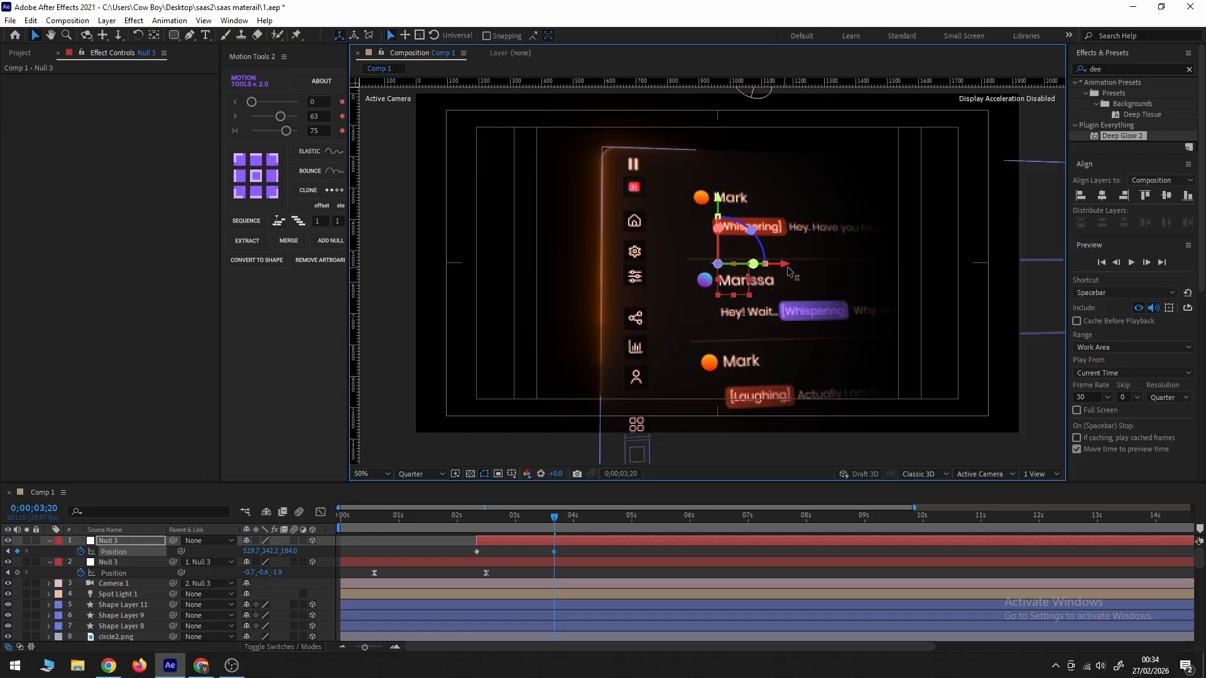
left_click_drag(789, 272, 793, 274)
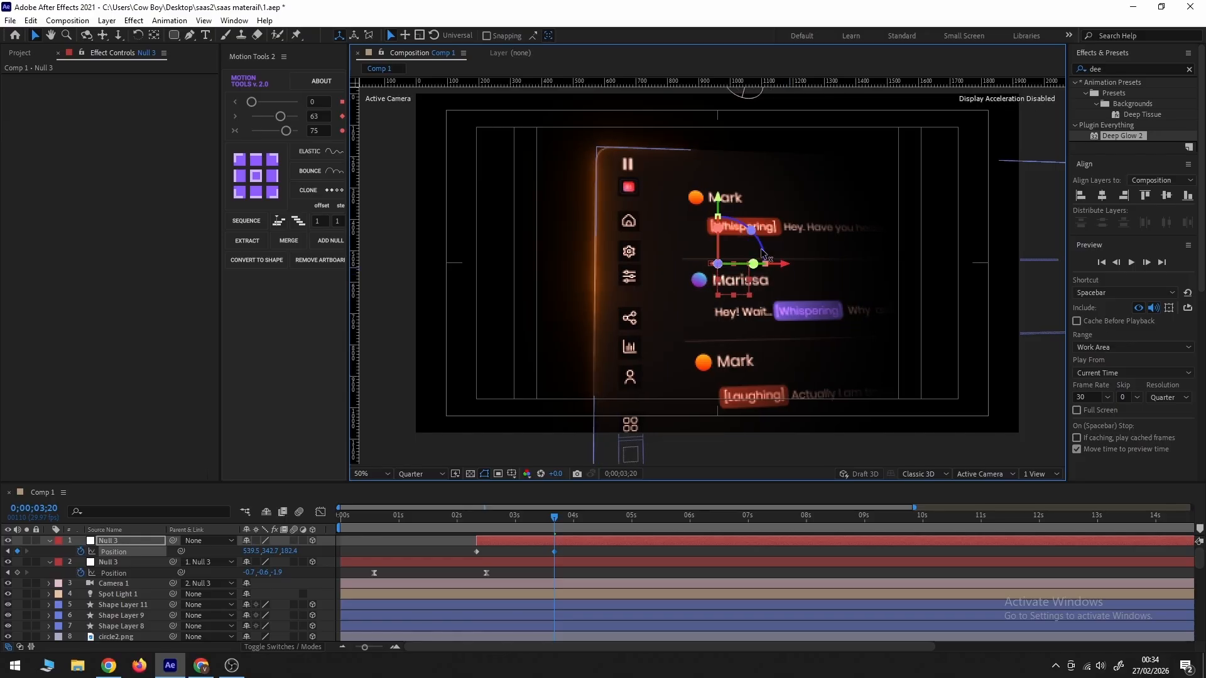
left_click_drag(721, 191, 724, 168)
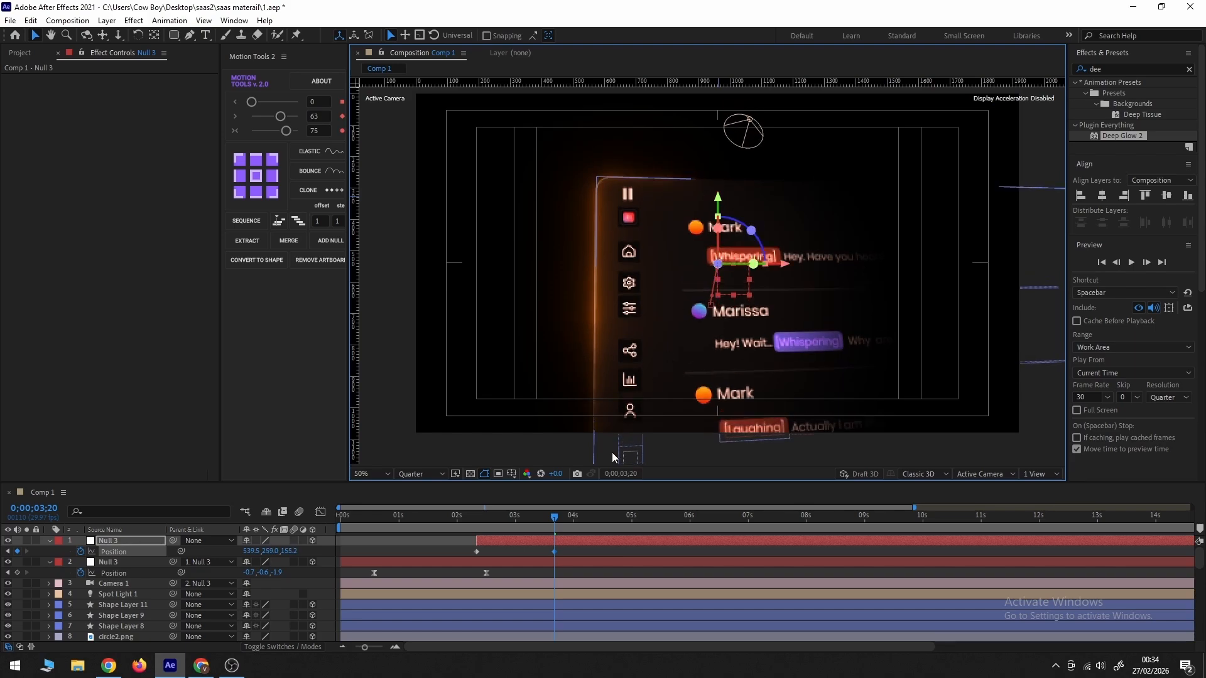
Ease the duplicate null's position keyframes and move the end keyframe to about 0;00;06;09.
left_click(578, 548)
left_click(286, 133)
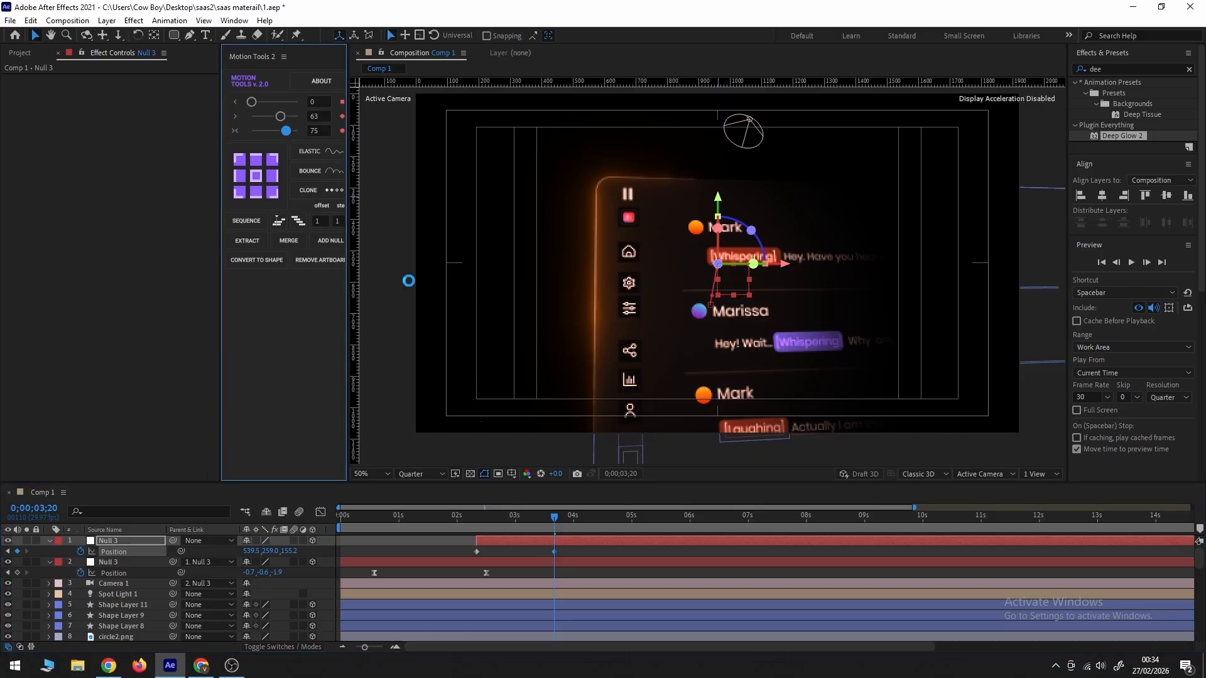
left_click_drag(554, 552, 708, 552)
left_click_drag(463, 560, 462, 560)
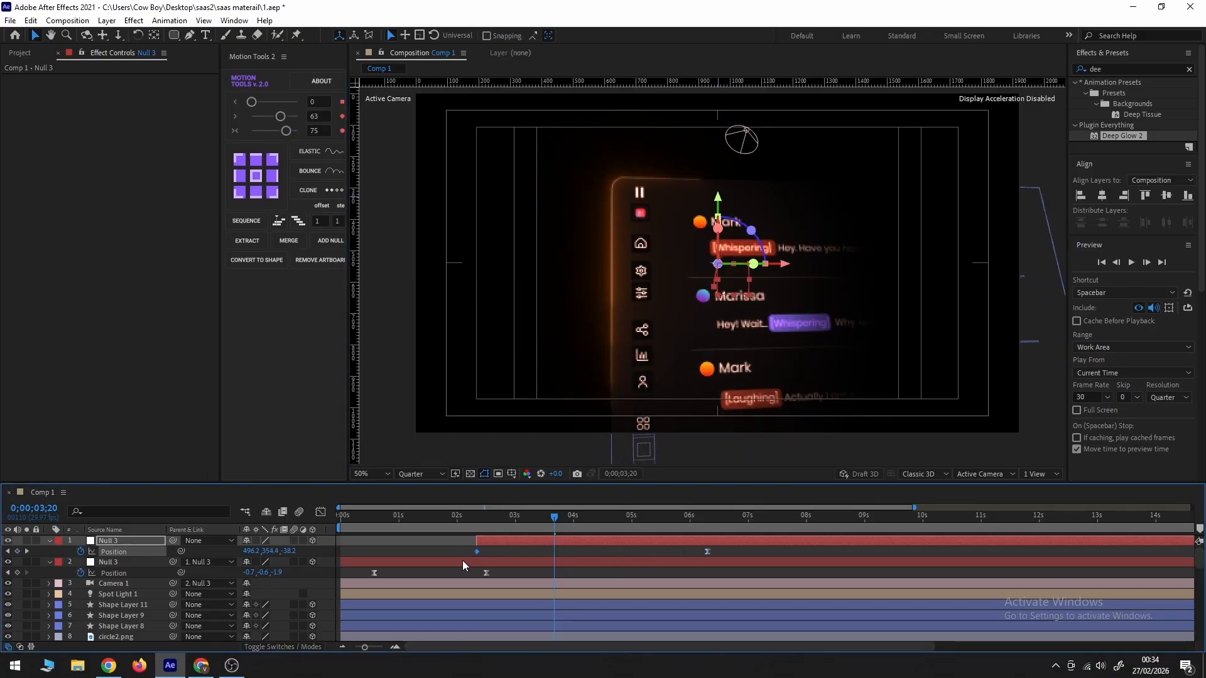
Preview the two-part camera move from the start of the composition.
left_click(463, 516)
scroll(555, 606, "down", 2)
left_click_drag(423, 517, 342, 517)
key("space")
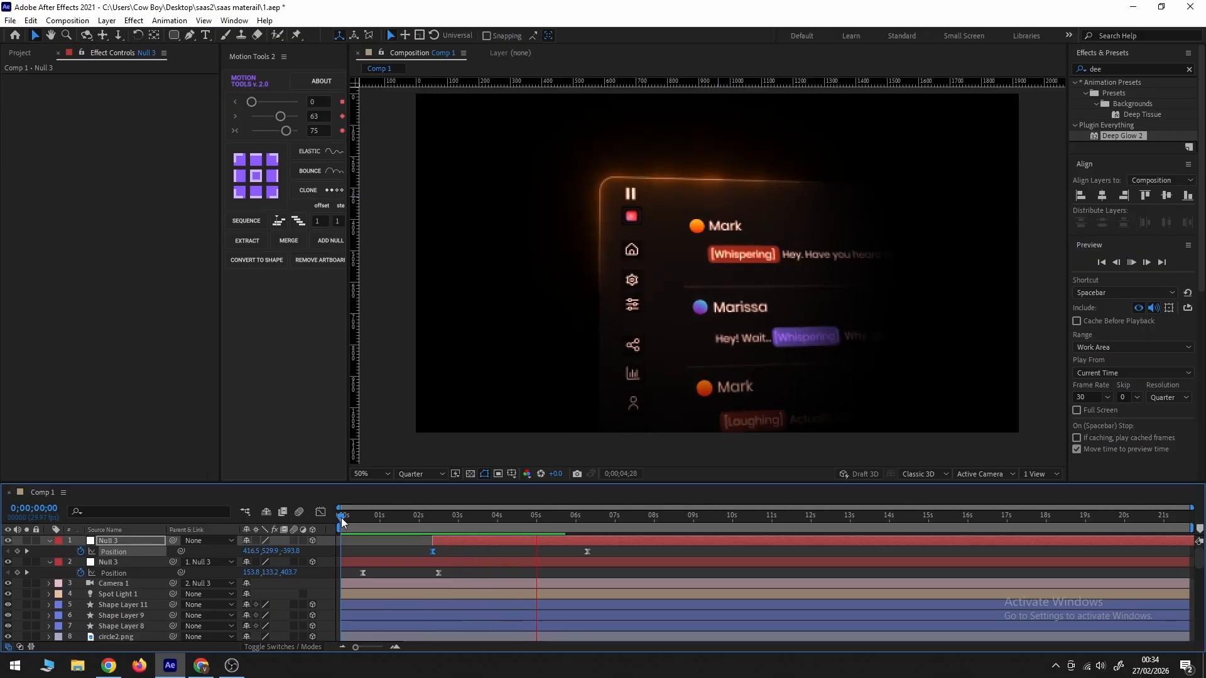
key("space")
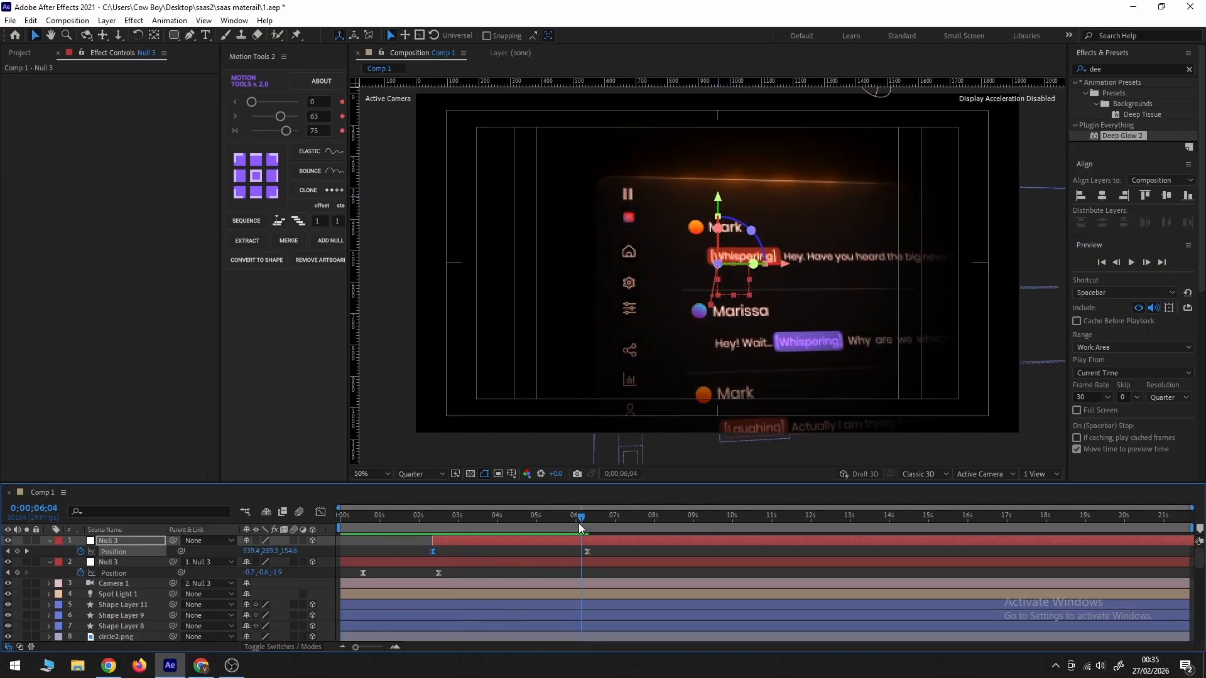
Duplicate the top null, start the copy at 0;00;05;18 with a single new position keyframe, and parent the null below to it.
left_click(560, 521)
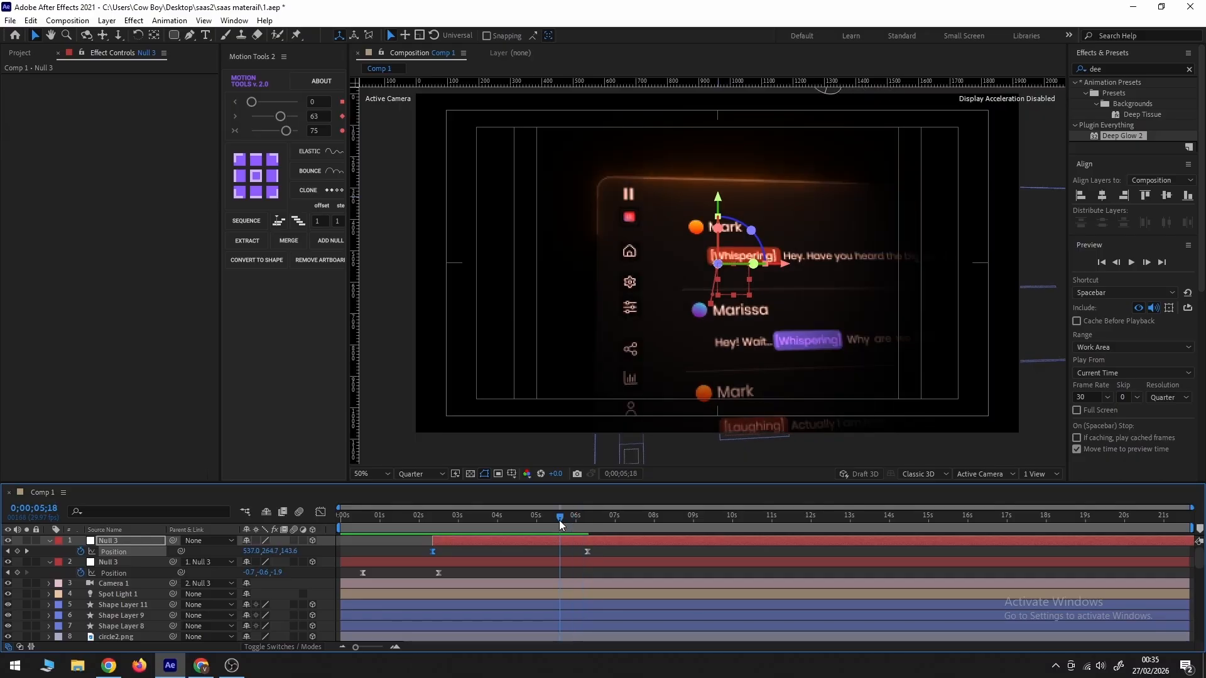
left_click(574, 540)
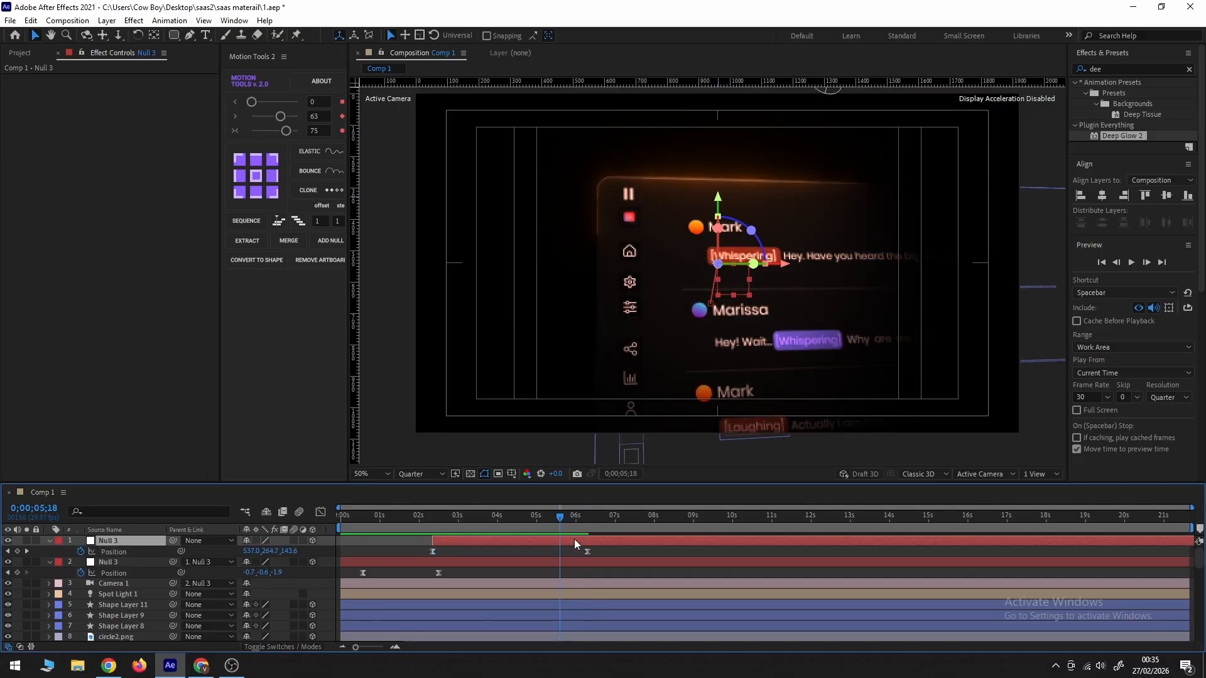
key("ctrl+d")
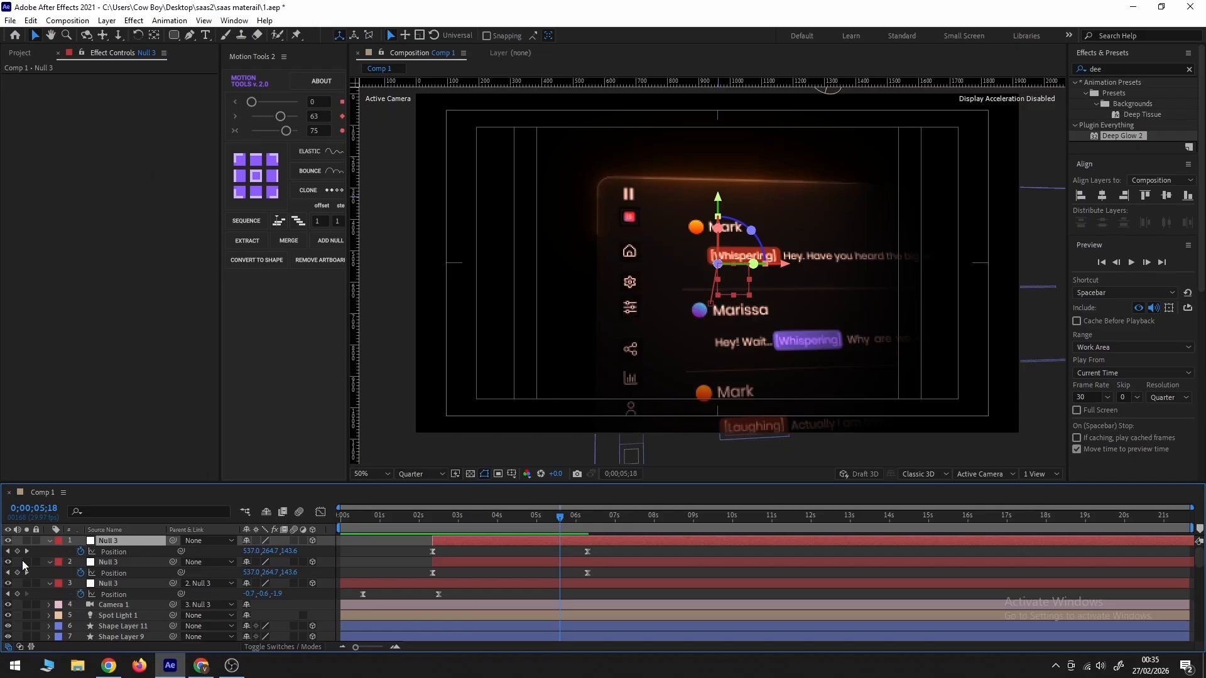
left_click(81, 552)
key("alt+bracketleft")
left_click_drag(171, 564, 111, 541)
left_click(81, 551)
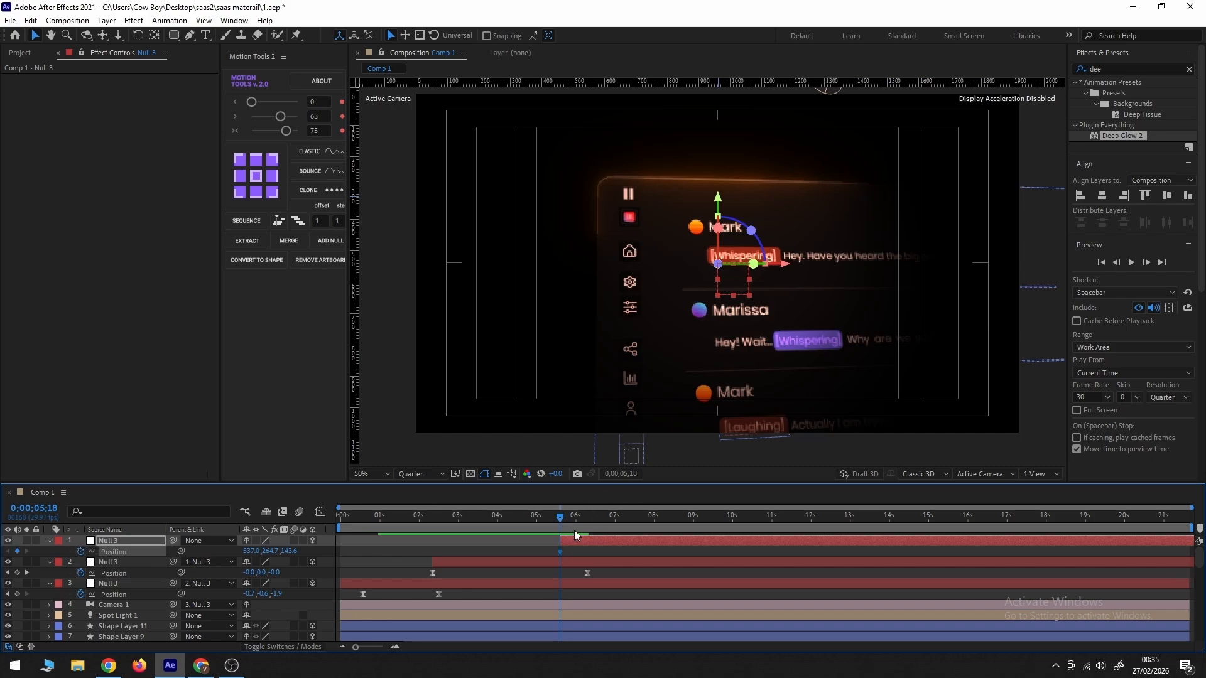
Shift the newest null's start to about 0;00;05;24 and keyframe its position at 0;00;08;10 to about 1041, 292, 59.
left_click_drag(574, 540, 578, 540)
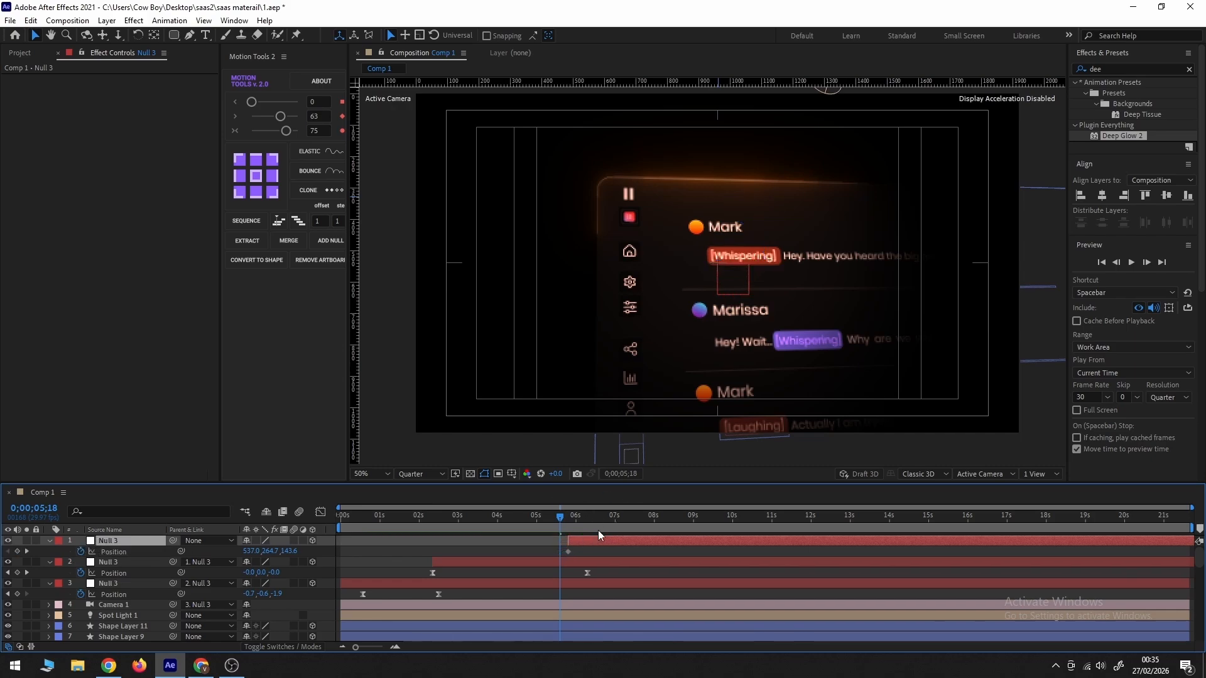
left_click_drag(648, 517, 667, 516)
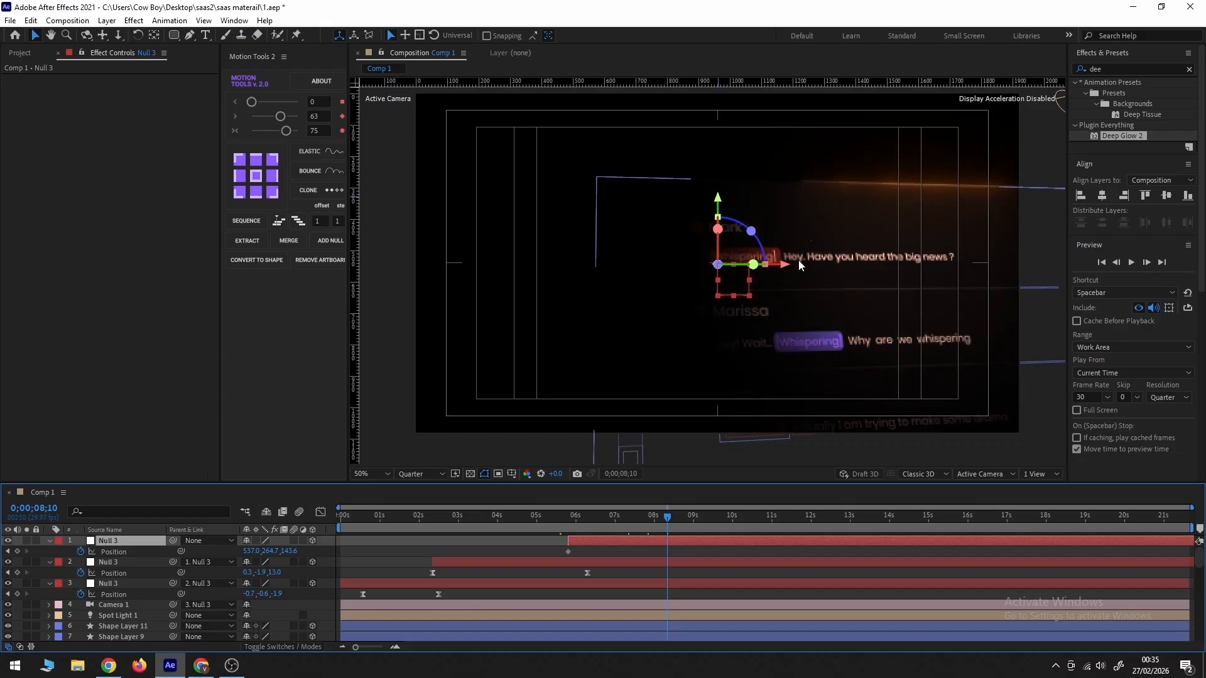
left_click_drag(792, 269, 906, 275)
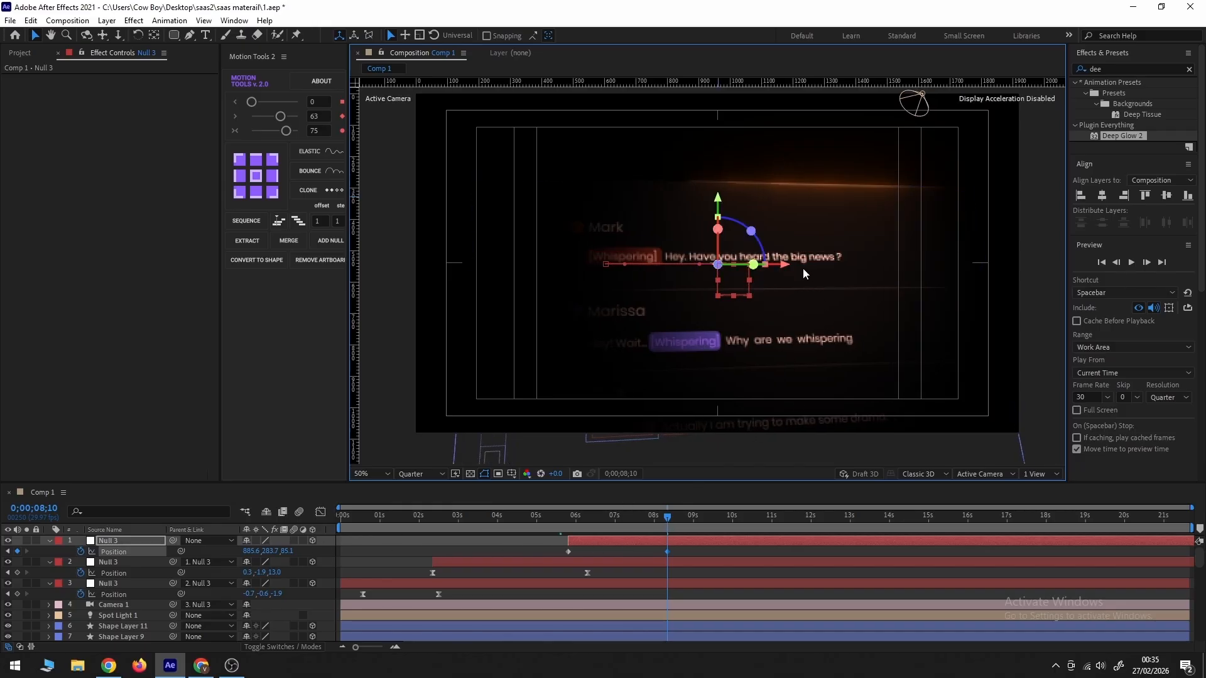
left_click_drag(793, 265, 838, 277)
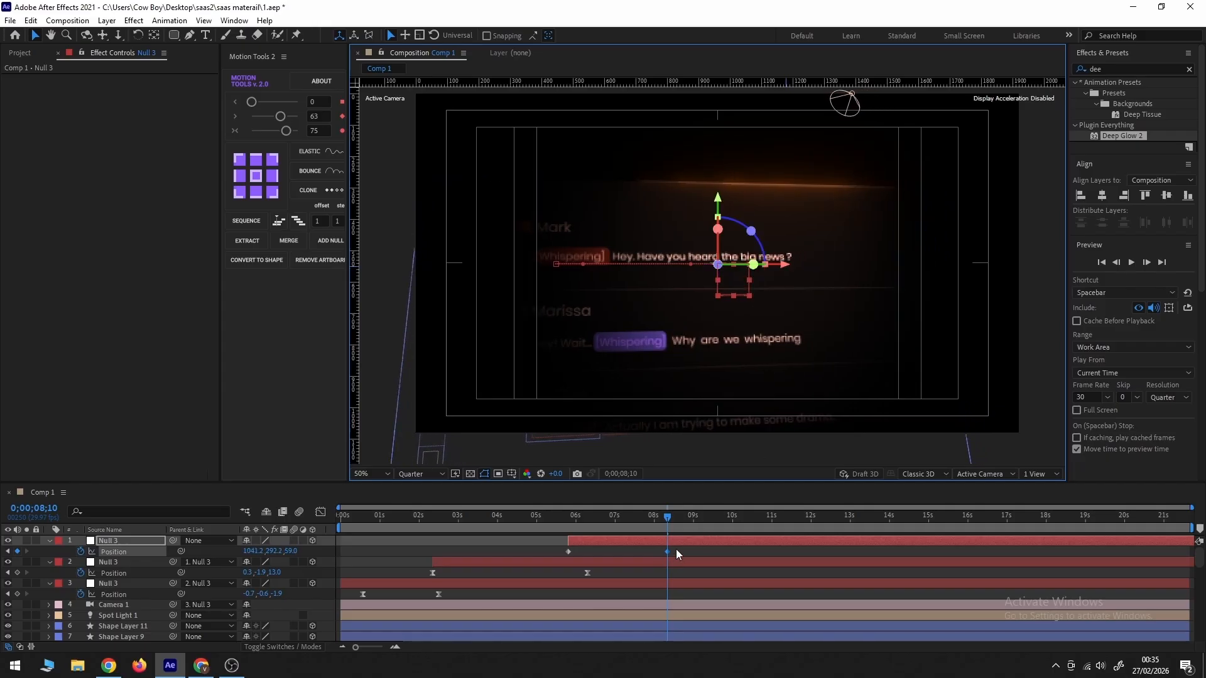
Ease the newest null's position keyframes, move its end keyframe to about 0;00;10;20, and preview from about 0;00;05;07.
left_click(288, 133)
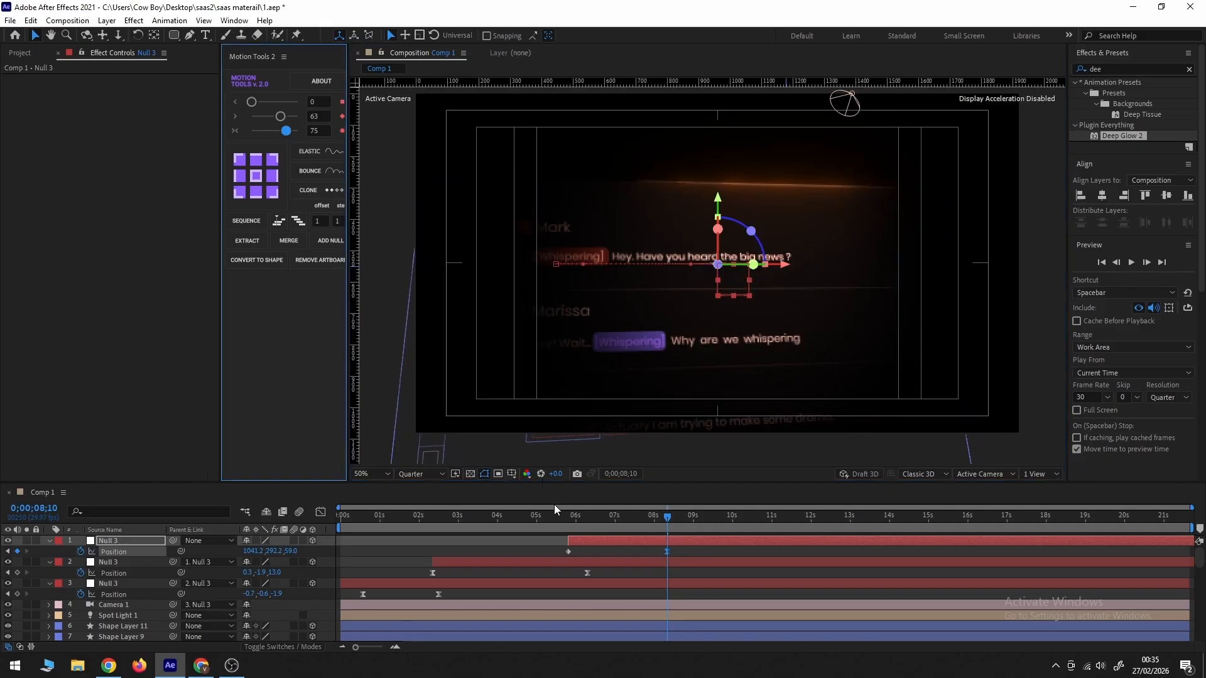
left_click(568, 551)
key("F9")
left_click_drag(668, 553, 759, 553)
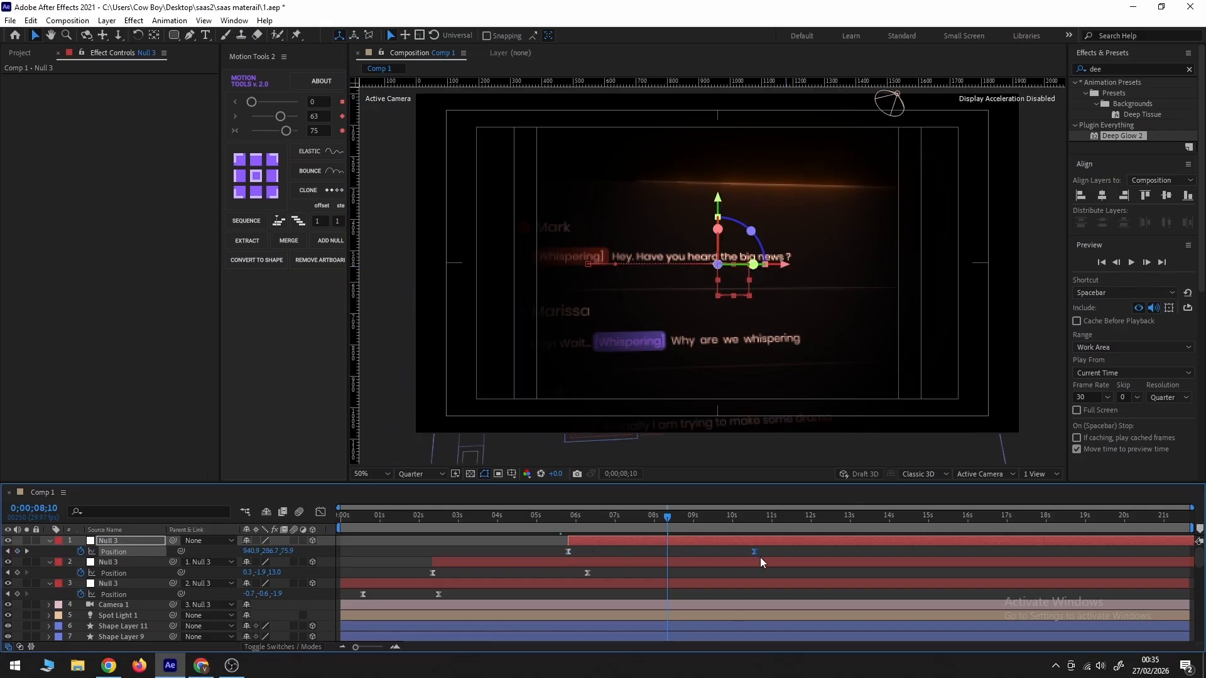
left_click(546, 517)
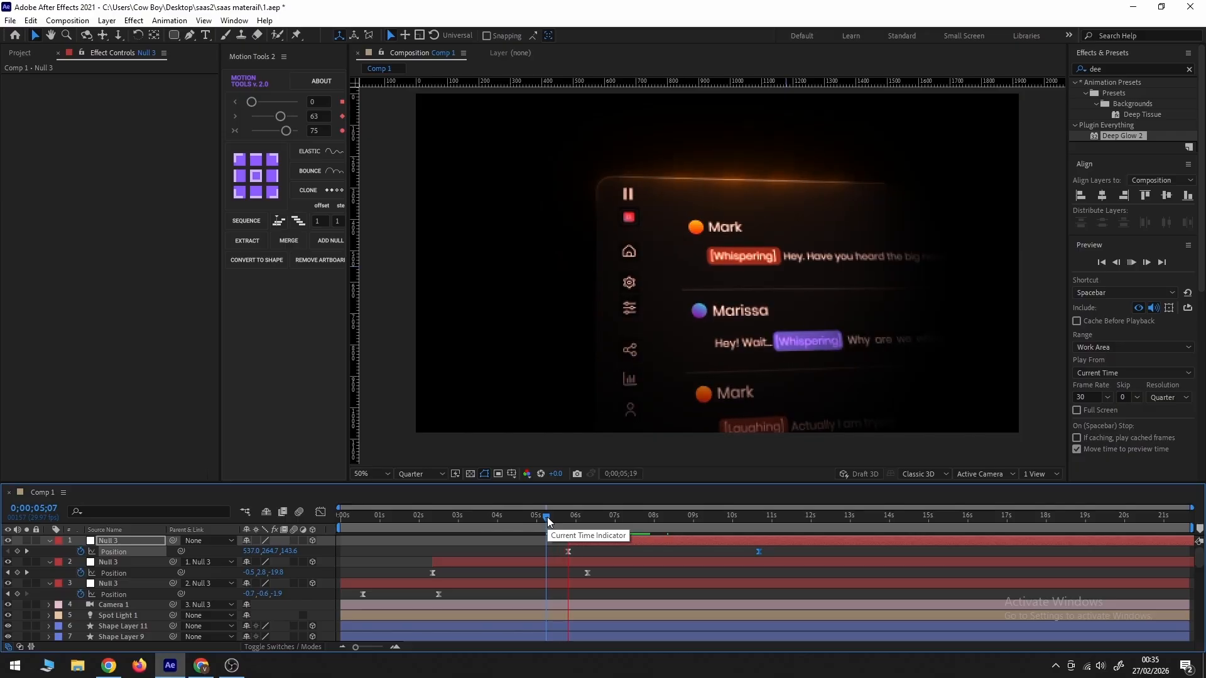
At the 0;00;10;20 keyframe, set the newest null's Z position to about 423, adjust its X and Y, and preview the move.
left_click(759, 518)
left_click(760, 518)
key(";")
key("Page_Up")
key("minus")
left_click_drag(349, 551, 517, 548)
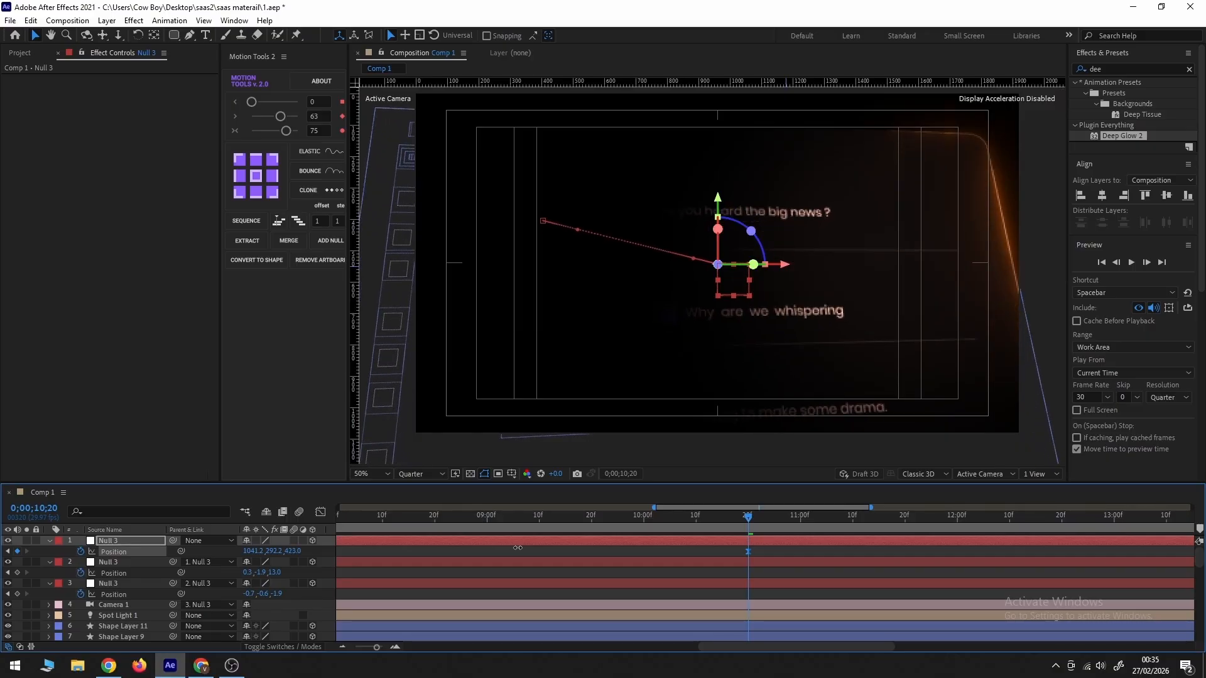
left_click_drag(785, 270, 814, 258)
left_click_drag(718, 199, 716, 159)
key("minus")
key("minus")
left_click(546, 518)
key("space")
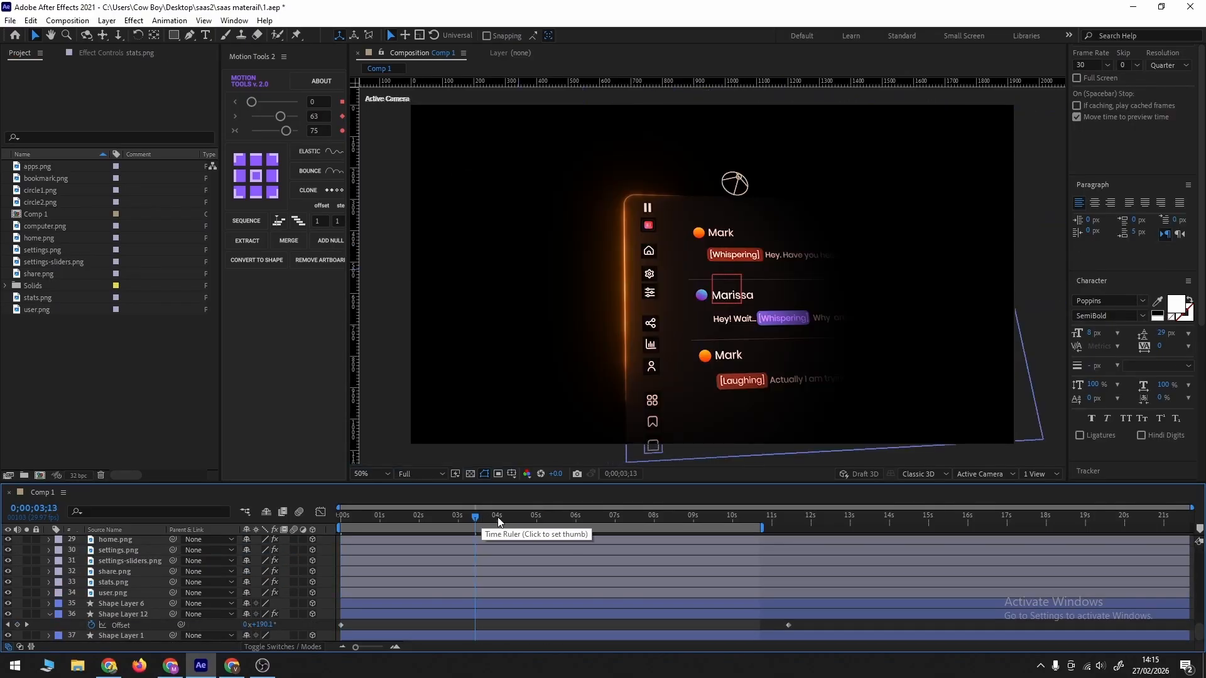
Create a 1920 x 1080 px black solid and apply the 4-Color Gradient effect to it.
right_click(43, 627)
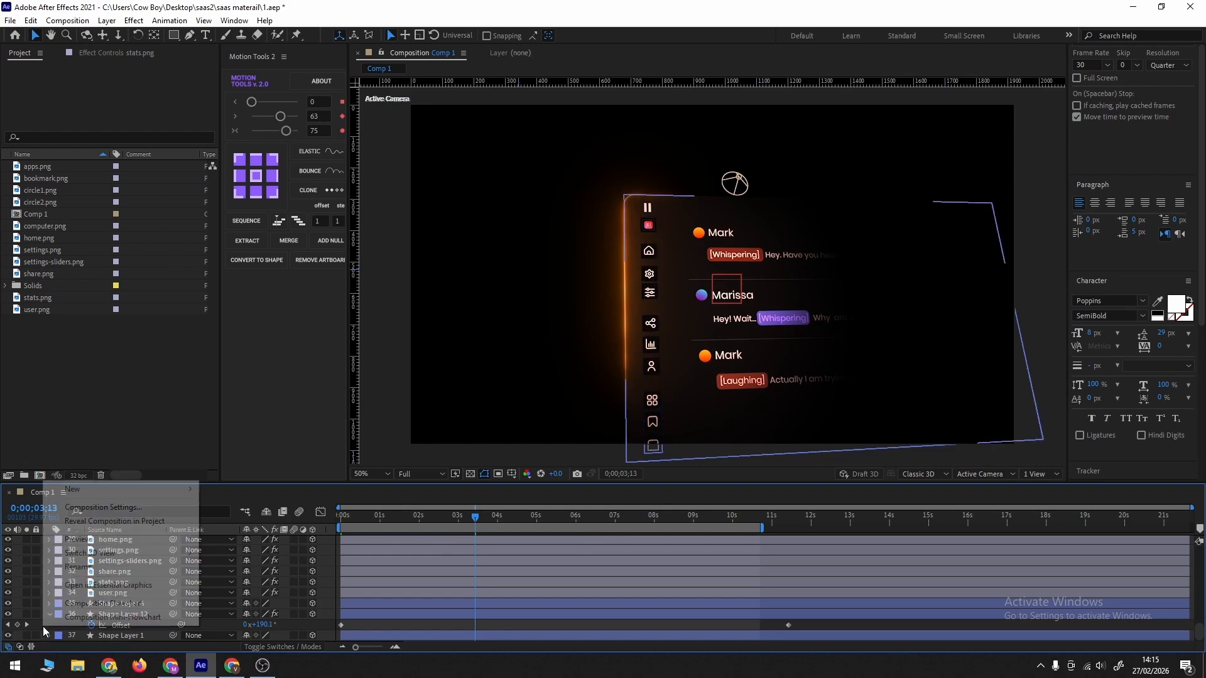
mouse_move(111, 496)
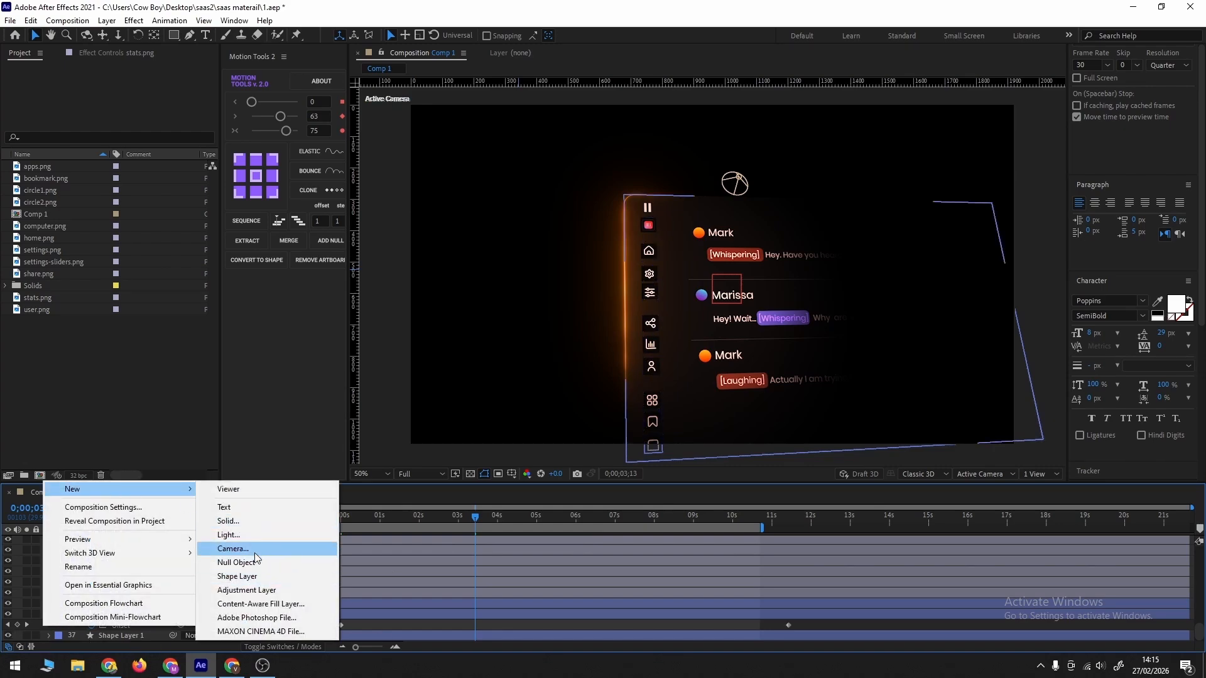
left_click(249, 522)
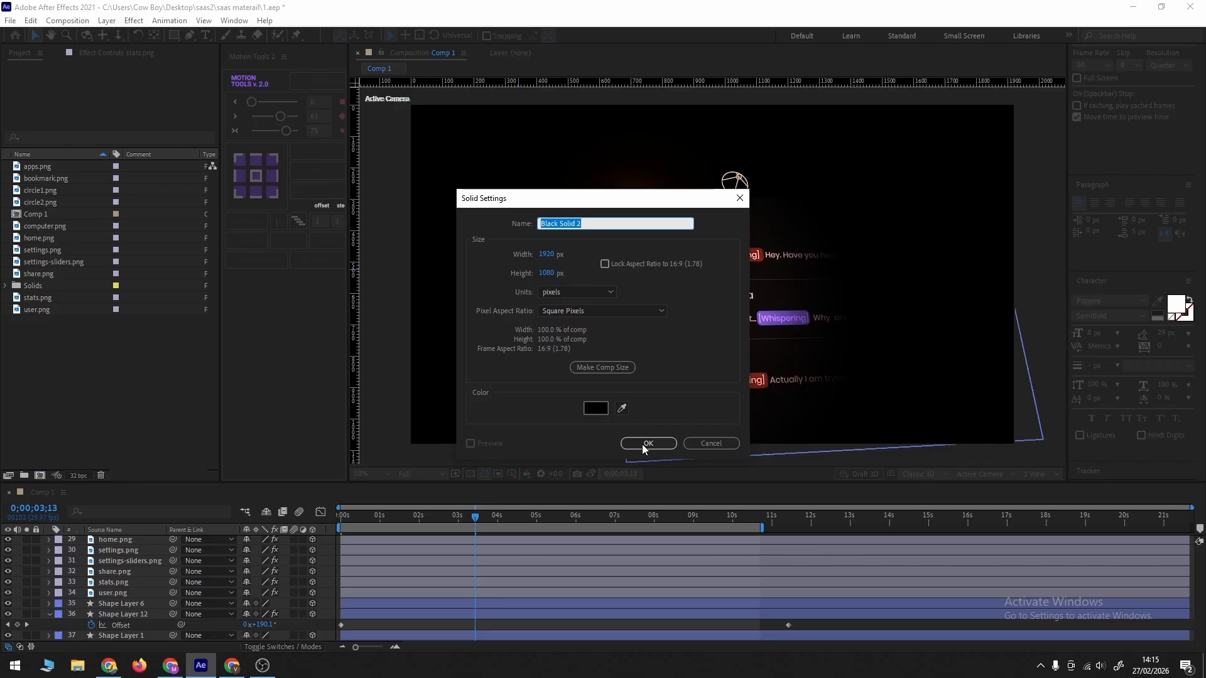
left_click(645, 444)
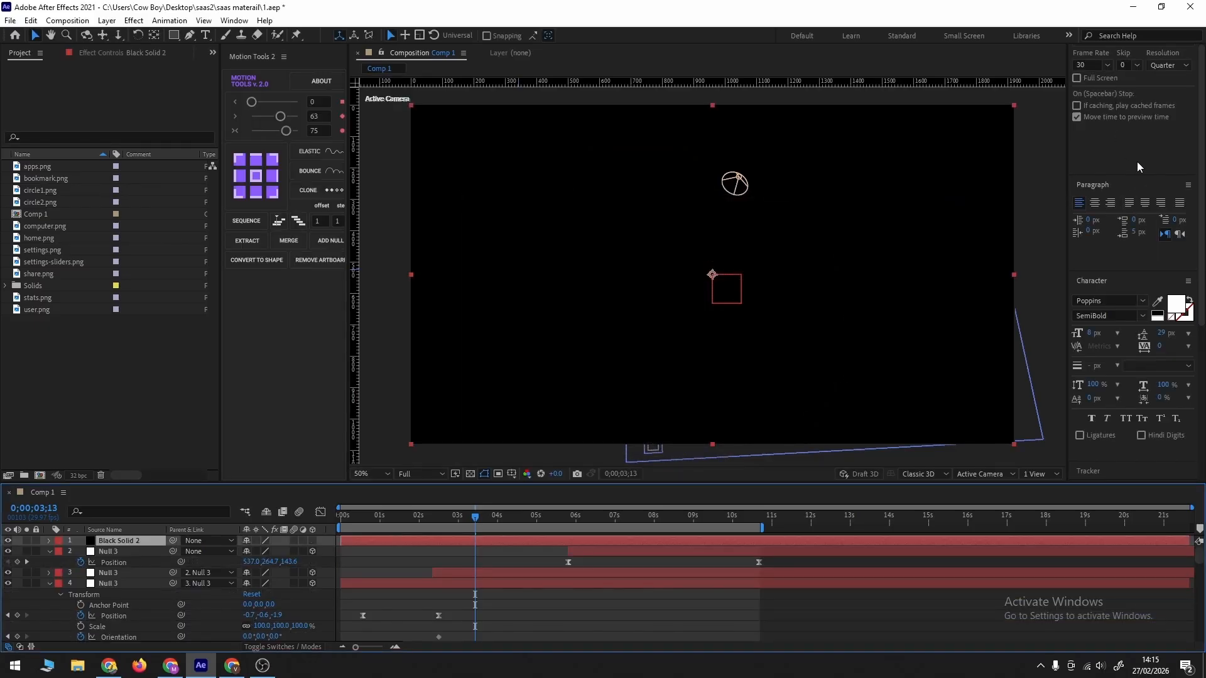
scroll(1137, 165, "up", 5)
left_click(1124, 65)
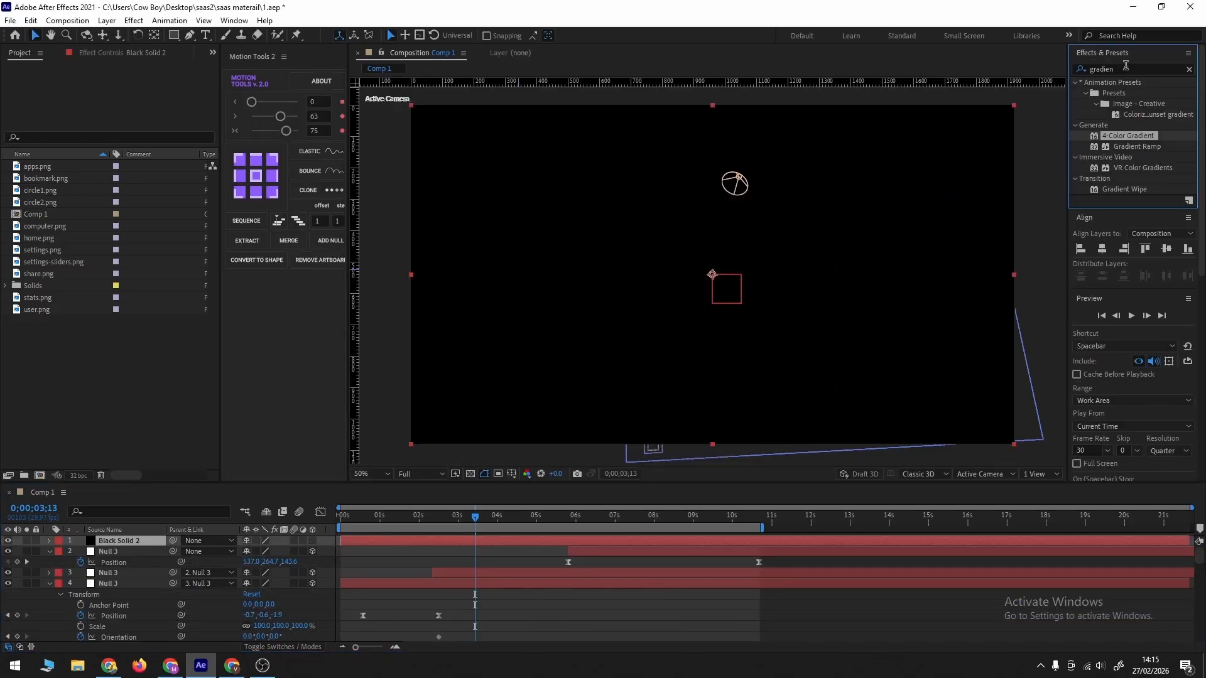
double_click(1130, 136)
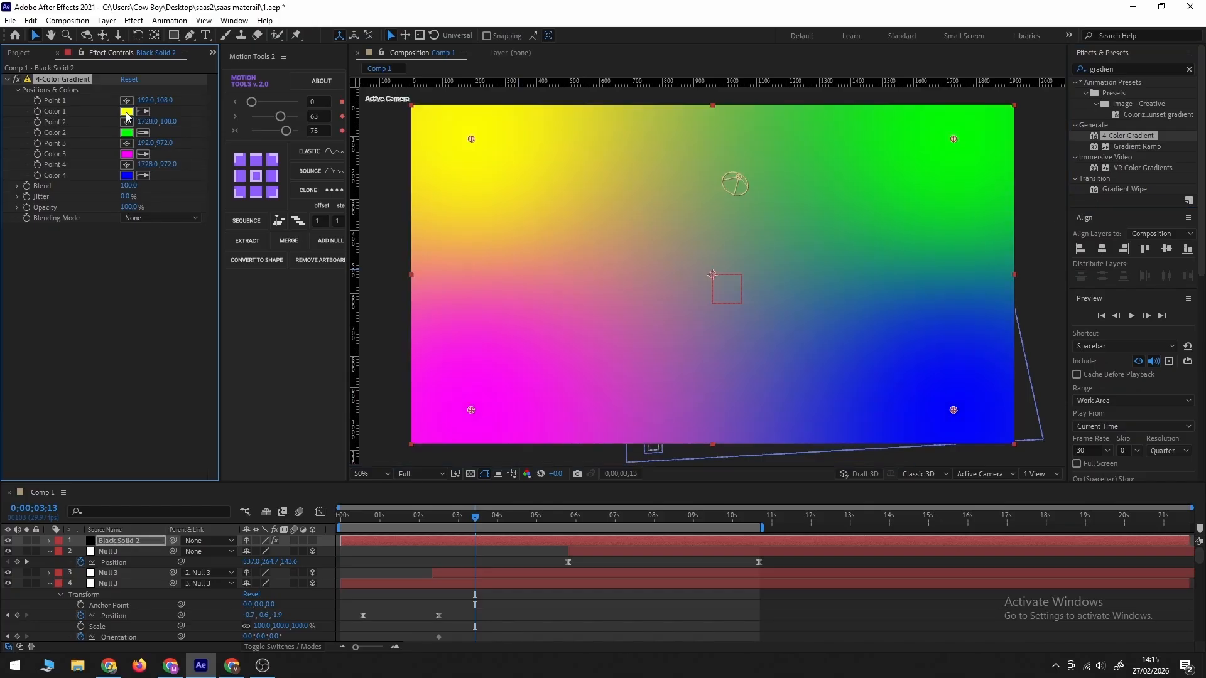
Set the gradient's Color 1 to orange-red FF3C00.
left_click(126, 112)
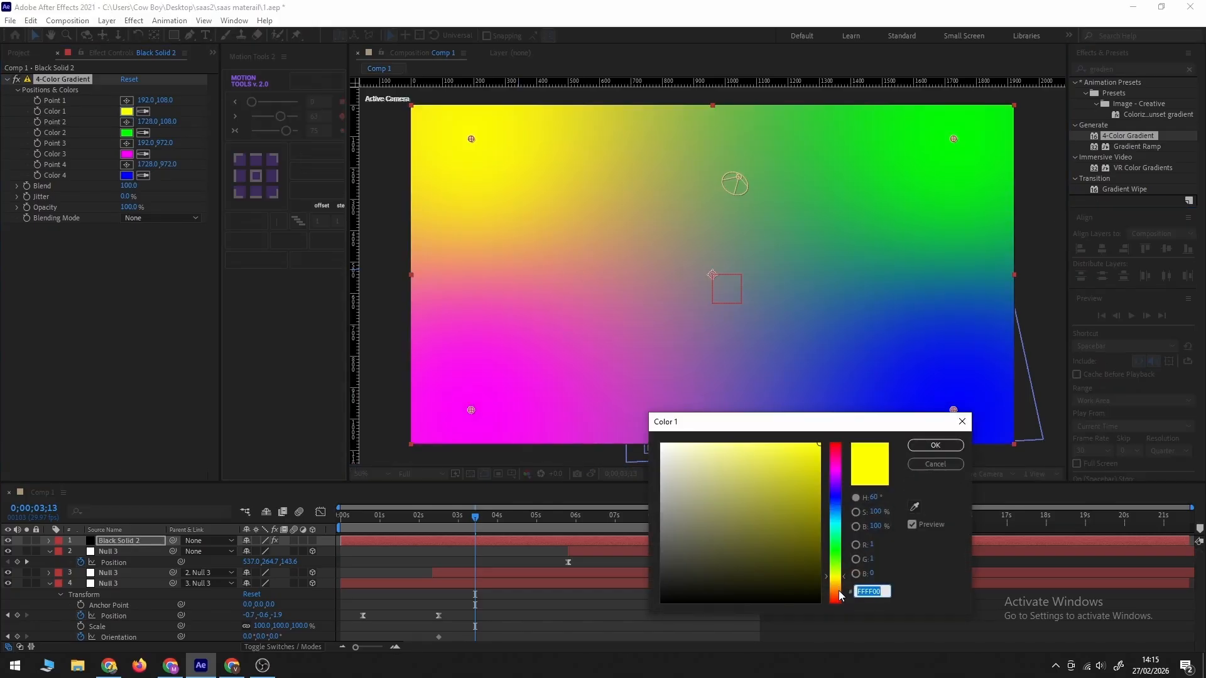
left_click_drag(841, 596, 842, 603)
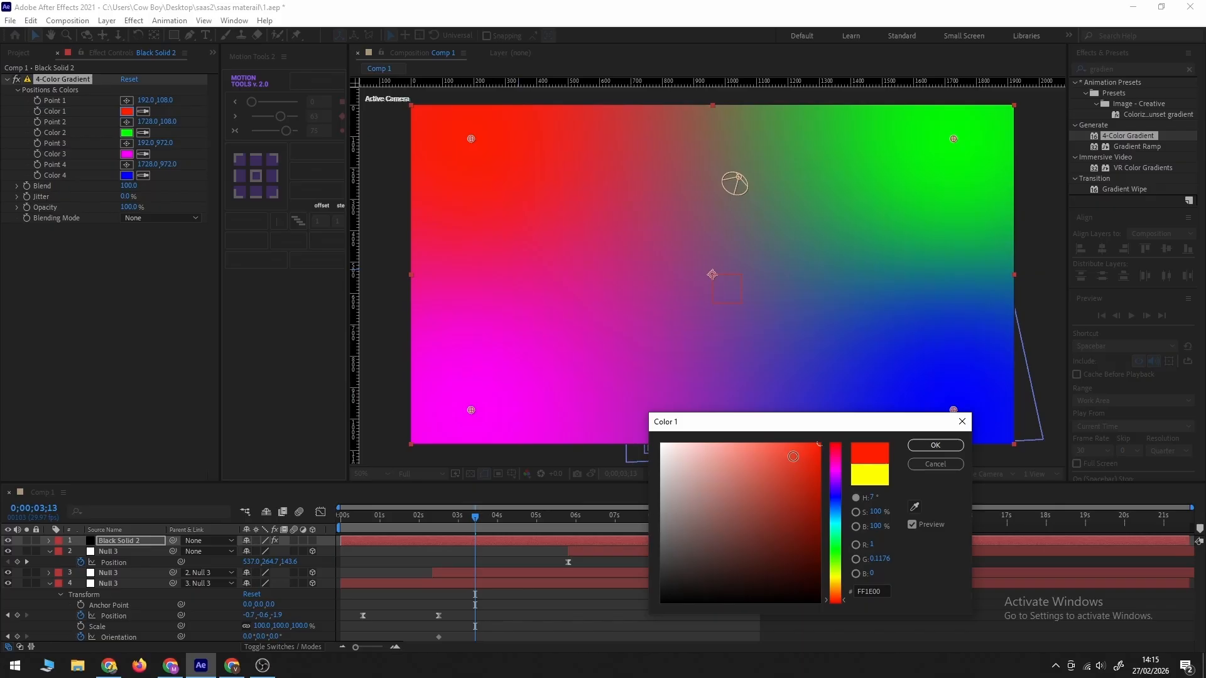
left_click_drag(840, 601, 840, 598)
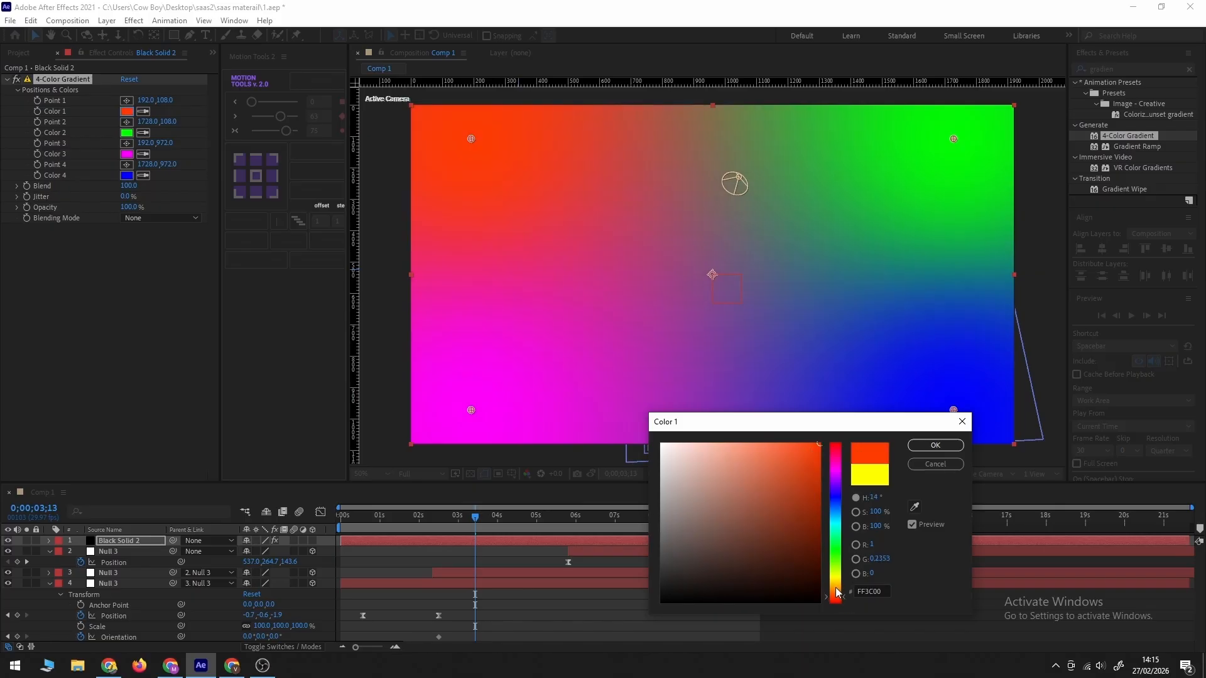
left_click(935, 446)
Set Color 2, Color 3 and Color 4 of the gradient to black.
left_click(130, 133)
left_click(738, 603)
left_click(935, 446)
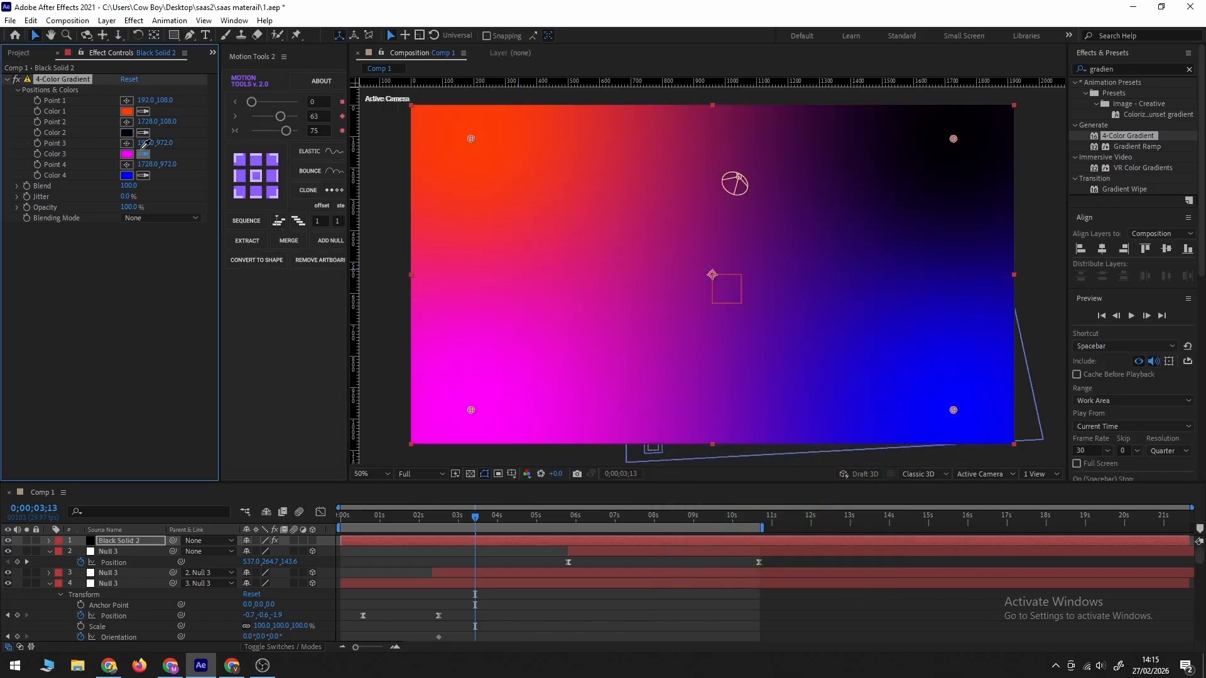
left_click(143, 175)
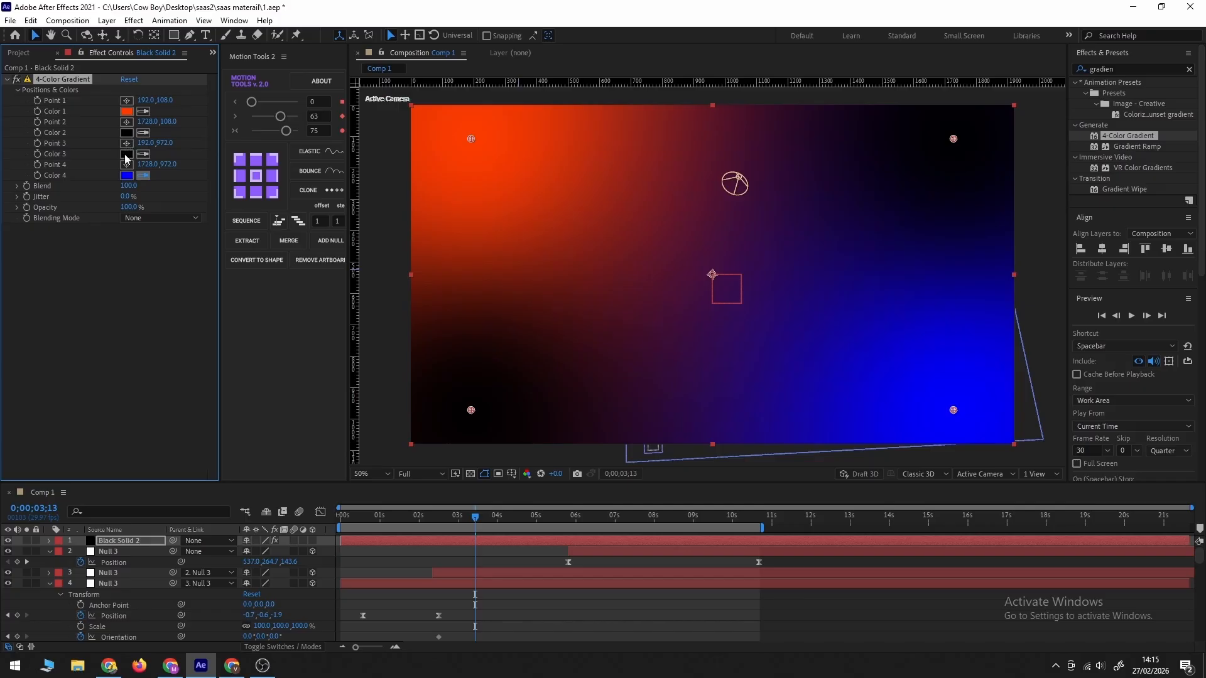
left_click(611, 239)
Move the gradient's Point 1 far outside the frame, up and to the left, to about -1112, -1108.
key("comma")
key("comma")
key("comma")
key("comma")
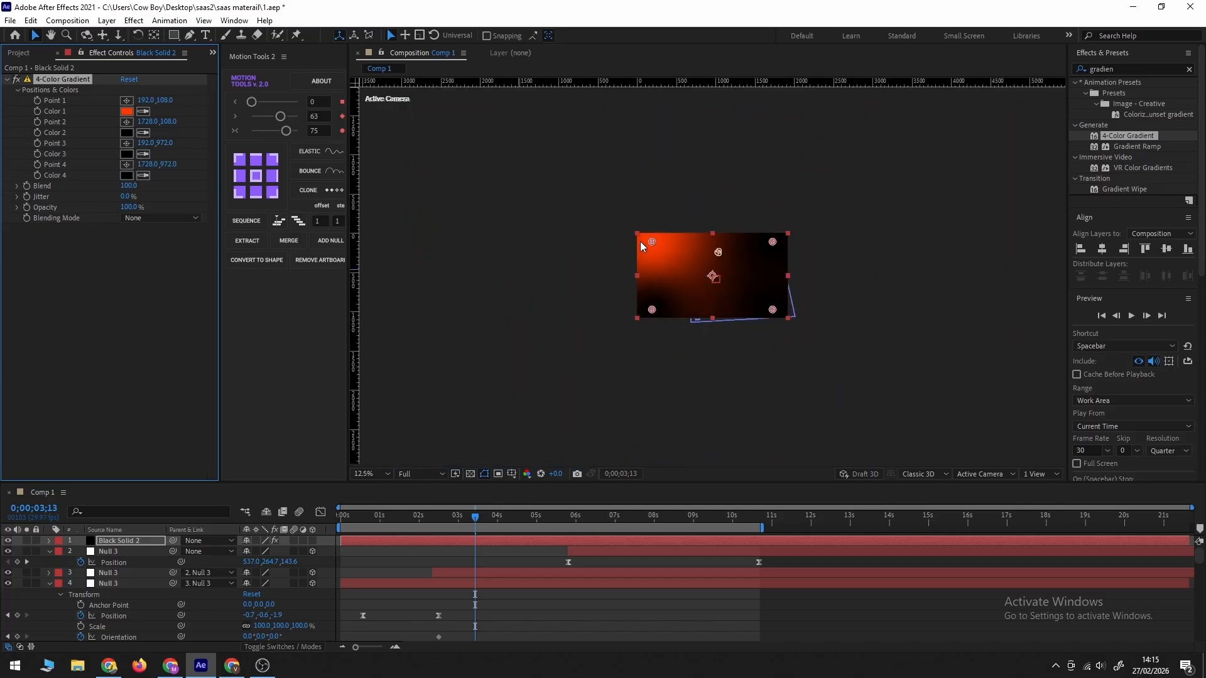
left_click_drag(651, 241, 556, 155)
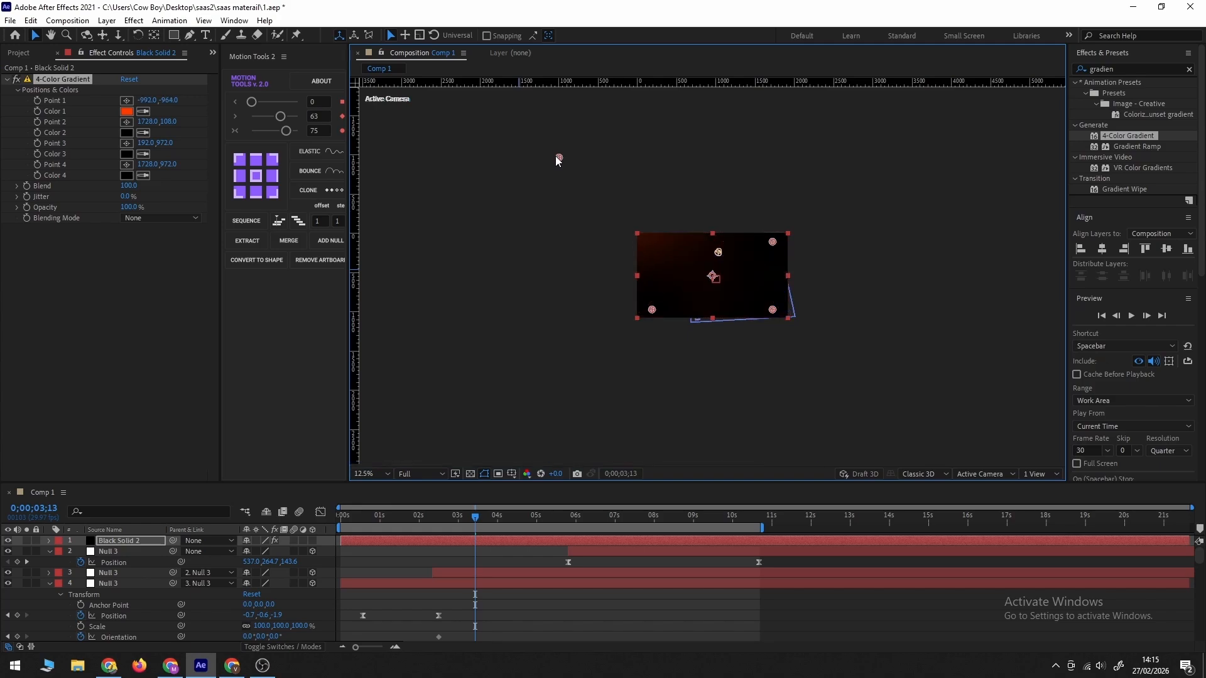
key("period")
key("period")
key("period")
key("period")
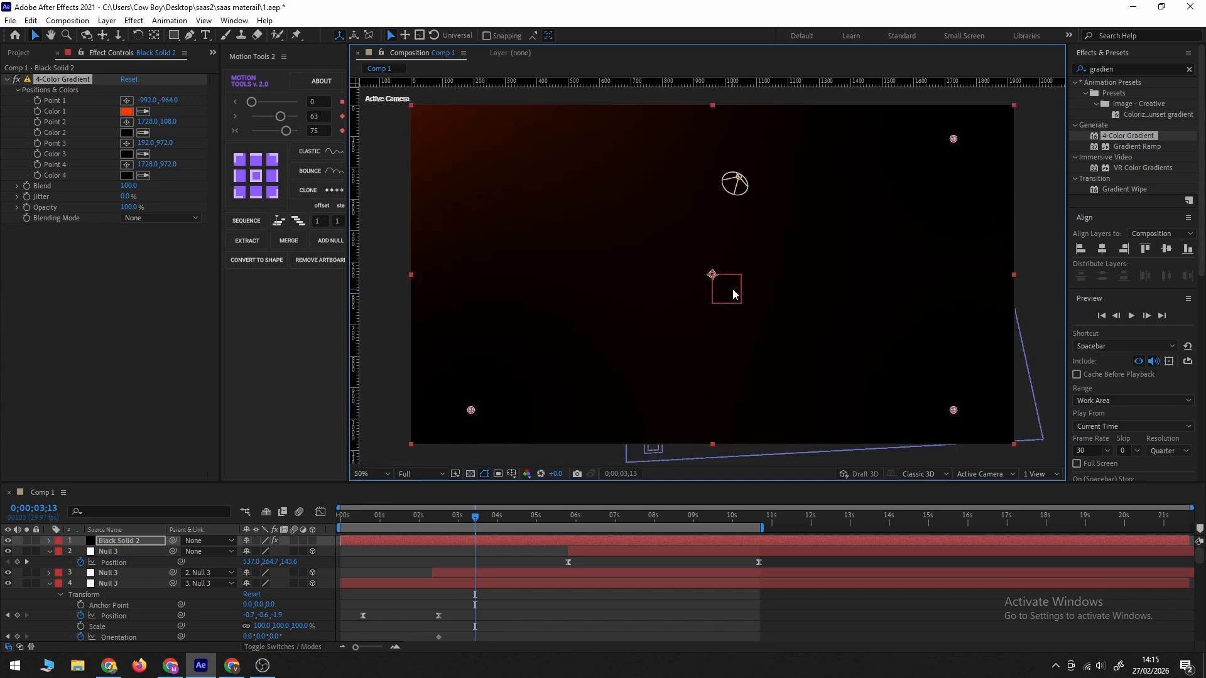
key("comma")
key("comma")
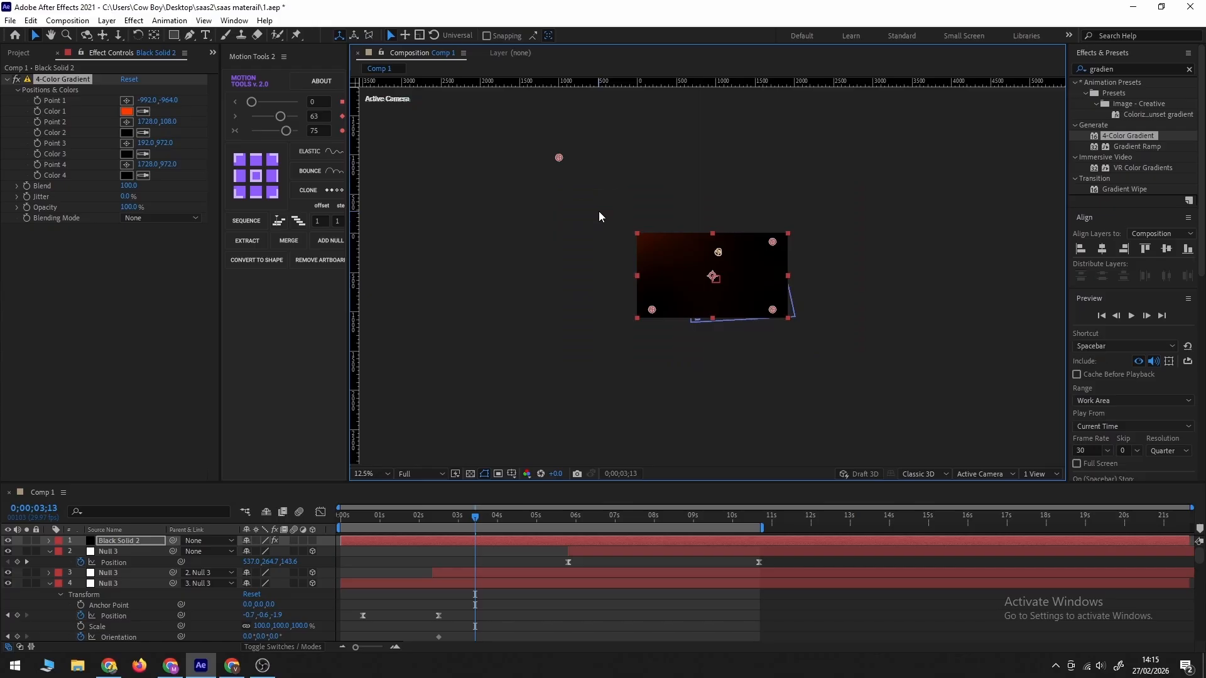
left_click_drag(560, 159, 550, 145)
key("period")
key("period")
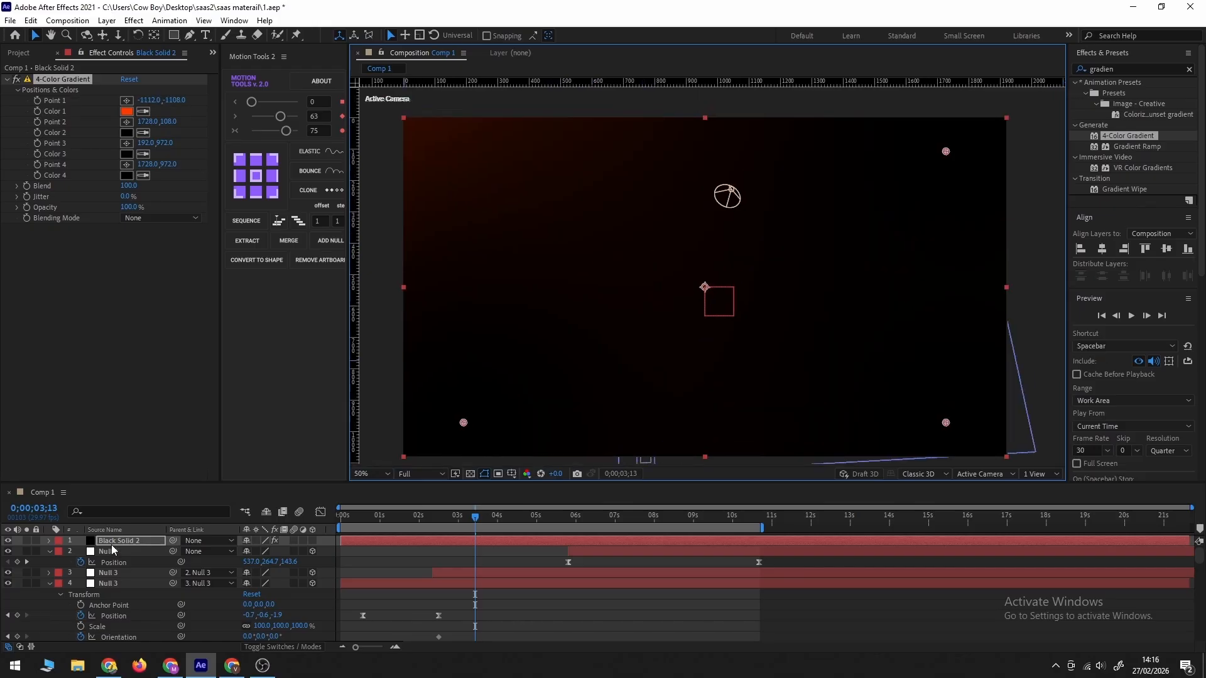
Send the gradient solid below all other layers and check the scene at the start and at 0;00;03;27.
left_click(118, 629)
scroll(118, 628, "down", 10)
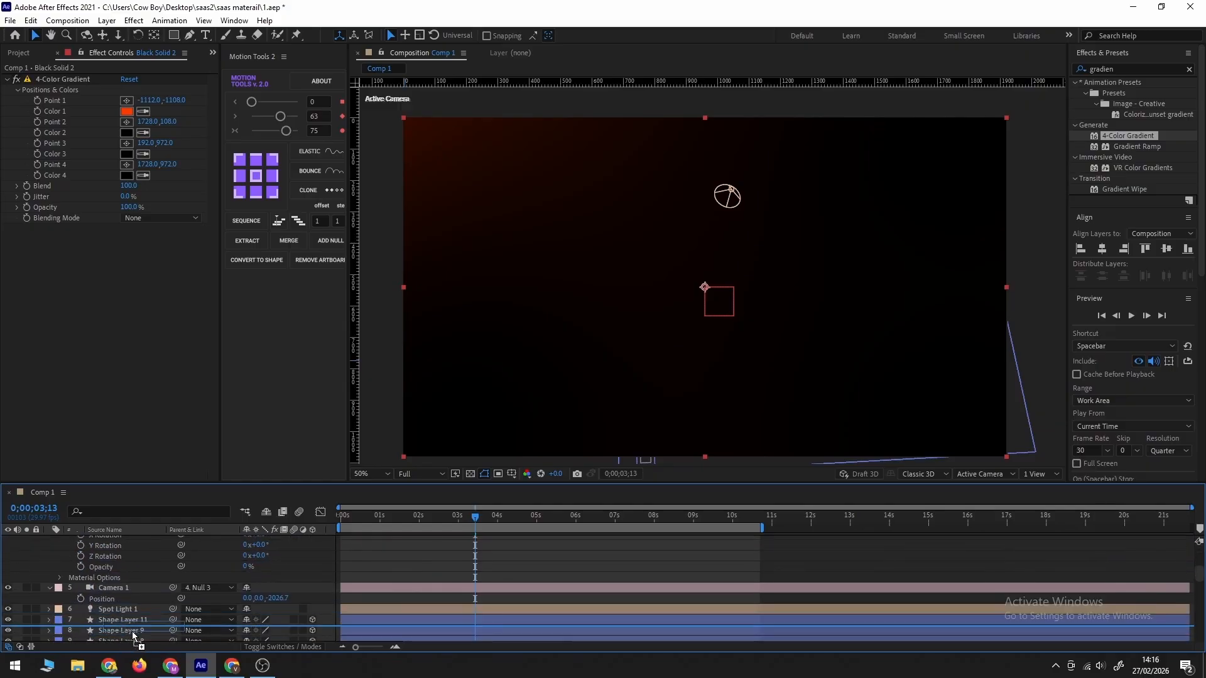
scroll(134, 636, "down", 20)
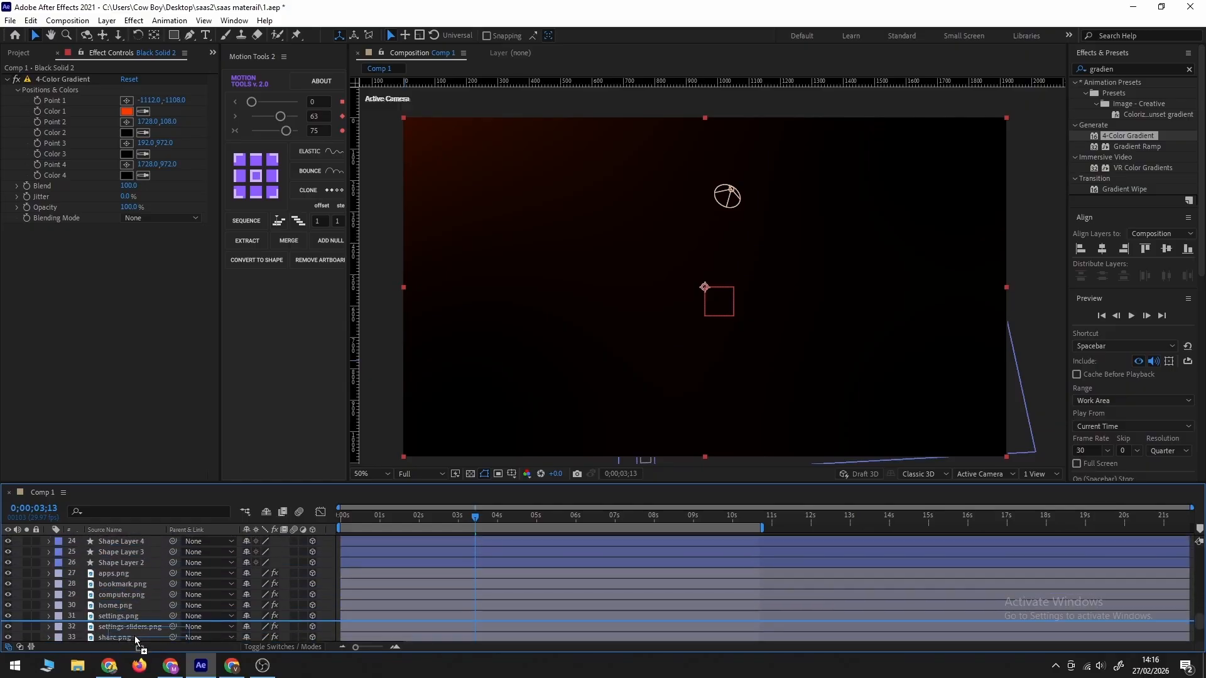
key("ctrl+shift+bracketleft")
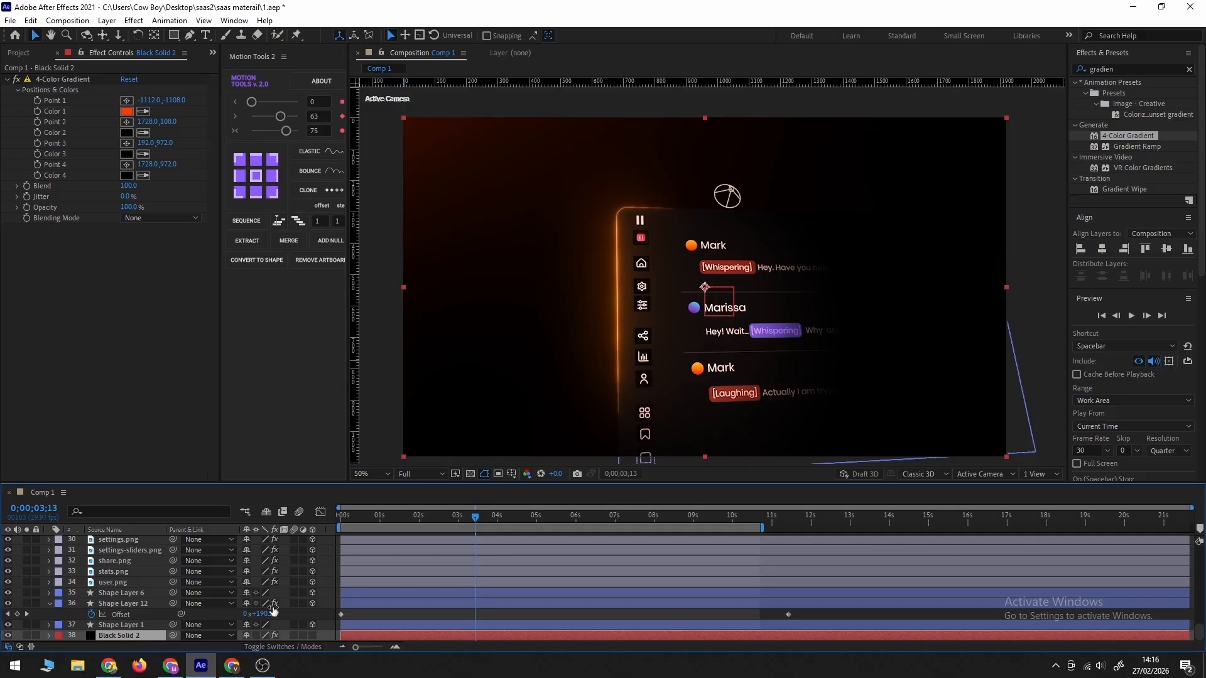
key("Home")
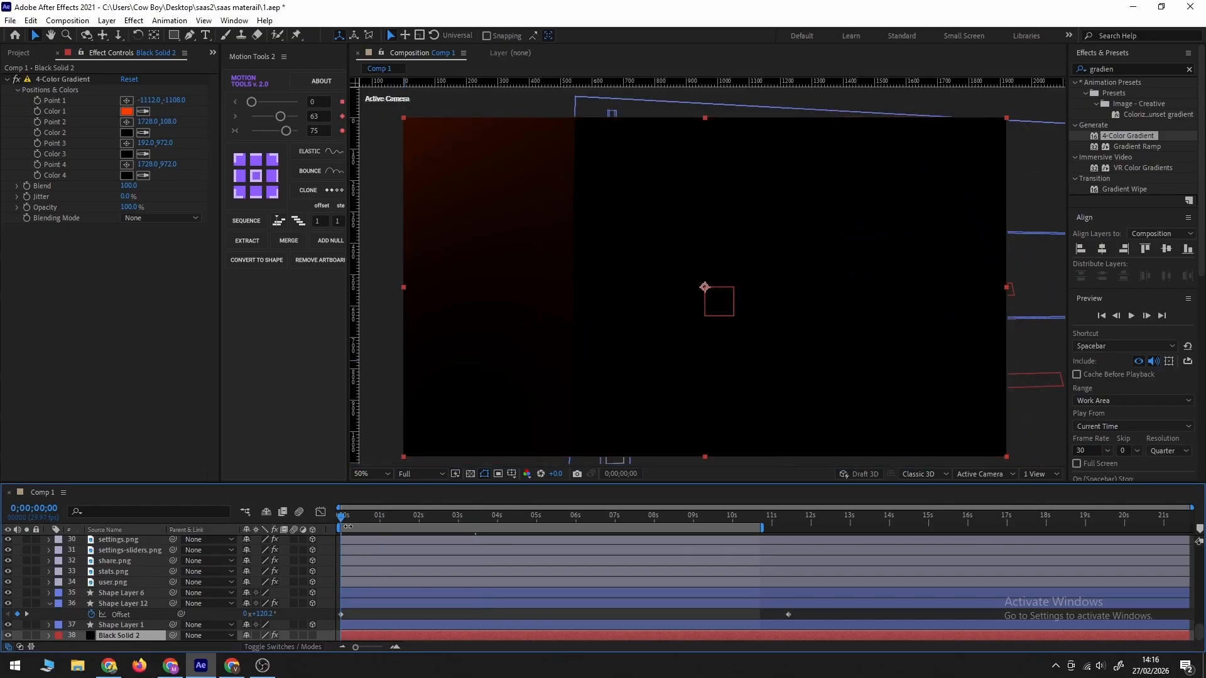
left_click(493, 521)
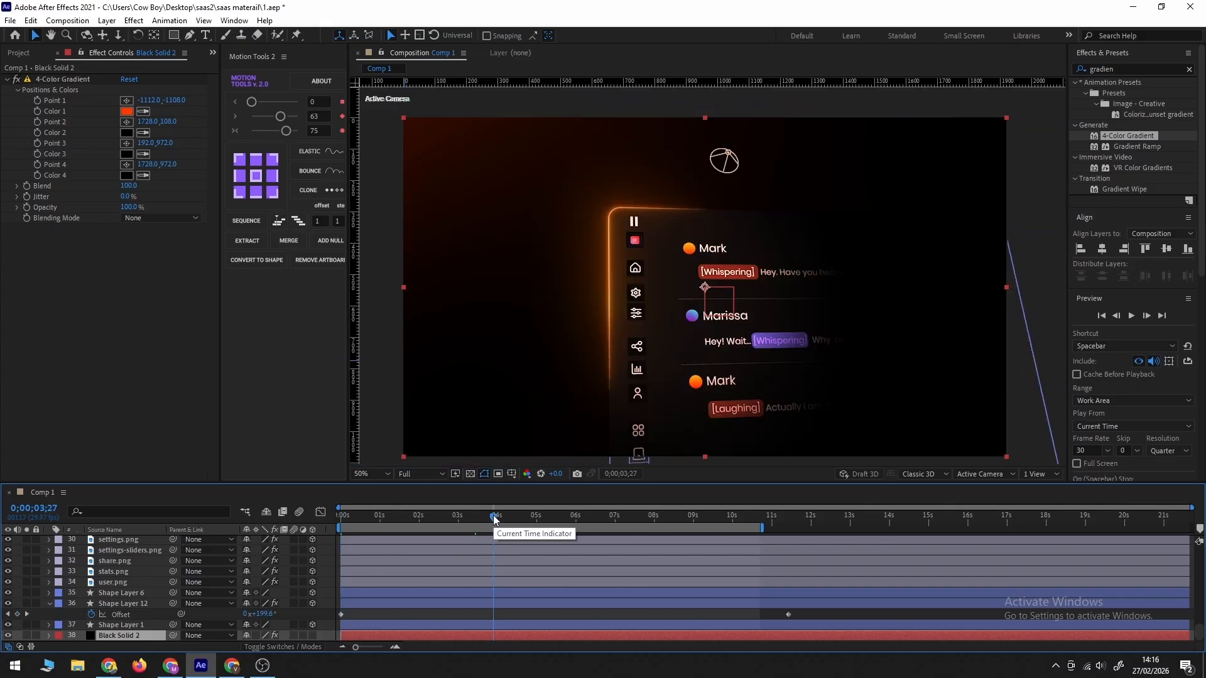
Move the gradient's Point 1 further from the frame to about -1652, -1232 to soften the background glow.
key("comma")
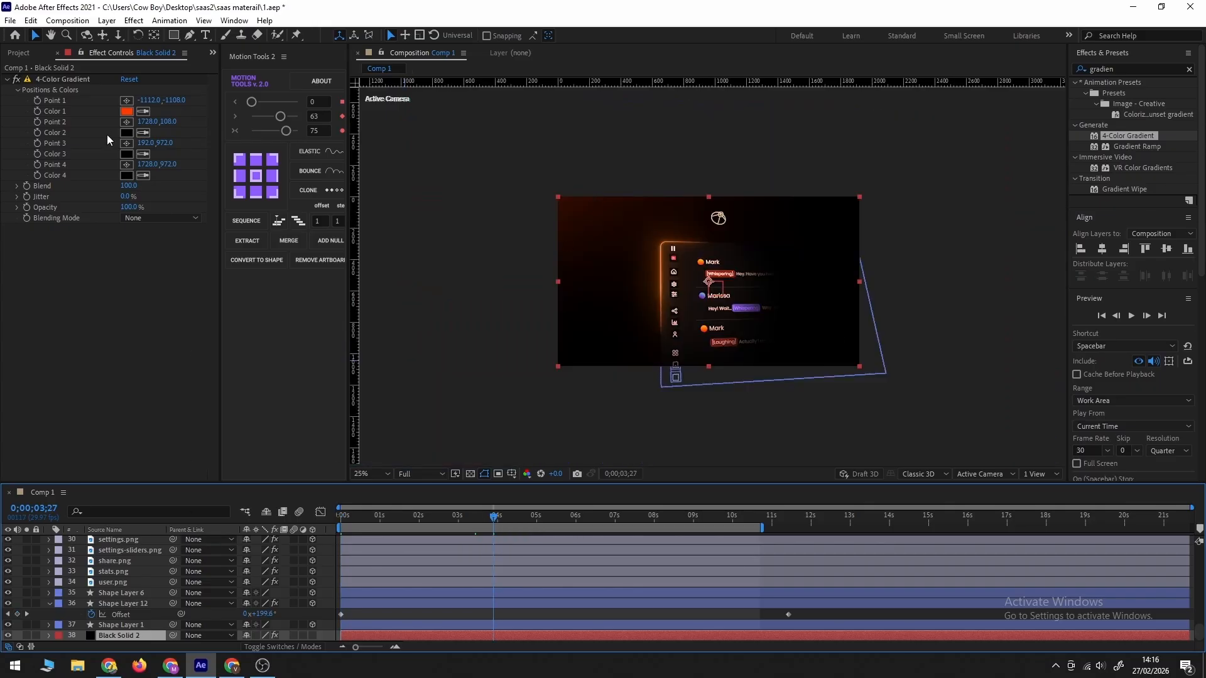
left_click(63, 79)
scroll(540, 150, "down", 1)
left_click_drag(548, 150, 507, 137)
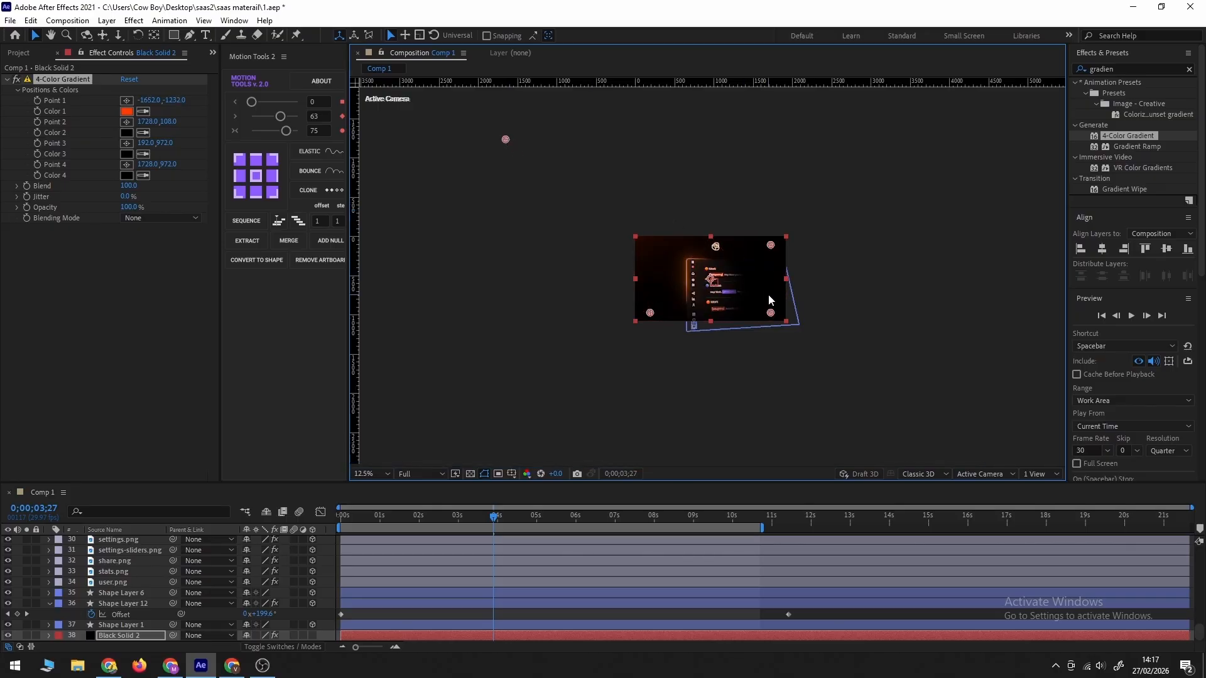
key("period")
key("period")
Duplicate the first sender-name text layer and raise the copy above the chat panel.
left_click(828, 288)
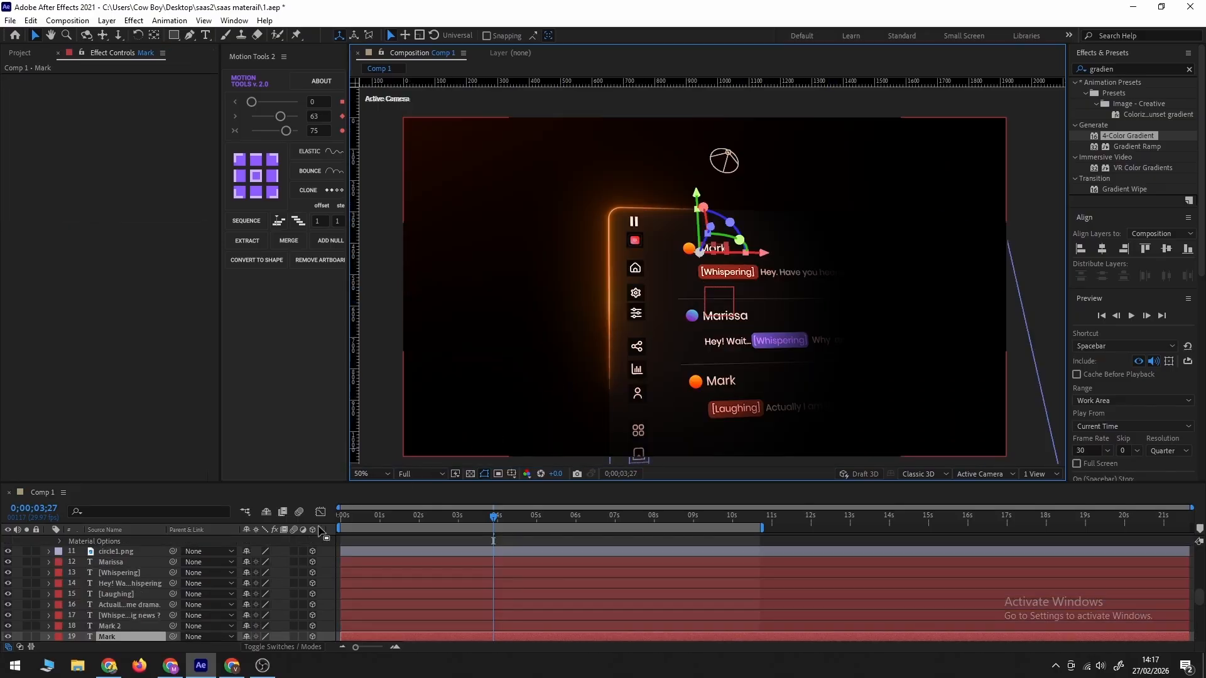
type("3")
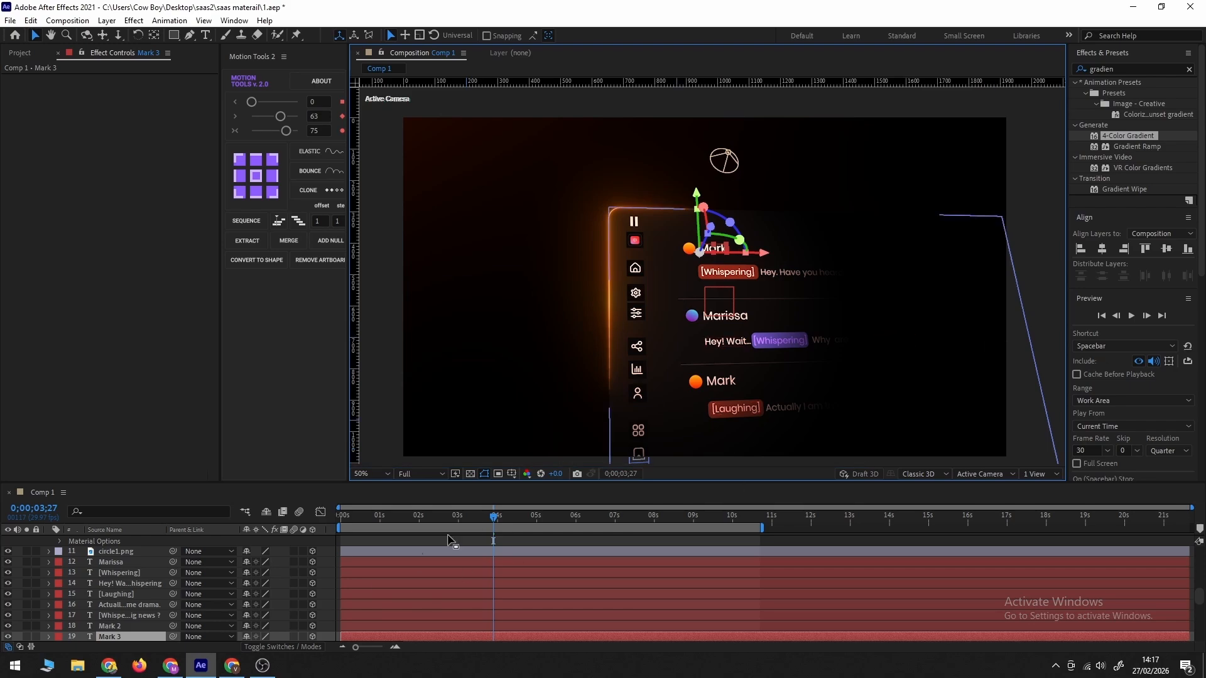
left_click_drag(697, 195, 700, 126)
Switch Spot Light 1 off and back on, and hide Camera 1.
scroll(126, 590, "up", 11)
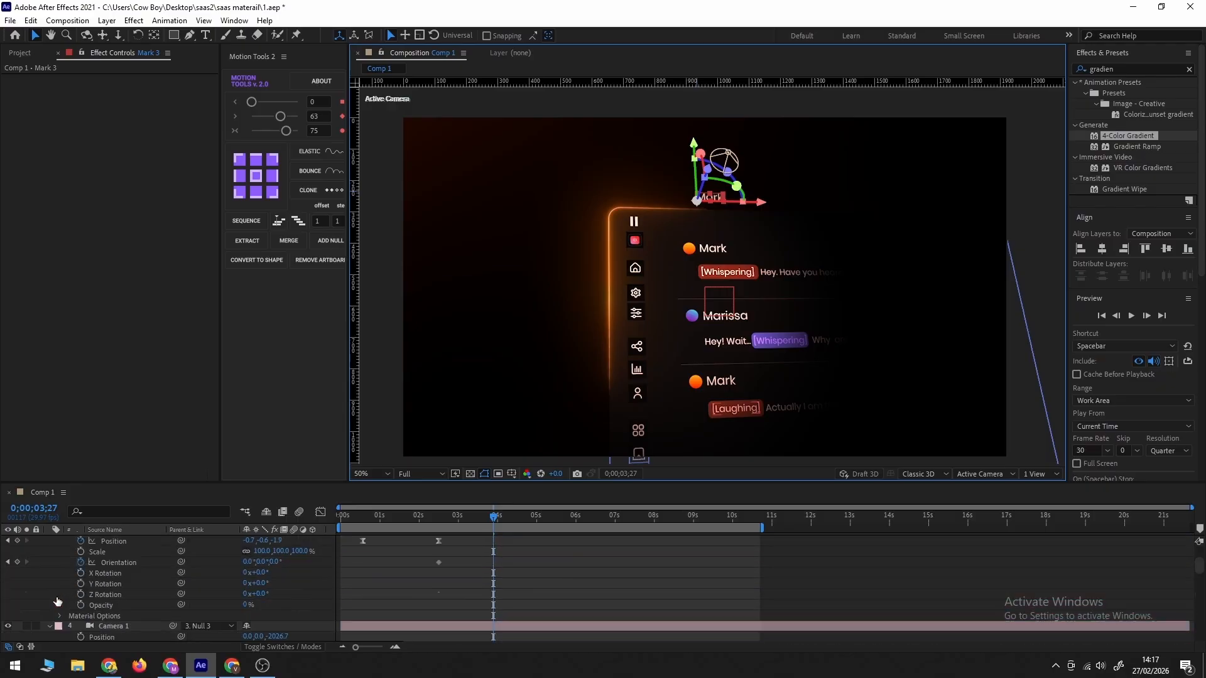
scroll(59, 598, "down", 5)
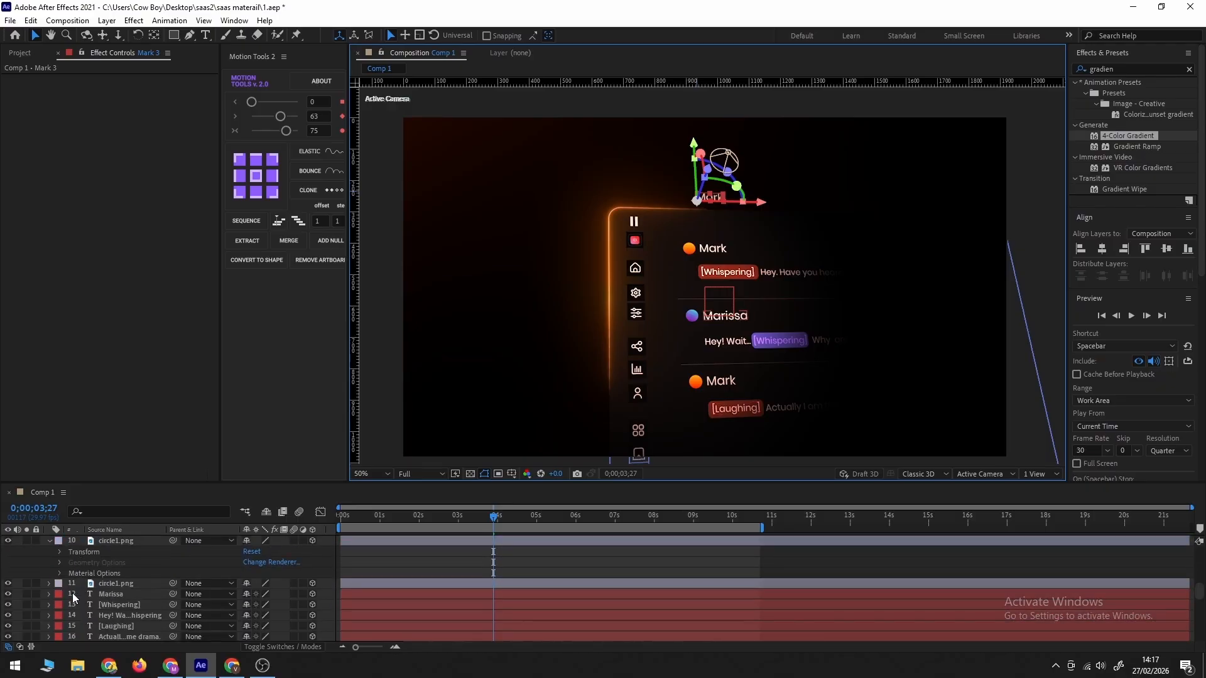
scroll(73, 593, "down", 5)
left_click(7, 584)
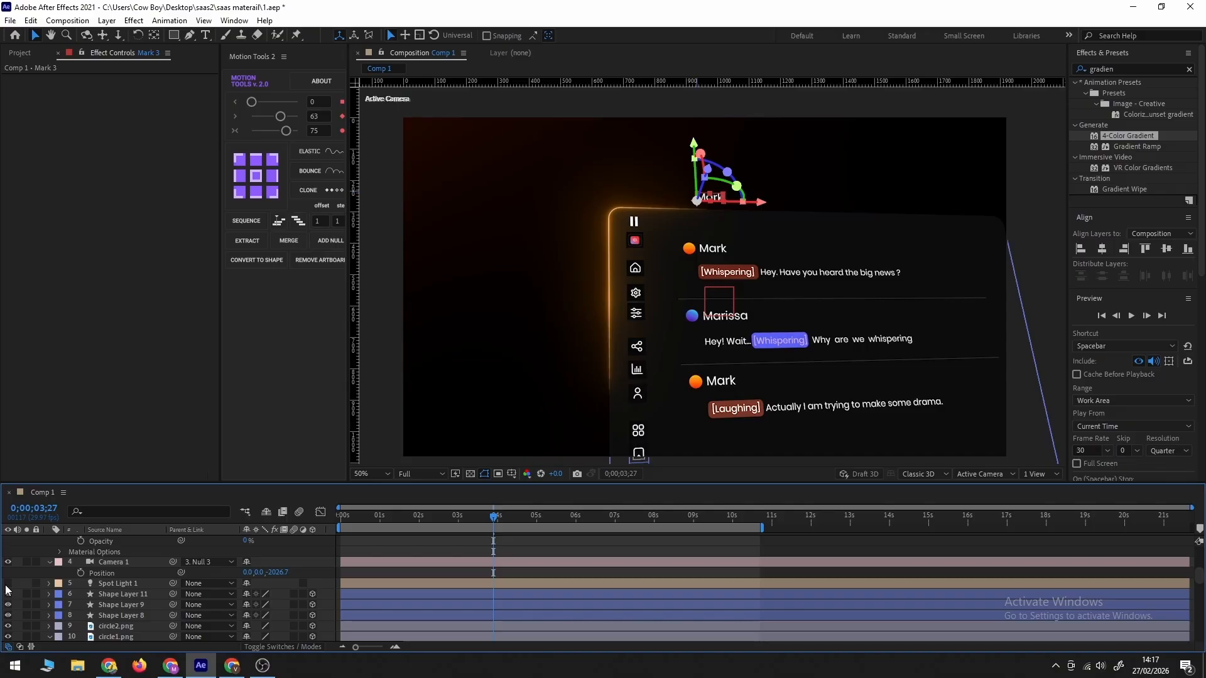
left_click(7, 583)
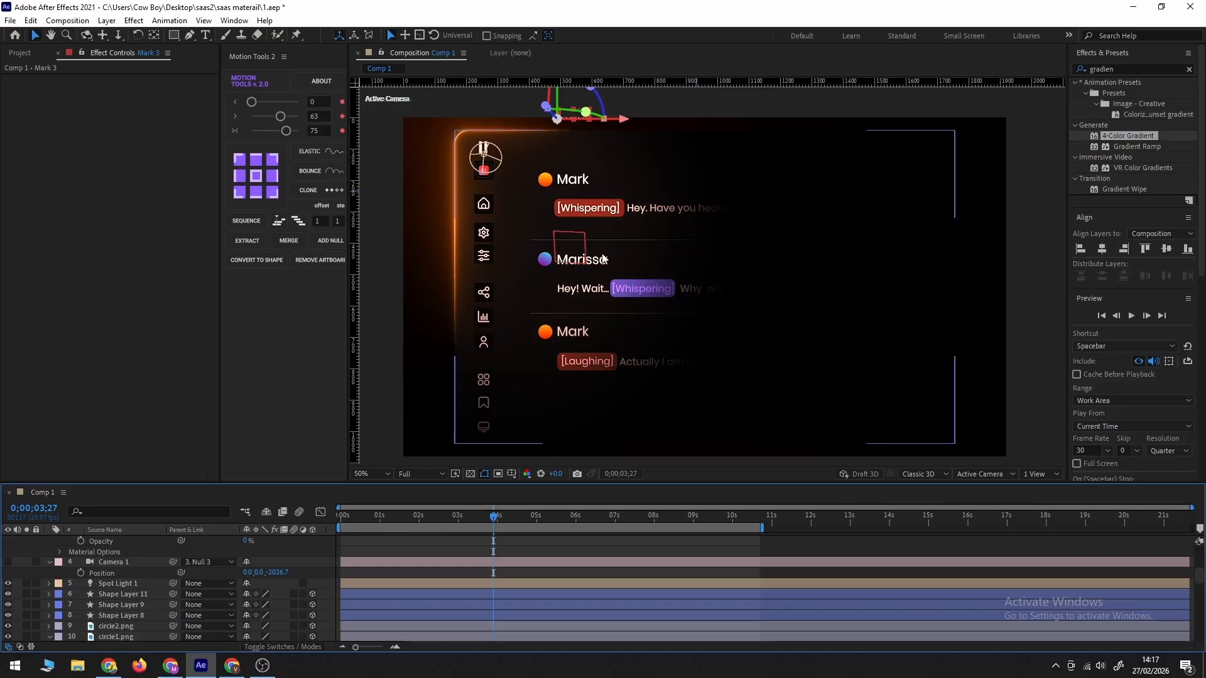
Show the Title/Action Safe guides over the composition.
key("comma")
key("comma")
left_click(512, 474)
left_click(546, 488)
key("period")
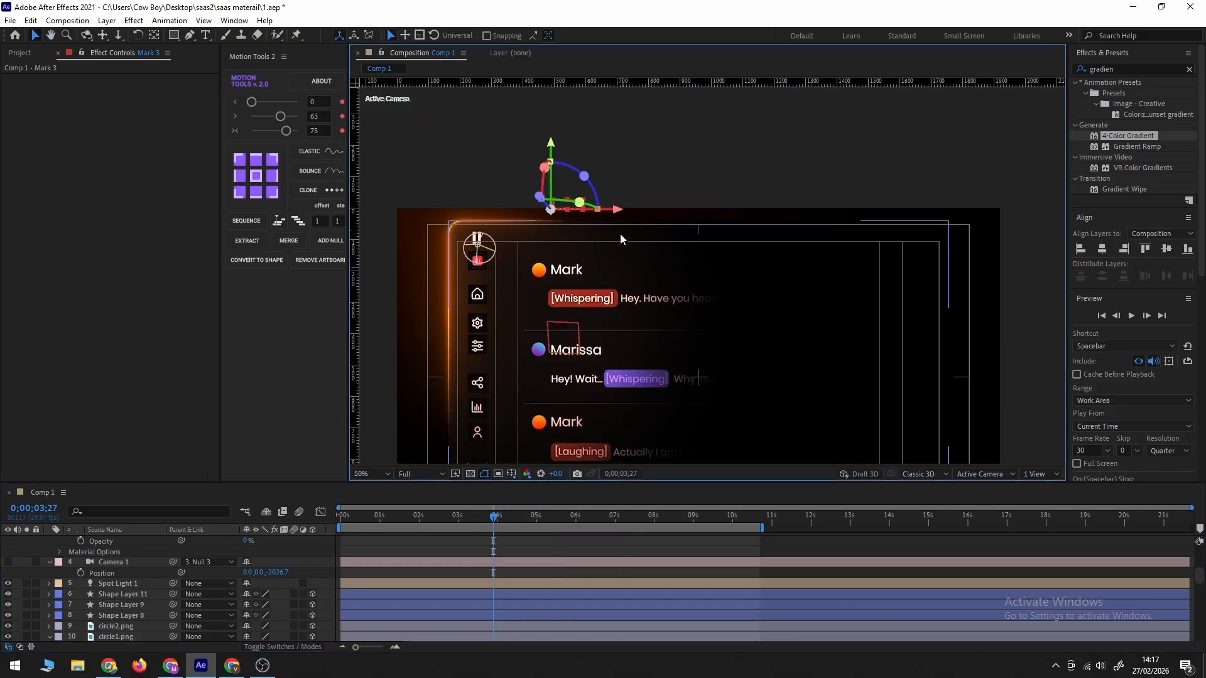
Move the duplicated sender-name text to the horizontal middle of the panel's upper edge and hide Spot Light 1.
left_click_drag(618, 209, 721, 214)
left_click_drag(653, 146, 654, 207)
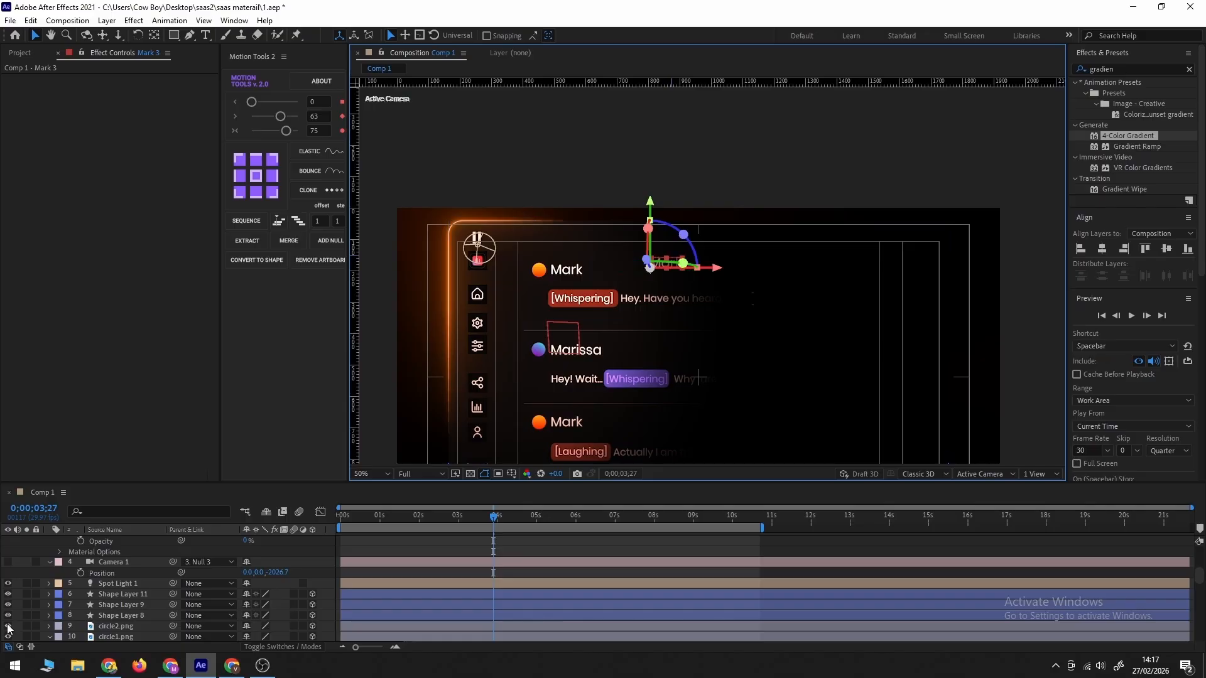
left_click(8, 583)
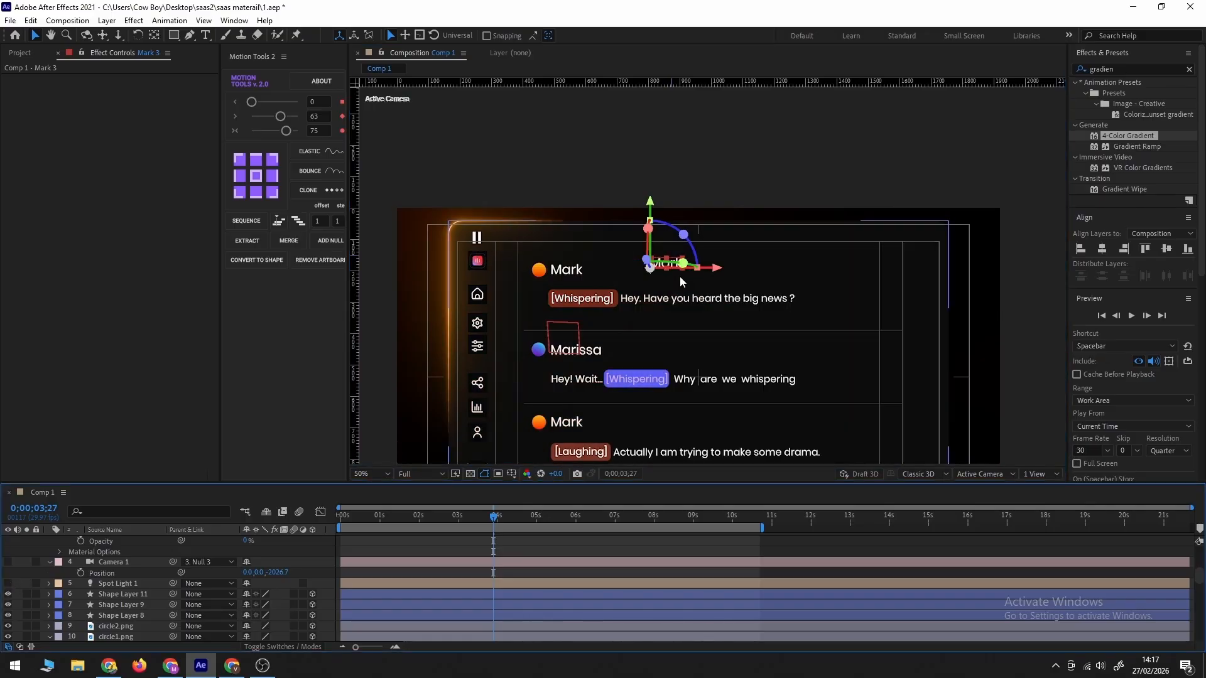
Replace the copied text's wording with "ElevenLabs V3" and set its font style to Medium.
scroll(118, 601, "down", 5)
double_click(118, 604)
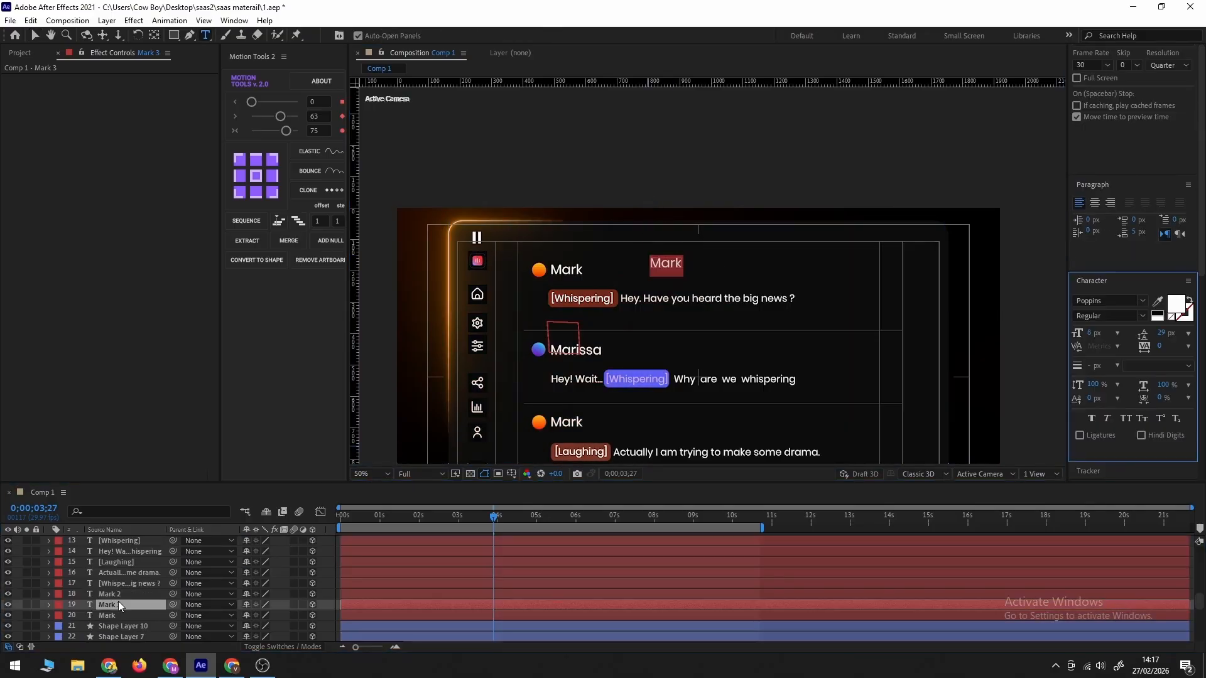
type("ElevenL")
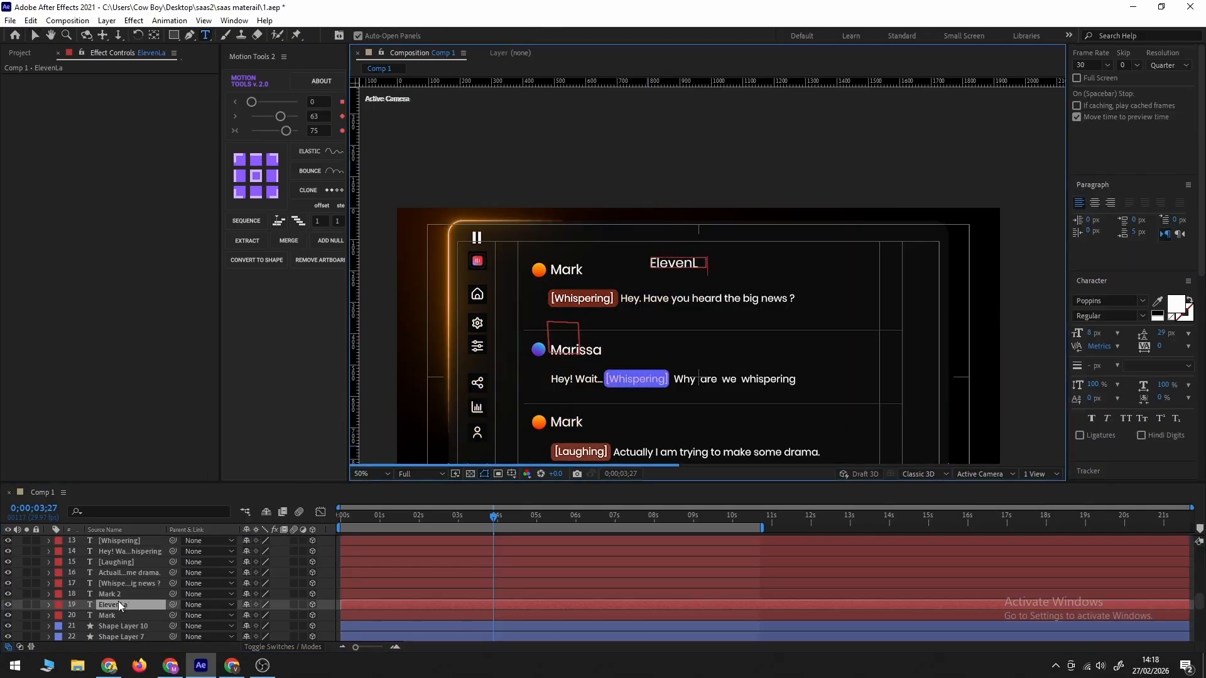
type("abs V3")
key("Escape")
left_click(1142, 315)
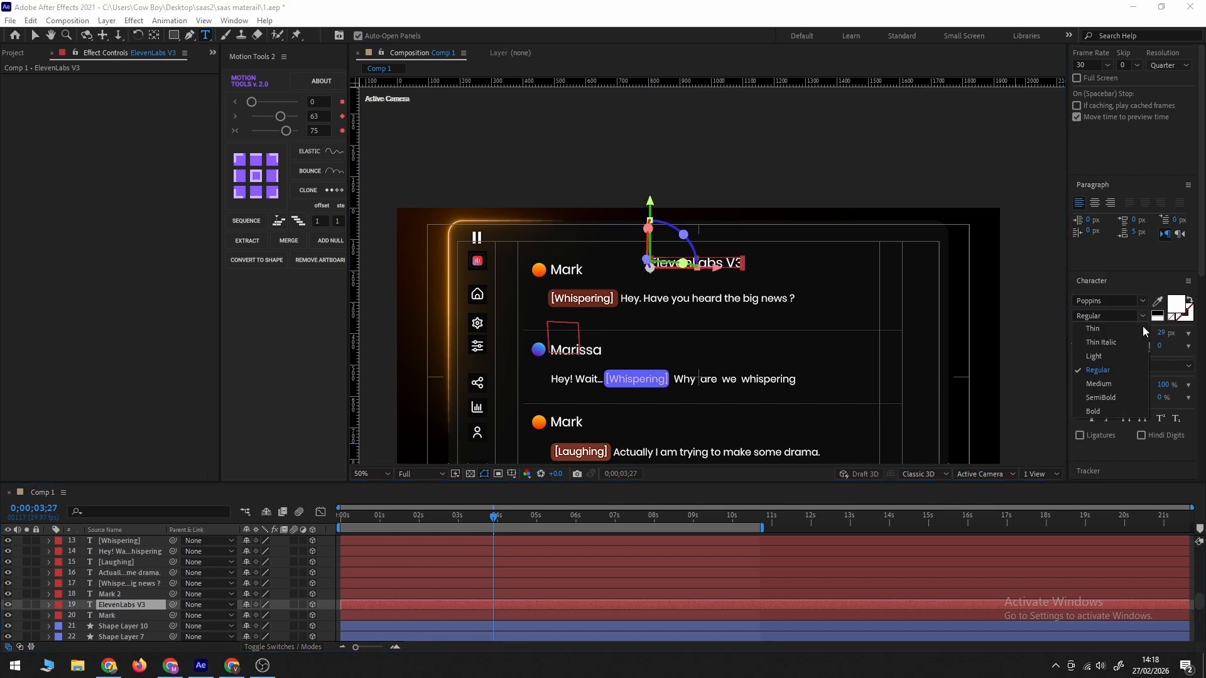
left_click(1097, 386)
key("Caps_Lock")
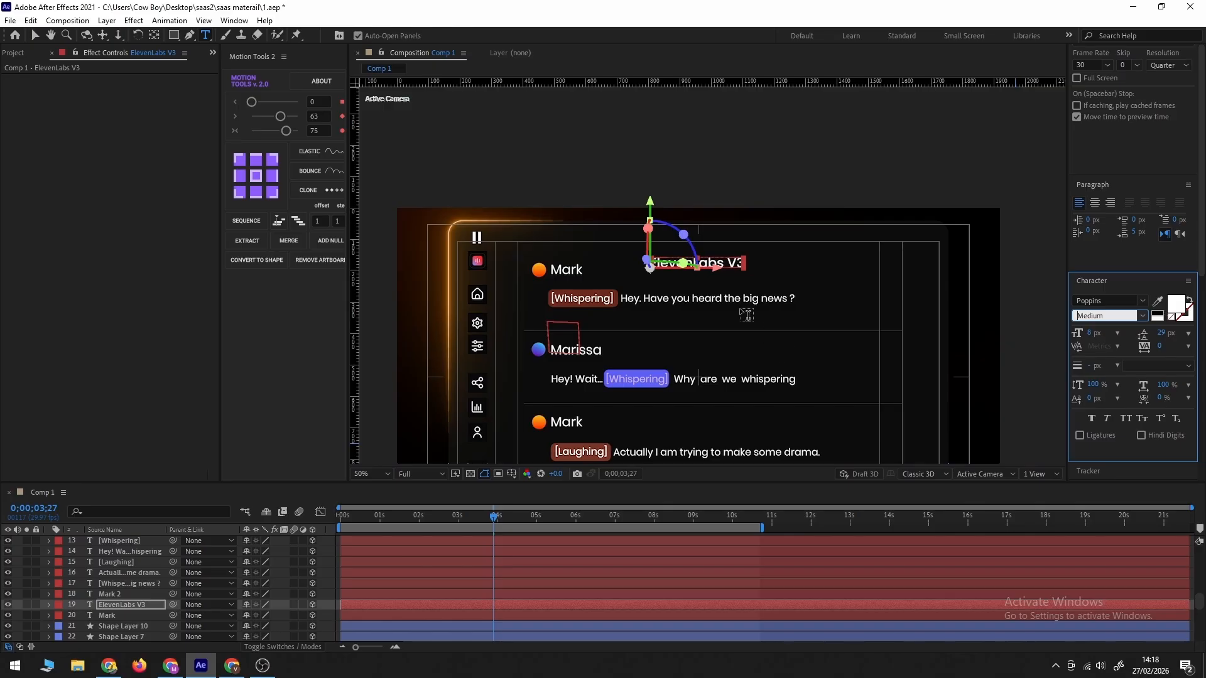
Scale the ElevenLabs V3 text up to about 1134%.
left_click(456, 495)
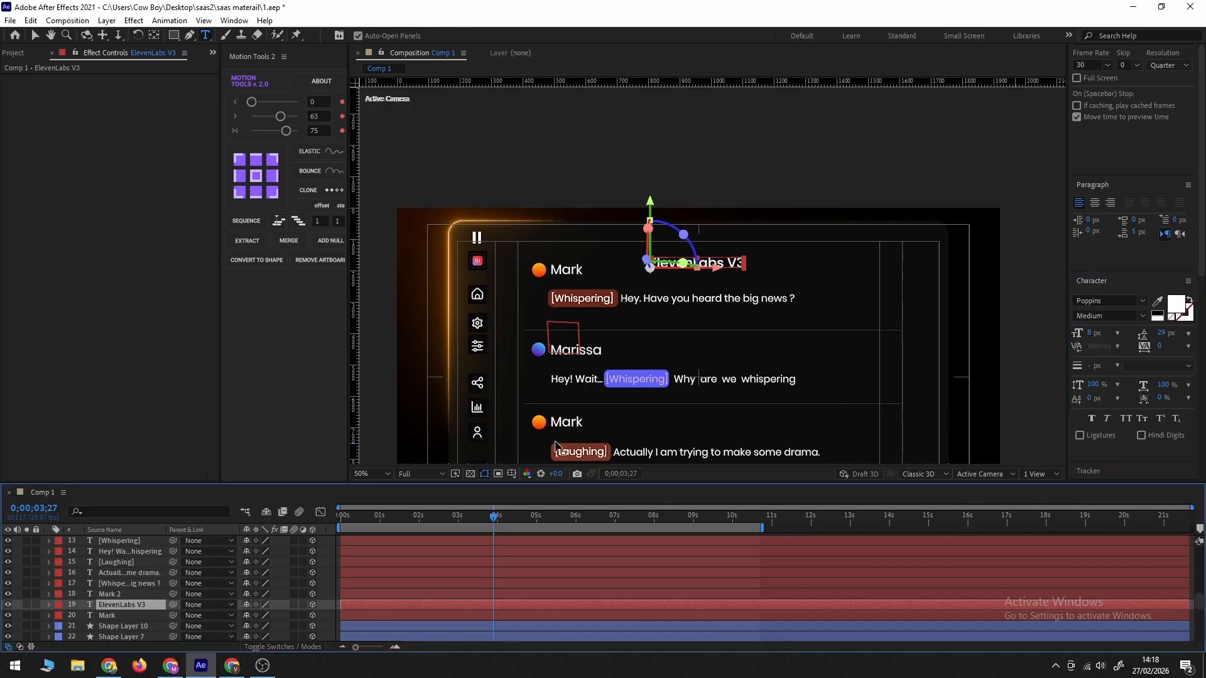
key("s")
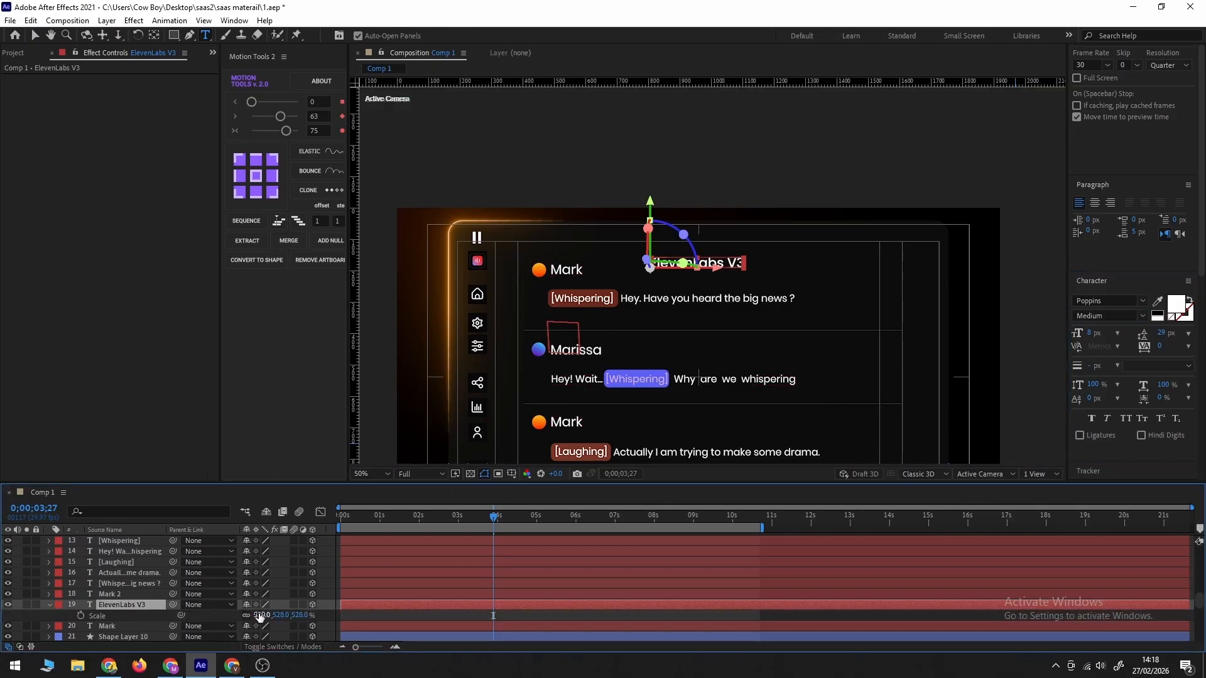
left_click_drag(259, 618, 642, 619)
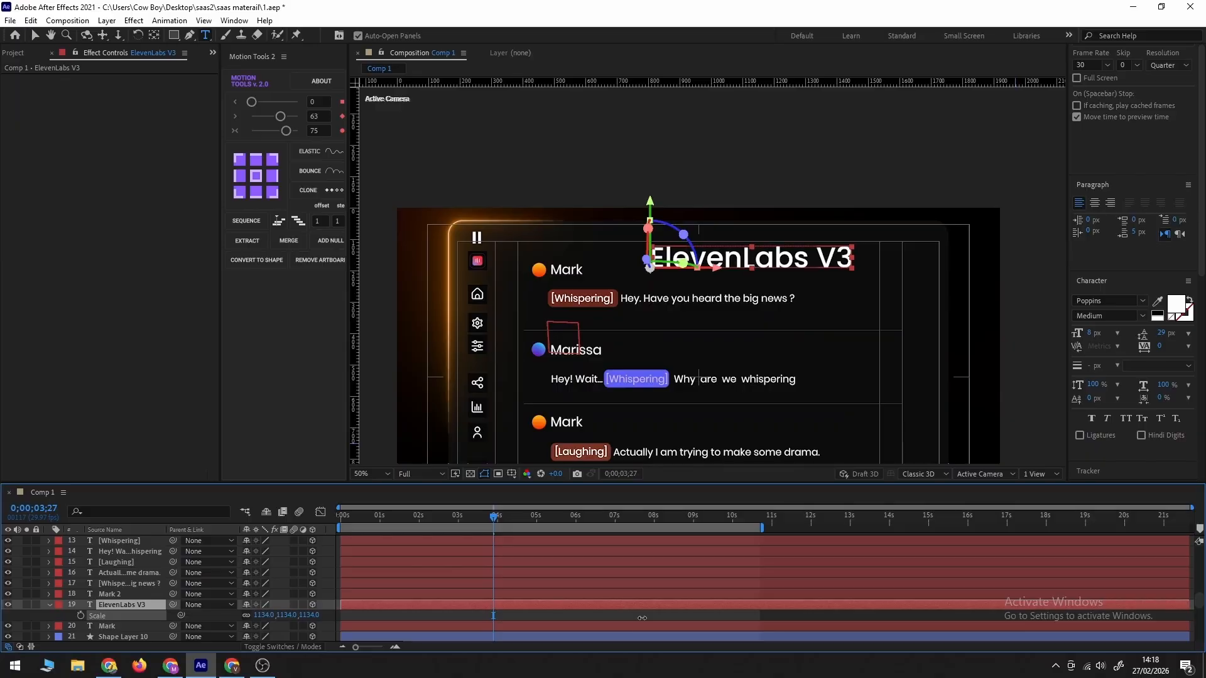
Center the heading's anchor point and move the heading to the composition's horizontal center.
key("v")
left_click(256, 175)
left_click_drag(825, 262, 770, 265)
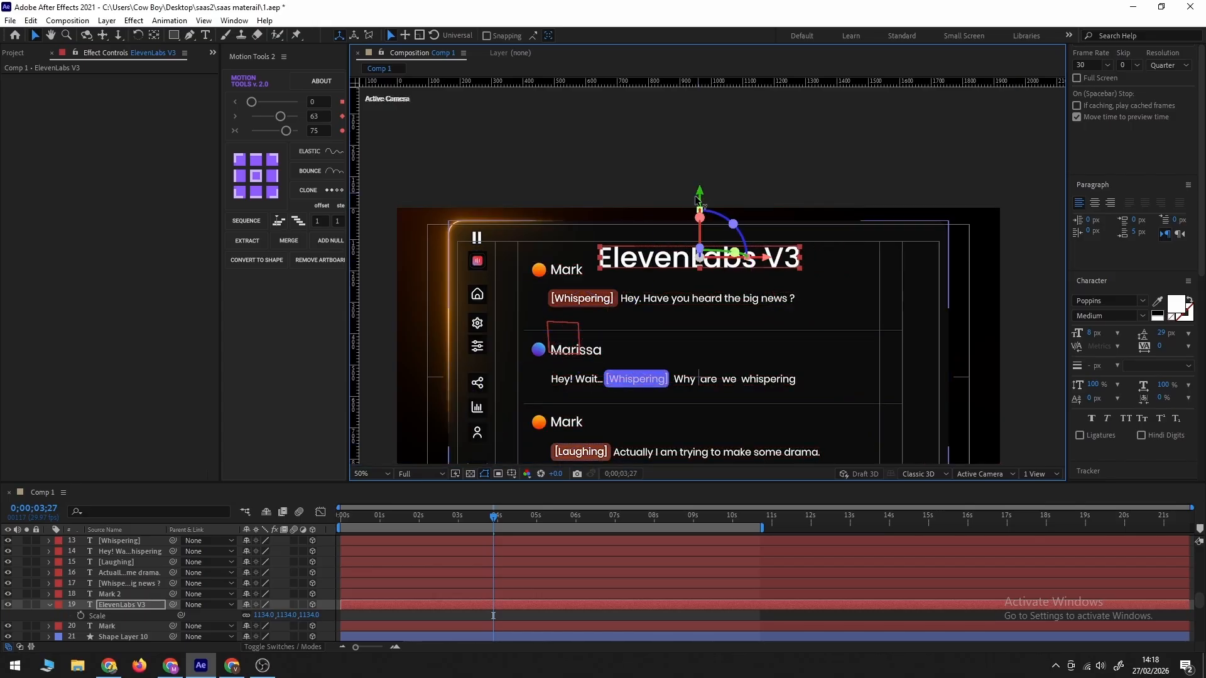
Duplicate the two-bar icon at the top of the panel's sidebar and place the copy in front of the heading.
left_click(511, 280)
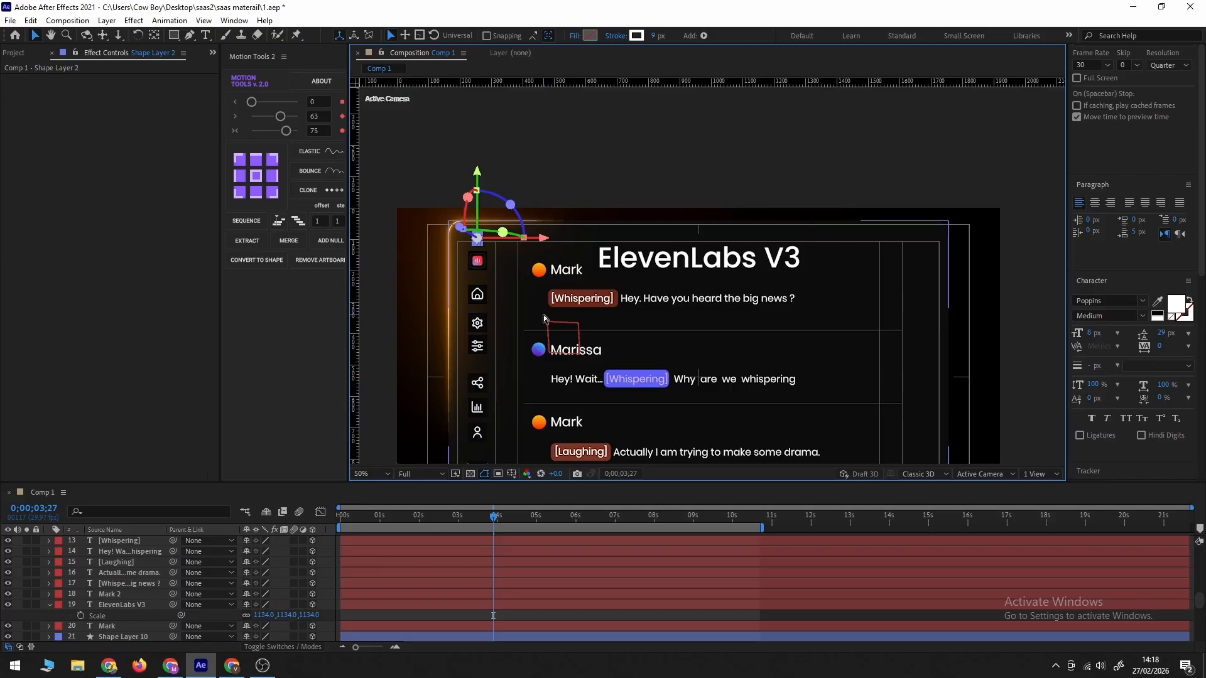
key("ctrl+d")
left_click_drag(545, 239, 630, 243)
left_click_drag(637, 242, 647, 242)
left_click_drag(583, 198, 584, 201)
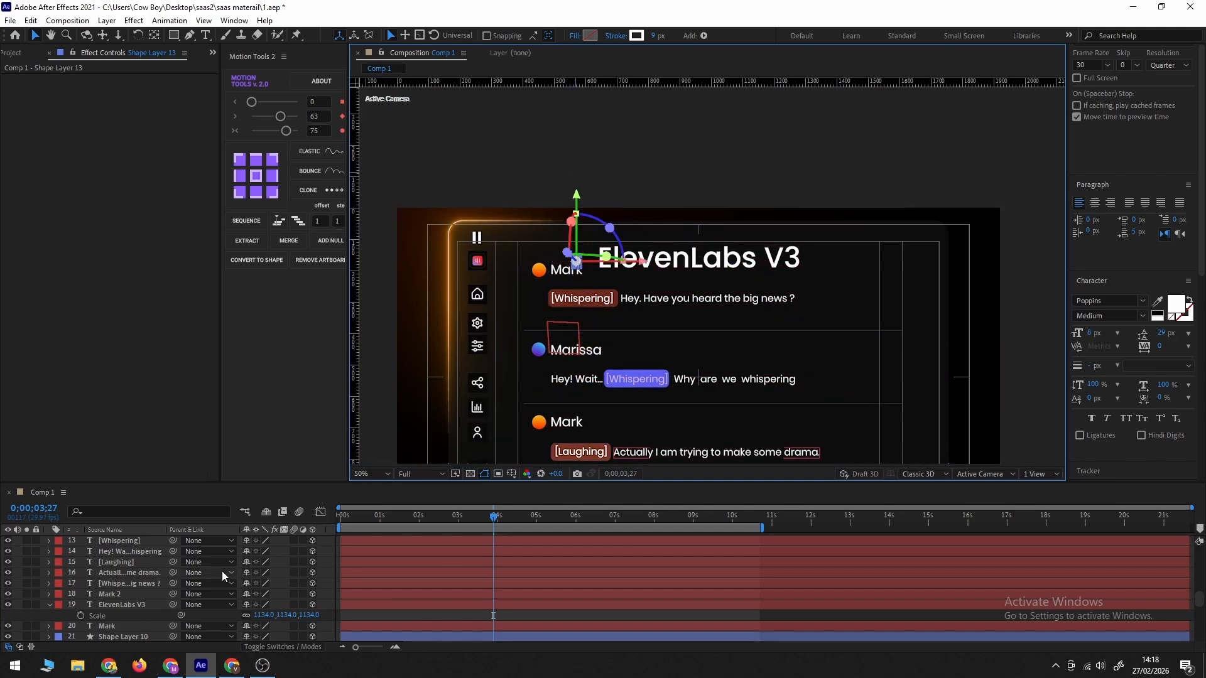
Try a 200% horizontal scale on the copied bars icon with the Title/Action Safe guides hidden, and undo the scale change.
key("s")
left_click(260, 635)
type("200")
key("Return")
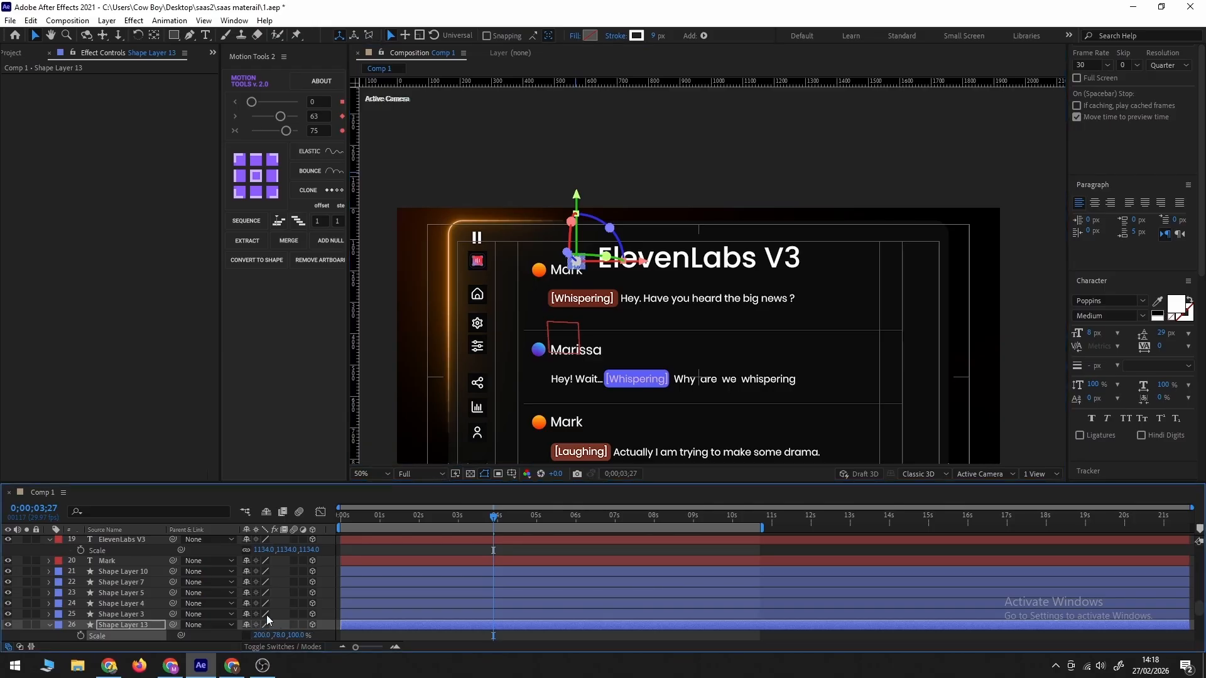
scroll(537, 284, "up", 2)
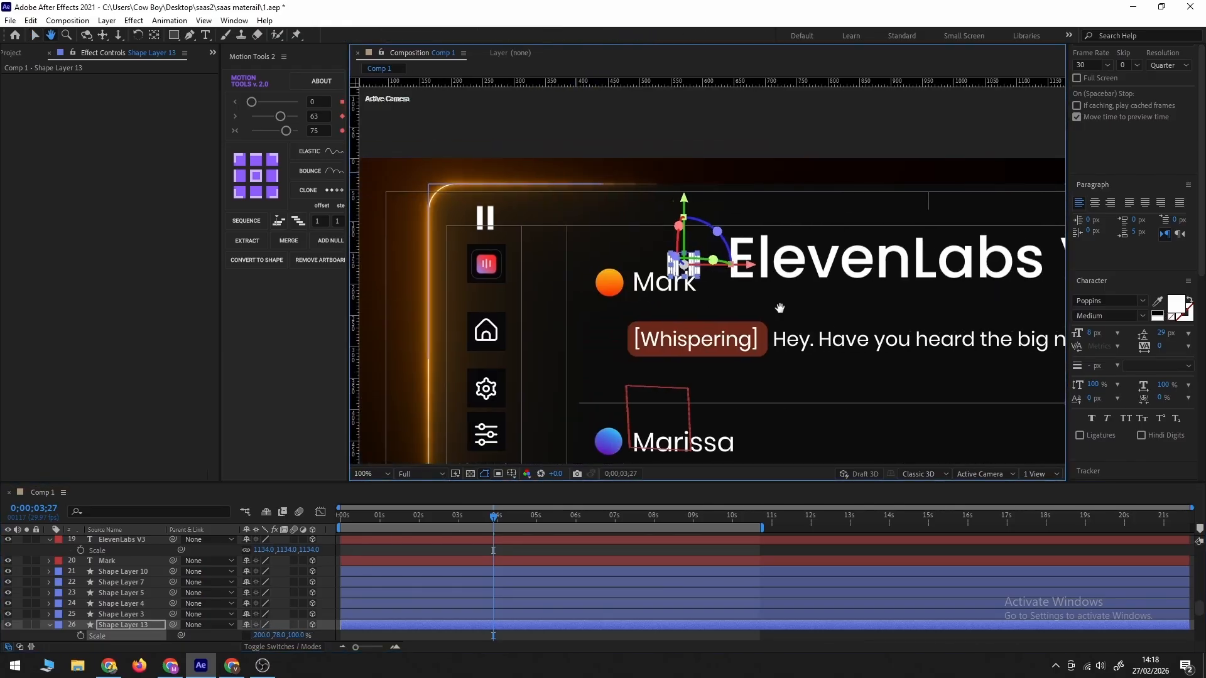
left_click(512, 474)
left_click(528, 487)
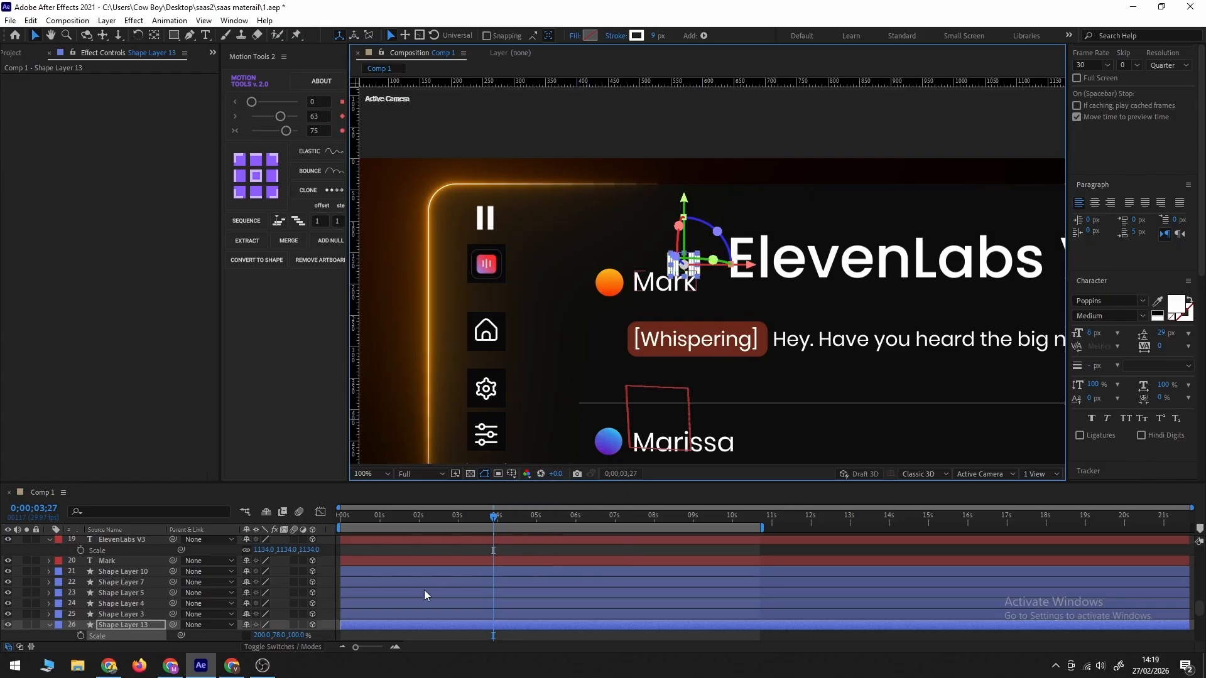
key("ctrl+z")
key("ctrl+z")
Constrain the copied bars icon's proportions, scale it to 160% and line it up directly before the heading's first letter.
left_click(247, 637)
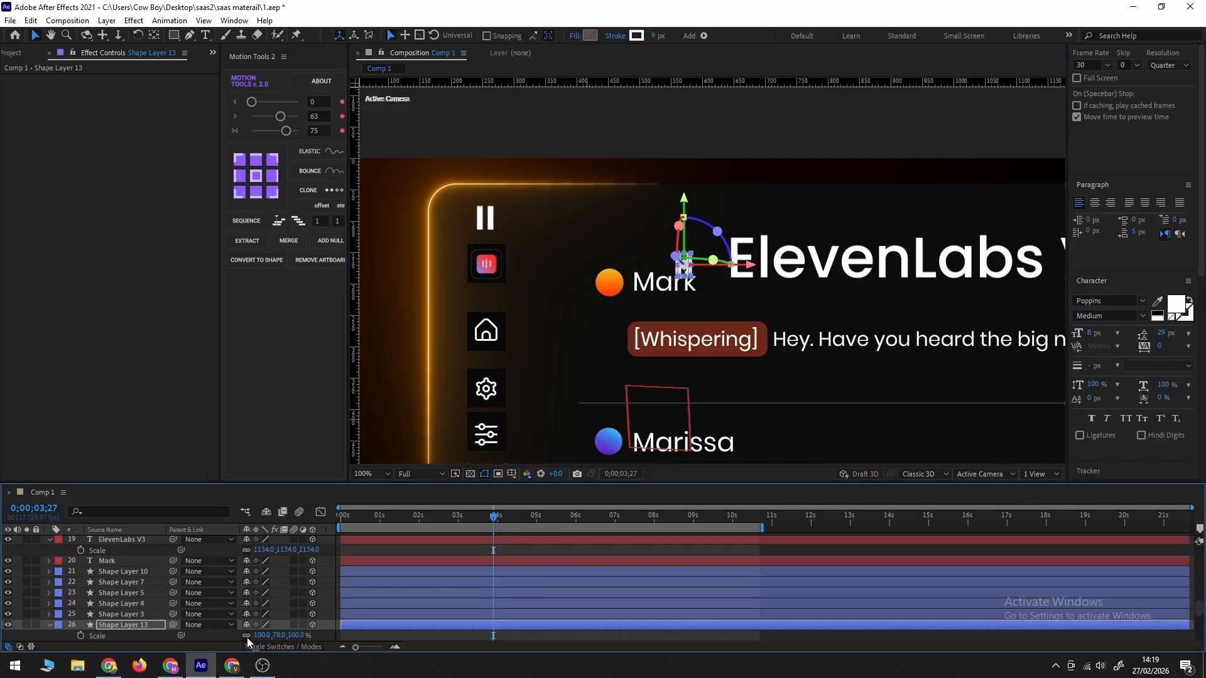
left_click_drag(263, 636, 294, 640)
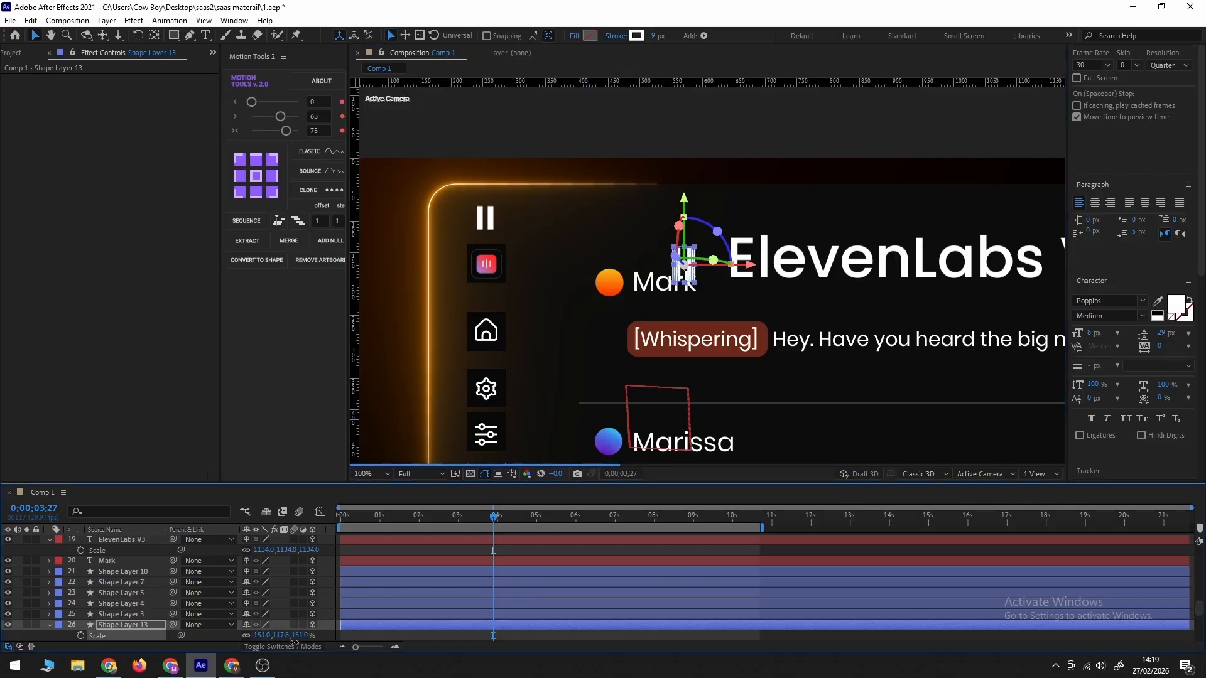
left_click_drag(751, 265, 777, 269)
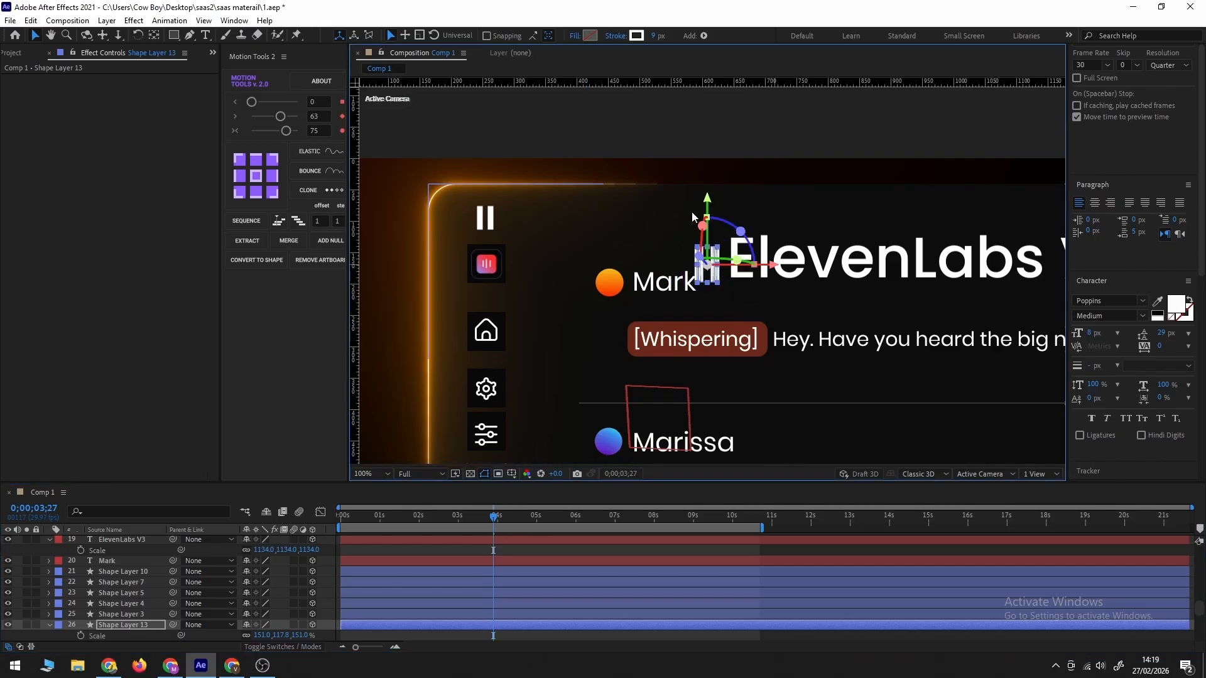
left_click_drag(710, 202, 708, 194)
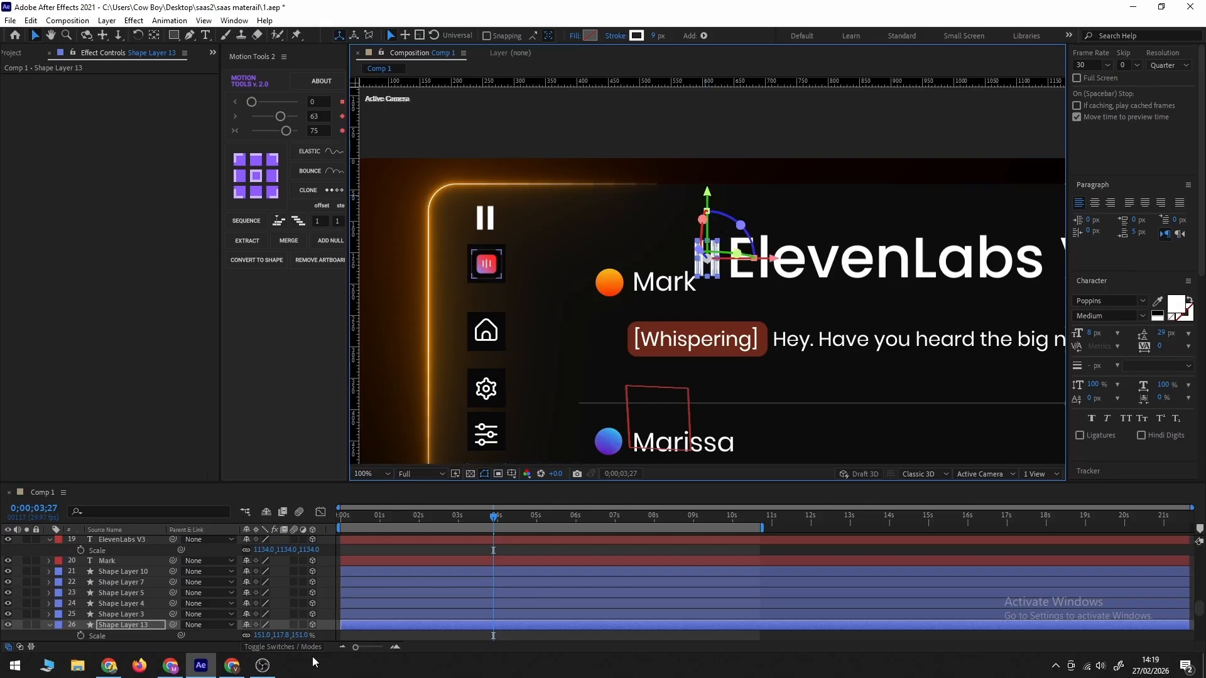
left_click(259, 636)
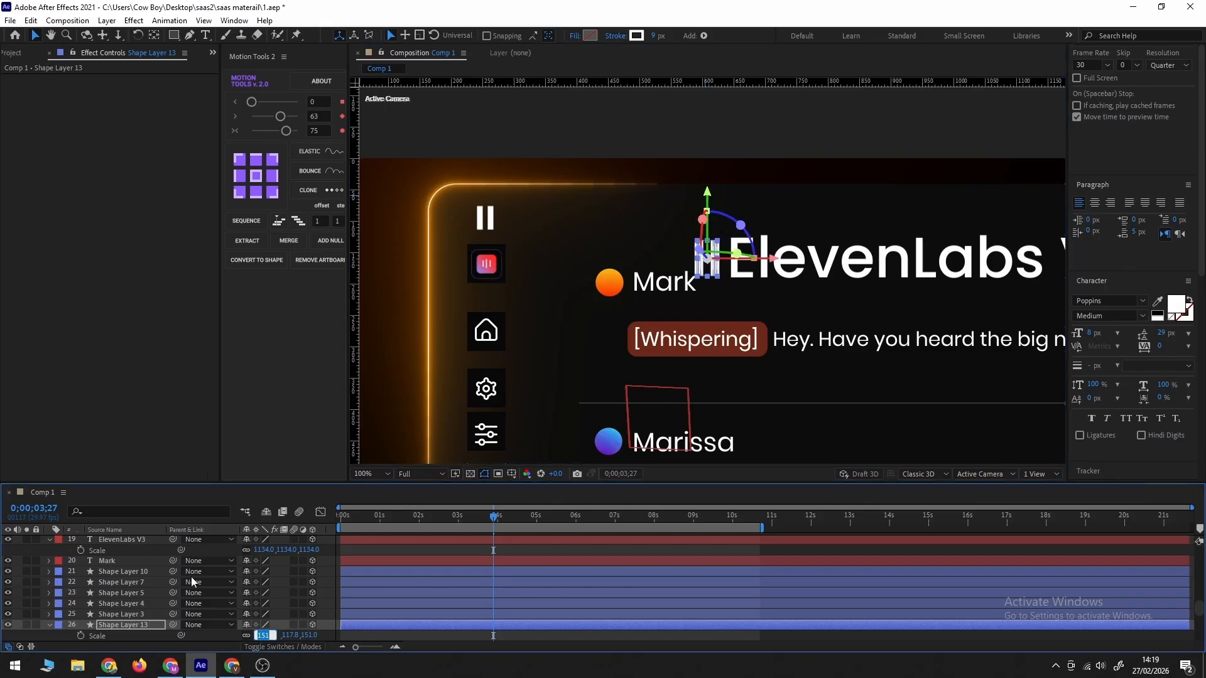
type("160")
key("Return")
Show the Title/Action Safe guides and raise the heading with its bars icon above the chat panel.
left_click(512, 474)
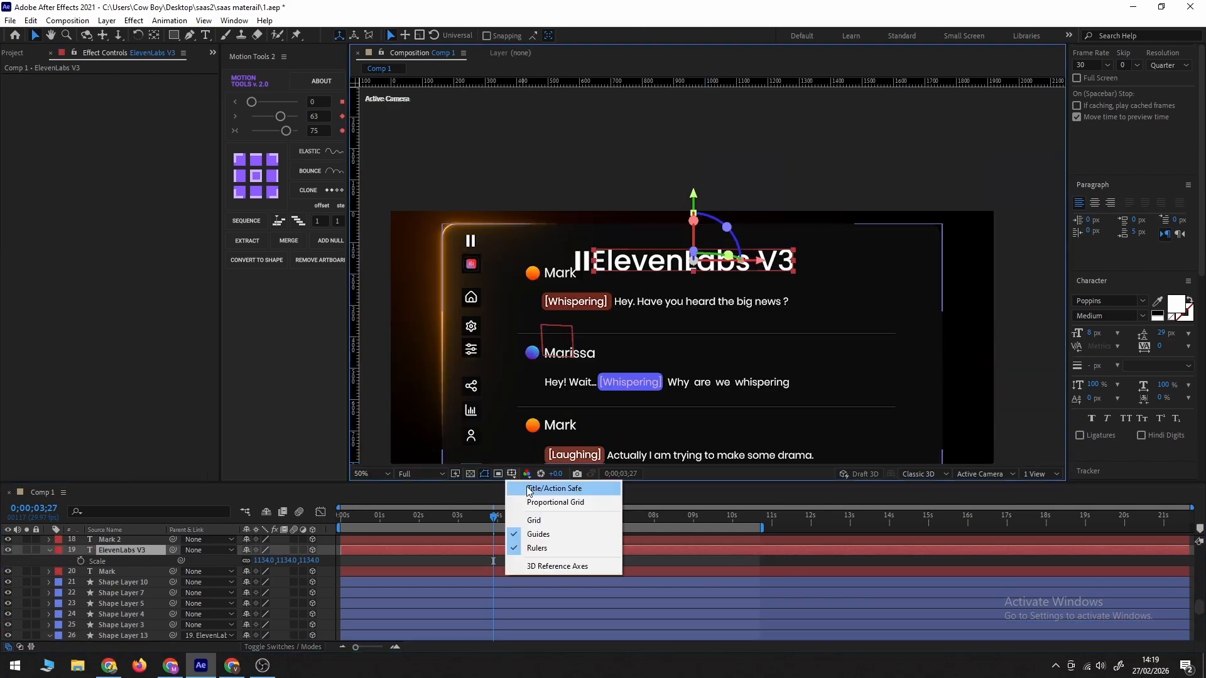
left_click(525, 490)
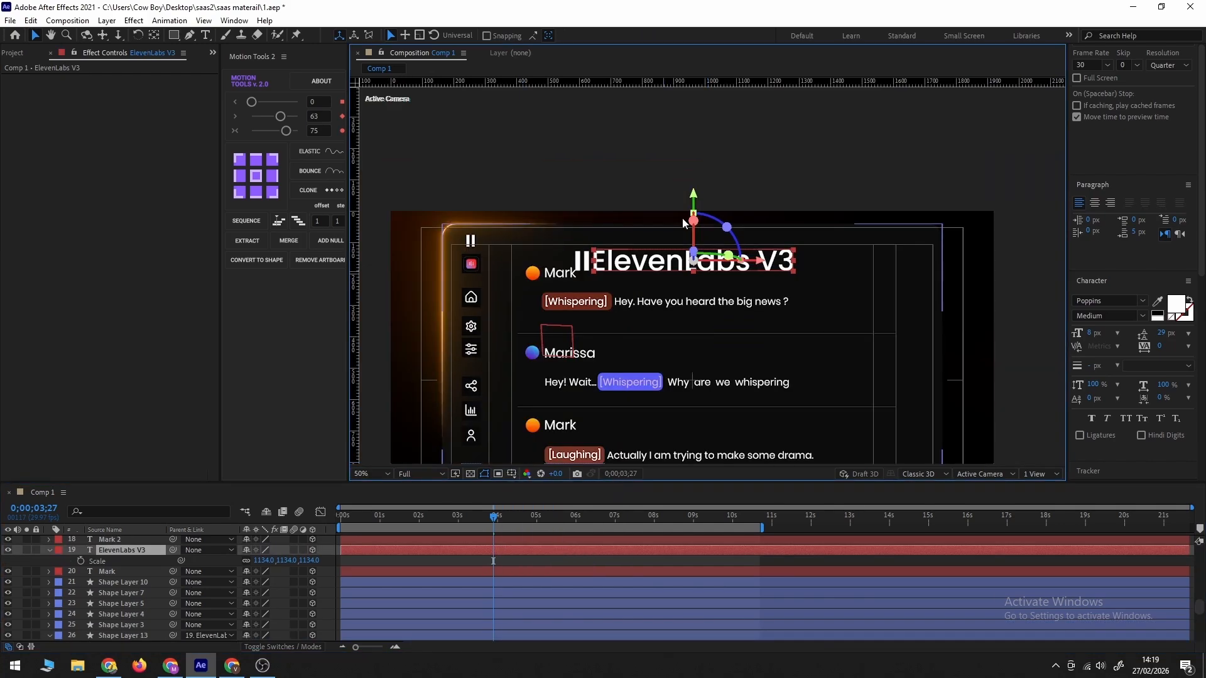
left_click_drag(697, 163, 694, 144)
Turn Camera 1 and Spot Light 1 back on.
scroll(17, 596, "up", 6)
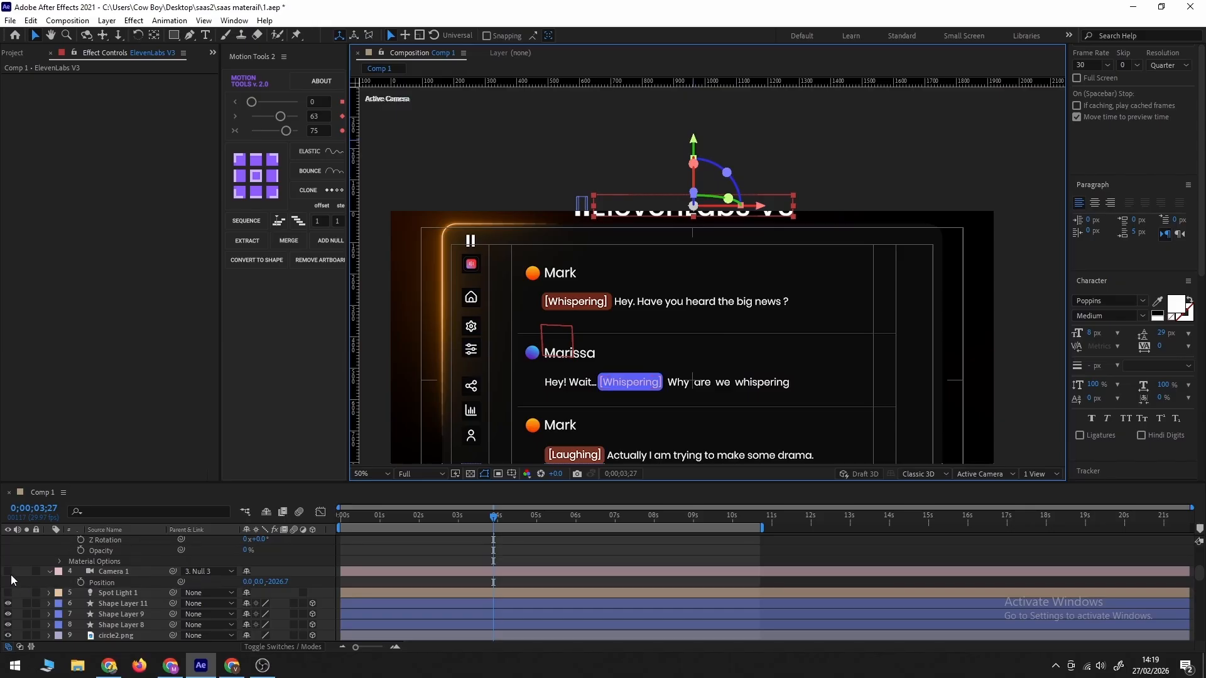
left_click(8, 572)
left_click(7, 593)
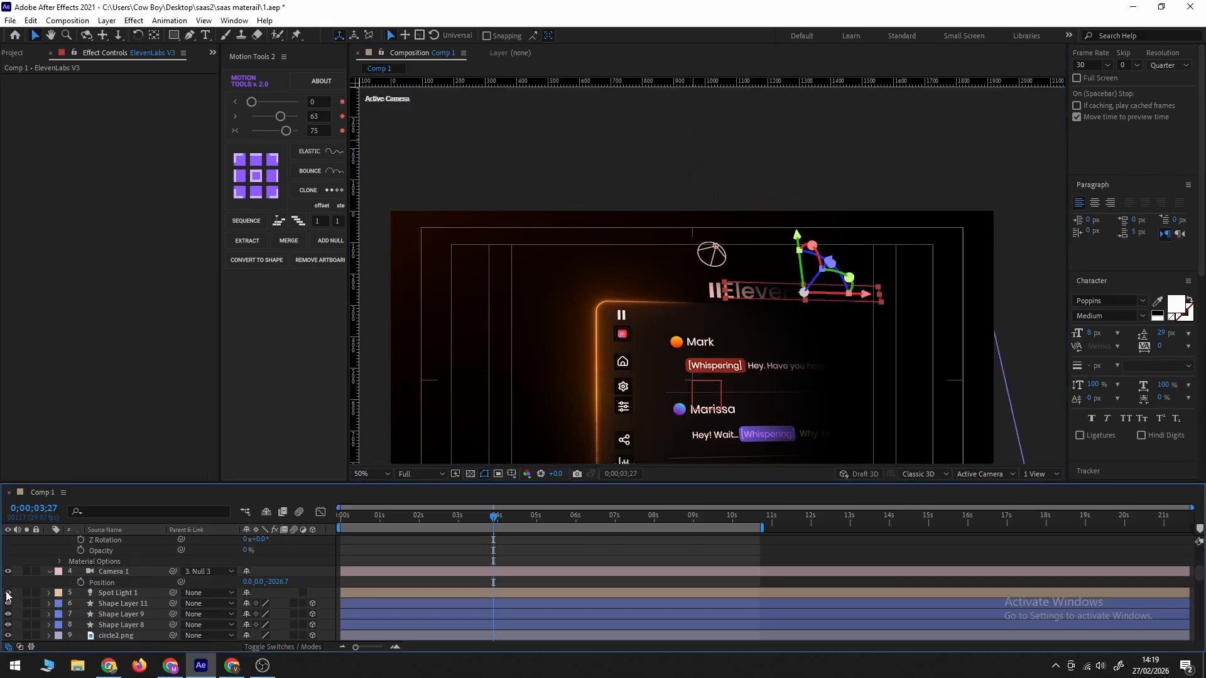
Nudge the heading slightly higher above the panel and hide the Title/Action Safe guides.
left_click_drag(796, 238, 796, 232)
left_click(511, 473)
left_click(524, 480)
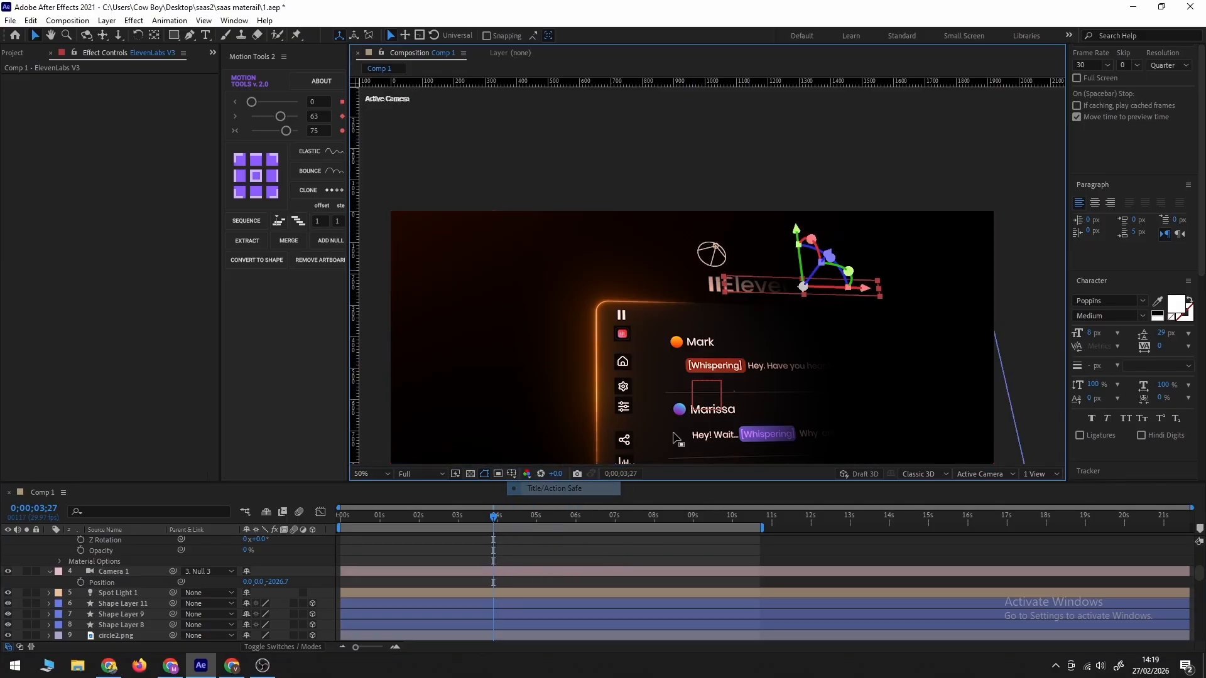
left_click_drag(796, 232, 796, 229)
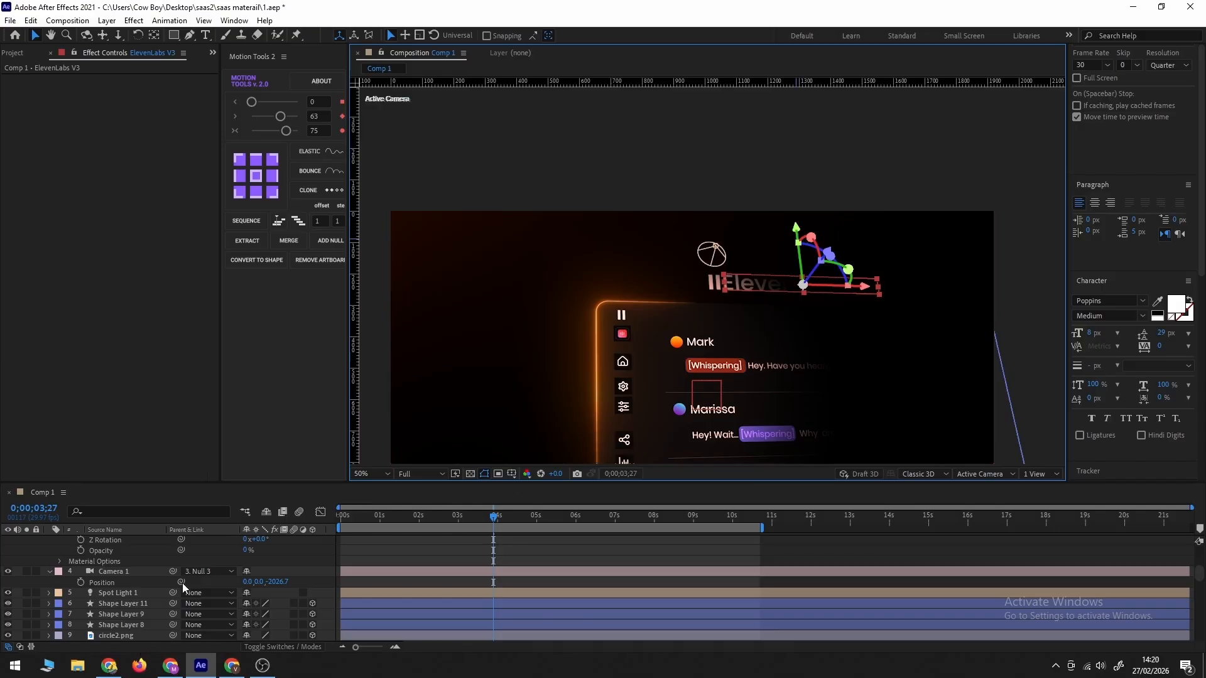
Scale the heading to about 1403% and shift it slightly right and up to about X 989, Y -87.
key("s")
left_click_drag(263, 636, 456, 669)
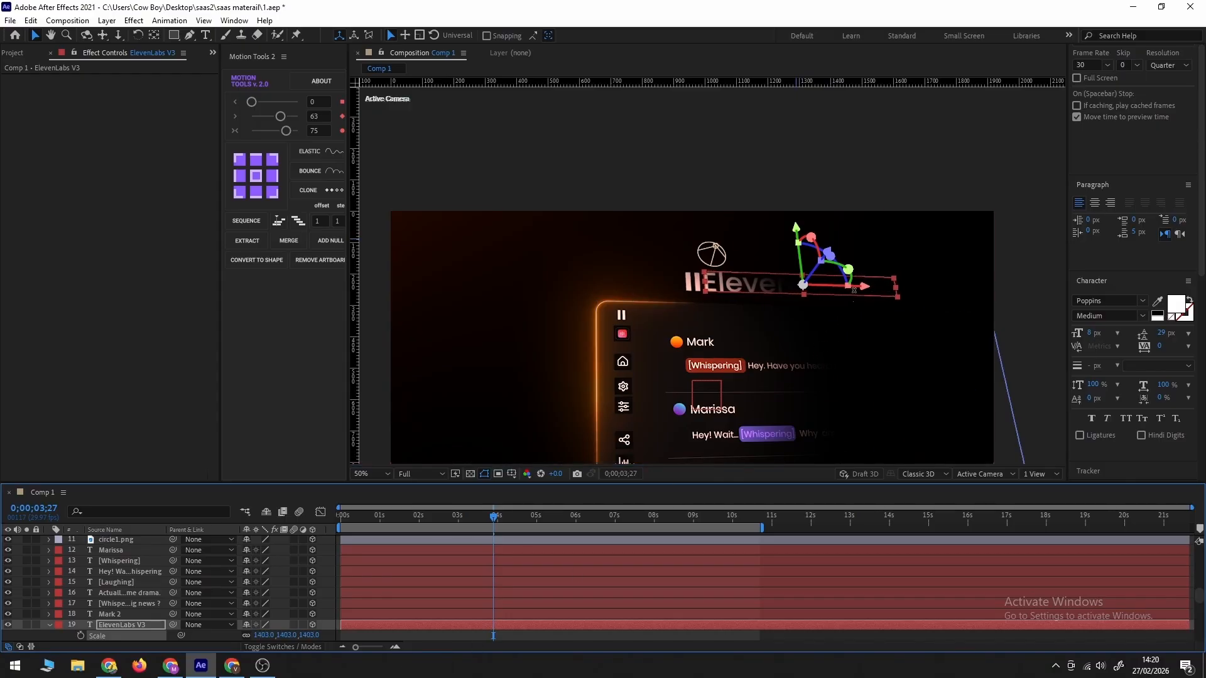
left_click_drag(867, 289, 873, 289)
left_click_drag(803, 227, 804, 222)
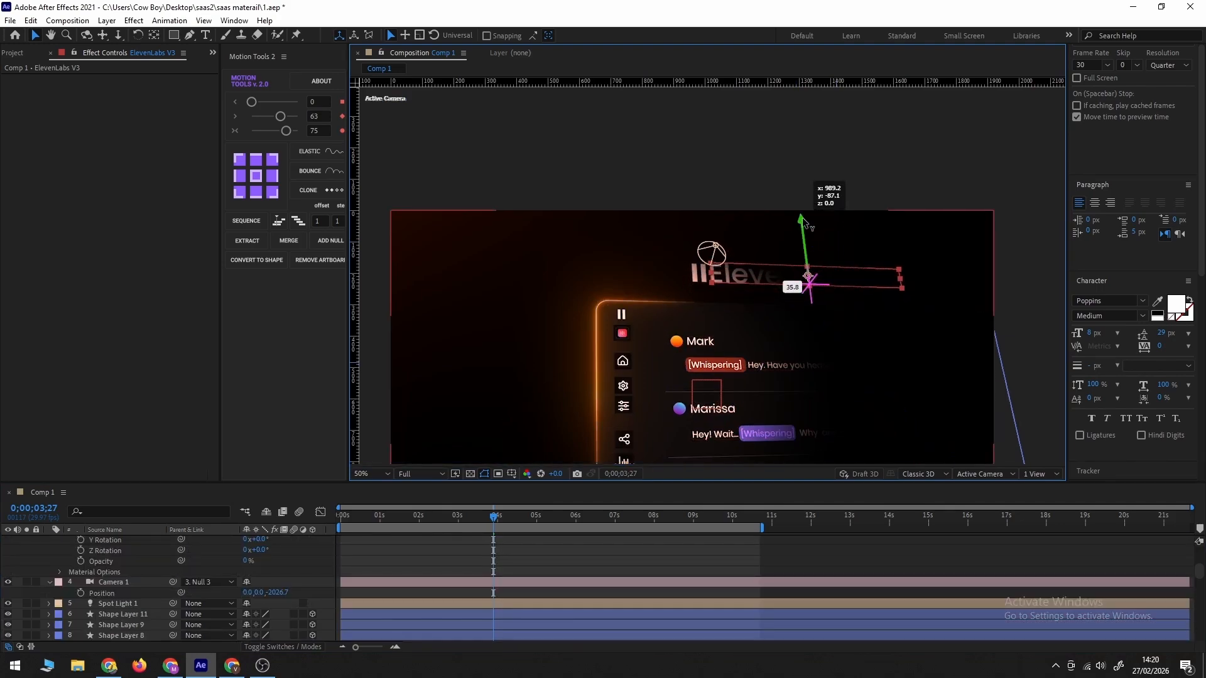
left_click(544, 552)
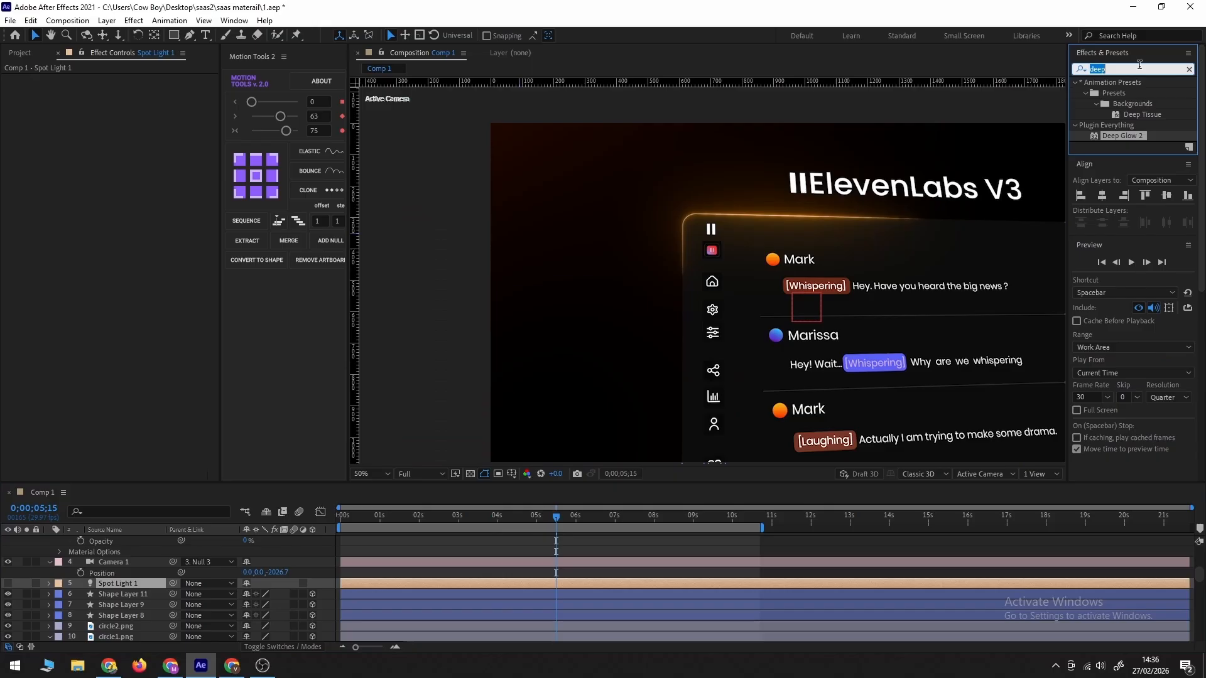
Apply the Deep Glow 2 effect to the ElevenLabs V3 heading.
left_click(1139, 64)
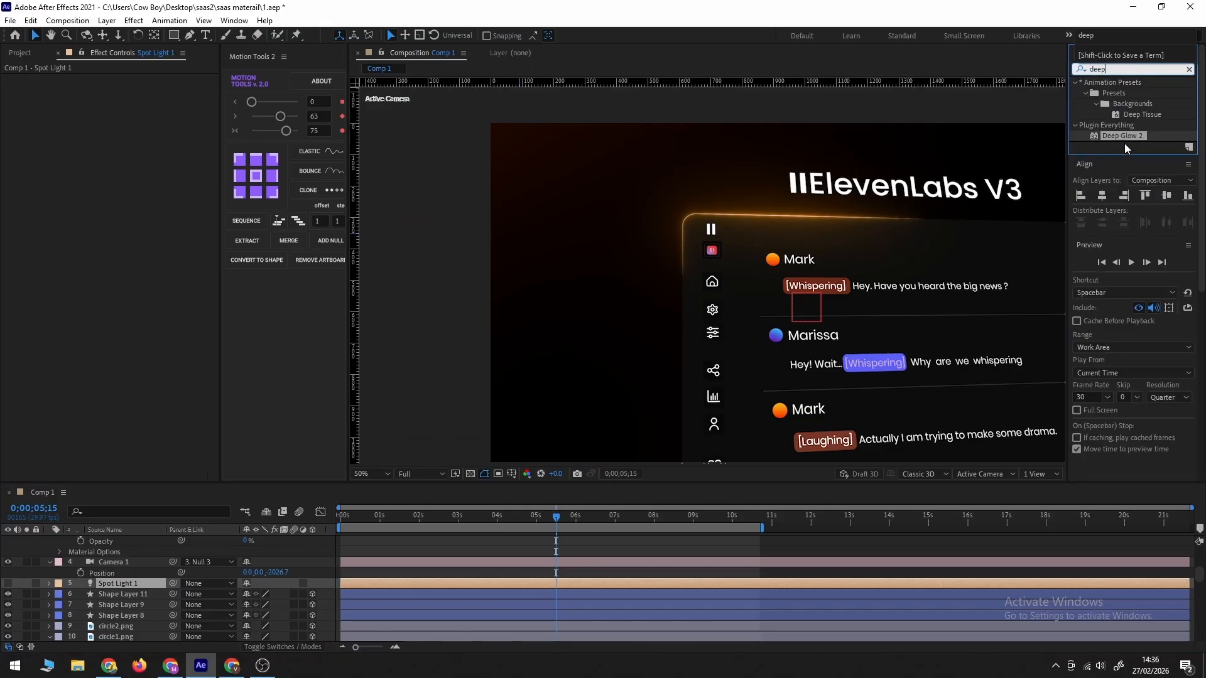
left_click(1124, 136)
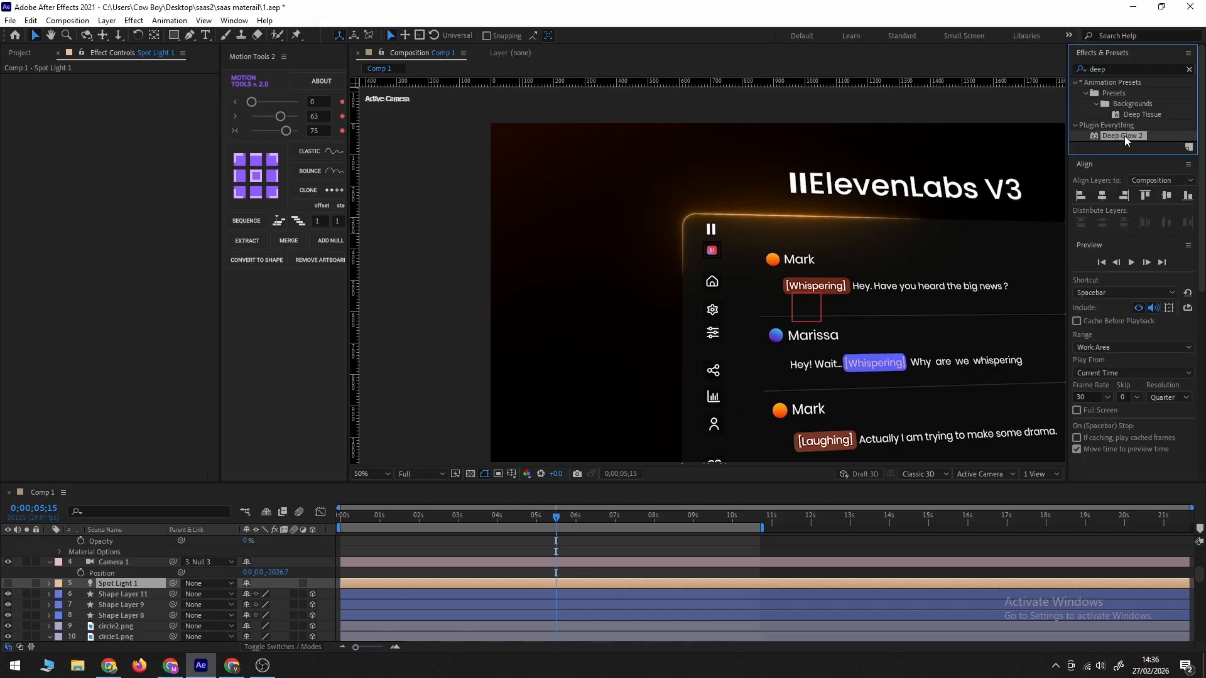
left_click(899, 191)
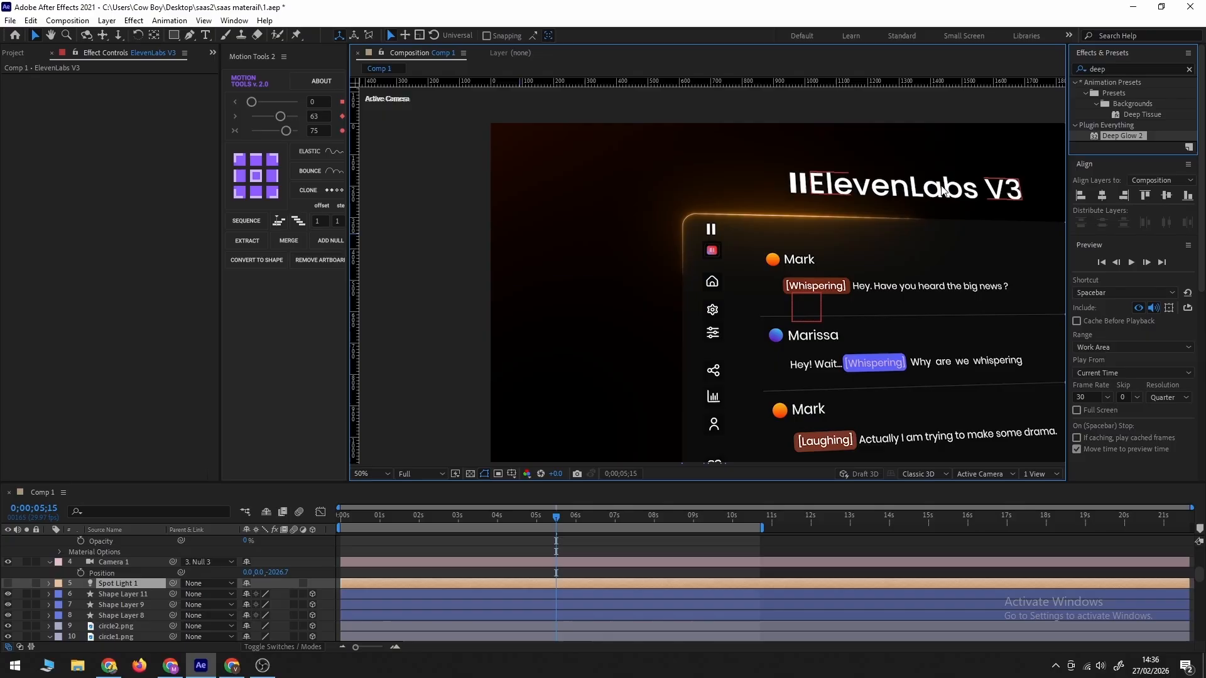
double_click(1125, 136)
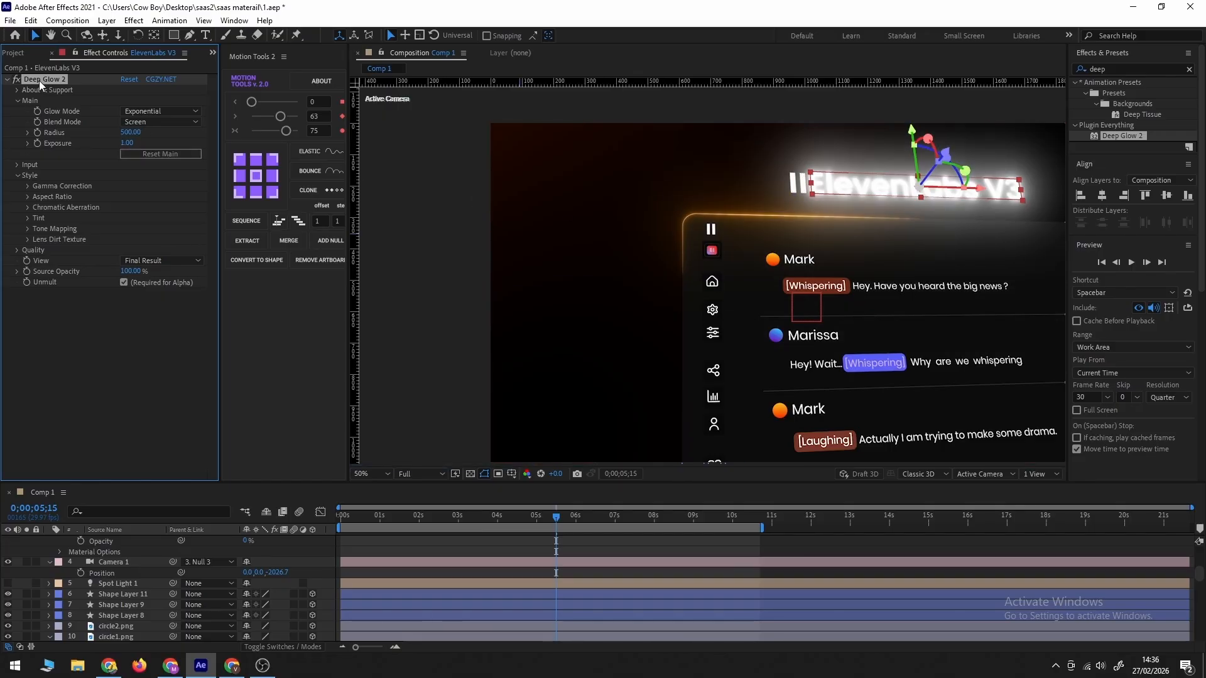
Paste the heading's Deep Glow 2 effect onto the bars icon and turn Spot Light 1 back on.
left_click(798, 182)
key("ctrl+v")
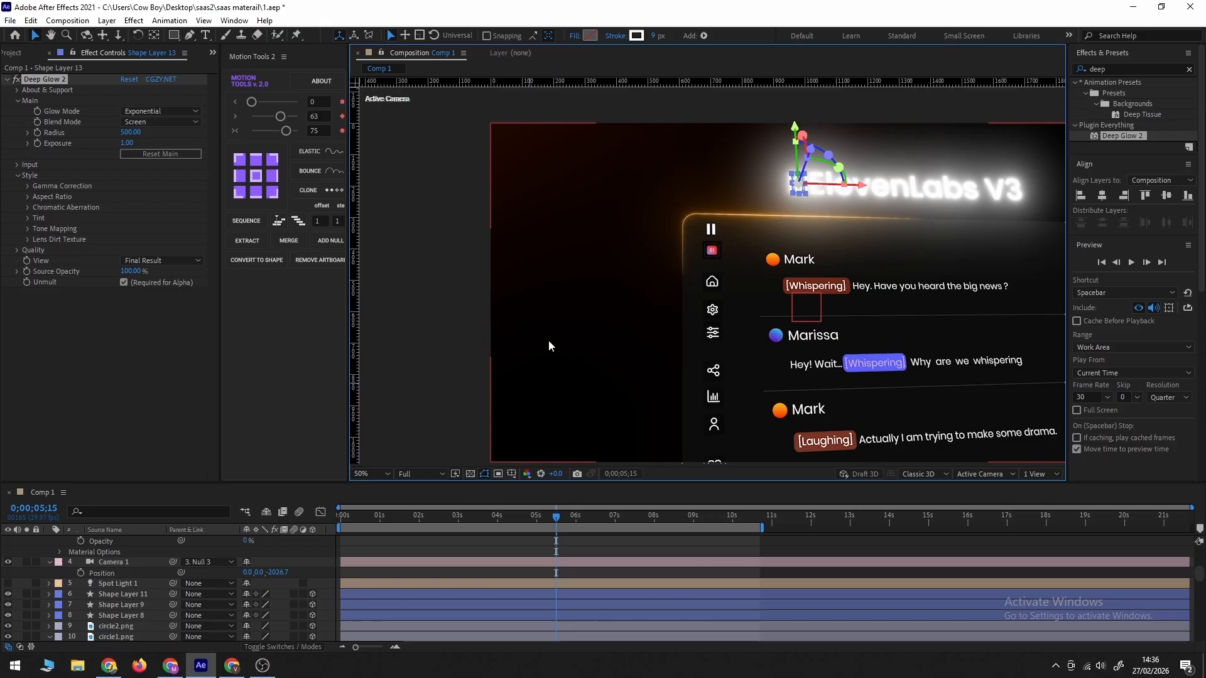
left_click(8, 584)
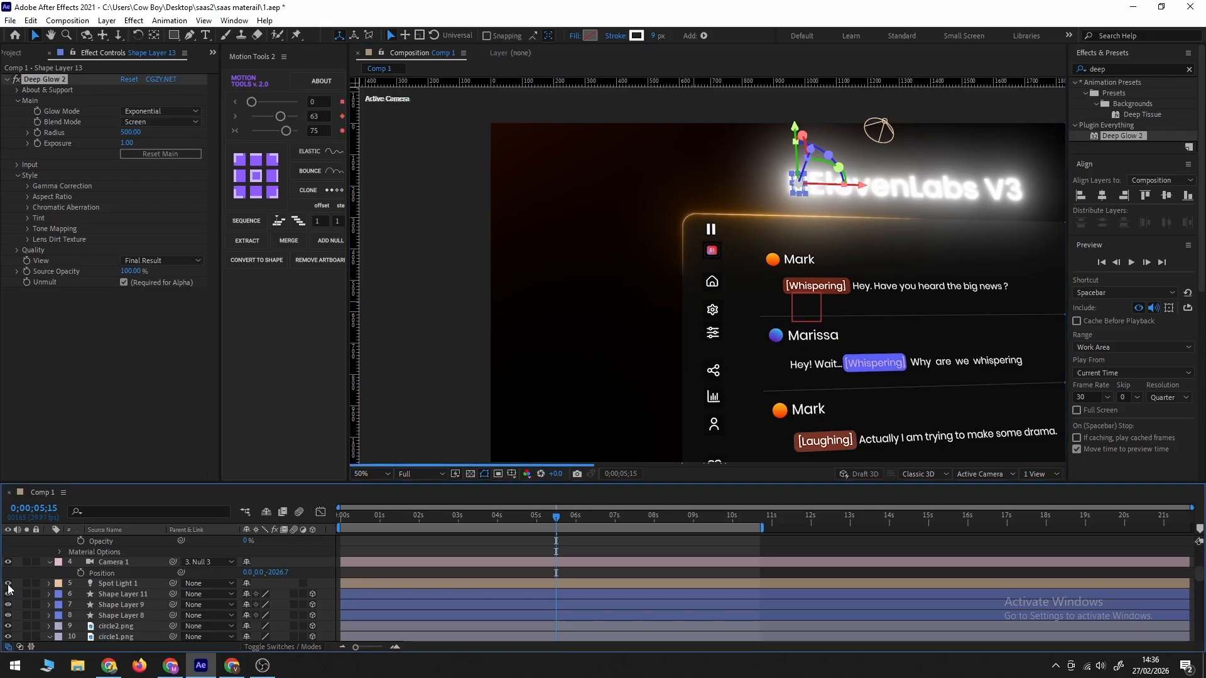
Check the glowing heading and lit panel at several points up to 0;00;08;05.
left_click(463, 544)
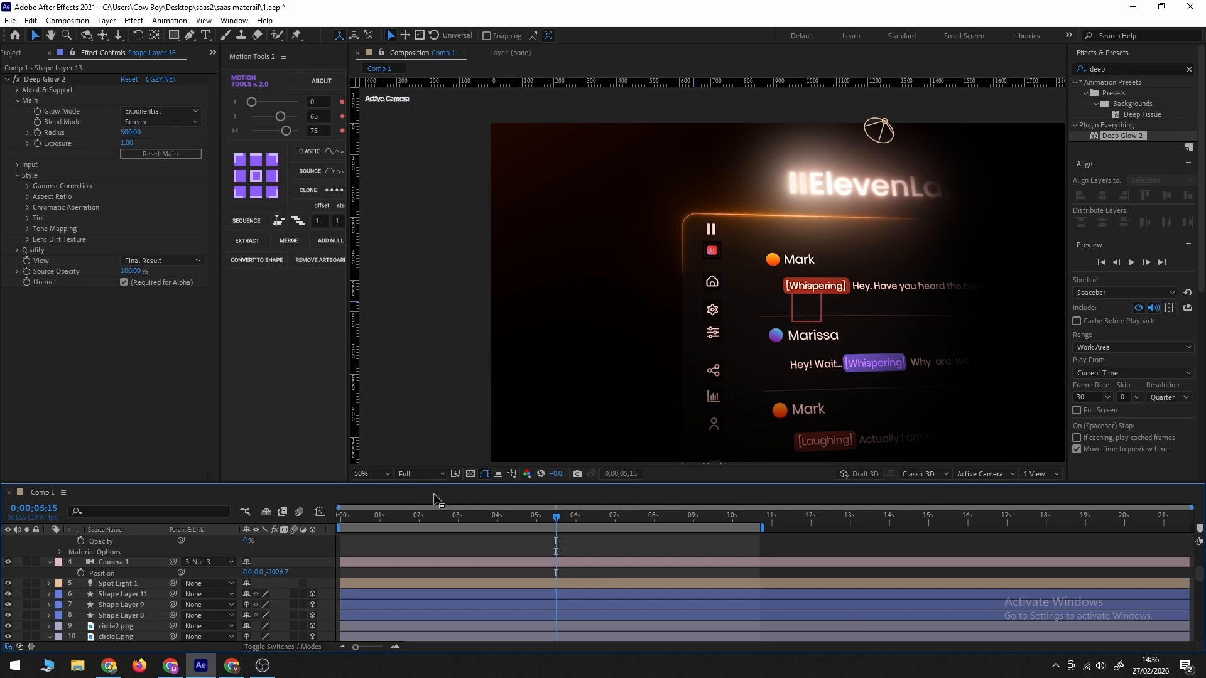
left_click(608, 514)
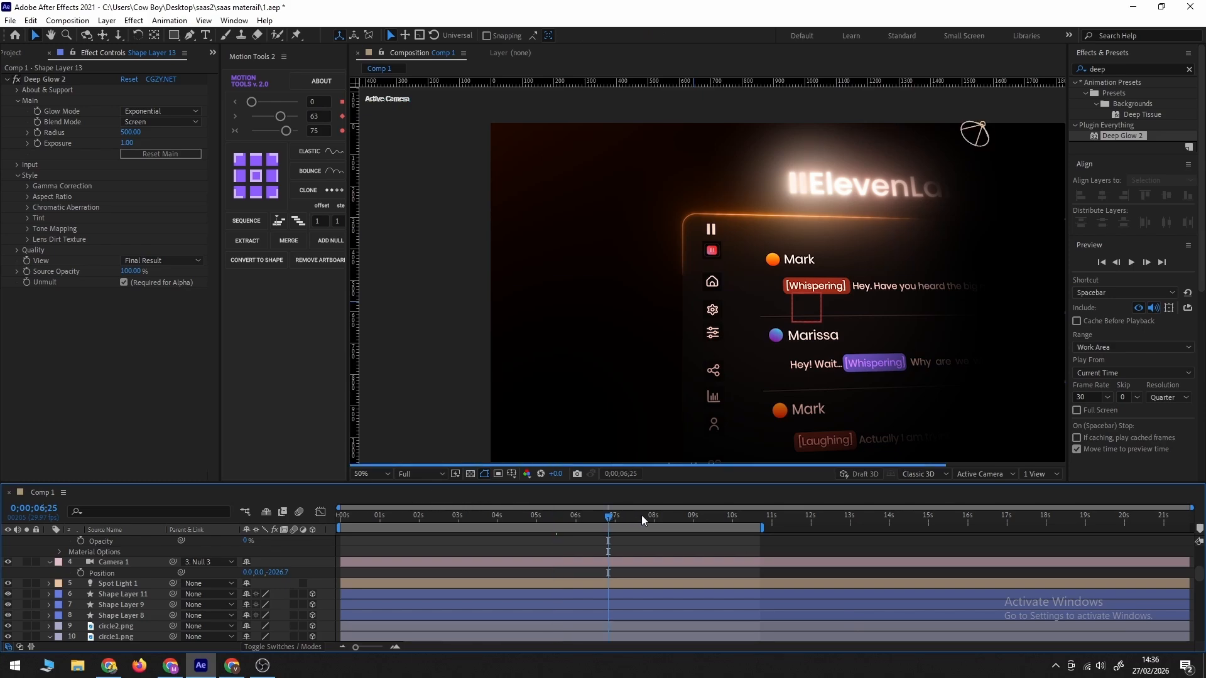
left_click(661, 522)
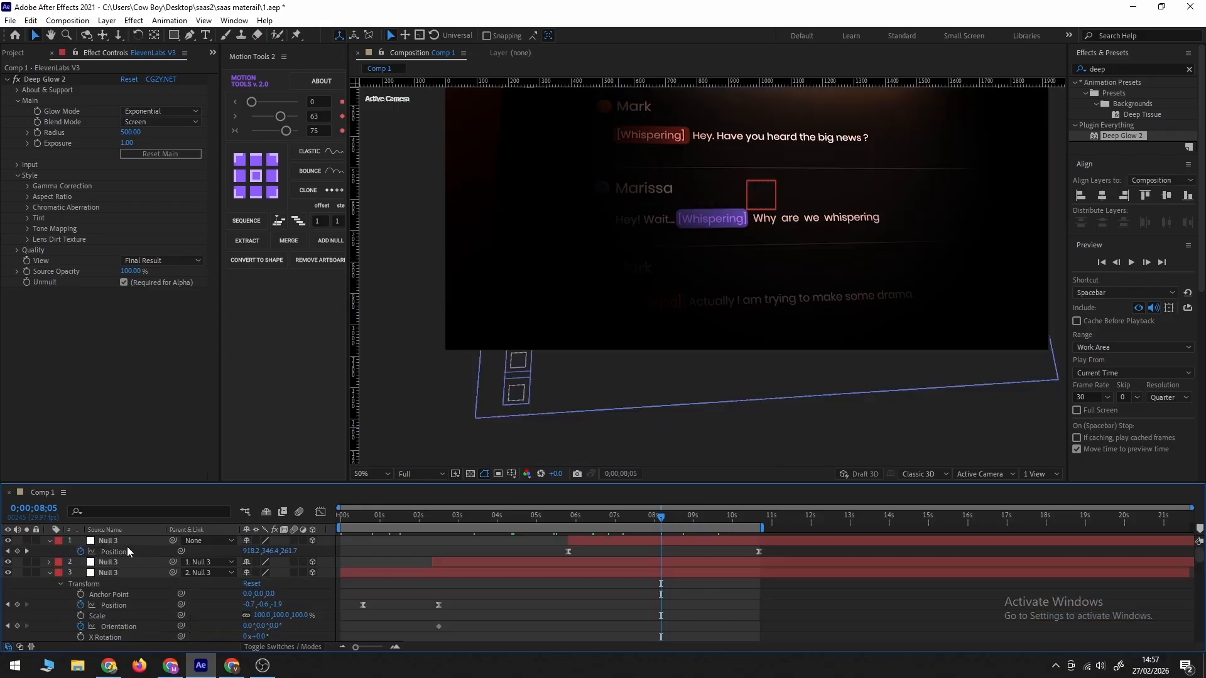
Try to shift the top Null 3's position keyframe at 0;00;10;20 to about 985, 509, 504.
left_click(815, 540)
left_click_drag(755, 519, 760, 522)
scroll(757, 528, "up", 4)
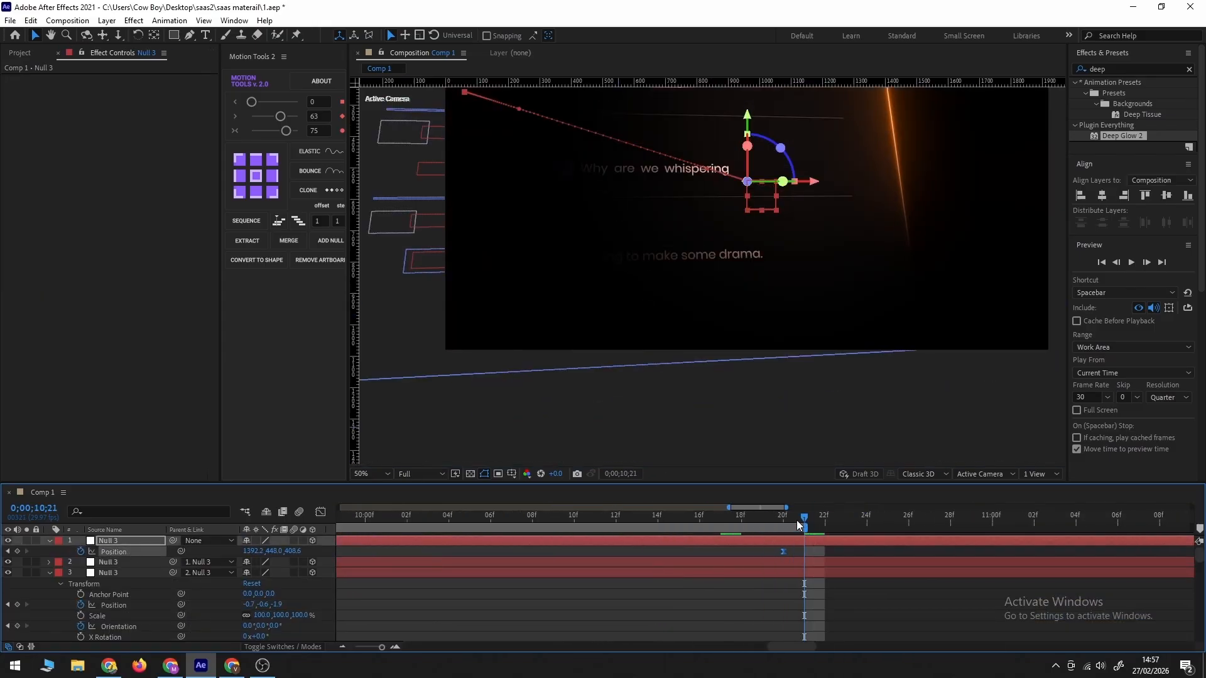
left_click(786, 516)
scroll(785, 583, "down", 2)
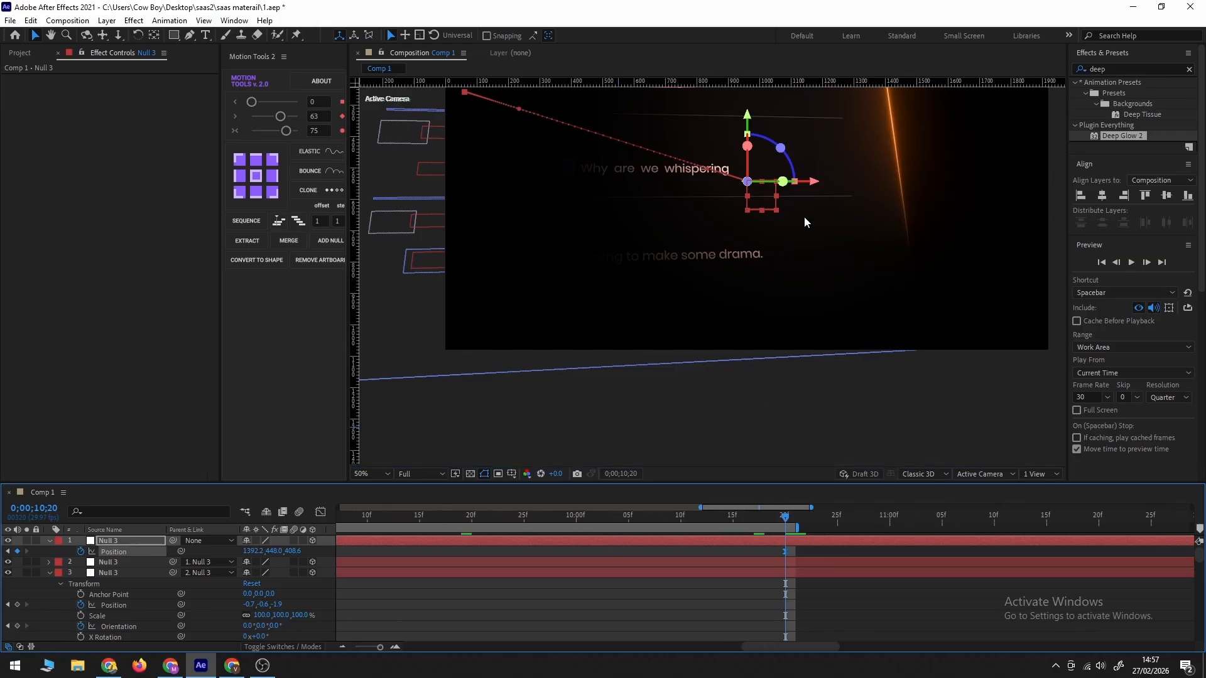
left_click_drag(817, 182, 739, 201)
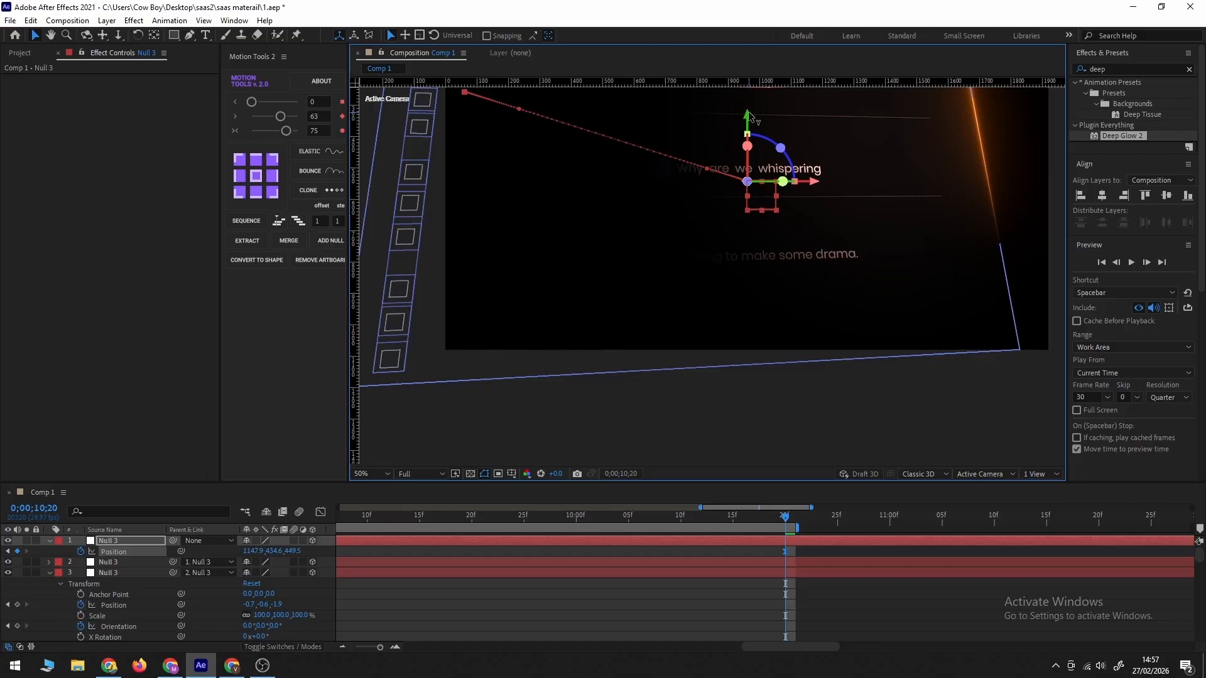
left_click_drag(713, 258, 679, 289)
left_click_drag(703, 205, 702, 232)
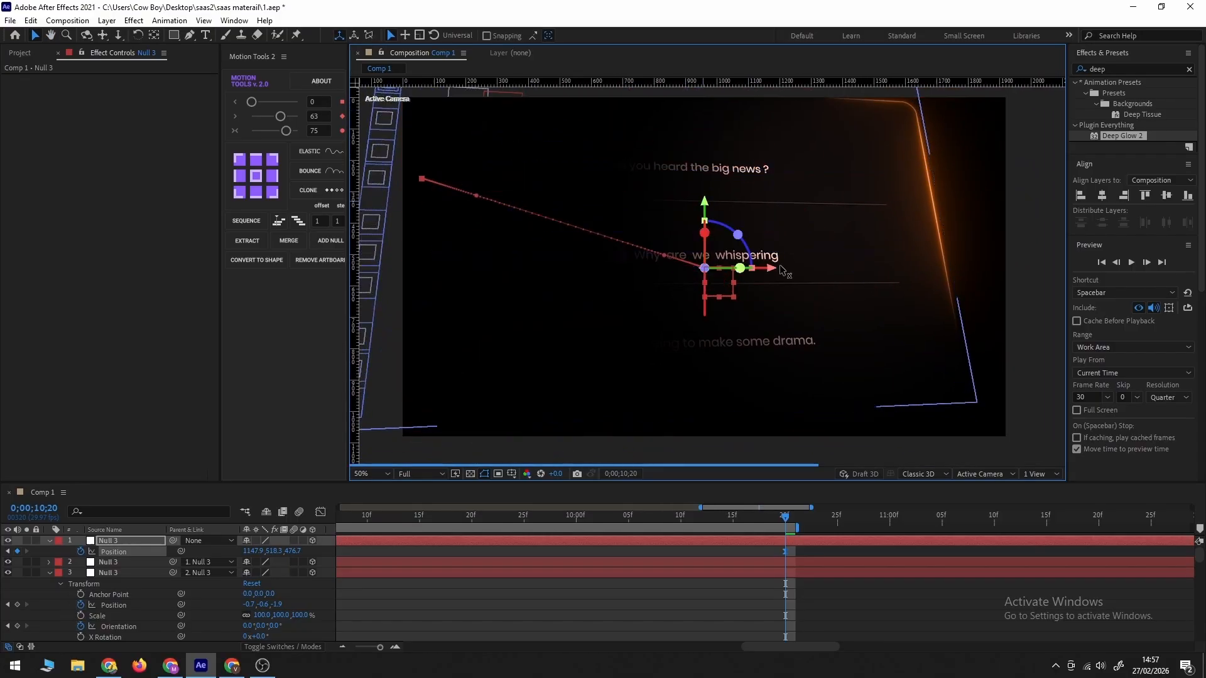
left_click_drag(773, 270, 721, 287)
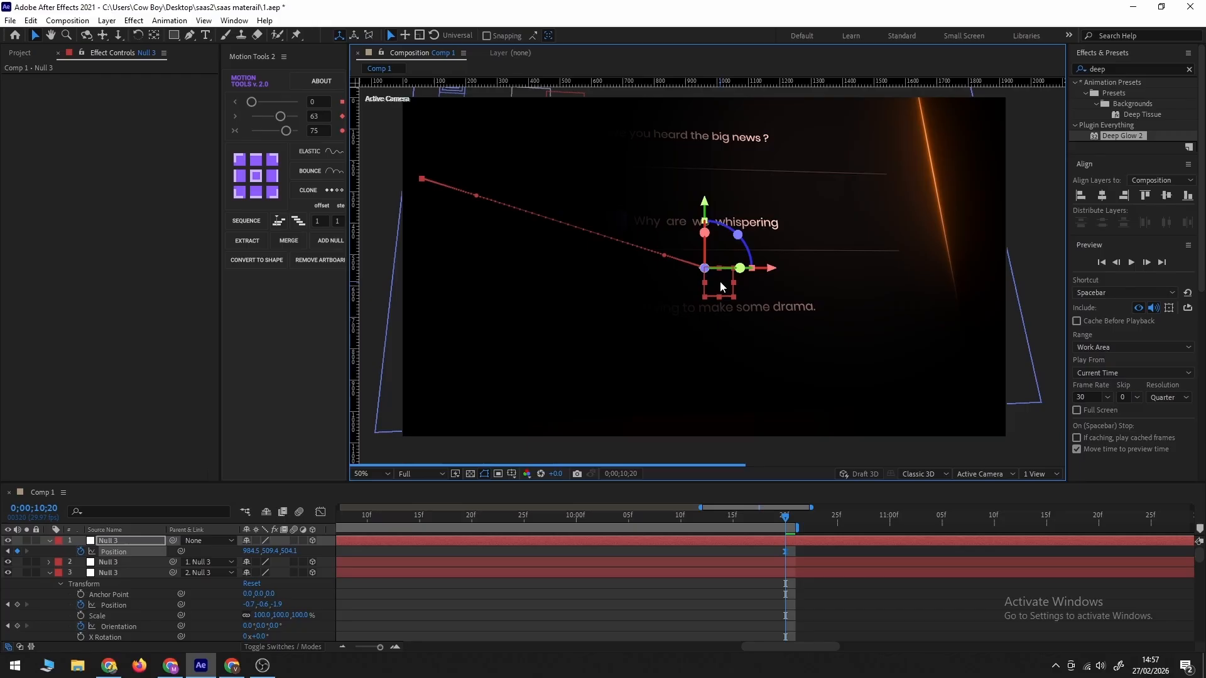
scroll(704, 593, "down", 4)
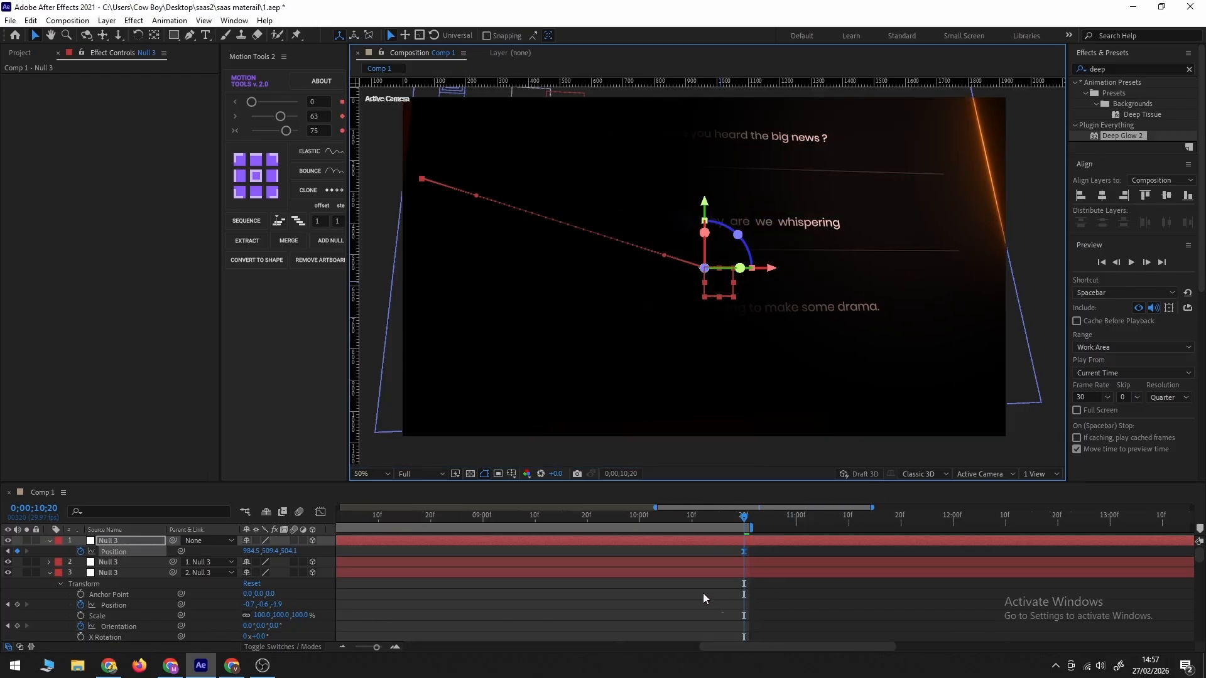
left_click(536, 521)
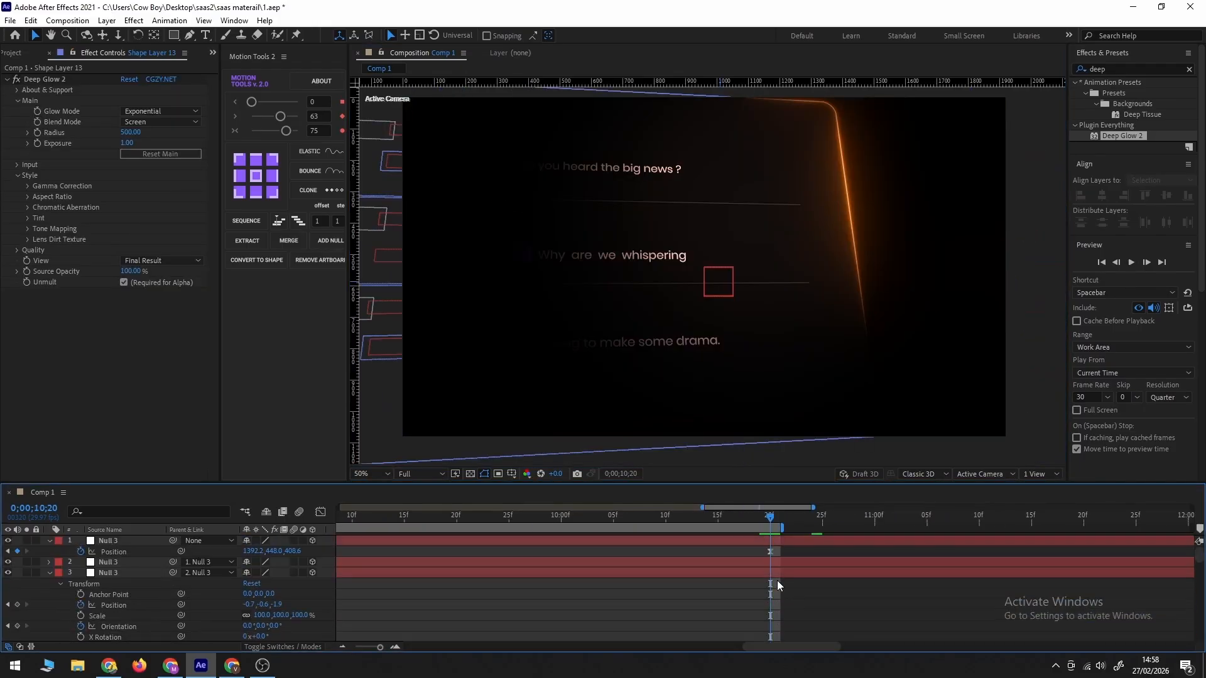
Shift the top Null 3's position keyframe at 0;00;10;20 to about 912, 506, 516.
left_click(767, 553)
left_click_drag(709, 271, 615, 292)
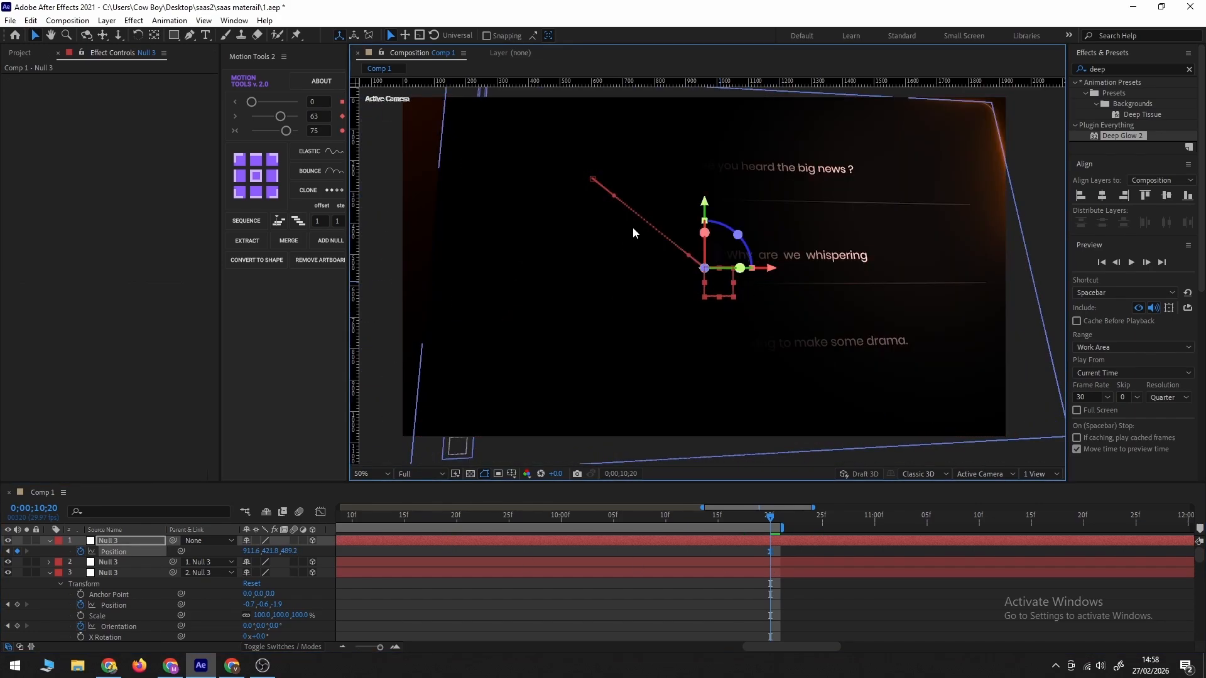
left_click_drag(707, 202, 706, 258)
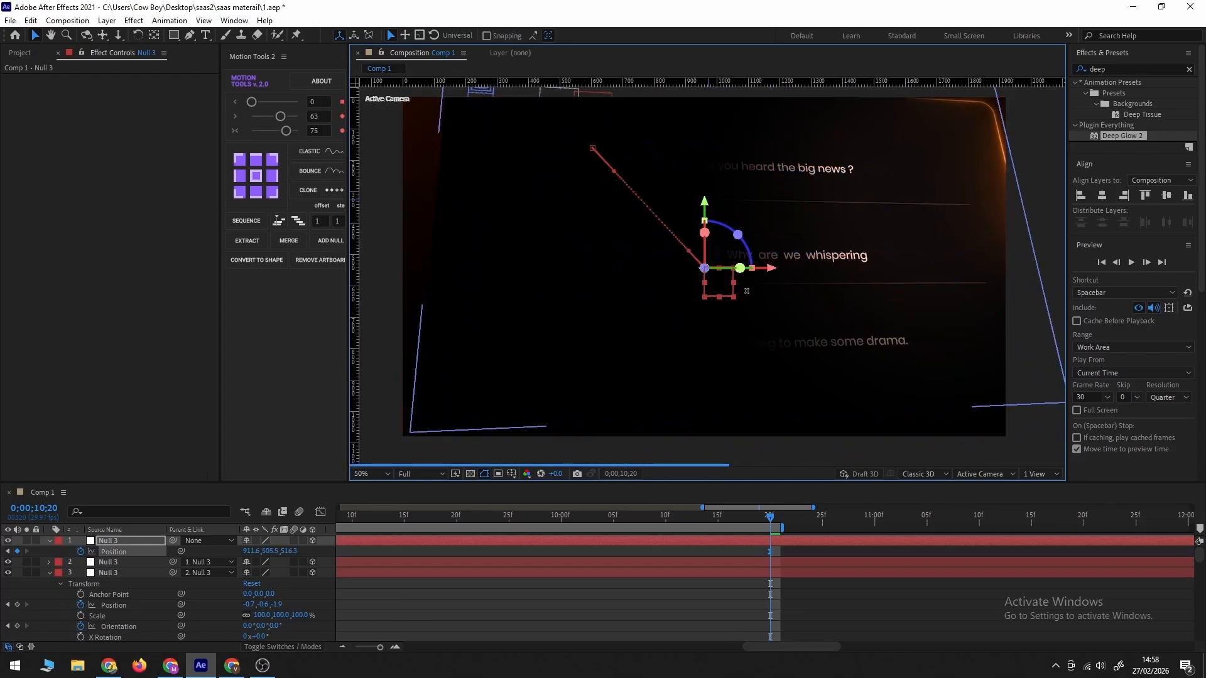
key("semicolon")
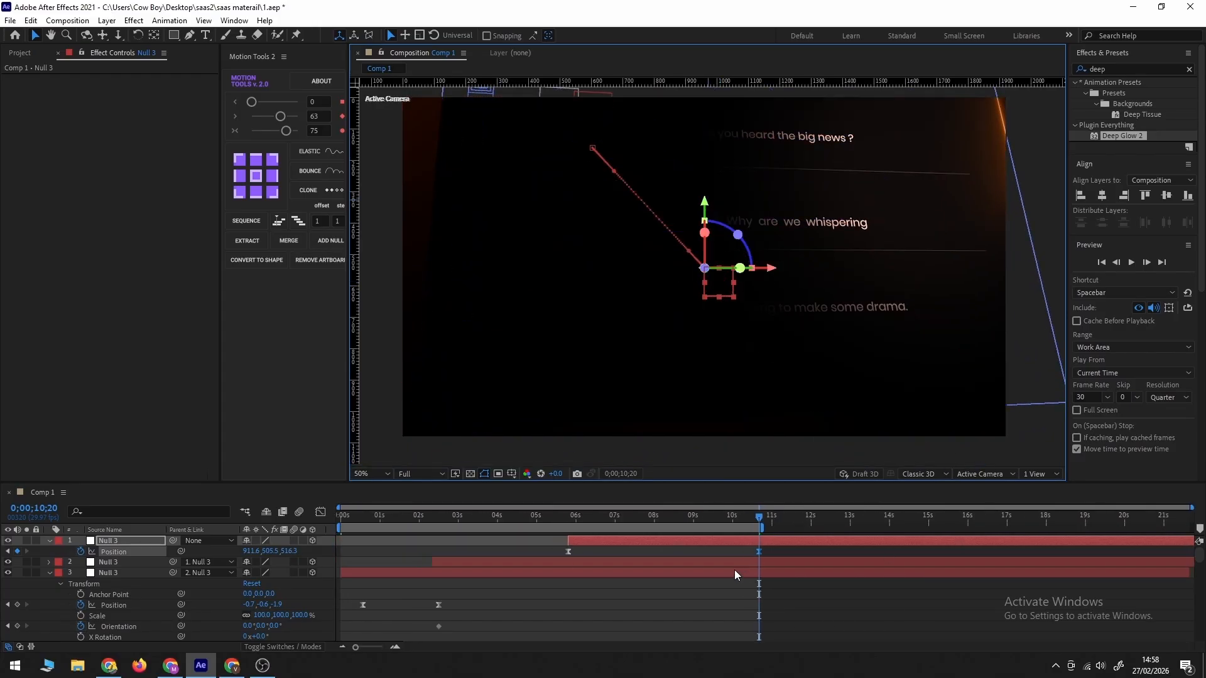
Move the top Null 3's final position keyframe earlier to 0;00;09;00 and preview the camera move.
left_click(526, 518)
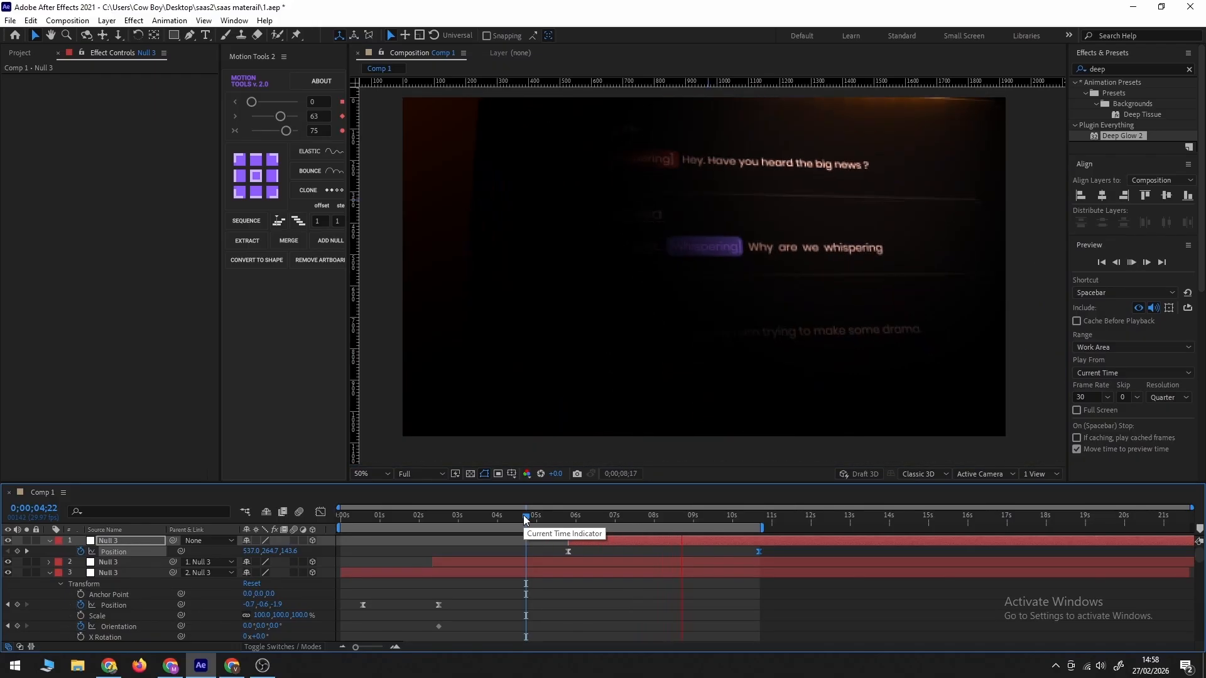
key("space")
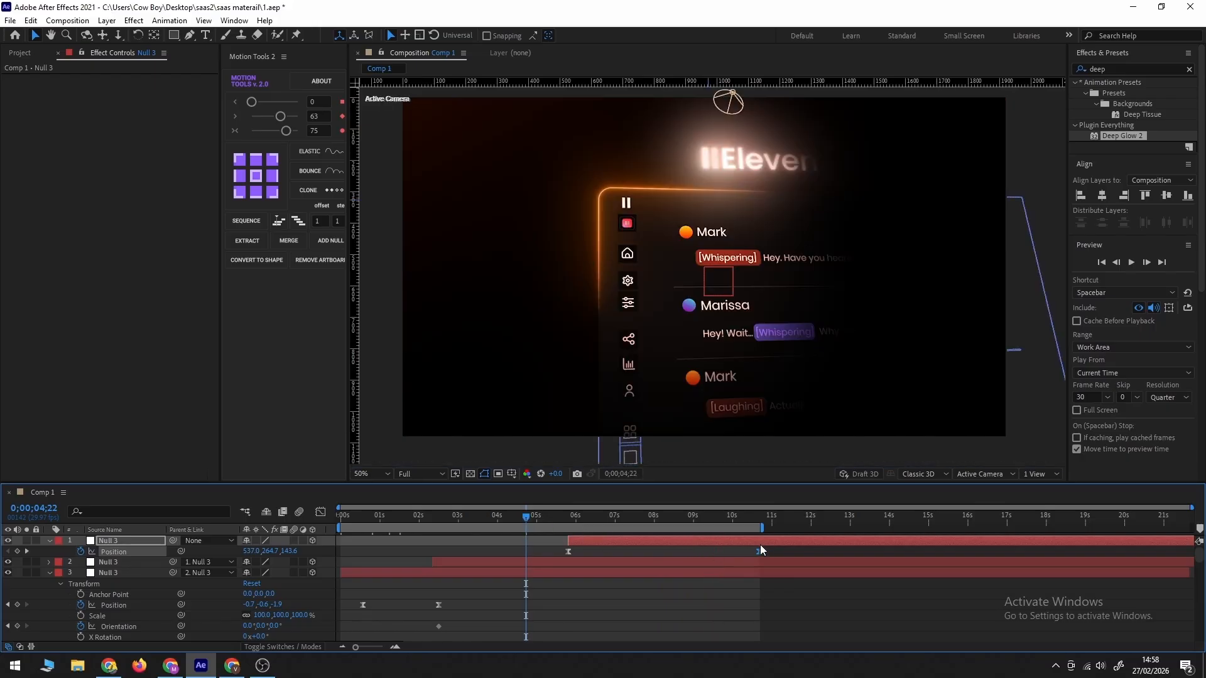
left_click_drag(721, 556, 693, 561)
left_click(524, 516)
key("space")
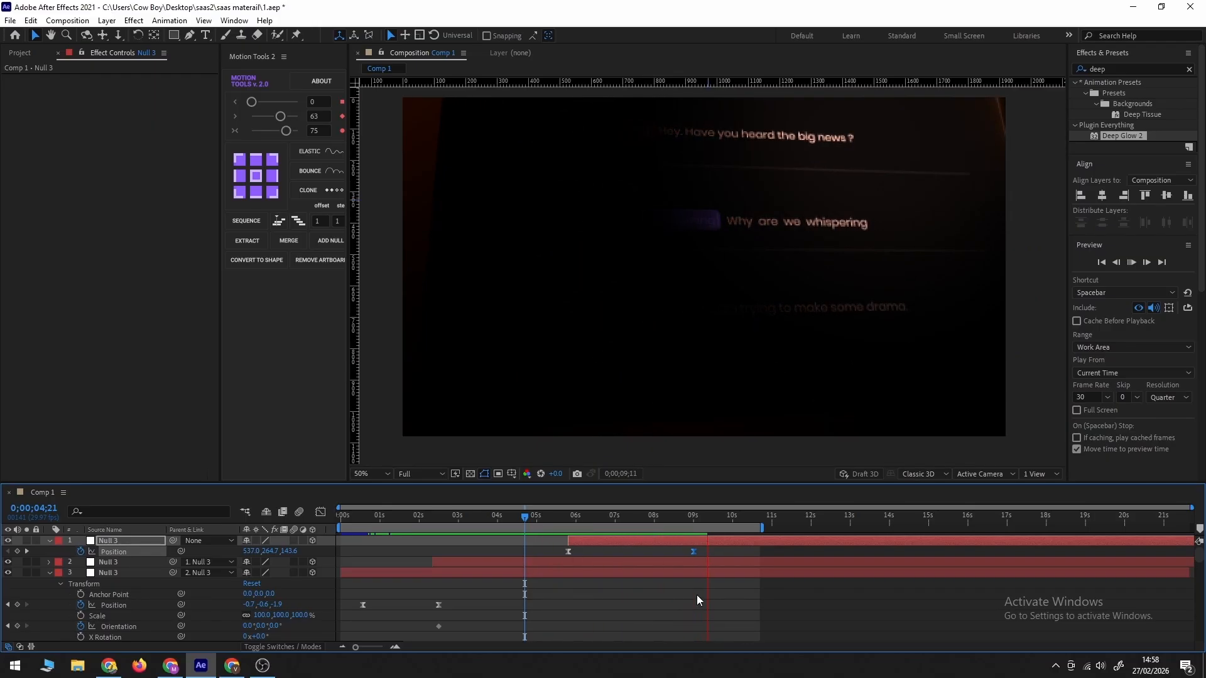
left_click(661, 519)
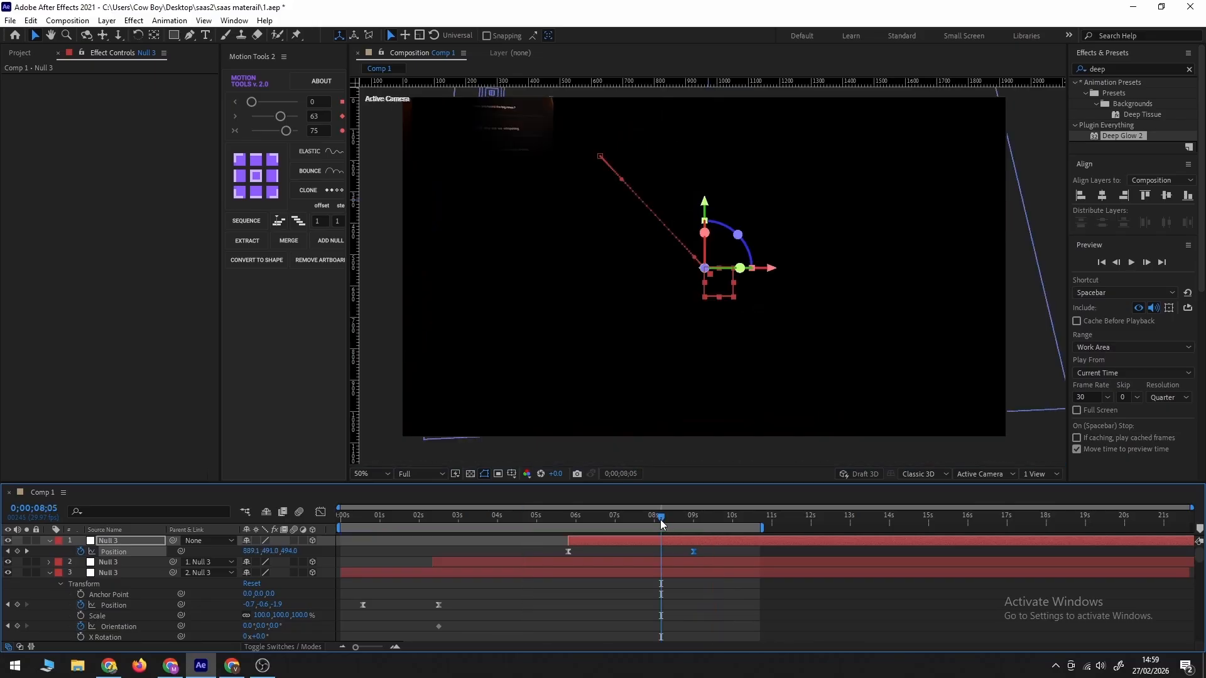
key("space")
At 0;00;09;00, lower Spot Light 1 to about 1398, 345, -635 with its point of interest at about 1317, 425, 55.
left_click(694, 520)
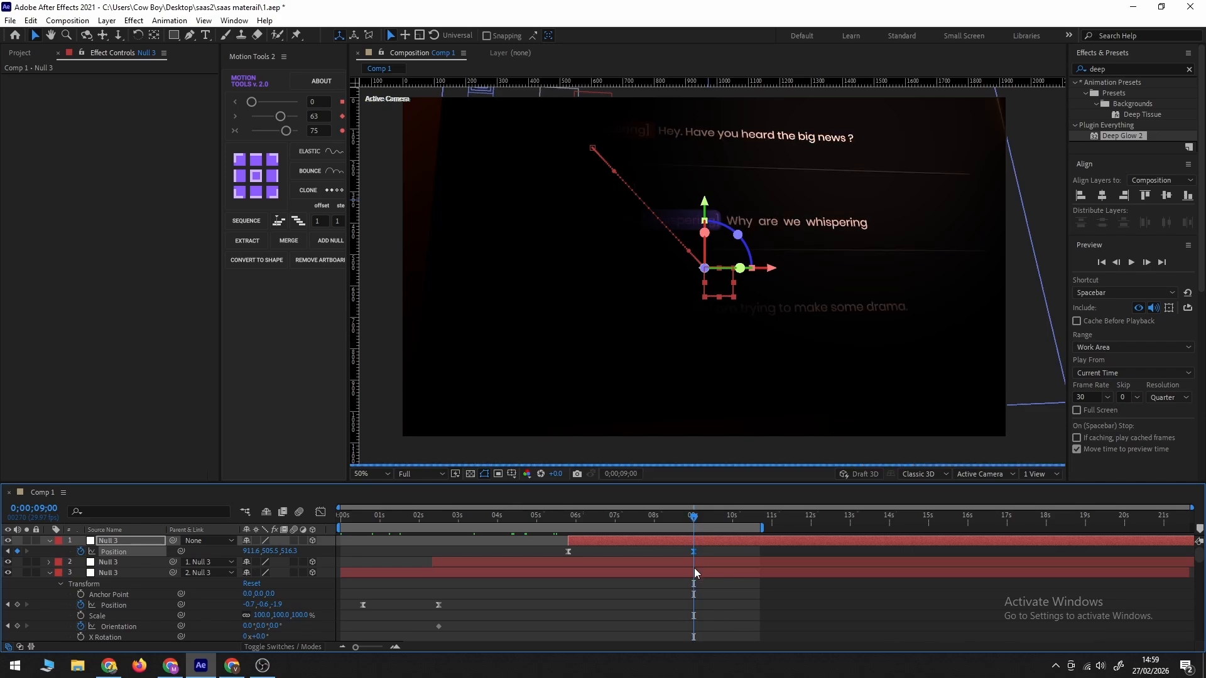
scroll(116, 603, "down", 3)
left_click(123, 617)
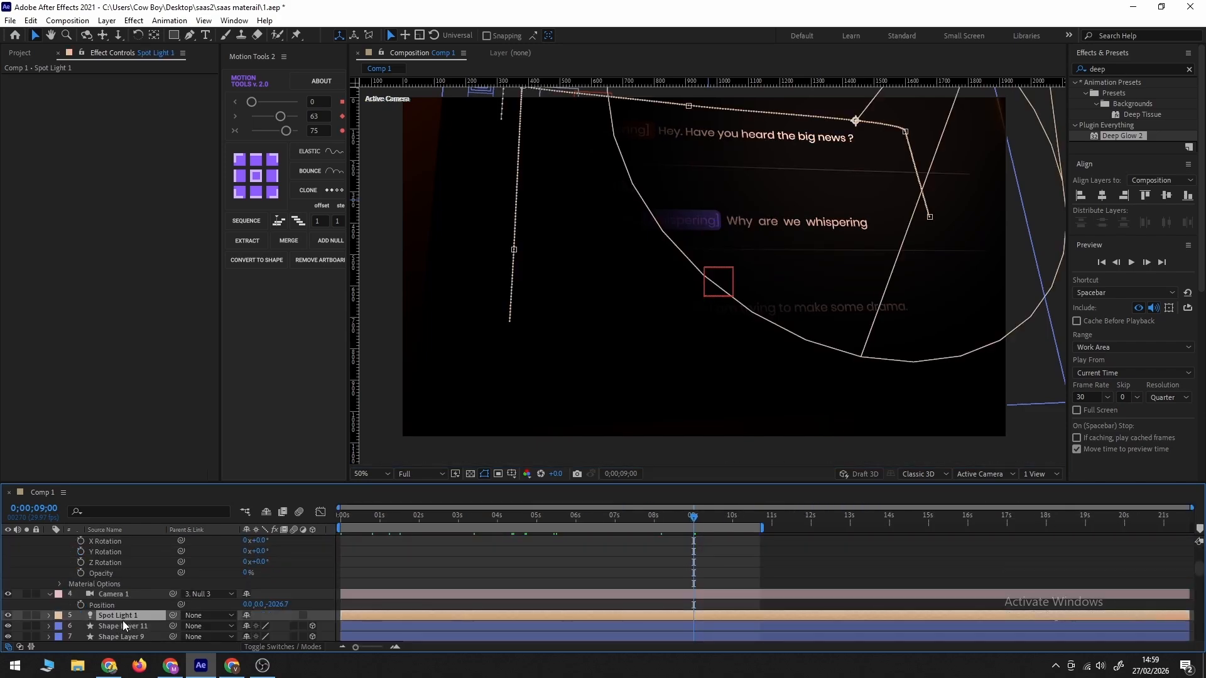
key("u")
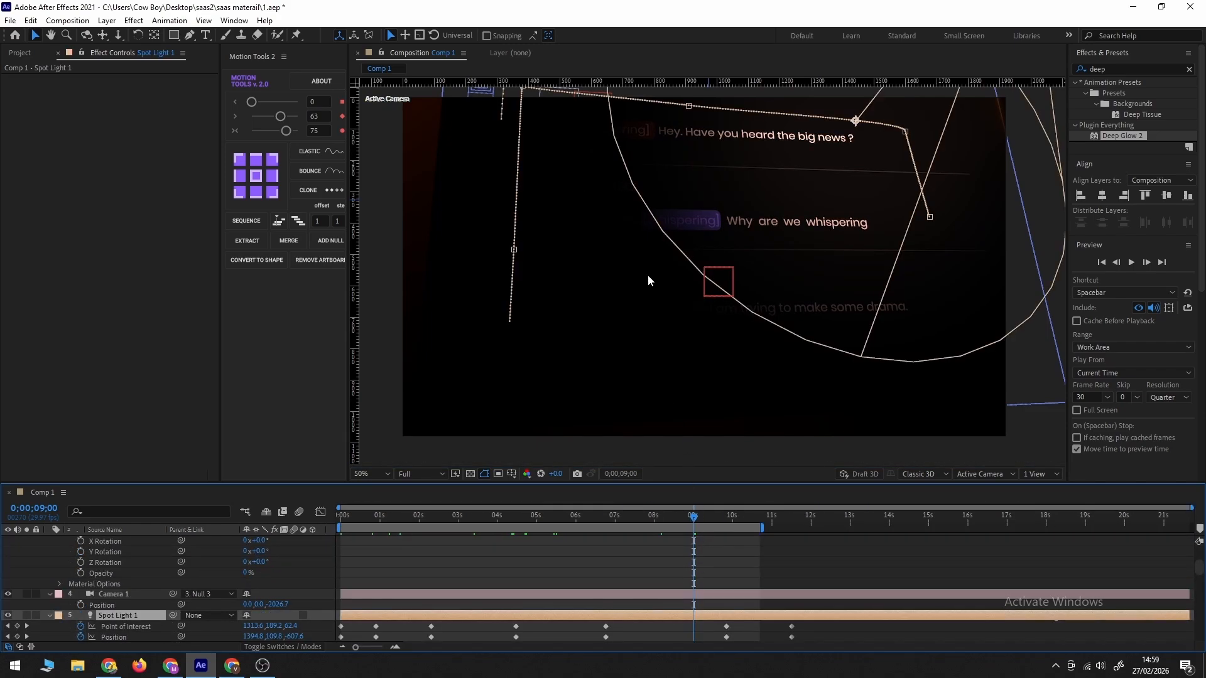
scroll(649, 281, "down", 2)
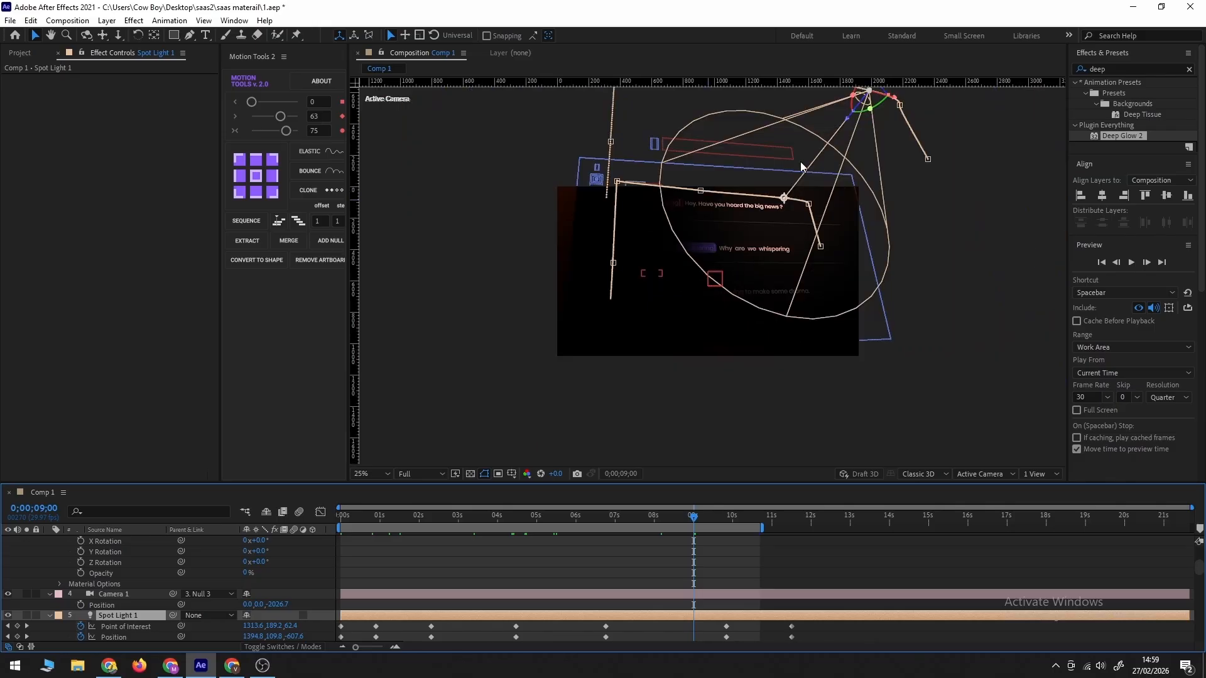
left_click_drag(836, 174, 823, 217)
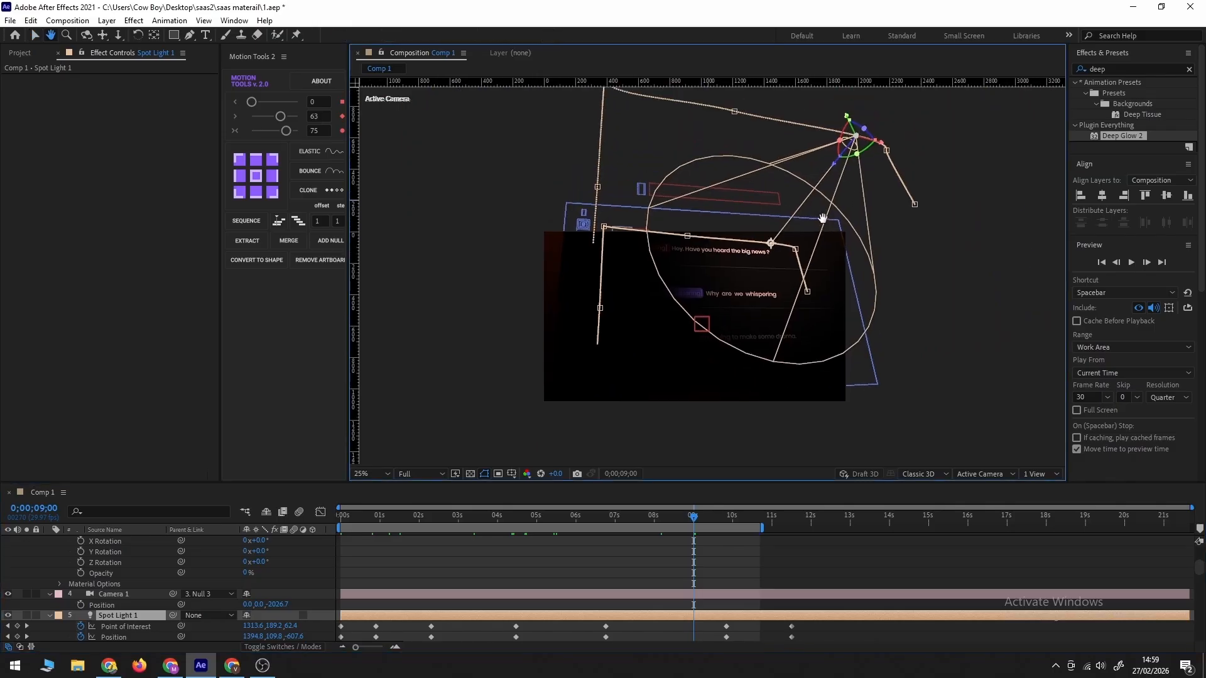
key("v")
left_click_drag(853, 125, 857, 149)
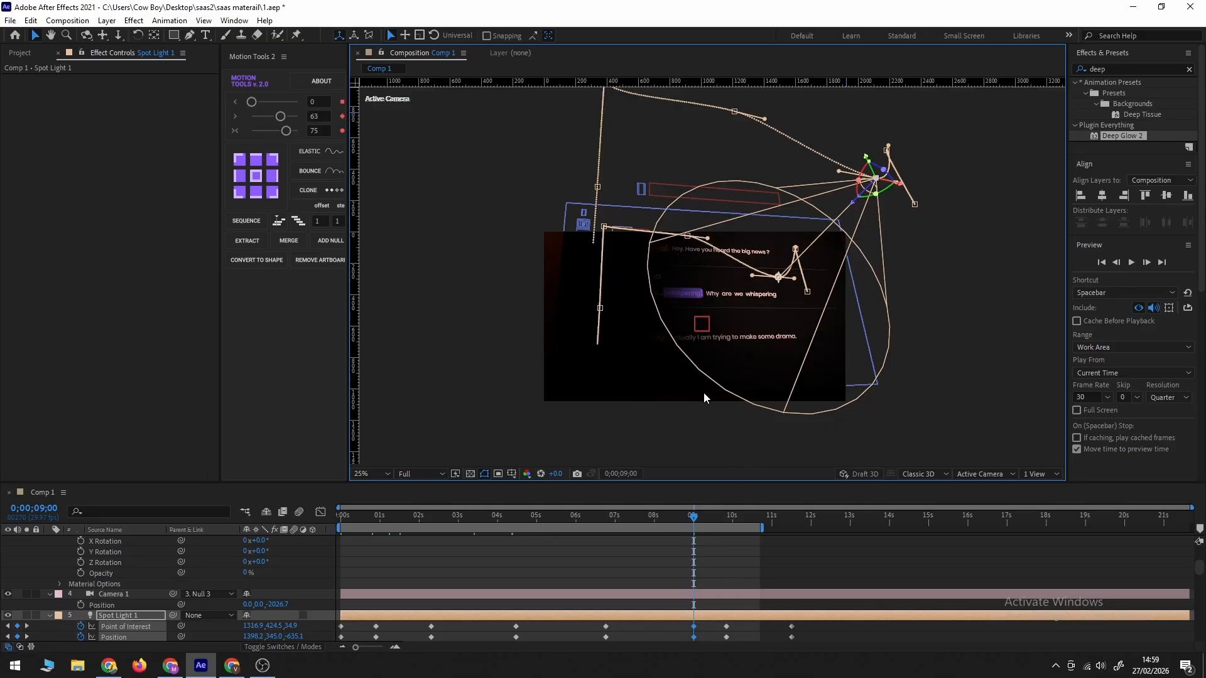
scroll(703, 393, "up", 2)
left_click_drag(705, 391, 729, 302)
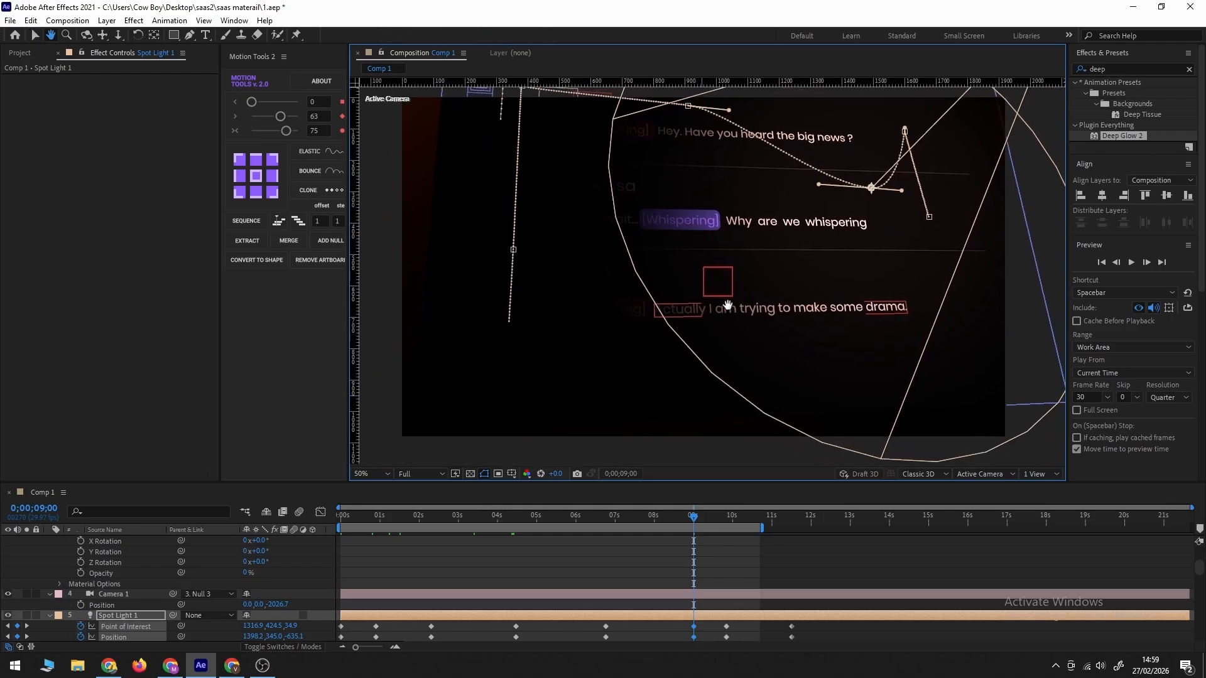
key("v")
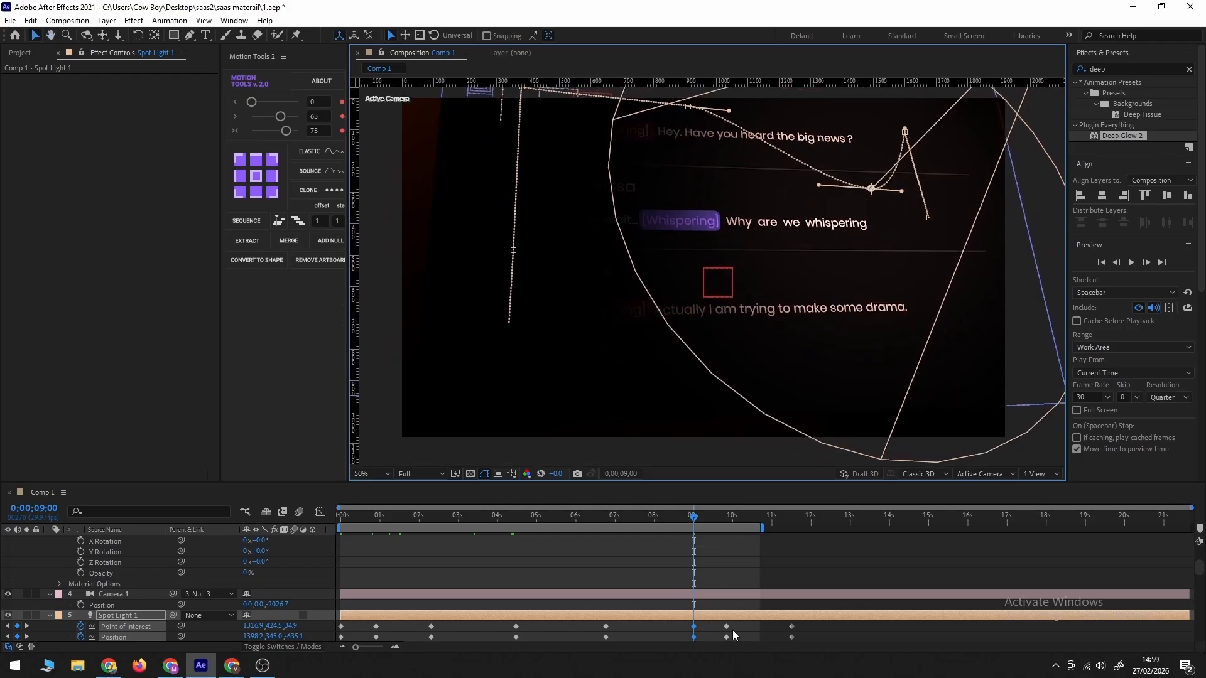
Delete Spot Light 1's point of interest and position keyframes just before the 10-second mark, and preview from the start.
left_click_drag(733, 619, 718, 646)
key("ctrl+z")
key("Delete")
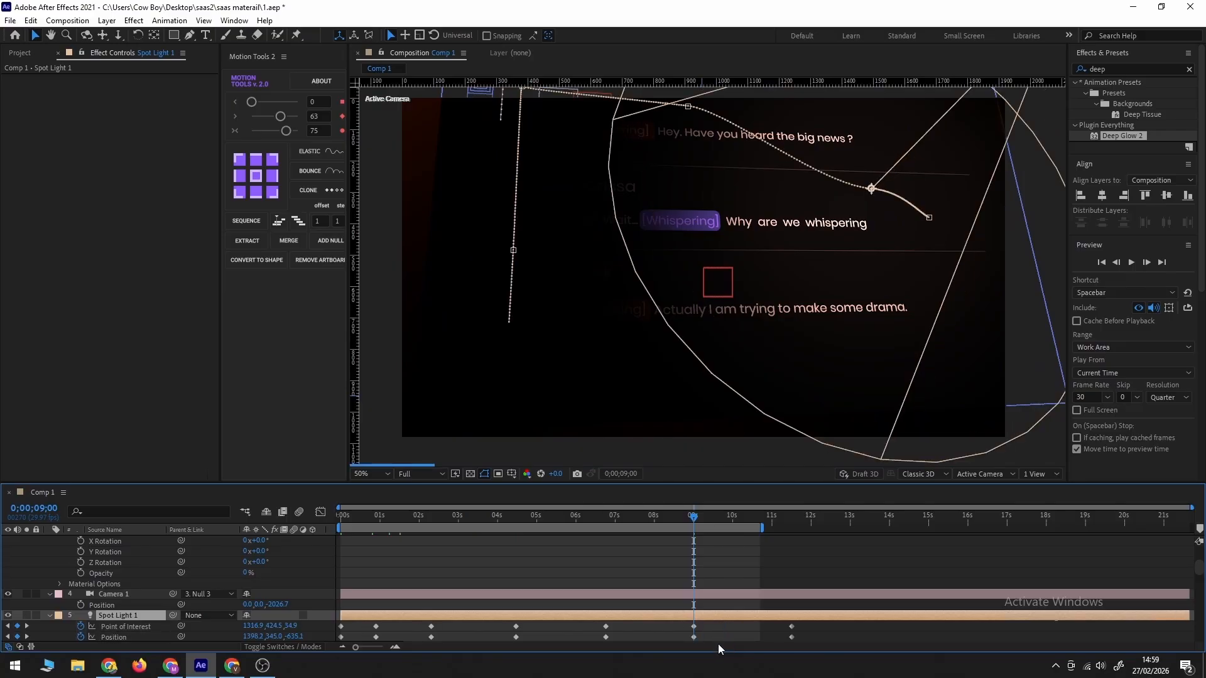
left_click(343, 517)
key("space")
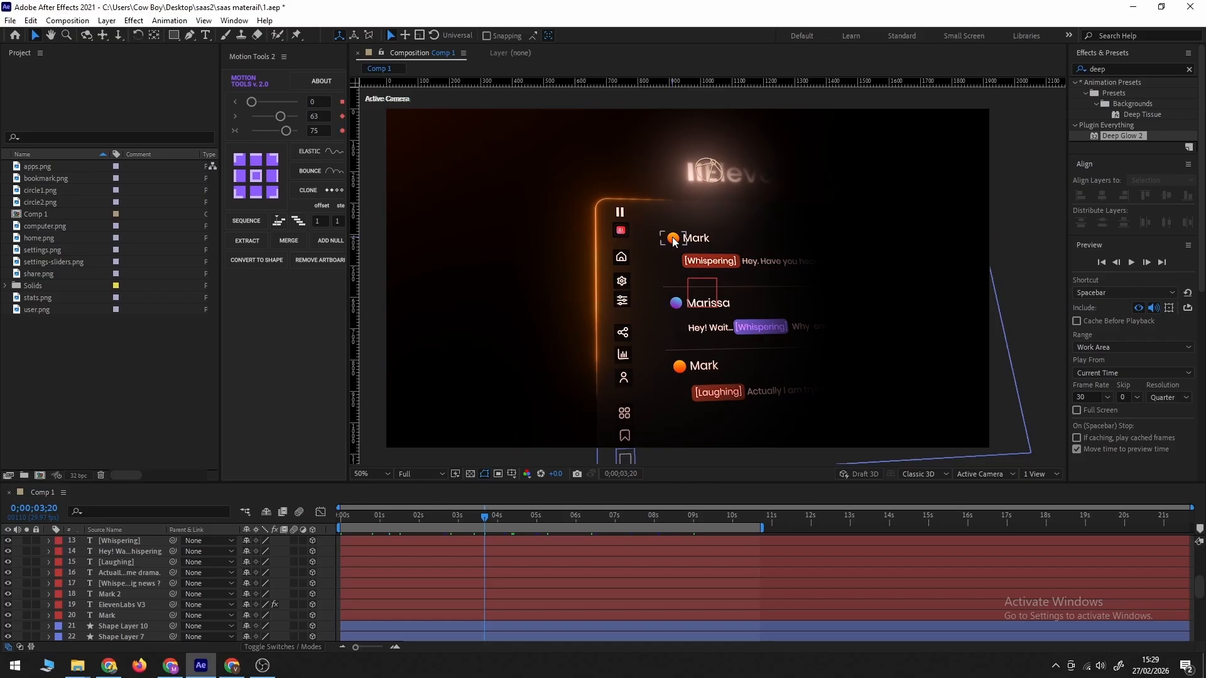
Trim the start of the first message's circle1.png avatar and speaker name layers to 0;00;03;02.
left_click(119, 619)
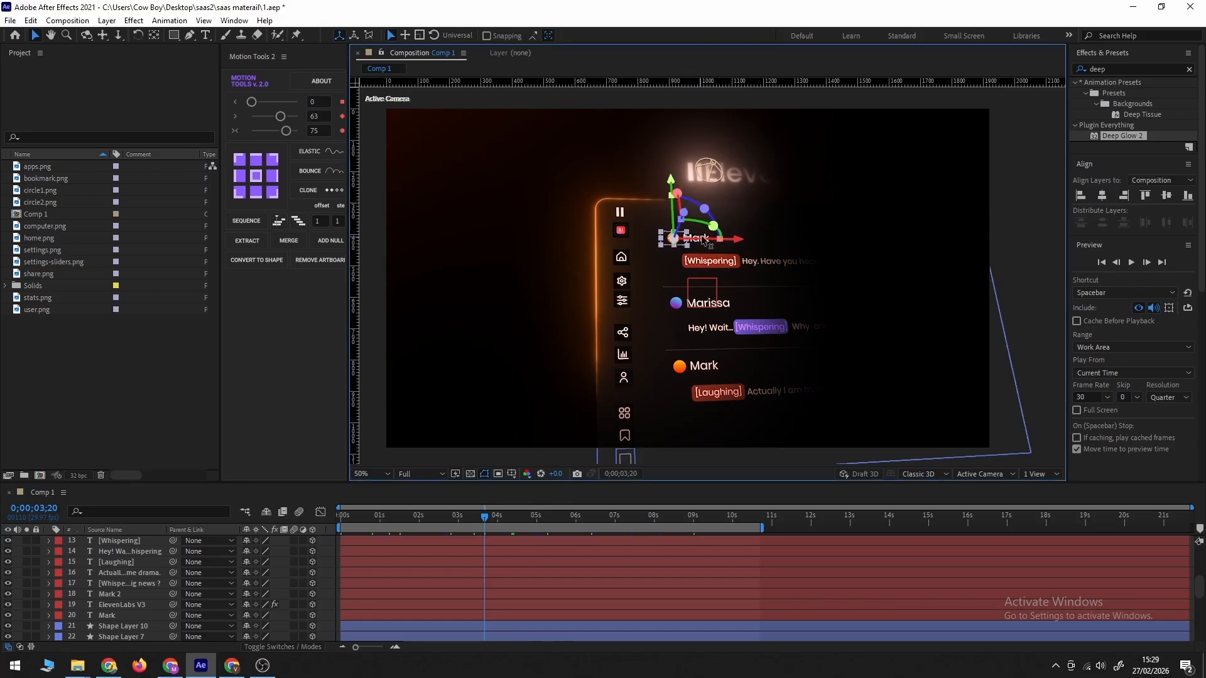
left_click(120, 619, "ctrl")
scroll(477, 533, "up", 1)
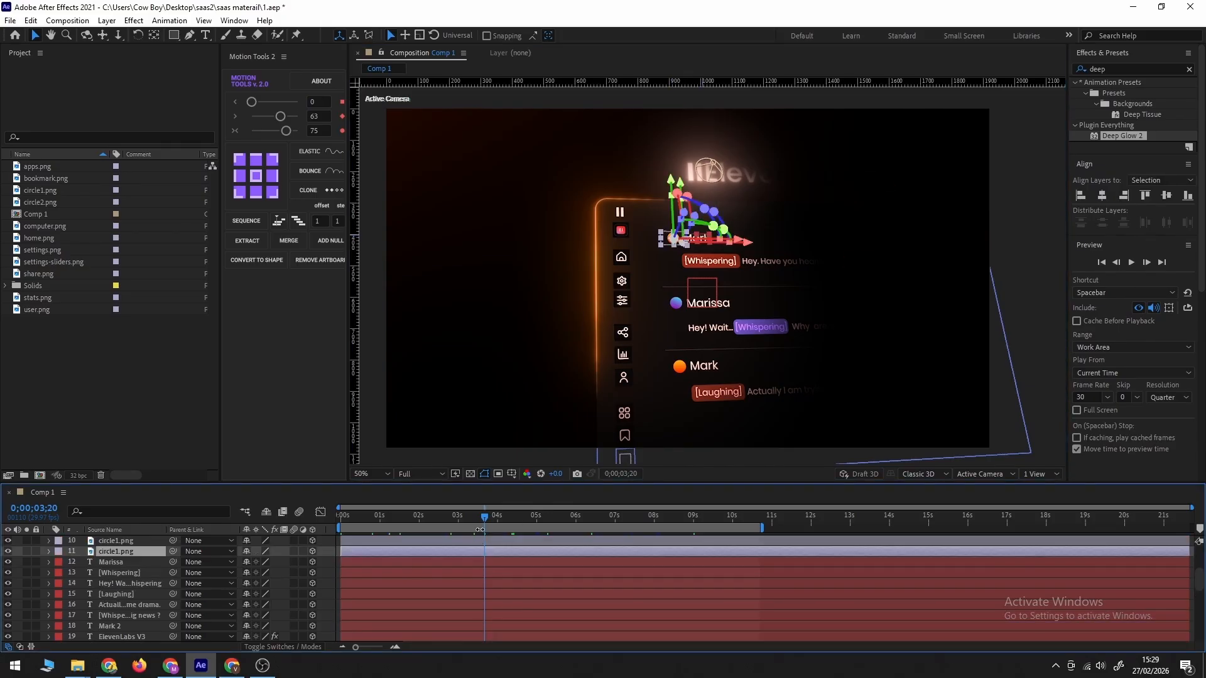
left_click_drag(483, 518, 461, 518)
key("alt+bracketleft")
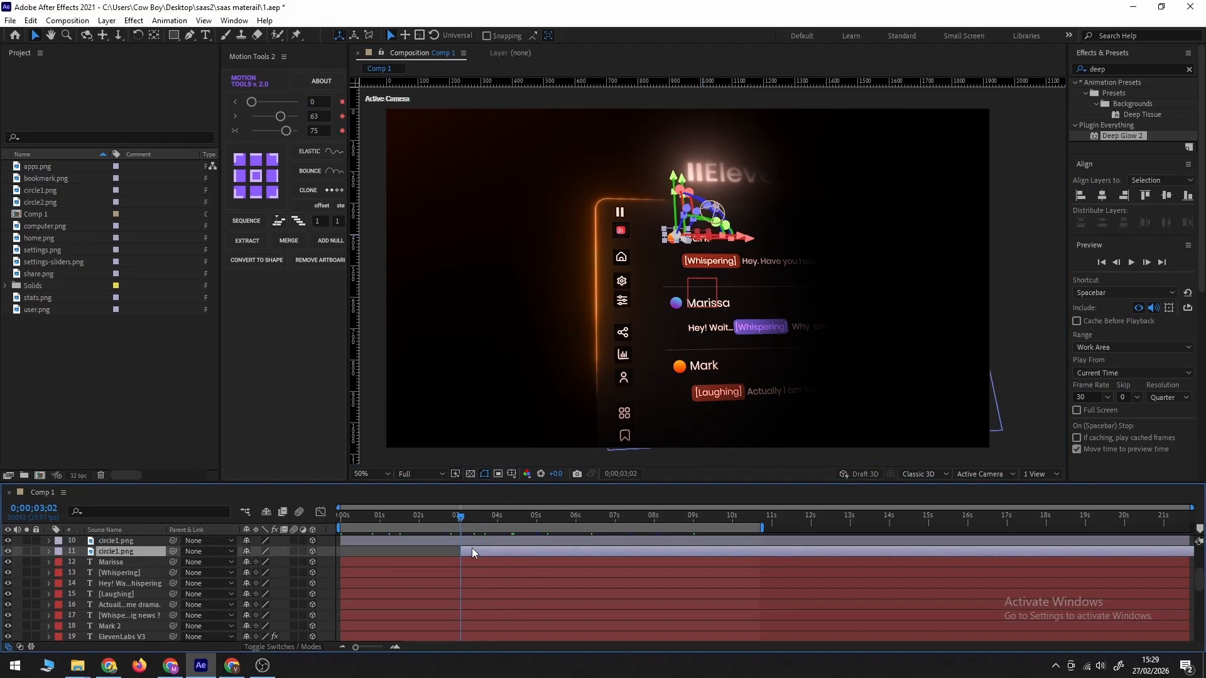
Keyframe the first avatar and speaker name's opacity from 0% at 0;00;03;02 to 100% at about 0;00;03;17, and preview the fade.
key("t")
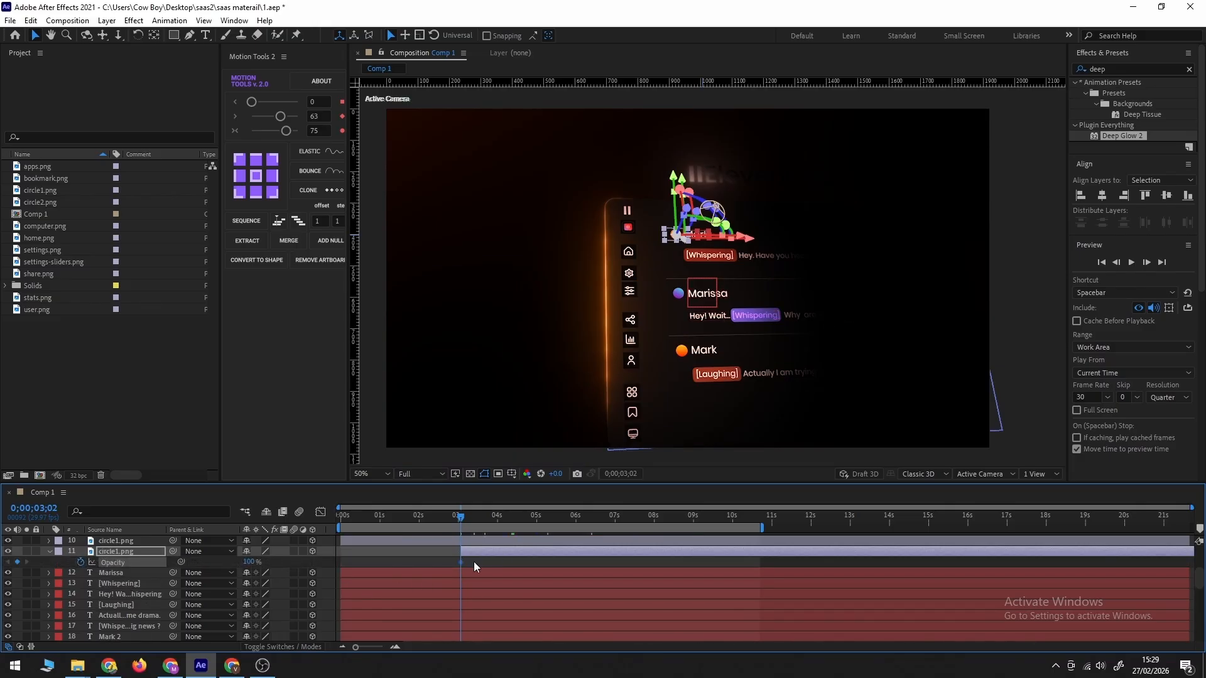
scroll(507, 564, "down", 2)
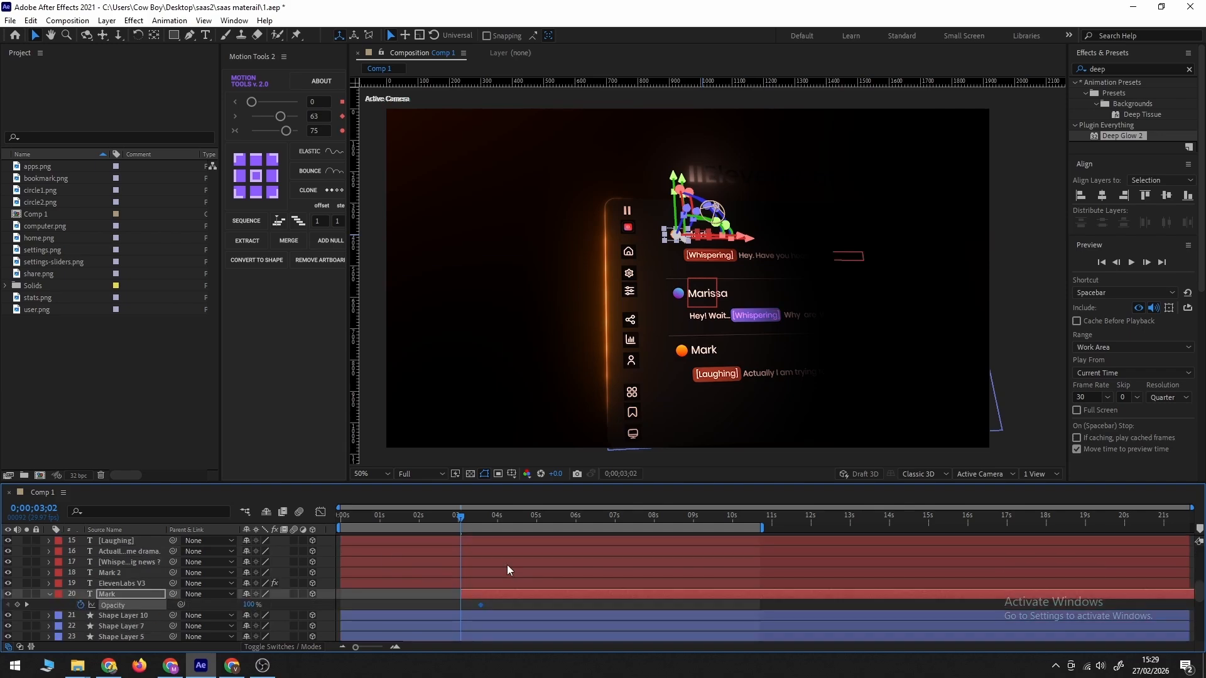
scroll(451, 579, "up", 4)
left_click_drag(248, 626, 217, 630)
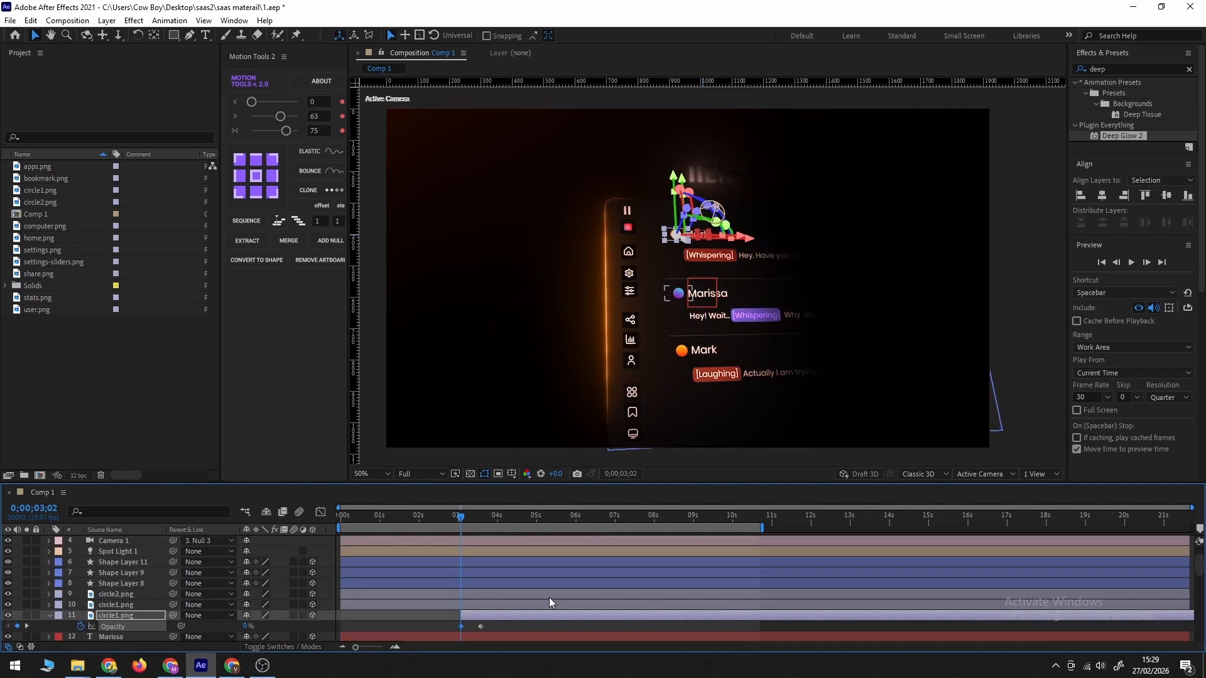
scroll(469, 603, "up", 3)
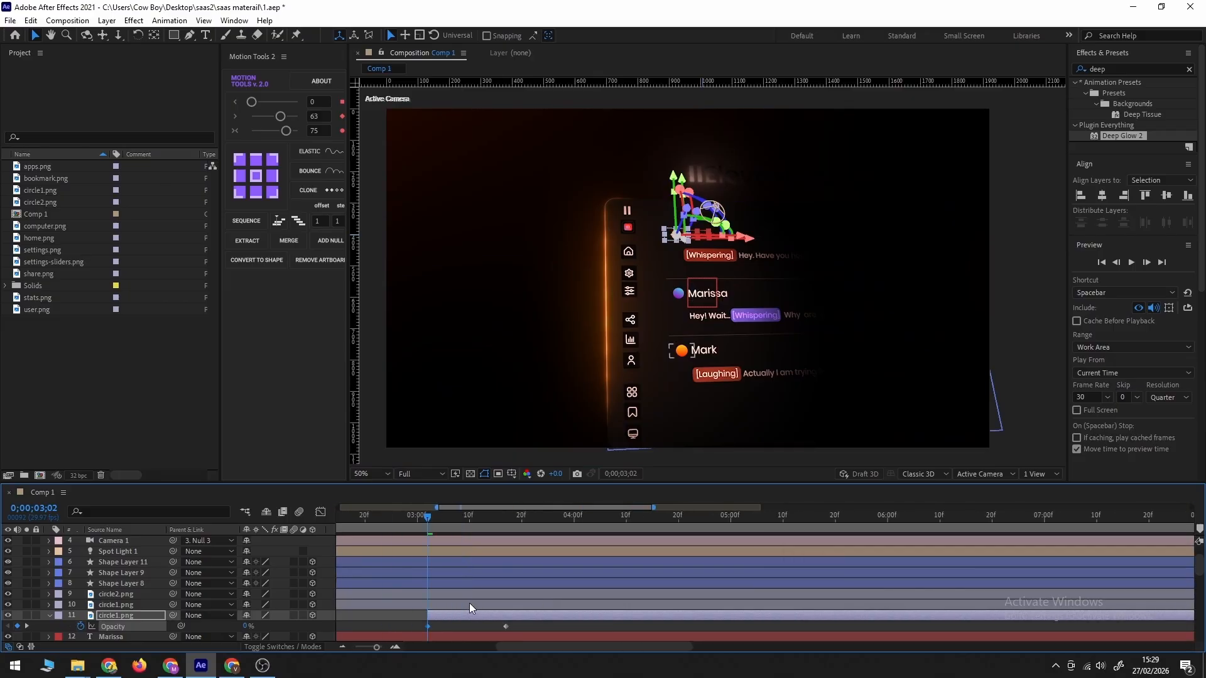
key("space")
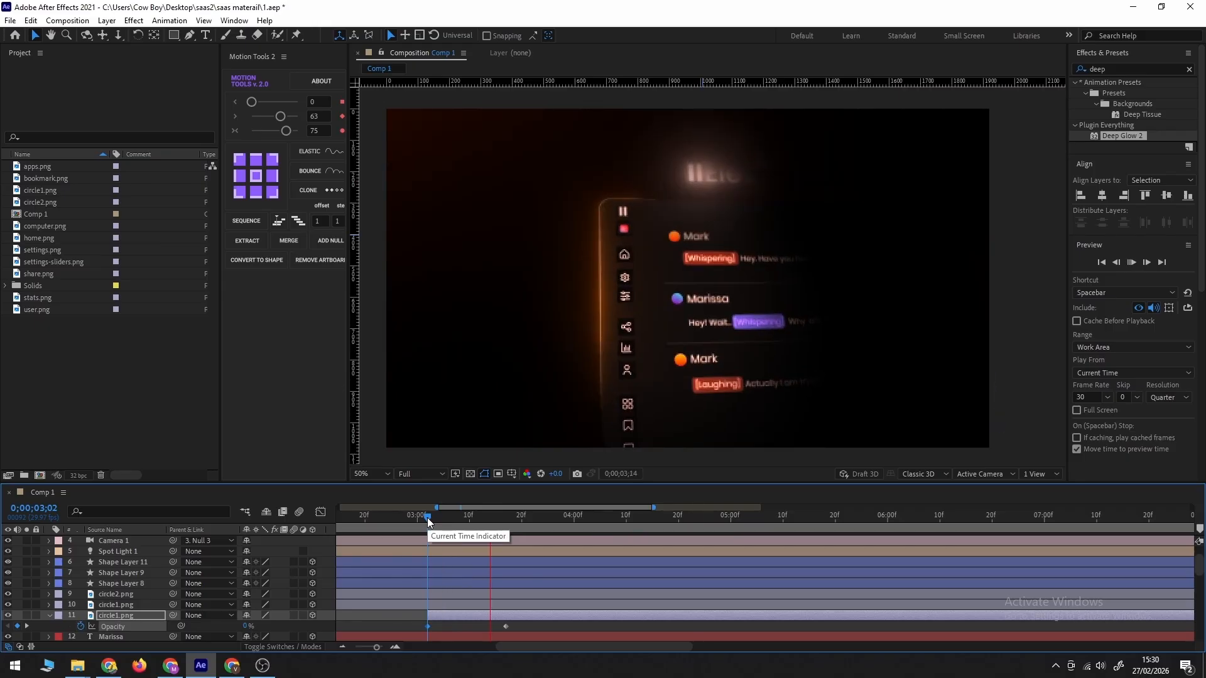
At 0;00;03;04, add a Scale text animator to the first message's text layer and set its scale to 0%.
key("space")
left_click(721, 257)
scroll(721, 262, "up", 1)
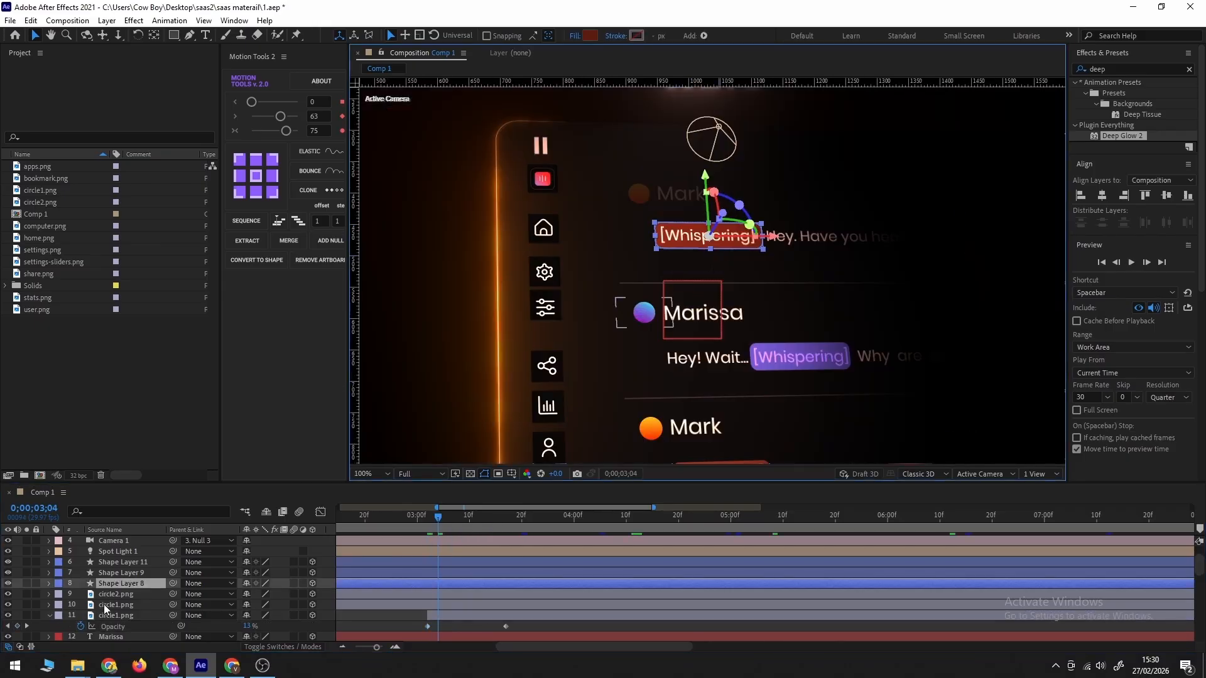
scroll(52, 588, "down", 2)
left_click(71, 626)
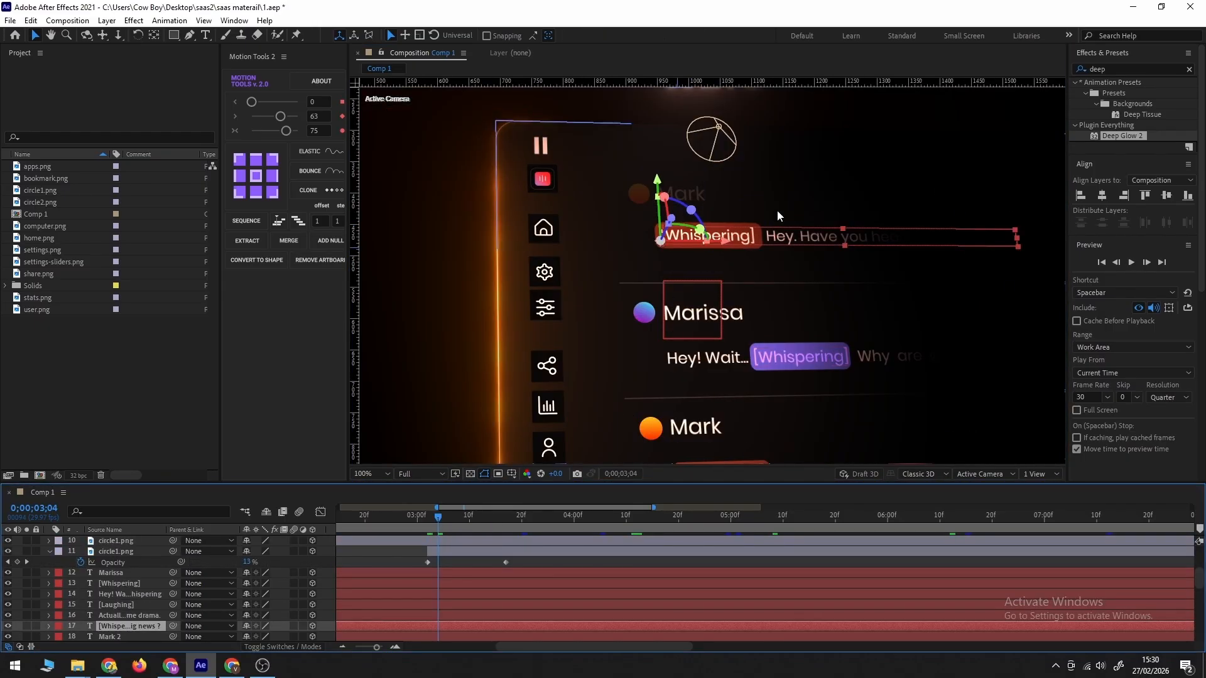
left_click(48, 626)
left_click(318, 603)
left_click(355, 394)
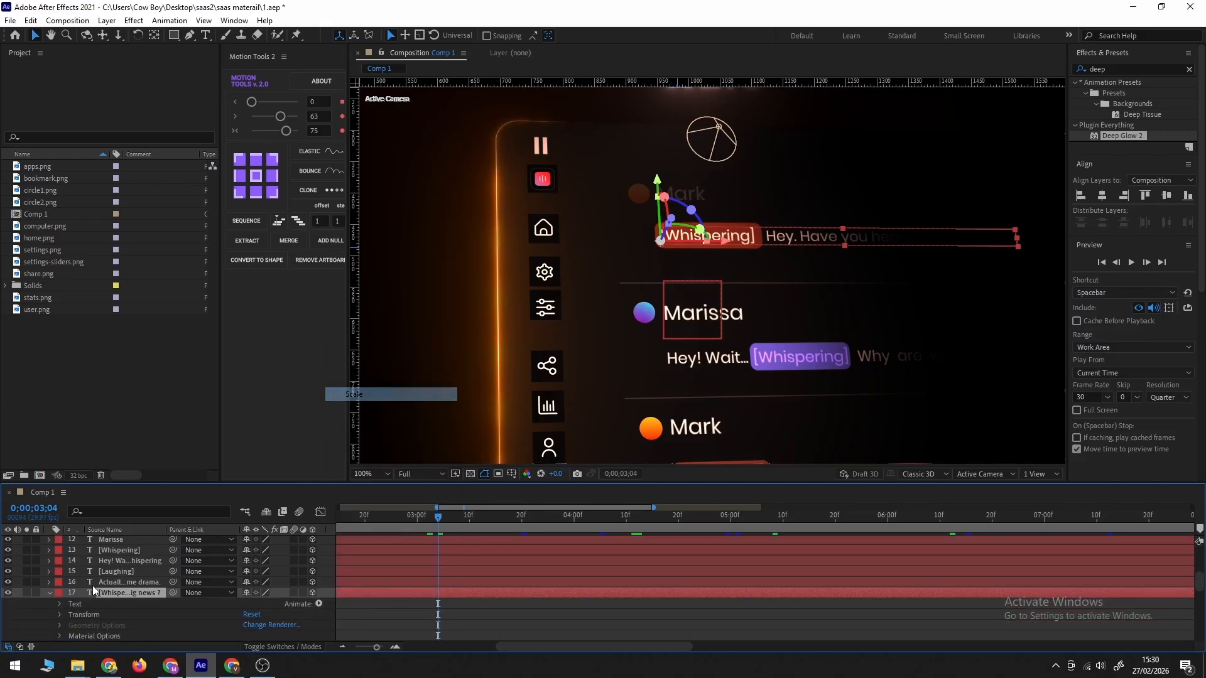
left_click(261, 603)
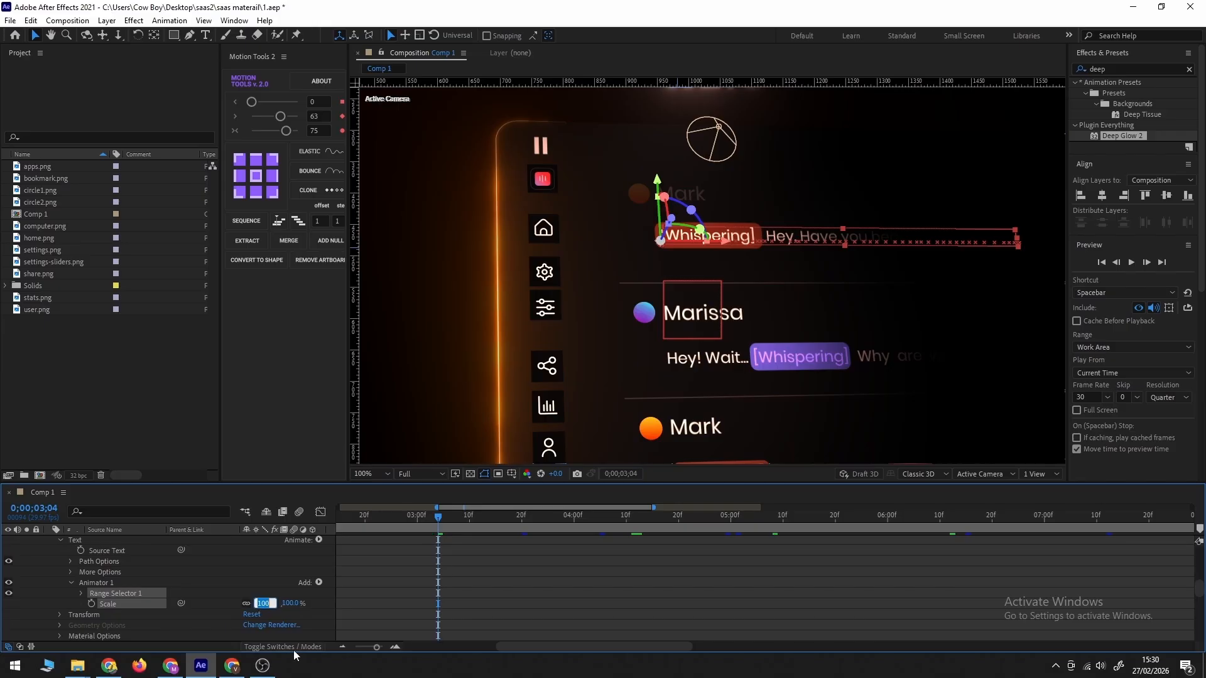
type("0")
key("Return")
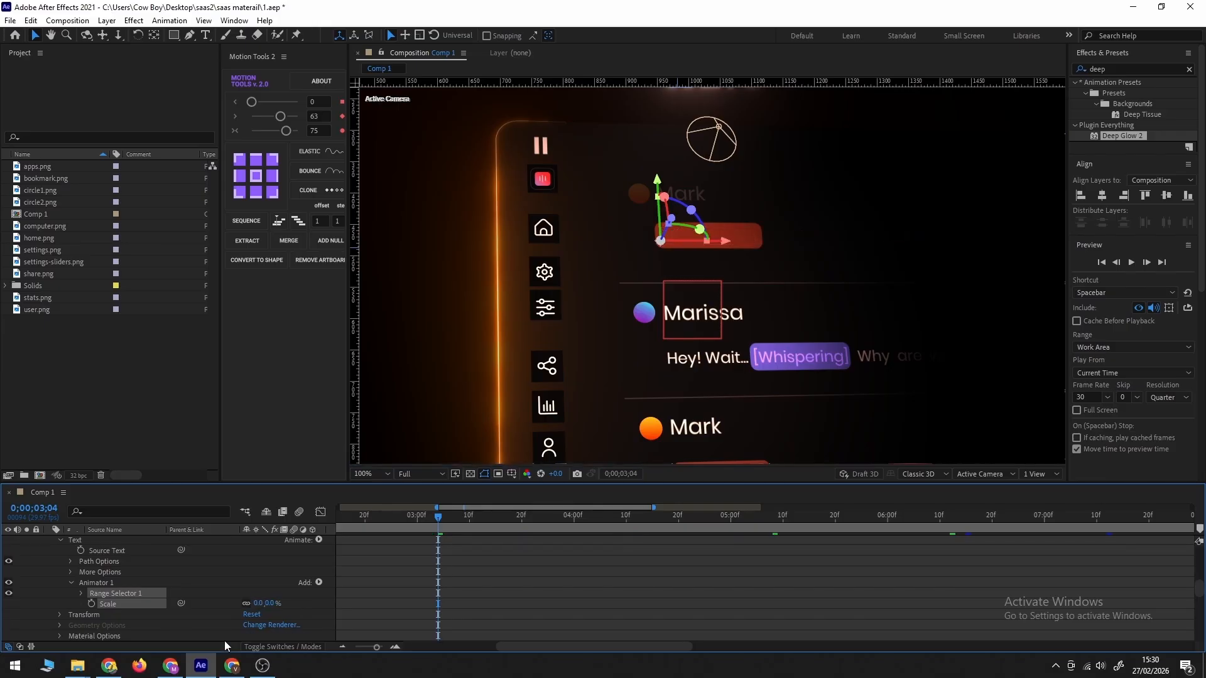
Keyframe the first message's Range Selector 1 Offset from 0% at 0;00;03;04 to 100% at 0;00;03;14.
left_click(79, 595)
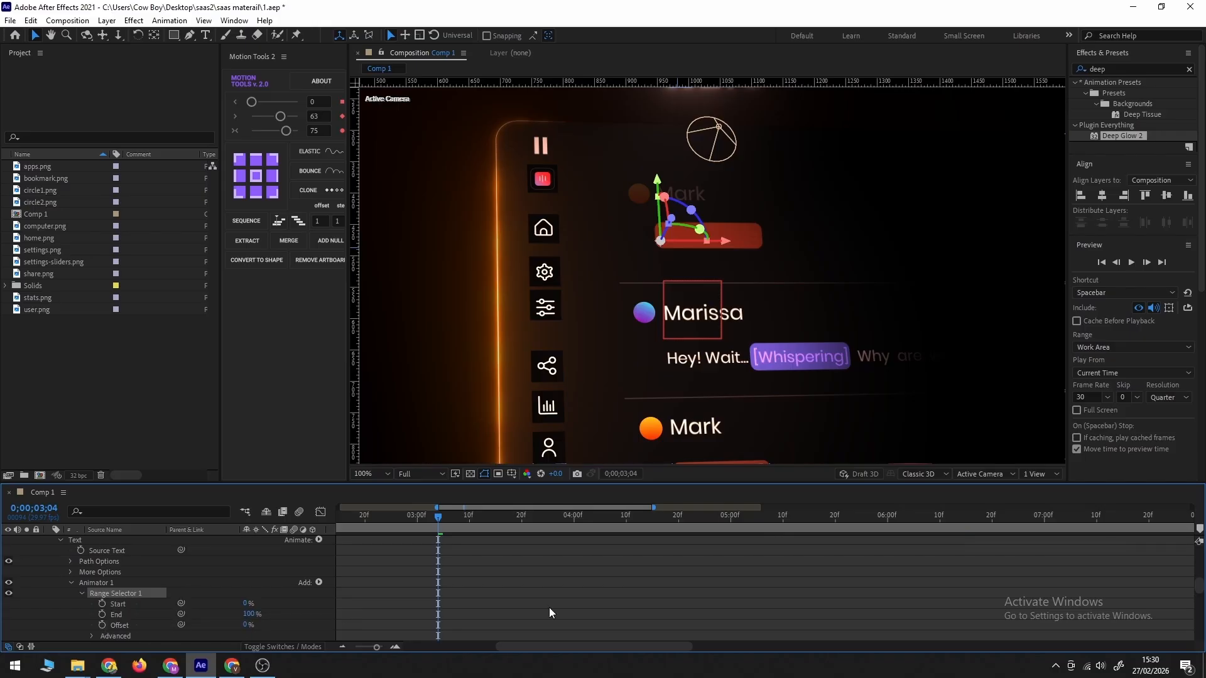
left_click(103, 626)
left_click(489, 519)
left_click_drag(248, 627, 610, 582)
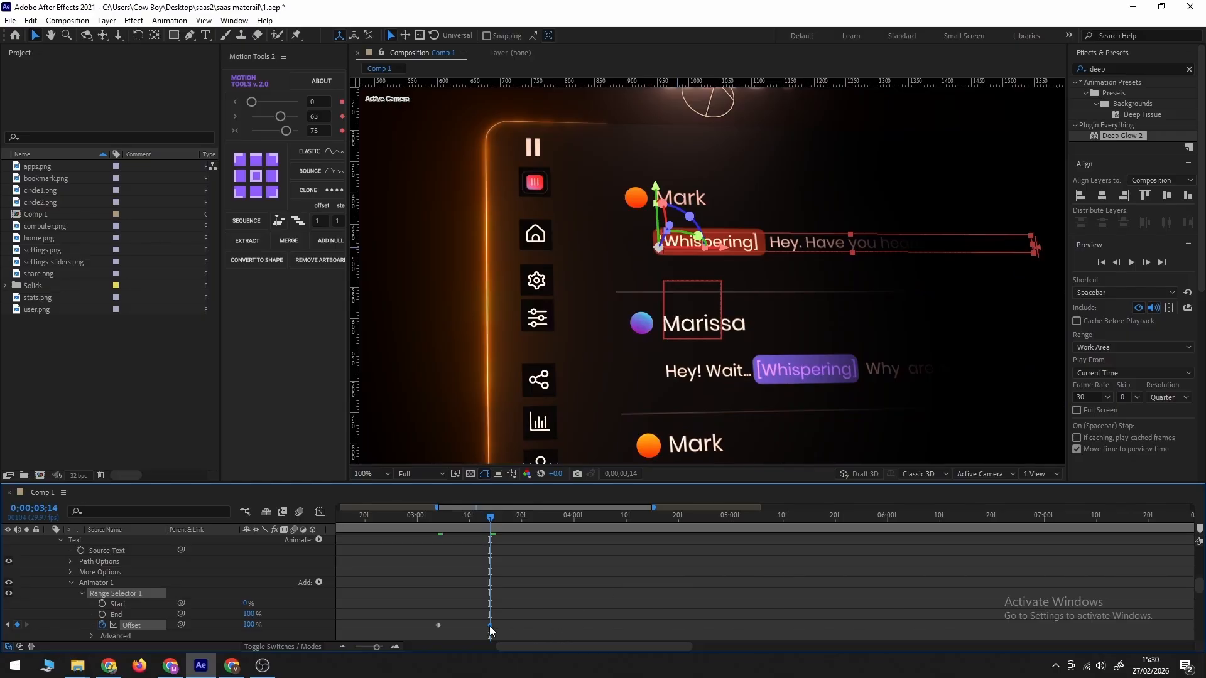
Trim the first message's text and red tag to start at 0;00;03;04, and keyframe the tag's opacity from 0% there to 100% at about 0;00;04;00.
left_click(438, 523)
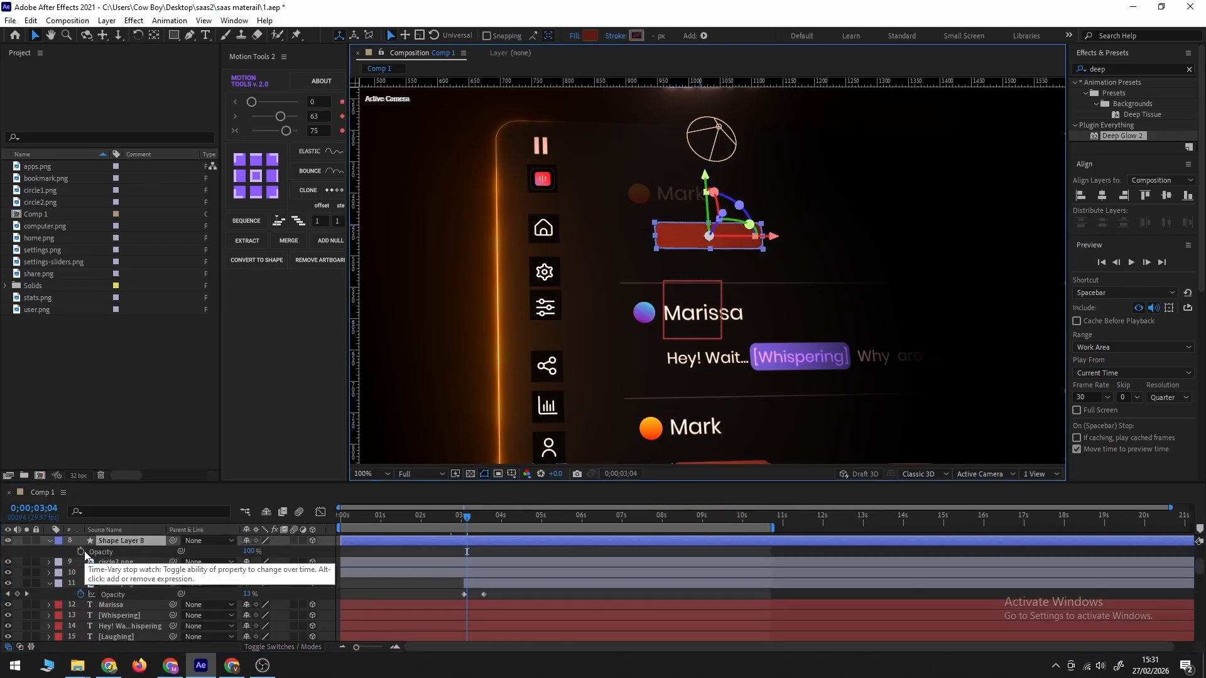
left_click(80, 551)
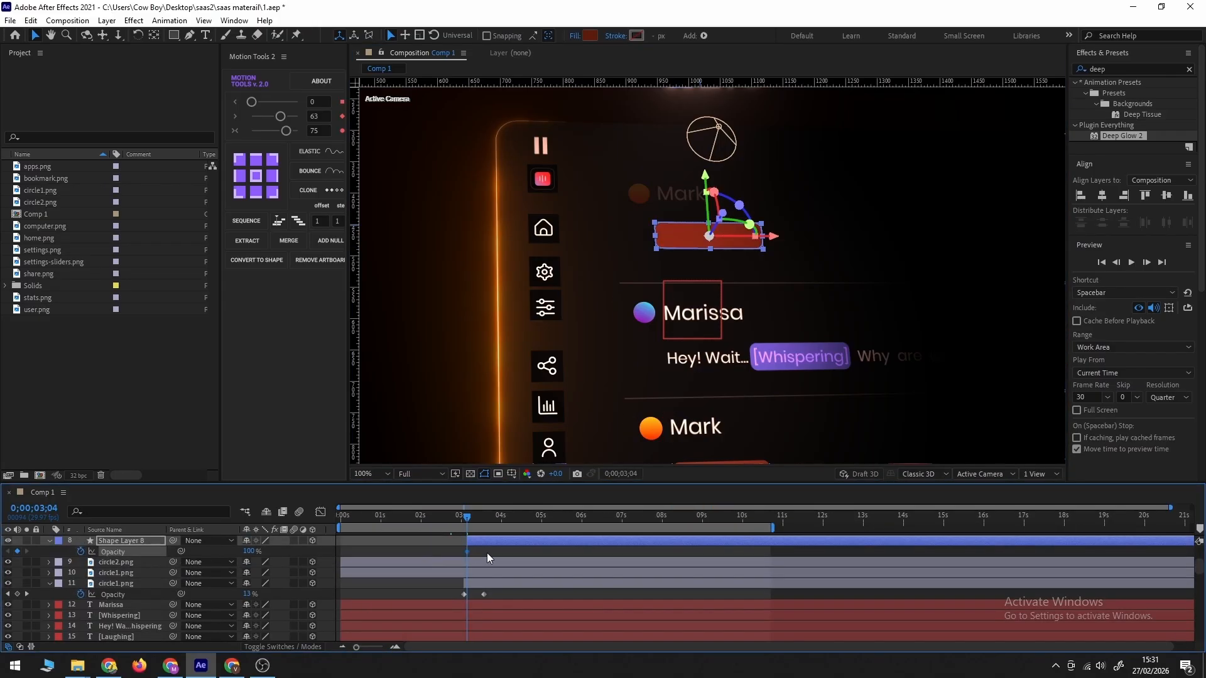
left_click_drag(147, 563, 110, 567)
key("space")
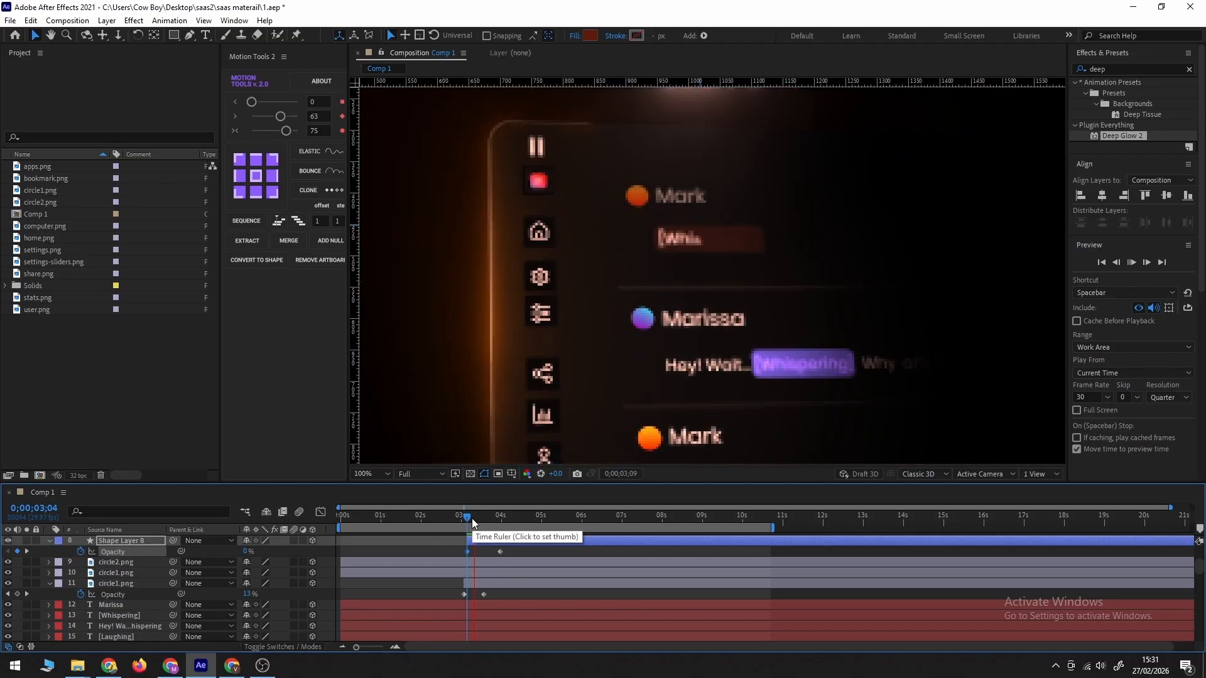
key("space")
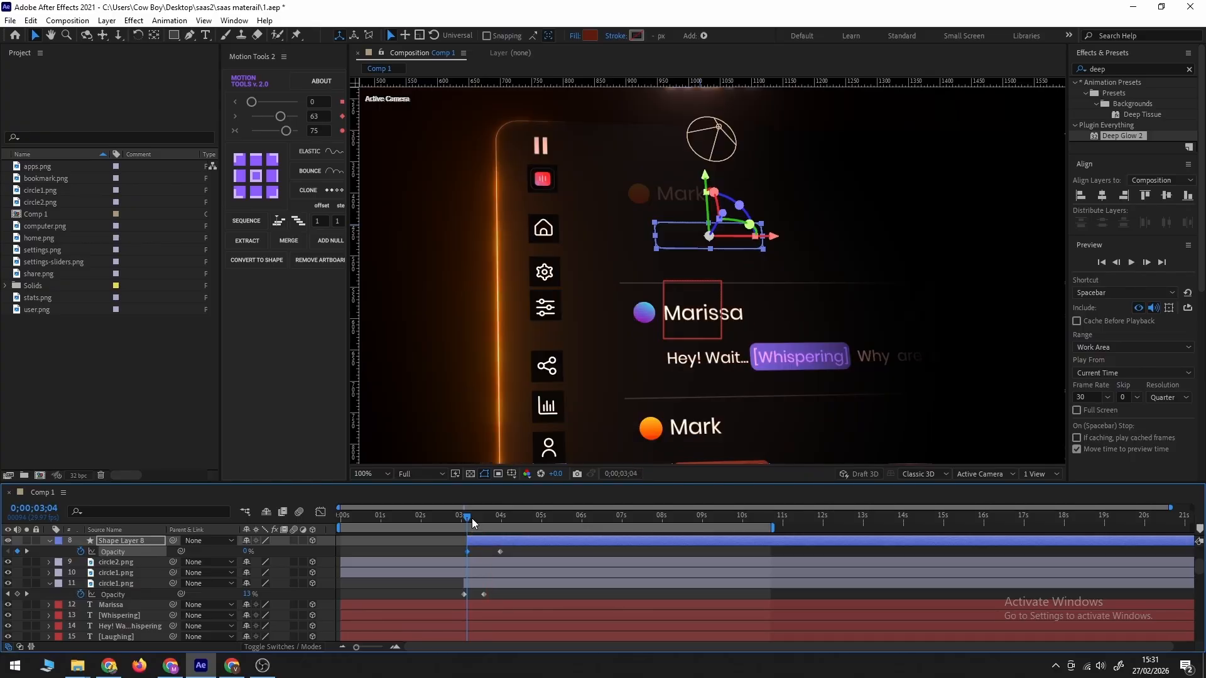
Trim the circle2.png avatar and its speaker name to start at 0;00;04;11, and keyframe their opacity from 0% to 100% at about 0;00;04;21.
left_click_drag(472, 520, 524, 520)
left_click(634, 356)
left_click(738, 358, "shift")
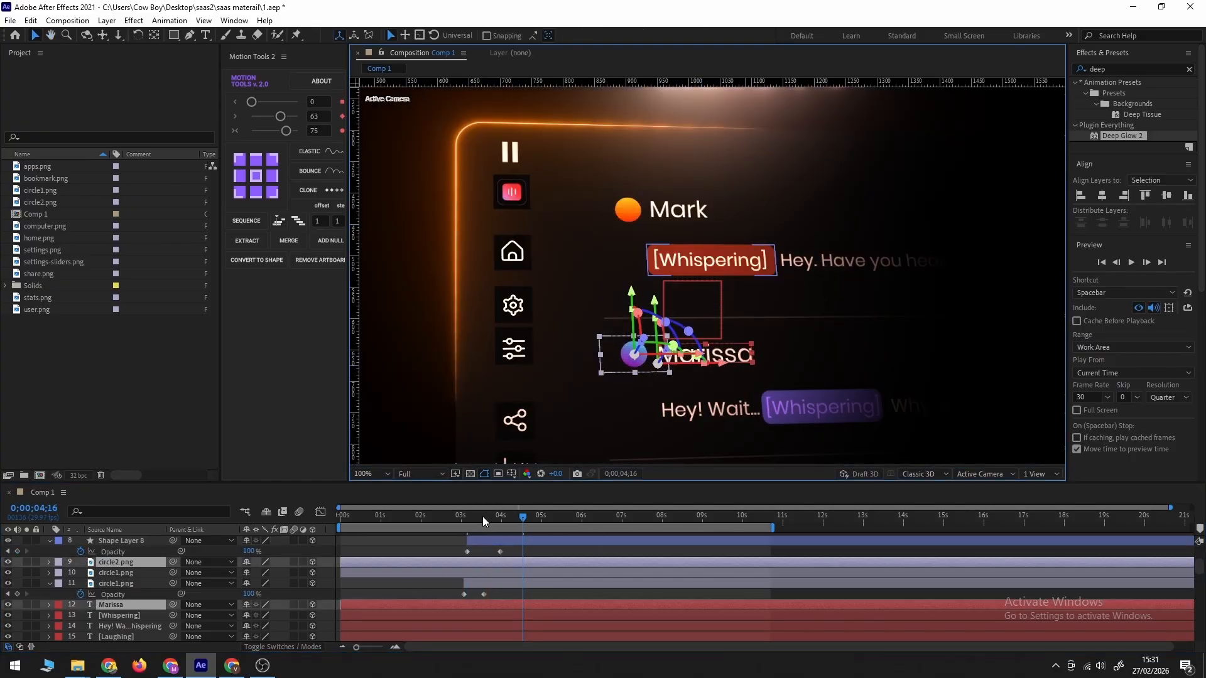
left_click(511, 519)
left_click(517, 516)
scroll(705, 409, "down", 1)
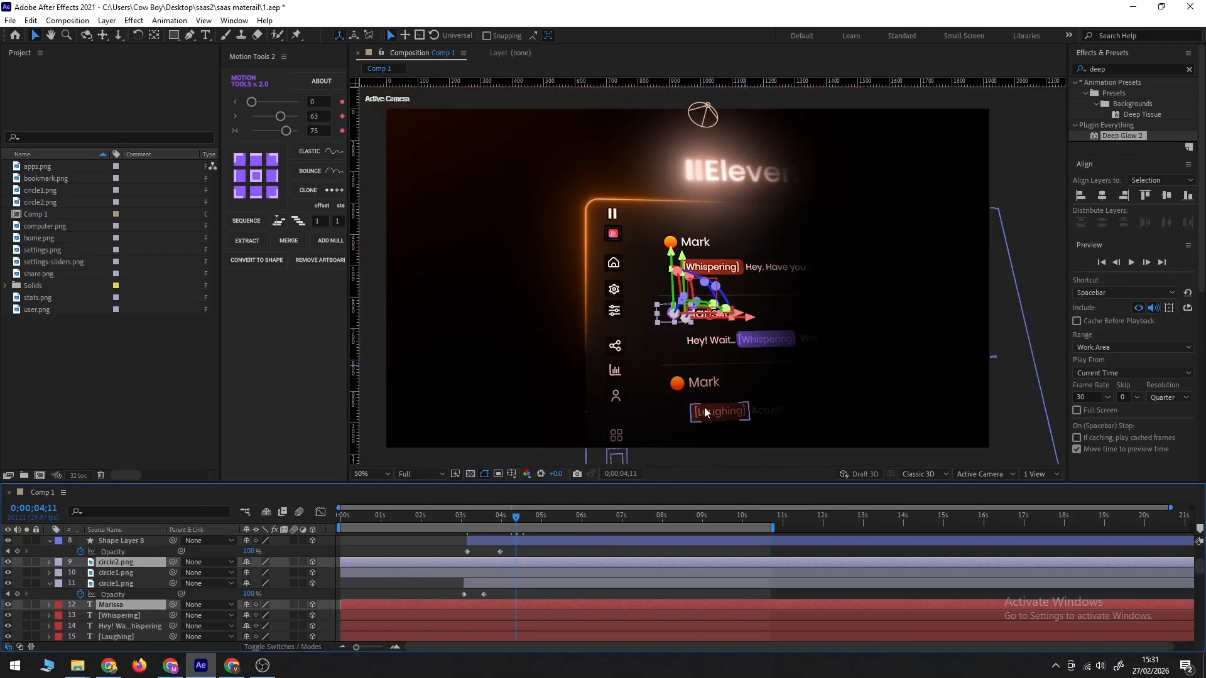
key("alt+shift+t")
left_click_drag(515, 574, 529, 574)
left_click_drag(246, 573, 181, 574)
scroll(534, 553, "up", 1)
key("space")
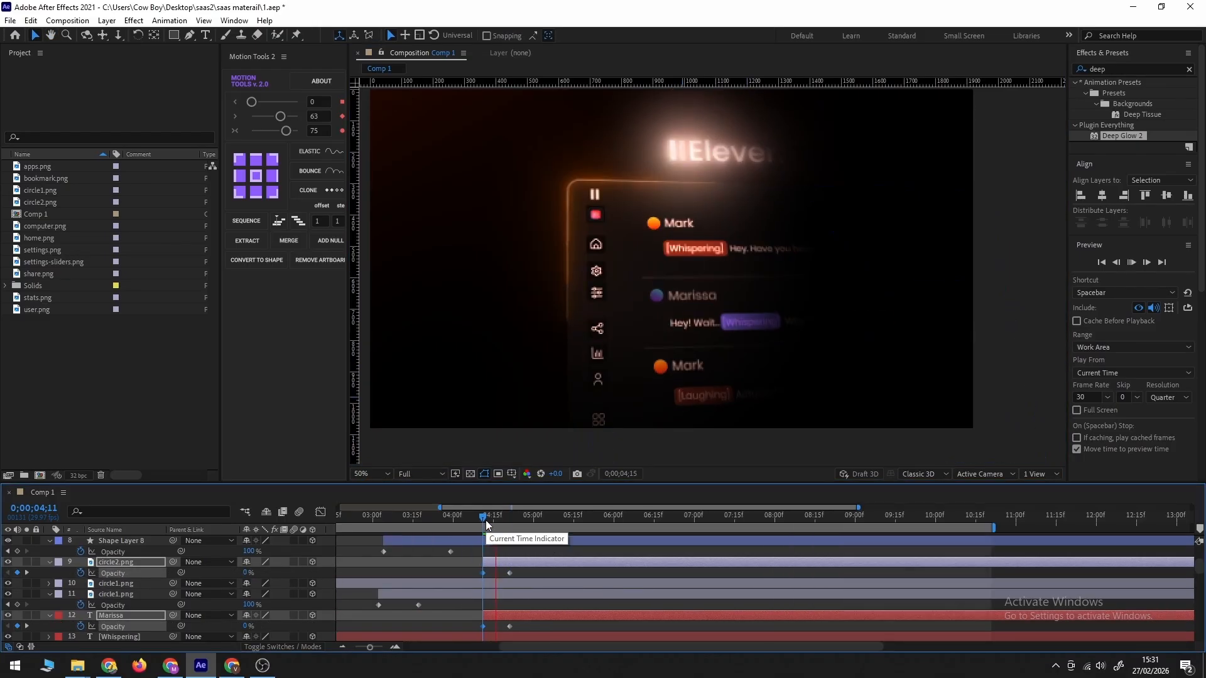
key("space")
Trim the start of the second message's text layer to 0;00;04;20.
left_click(694, 328)
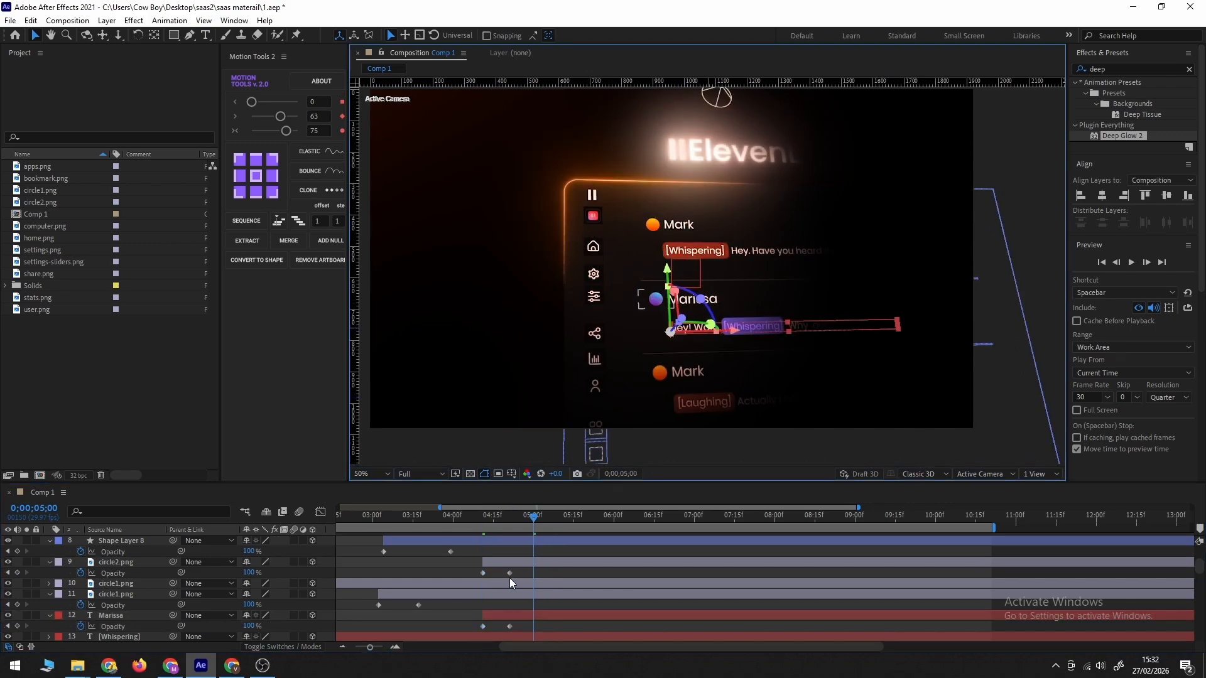
left_click_drag(521, 519, 508, 516)
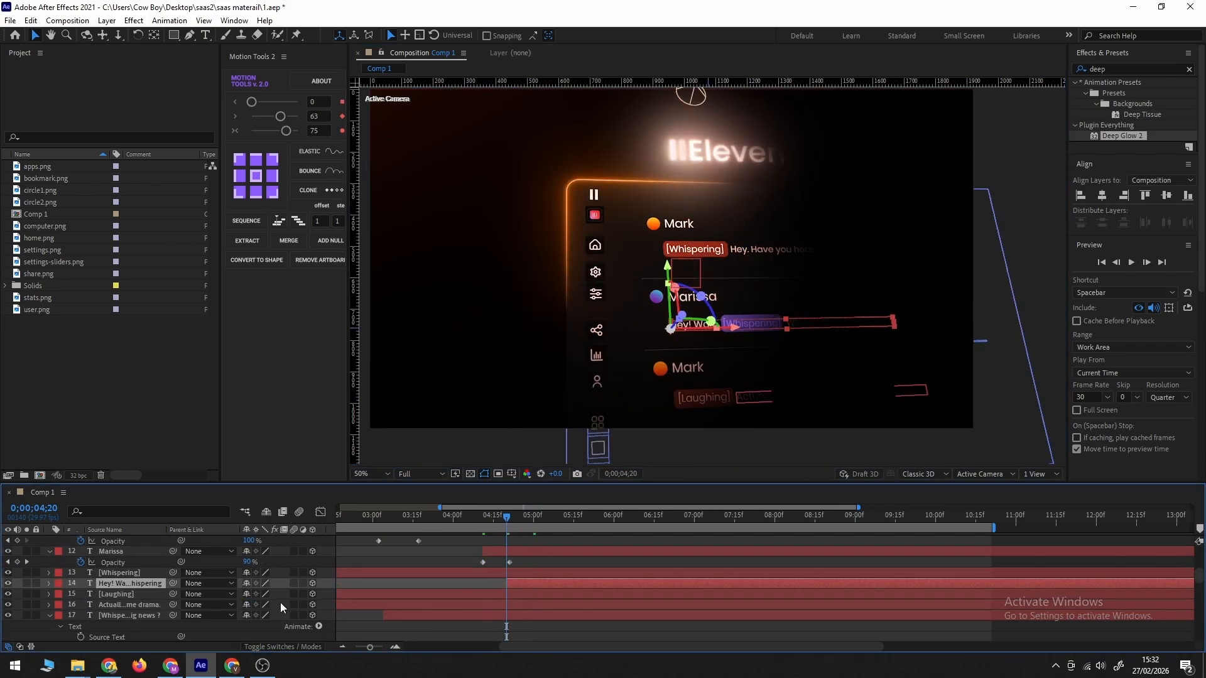